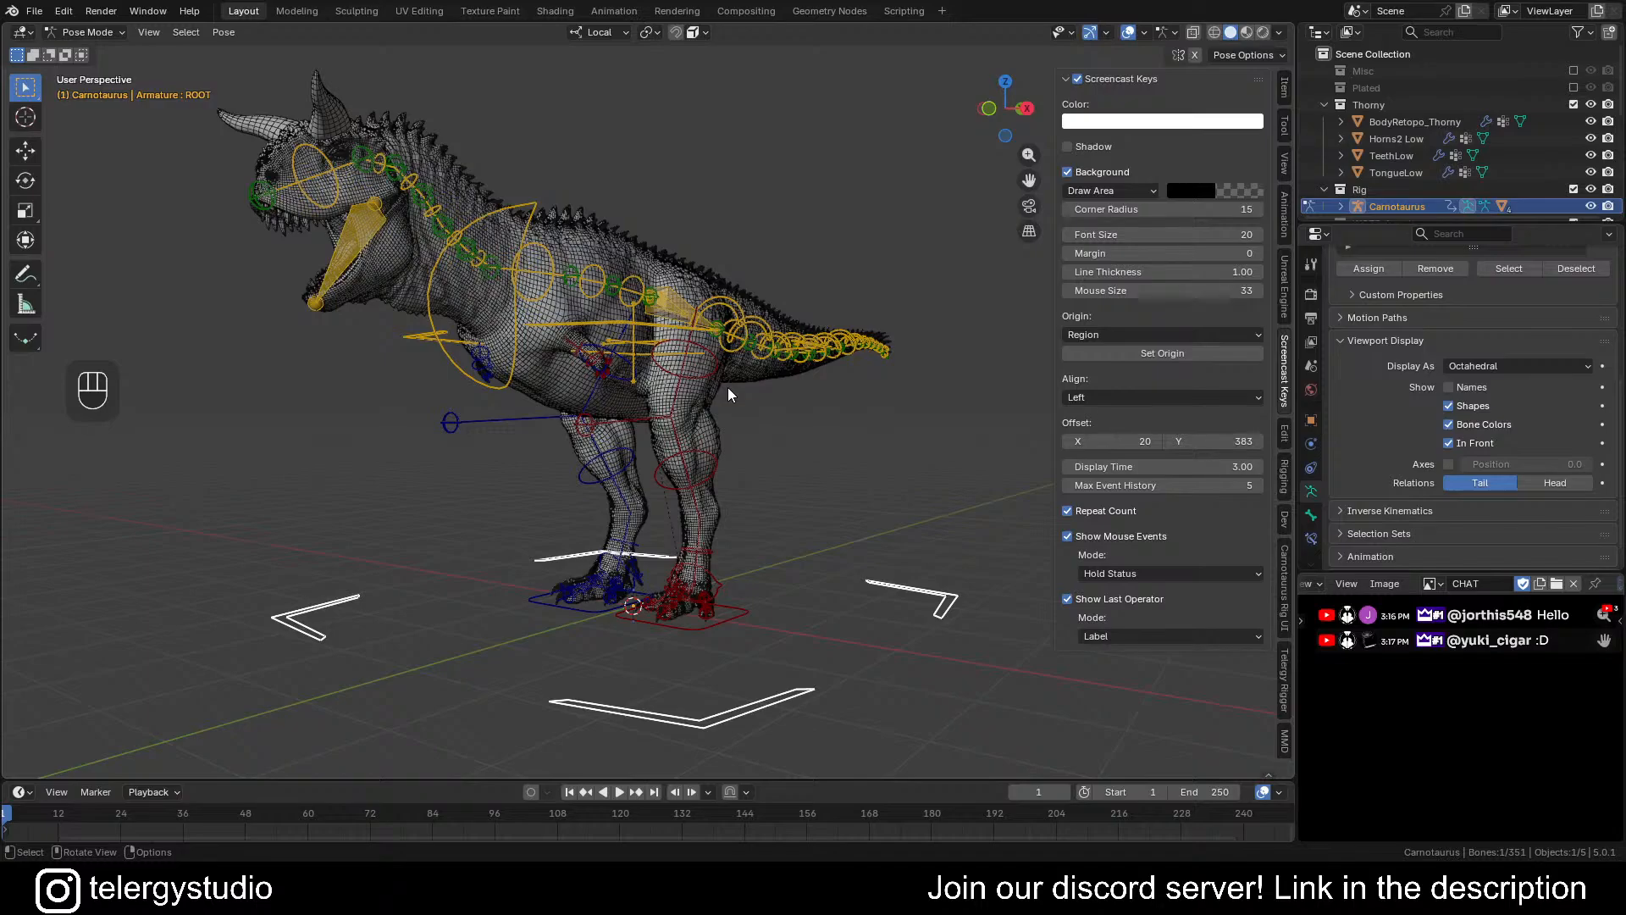
Try moving the left foot's CTRL_IK_LEG.L control about 0.98 m backward and slightly upward in the right side view
middle_click_drag(638, 362, 694, 429, "shift")
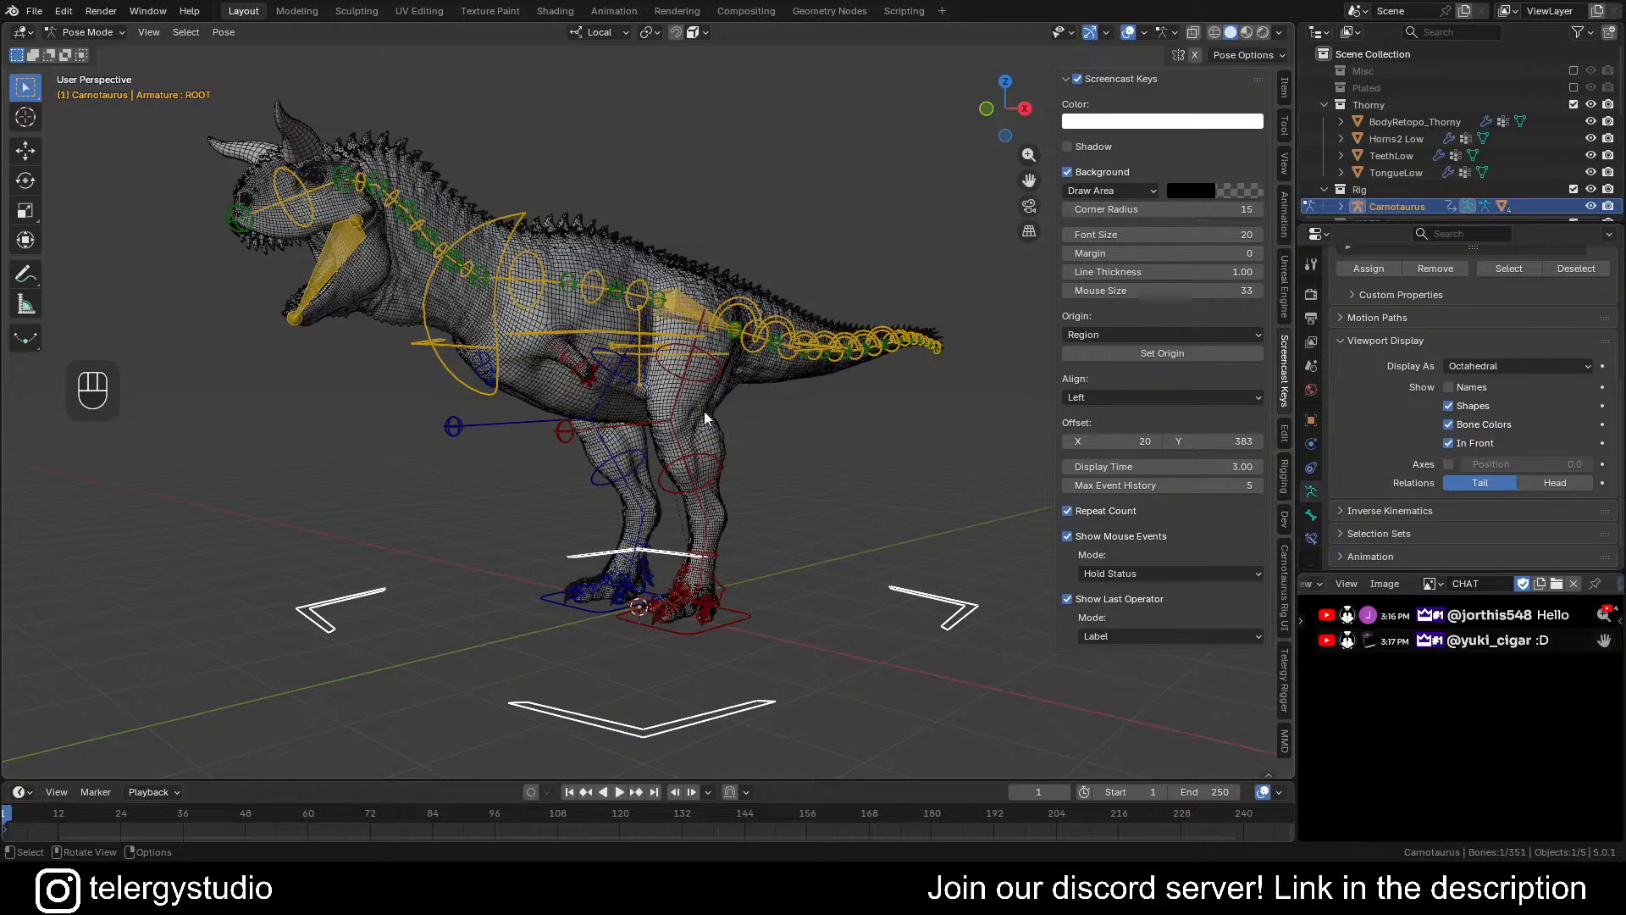
scroll(728, 516, "up", 4)
middle_click_drag(714, 510, 712, 461, "shift")
middle_click_drag(711, 462, 740, 533)
left_click(762, 640)
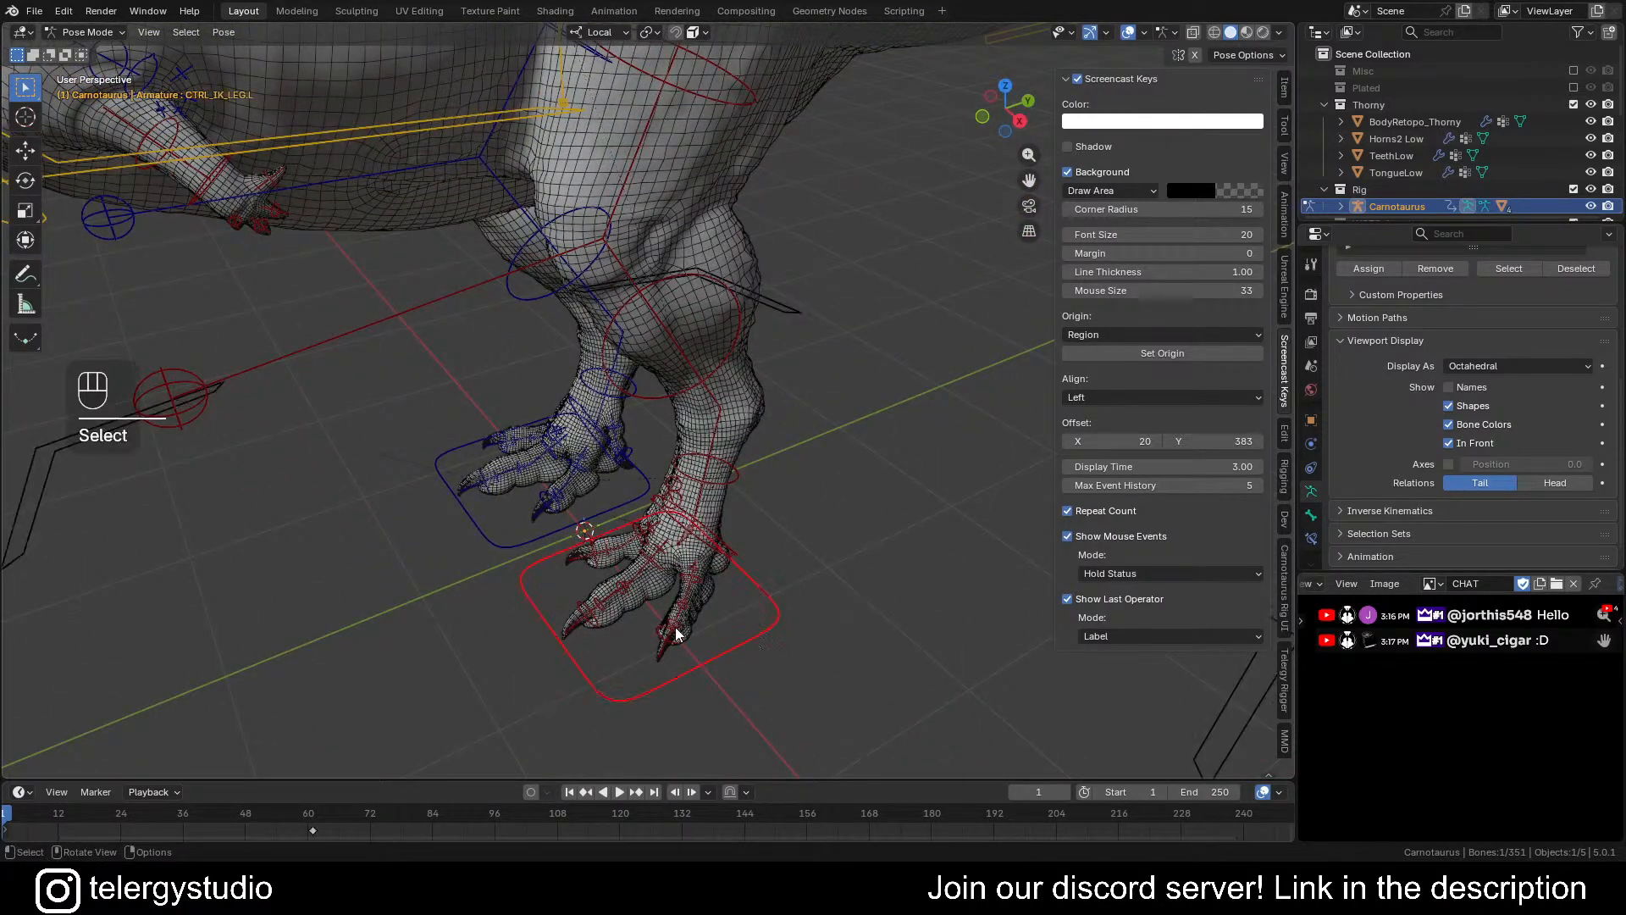
middle_click_drag(677, 627, 935, 310)
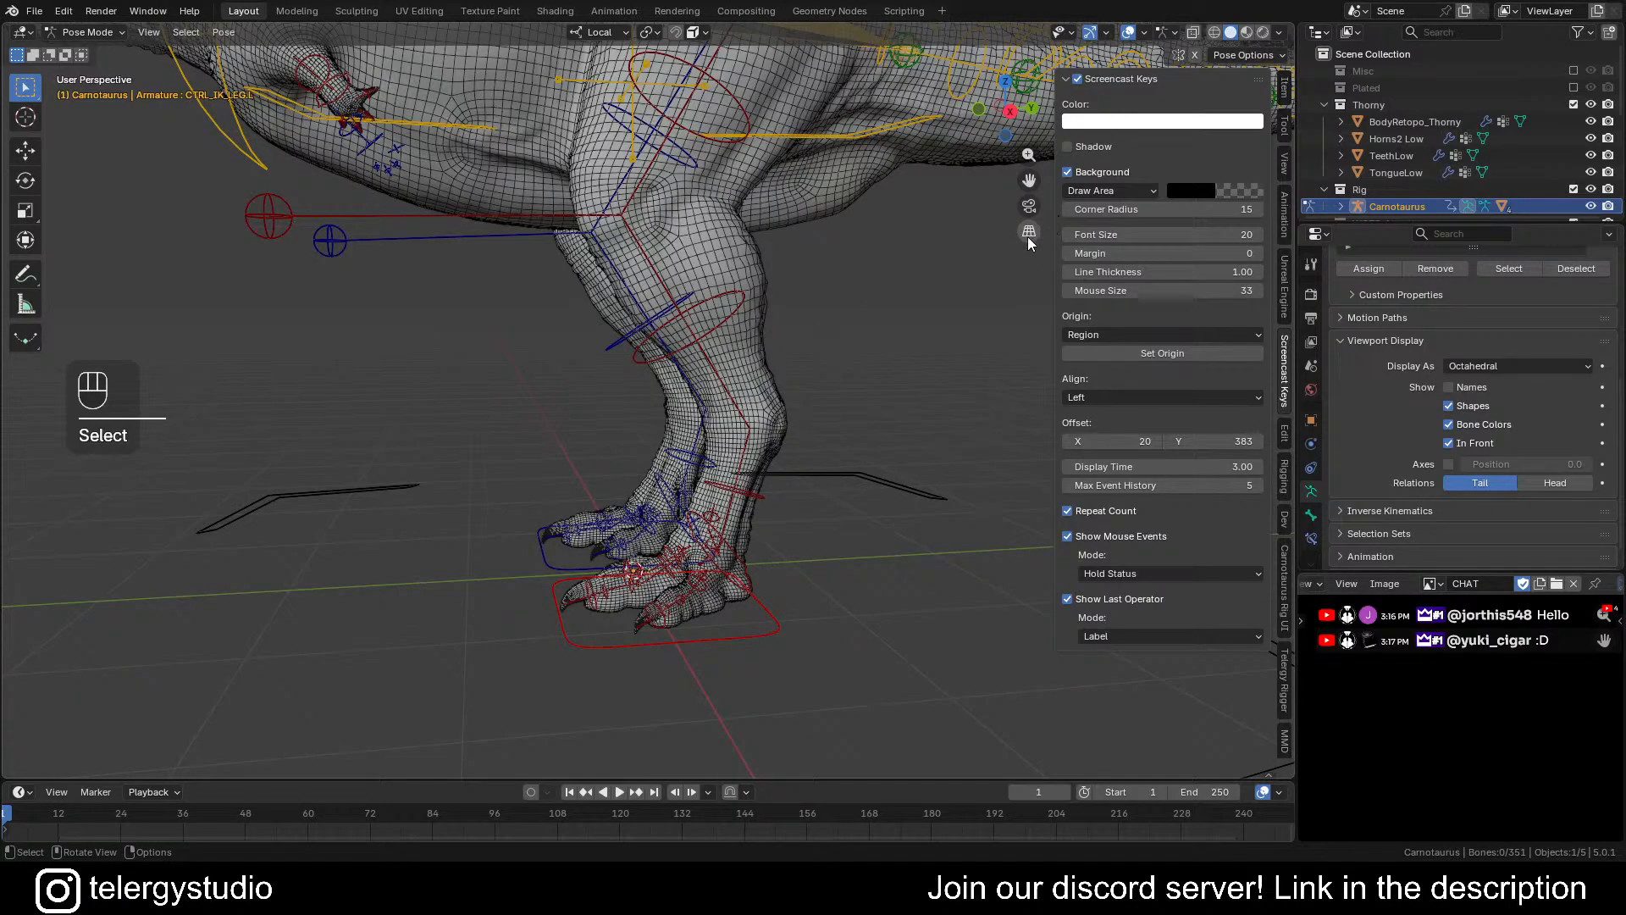
middle_click_drag(1034, 241, 809, 485)
left_click(803, 555)
scroll(810, 485, "down", 6)
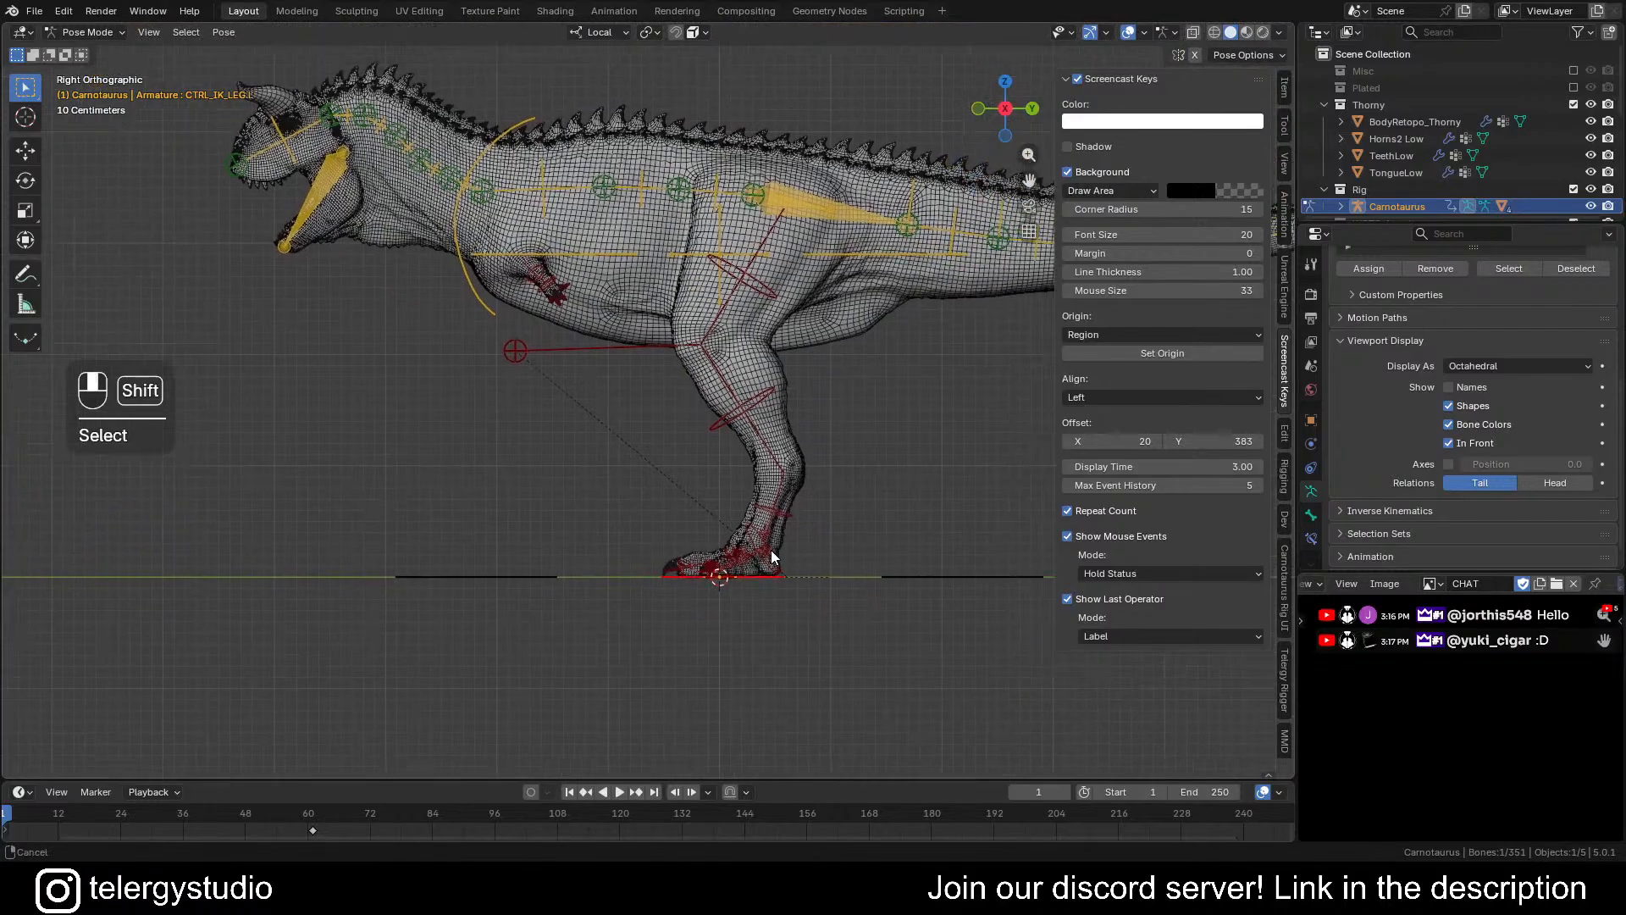
key("g")
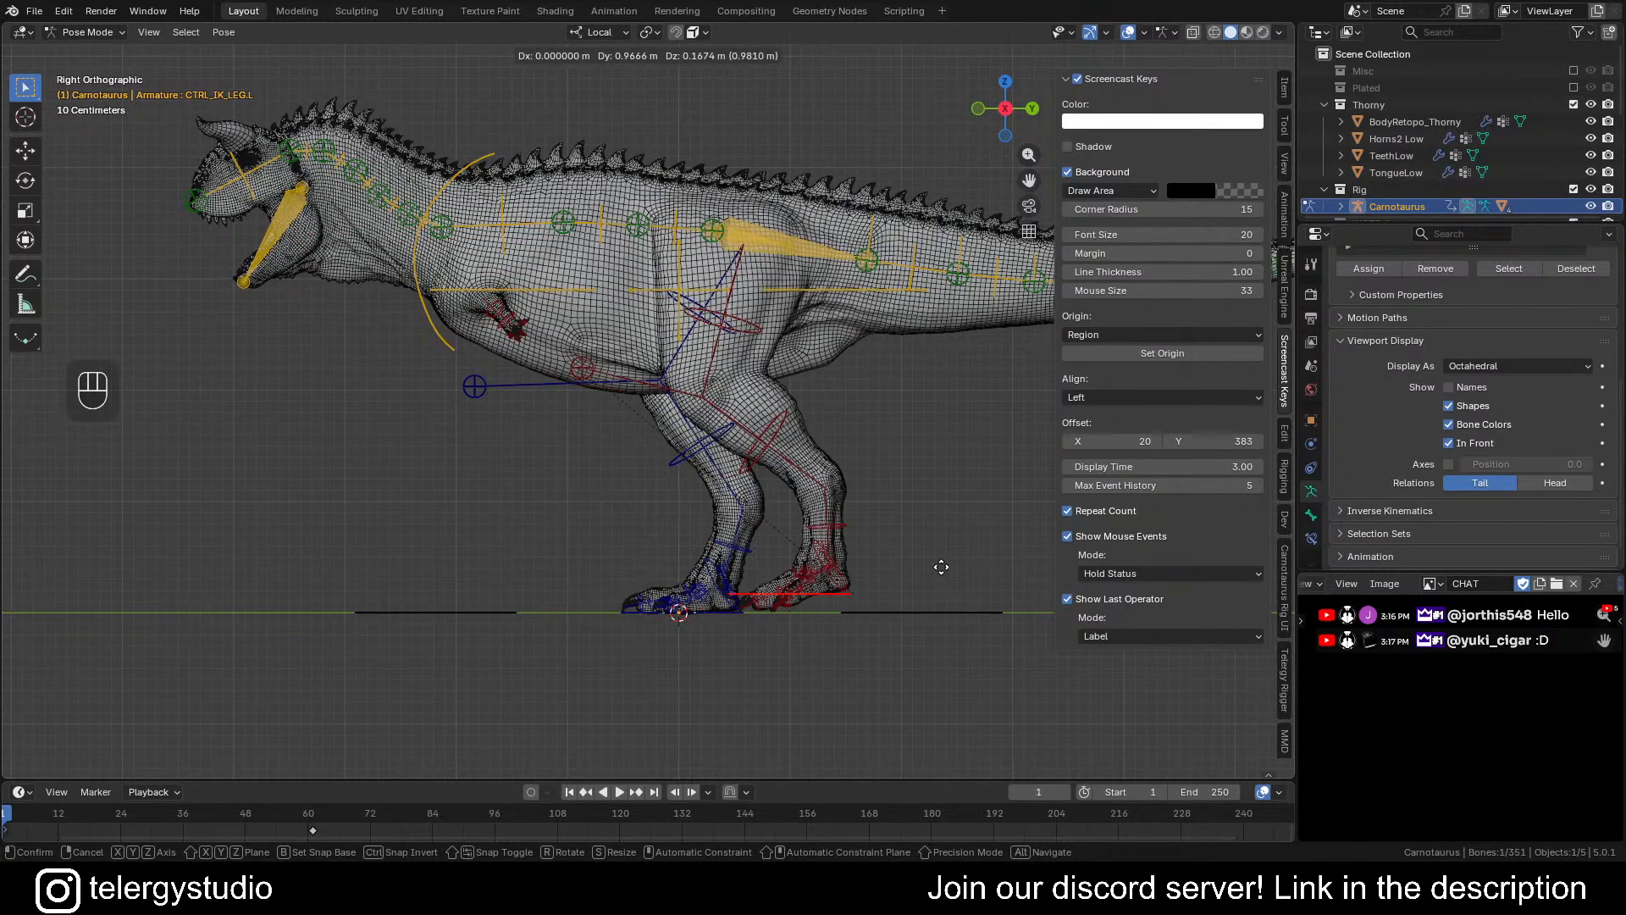
right_click(835, 554)
Save the rig file Carno_RIG.blend
scroll(748, 475, "down", 1)
middle_click_drag(758, 525, 715, 555, "shift")
middle_click_drag(688, 544, 684, 615)
scroll(719, 596, "up", 4)
scroll(708, 590, "down", 2)
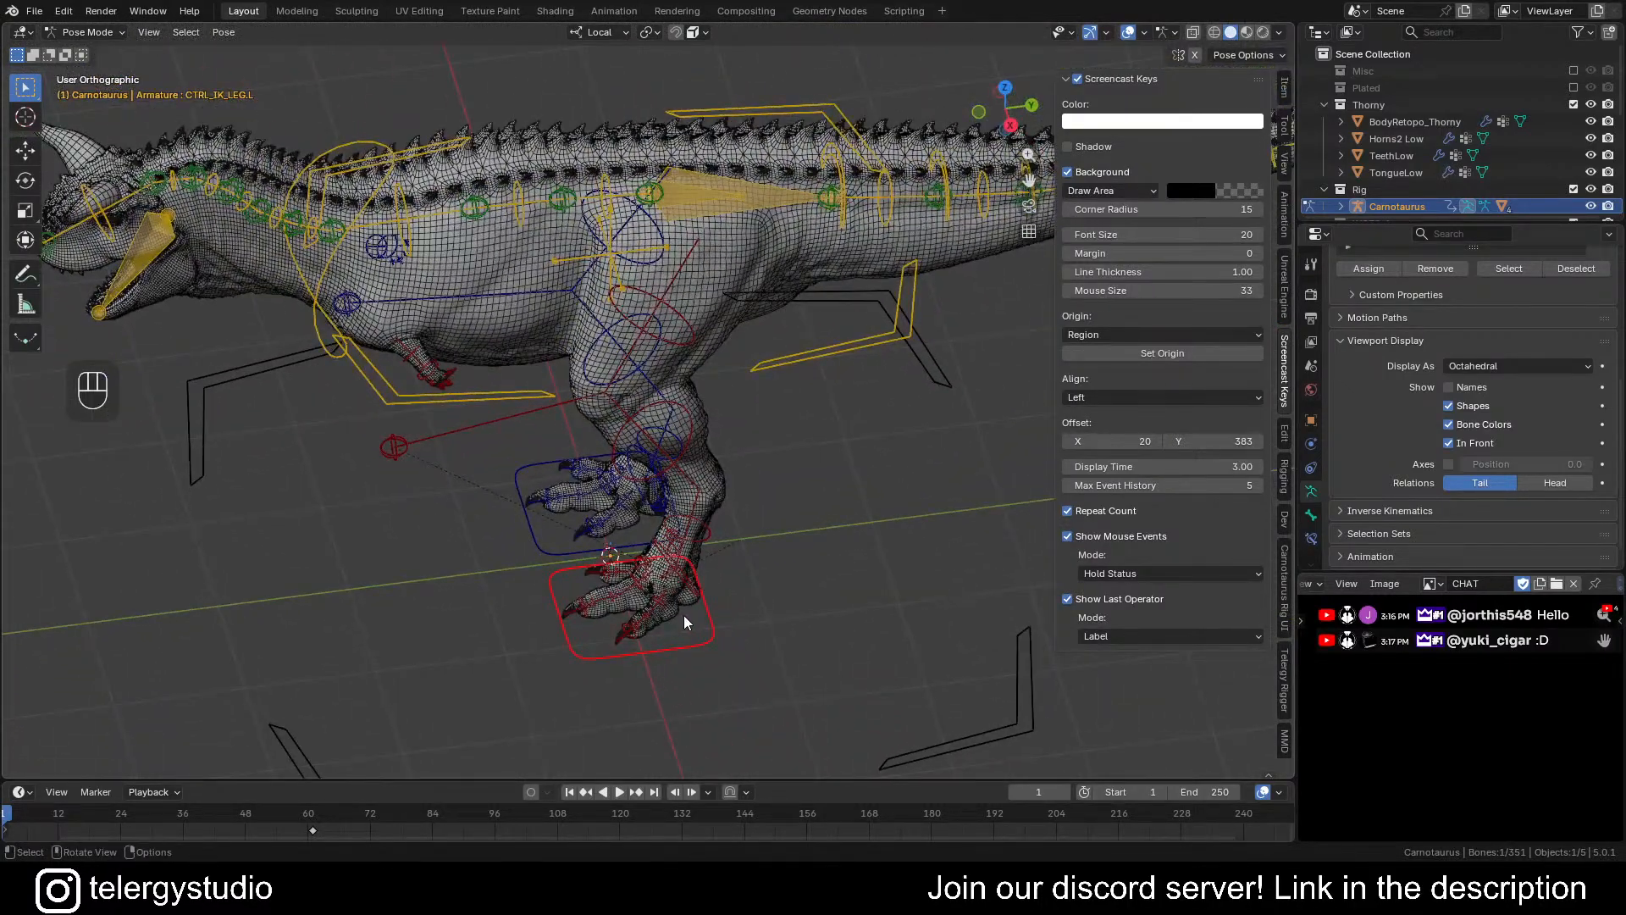
middle_click_drag(583, 550, 781, 425)
key("ctrl+s")
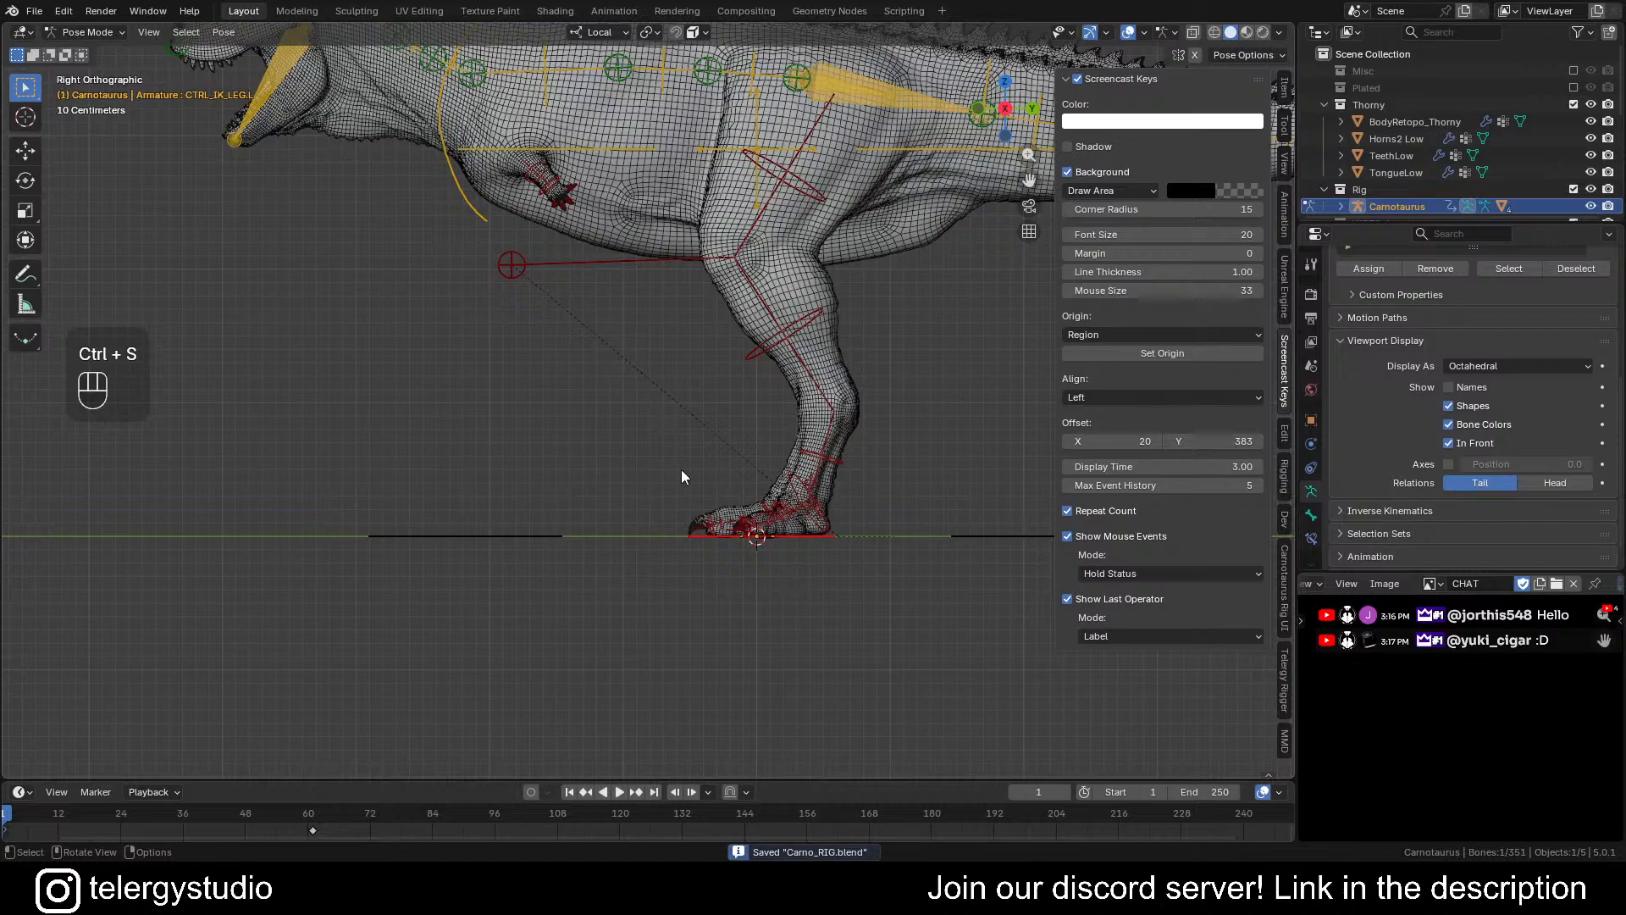
Examine the left foot's IK control, the leg bones and the pelvis controls from several angles
scroll(778, 514, "down", 1)
middle_click_drag(821, 488, 669, 644, "shift")
scroll(669, 583, "up", 3)
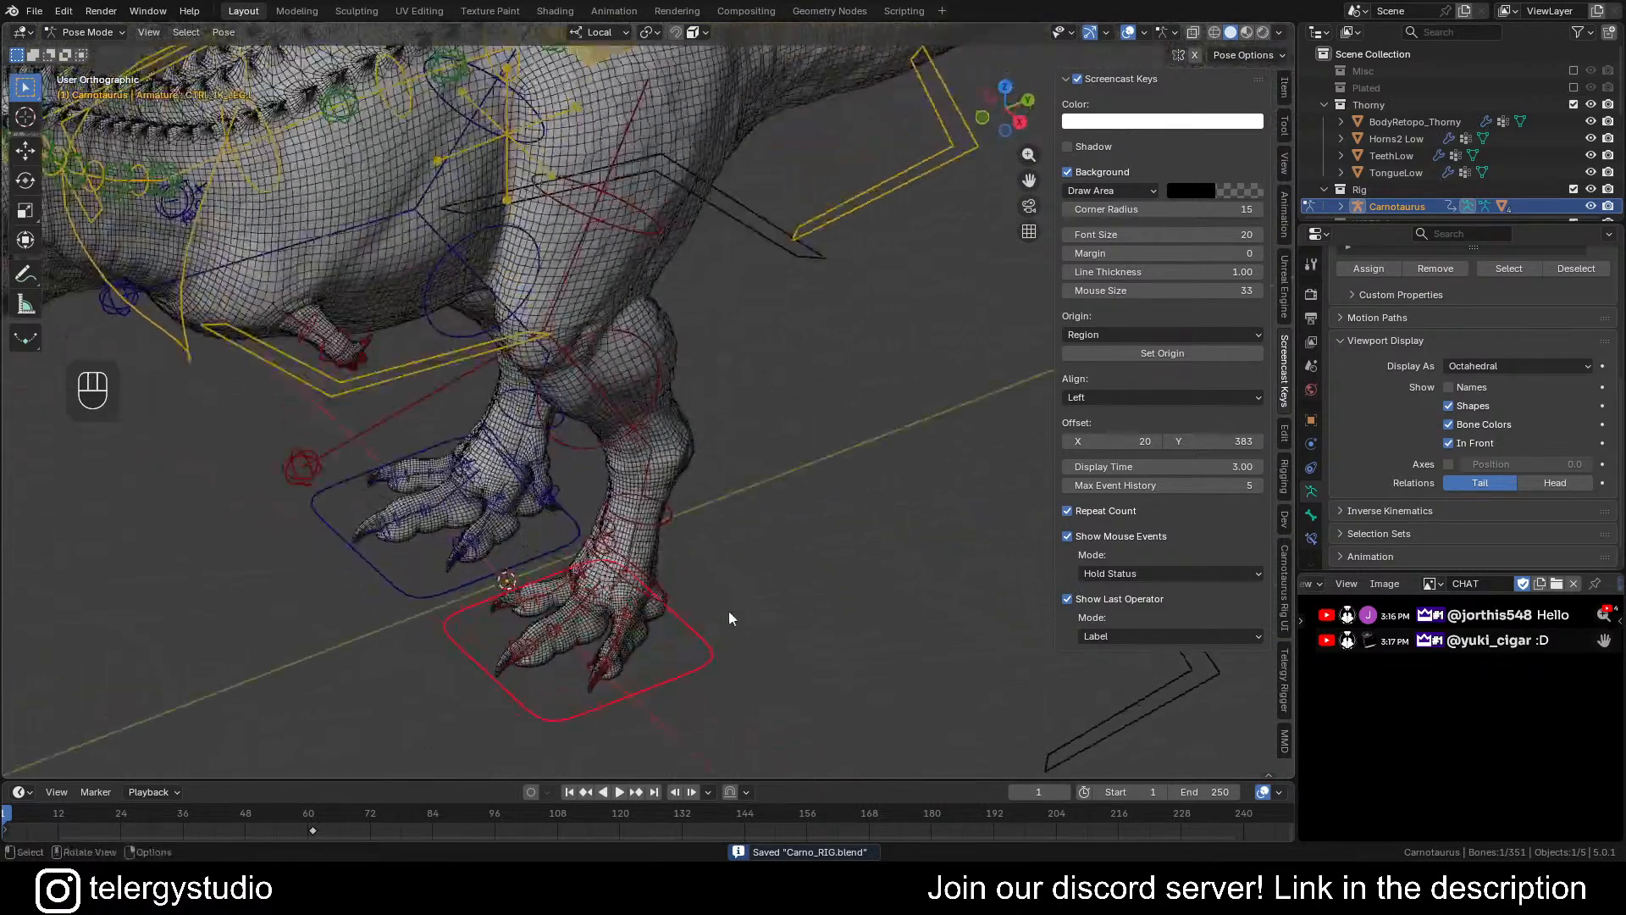
scroll(597, 634, "up", 5)
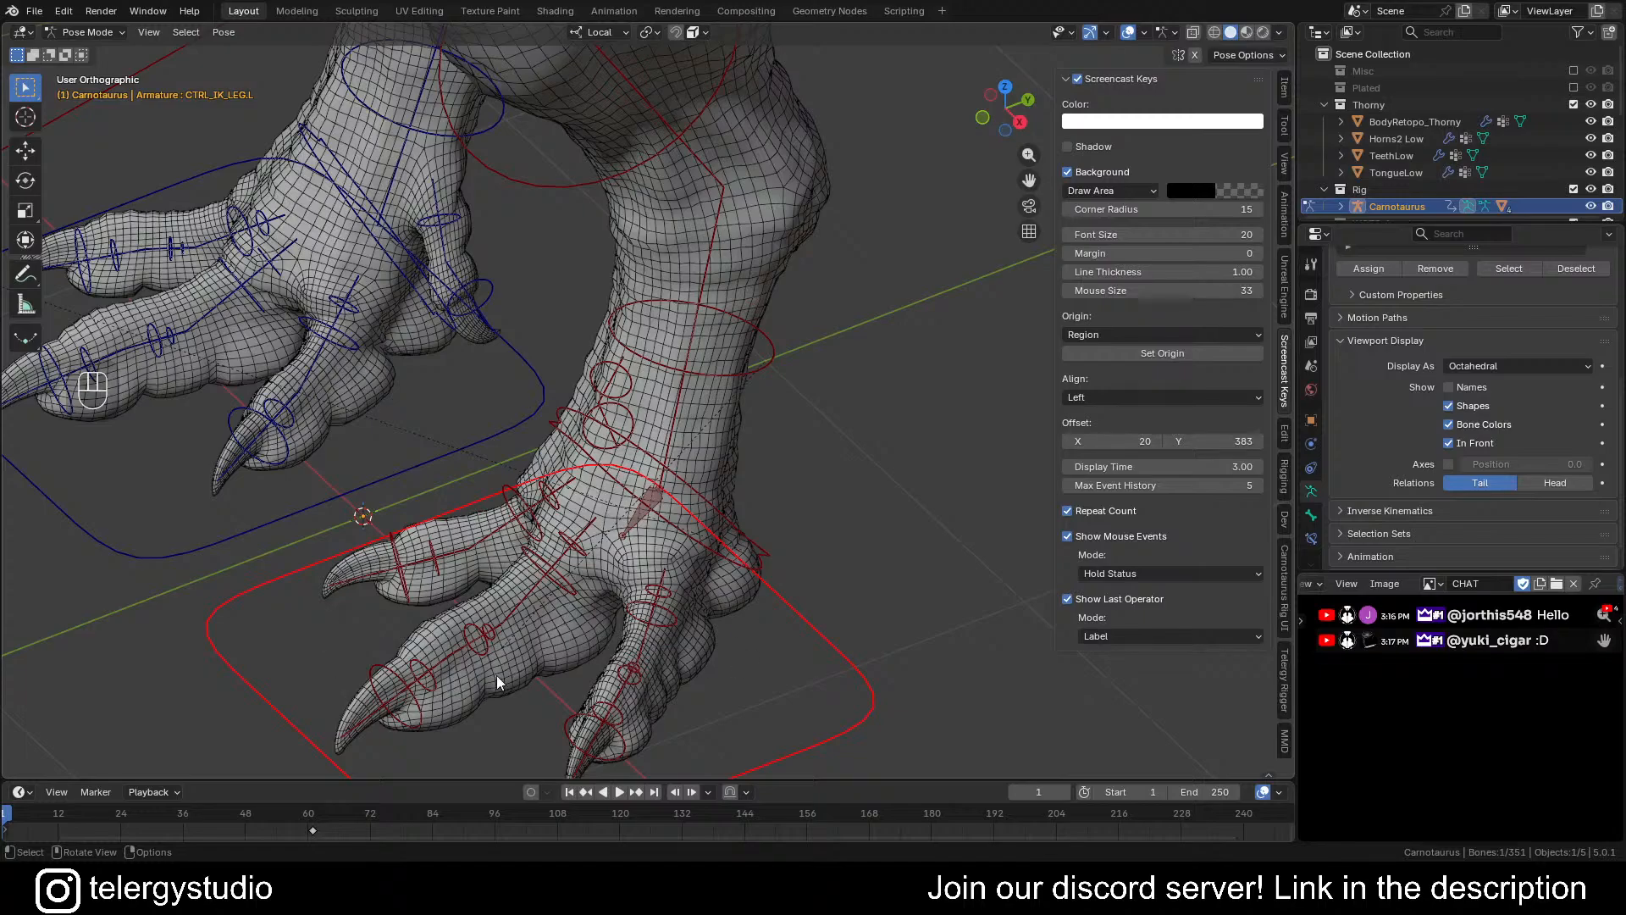
scroll(573, 593, "down", 3)
middle_click_drag(652, 500, 698, 520, "shift")
scroll(720, 339, "down", 5)
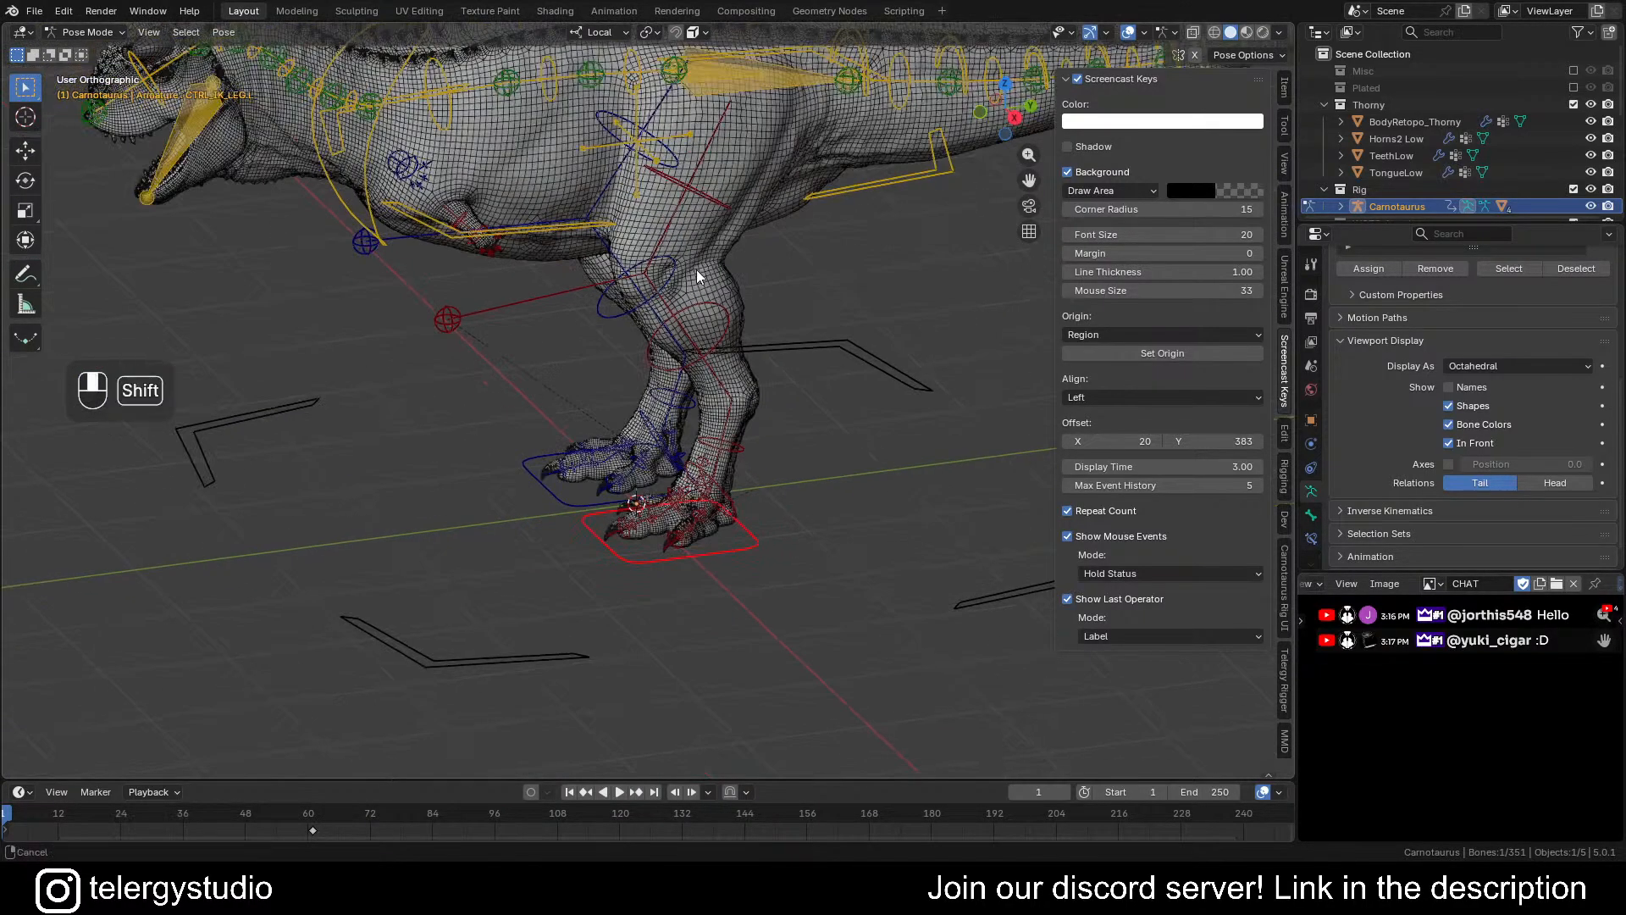
middle_click_drag(696, 269, 658, 475, "shift")
mouse_move(703, 348)
middle_mouse_down()
mouse_move(664, 299)
mouse_move(698, 345)
middle_mouse_up()
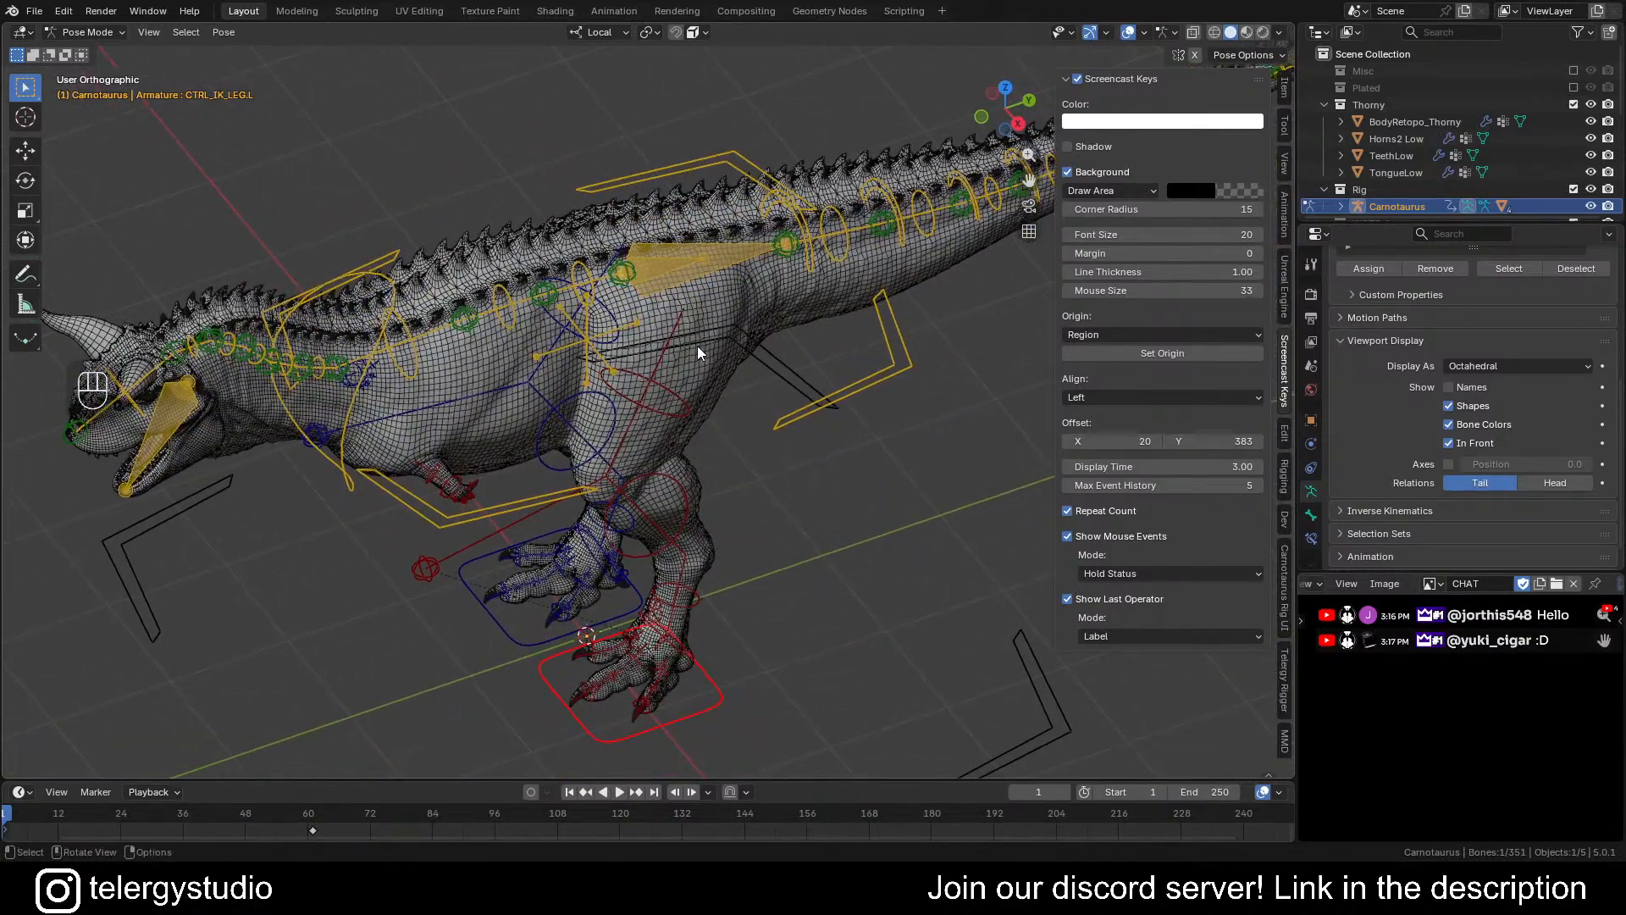
middle_click_drag(699, 416, 727, 295, "shift")
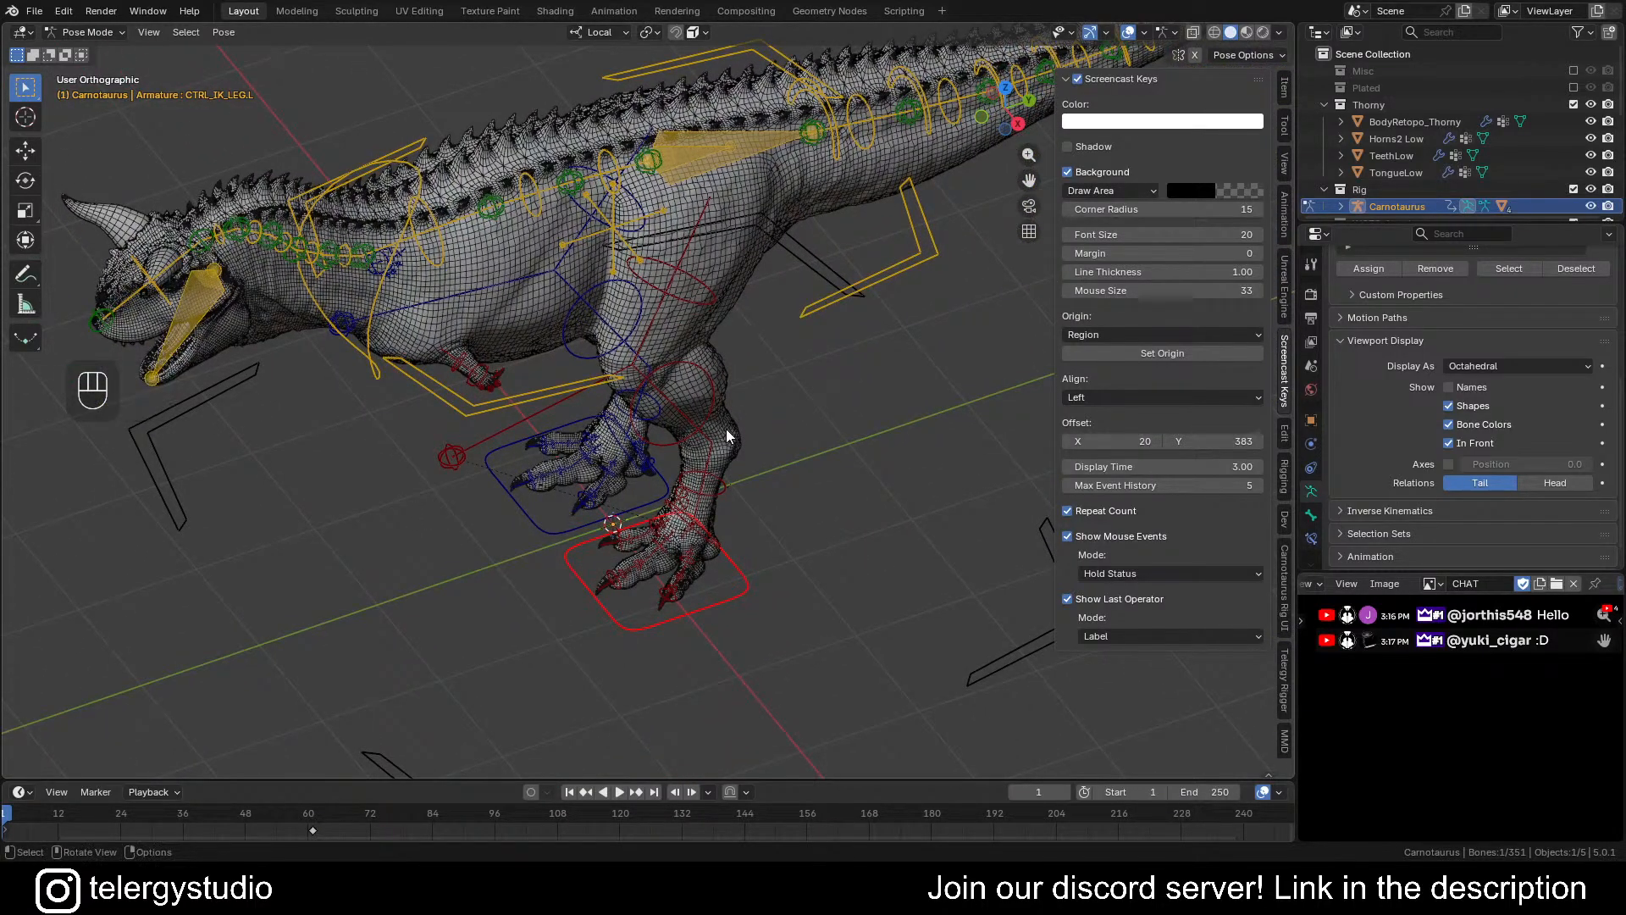
scroll(735, 270, "up", 2)
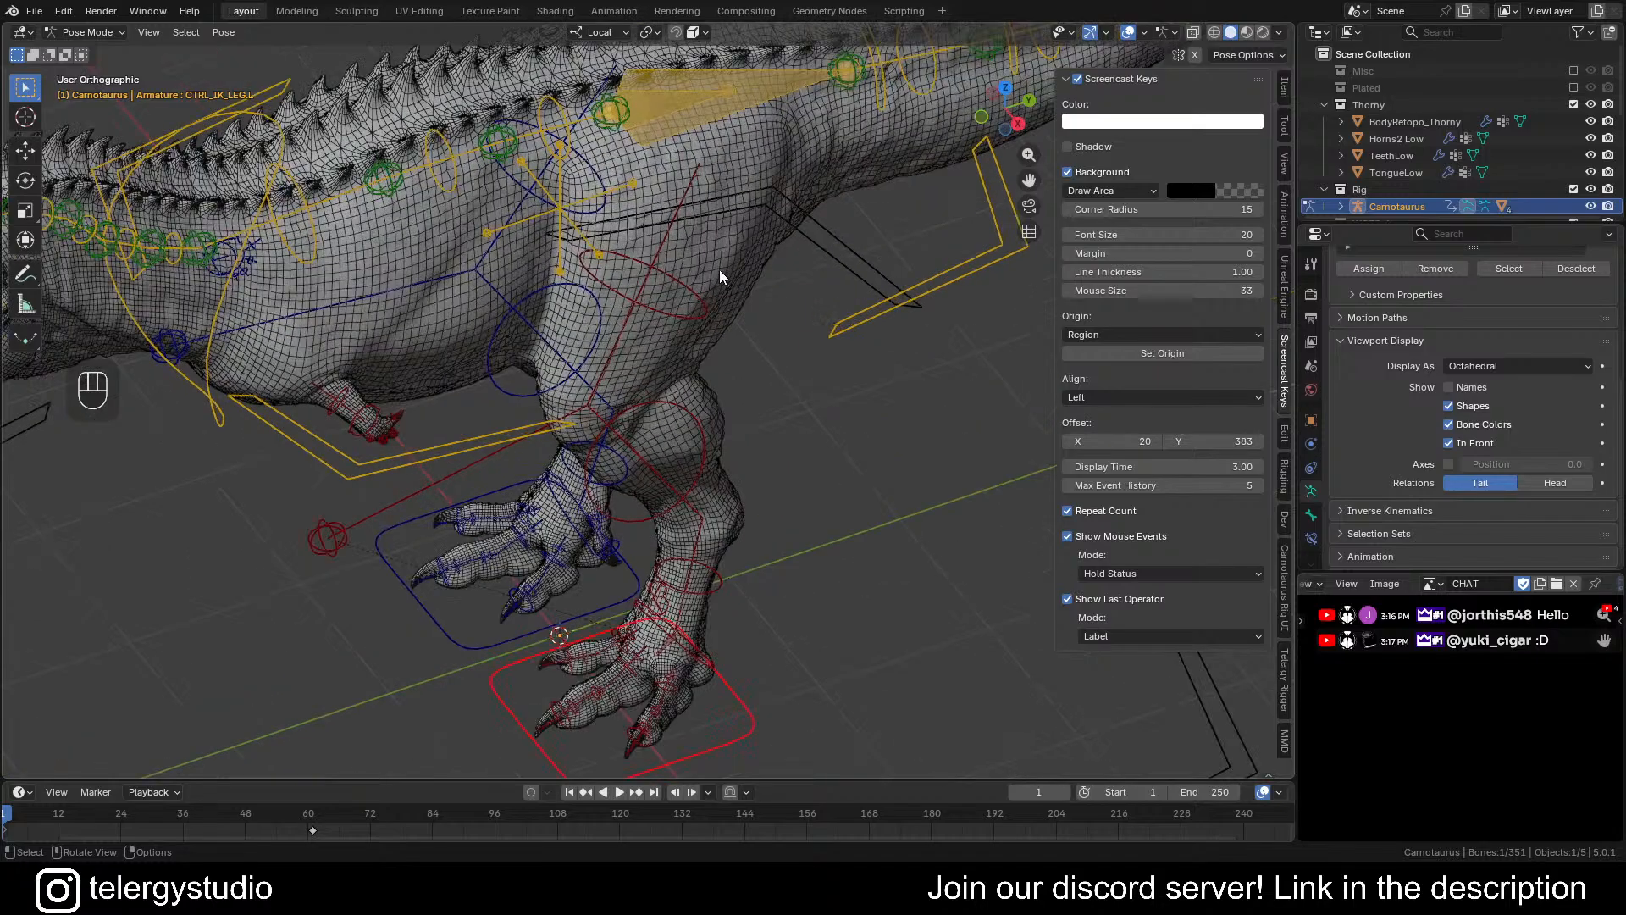
scroll(720, 269, "down", 2)
middle_click_drag(728, 223, 702, 358, "shift")
scroll(665, 243, "up", 4)
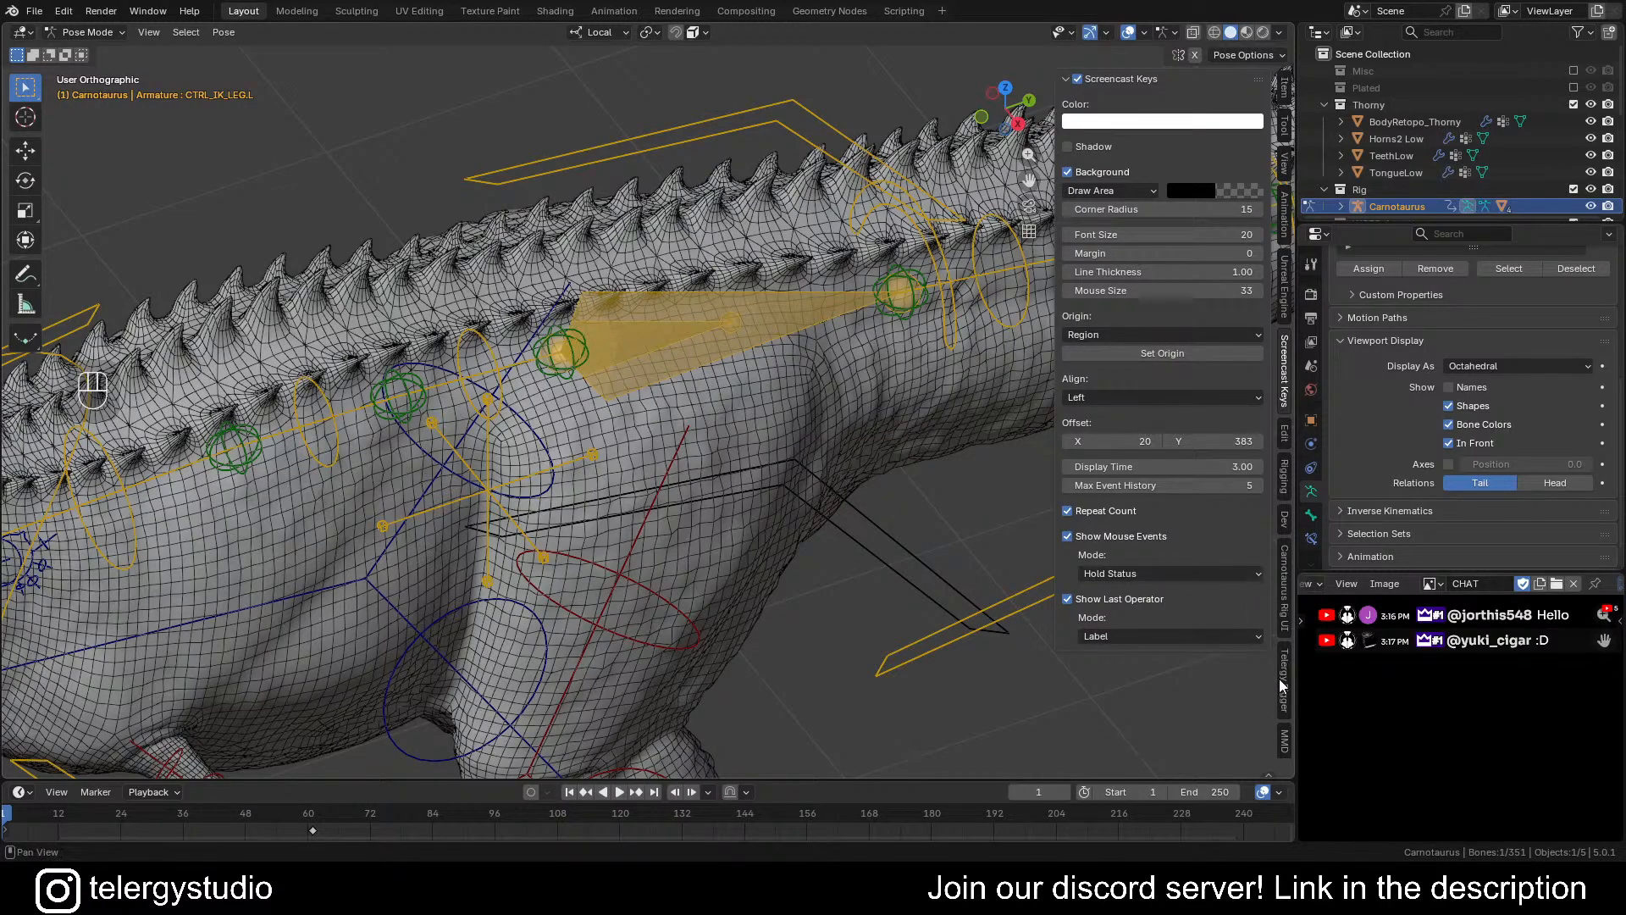
Show the Carnotaurus rig UI and examine its leg settings together with both feet's IK controls
left_click(1285, 591)
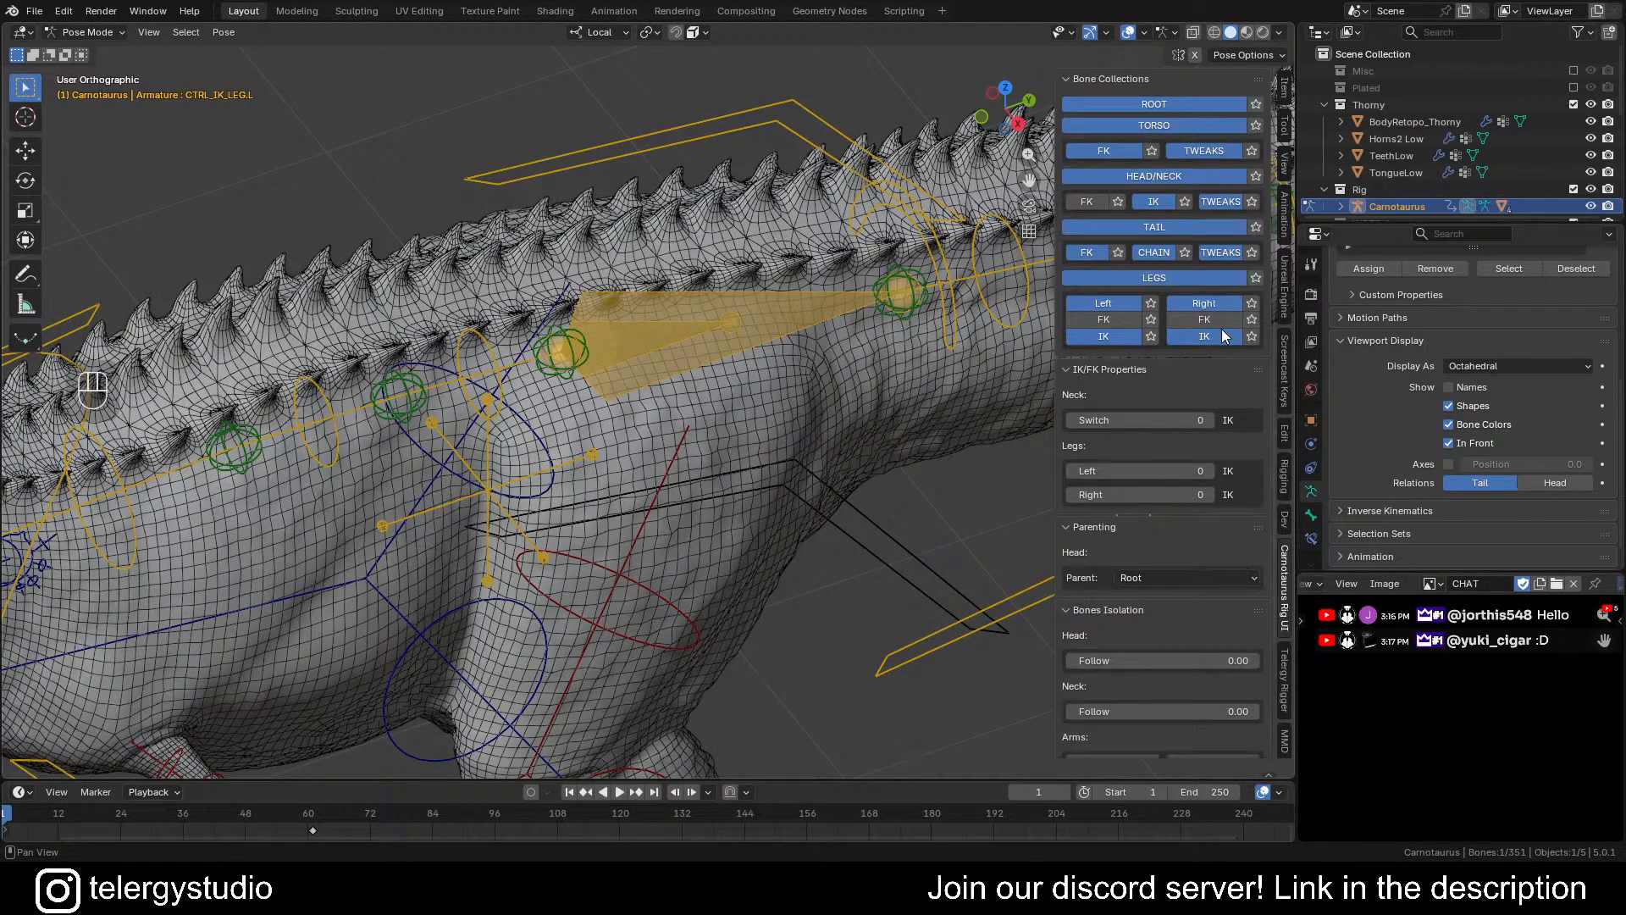
scroll(1186, 496, "down", 1)
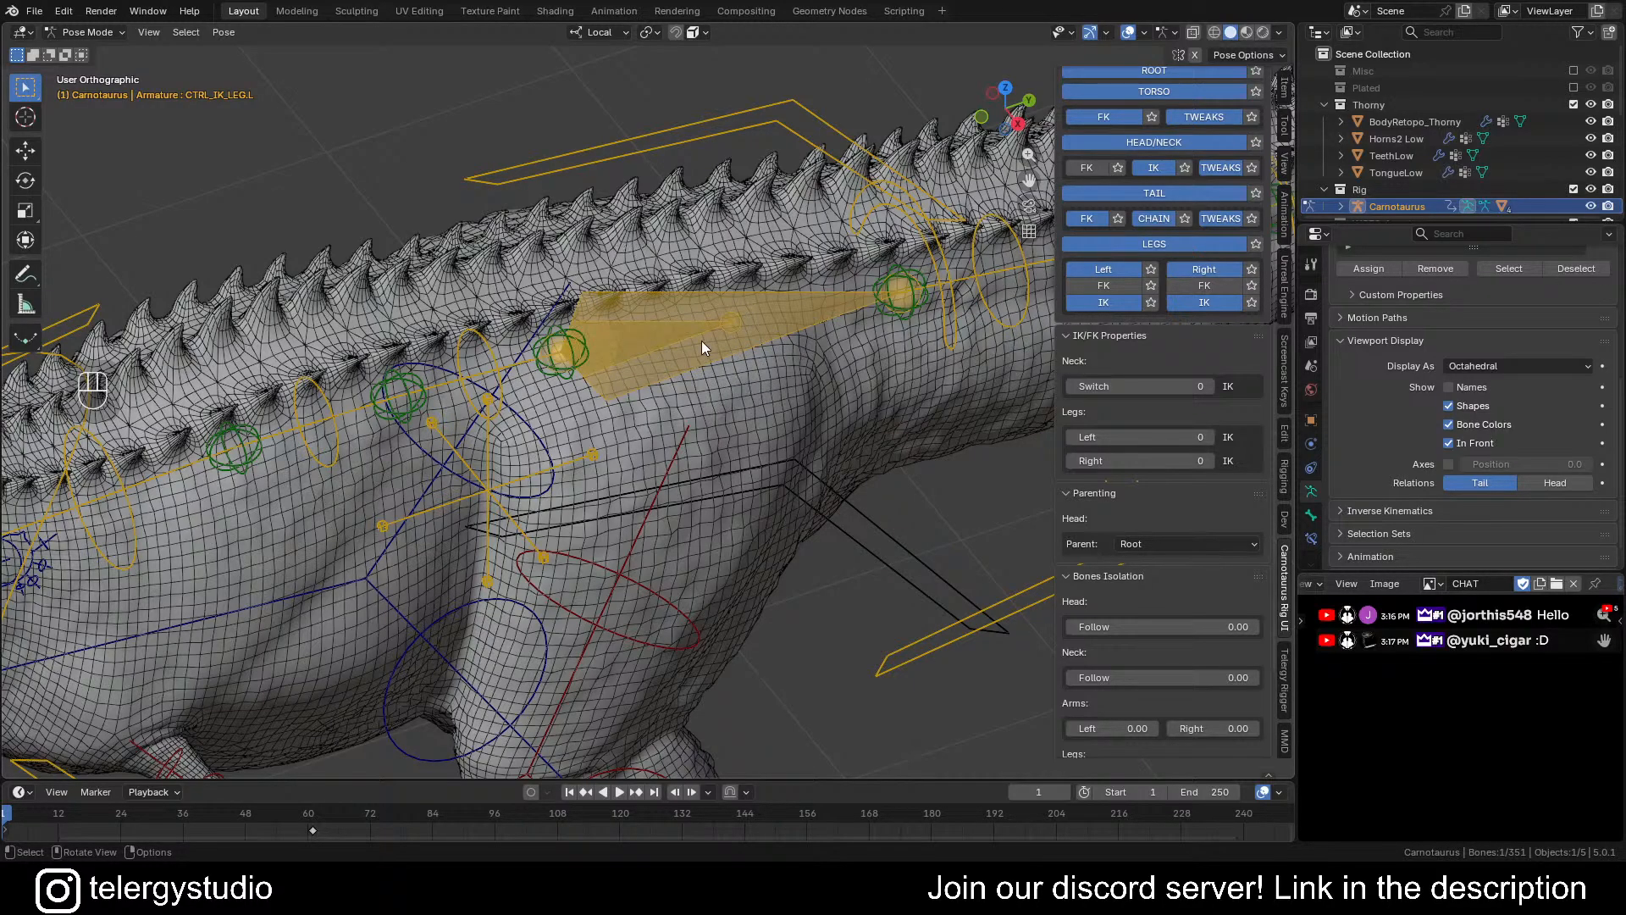
middle_click_drag(702, 341, 658, 327)
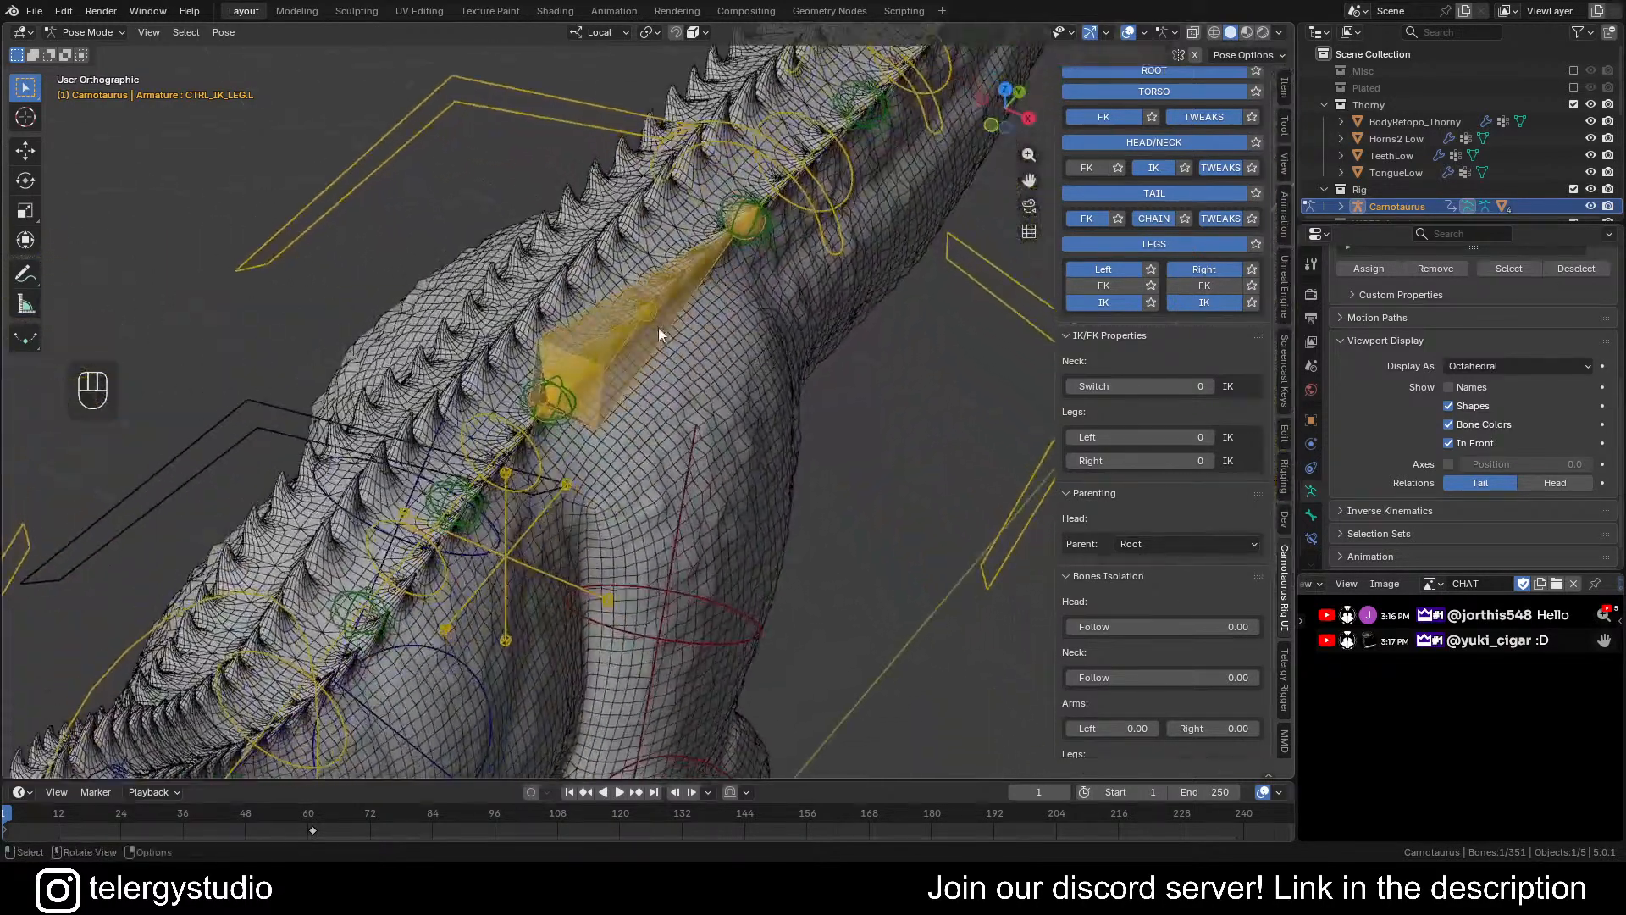
scroll(658, 327, "down", 4)
middle_click_drag(719, 438, 730, 270, "shift")
scroll(592, 527, "up", 3)
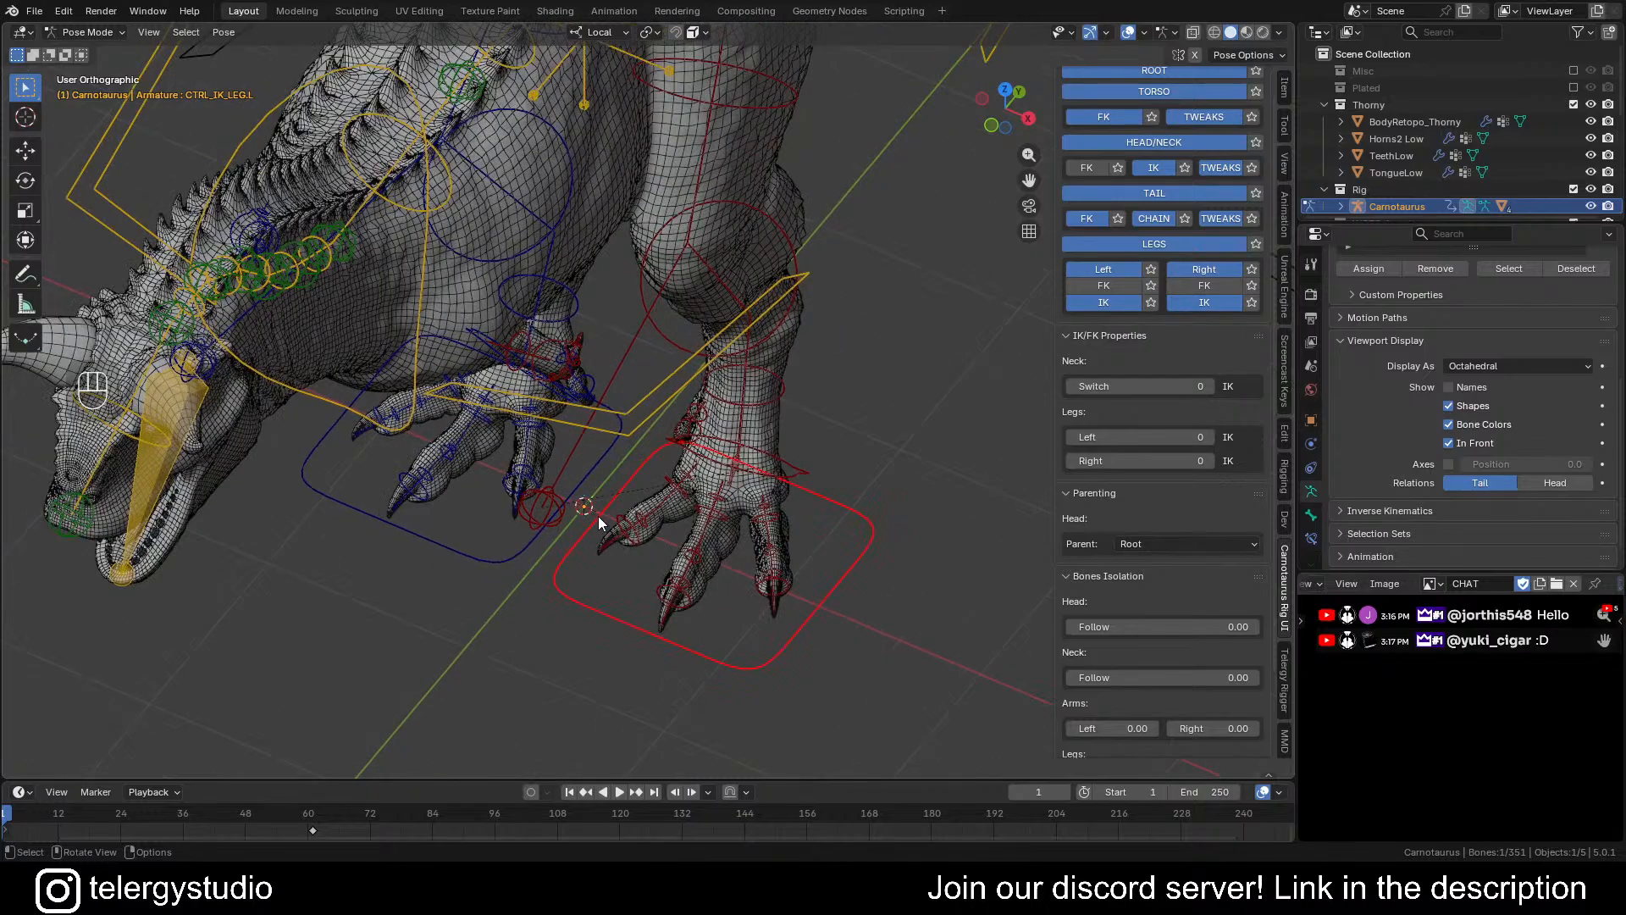
middle_click_drag(598, 516, 628, 483)
scroll(573, 495, "up", 3)
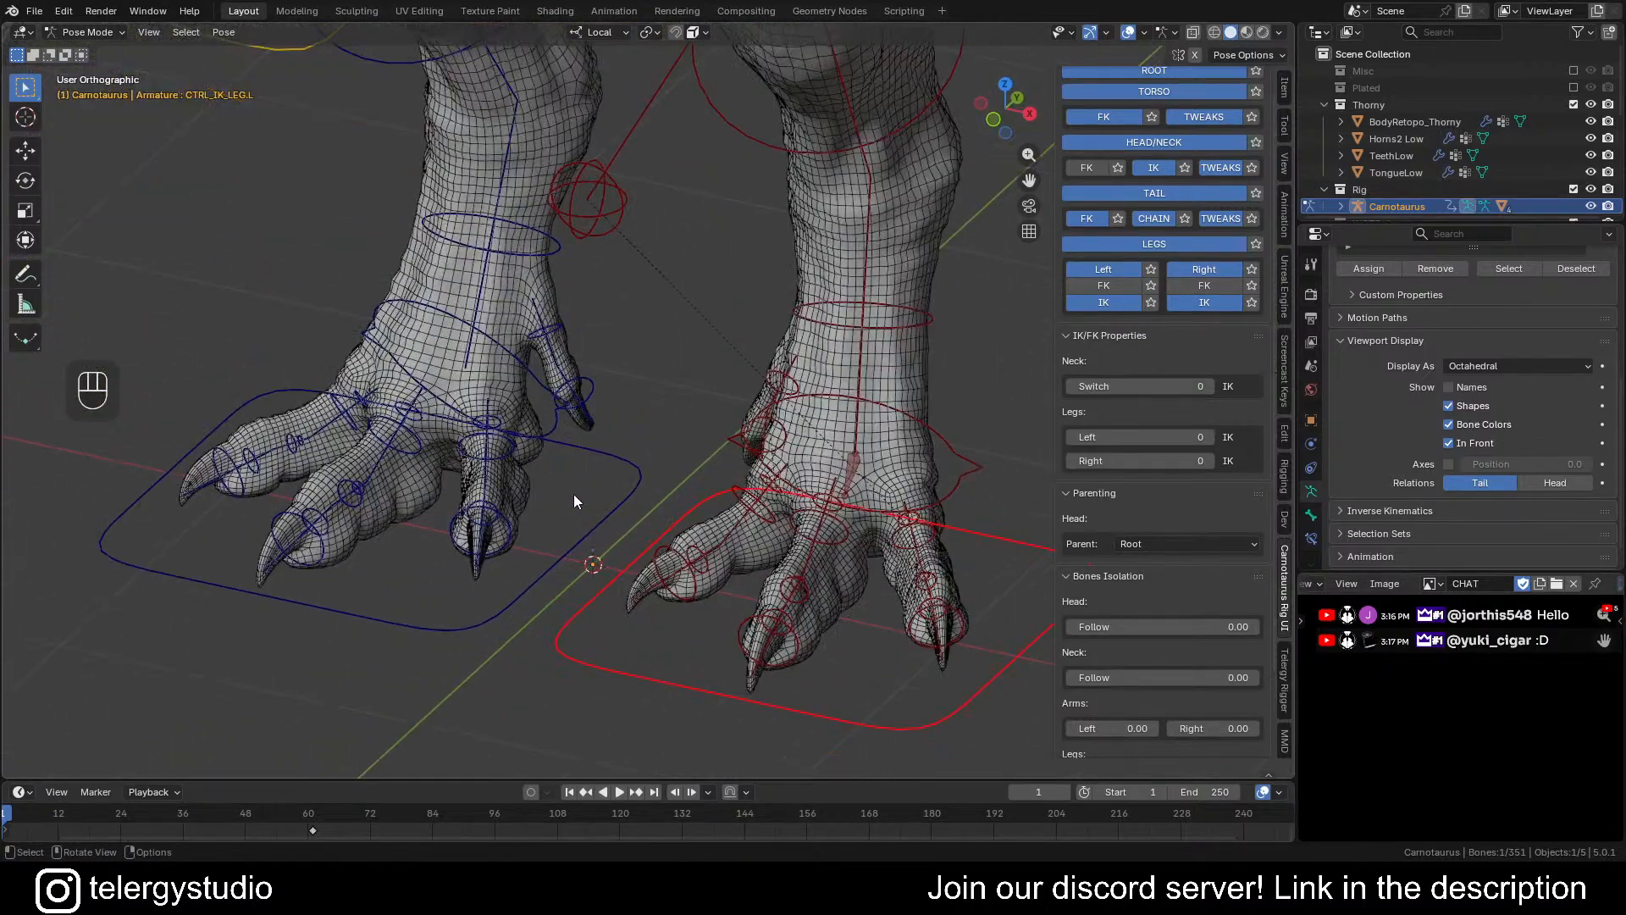
scroll(661, 633, "down", 2)
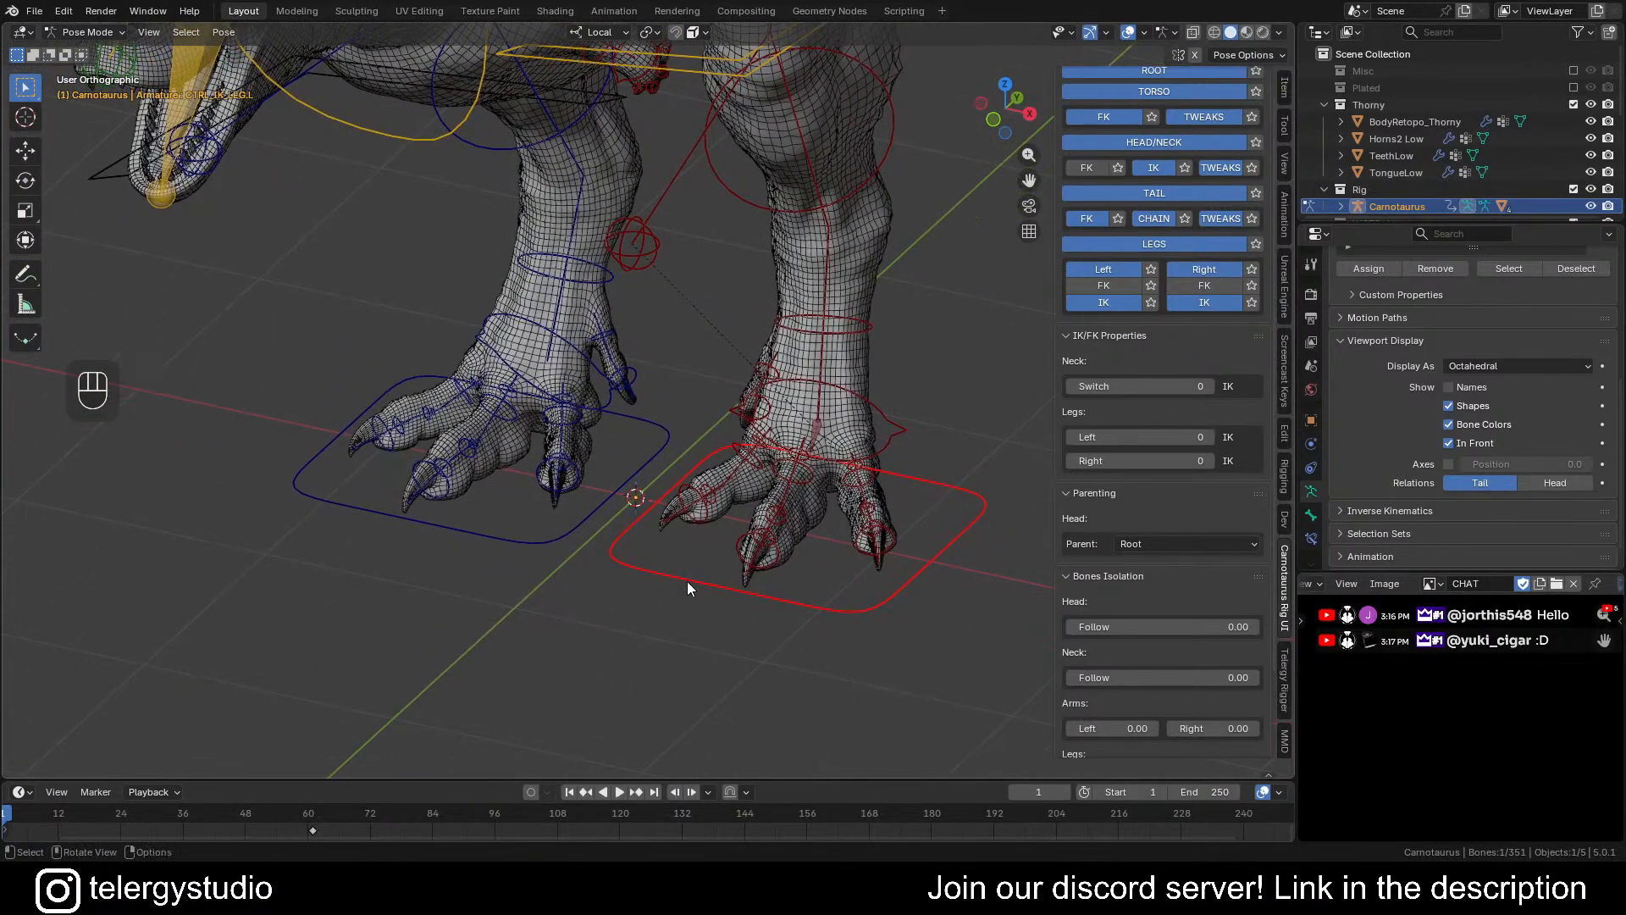
Select the left foot's CTRL_IK_LEG.L control and switch the Carnotaurus armature to Edit Mode
left_click(688, 582)
key("Tab")
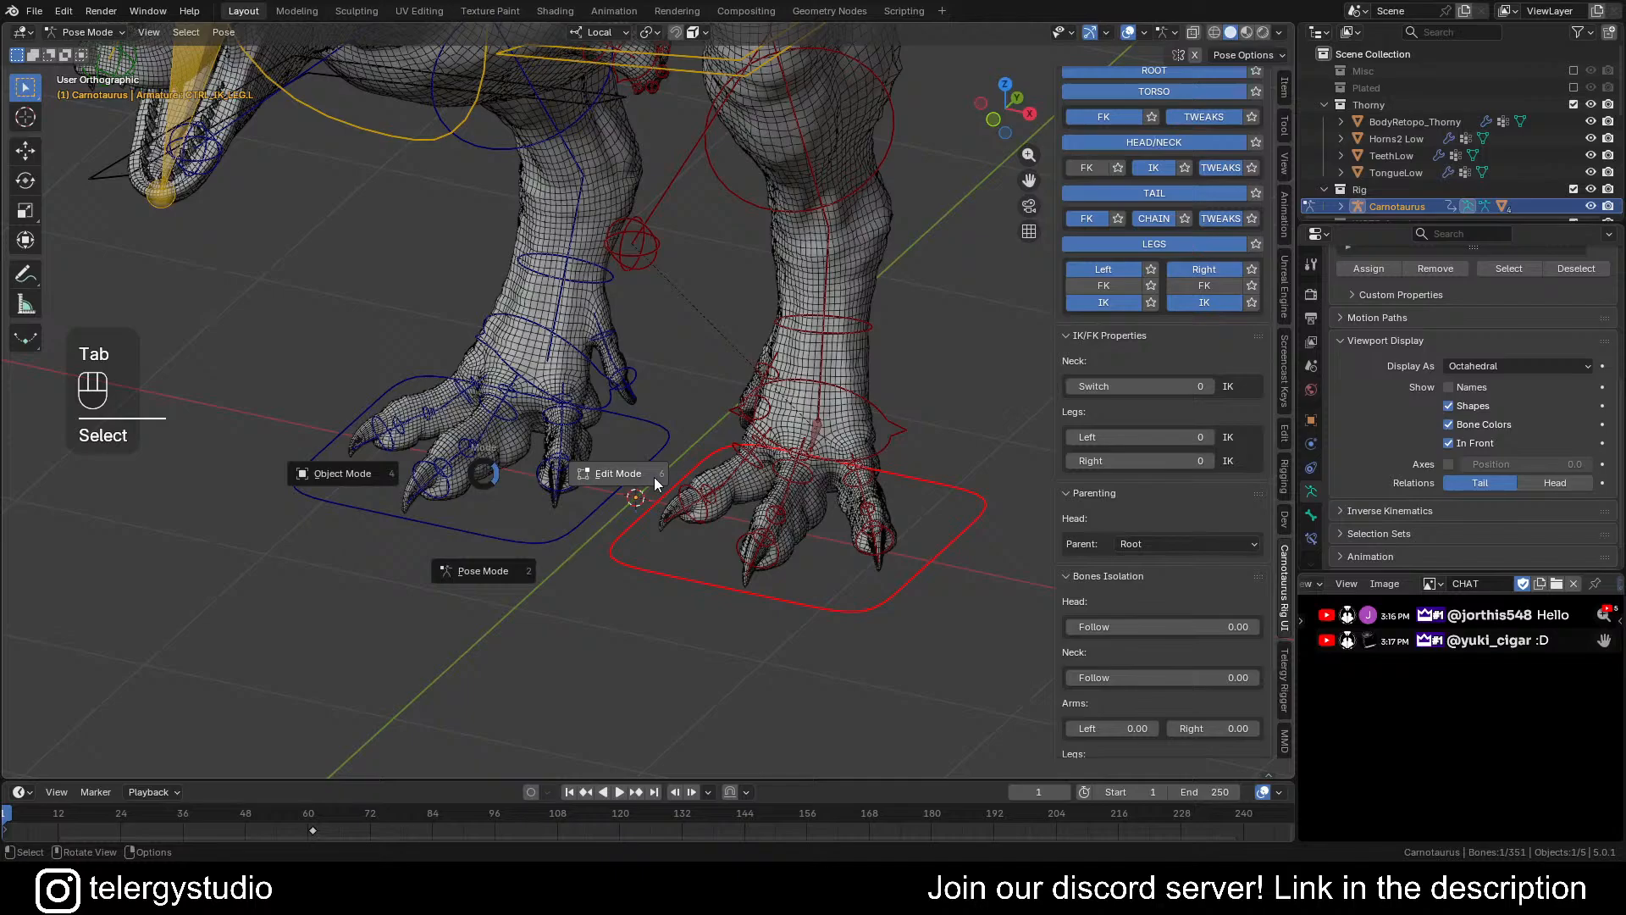
left_click(650, 476)
scroll(1118, 390, "up", 1)
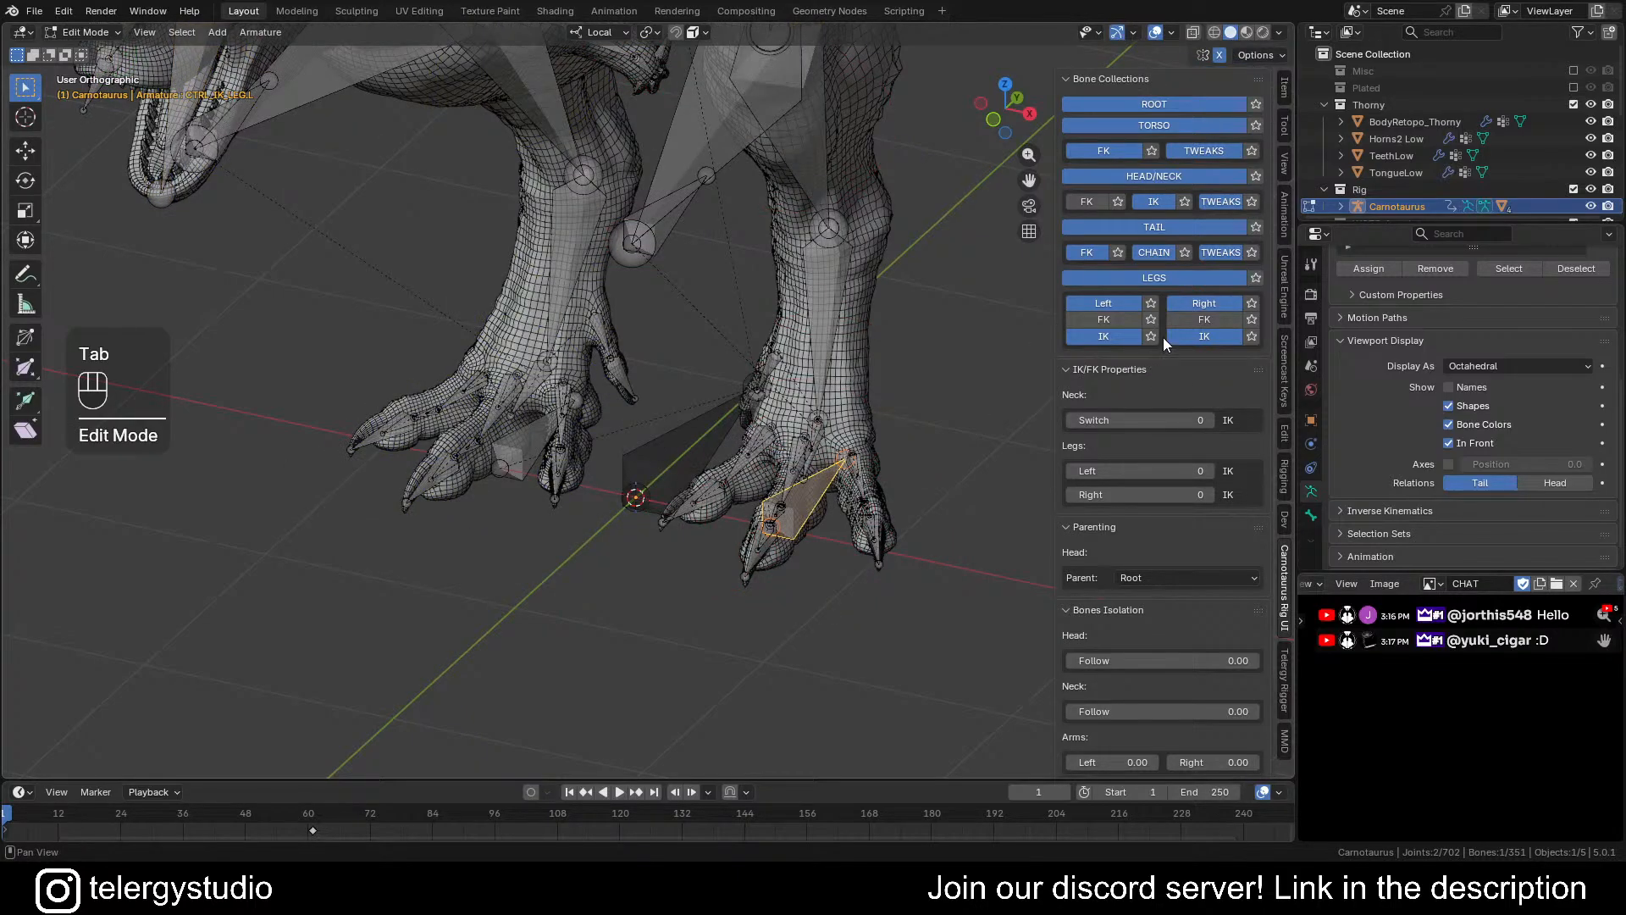
scroll(1162, 337, "down", 1)
scroll(762, 478, "up", 4)
Select the CTRL_IK_LEG.L and CTRL_IK_LEG.R foot bones together with the MCH_PELVIS bone at the hips
left_click(826, 492)
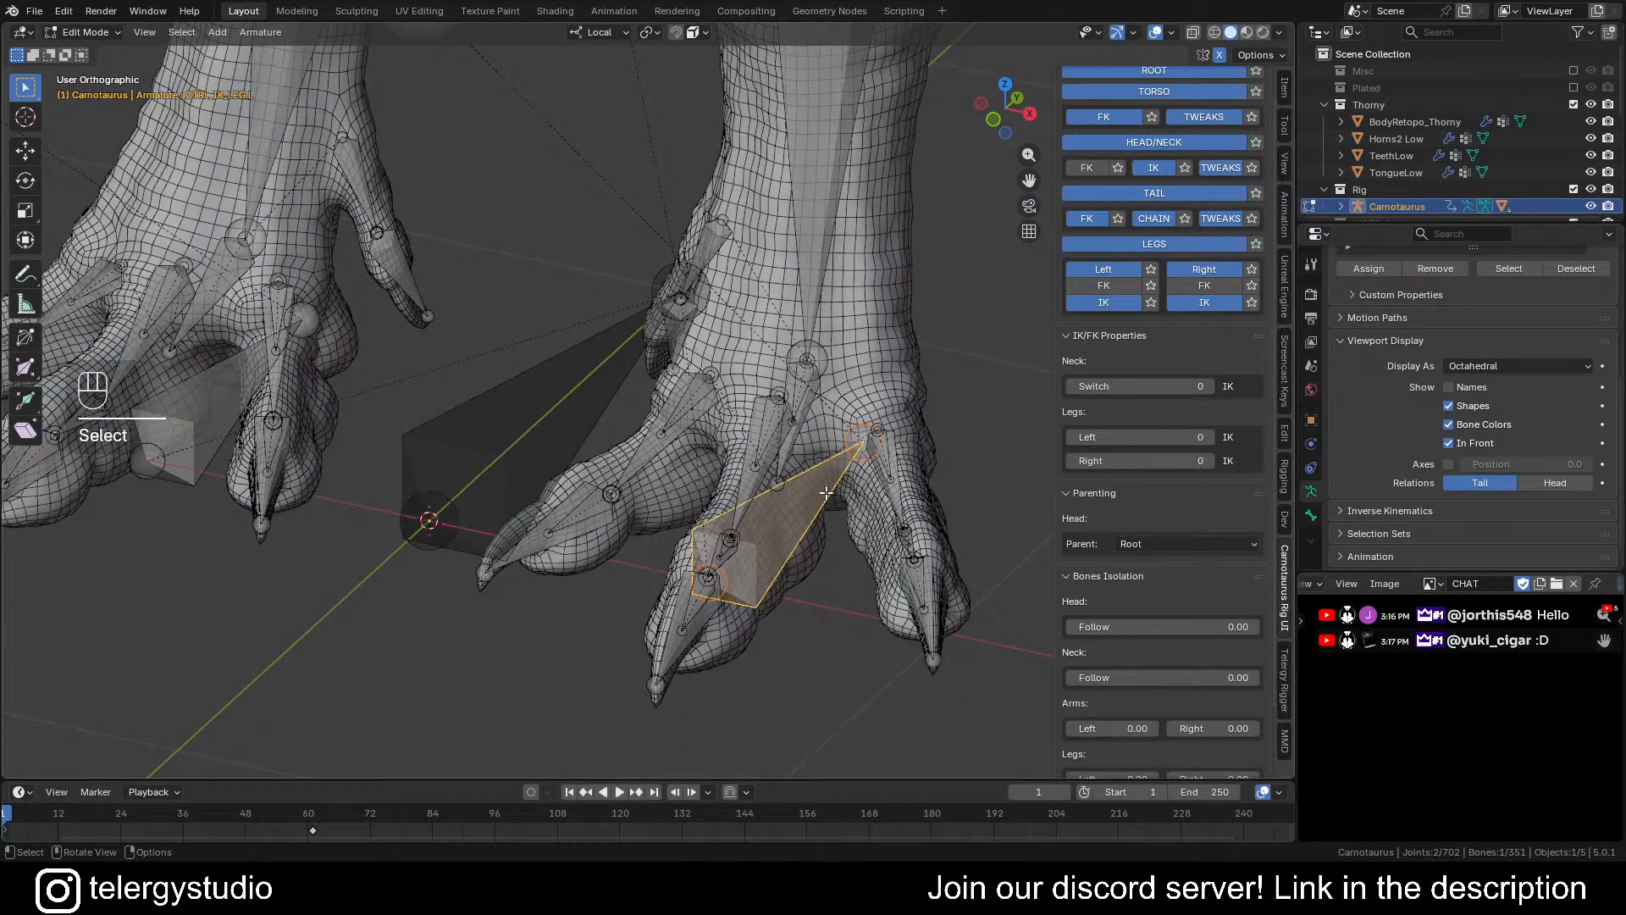
scroll(827, 493, "down", 4)
middle_click_drag(827, 493, 890, 496, "shift")
scroll(624, 465, "up", 4)
left_click(617, 413, "shift")
scroll(662, 403, "down", 7)
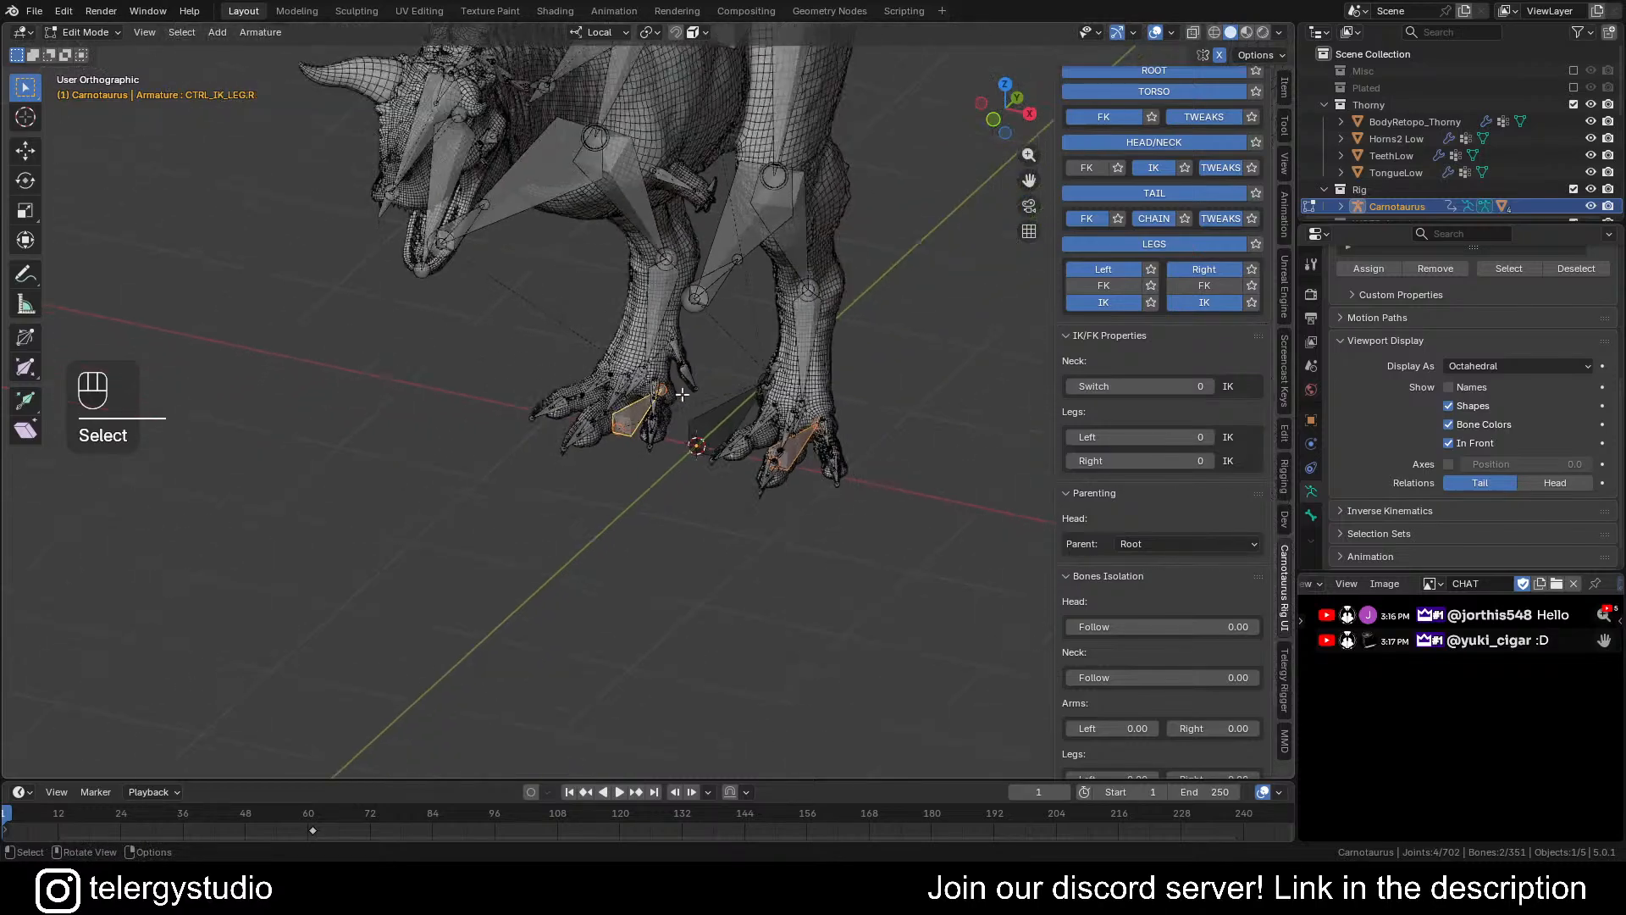
middle_click_drag(834, 114, 805, 364, "shift")
middle_click_drag(805, 364, 768, 356)
scroll(718, 177, "up", 3)
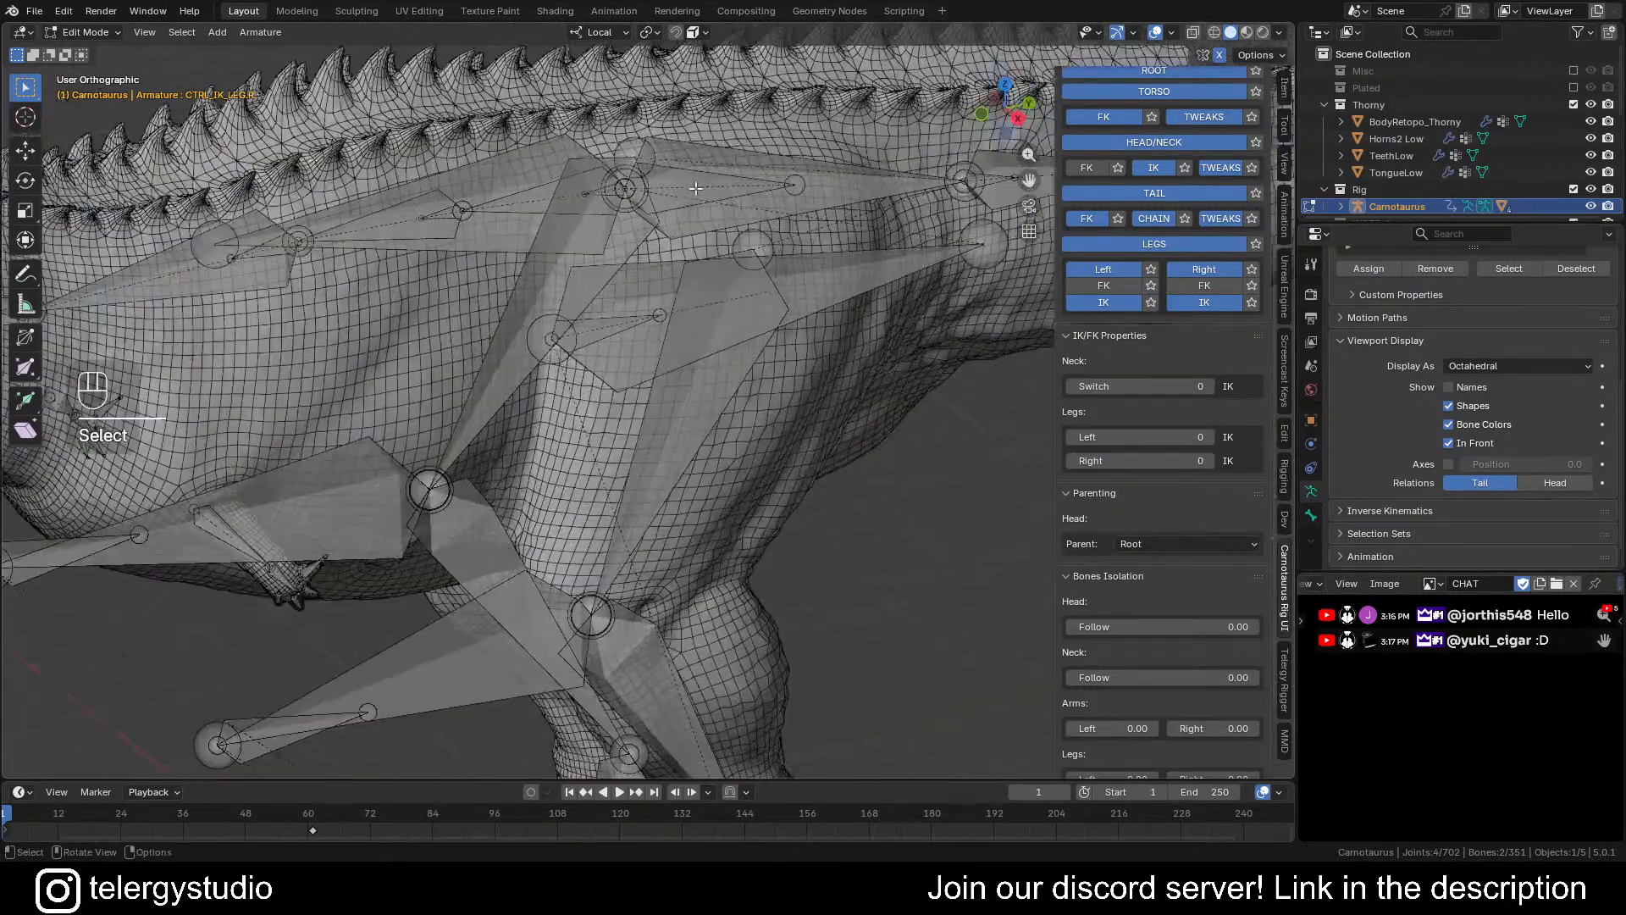
left_click(681, 203, "alt")
left_click(673, 202)
scroll(1236, 306, "up", 1)
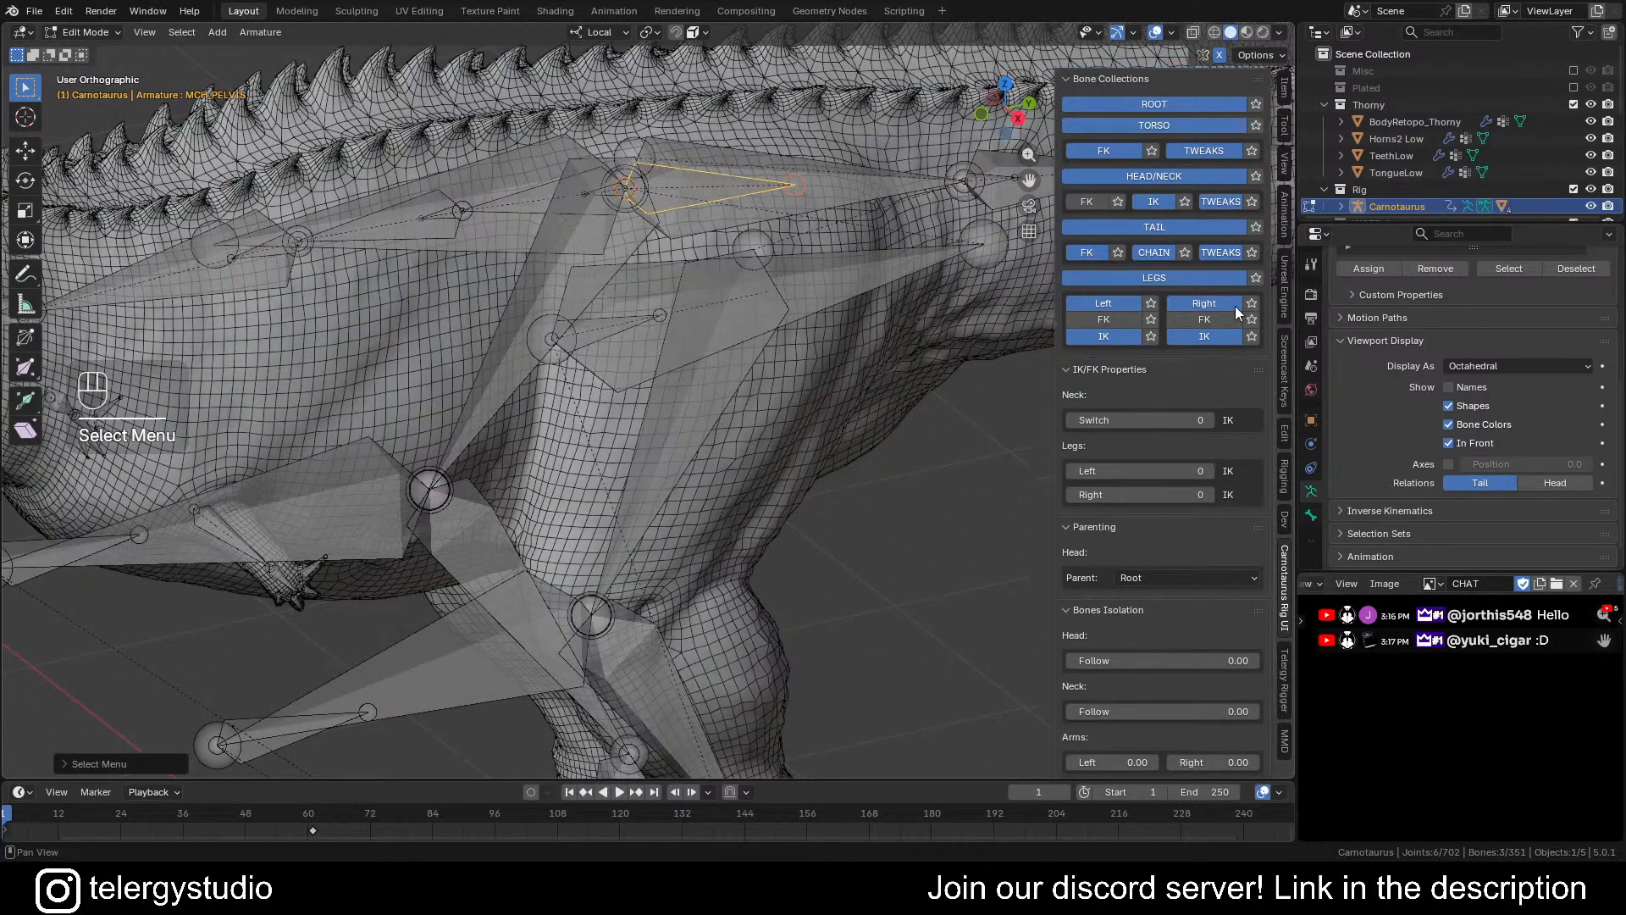
Assign the three selected bones to the TMP bone collection and solo that collection
left_click(1285, 678)
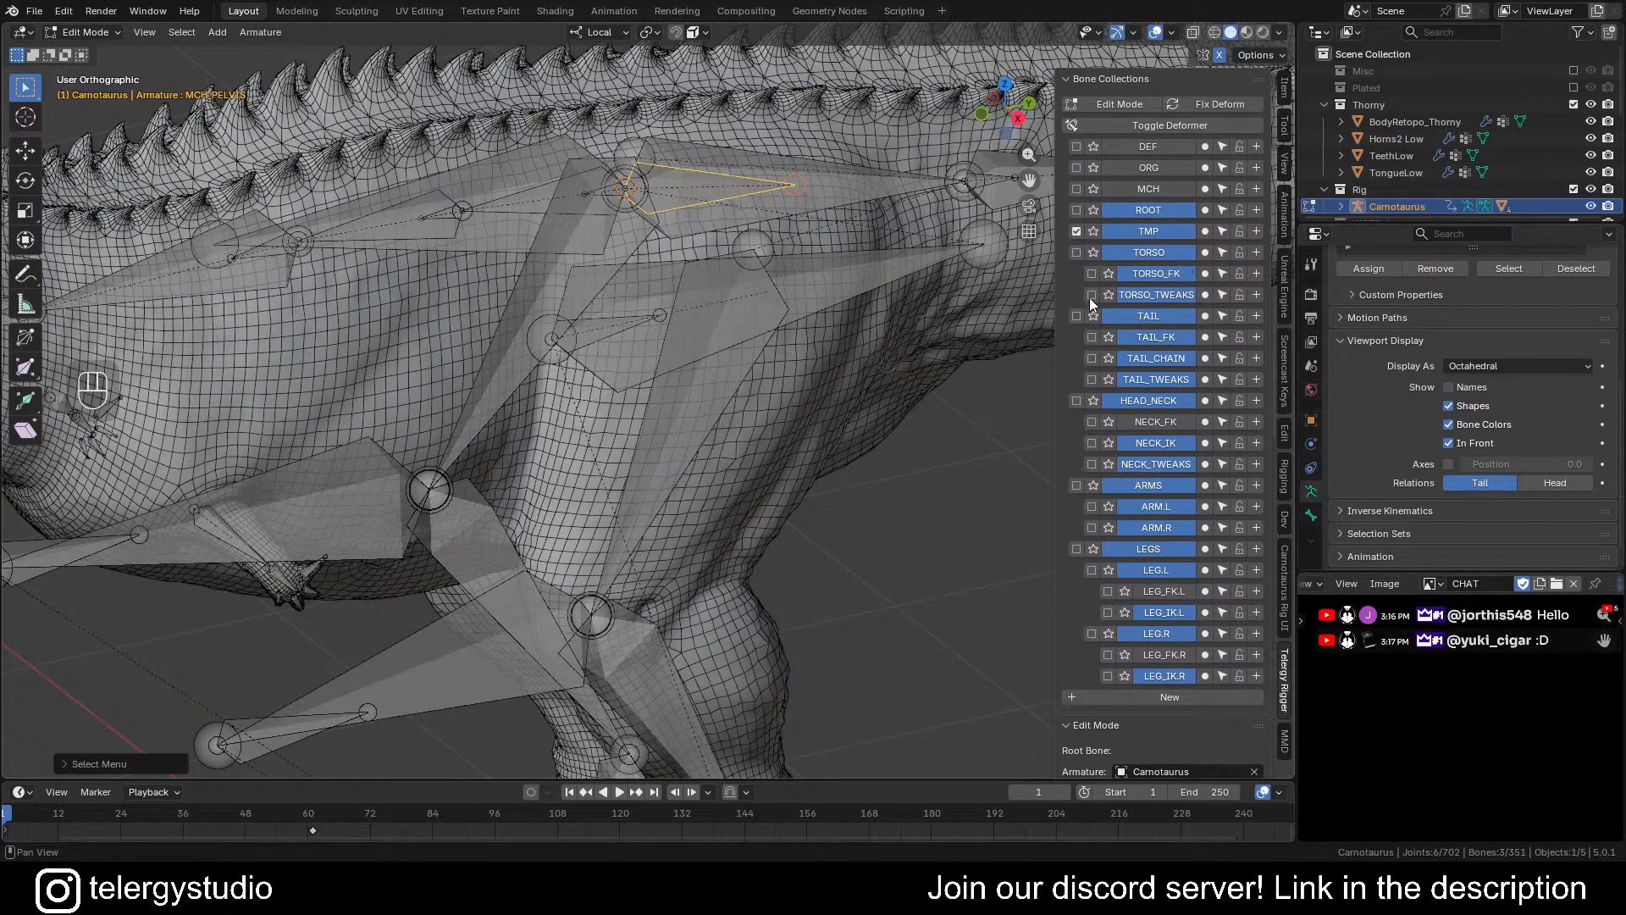
left_click(1212, 233)
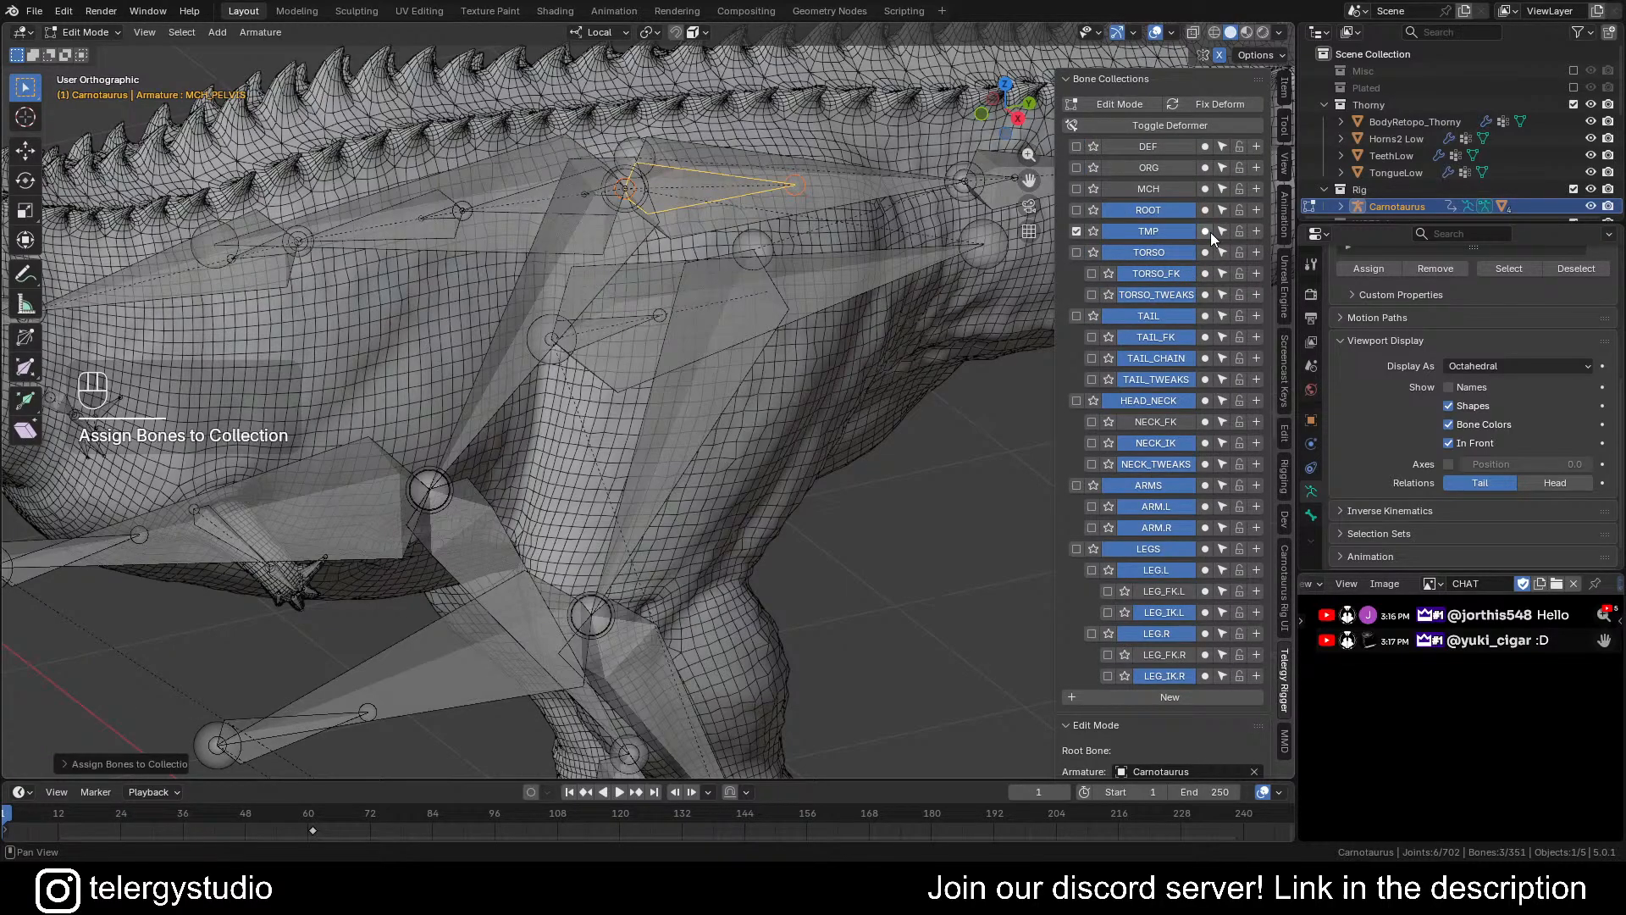
left_click(1094, 231)
scroll(621, 484, "down", 8)
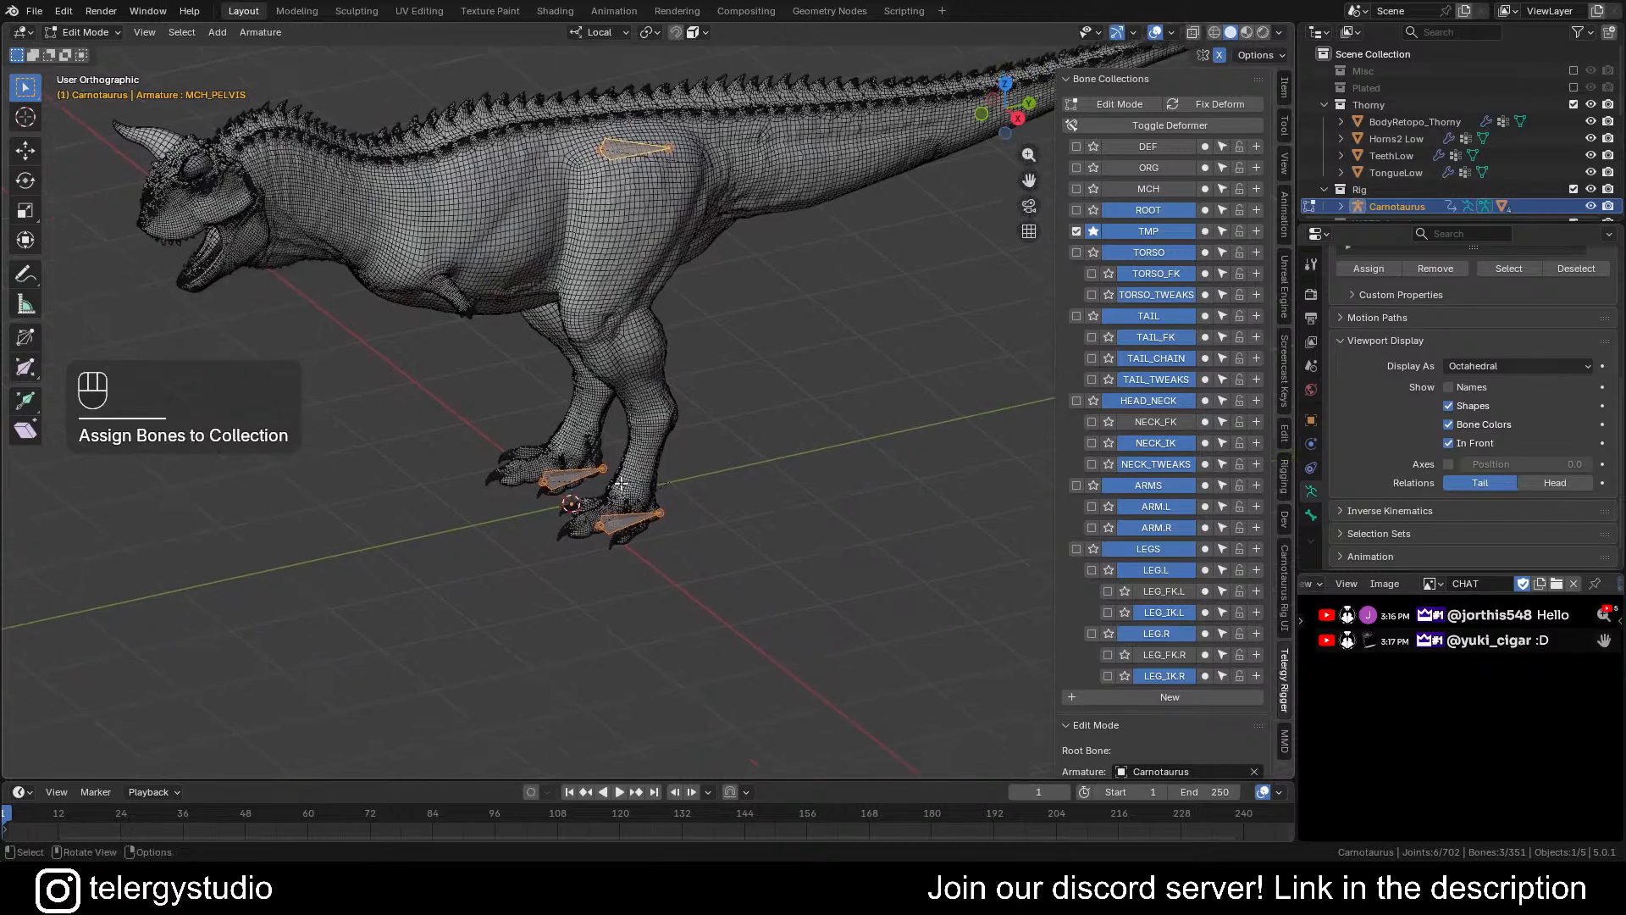
Deselect all bones and add a non-deform bone at the 3D cursor between the feet
scroll(621, 484, "up", 4)
key("alt+a")
middle_click_drag(627, 487, 705, 497)
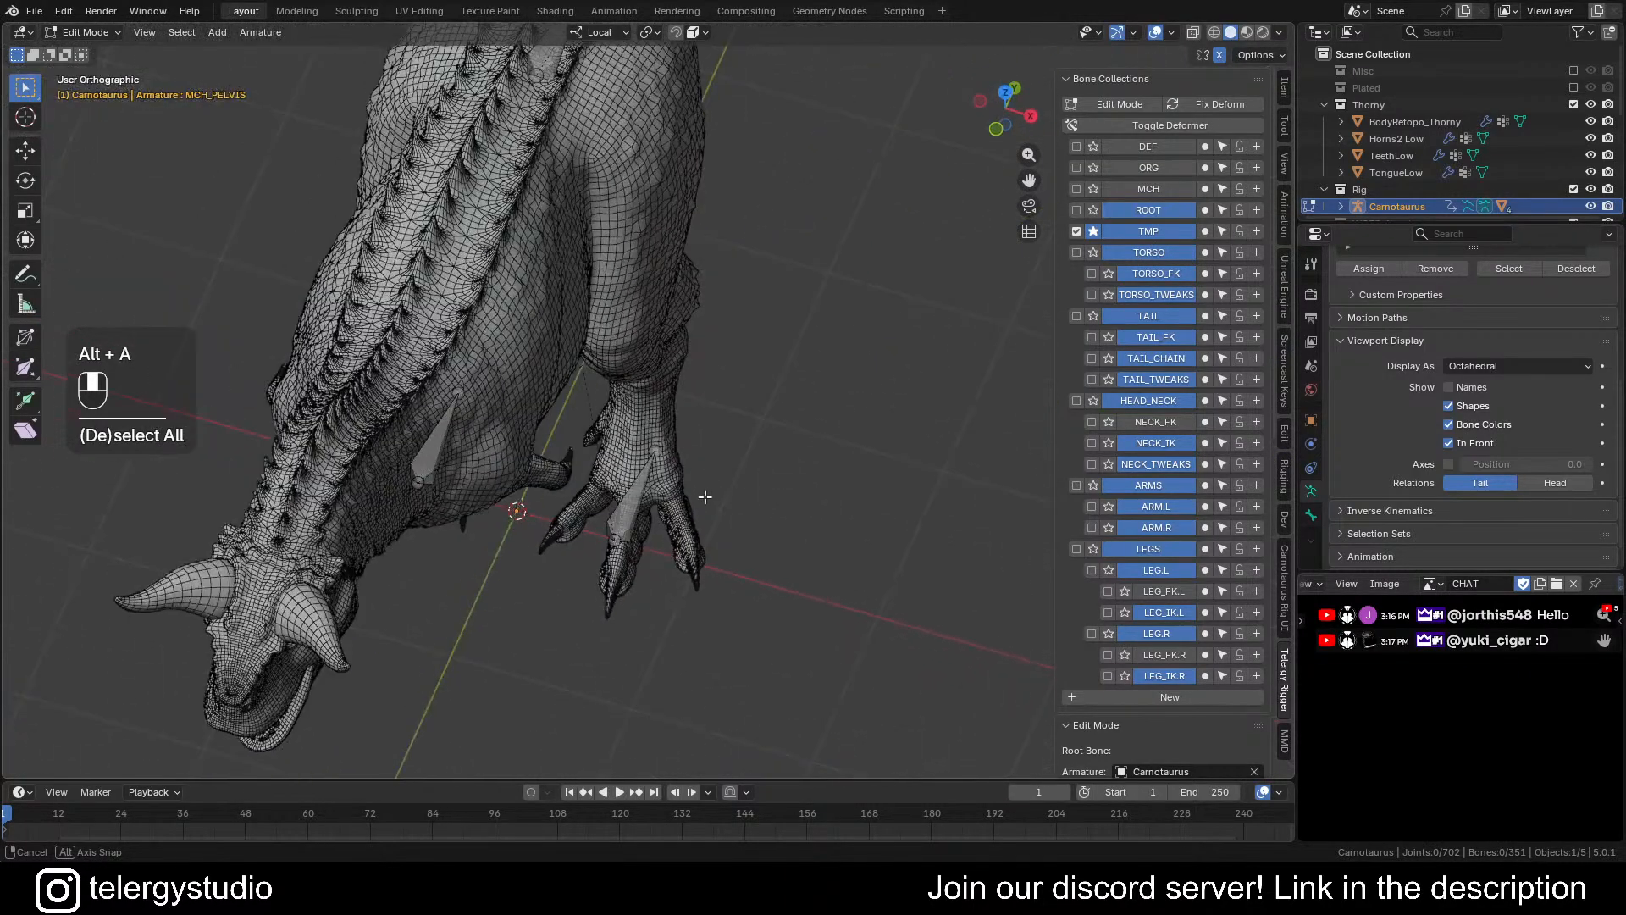
scroll(611, 522, "up", 3)
middle_click_drag(591, 520, 708, 389)
key("shift+a")
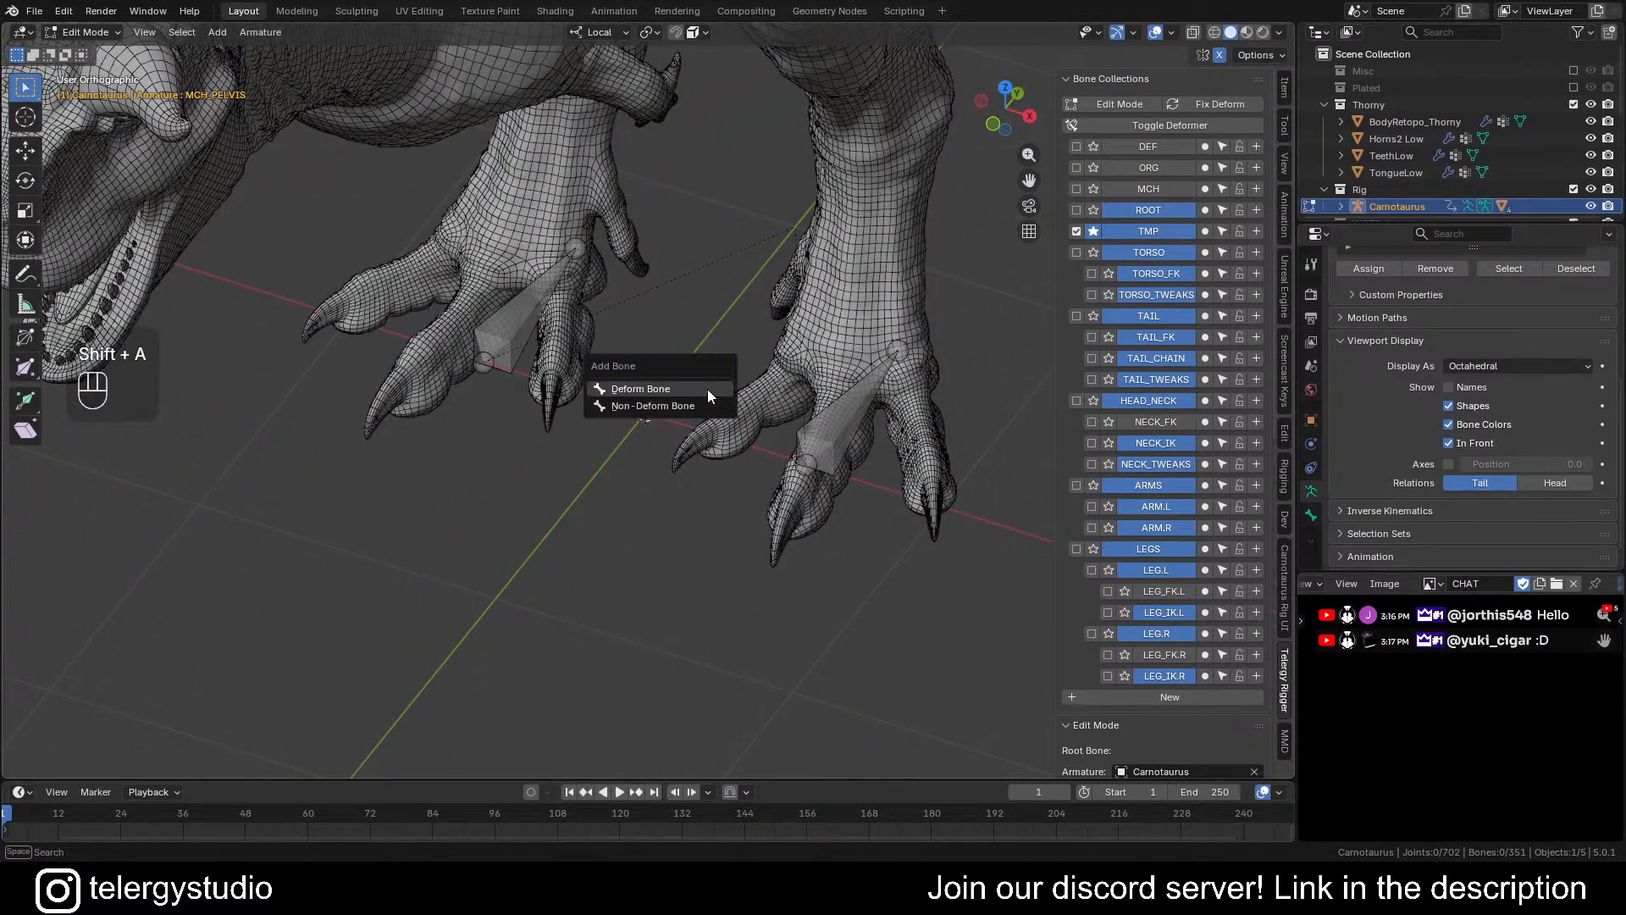
left_click(657, 406)
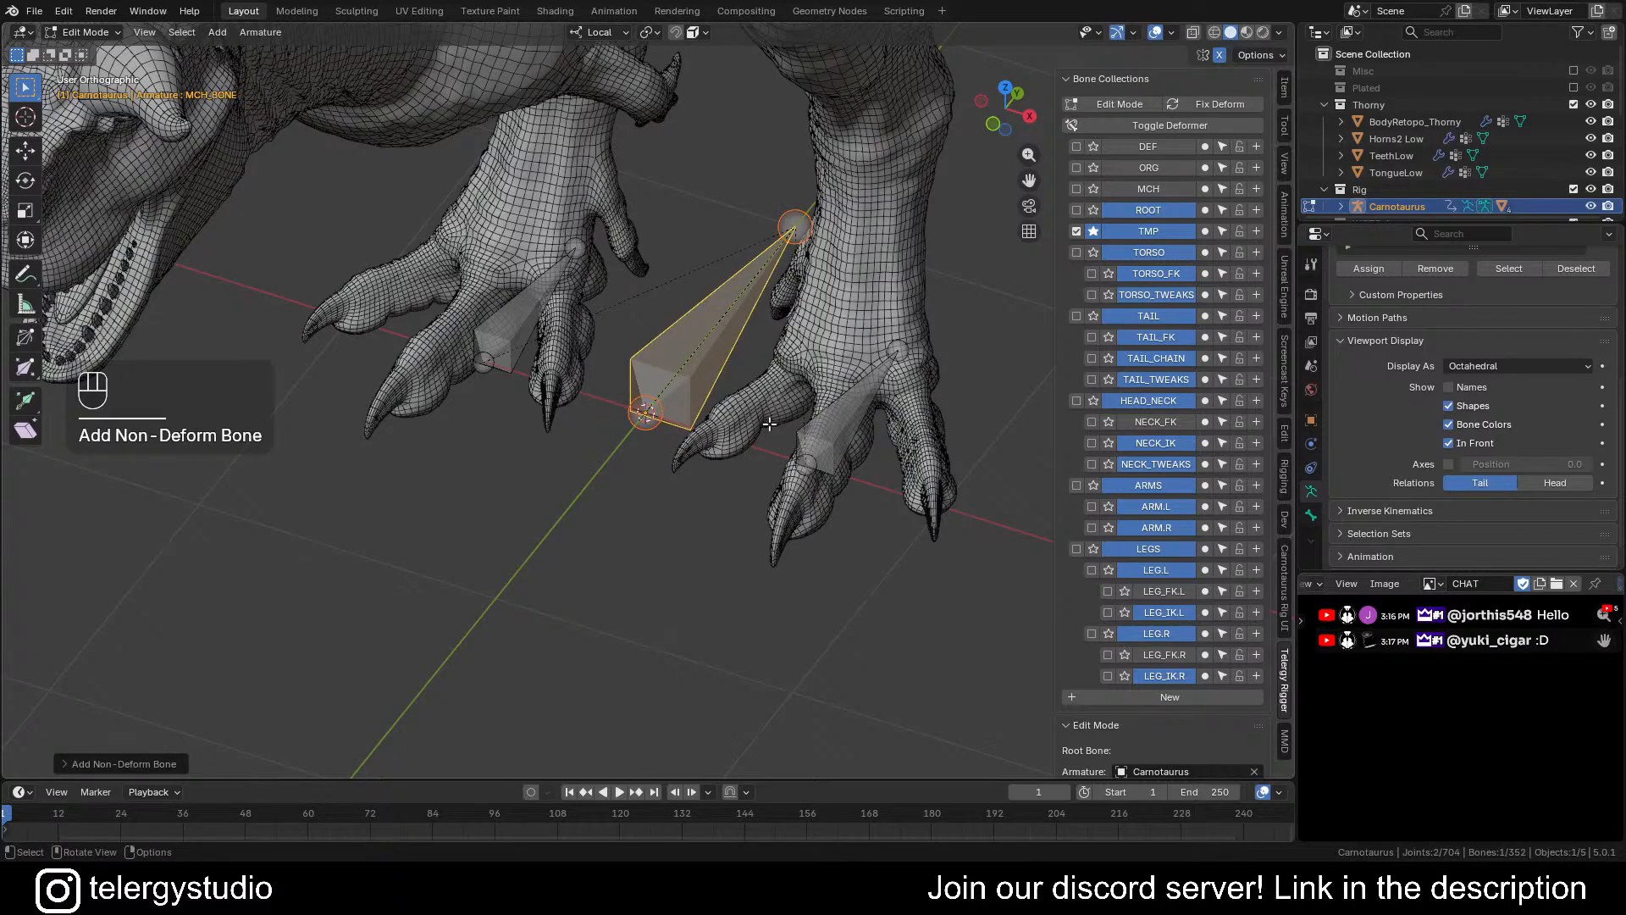
Snap the 3D cursor to the head of the left foot's IK bone and snap the new bone to the cursor
left_click(693, 473)
left_click(815, 472)
key("shift+s")
left_click(843, 529)
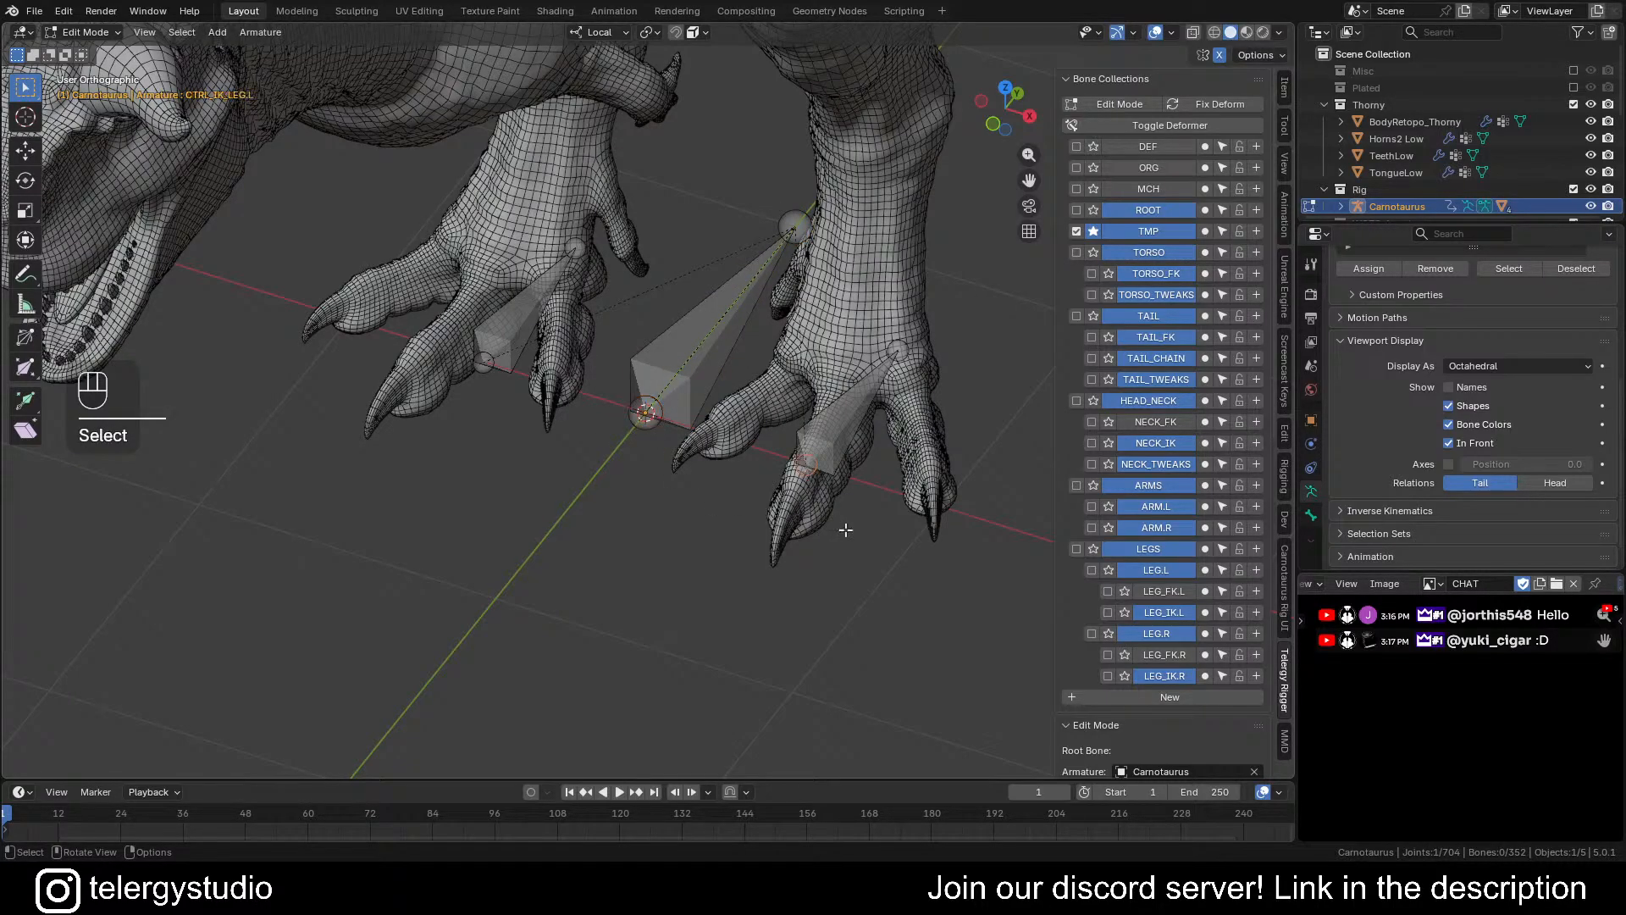
left_click(692, 358)
key("shift+s")
left_click(735, 465)
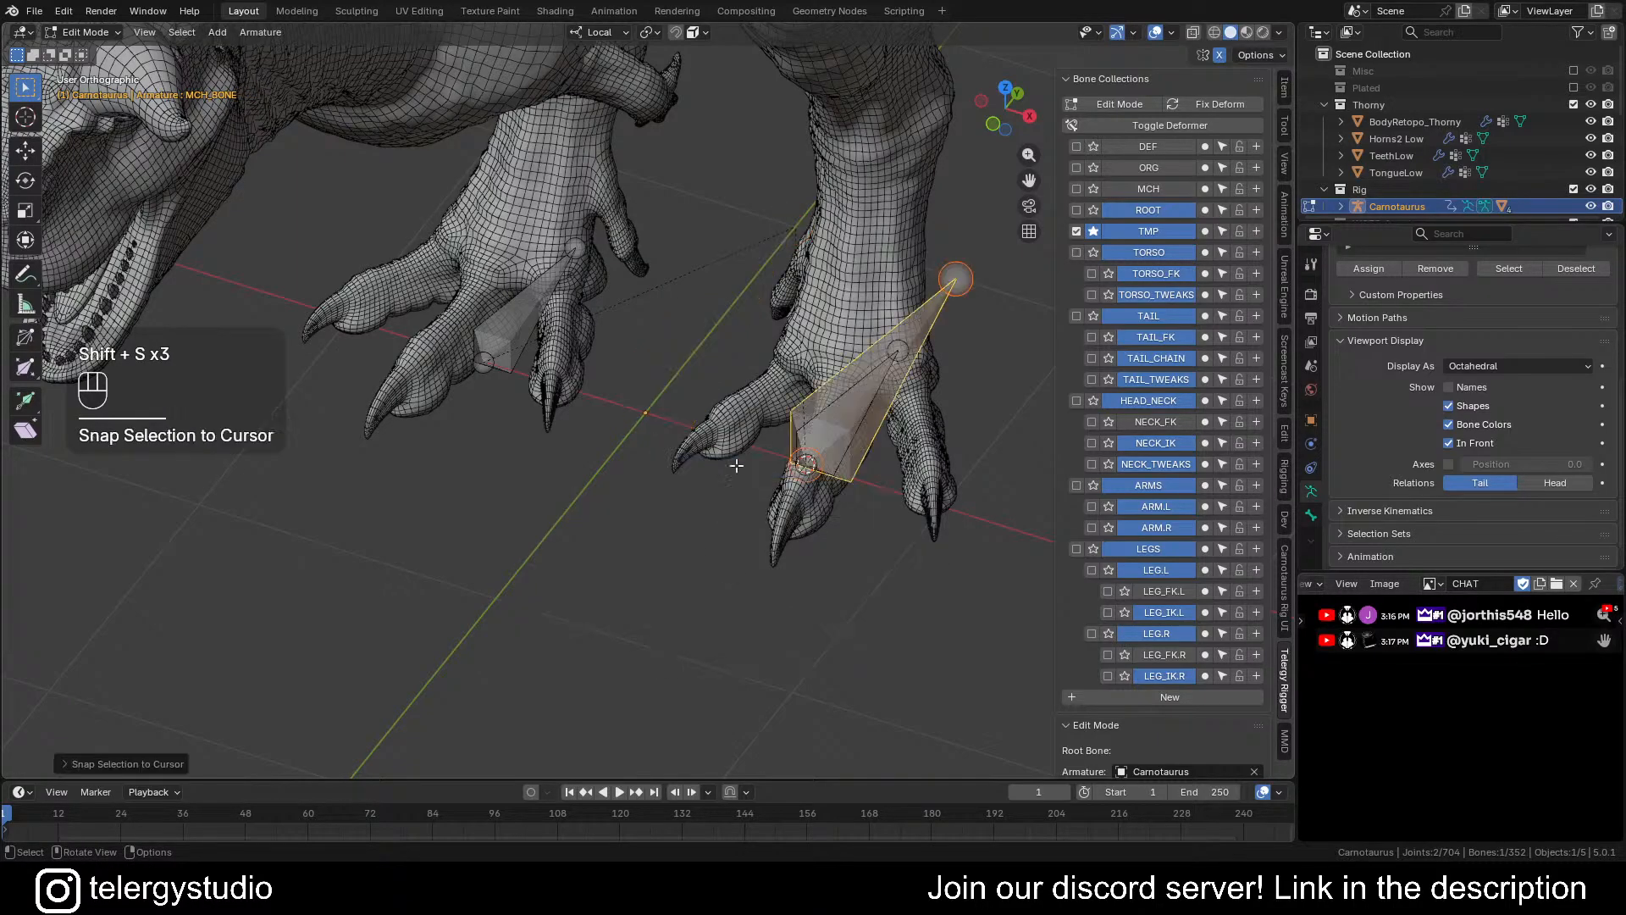
key("r")
key("z")
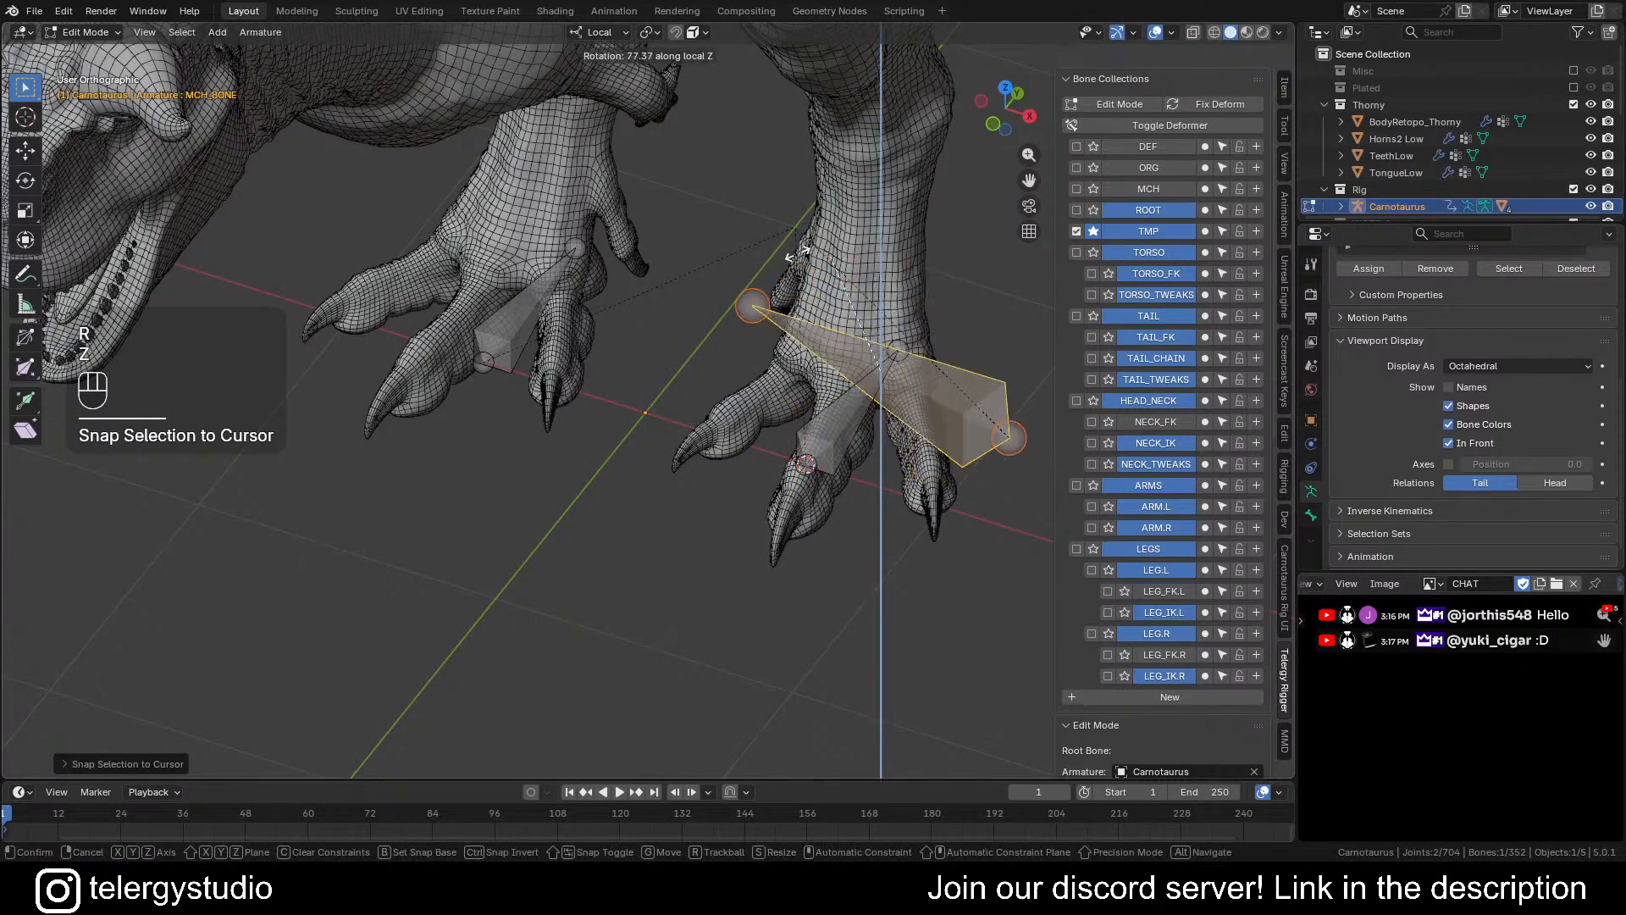
right_click(931, 280)
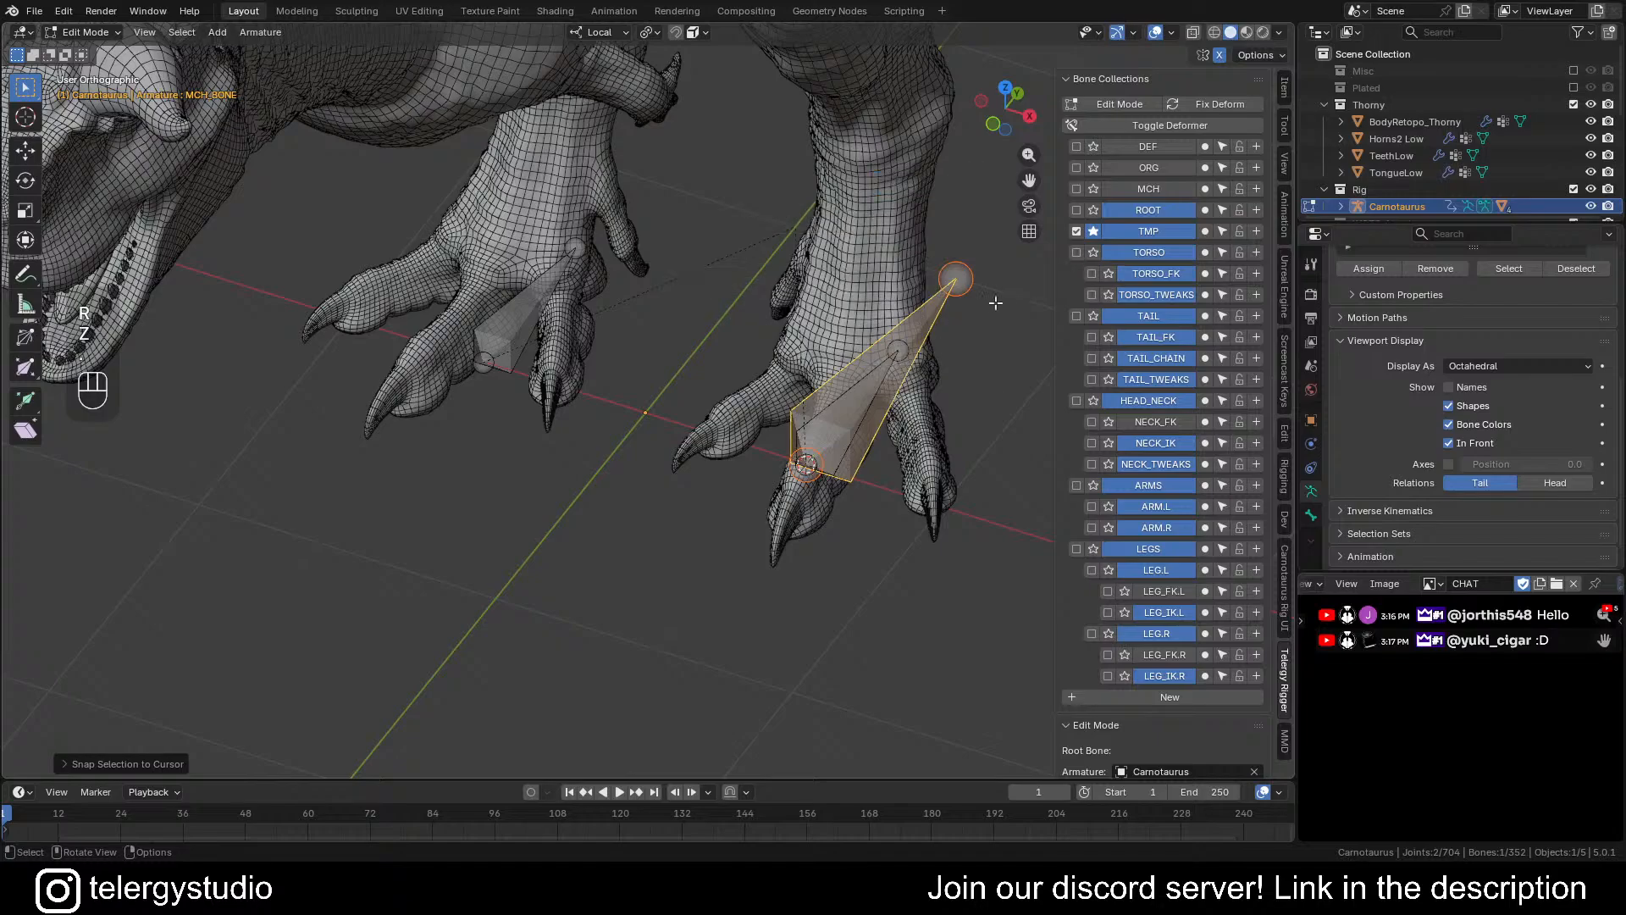
Rotate the new bone around its local Z axis until it points from the left foot toward the right foot
key("r")
key("z")
left_click(576, 298)
Snap the 3D cursor to the head of the right foot's IK bone and snap the new bone's tail to the cursor
scroll(525, 364, "up", 3)
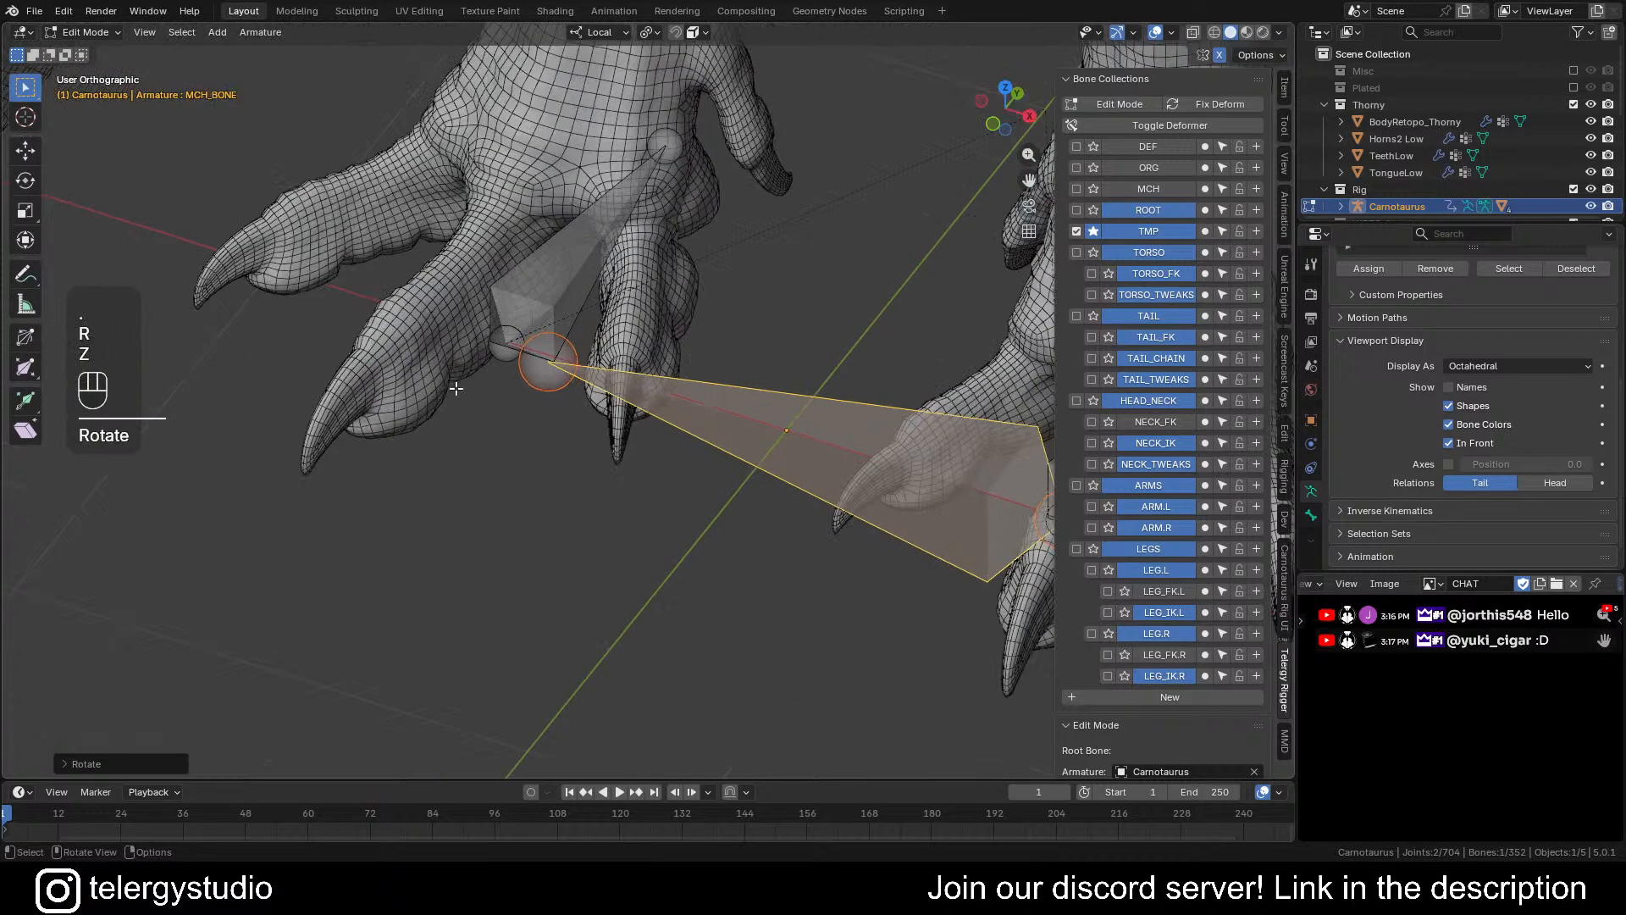
left_click(509, 345)
key("shift+s")
left_click(536, 499)
key("shift+s")
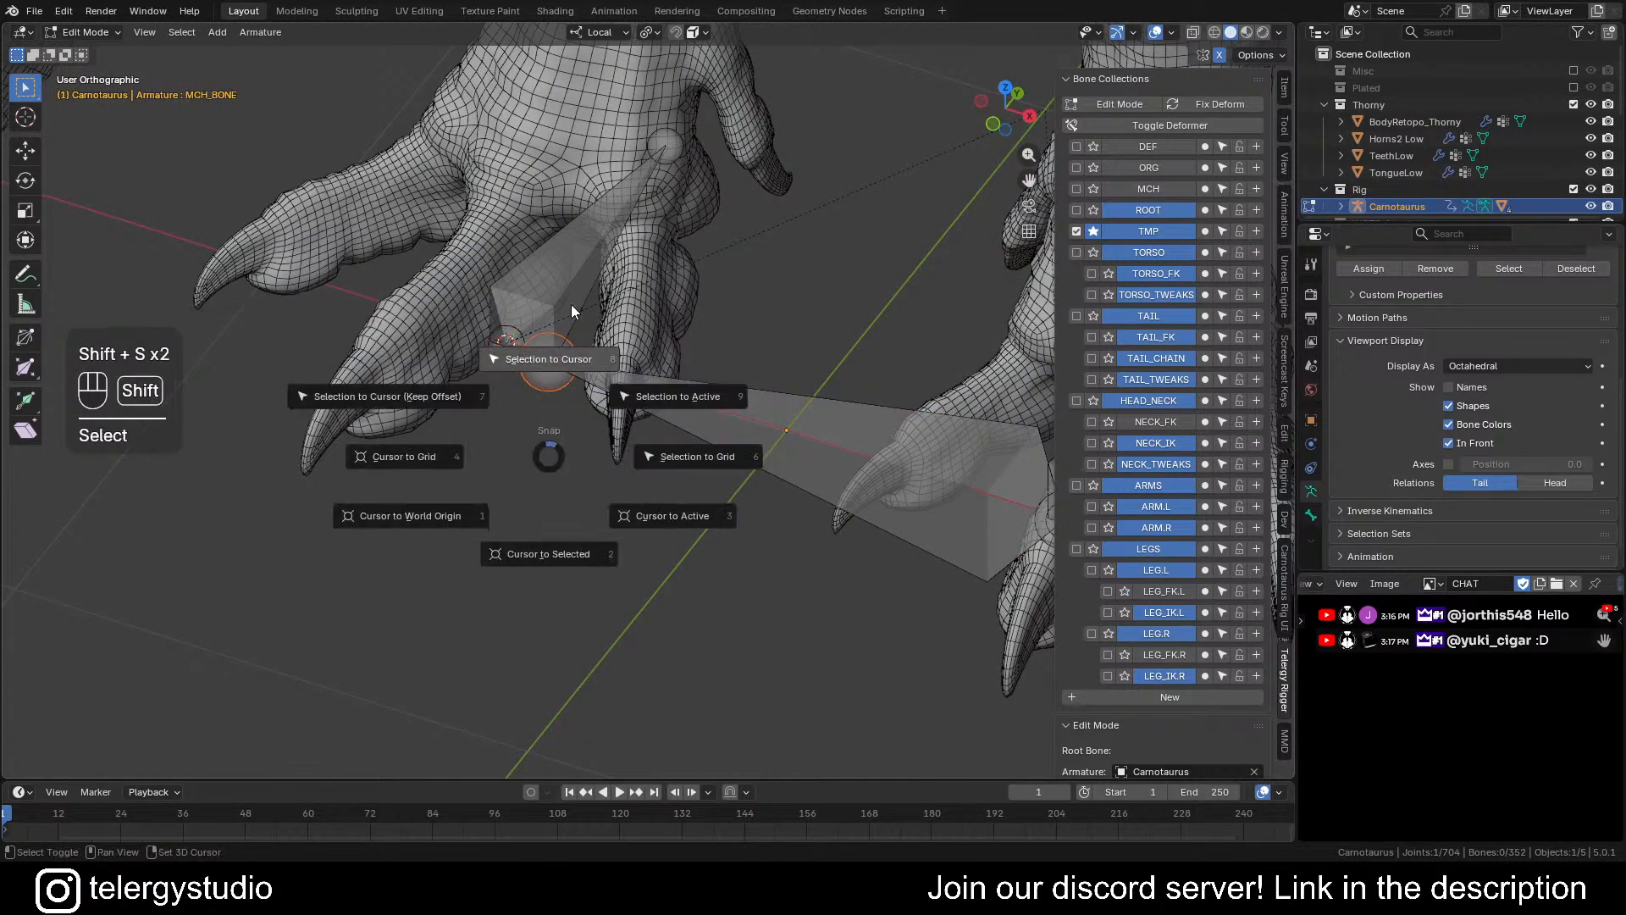
key("8")
Select the whole bone between the feet and recalculate its roll to the Global +Z Axis
scroll(693, 386, "down", 2)
middle_click_drag(693, 386, 734, 379)
left_click(633, 421)
key("shift+n")
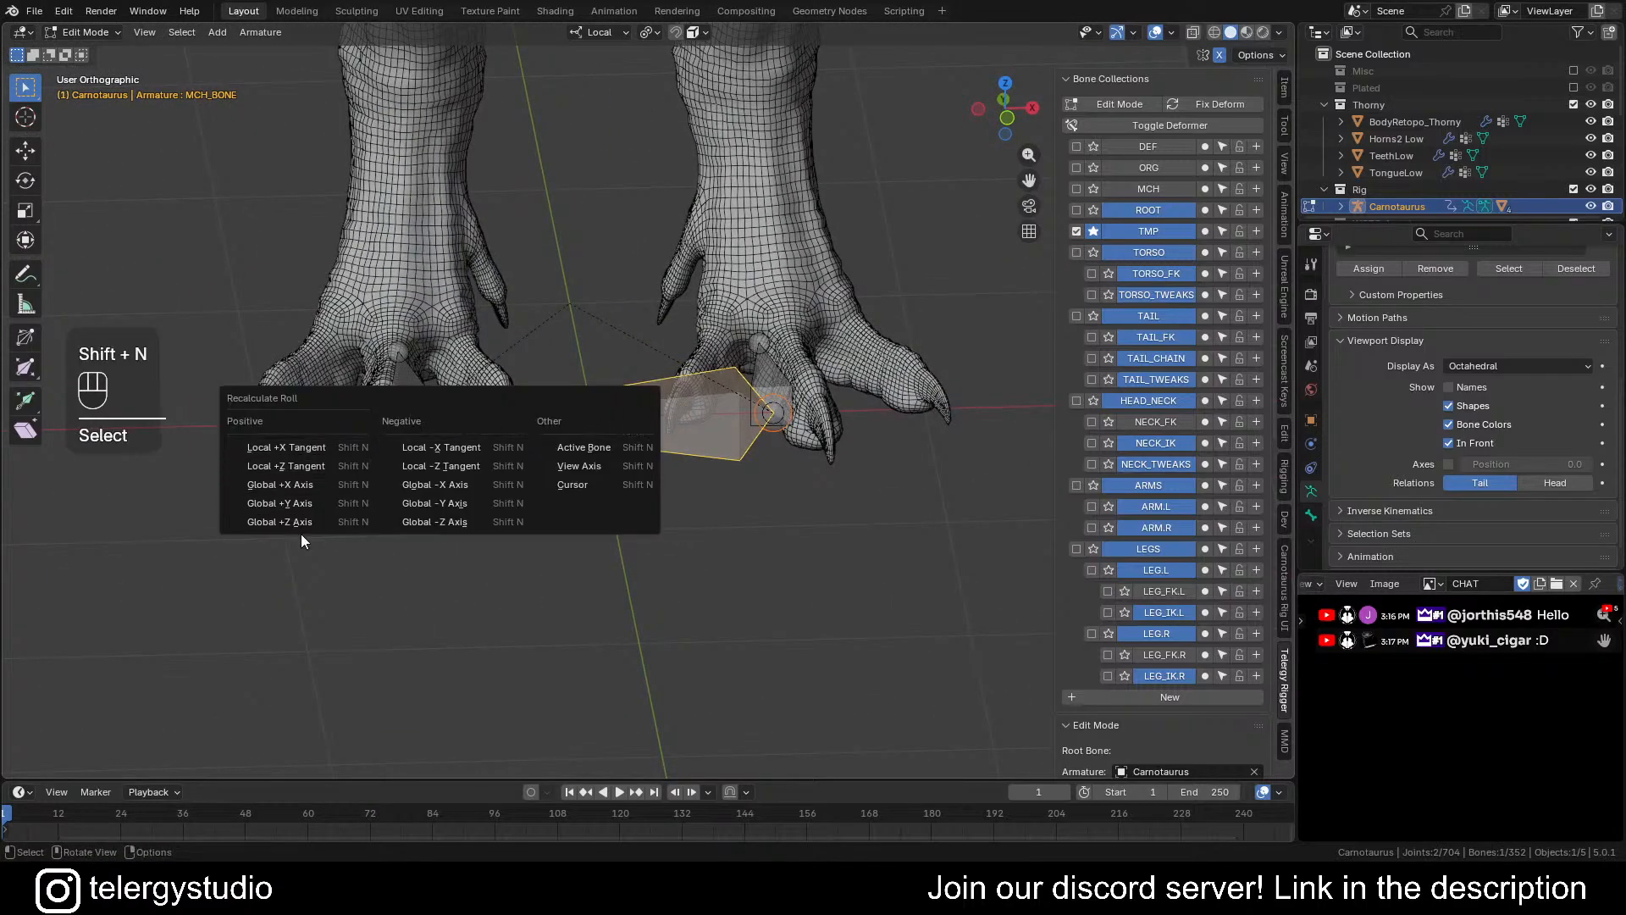
left_click(279, 520)
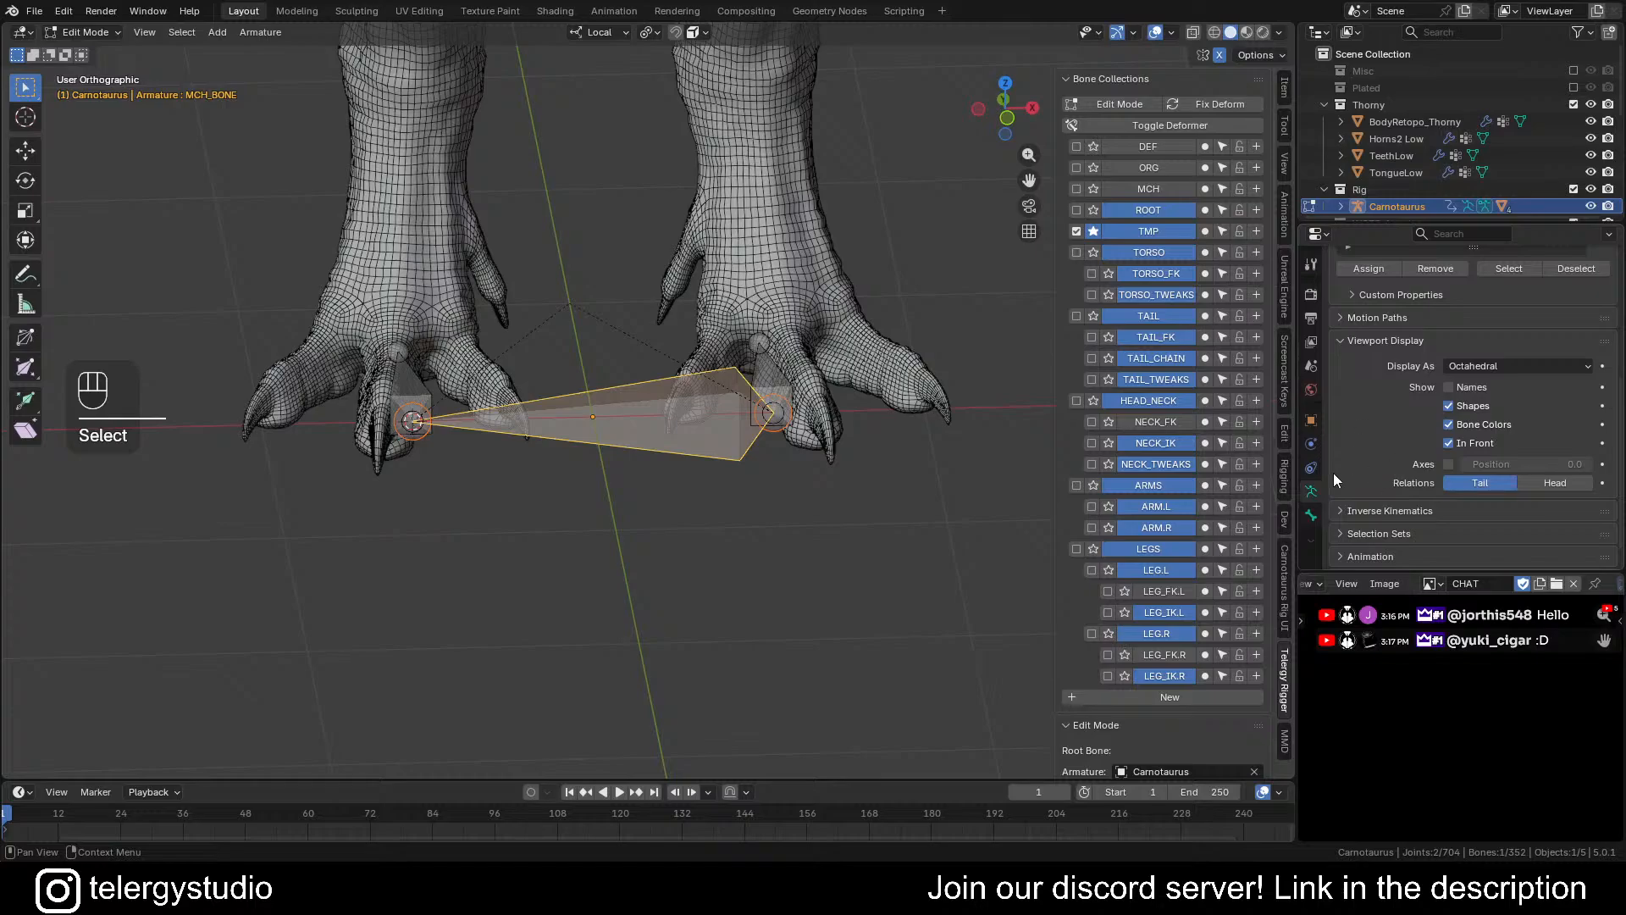
Show bone axes and bone names in the armature's viewport display, and select the bone between the feet
scroll(1355, 457, "down", 1)
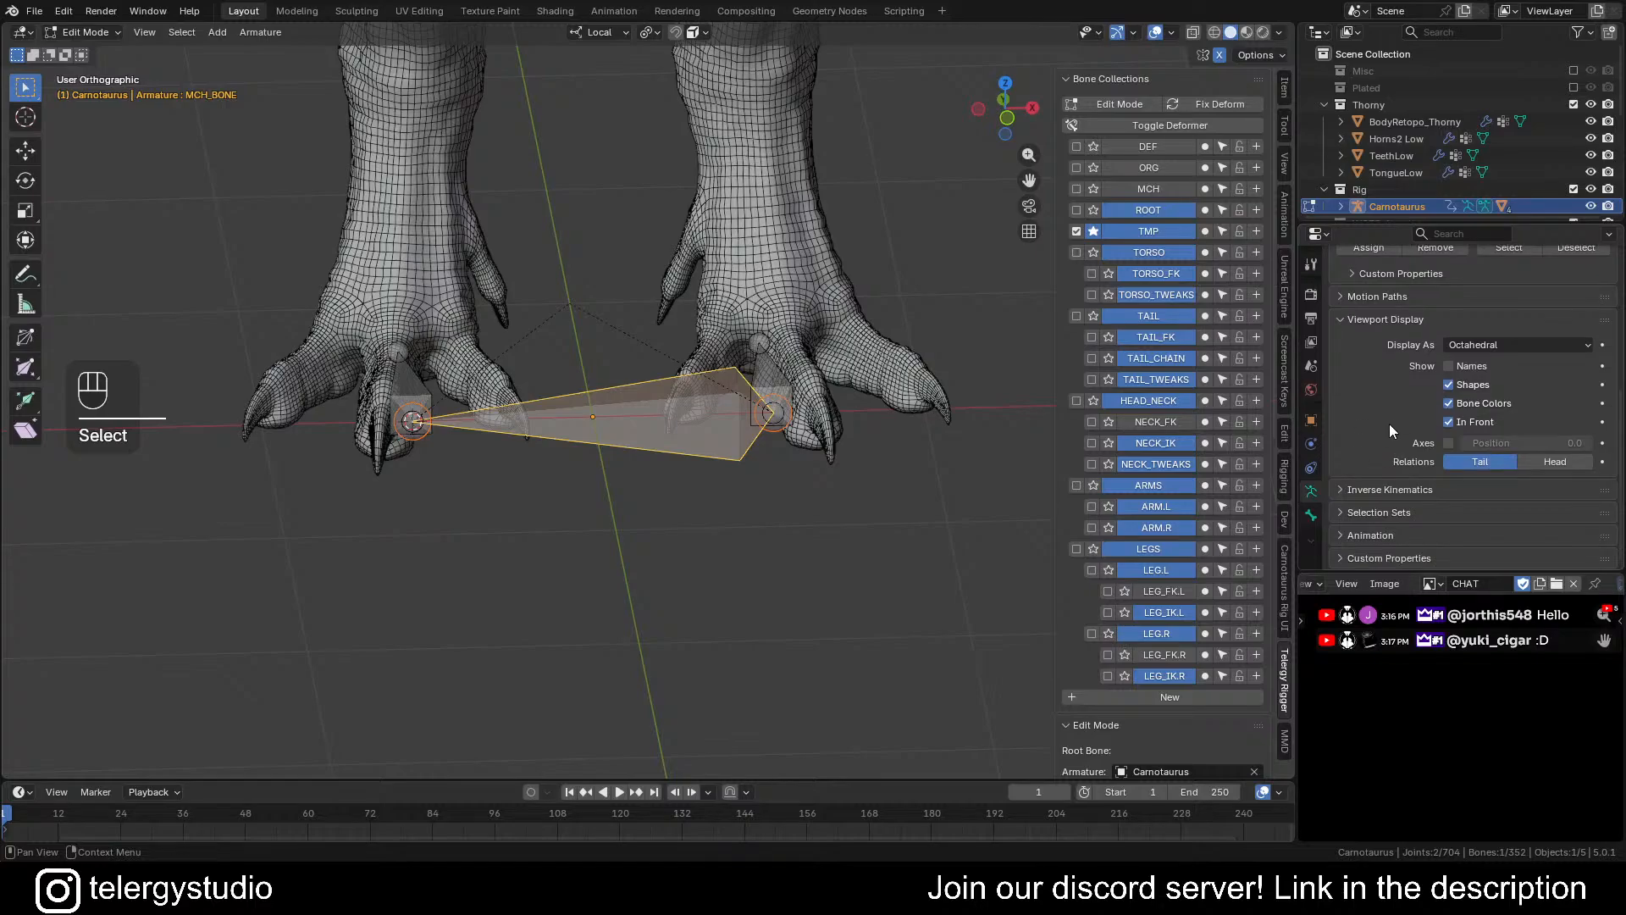
left_click(1448, 442)
middle_click_drag(739, 417, 541, 405)
left_click(1448, 366)
left_click(743, 437)
Rename the bone between the feet as MCH_FEETH_AGLES
scroll(742, 437, "down", 3)
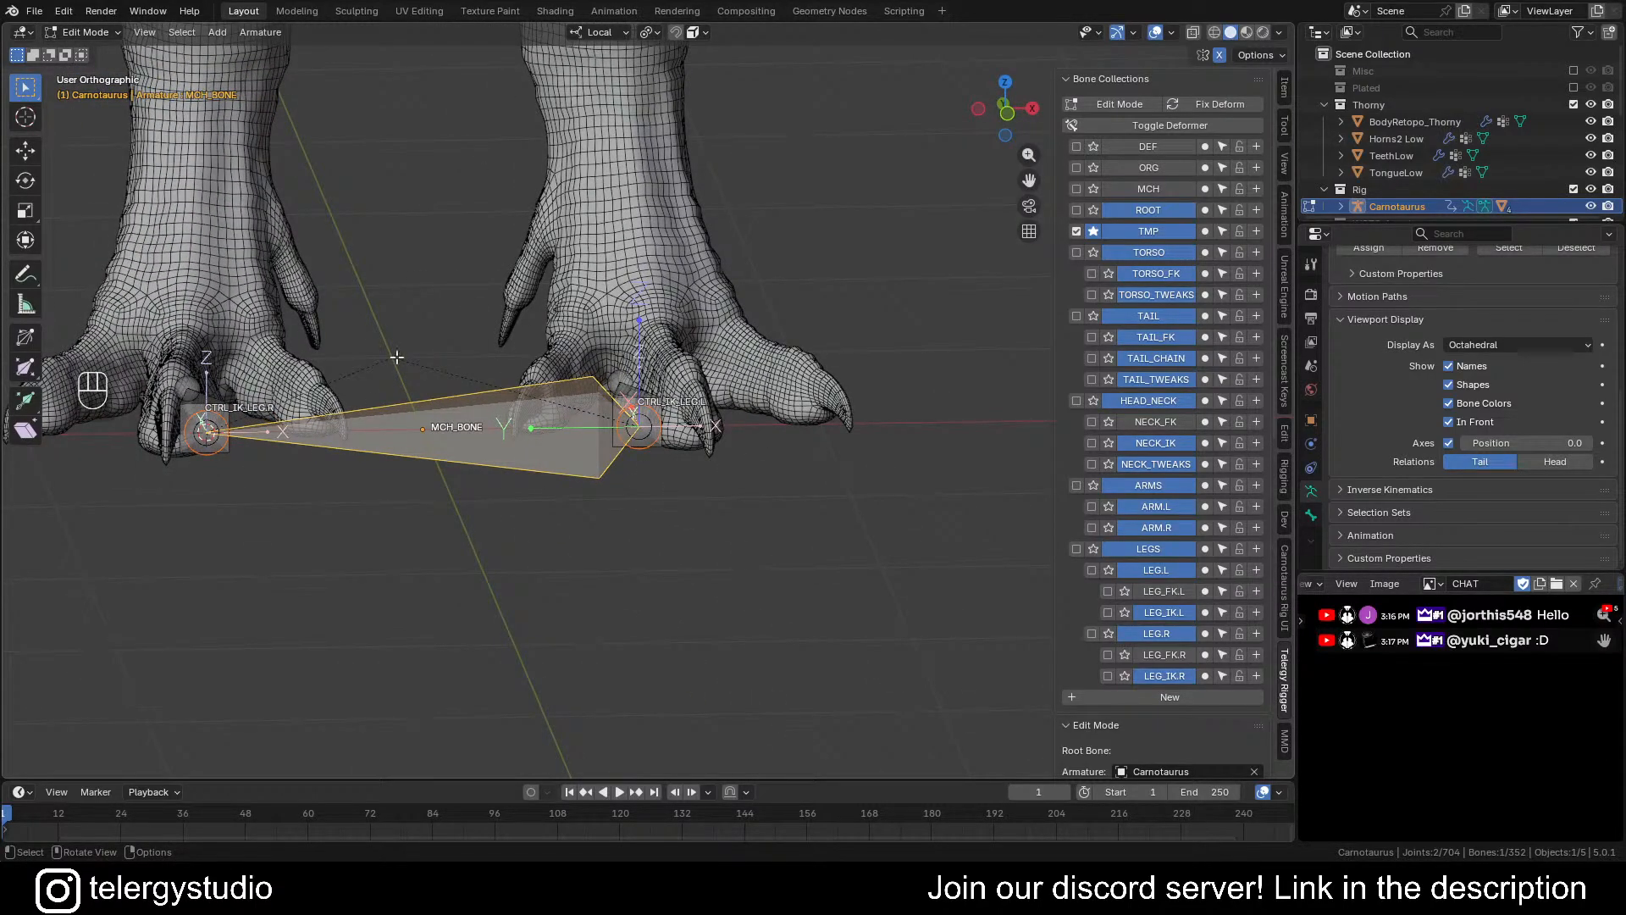
middle_click_drag(567, 364, 603, 438)
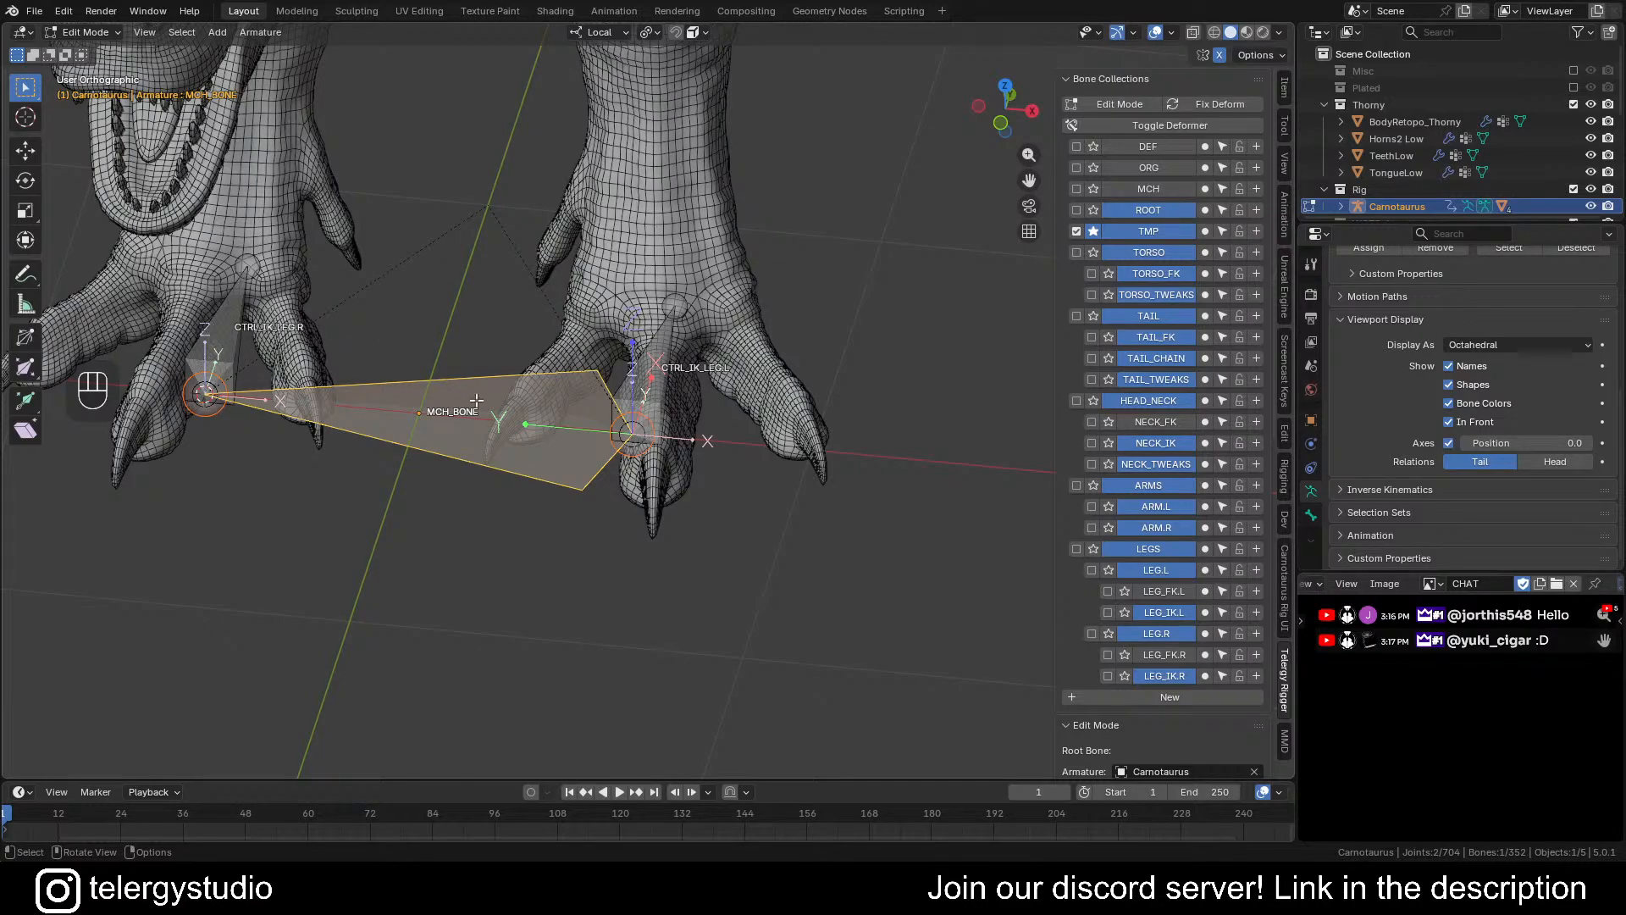
middle_click_drag(477, 400, 686, 459, "shift")
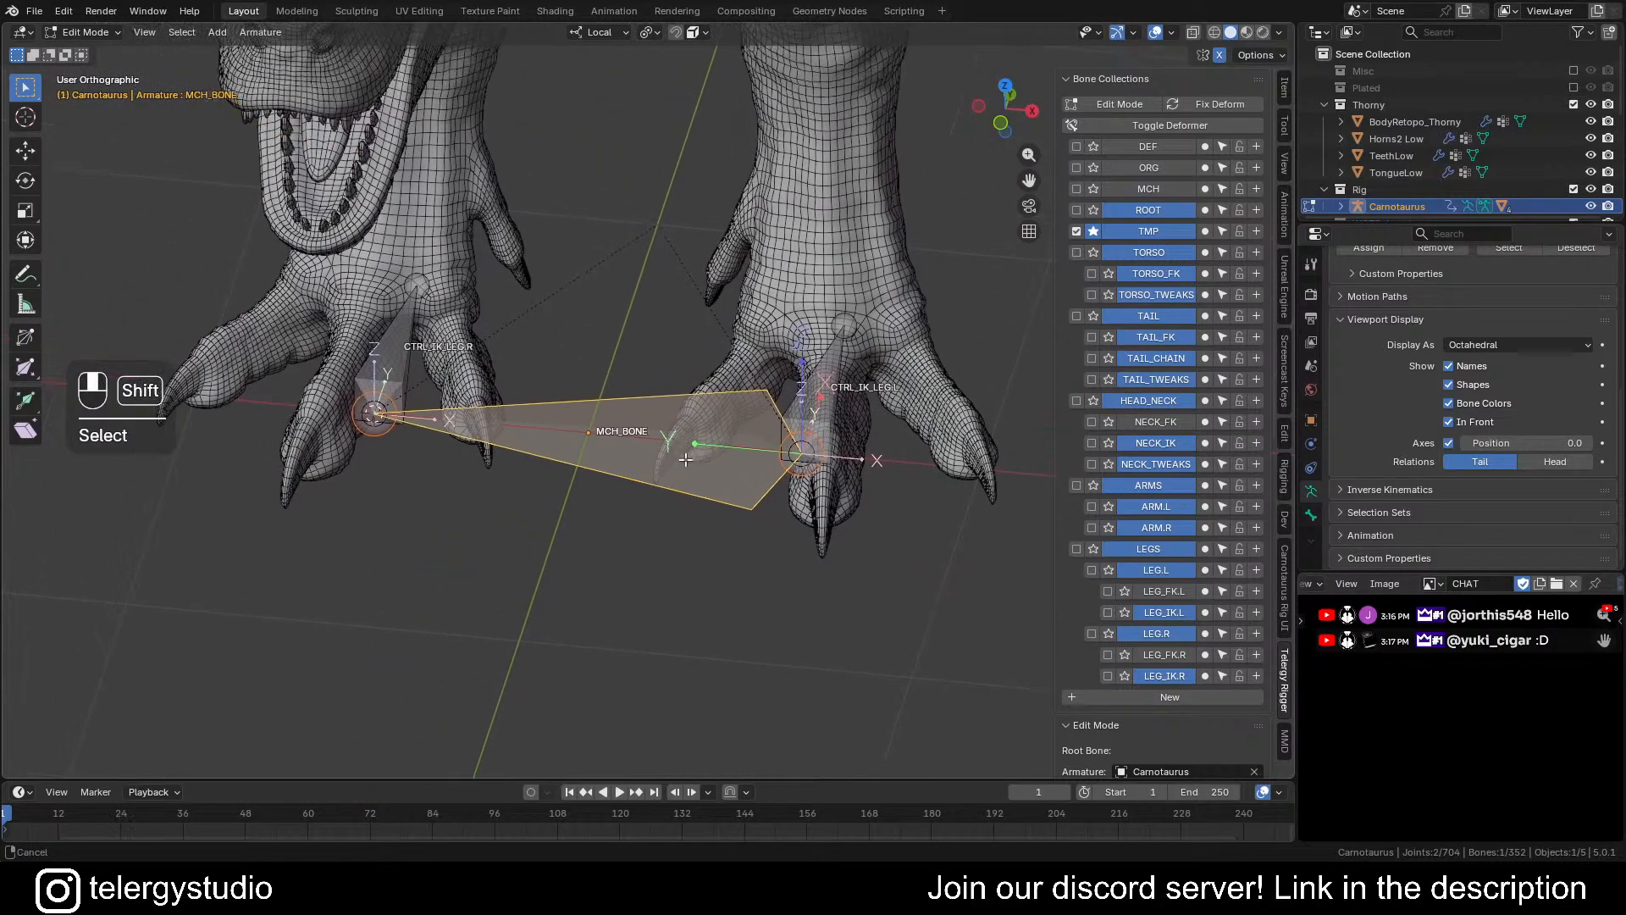
key("F2")
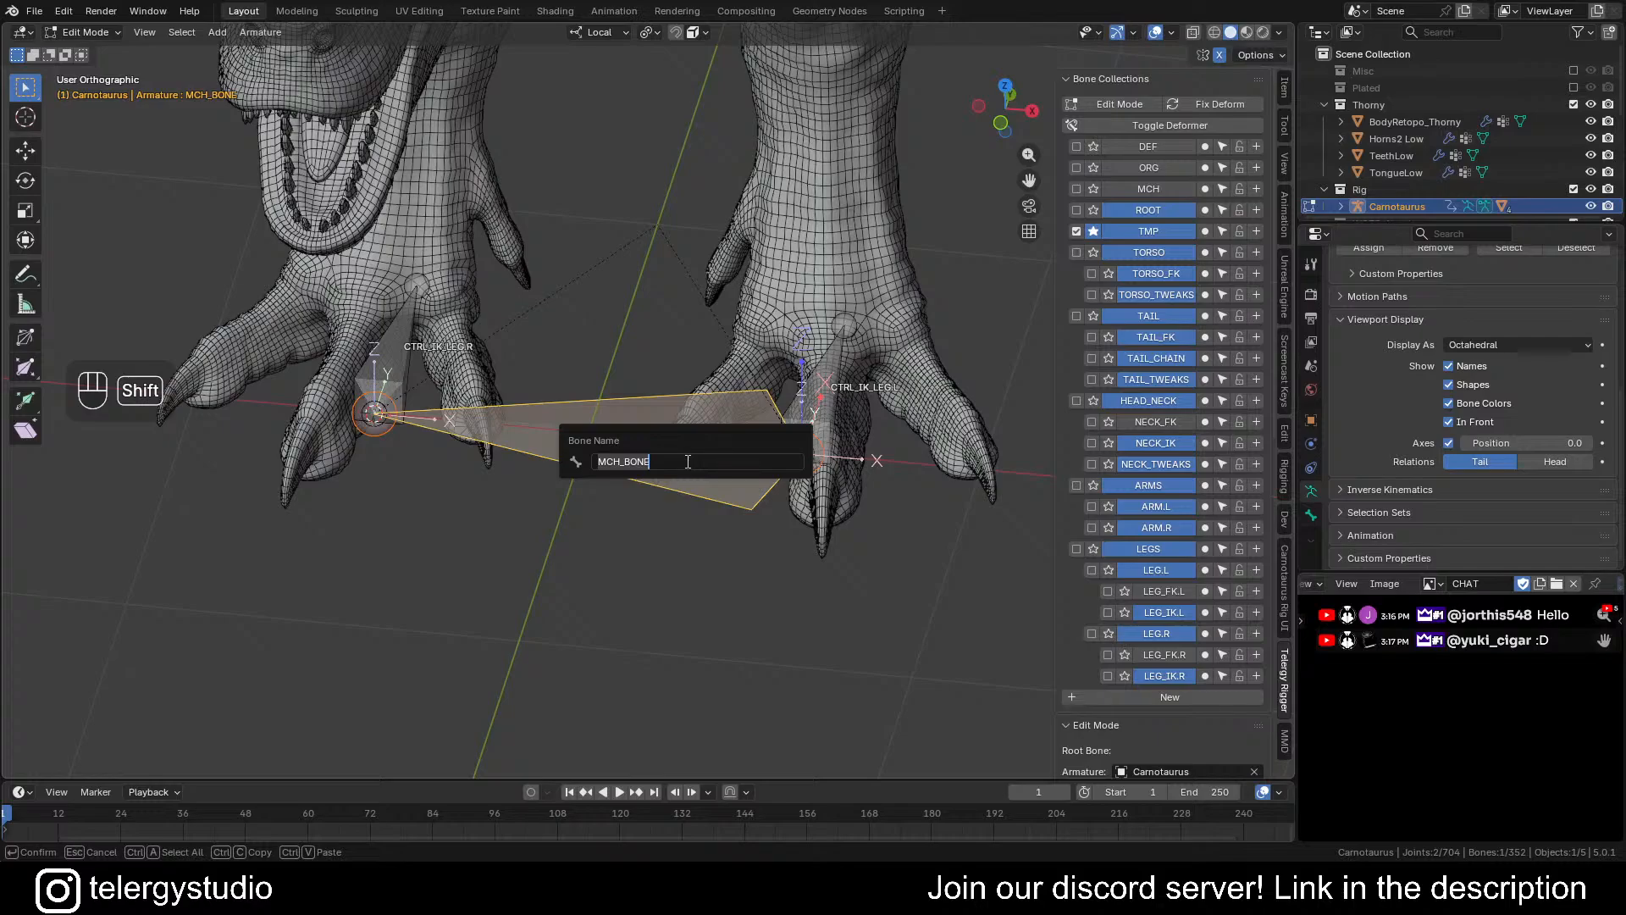
type("MCH_FEETH_AGLES")
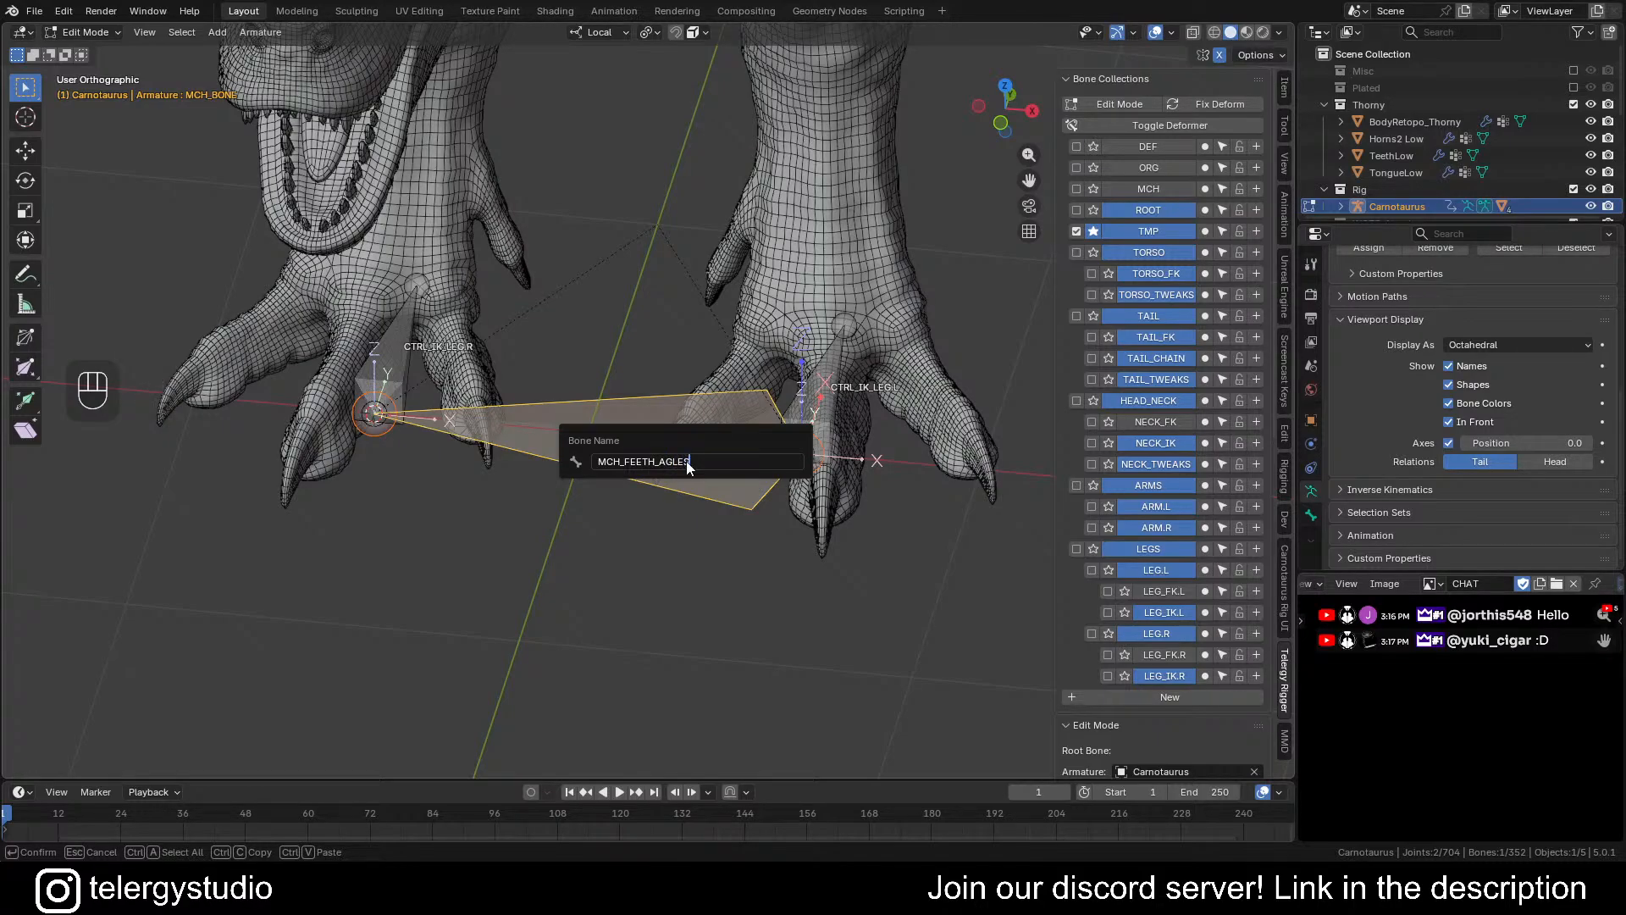
key("Return")
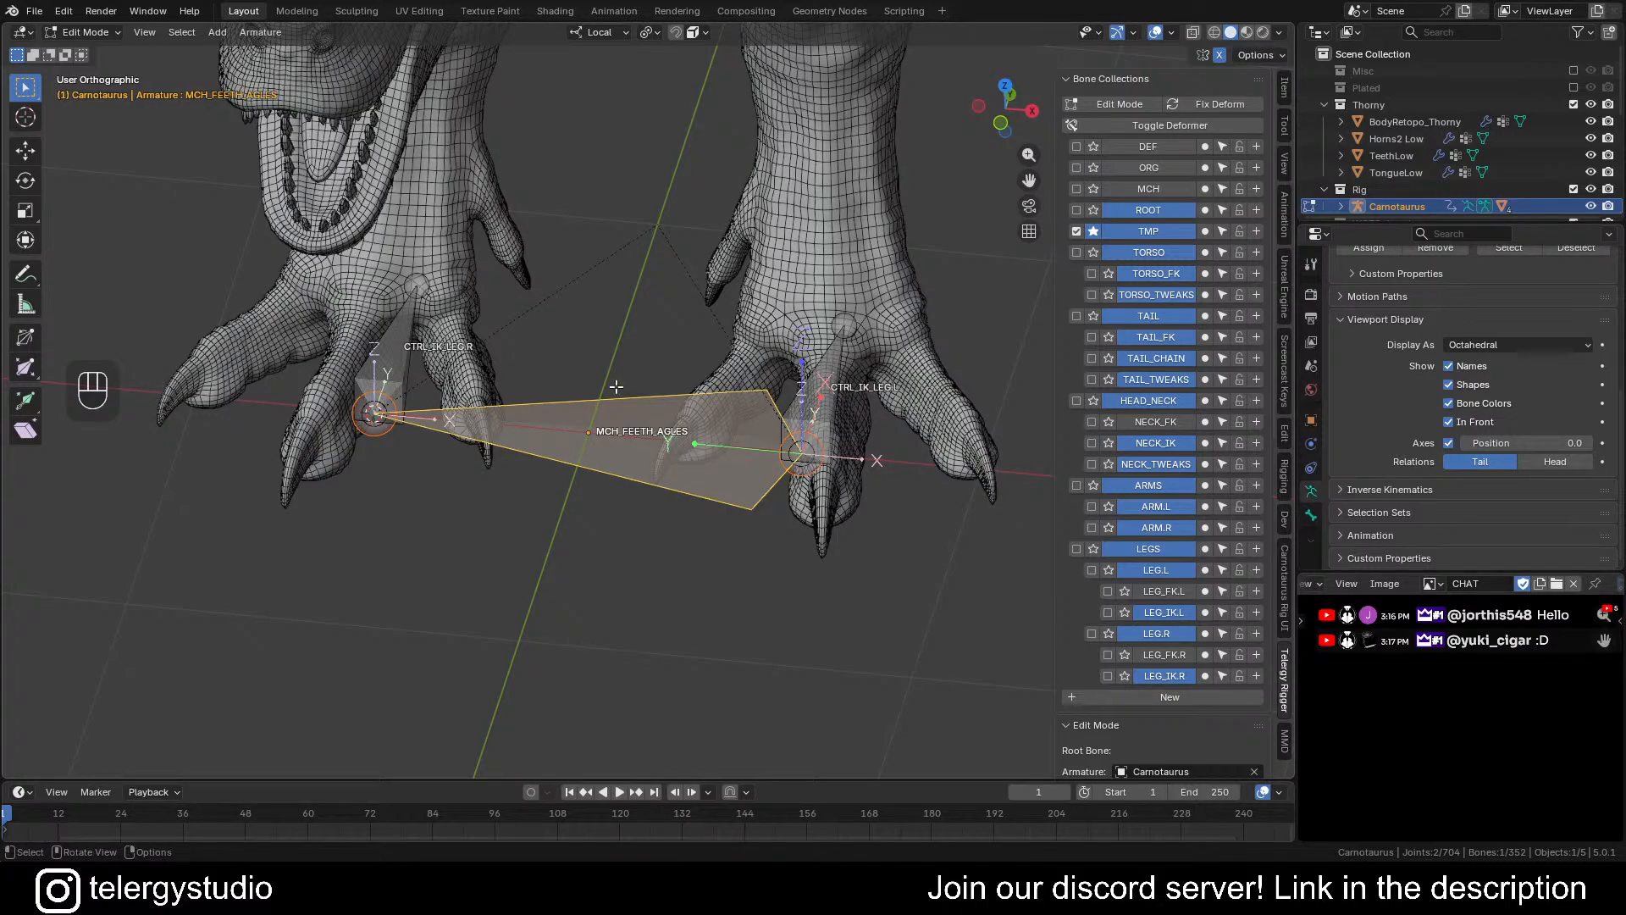
scroll(588, 323, "down", 3)
middle_click_drag(588, 324, 500, 285, "shift")
key("Tab")
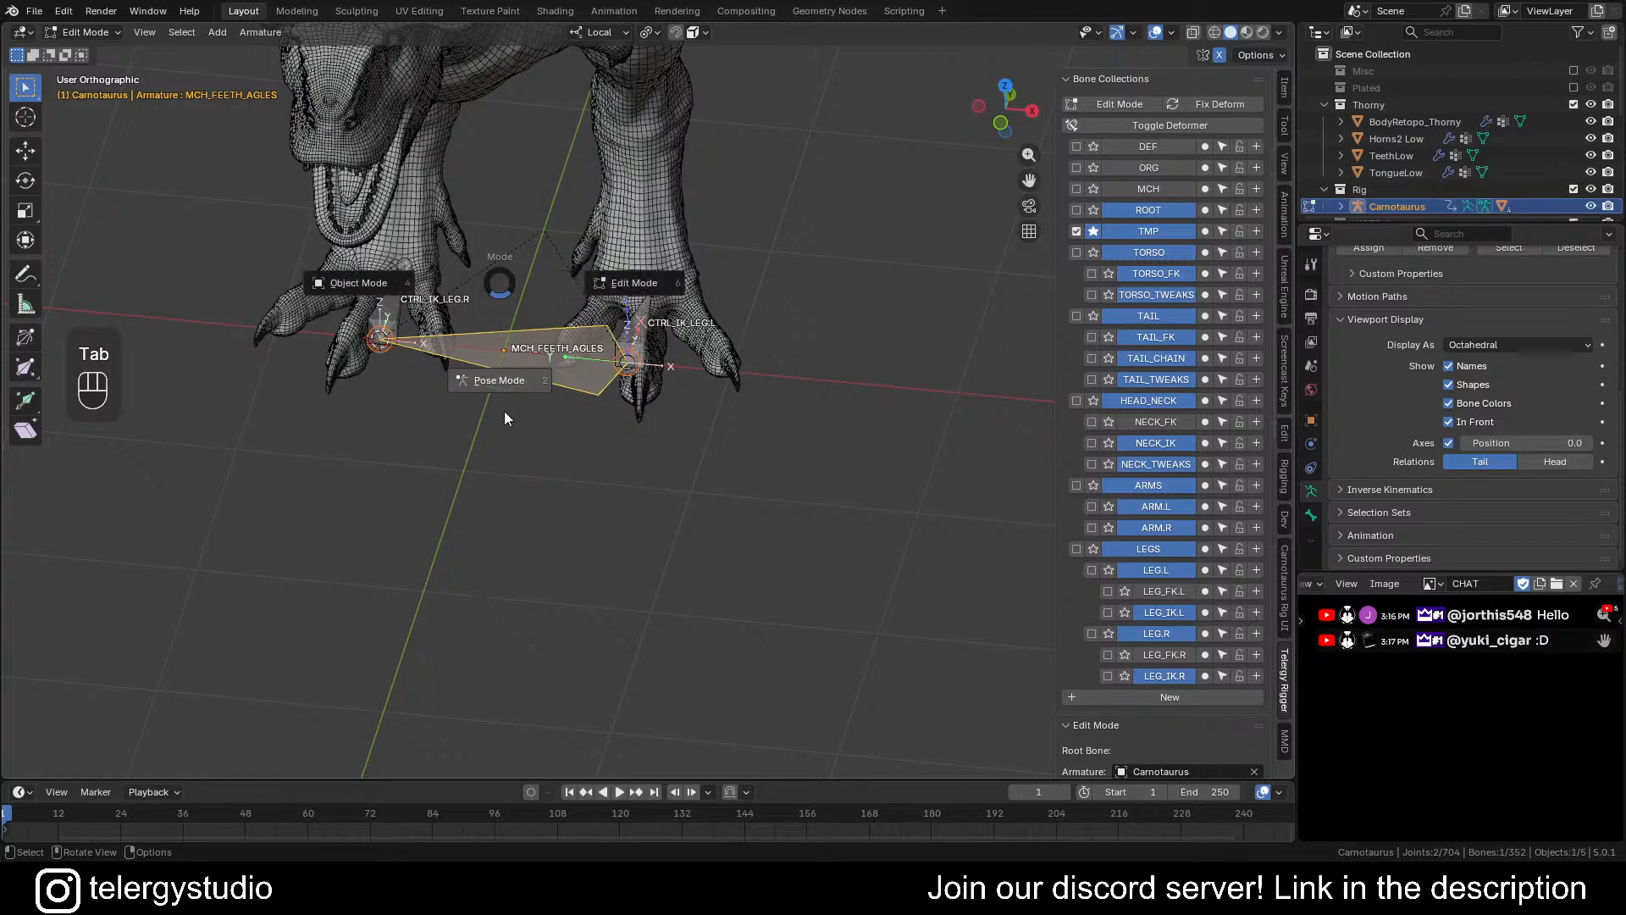
left_click(496, 388)
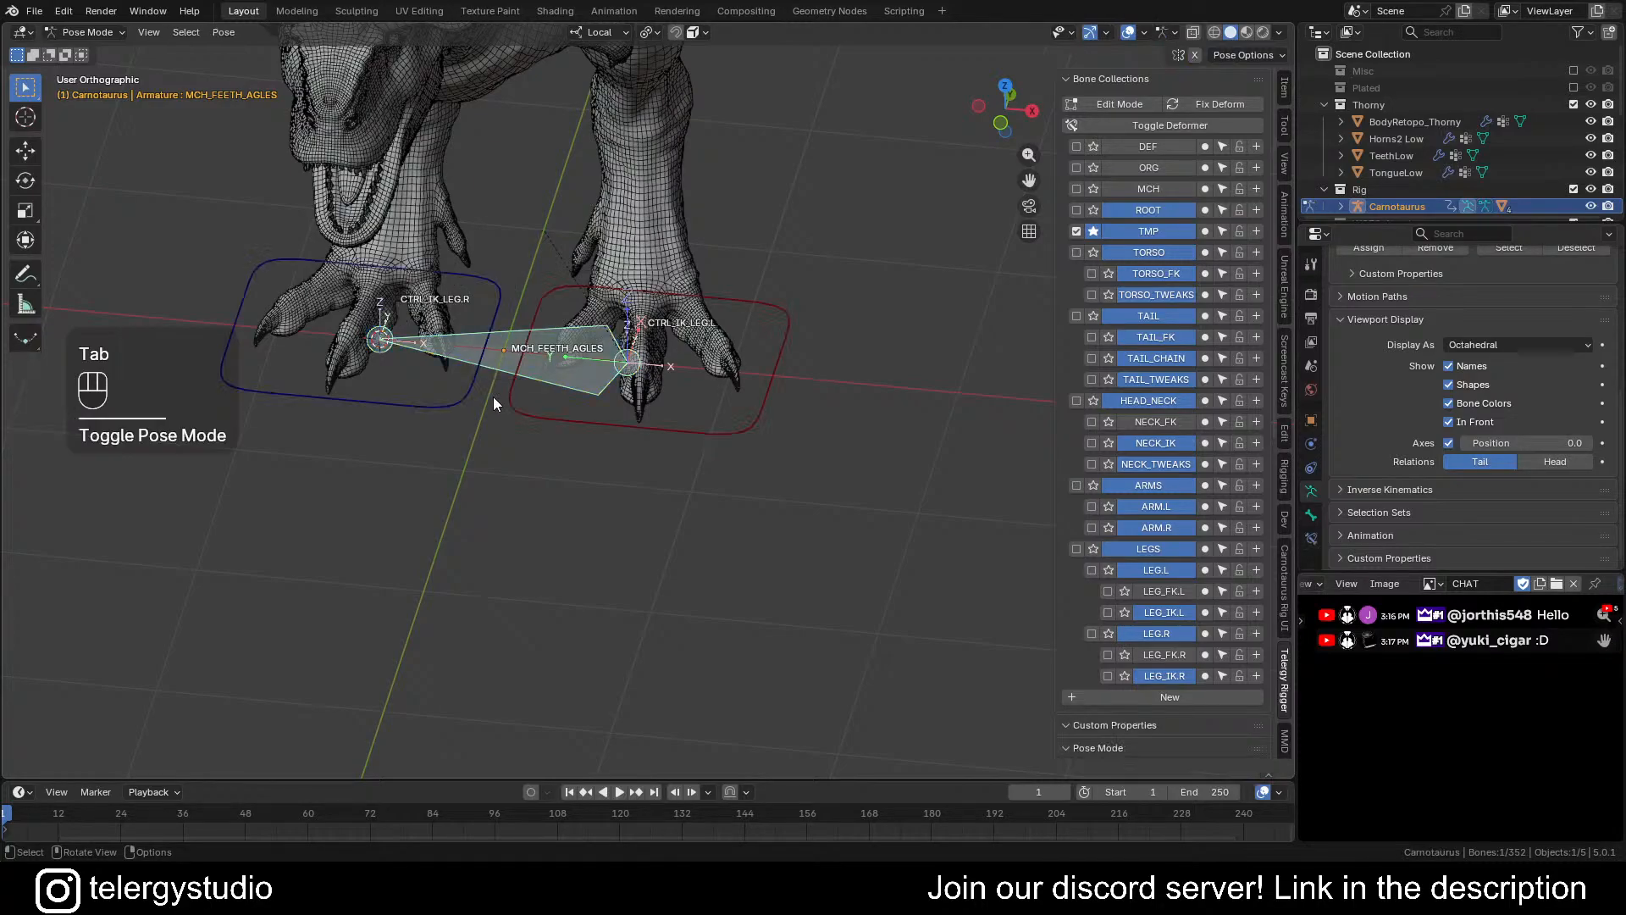
key("Tab")
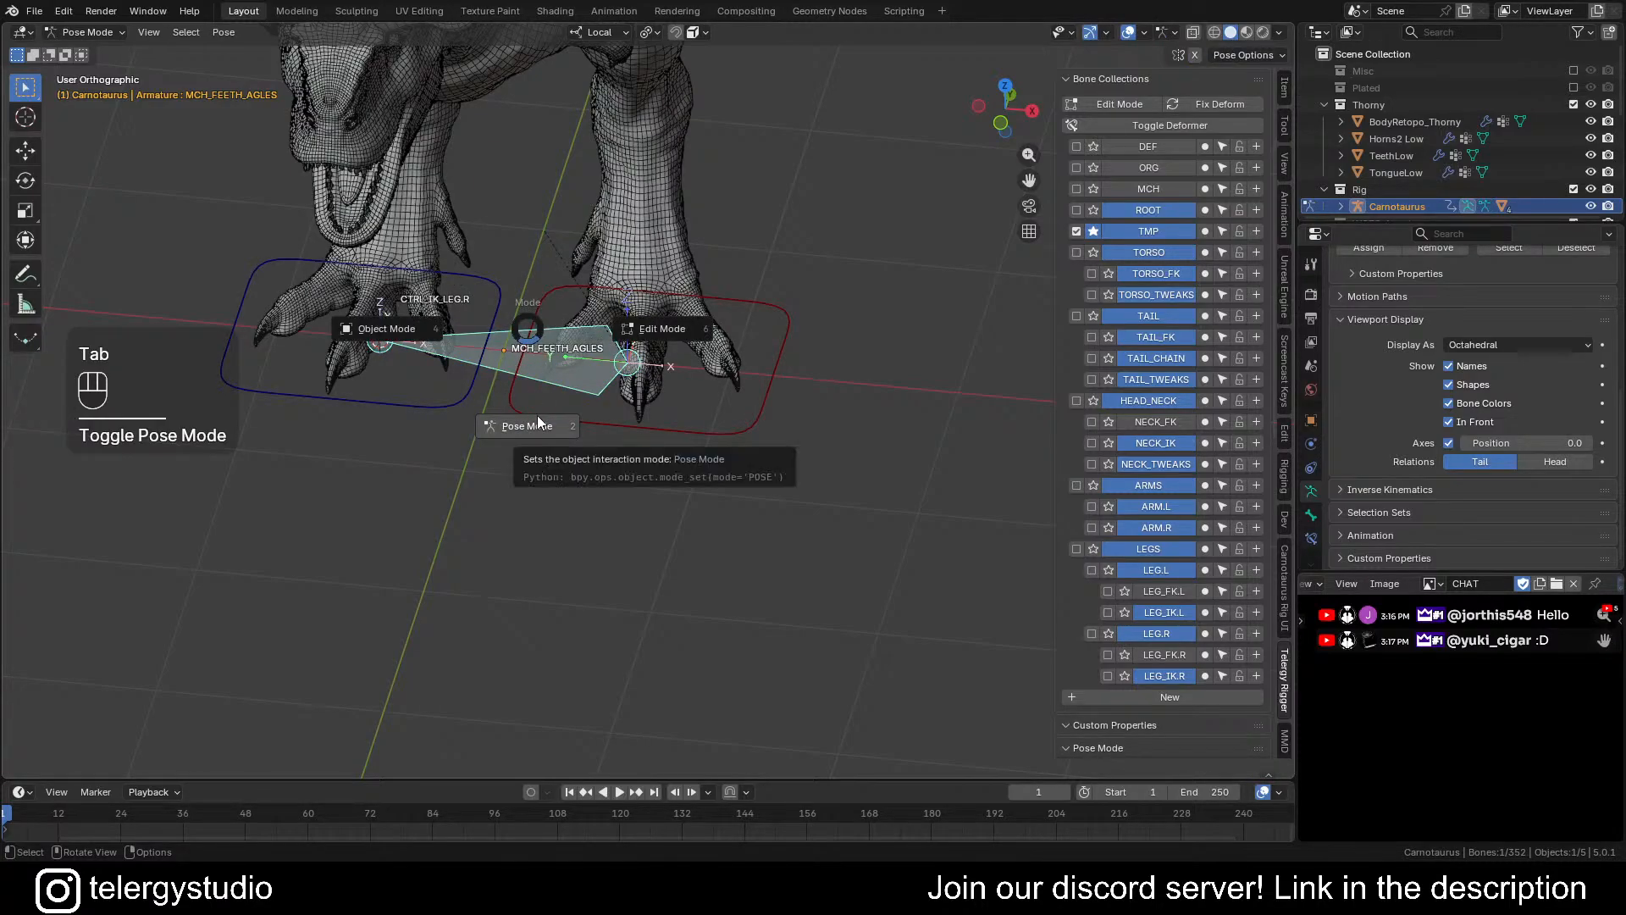
key("Tab")
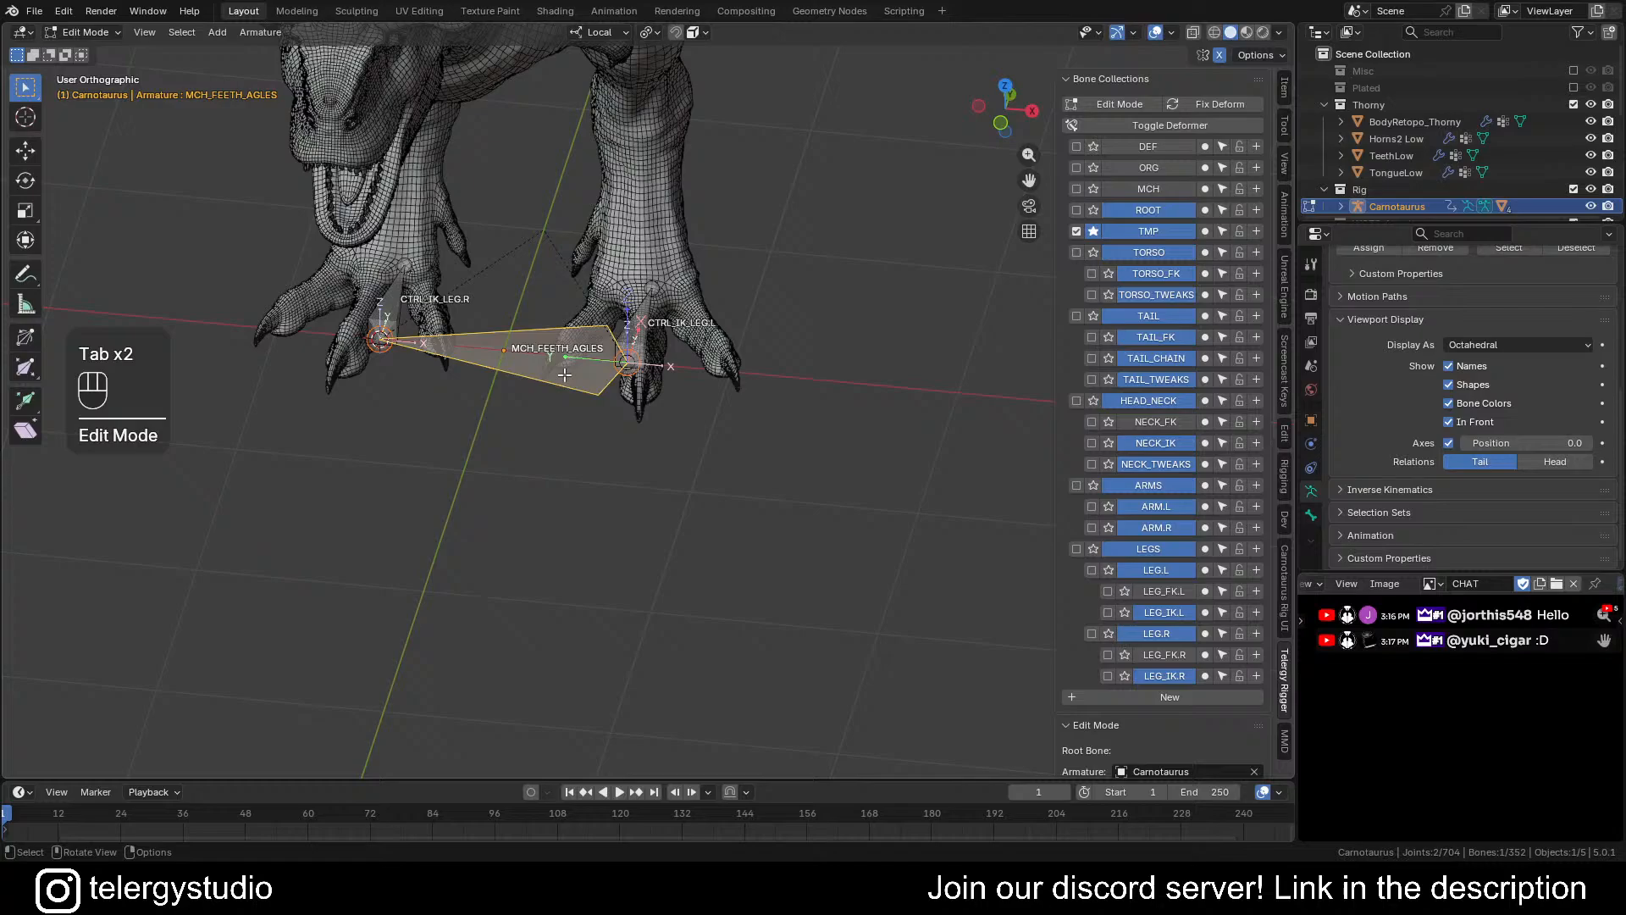
Parent the MCH_FEETH_AGLES bone to the CTRL_IK_LEG.L bone
left_click(487, 348)
scroll(628, 350, "up", 2)
left_click(637, 331, "shift")
key("d")
left_click(729, 351)
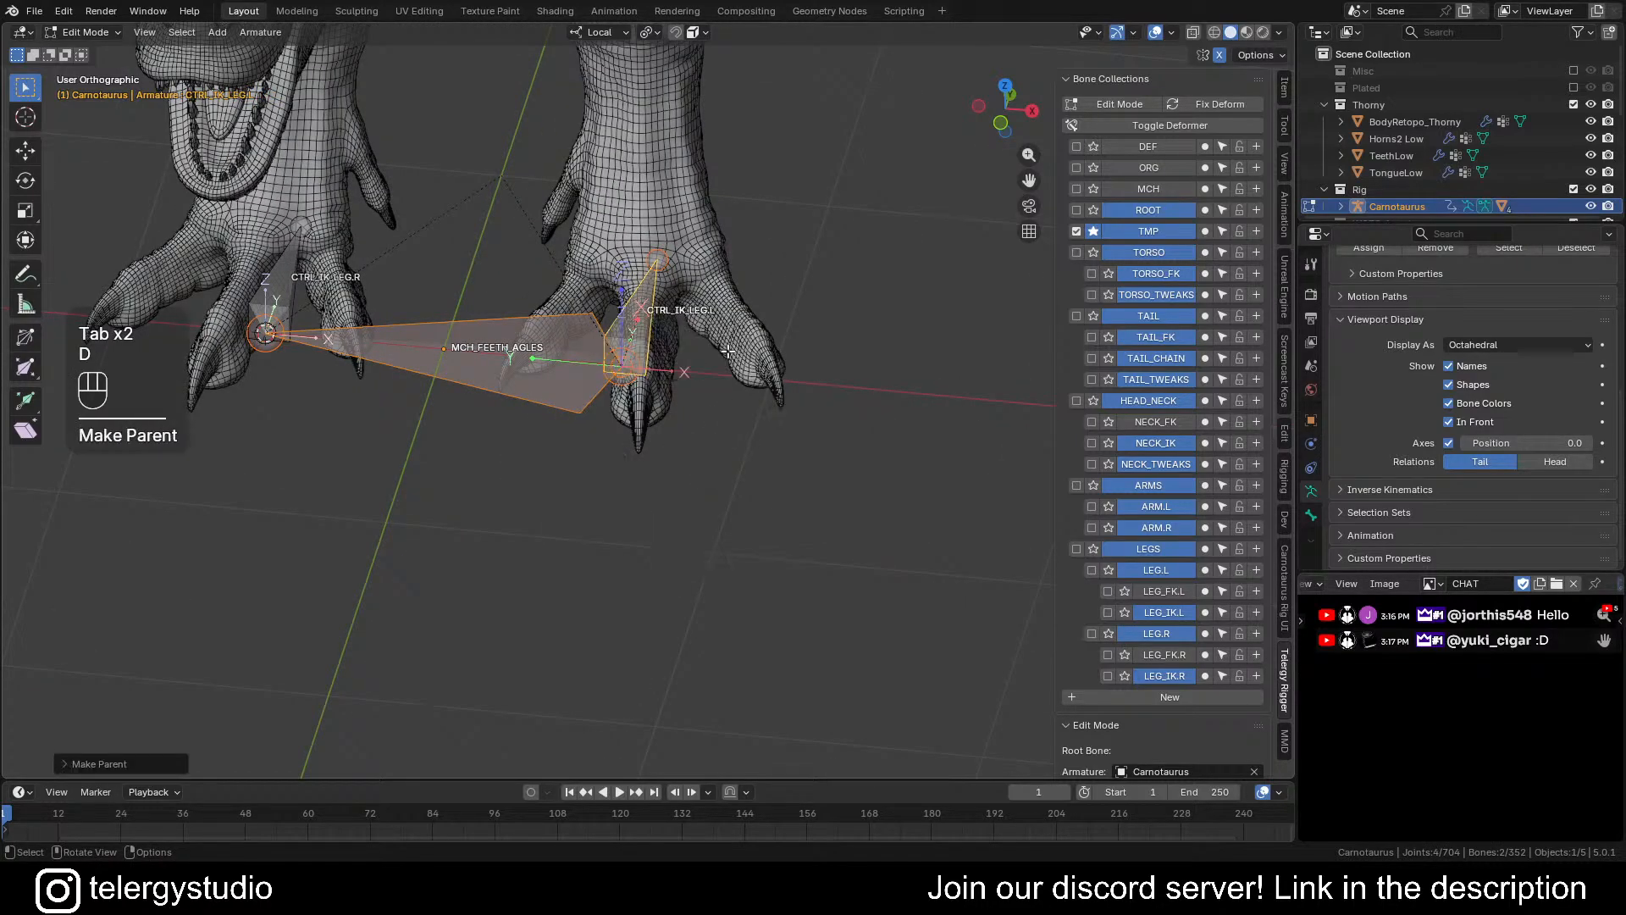
In Pose Mode, add a Stretch To constraint to MCH_FEETH_AGLES with CTRL_IK_LEG.R as its target
key("Tab")
left_click(390, 395)
scroll(304, 325, "up", 2)
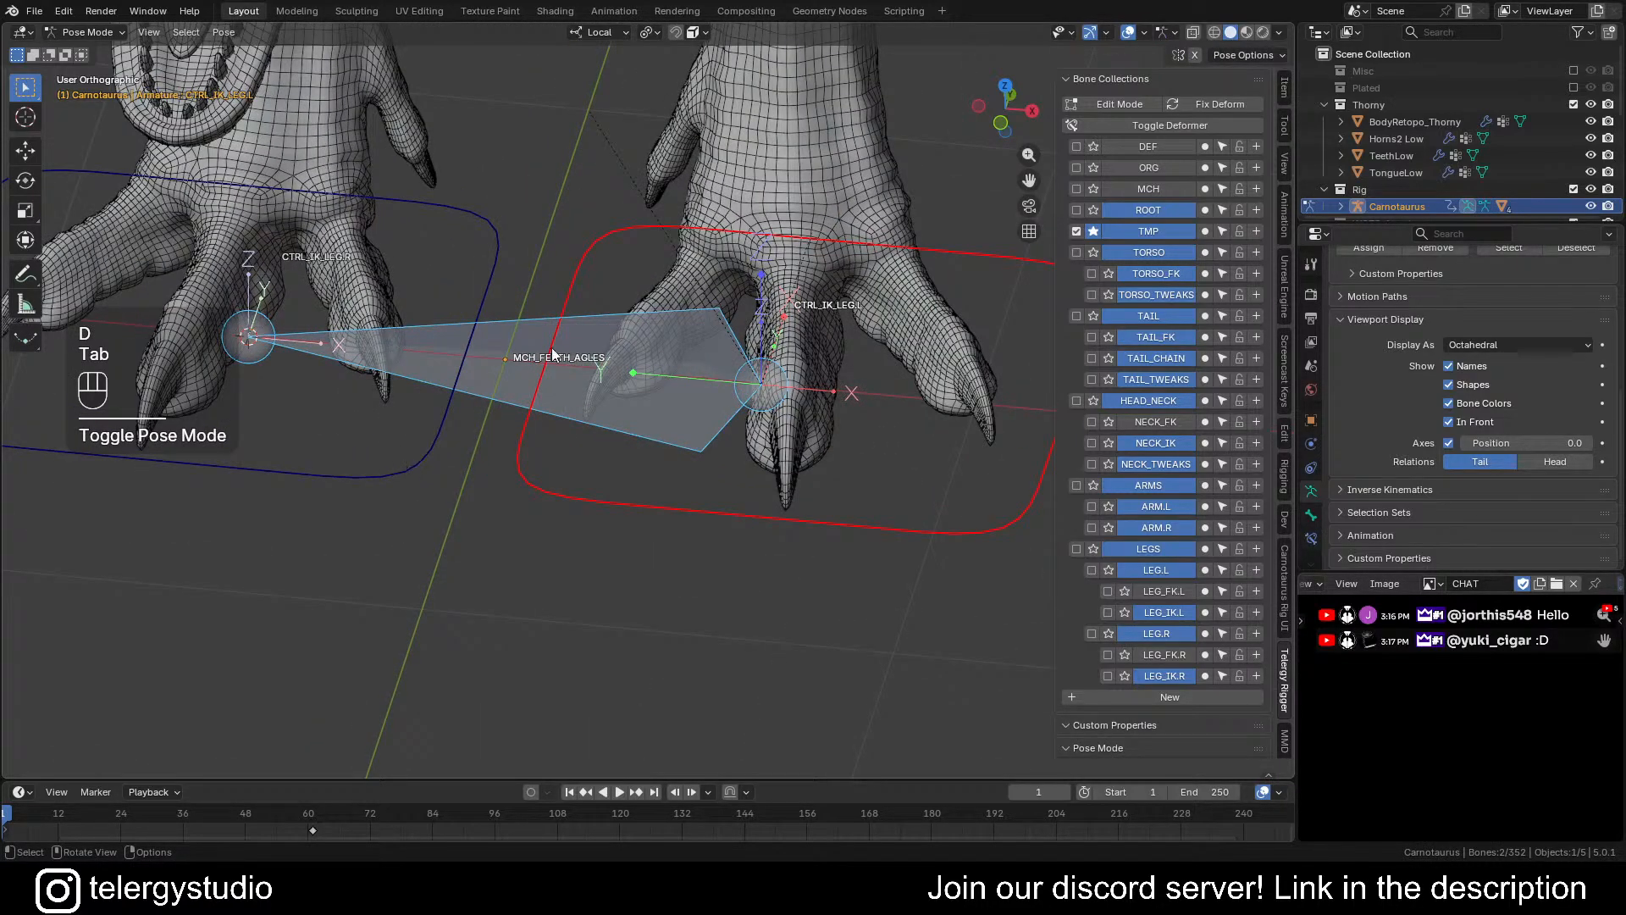
left_click(425, 450)
left_click(525, 372, "shift")
key("d")
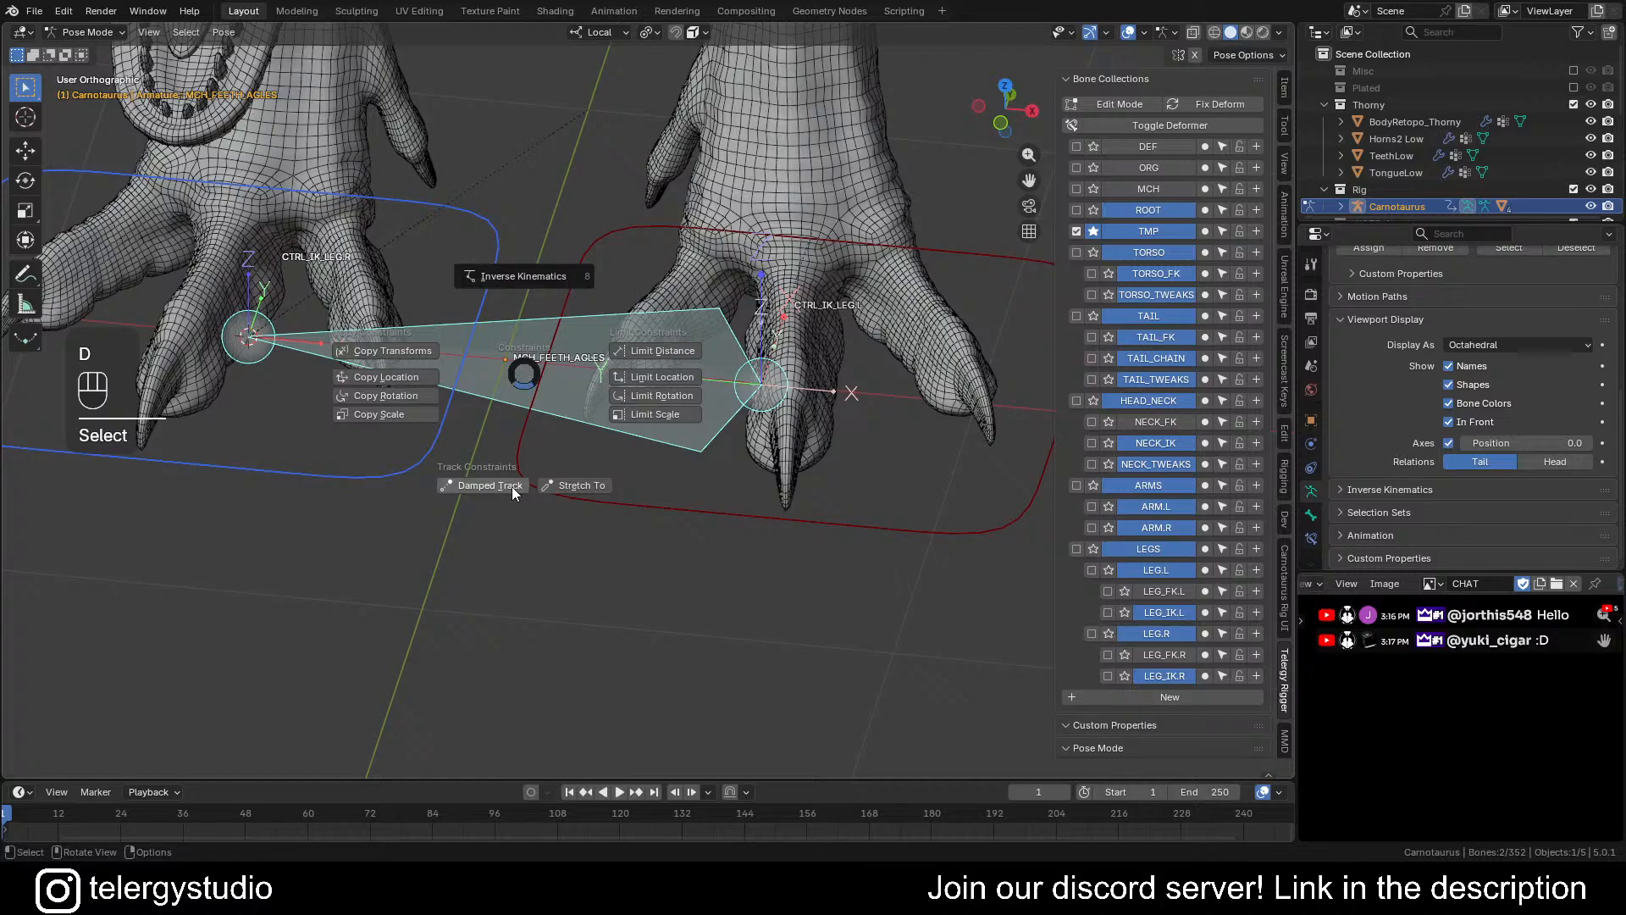
left_click(576, 486)
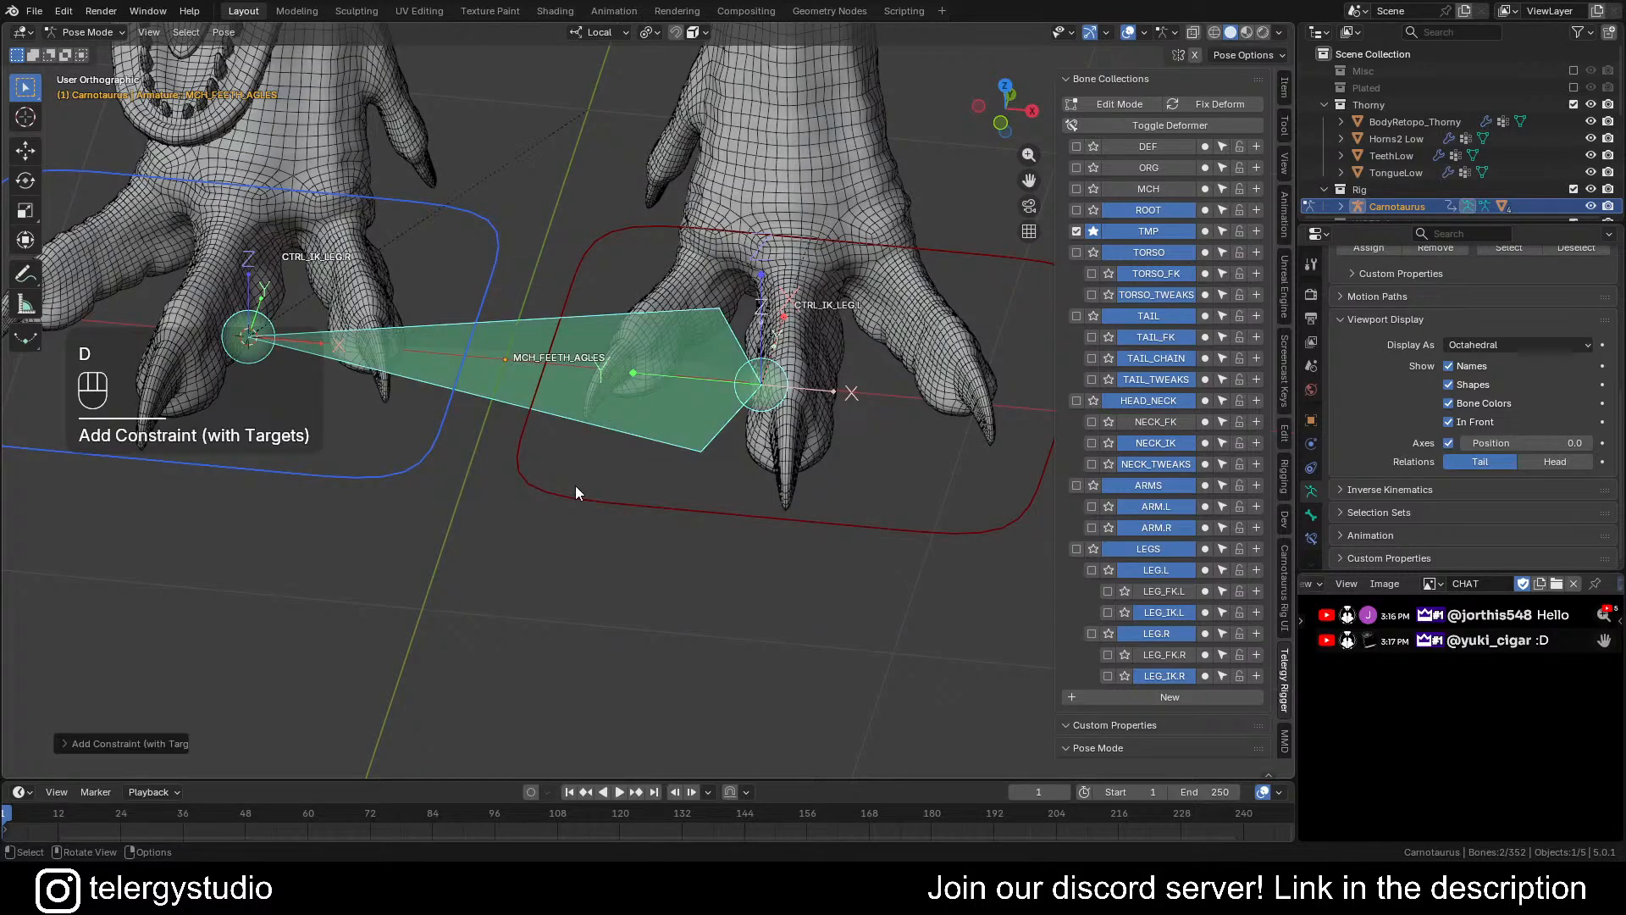
scroll(390, 491, "down", 5)
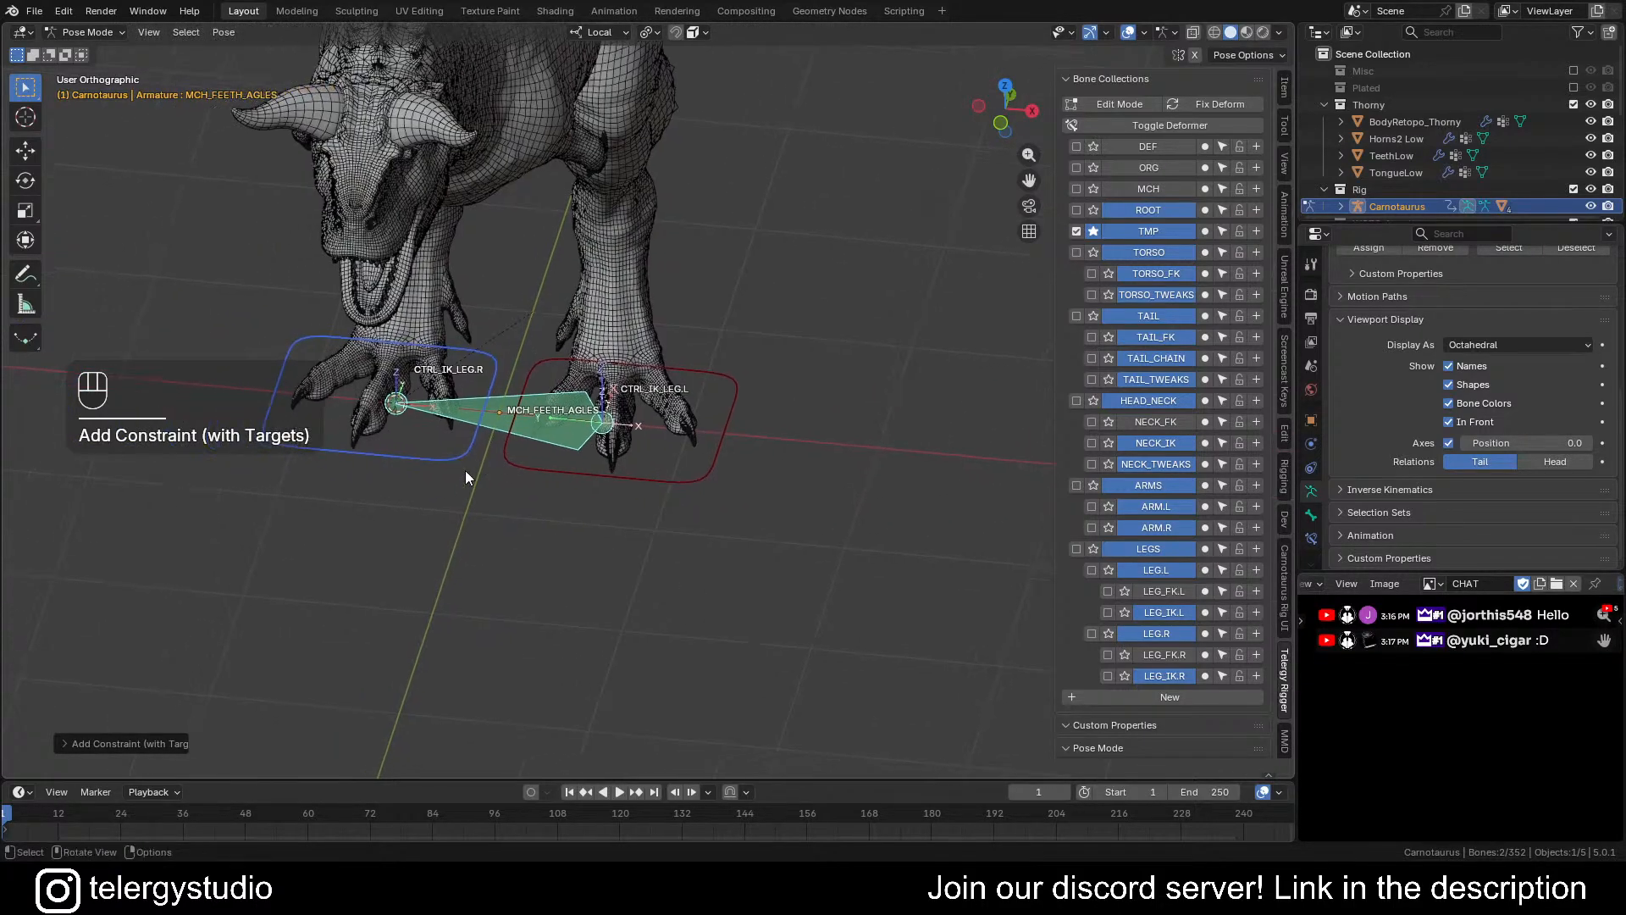
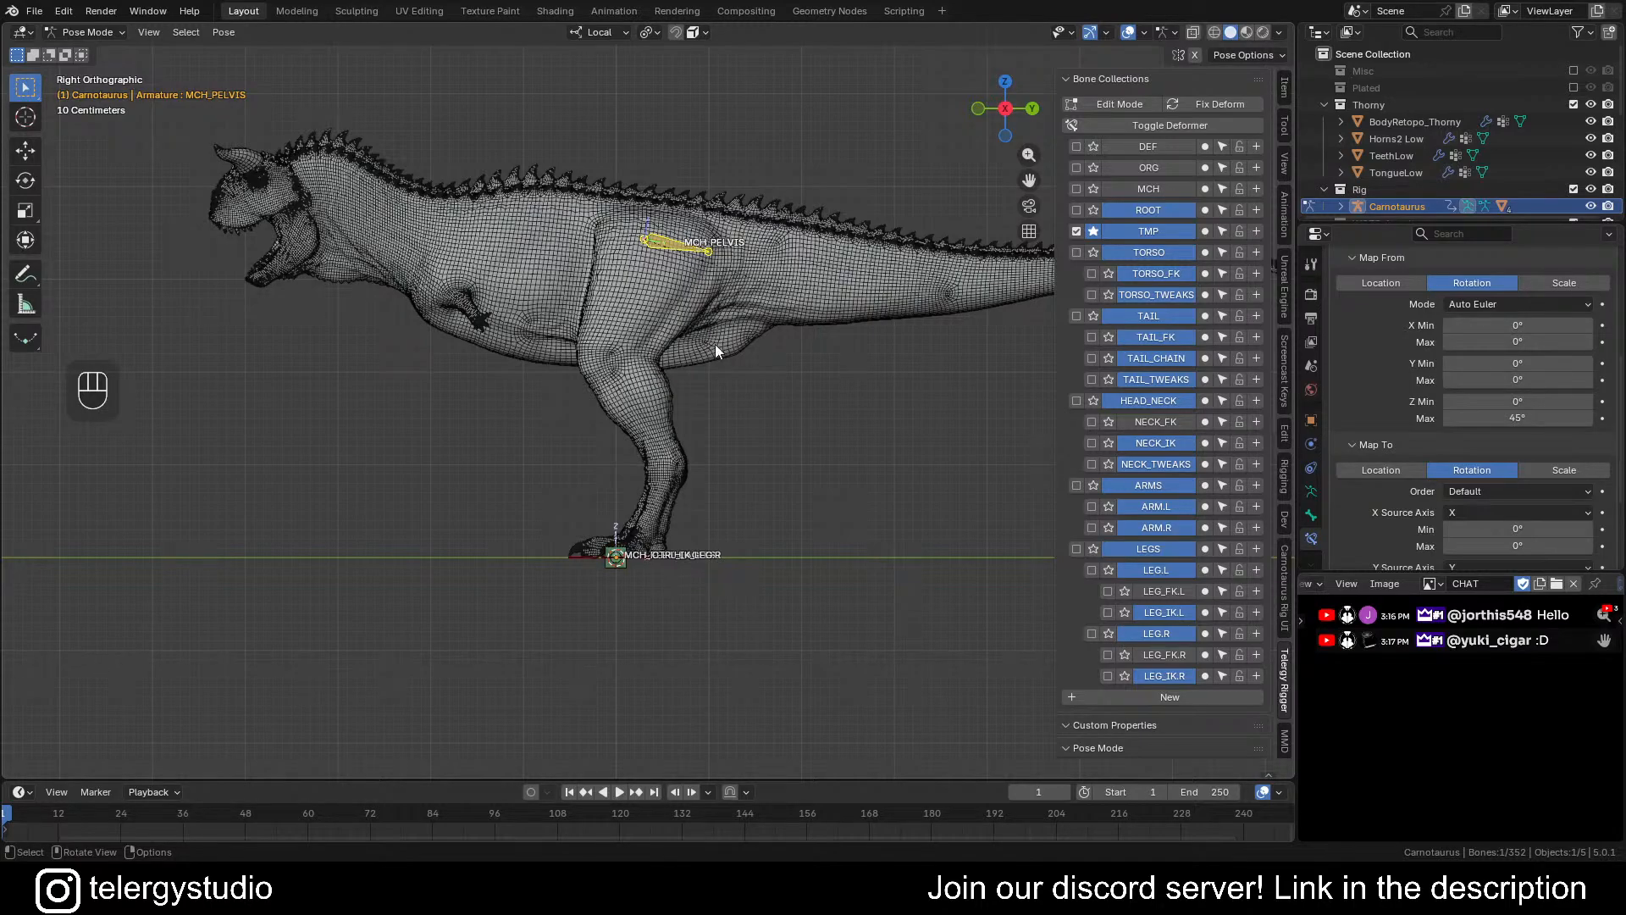
Move the CTRL_IK_LEG.L control forward about 1 m along its local Y axis in the right side view
middle_click_drag(638, 430, 703, 525)
scroll(703, 526, "up", 5)
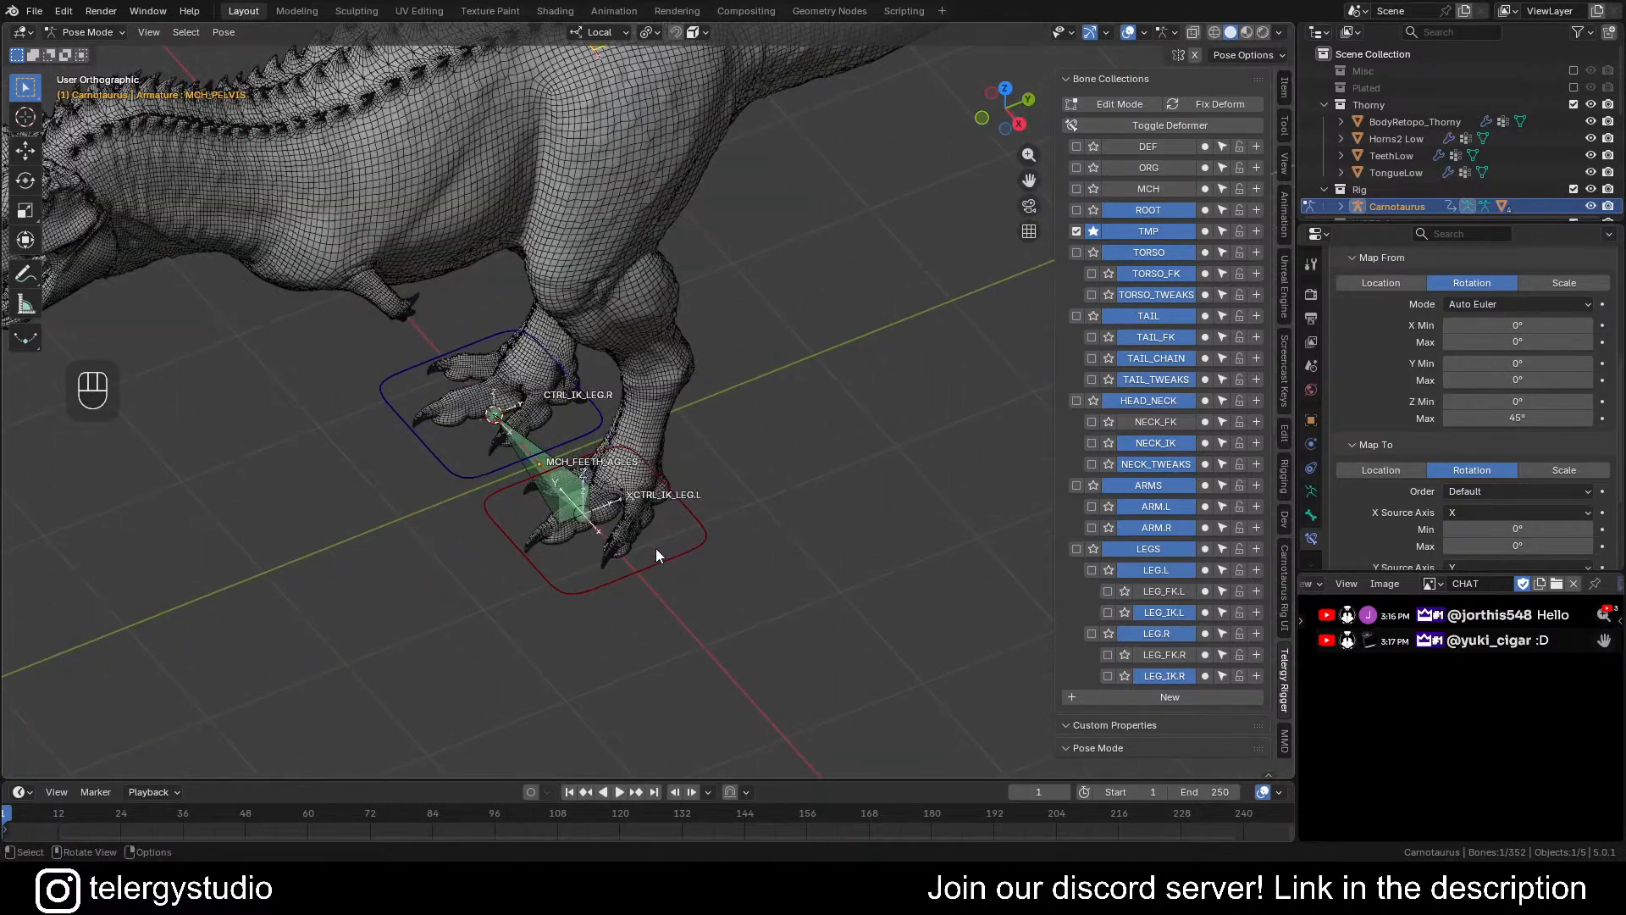
left_click(673, 559)
middle_click_drag(621, 419, 668, 487)
scroll(668, 487, "down", 5)
middle_click_drag(634, 380, 762, 398, "alt")
key("g")
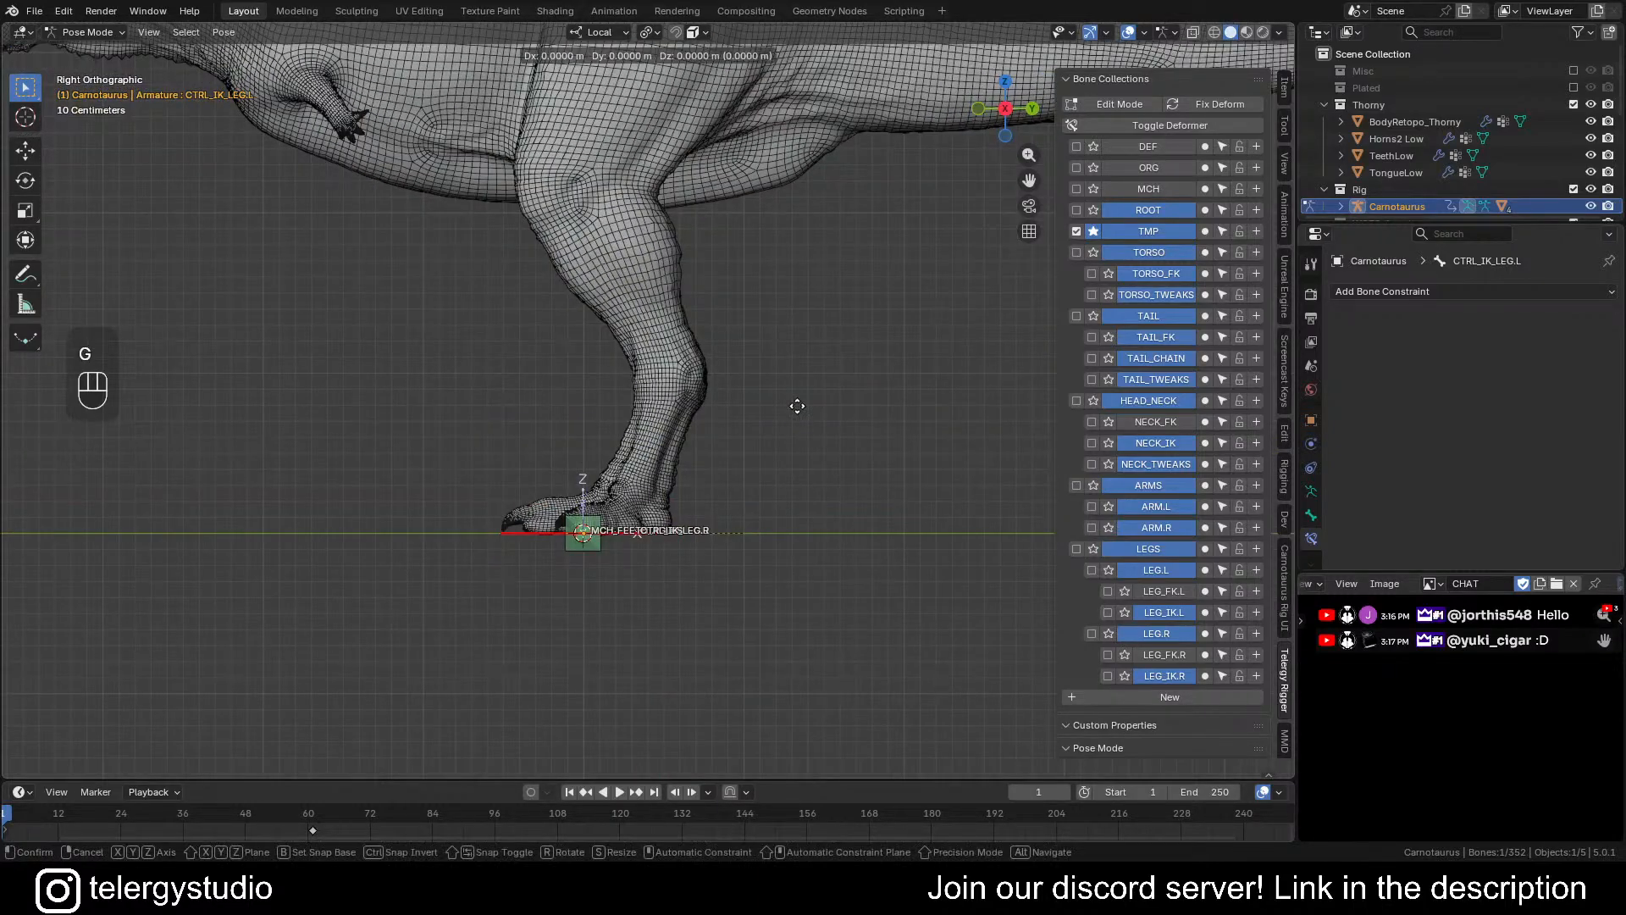
key("y")
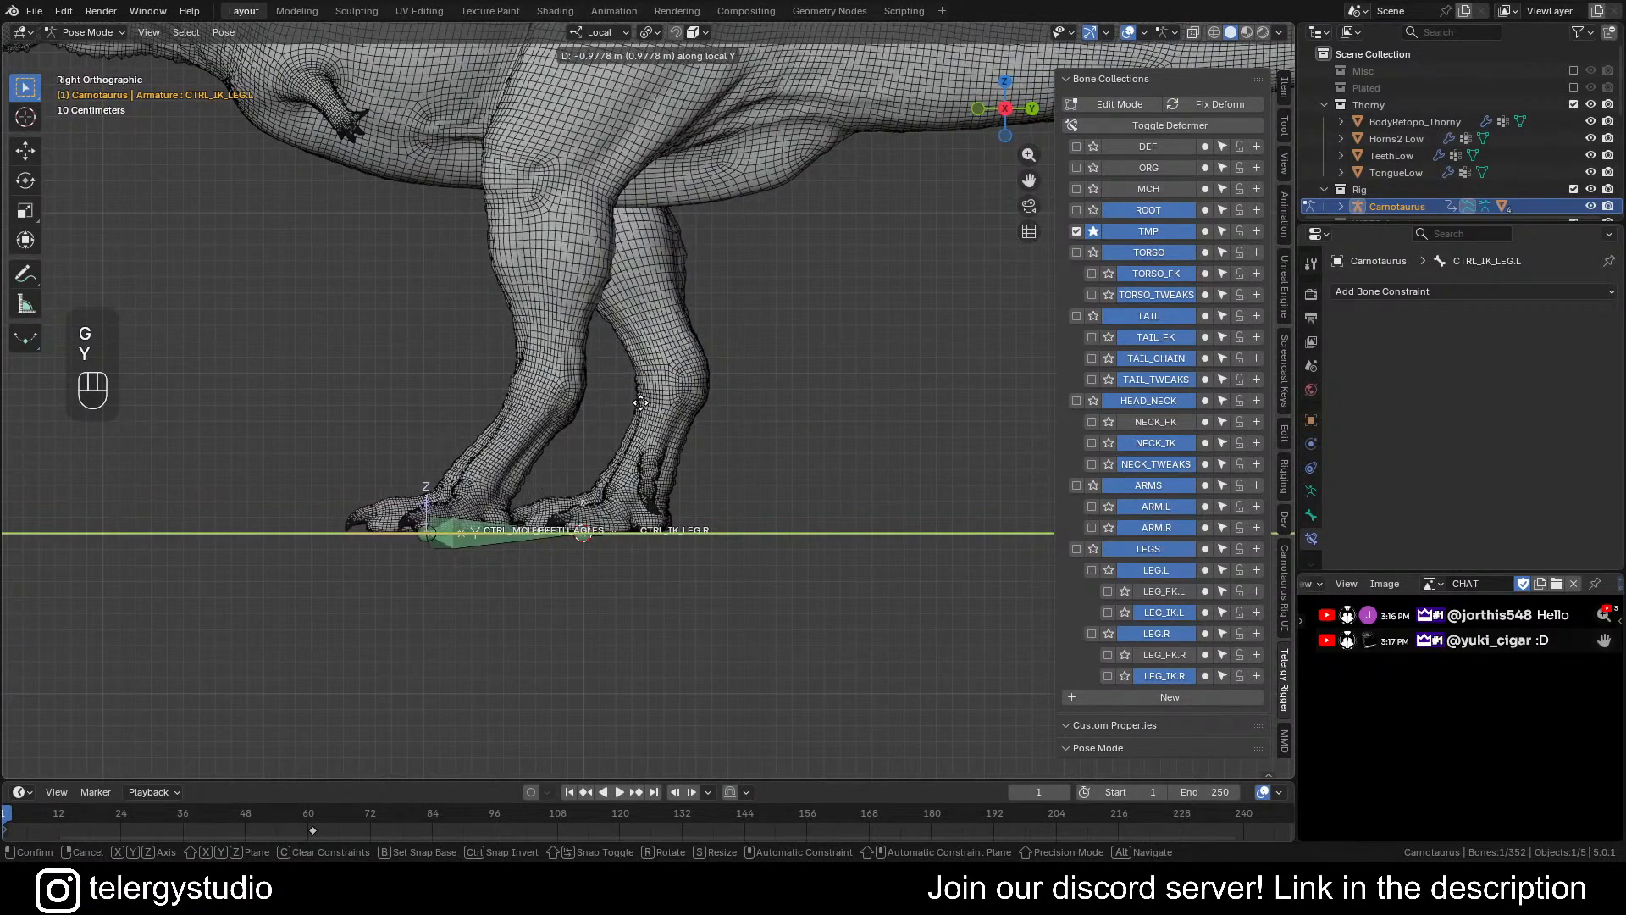
left_click(631, 400)
In the MCH_PELVIS bone's Transformation constraint, set the Map To rotation's X Source Axis to Z and its maximum to 6°
scroll(664, 390, "down", 4)
scroll(631, 401, "up", 3, "shift")
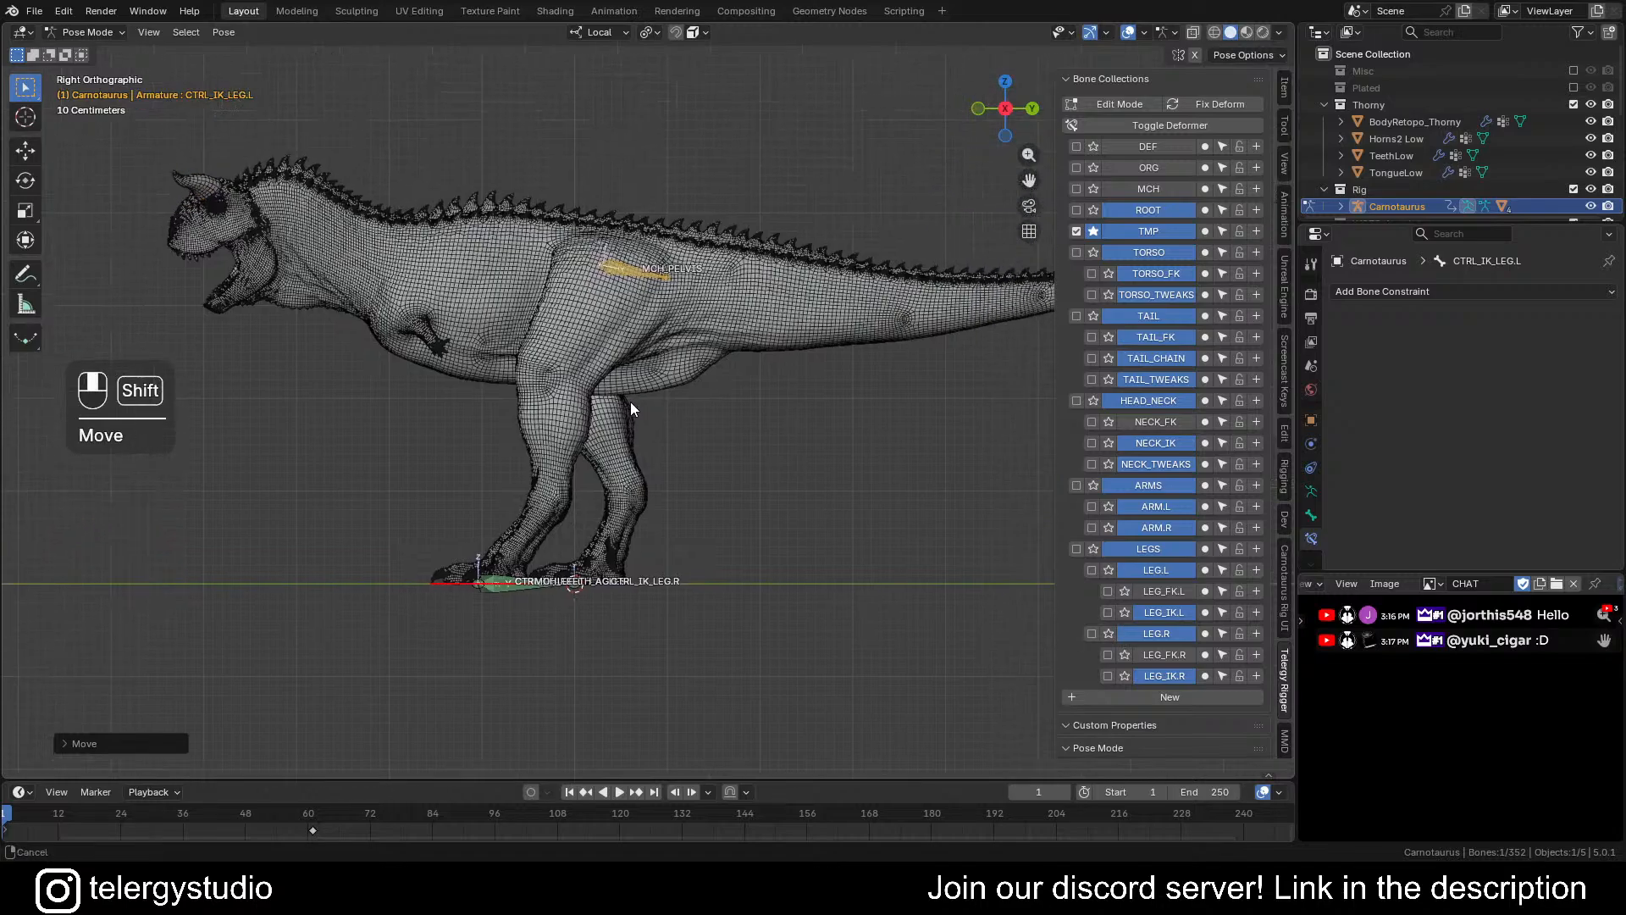
scroll(667, 262, "up", 4)
scroll(635, 314, "up", 2)
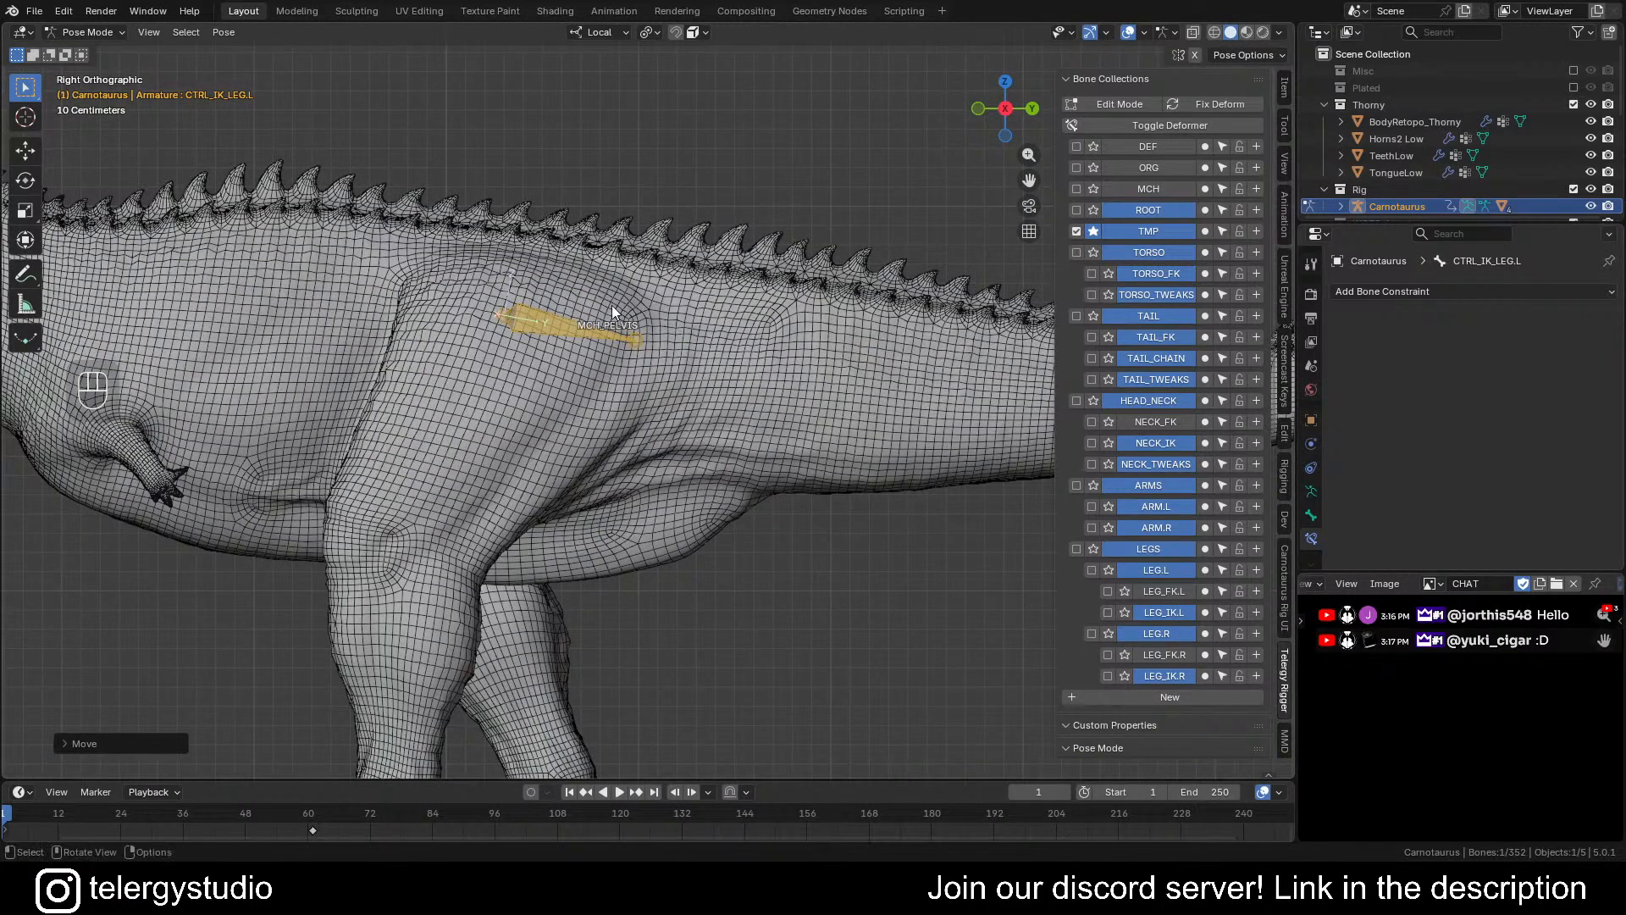
left_click(543, 330)
scroll(1446, 410, "down", 10)
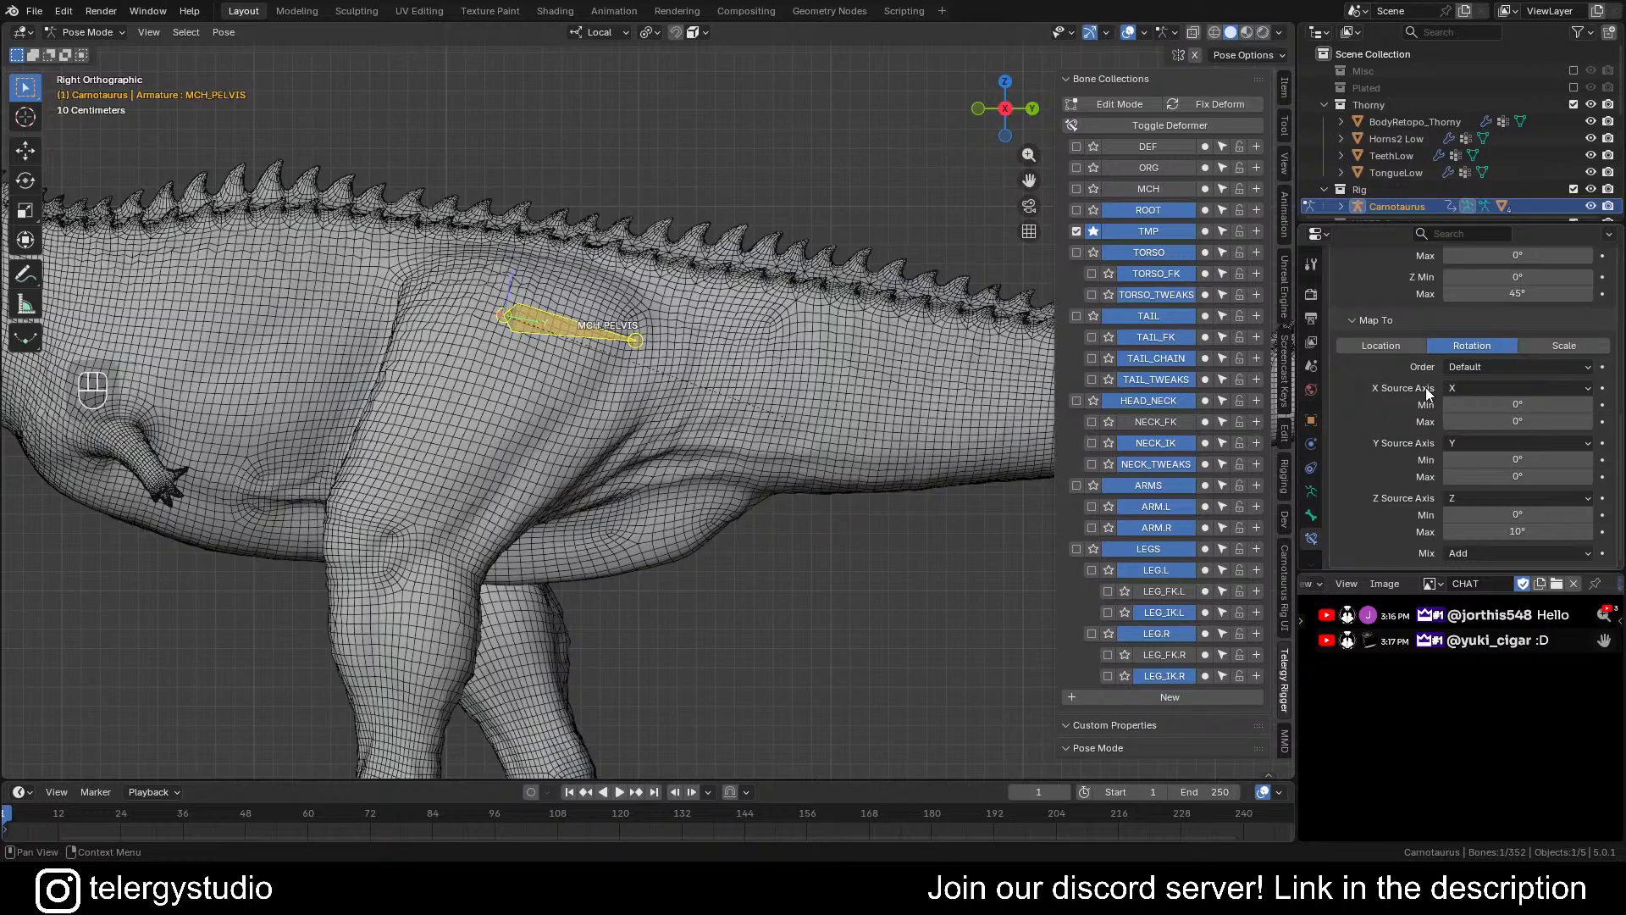
left_click(1471, 388)
left_click(1467, 445)
scroll(747, 361, "down", 5)
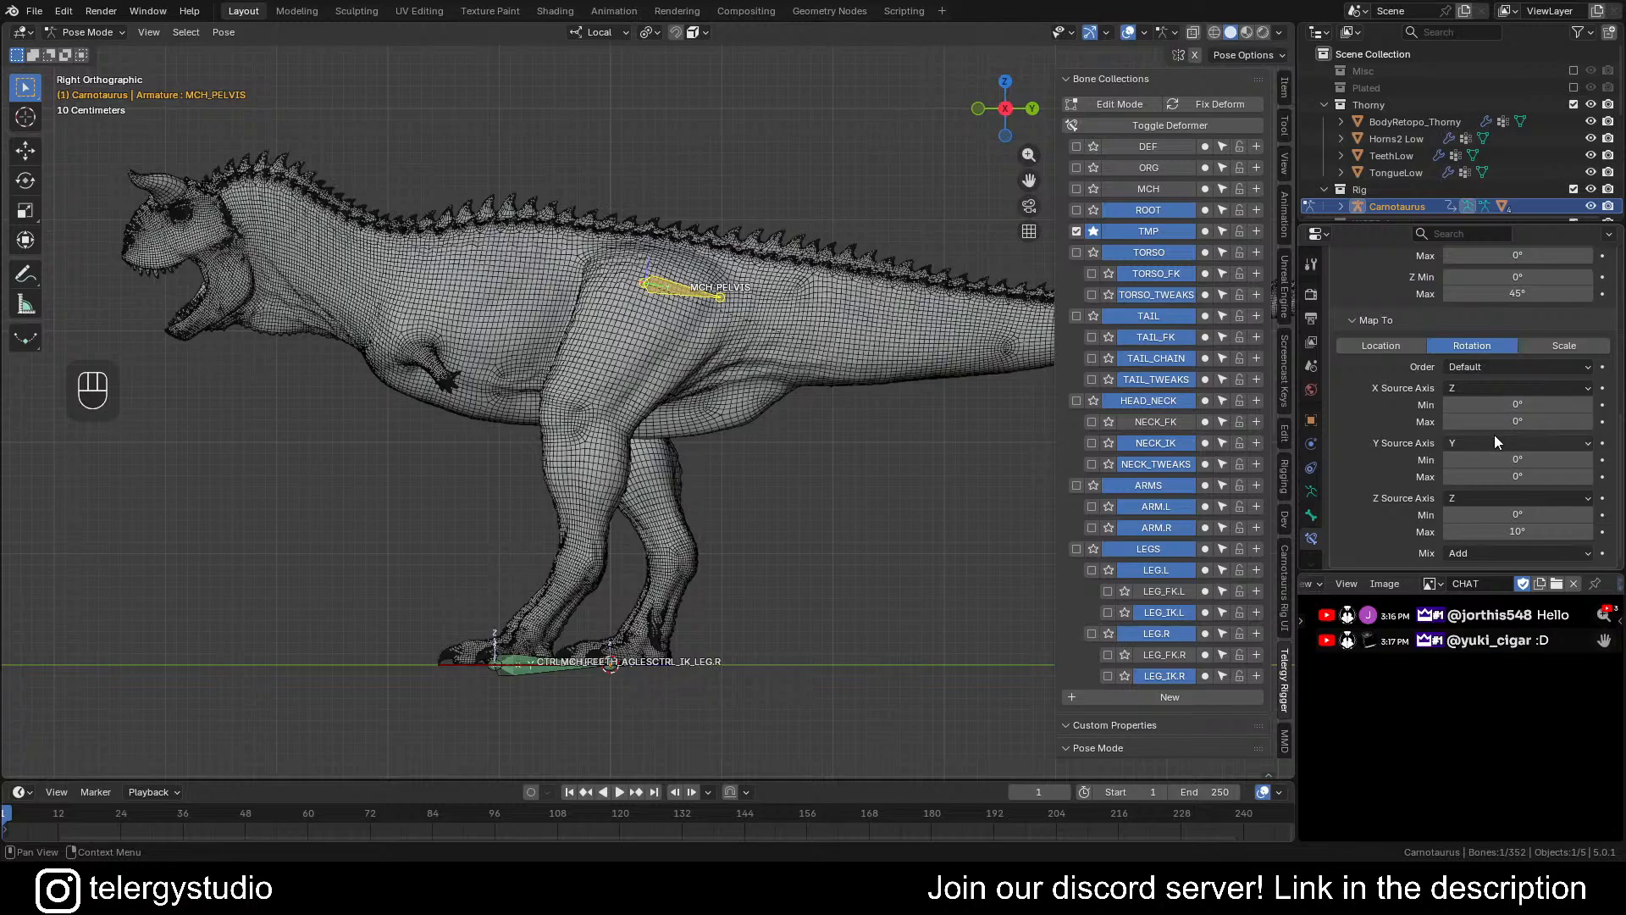
left_click_drag(1521, 421, 1622, 421, "shift")
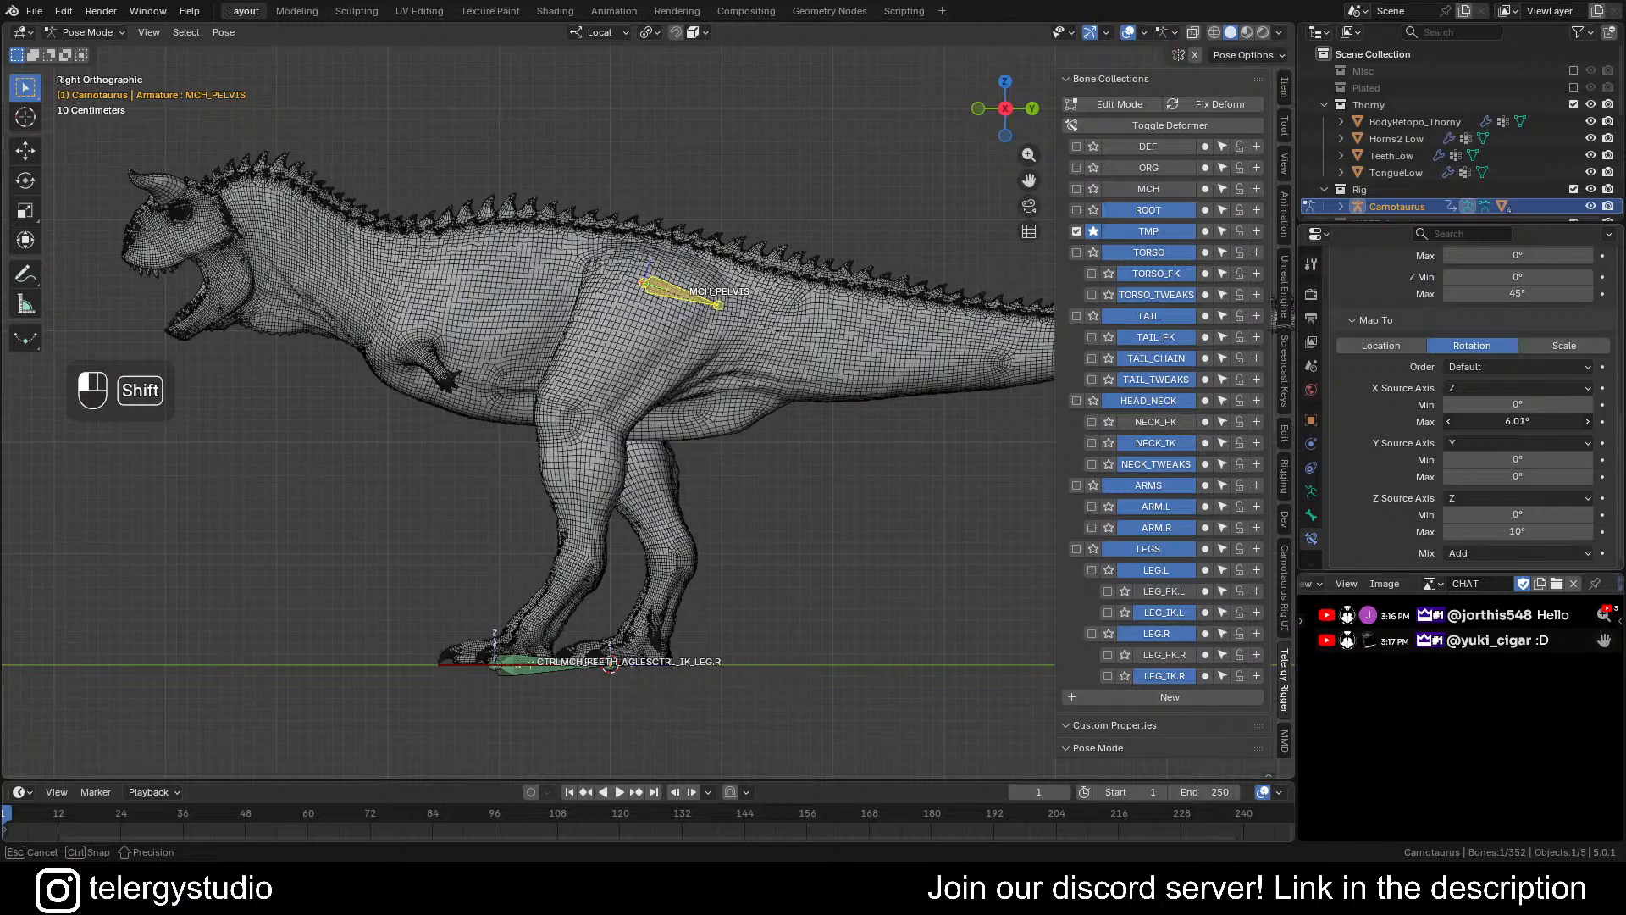
left_click_drag(1621, 421, 1621, 421, "shift")
Clear the CTRL_IK_LEG.L control's location and test the pelvis motion with a temporary free move of the foot
scroll(842, 405, "down", 2)
scroll(644, 542, "down", 1)
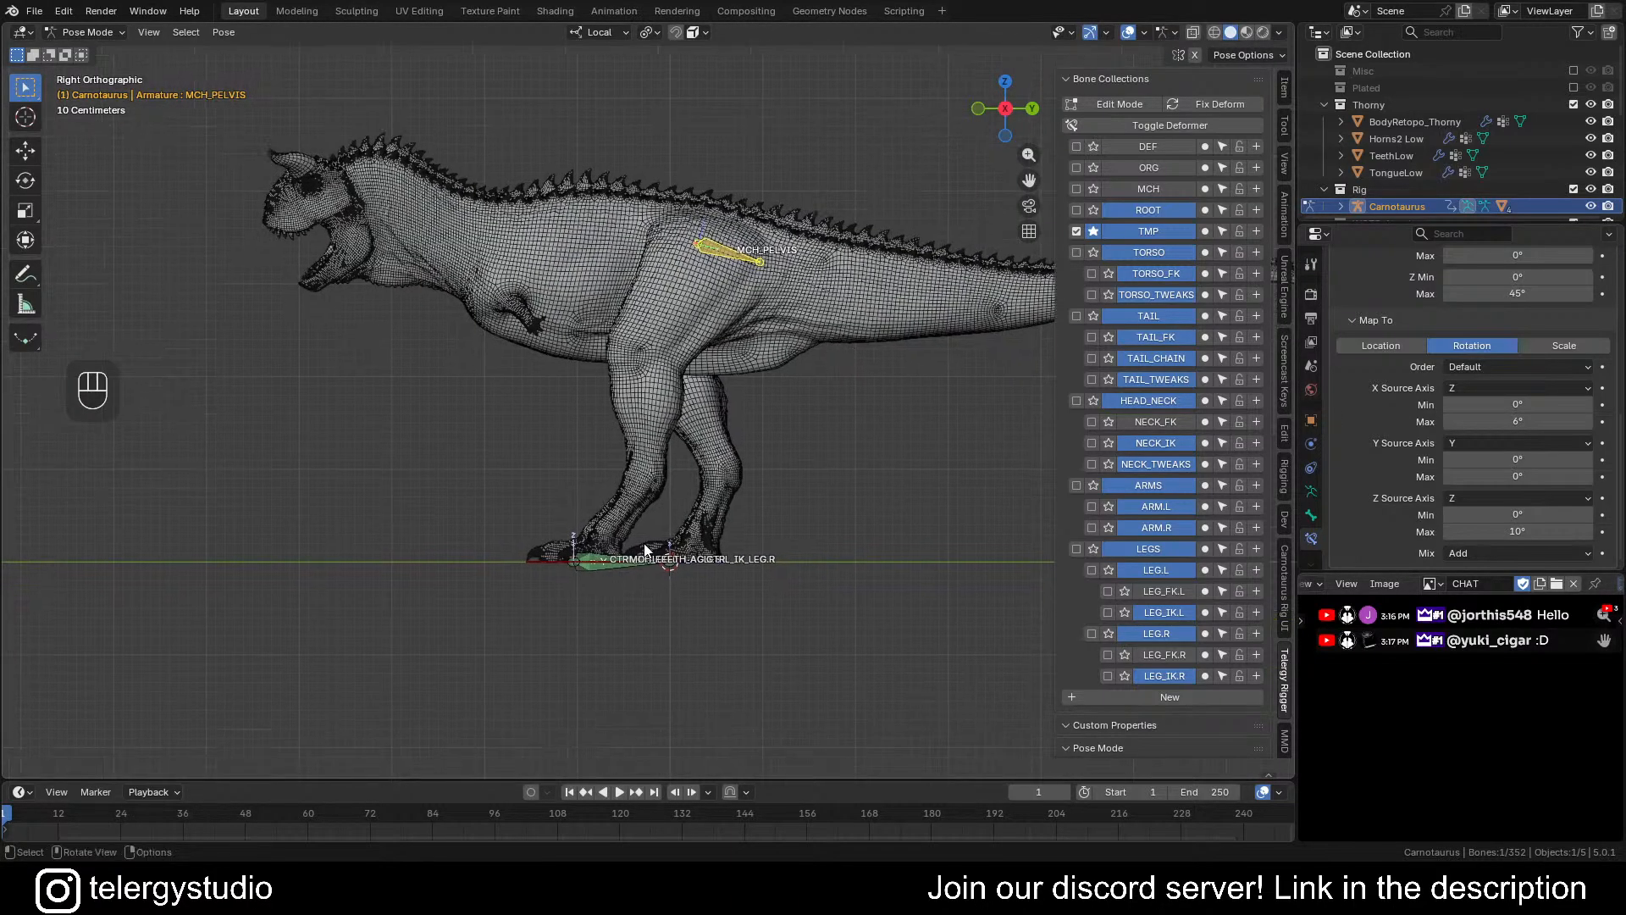
left_click(557, 561)
key("alt+g")
middle_click_drag(806, 501, 854, 523, "shift")
key("g")
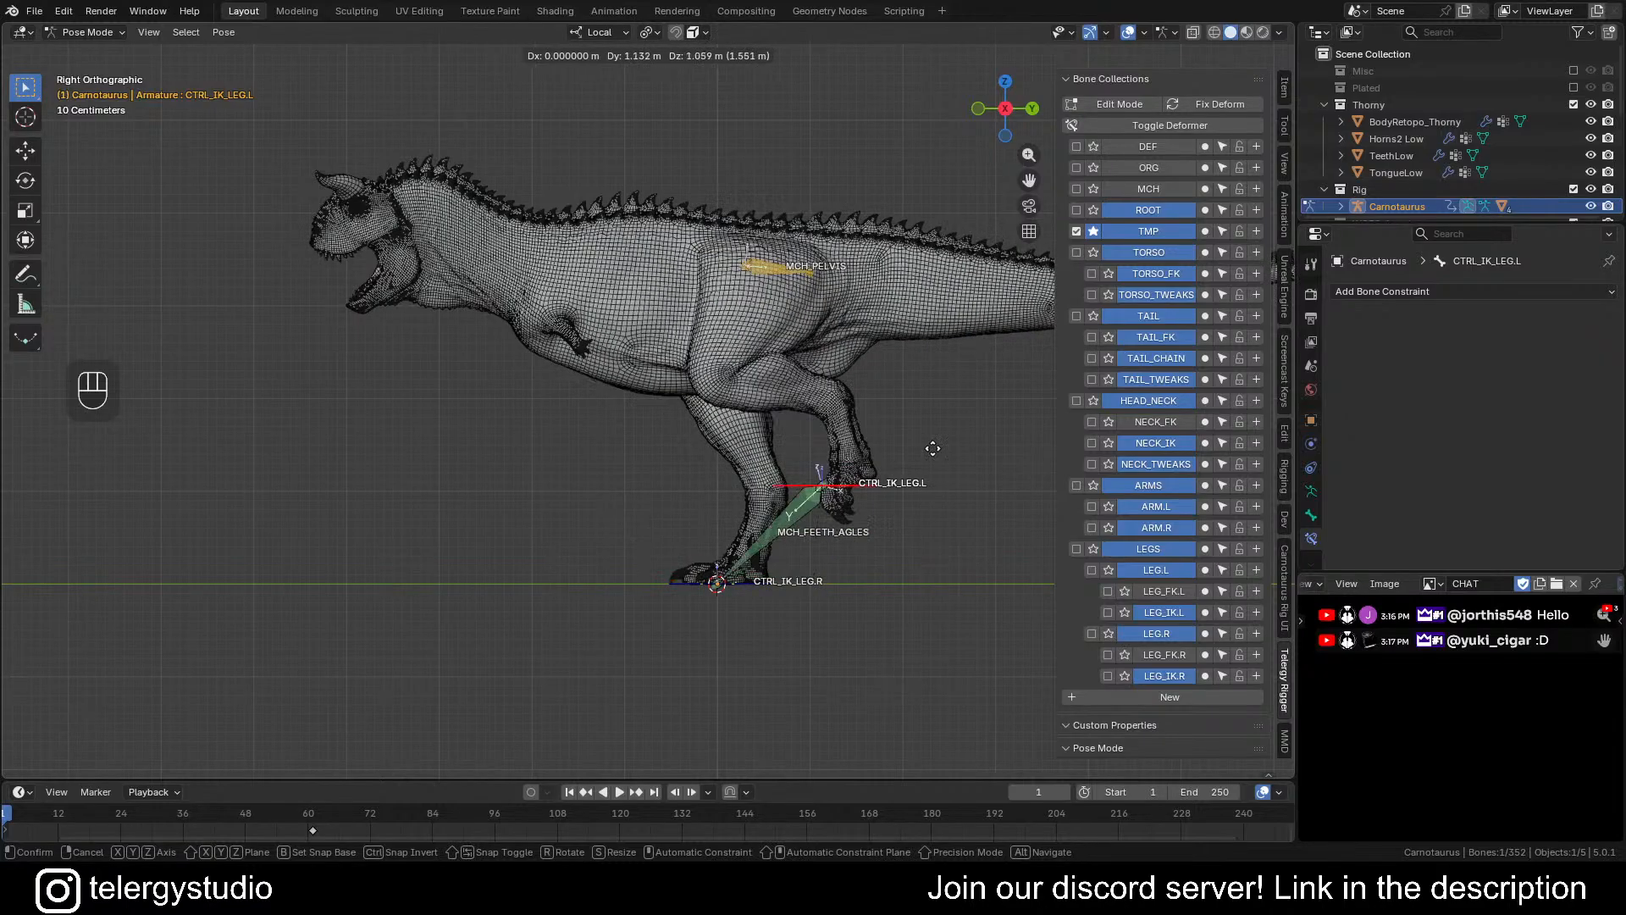
right_click(1004, 509)
Inspect the X Source Axis options of the Map To rotation in the MCH_PELVIS bone's Transformation constraint
scroll(838, 398, "down", 2)
middle_click_drag(829, 355, 638, 447, "shift")
scroll(760, 408, "up", 3)
scroll(638, 447, "down", 2)
middle_click_drag(603, 371, 694, 383, "shift")
left_click(693, 383)
scroll(1382, 373, "down", 10)
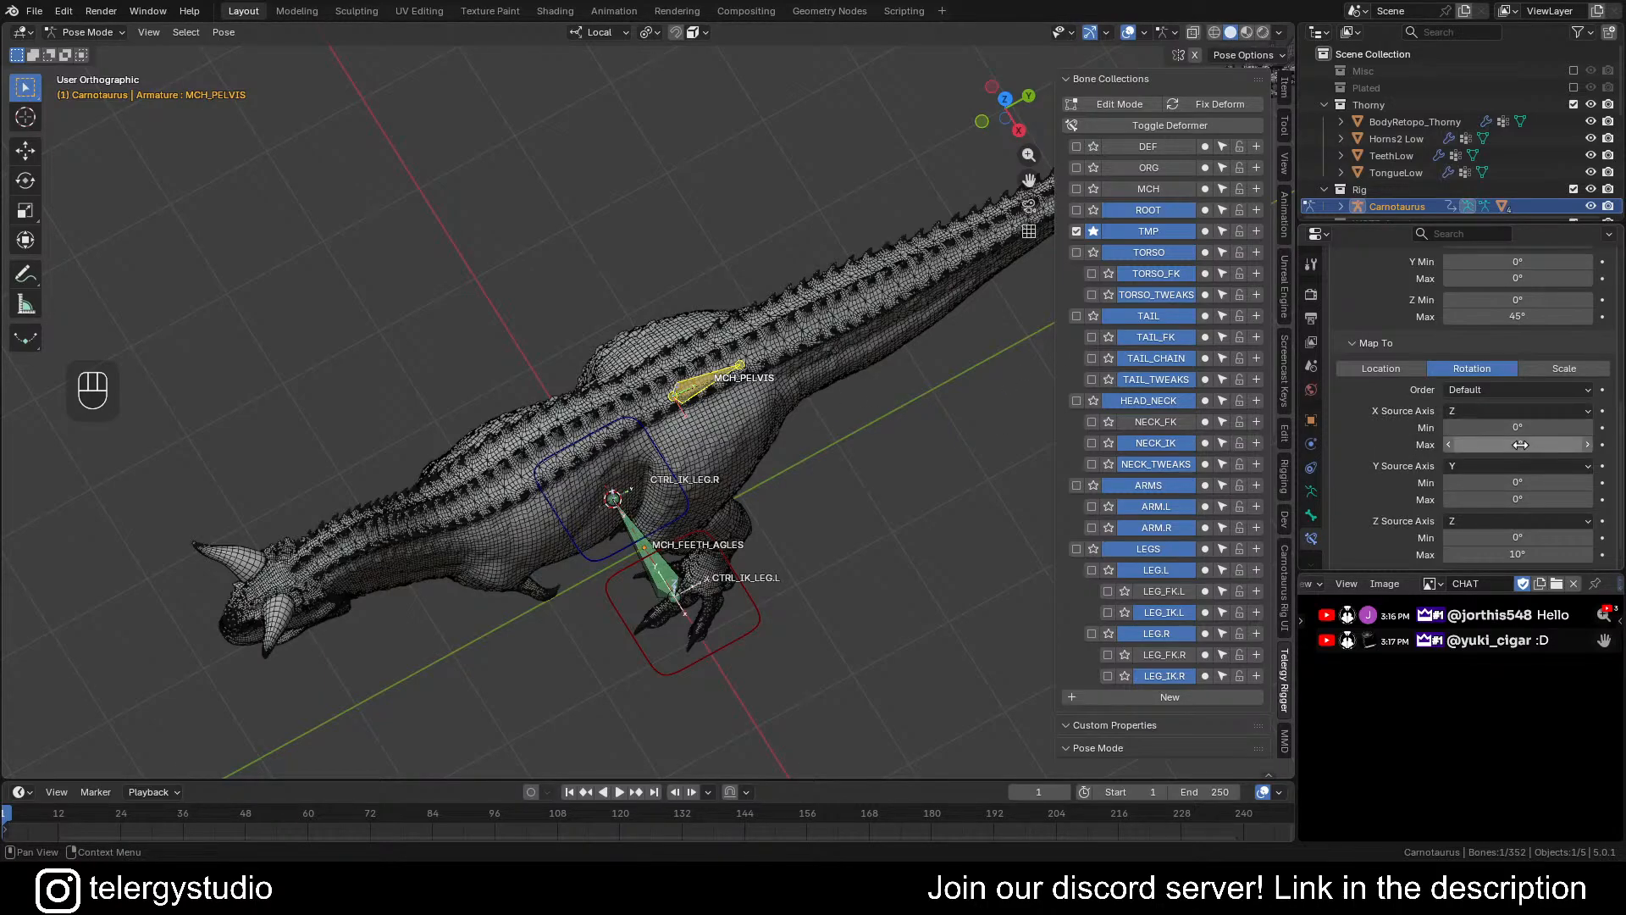
left_click(1492, 410)
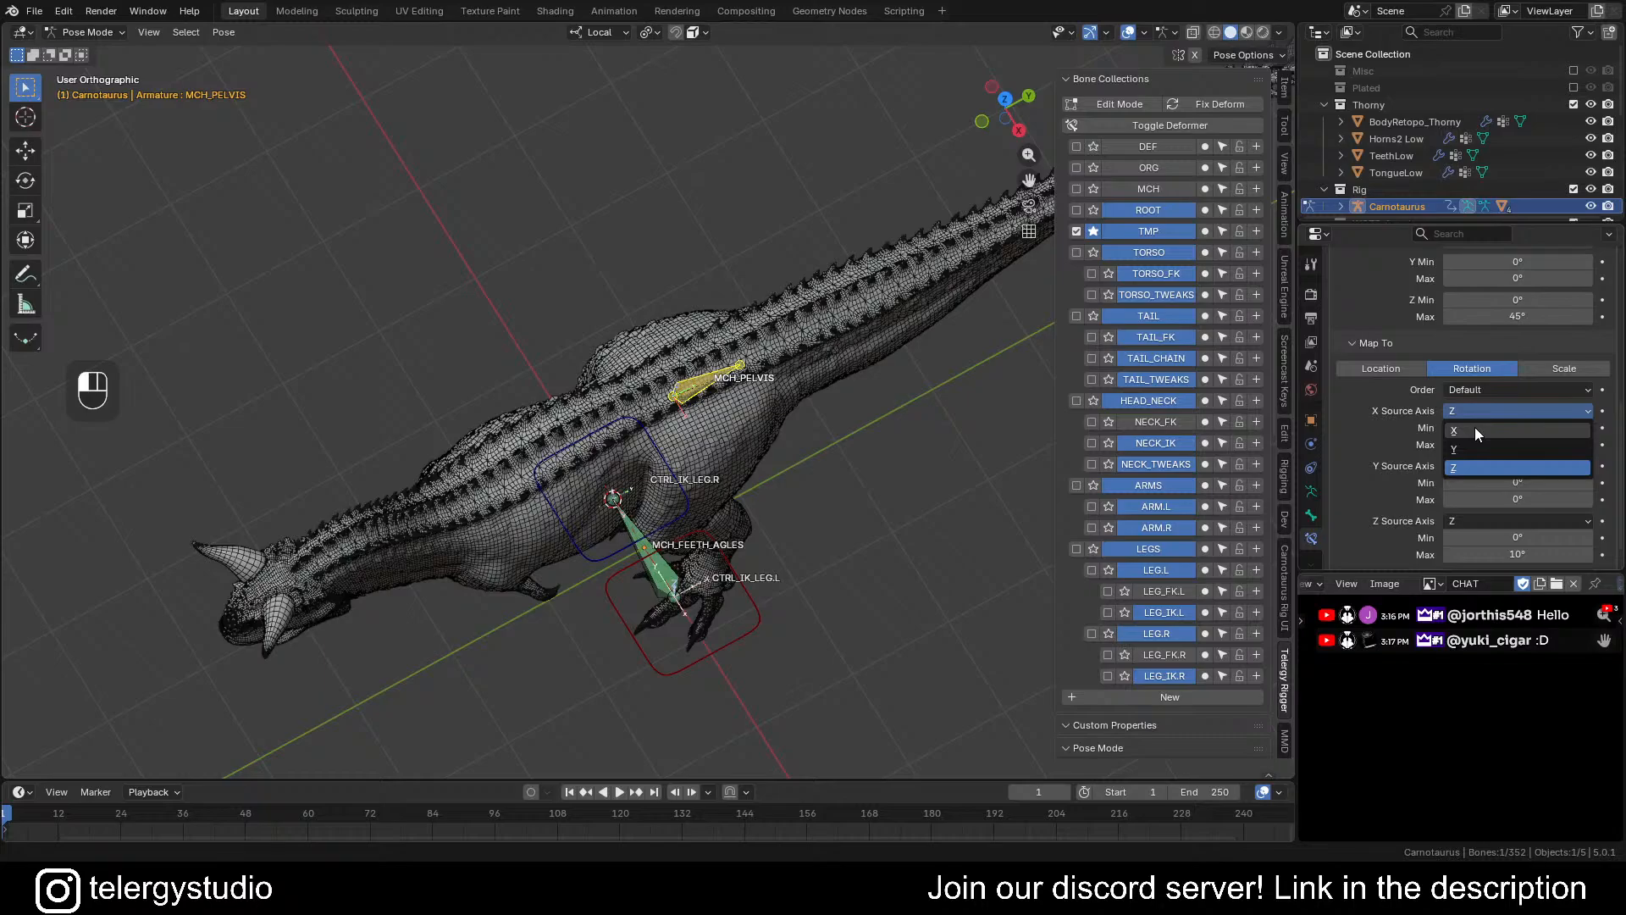
Test the pelvis motion in the right side view with a temporary free move of the CTRL_IK_LEG.R control
left_click(601, 561)
key("g")
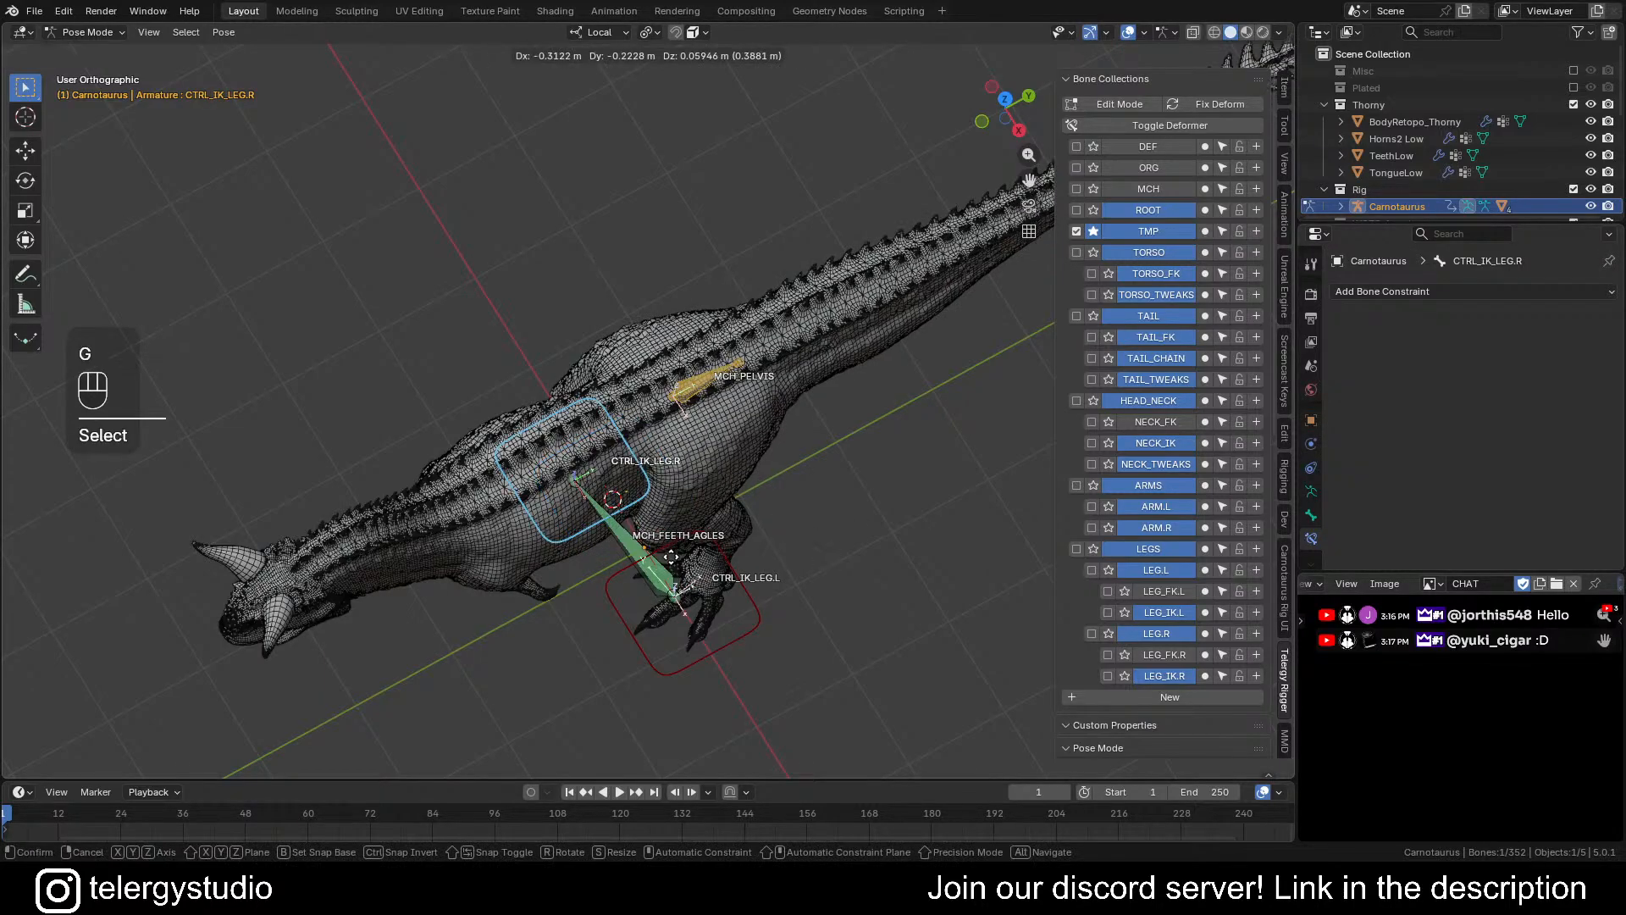
middle_click_drag(815, 552, 691, 442, "alt")
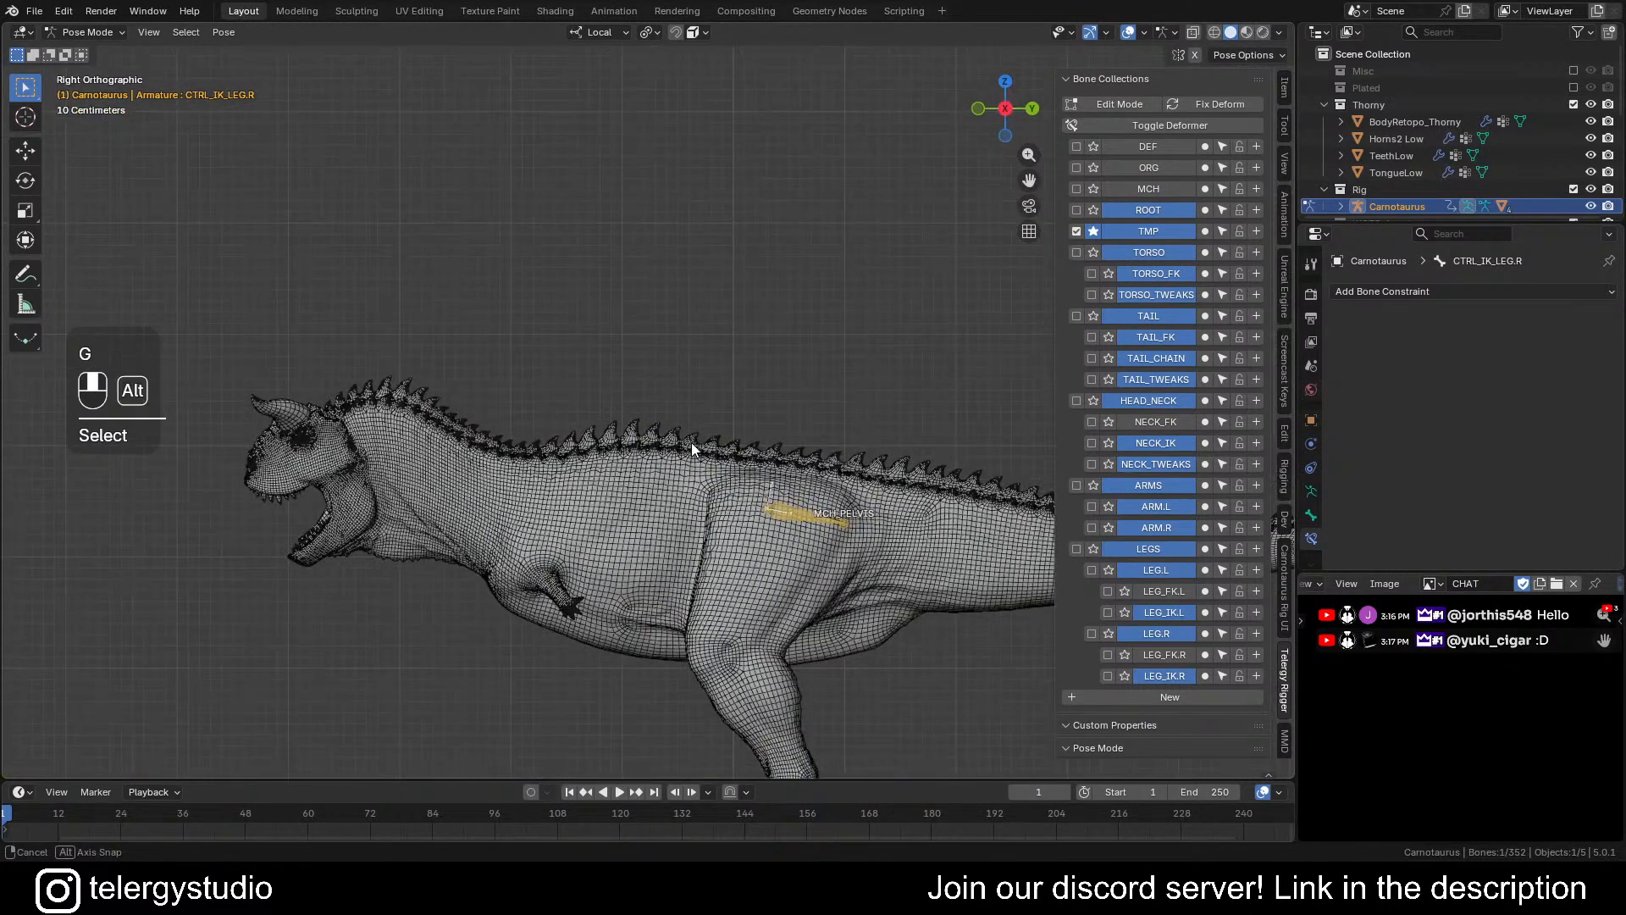
scroll(691, 442, "down", 2, "alt")
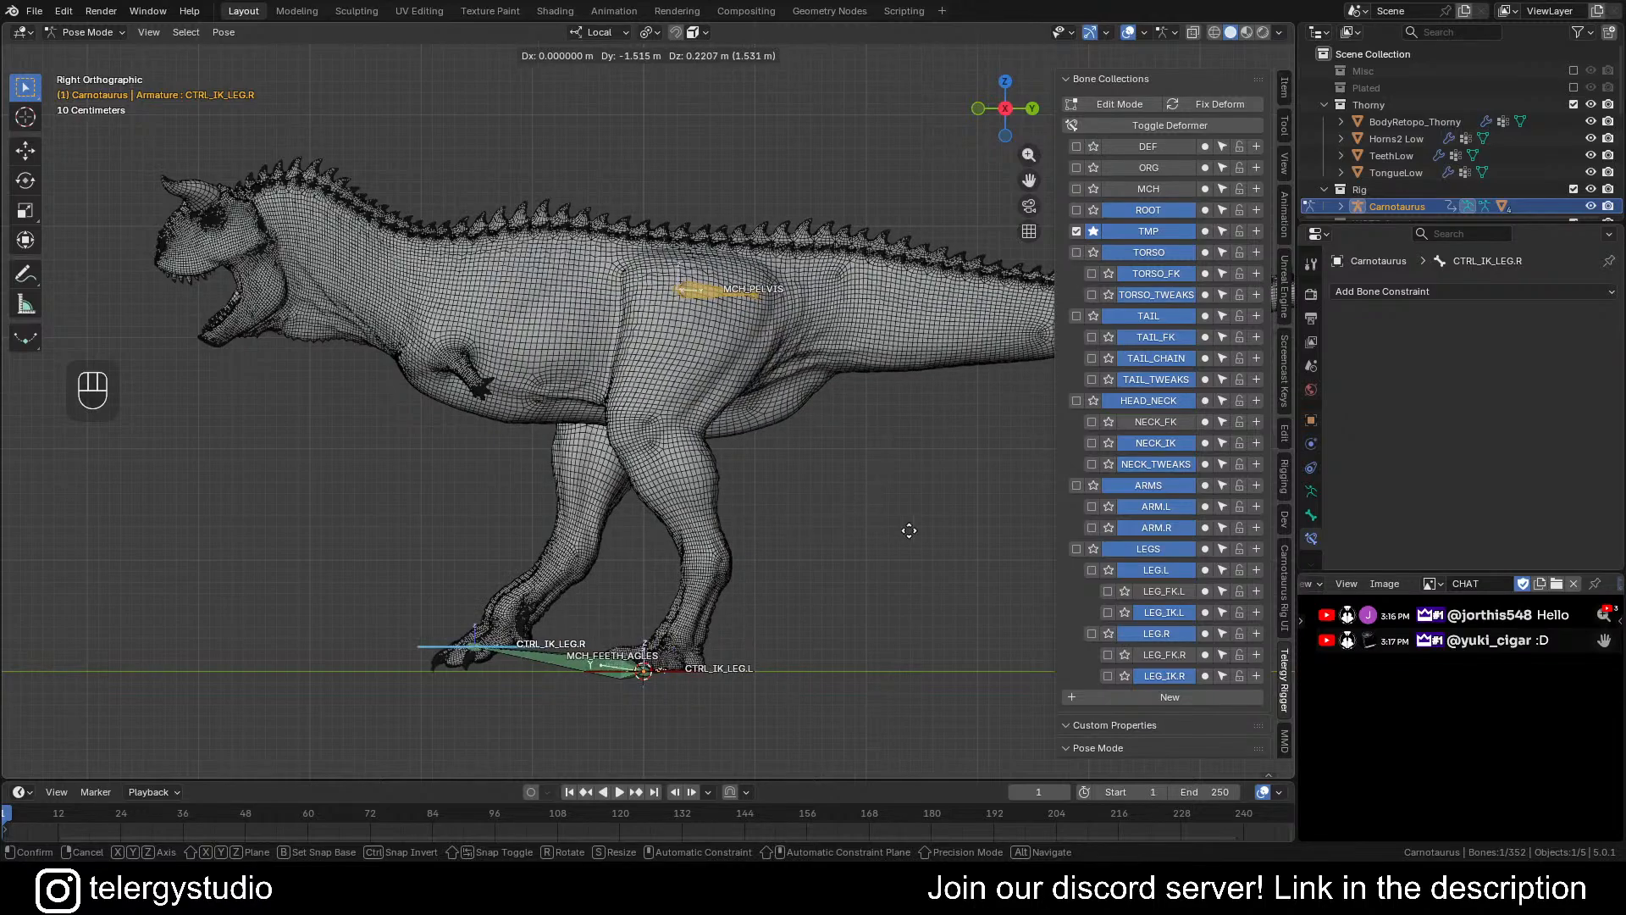
right_click(765, 400)
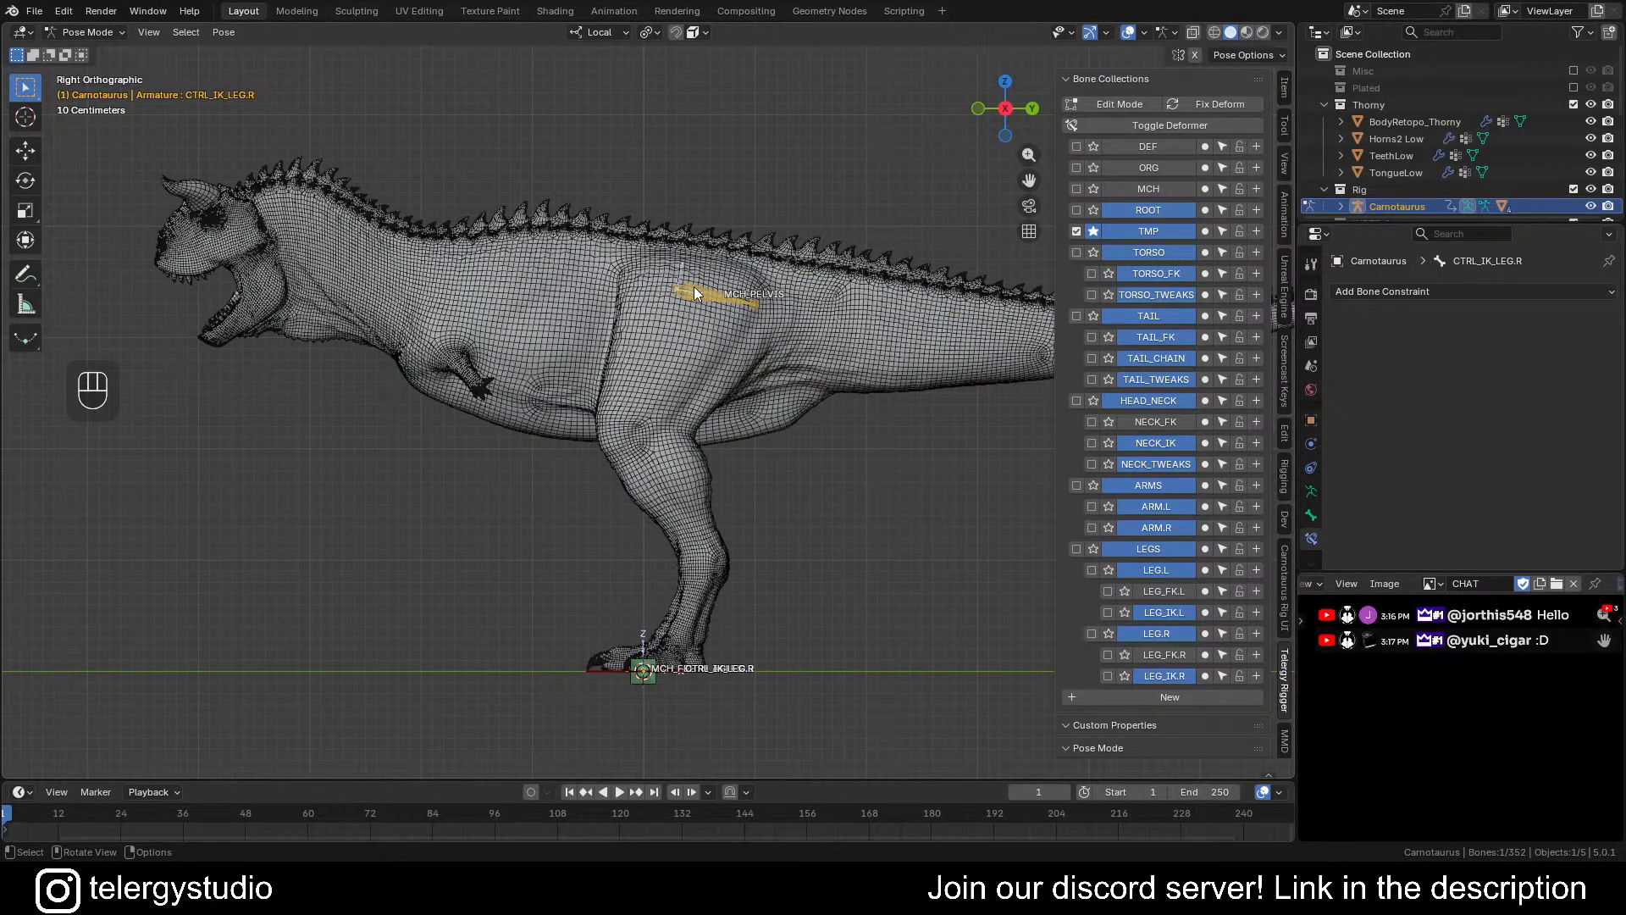
In the MCH_PELVIS bone's Transformation constraint, set the Map To rotation's X maximum to 0° and its Y Source Axis to Z
left_click(720, 302)
scroll(1413, 418, "down", 5)
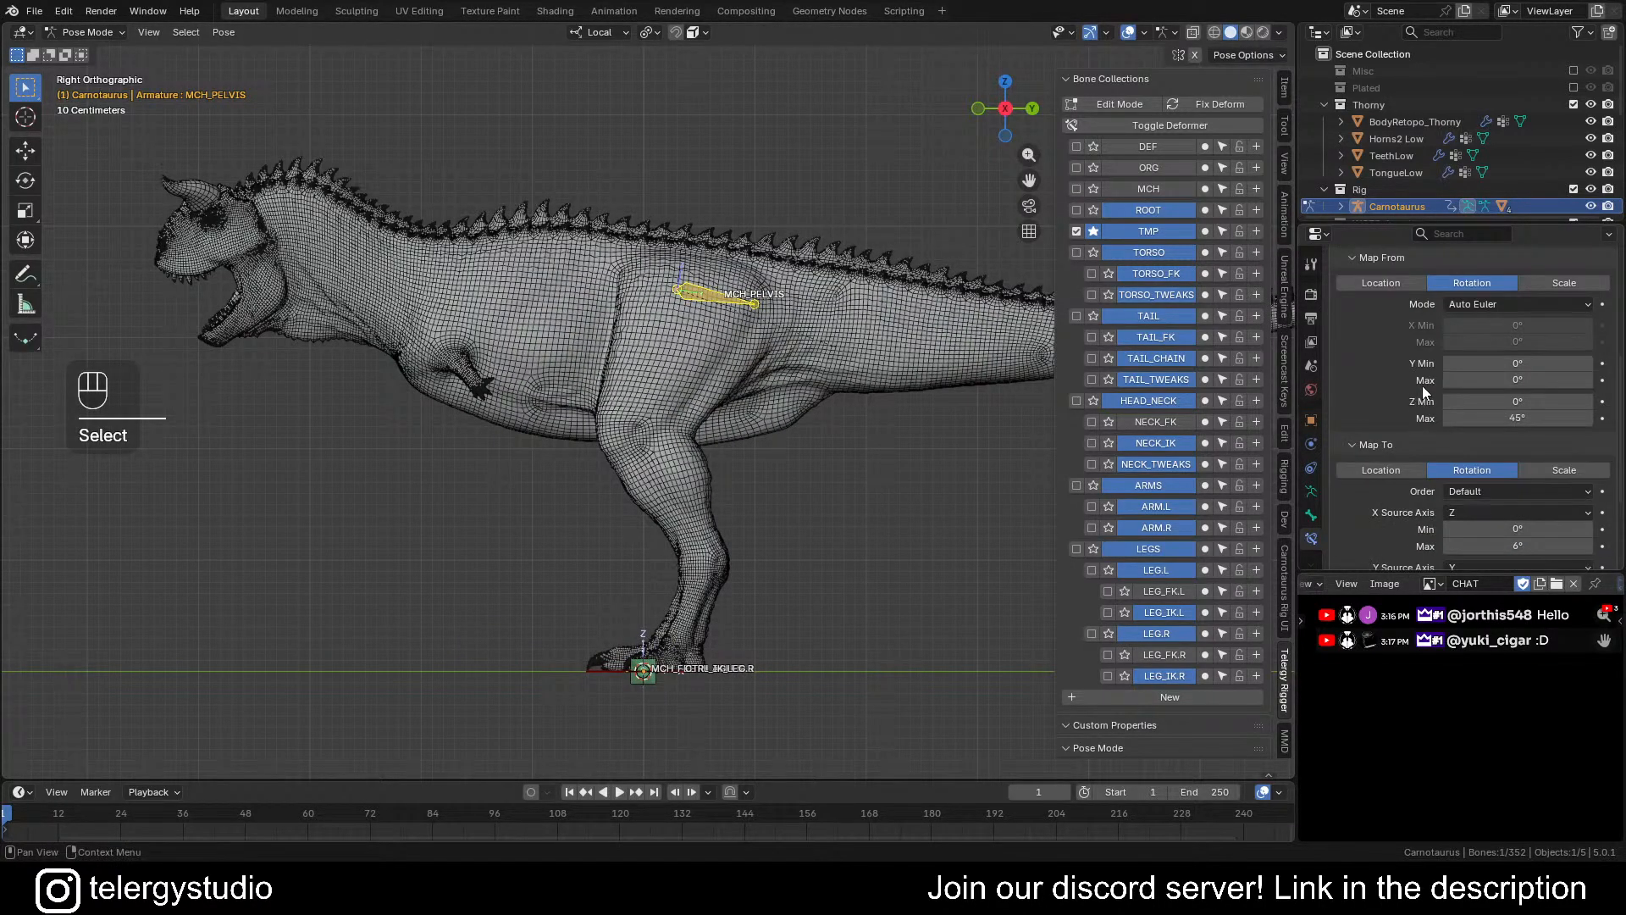
scroll(1422, 384, "down", 4)
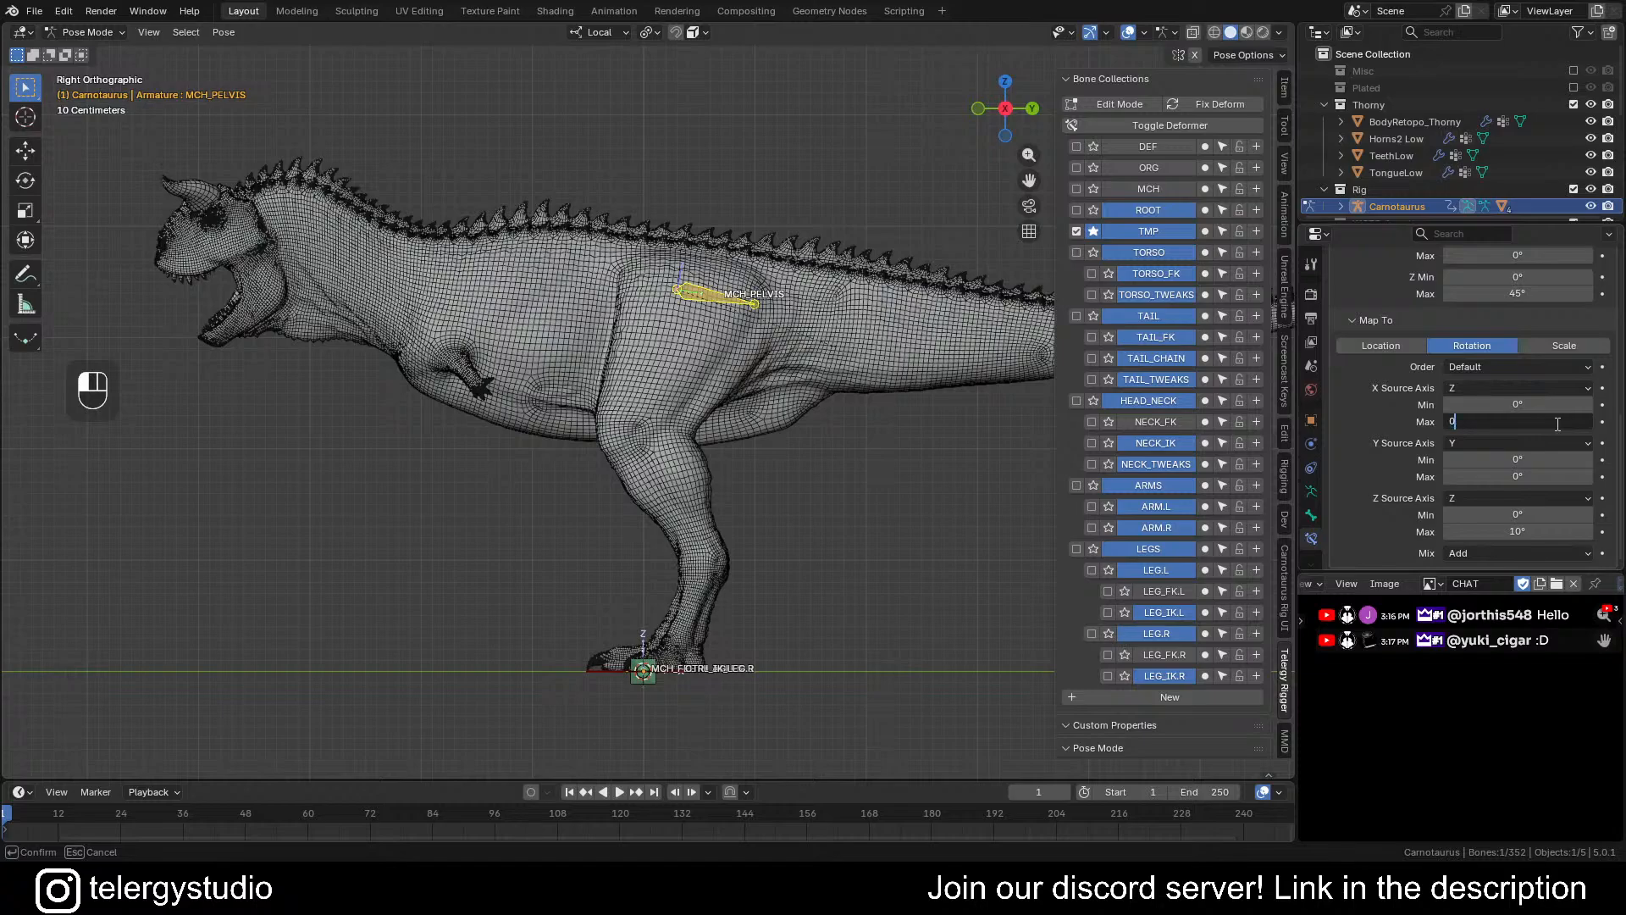
left_click(1461, 445)
left_click(1469, 494)
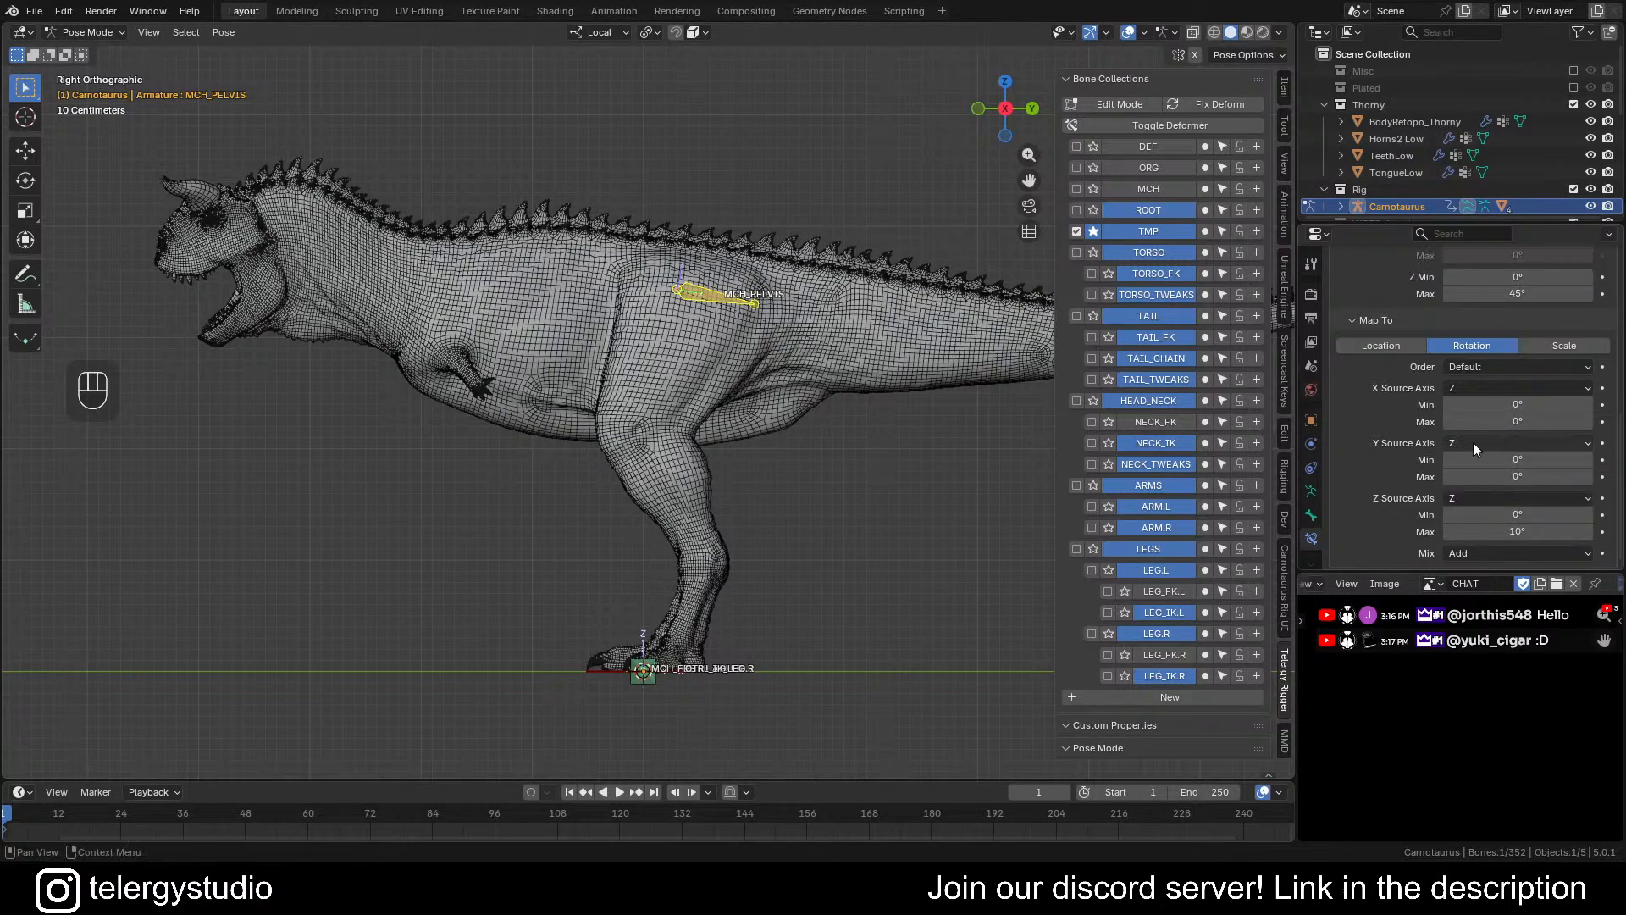
Move the CTRL_IK_LEG.L control forward about 1.2 m along its local Y axis in the right side view
middle_click_drag(704, 333, 674, 343, "shift")
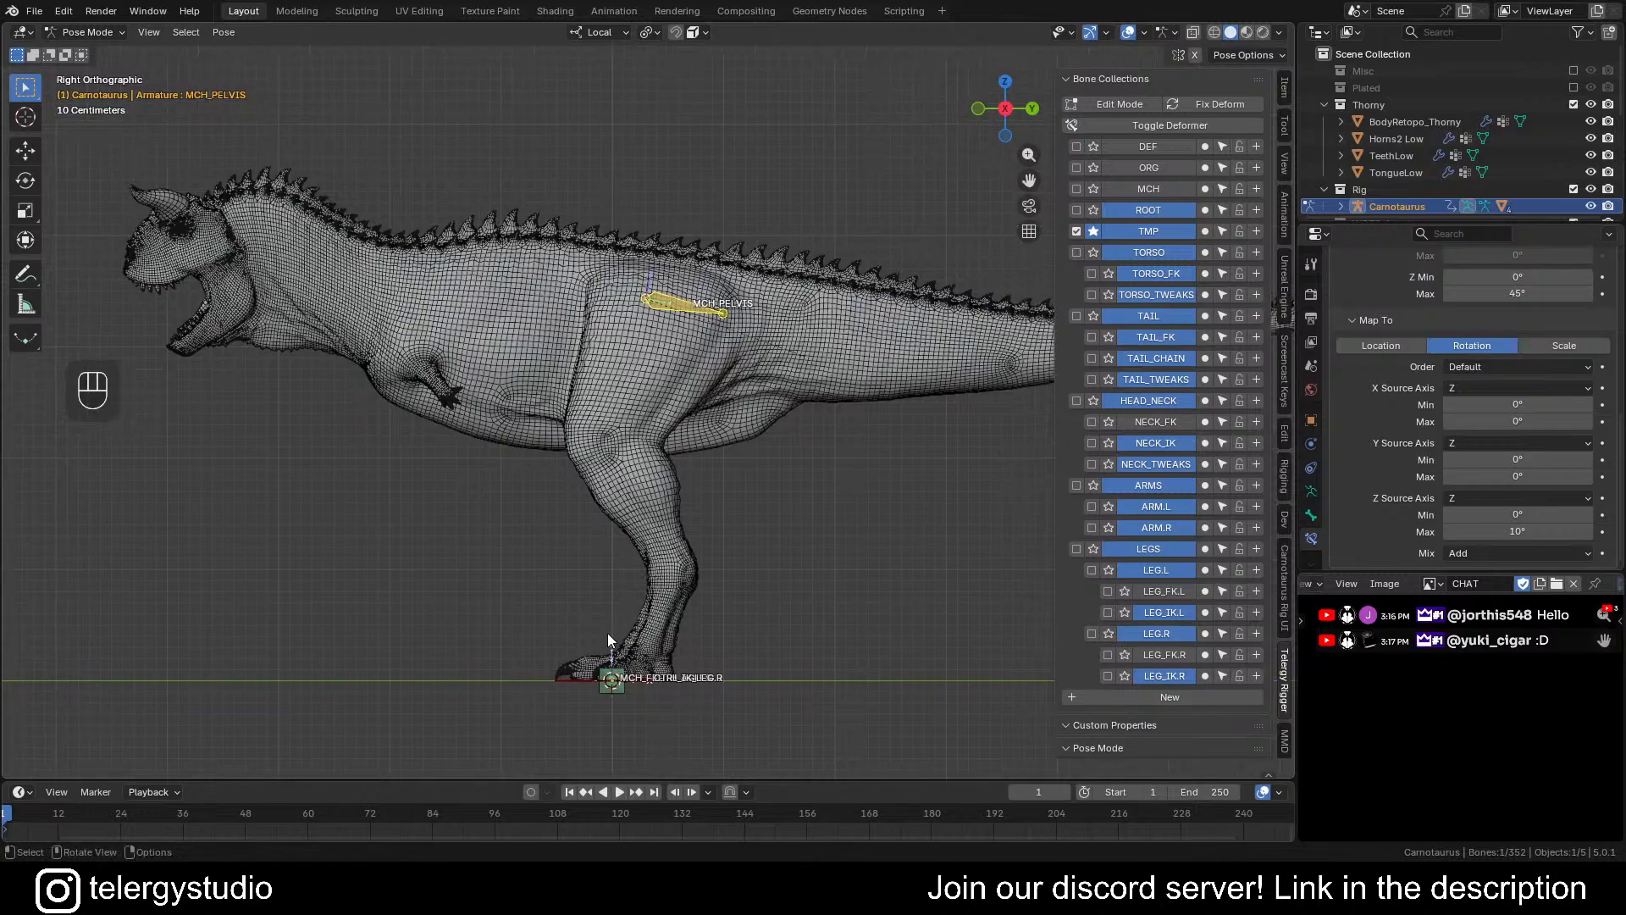
middle_click_drag(603, 656, 587, 720)
left_click(587, 713)
middle_click_drag(745, 629, 739, 610, "alt")
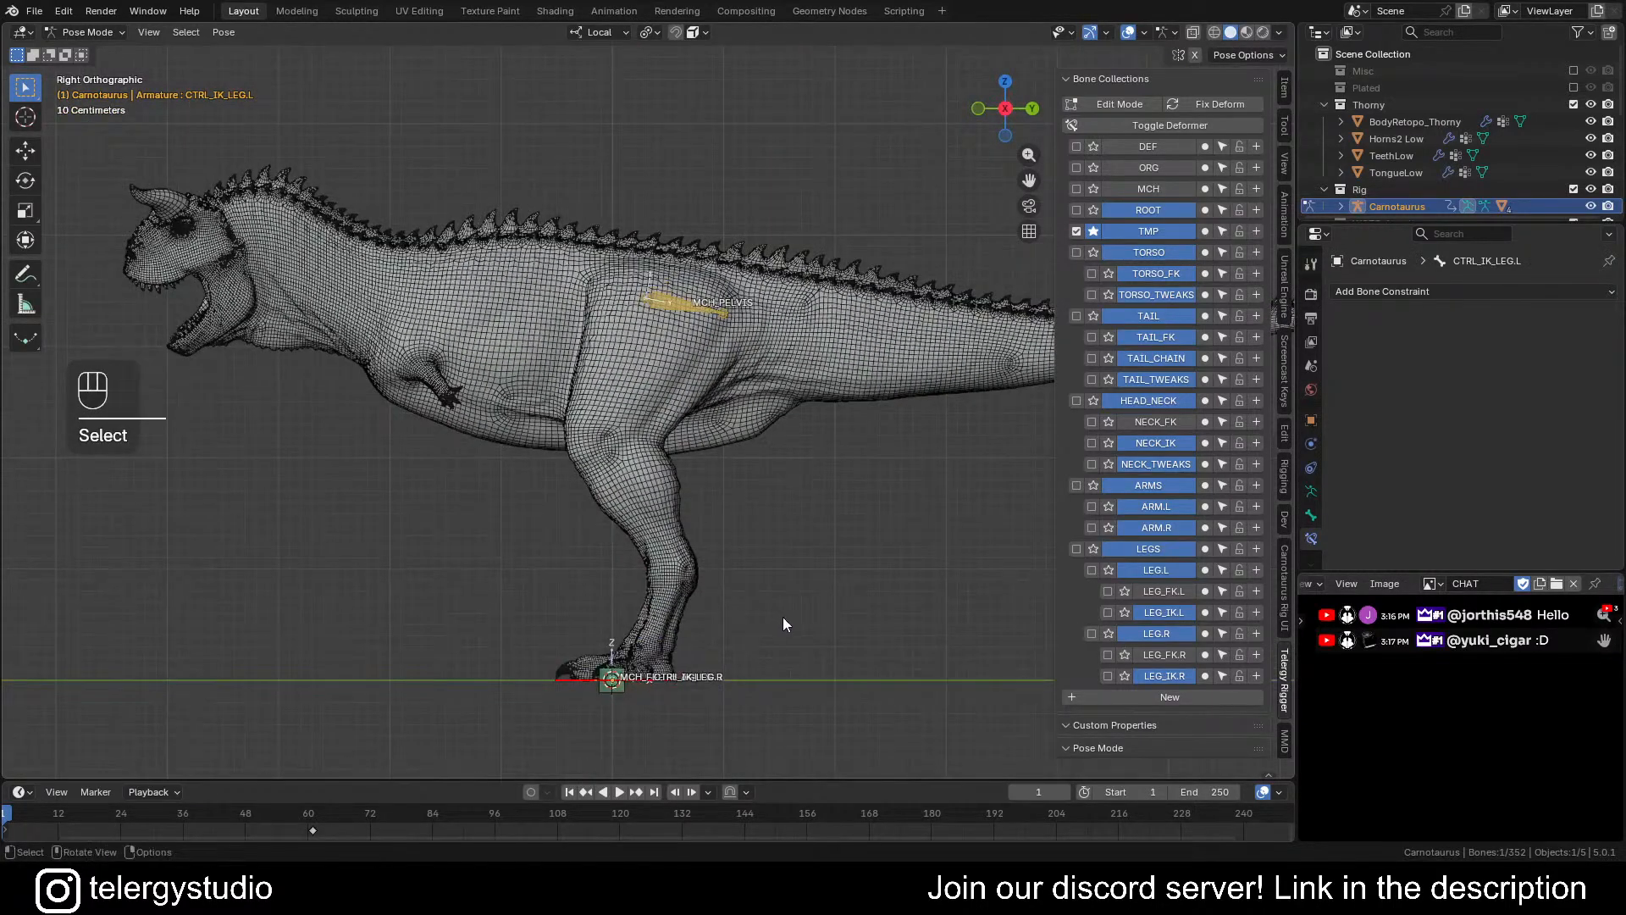
key("g")
key("y")
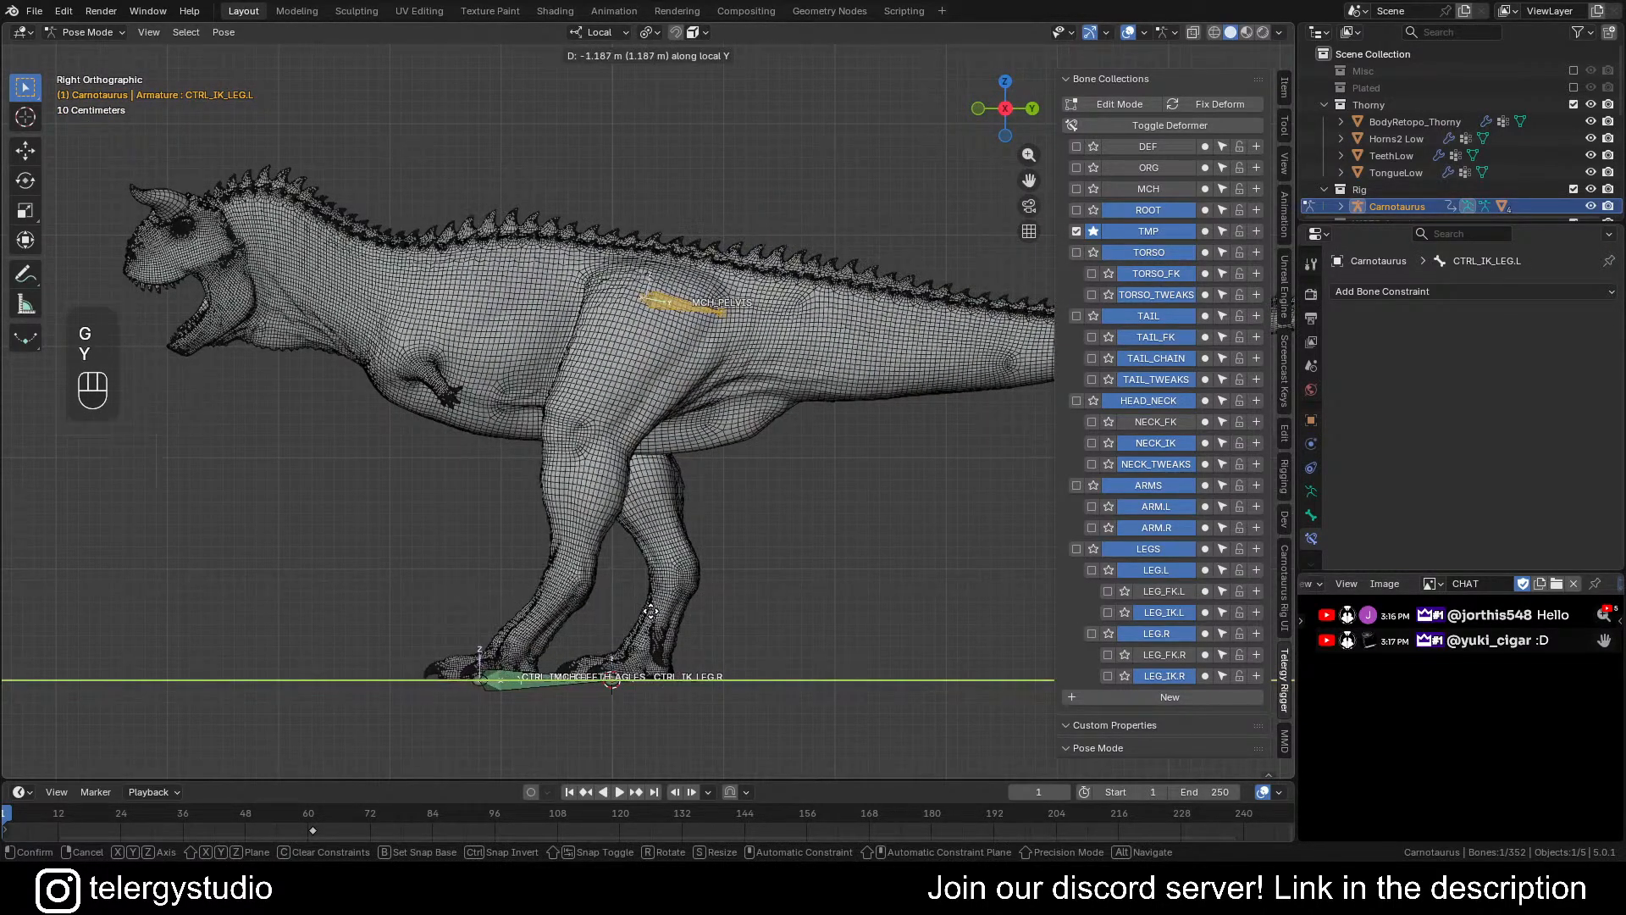
left_click(654, 609)
Examine the pelvis from behind and test its roll with a temporary rotation of MCH_PELVIS about its local Y axis
middle_click_drag(653, 608, 837, 476)
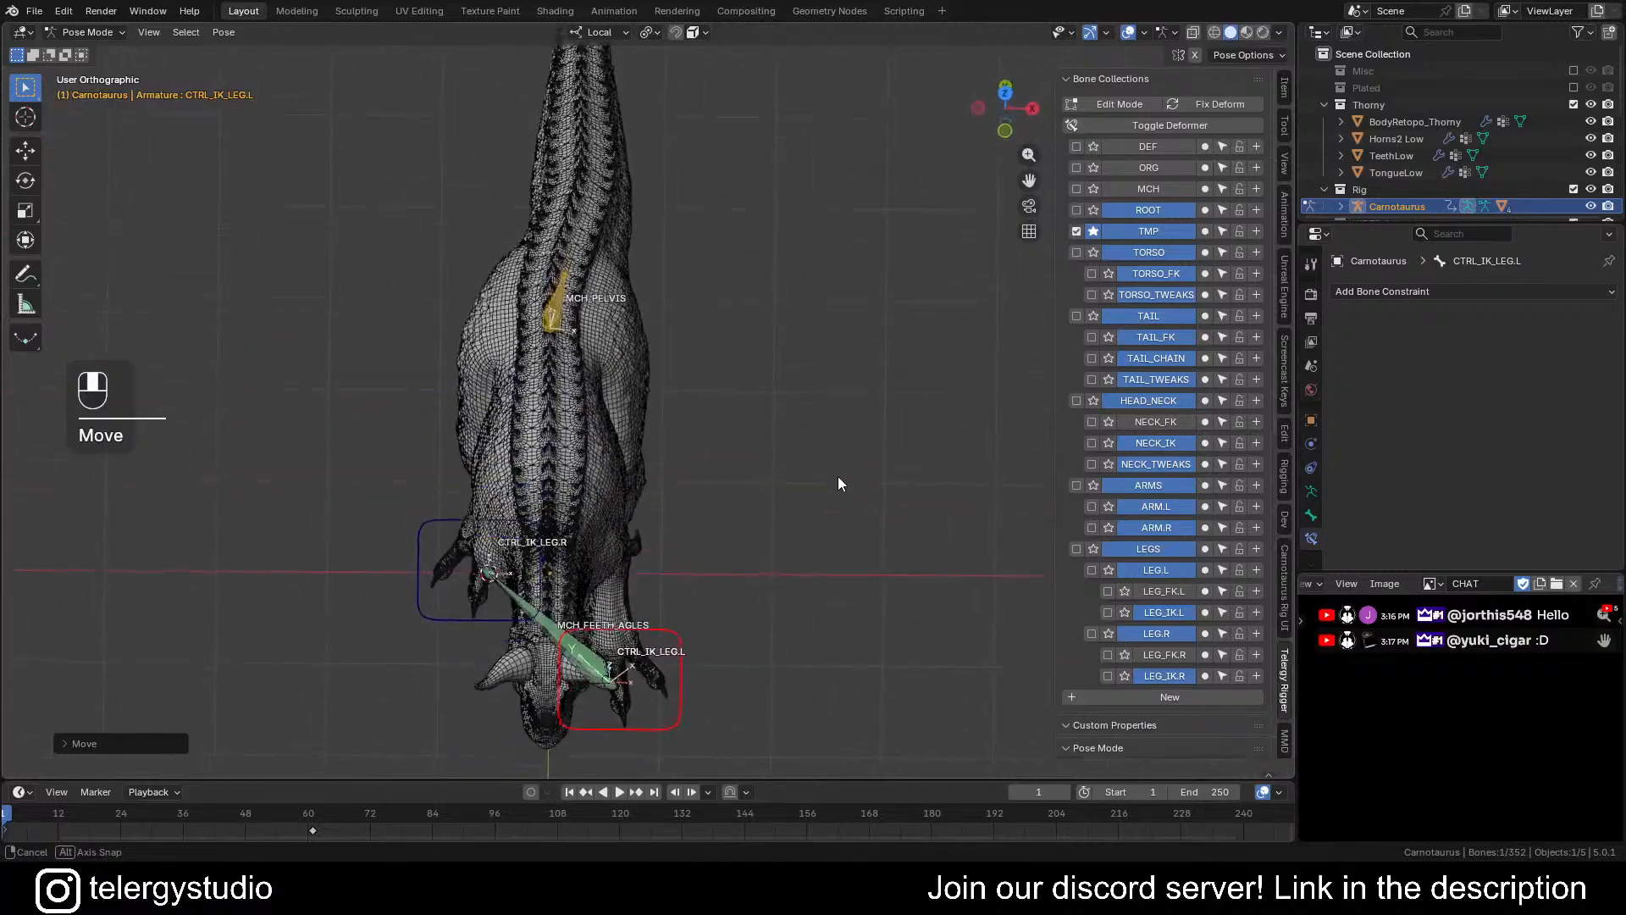
middle_click_drag(698, 374, 217, 240)
middle_click_drag(549, 293, 633, 363)
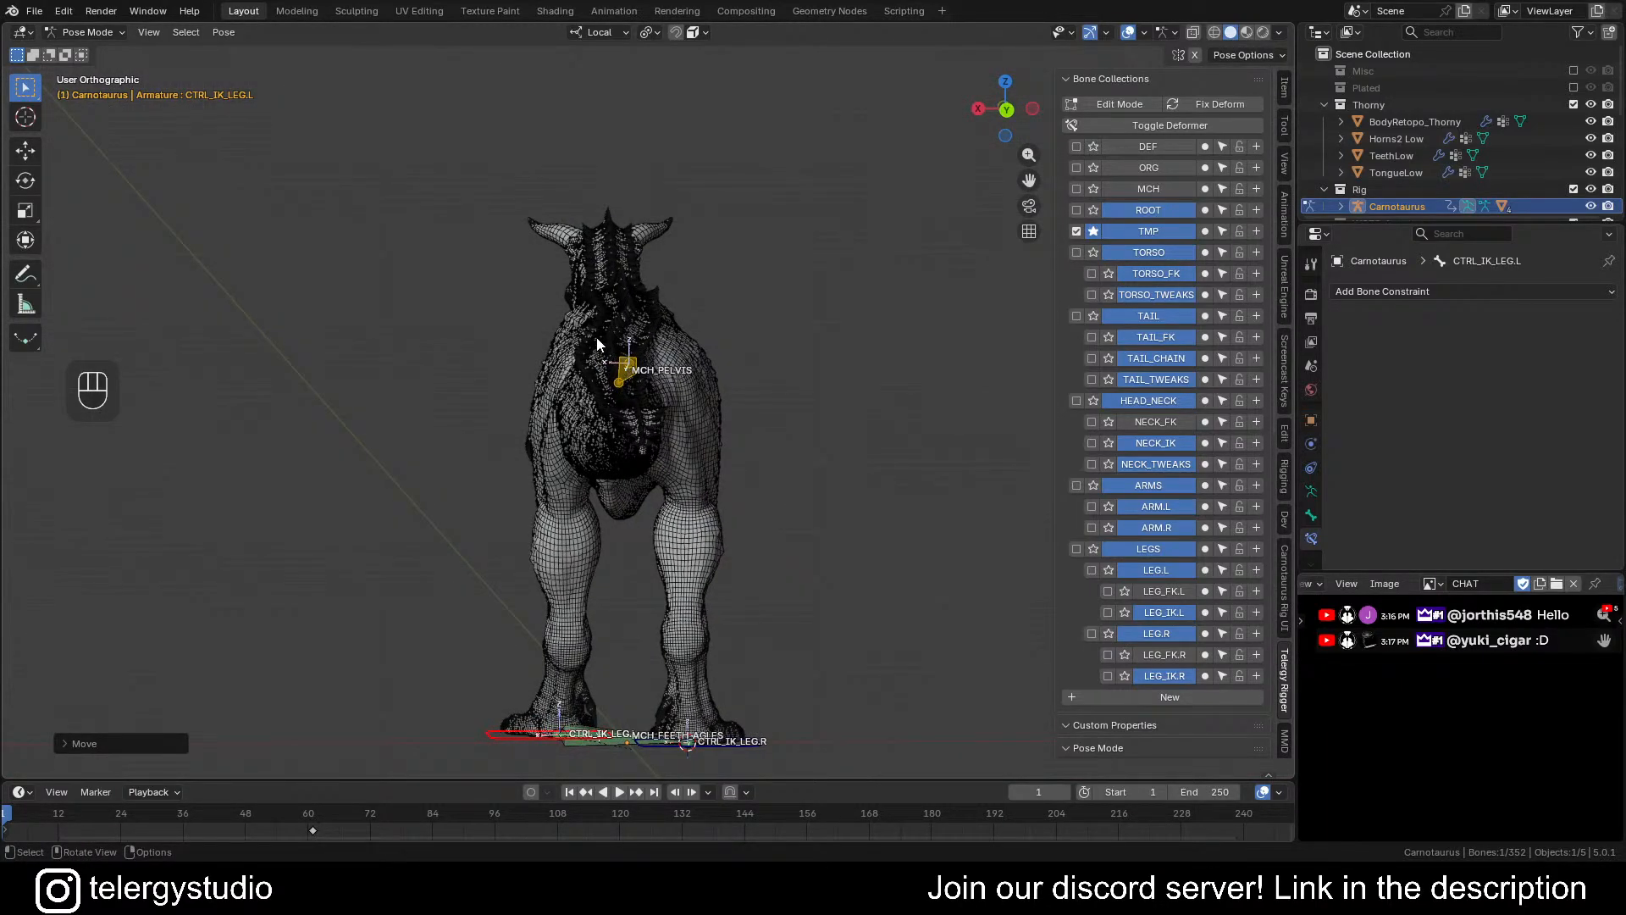
key("r")
right_click(700, 338)
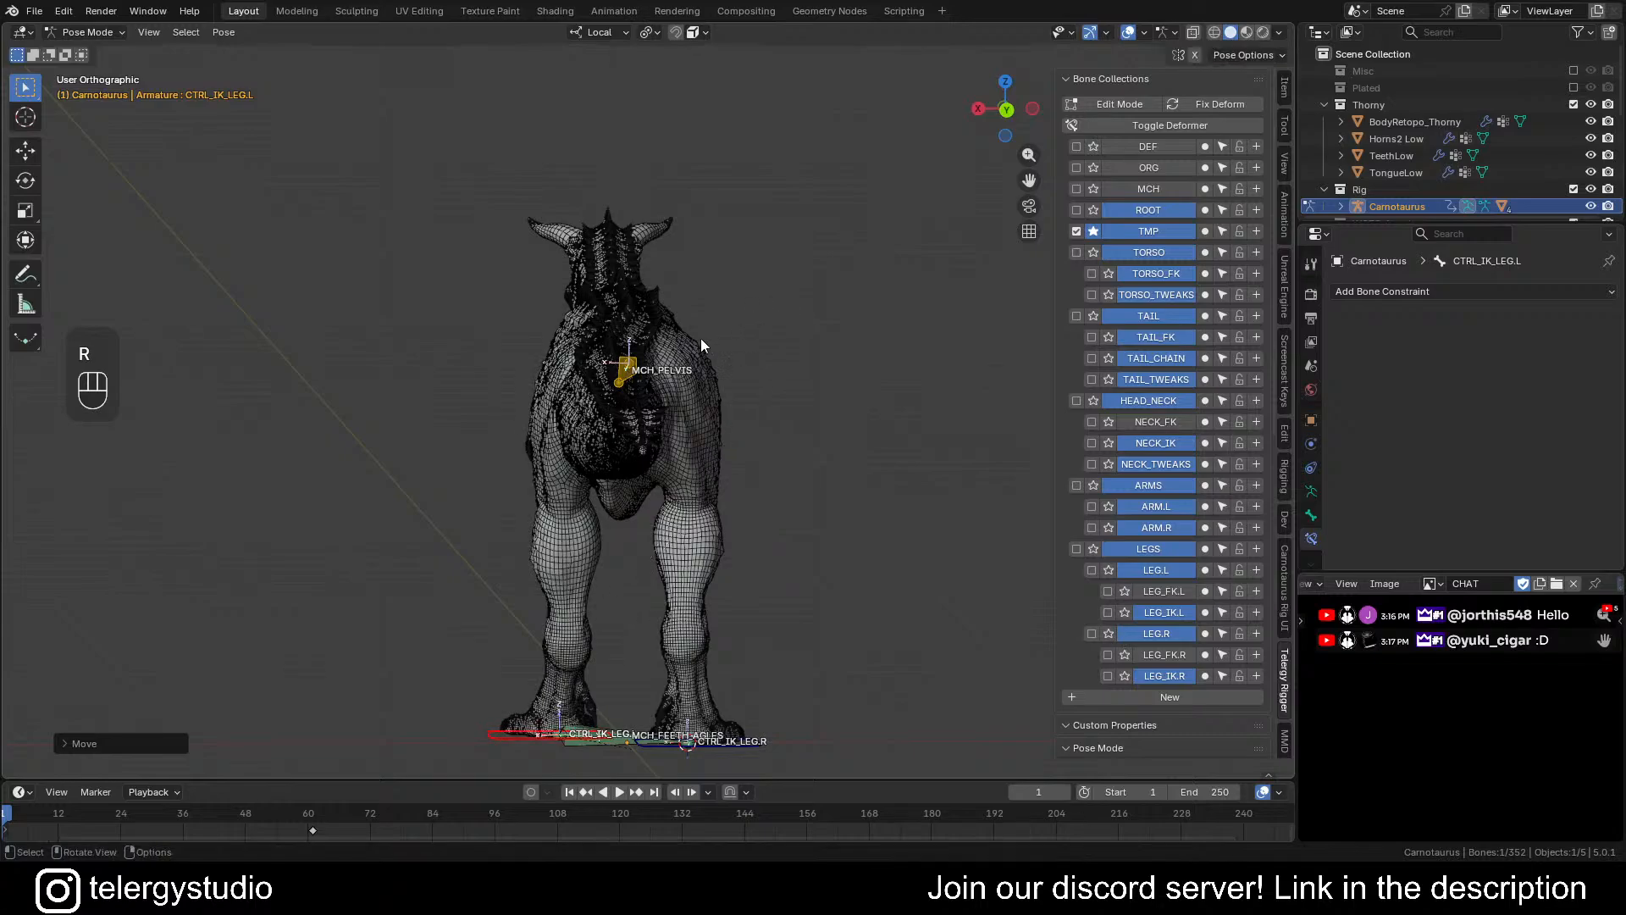
left_click(619, 373)
key("r")
key("y")
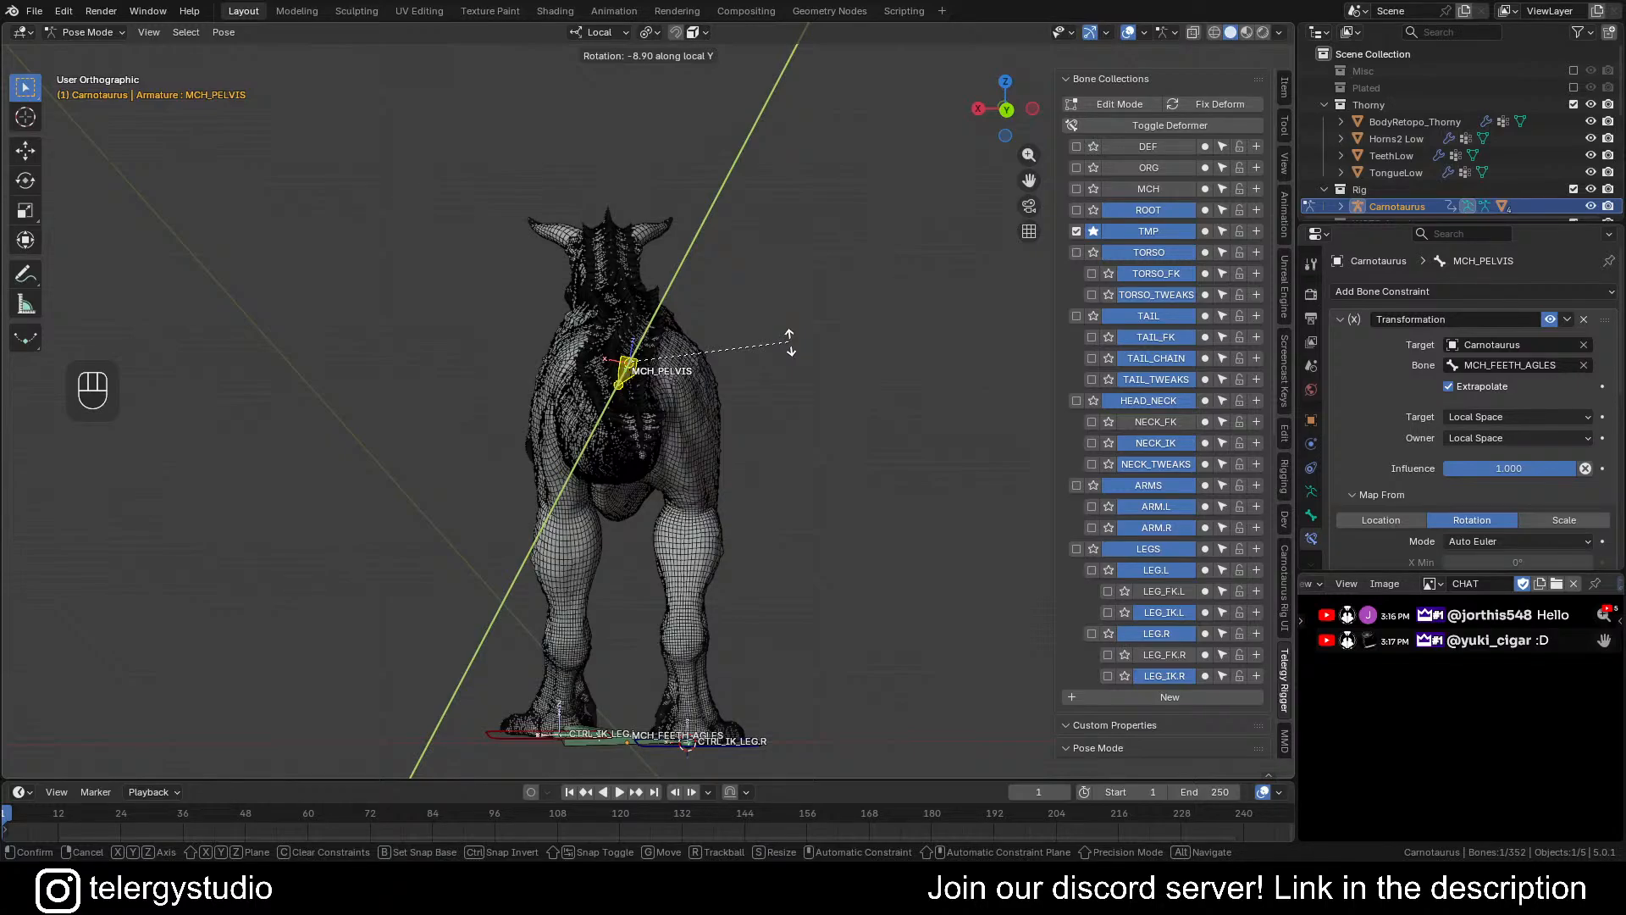
right_click(790, 342)
Set the Map To rotation's Y maximum to 5° in the MCH_PELVIS bone's Transformation constraint
scroll(624, 353, "down", 2)
middle_click_drag(617, 352, 522, 381)
scroll(370, 516, "up", 4)
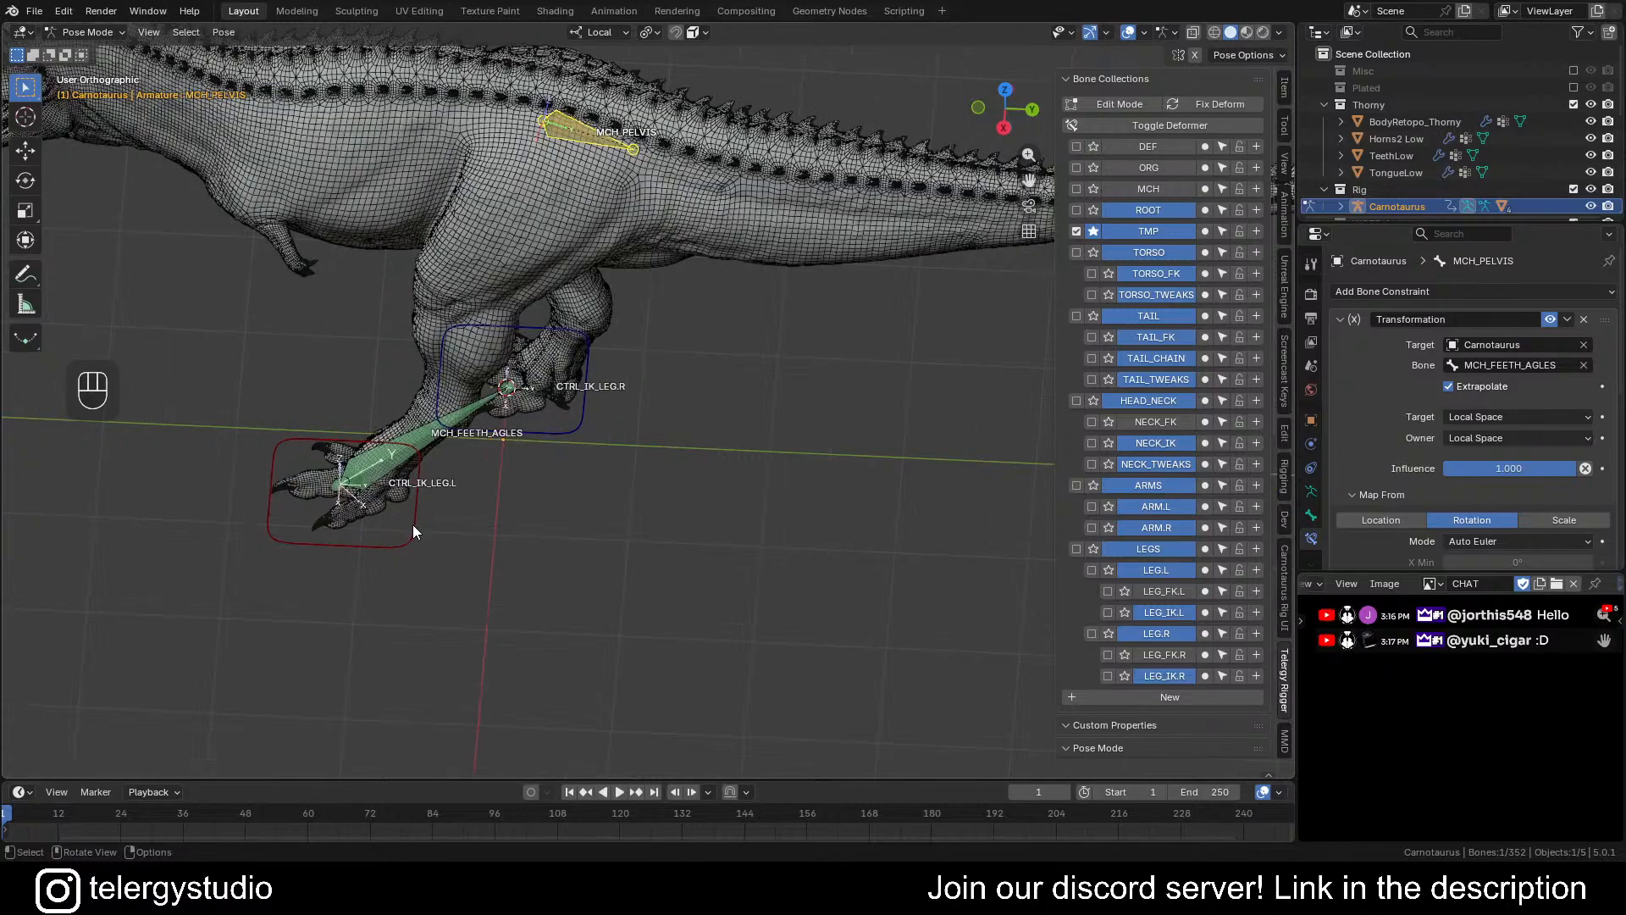
left_click(414, 525)
left_click(571, 135)
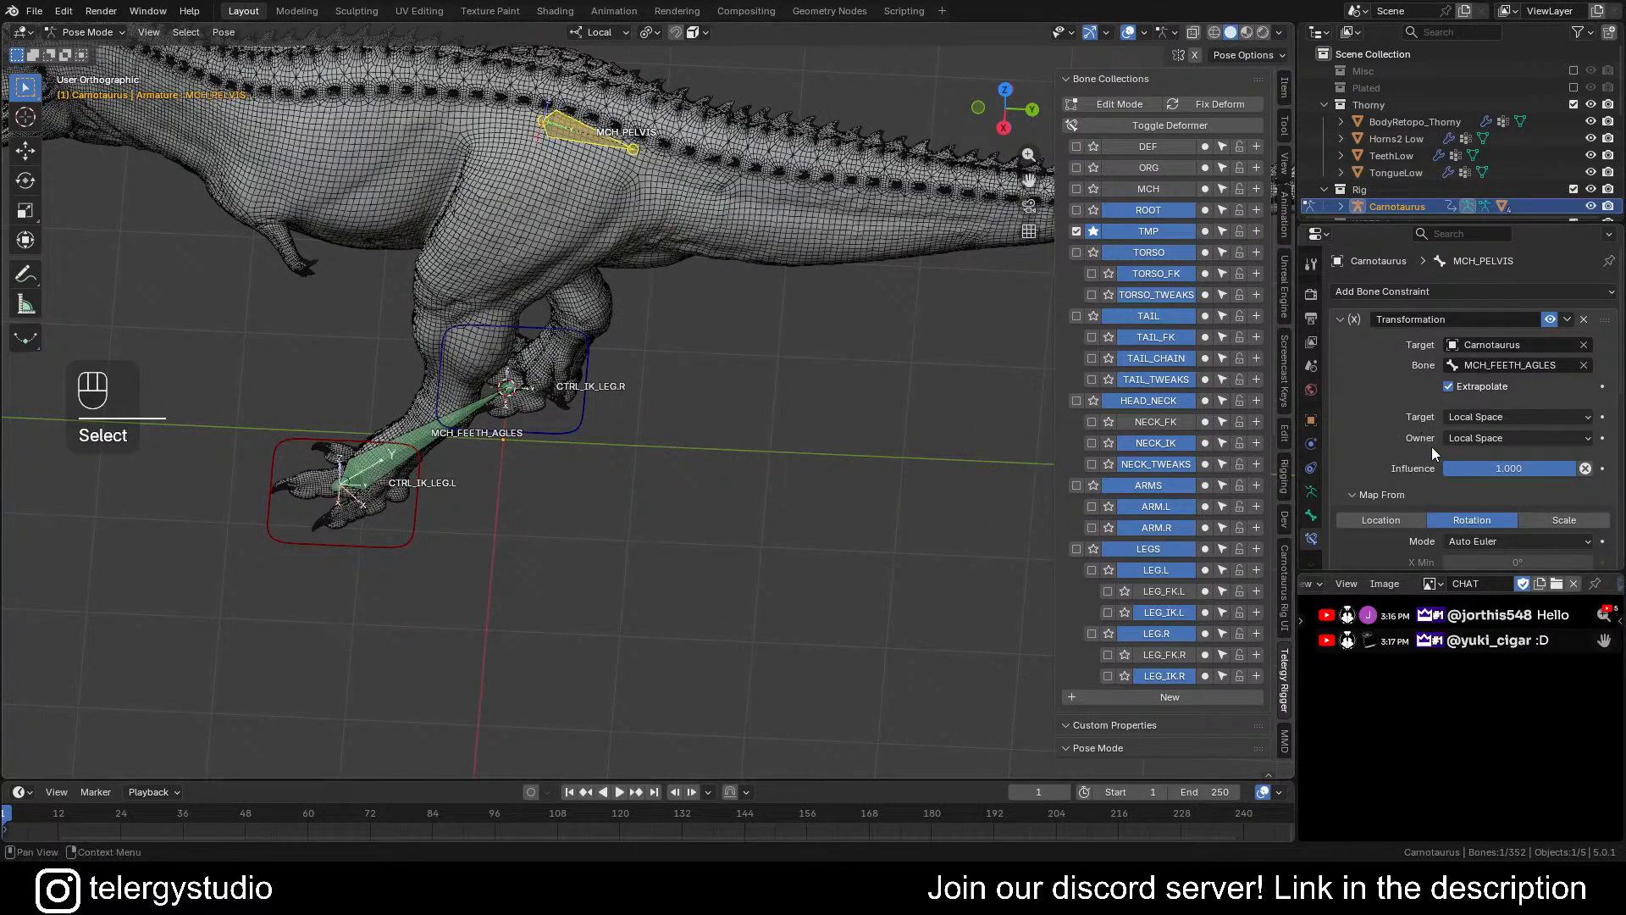
scroll(1431, 446, "down", 8)
middle_click_drag(643, 305, 656, 250)
middle_click_drag(715, 132, 729, 521, "shift")
middle_click_drag(677, 432, 625, 410)
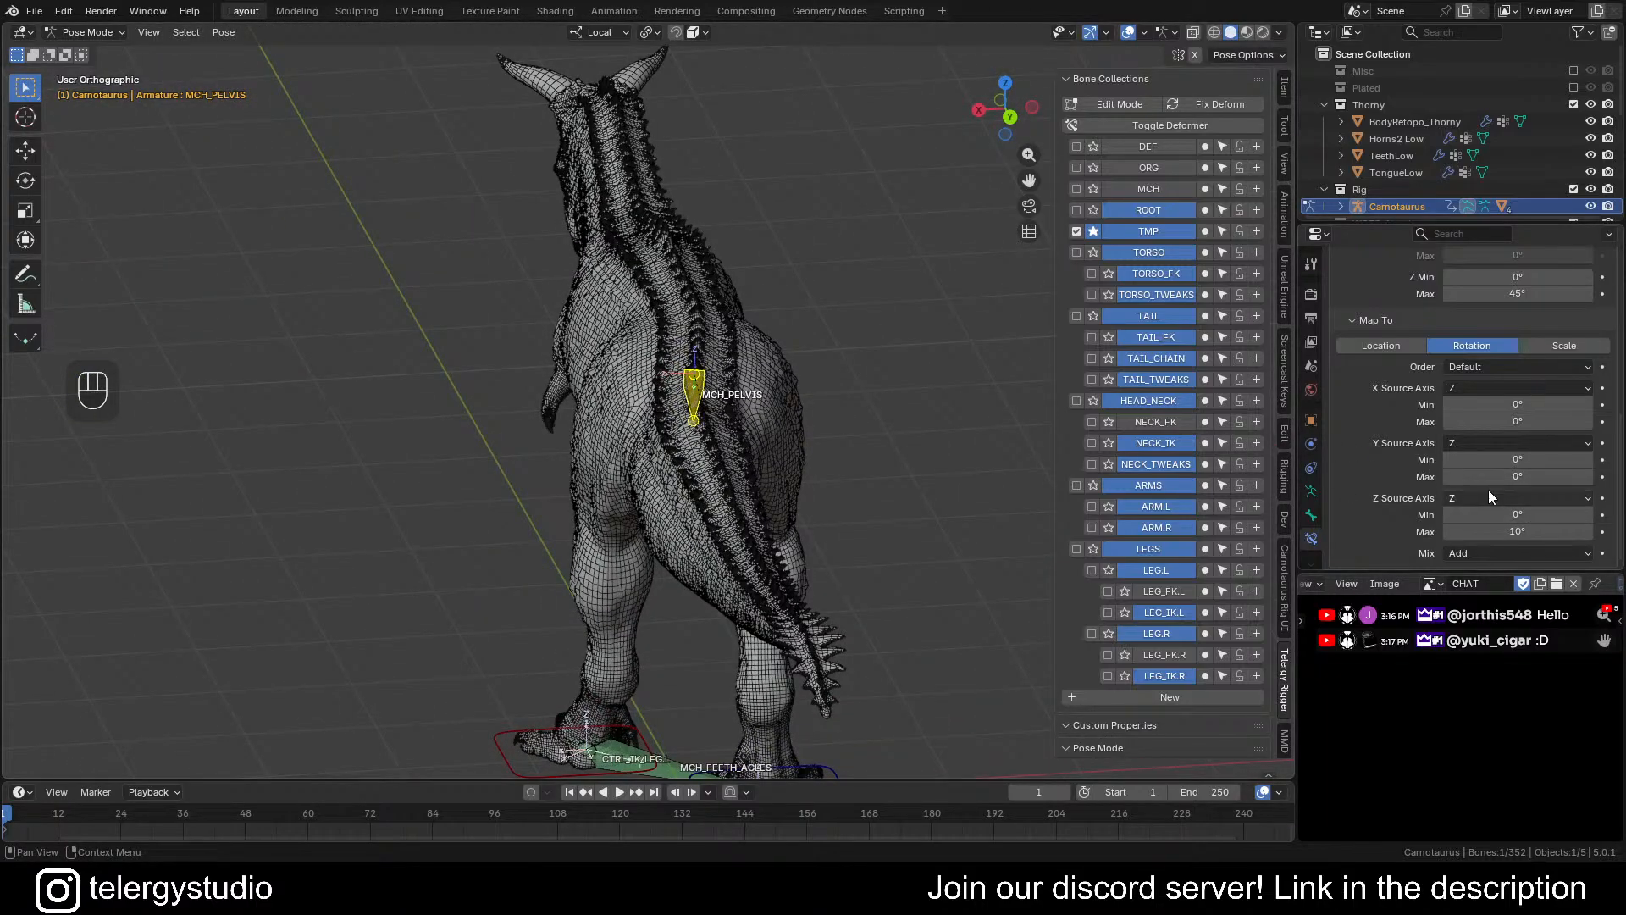
left_click_drag(1479, 476, 1524, 476, "shift")
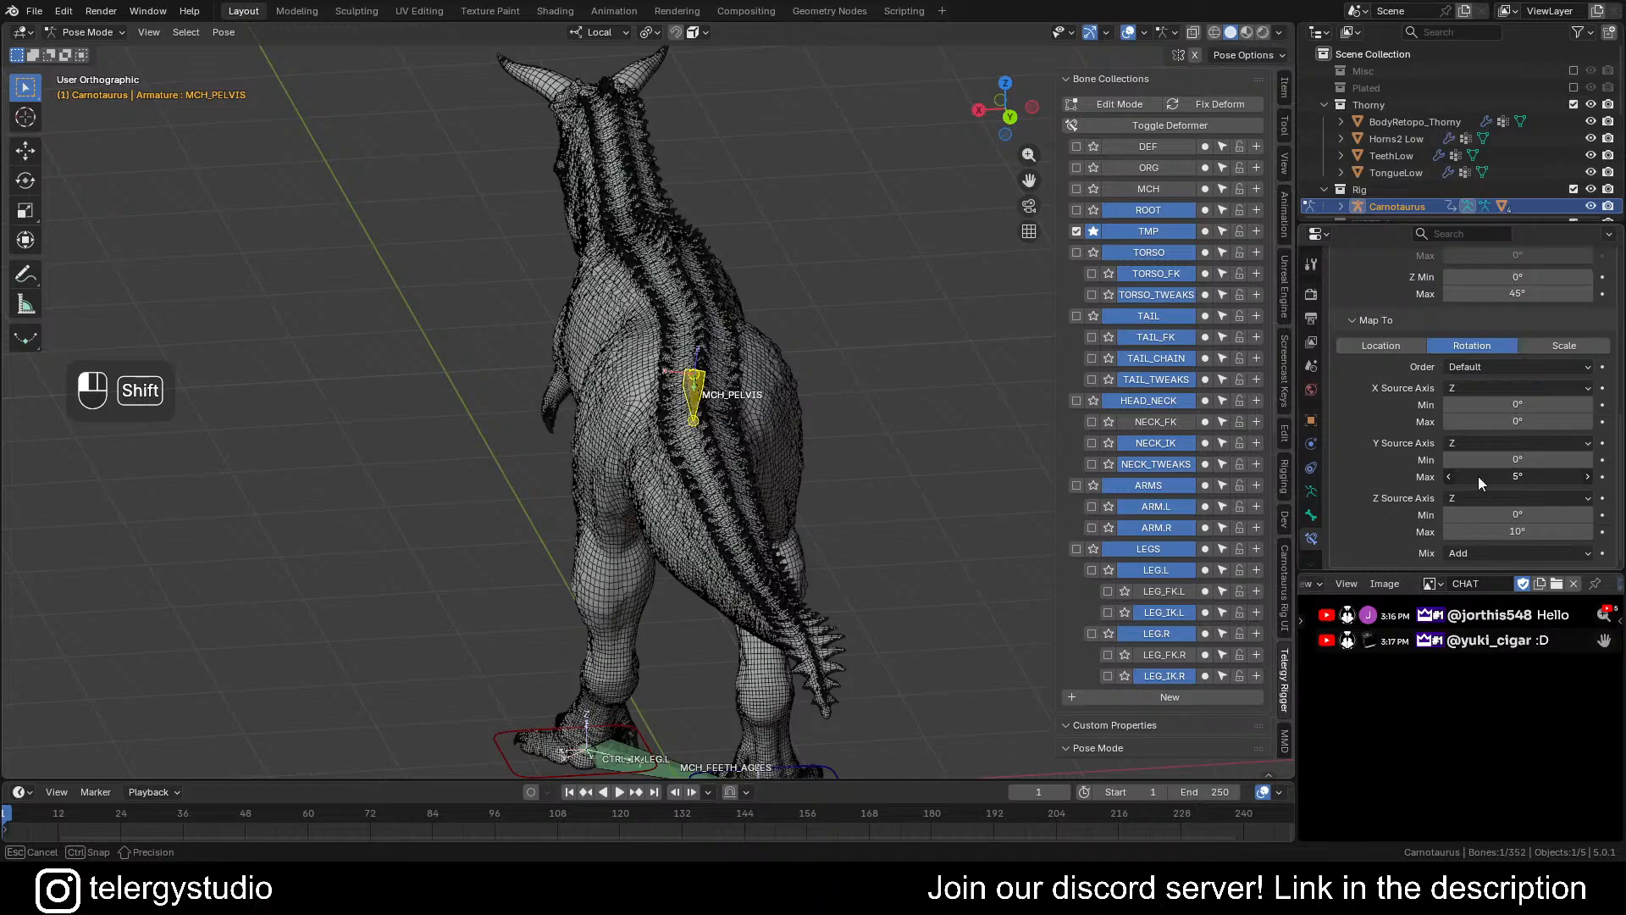
Clear the CTRL_IK_LEG.L control's location and test the pelvis roll with a temporary free move of the foot in the right side view
middle_click_drag(1050, 373, 852, 520)
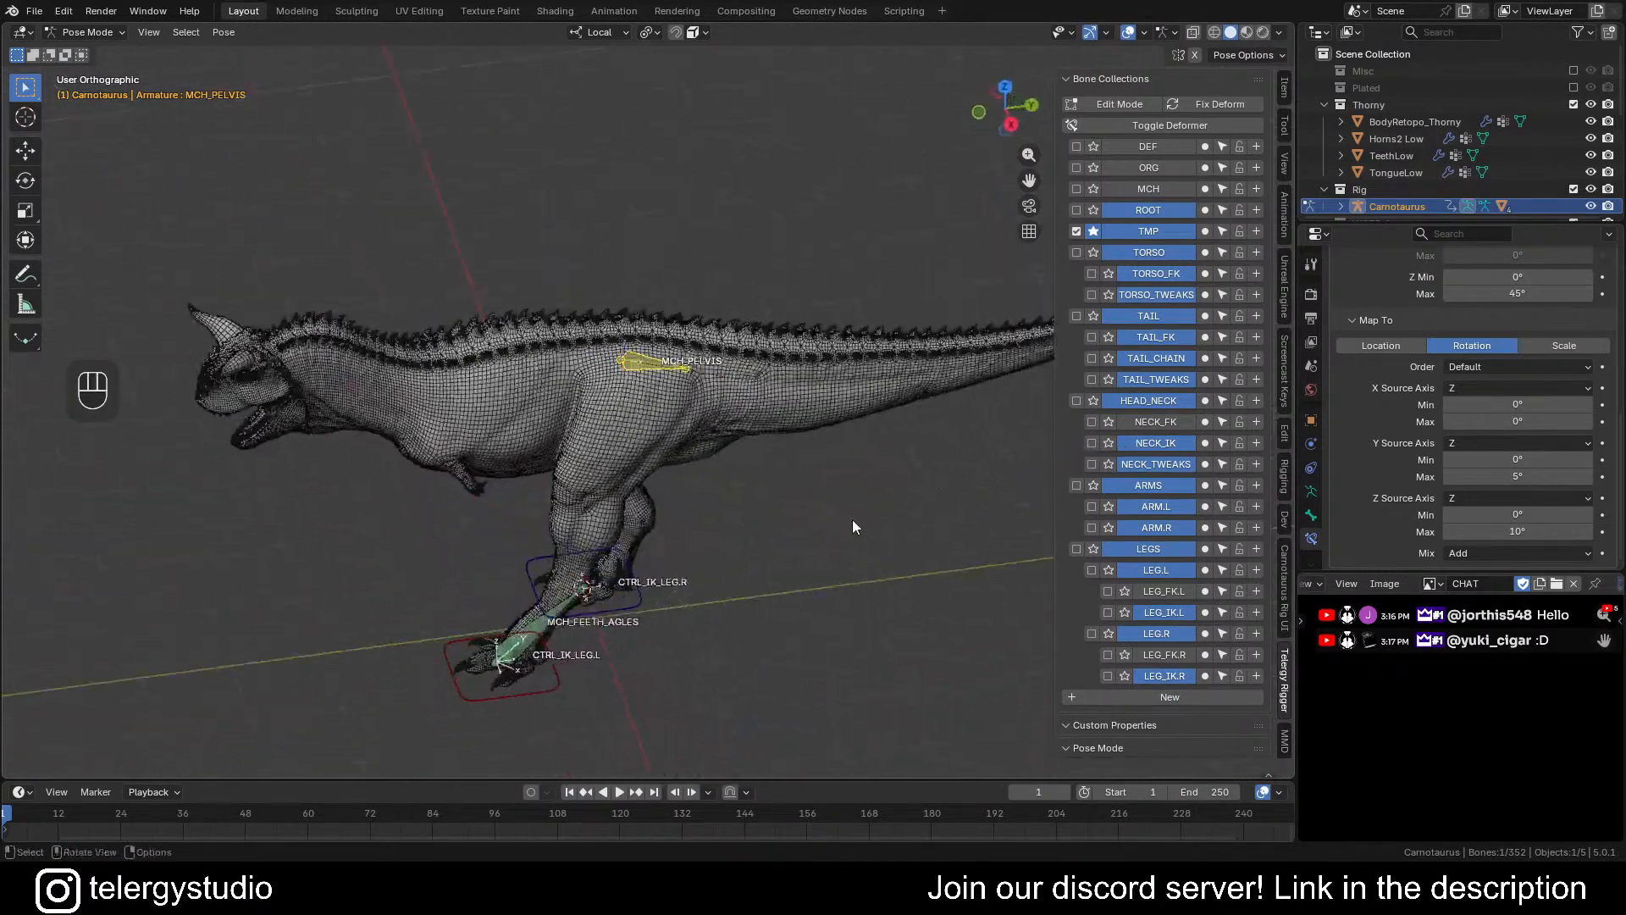
left_click(539, 705)
key("alt+g")
middle_click_drag(706, 658, 652, 449, "alt")
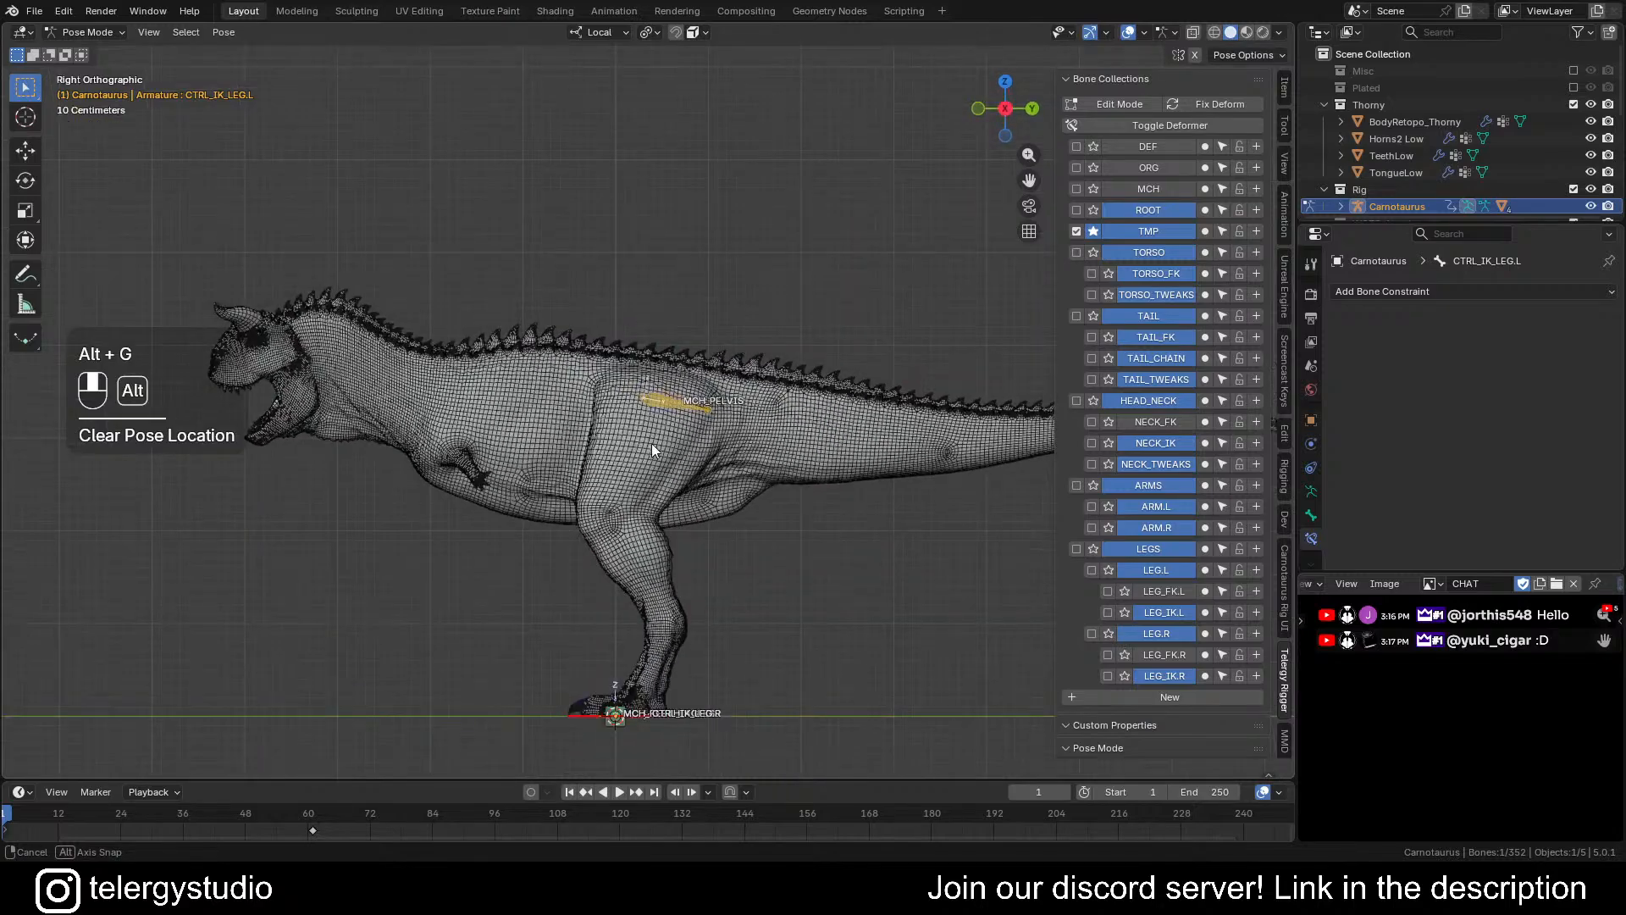
key("g")
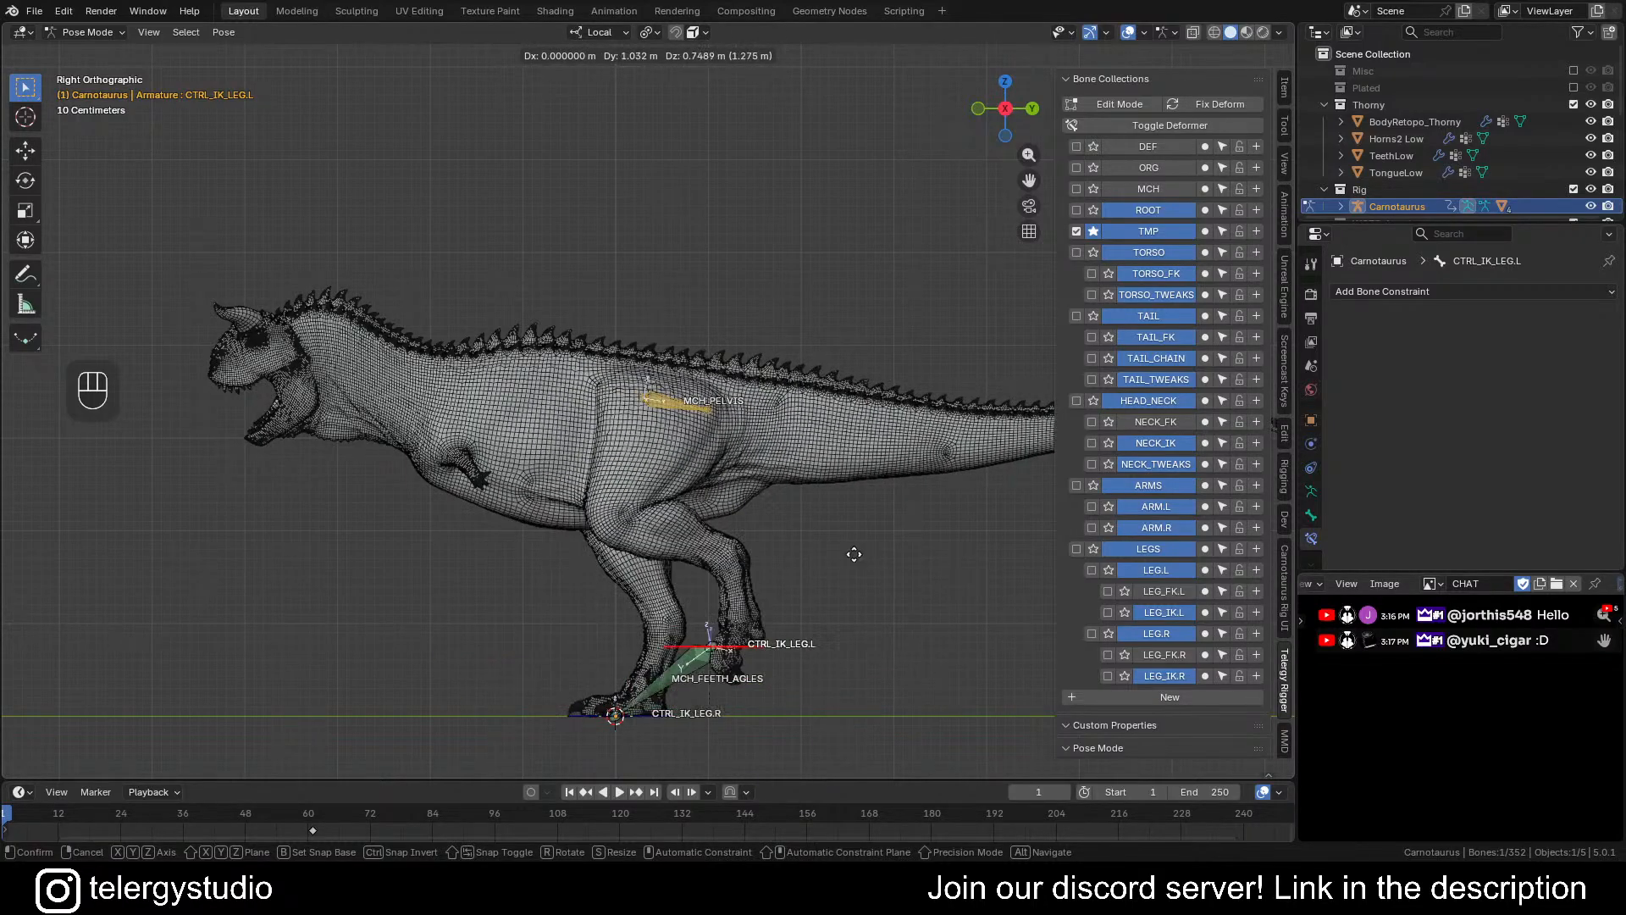
right_click(827, 546)
Examine the MCH_FEETH_AGLES bone between the feet and its Stretch To constraint settings
scroll(700, 381, "down", 2)
scroll(654, 476, "up", 1)
middle_click_drag(691, 374, 729, 370, "shift")
scroll(654, 476, "up", 2)
scroll(721, 390, "down", 2)
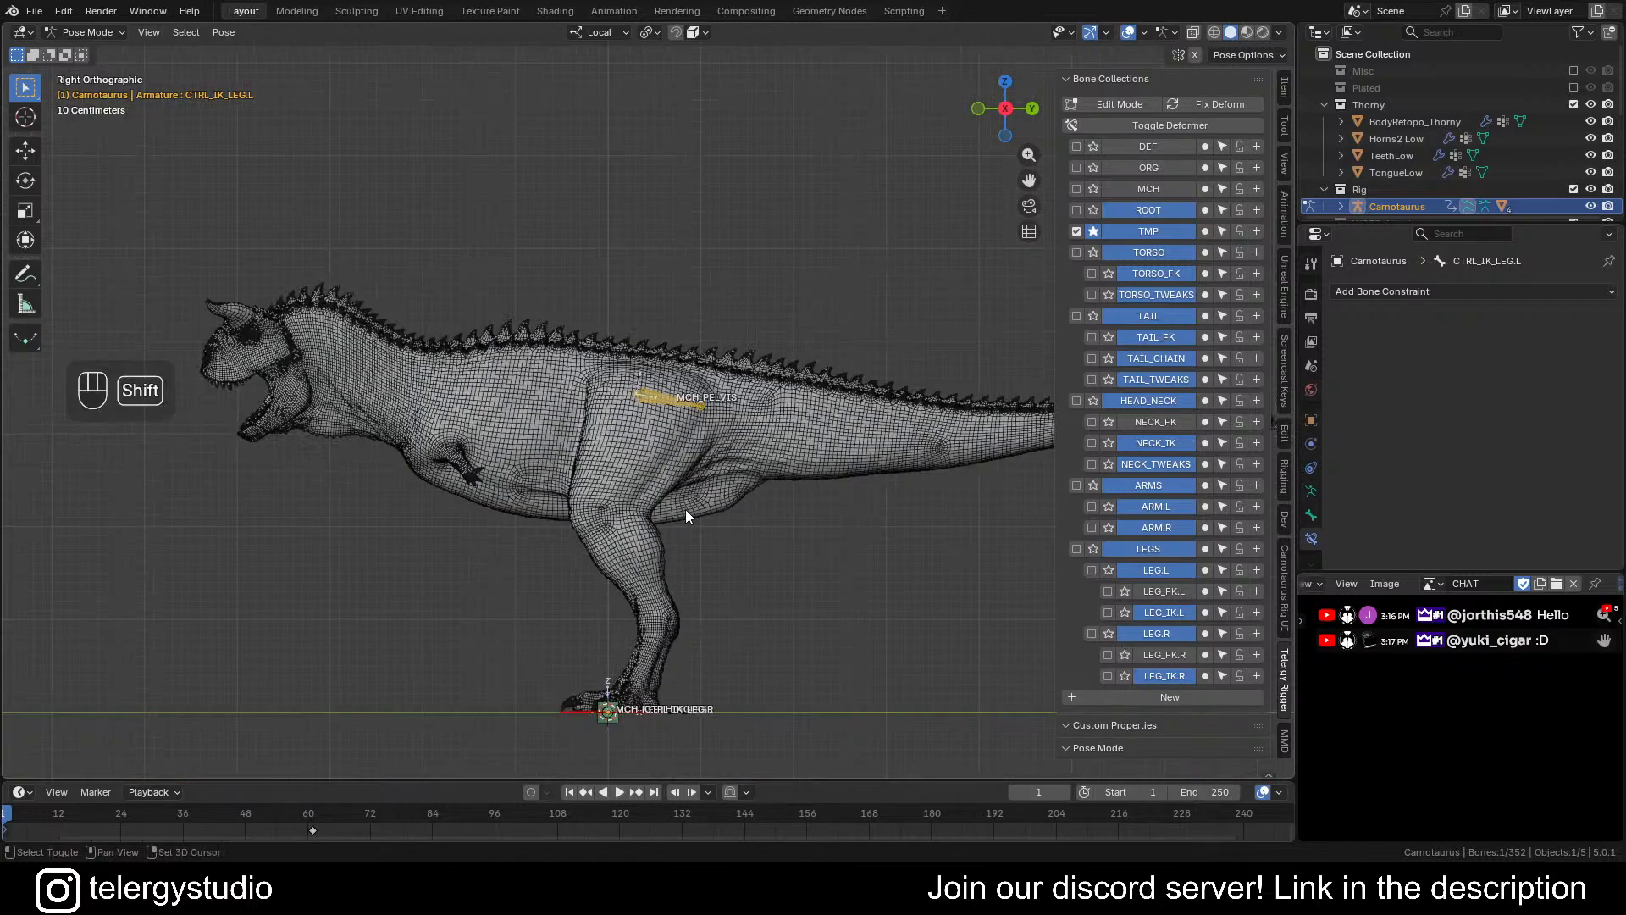
middle_click_drag(685, 509, 670, 445, "shift")
middle_click_drag(671, 445, 742, 602)
scroll(742, 602, "up", 3)
left_click(561, 648)
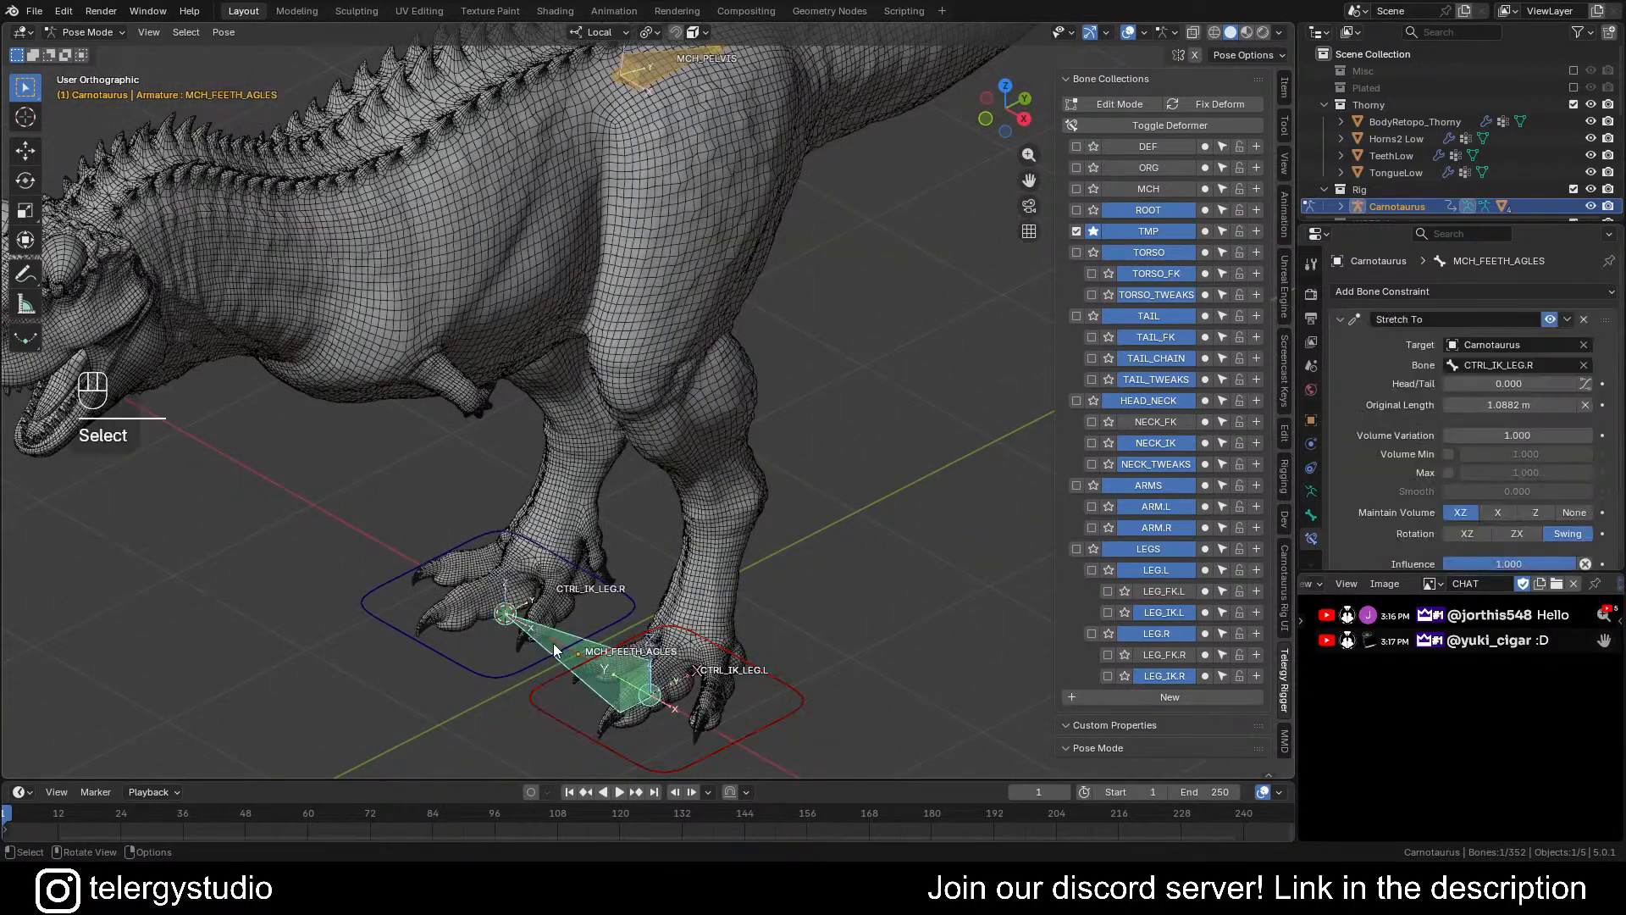
scroll(676, 440, "down", 3)
middle_click_drag(676, 441, 610, 494, "shift")
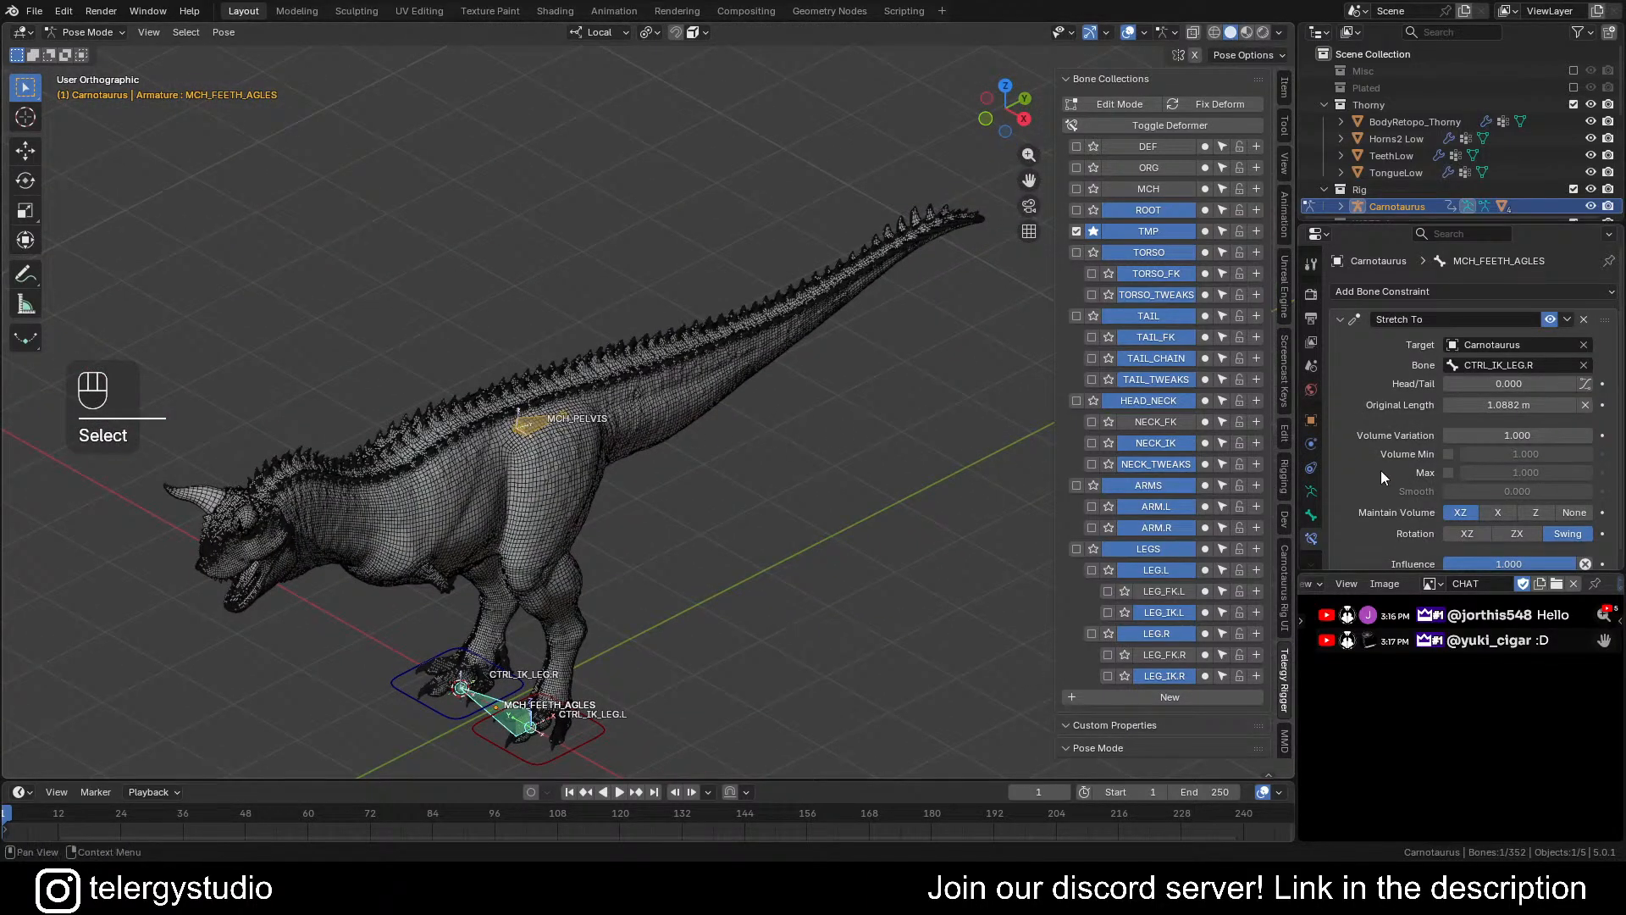
middle_click_drag(617, 555, 695, 468, "shift")
scroll(617, 327, "up", 3)
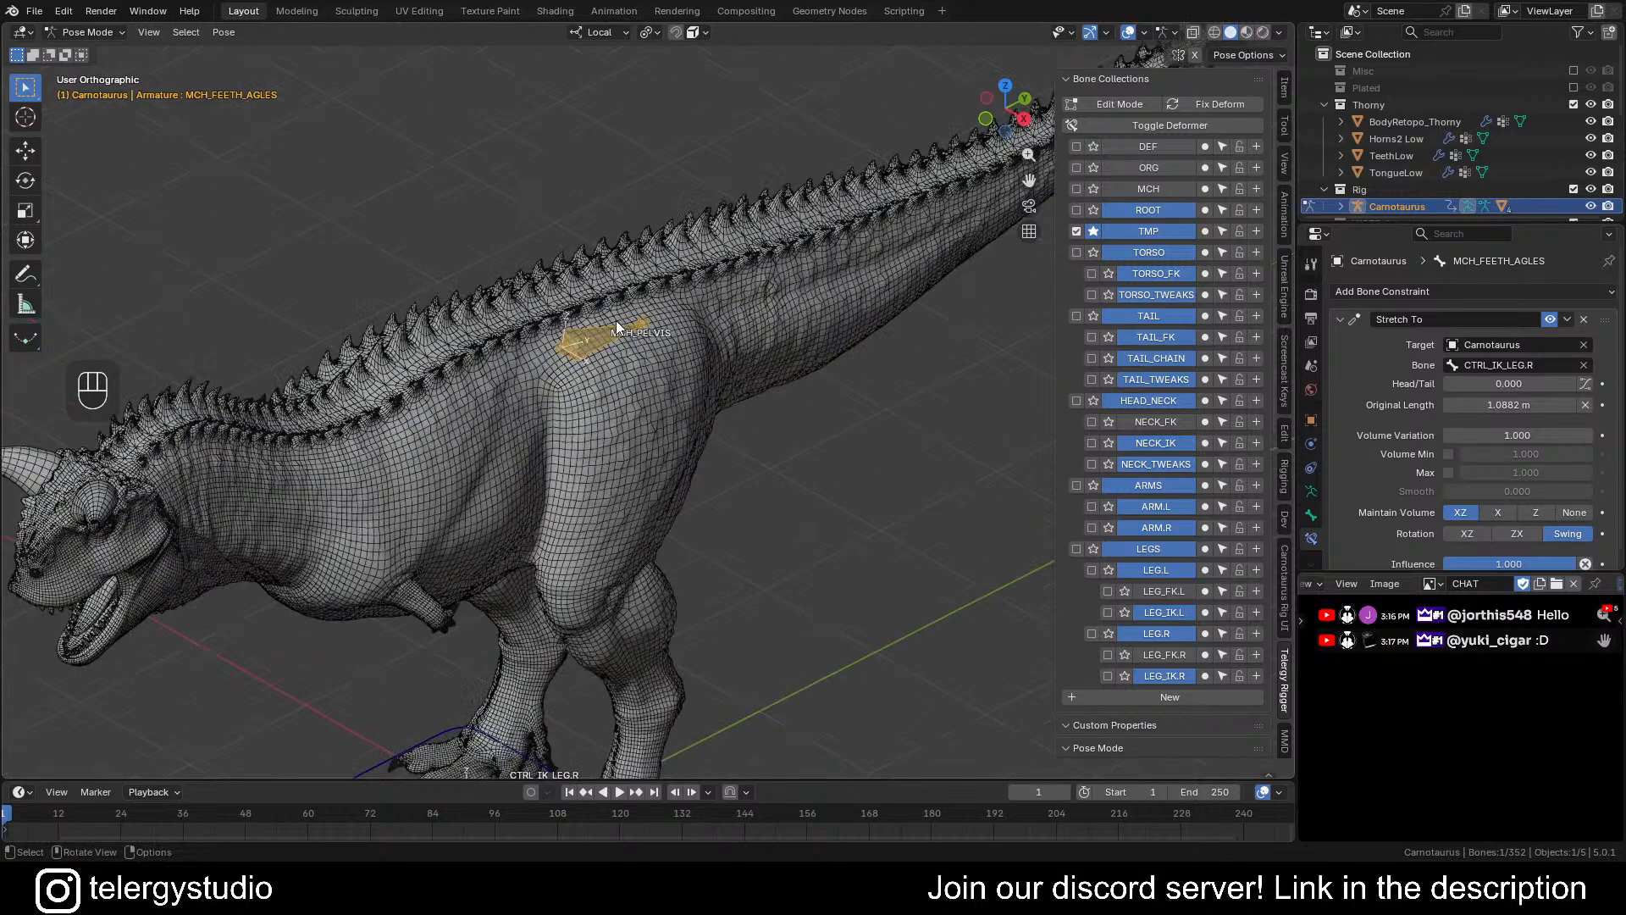
Collapse the MCH_PELVIS bone's Transformation constraint and change the bone's rotation mode to XYZ Euler
left_click(578, 346)
key("a")
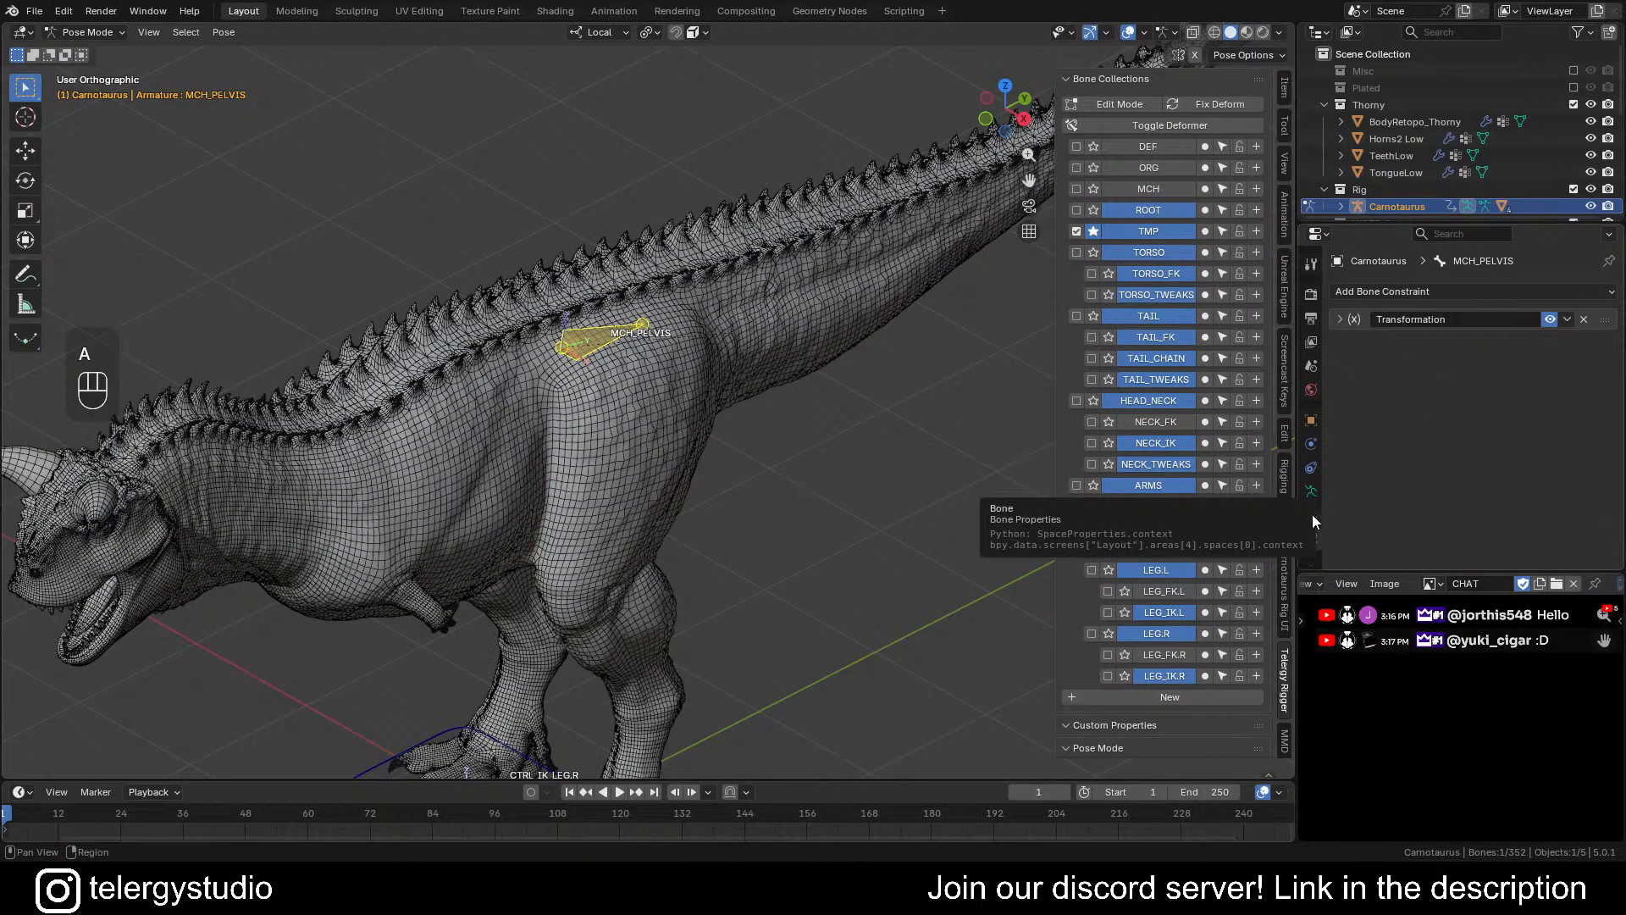
left_click(1309, 518)
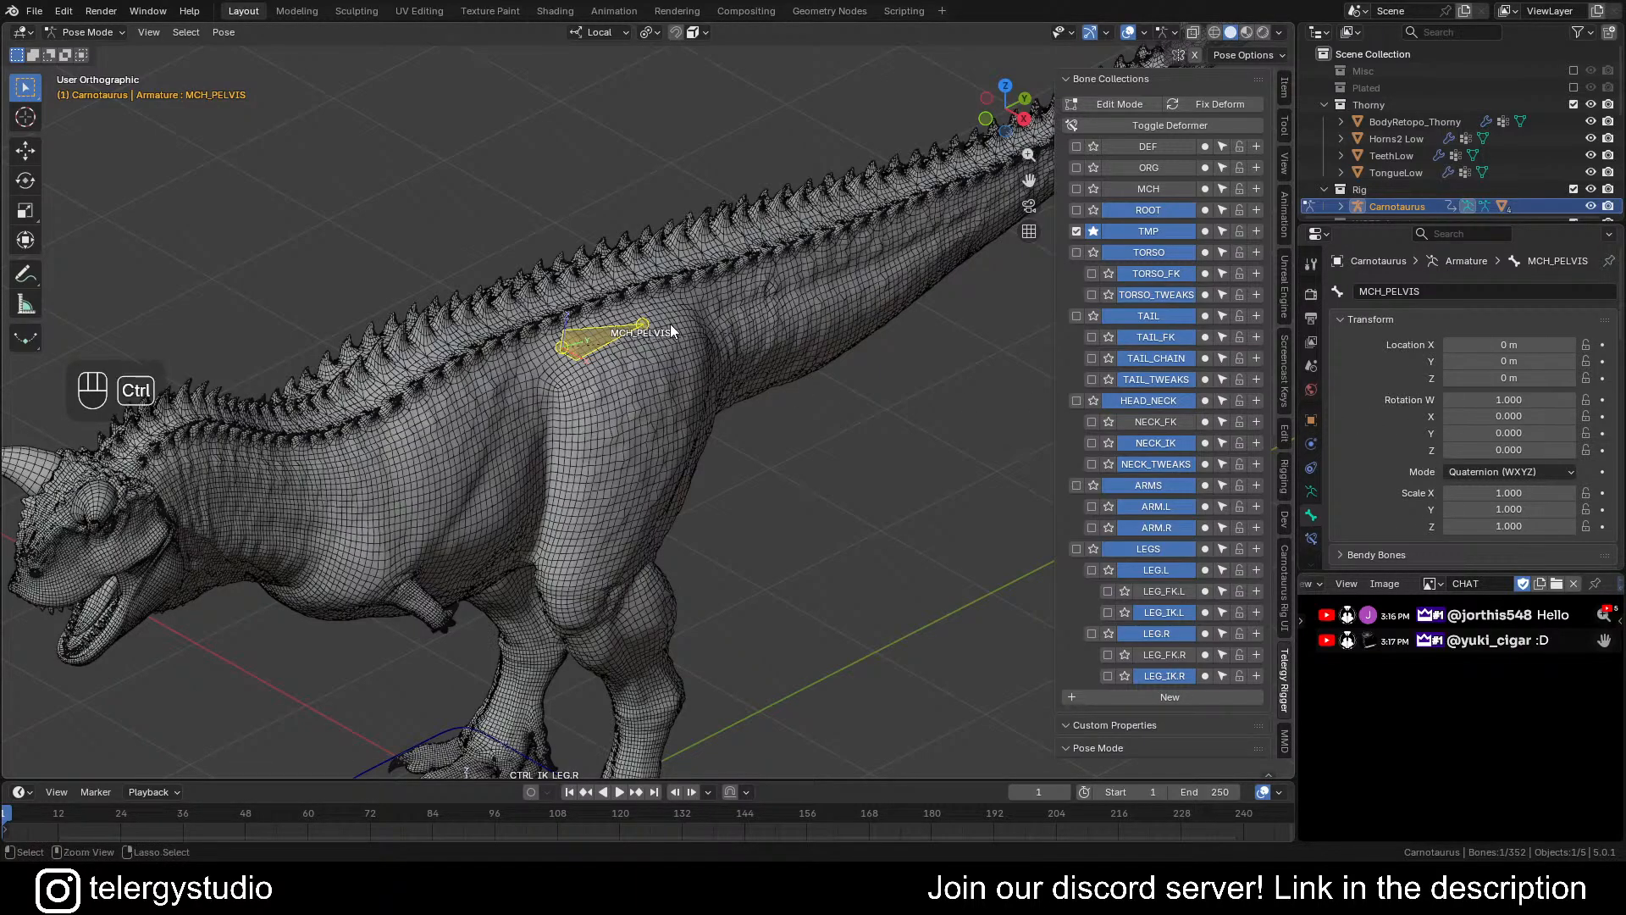
key("ctrl+r")
left_click(578, 362)
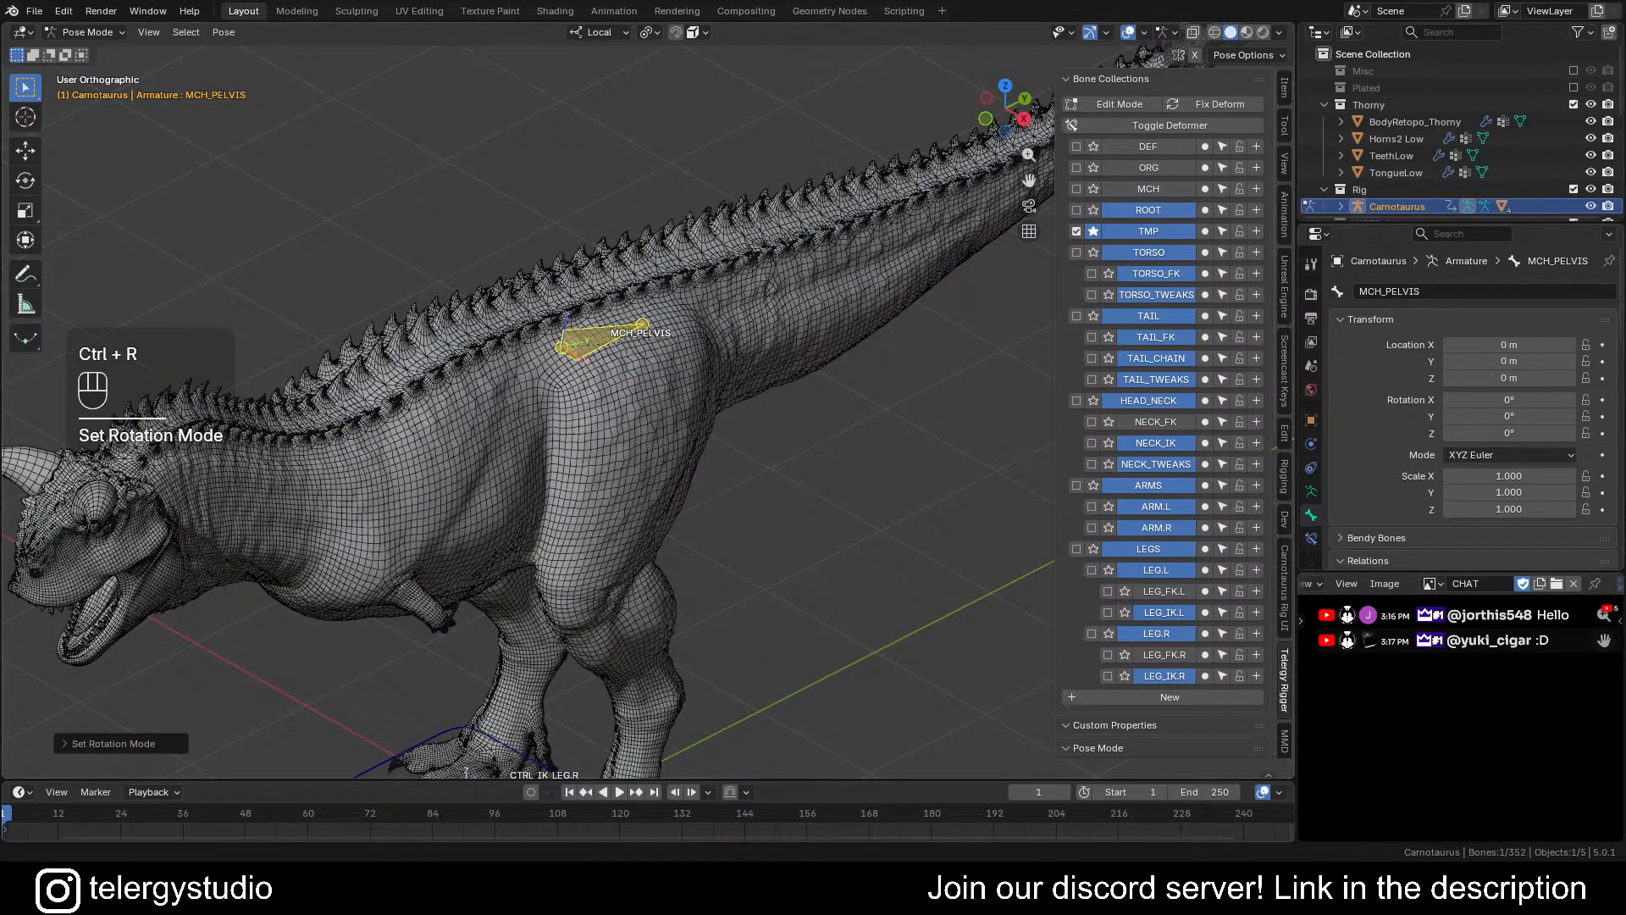
Add a driver to the MCH_PELVIS bone's X Euler rotation
scroll(622, 374, "down", 2)
middle_click_drag(698, 373, 658, 288, "shift")
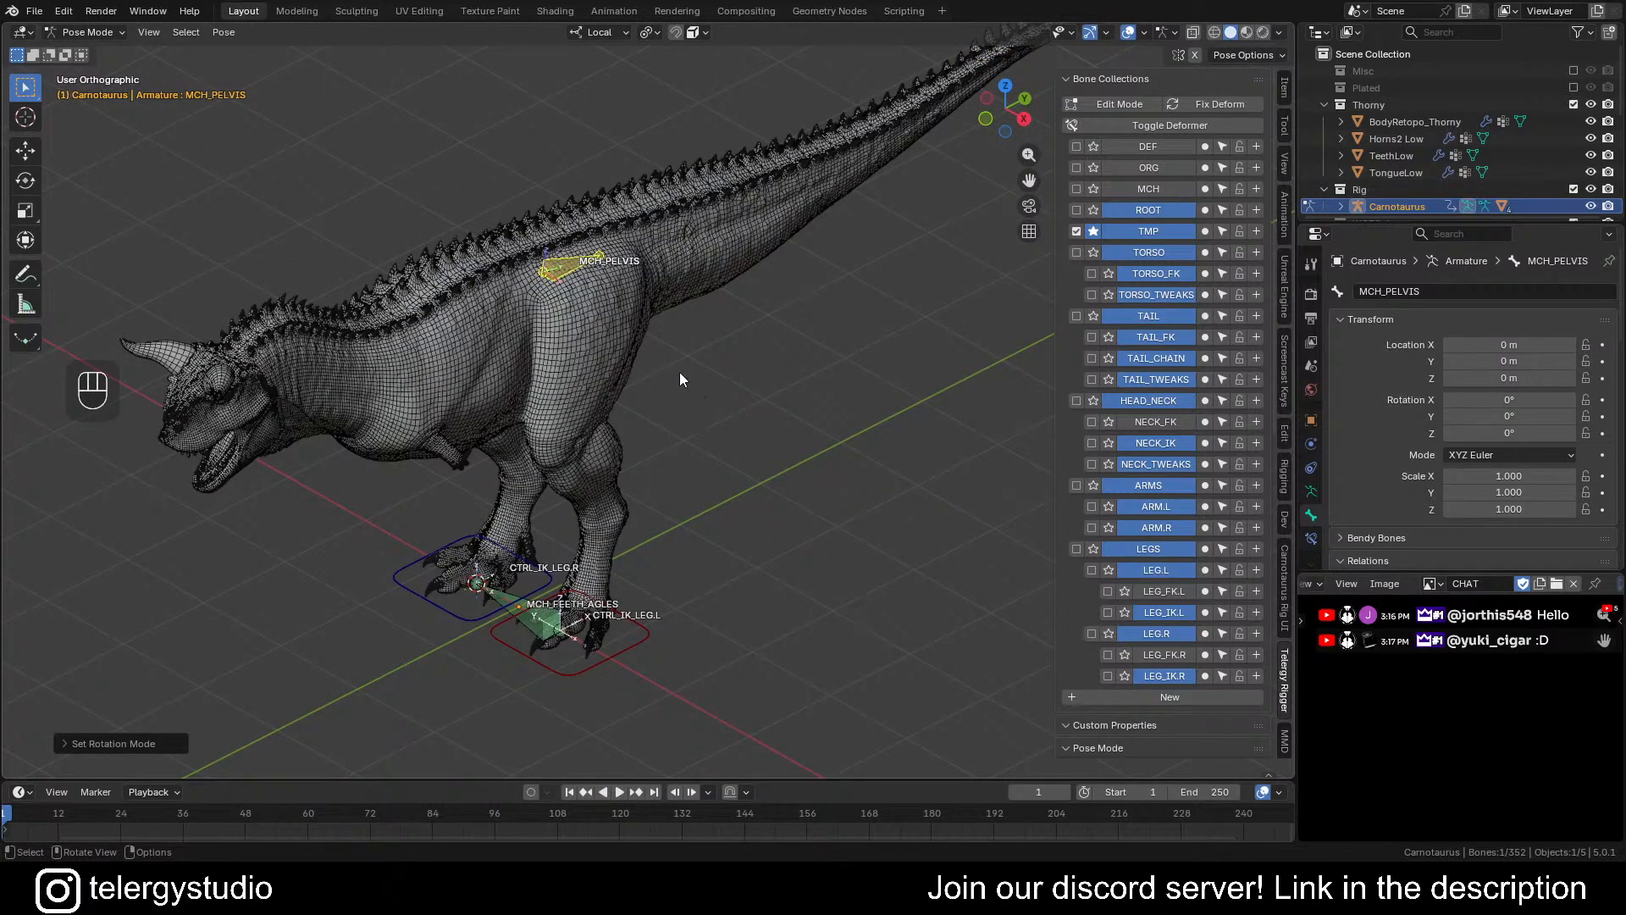
middle_click_drag(663, 349, 540, 383, "shift")
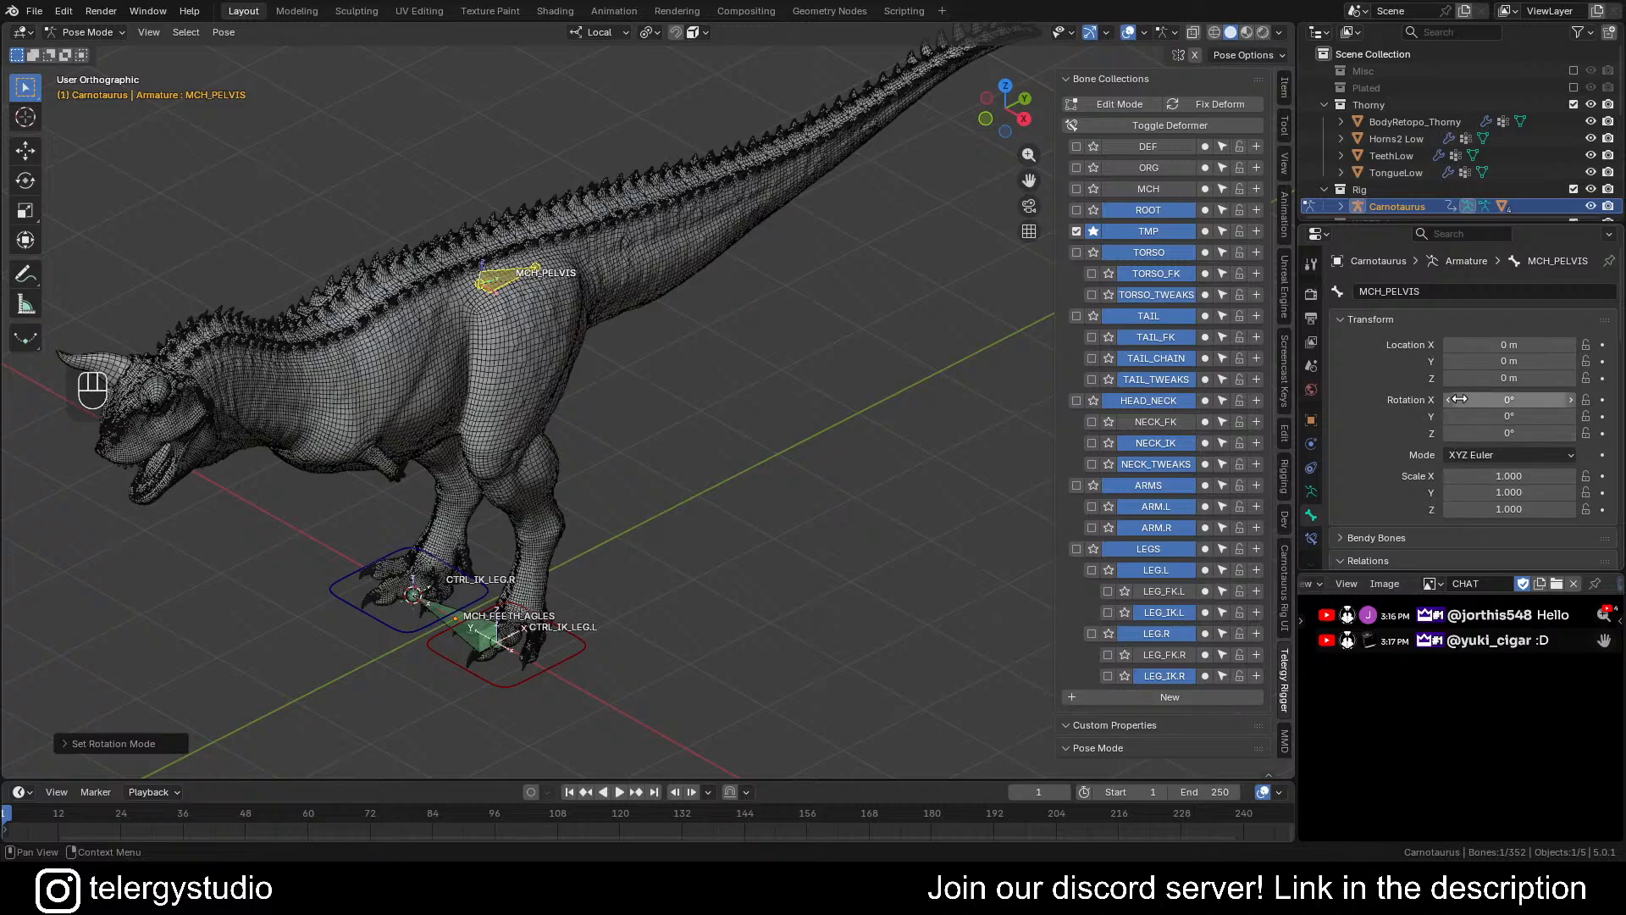
right_click(1503, 398)
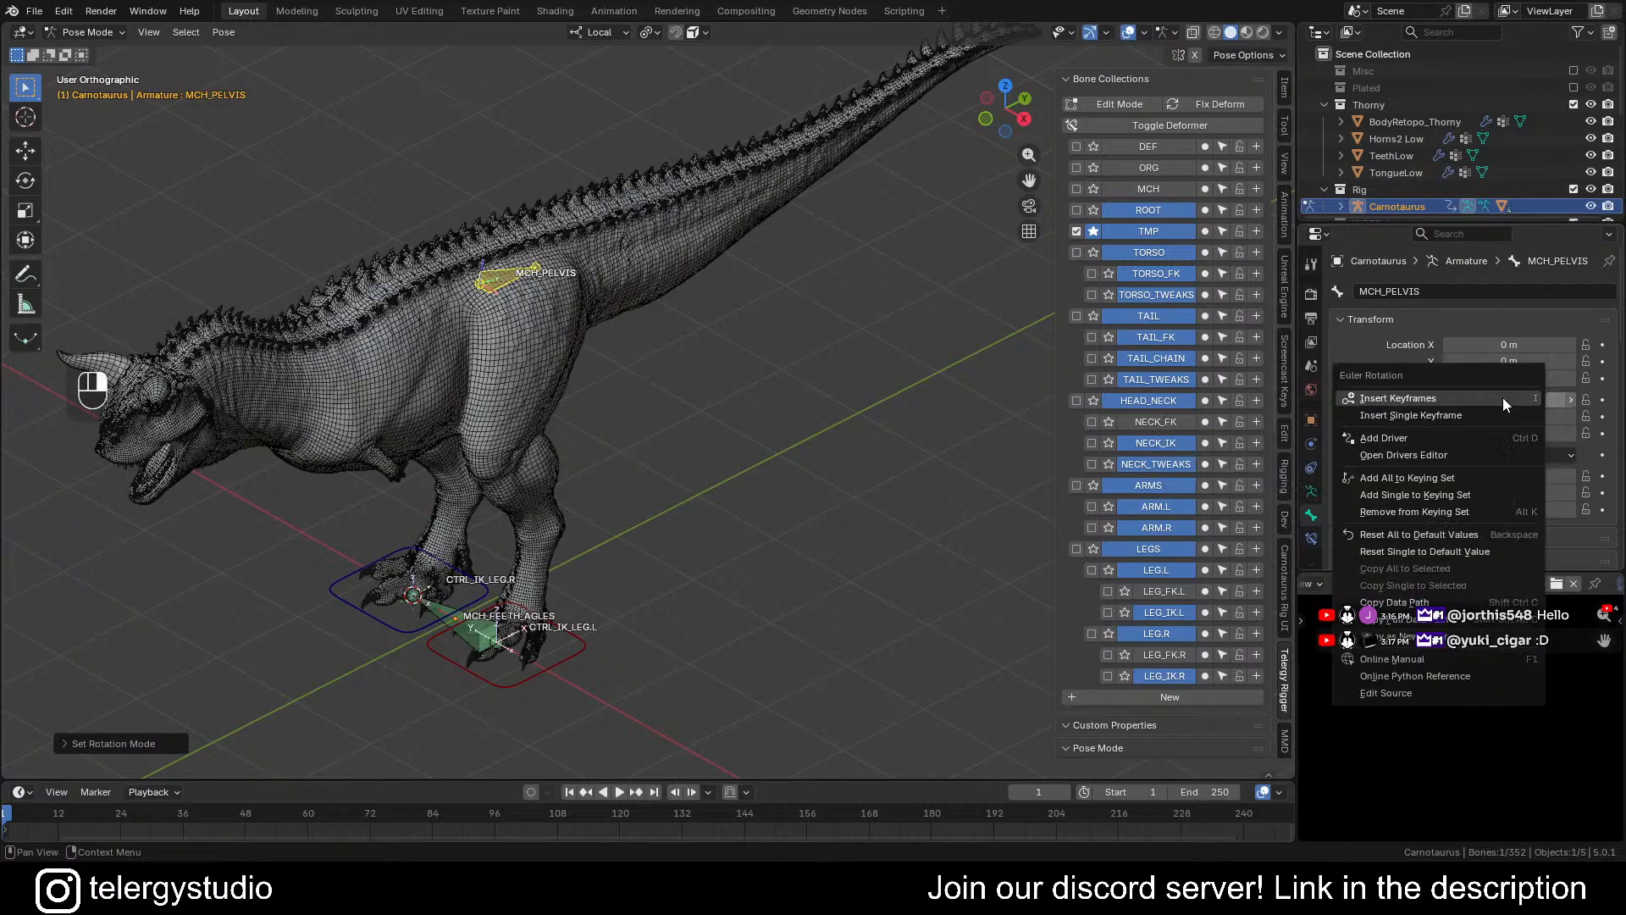
right_click(1507, 398)
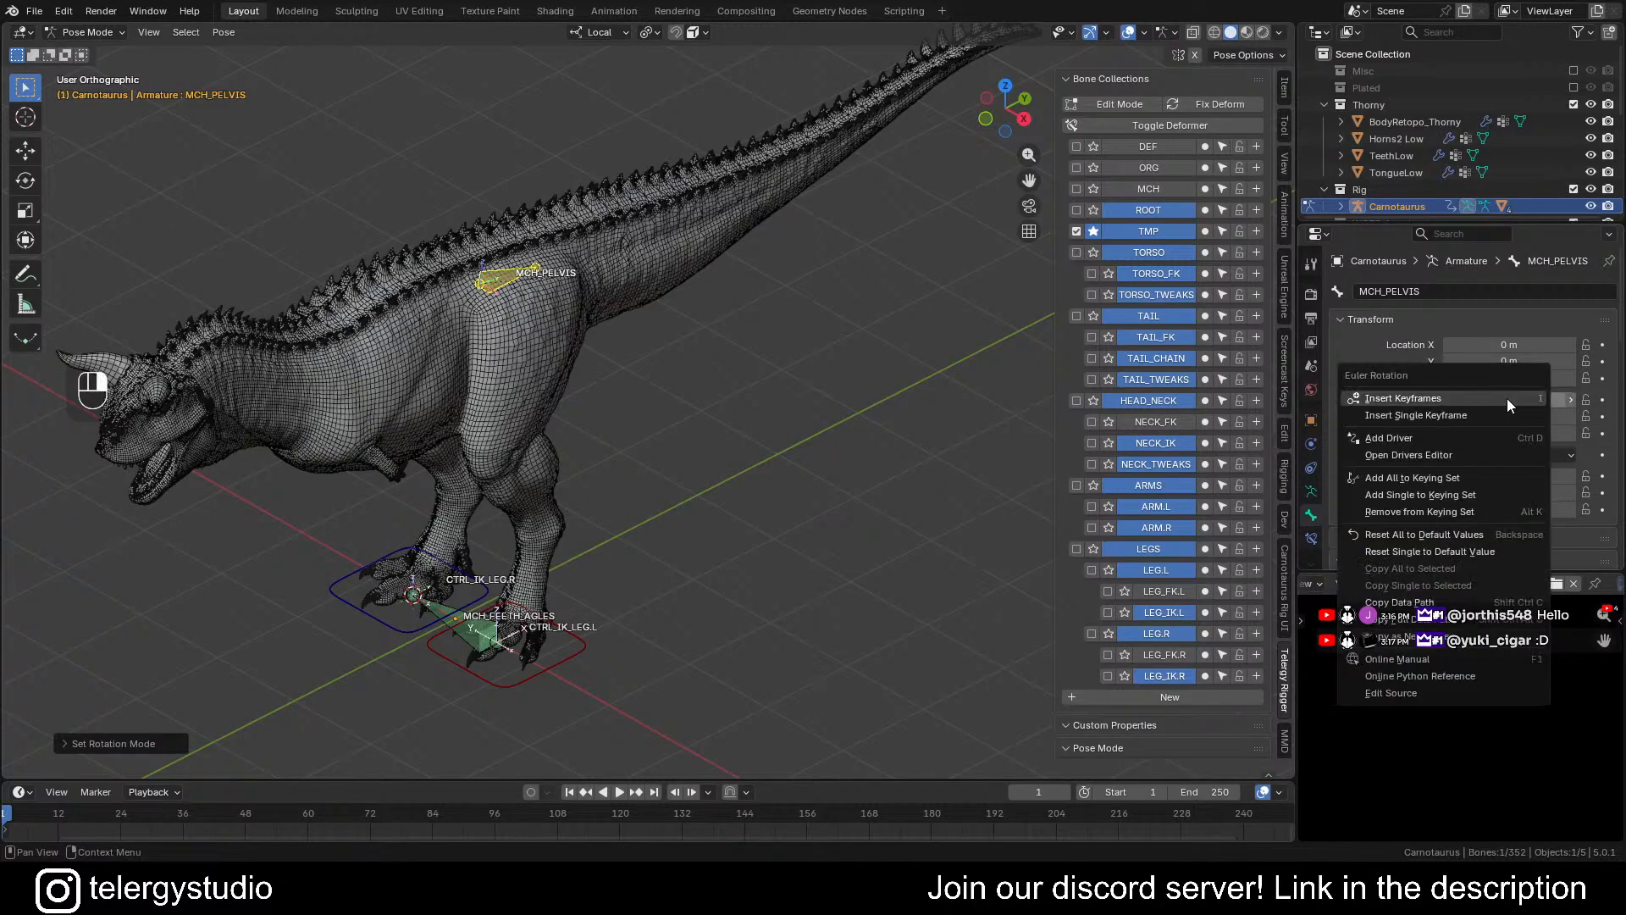
left_click(1435, 449)
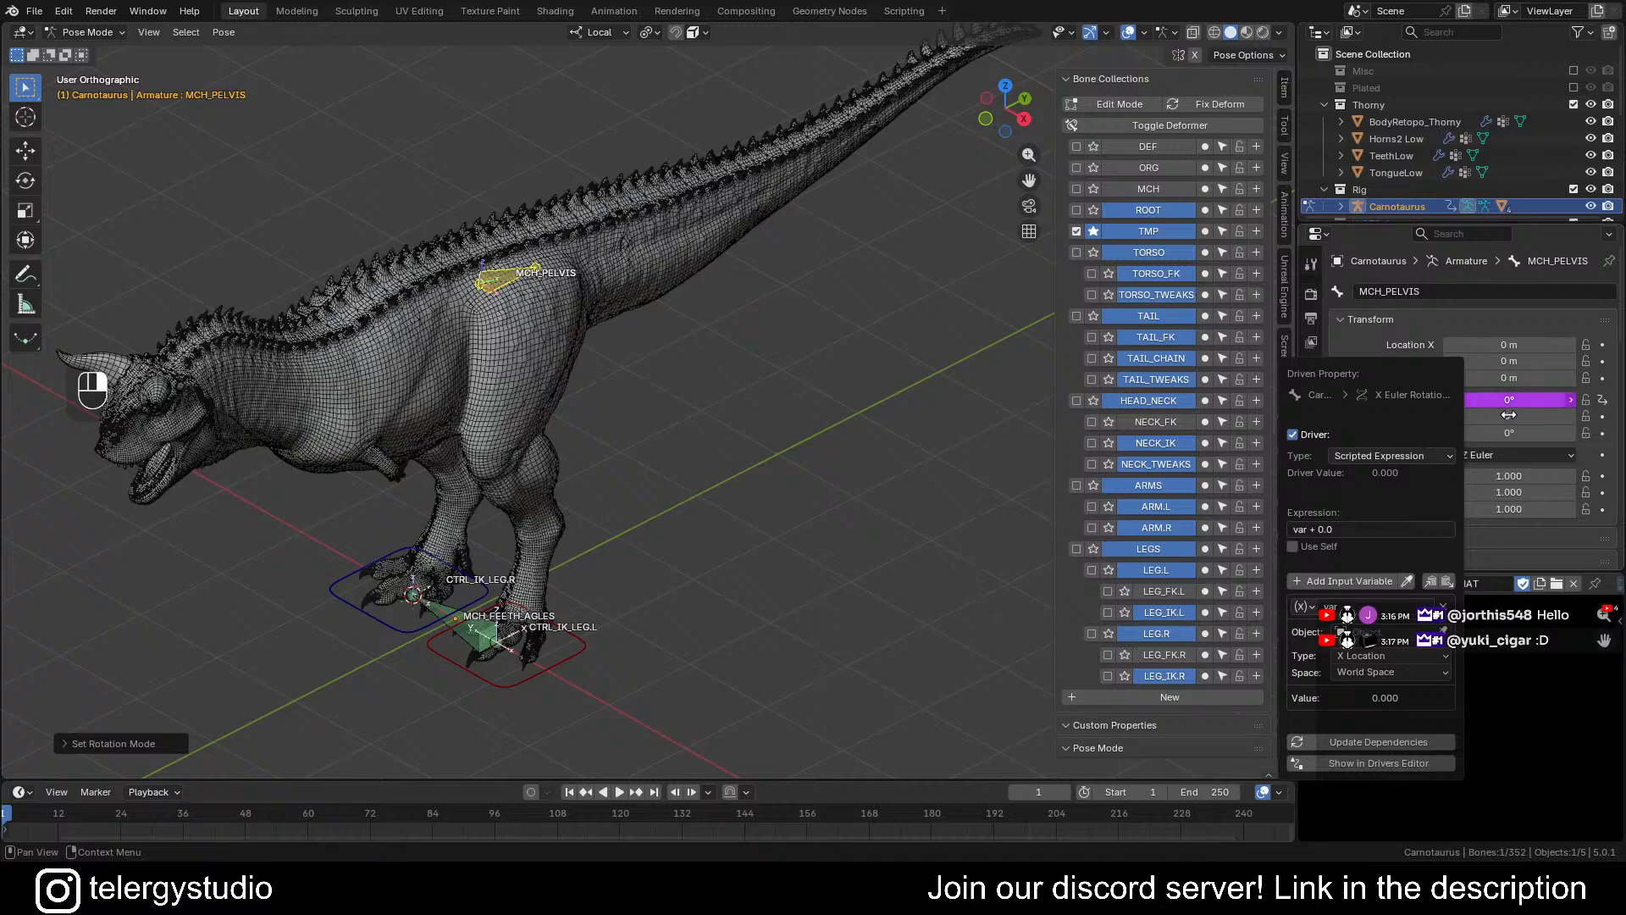
Rename the input variable of the MCH_PELVIS X rotation driver to Z
left_click_drag(1365, 377, 1311, 382)
left_click_drag(776, 267, 866, 268)
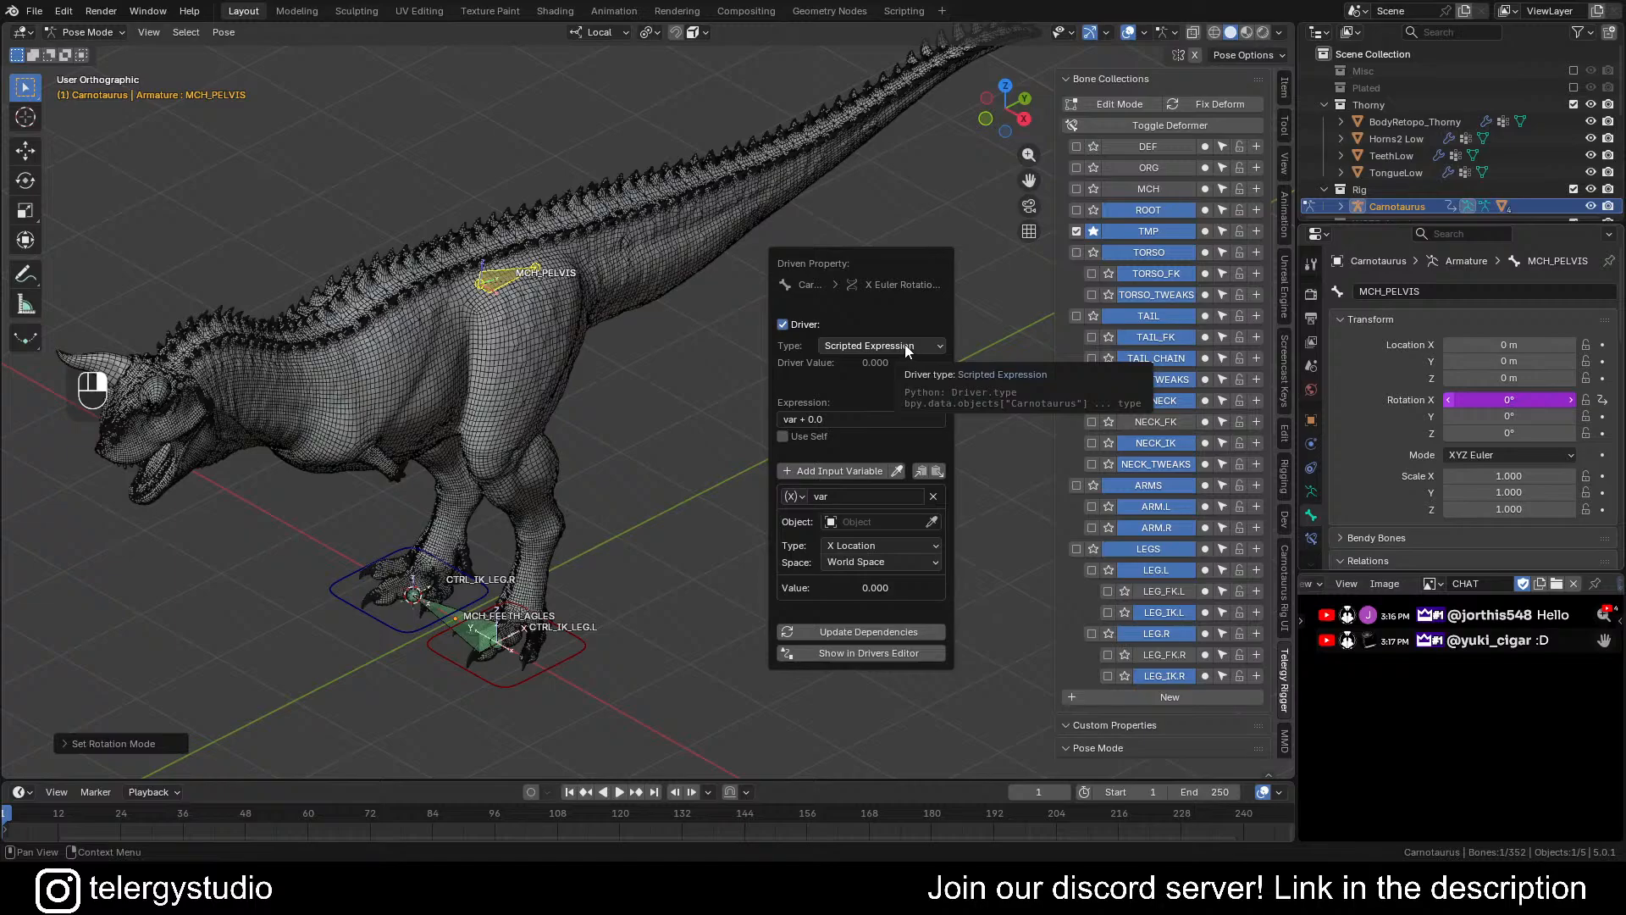
left_click(851, 499)
type("Z")
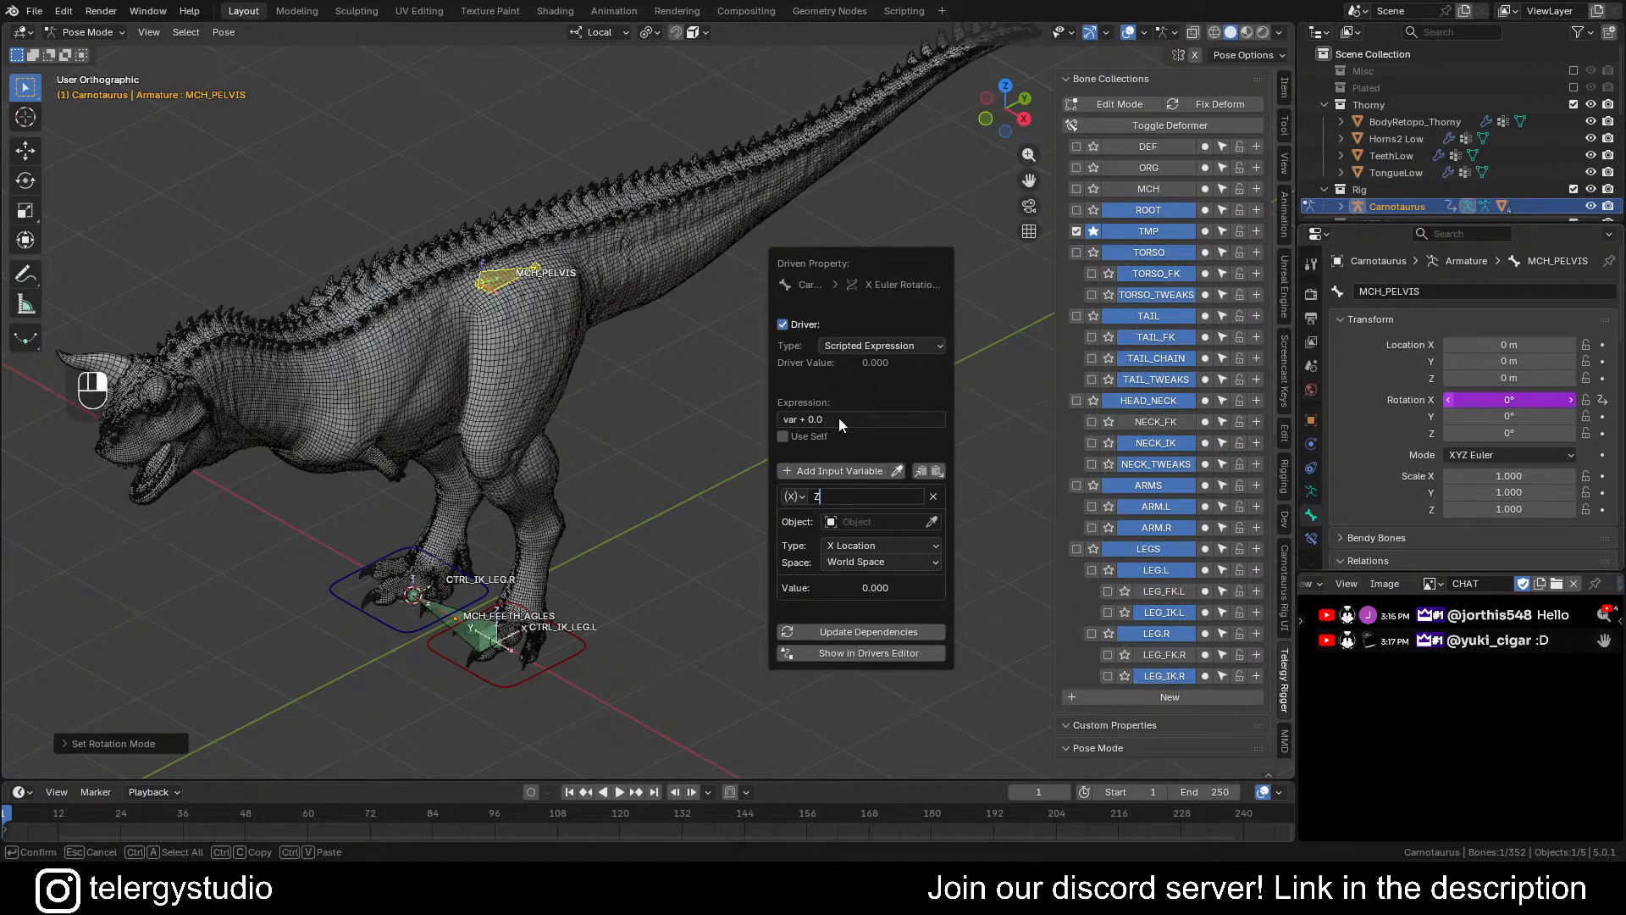
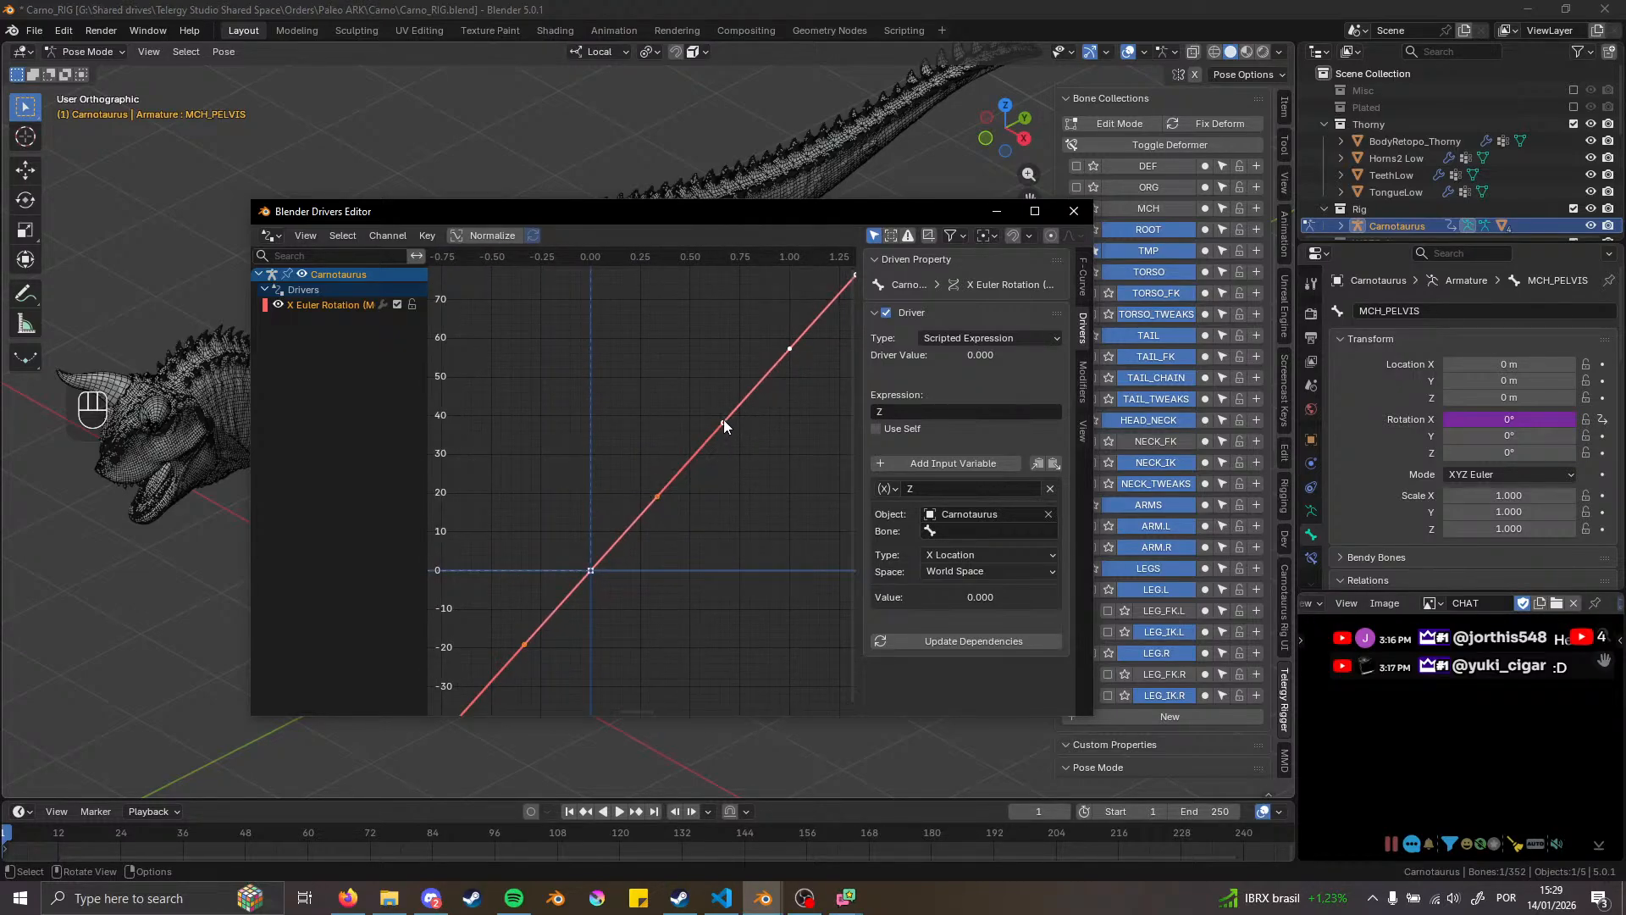
Duplicate the driver curve's keyframe at 1.0 and move the copy -2 along X to form a symmetric curve
left_click(723, 419)
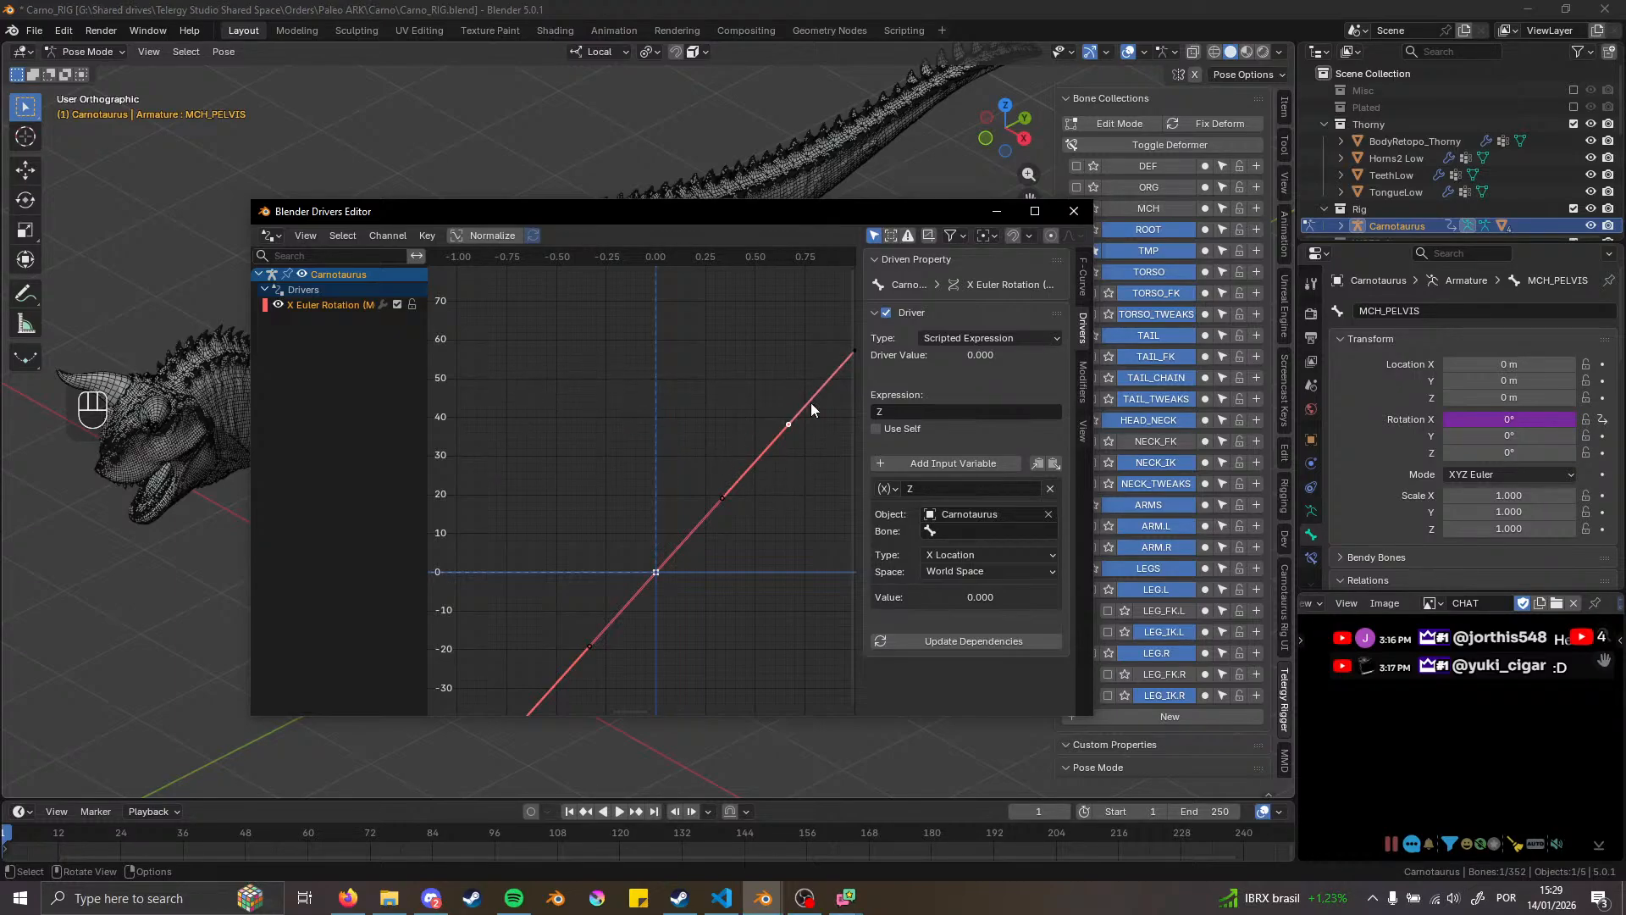
left_click(790, 423)
scroll(791, 439, "down", 2)
middle_click_drag(791, 439, 665, 474)
left_click(723, 403)
left_click(714, 408)
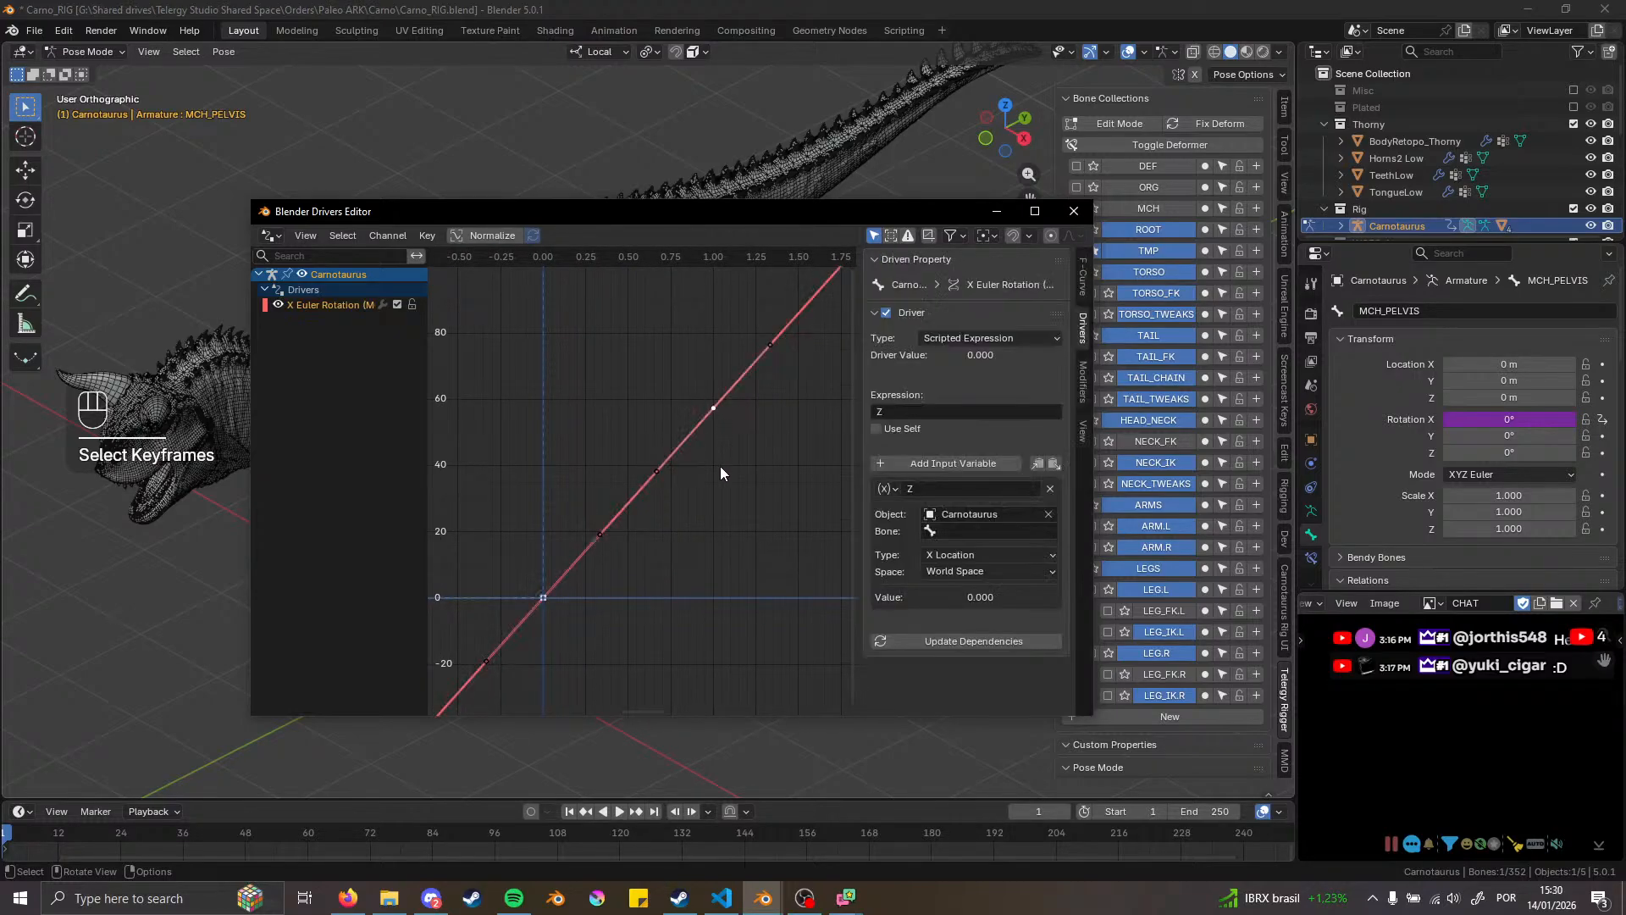
scroll(790, 394, "down", 3)
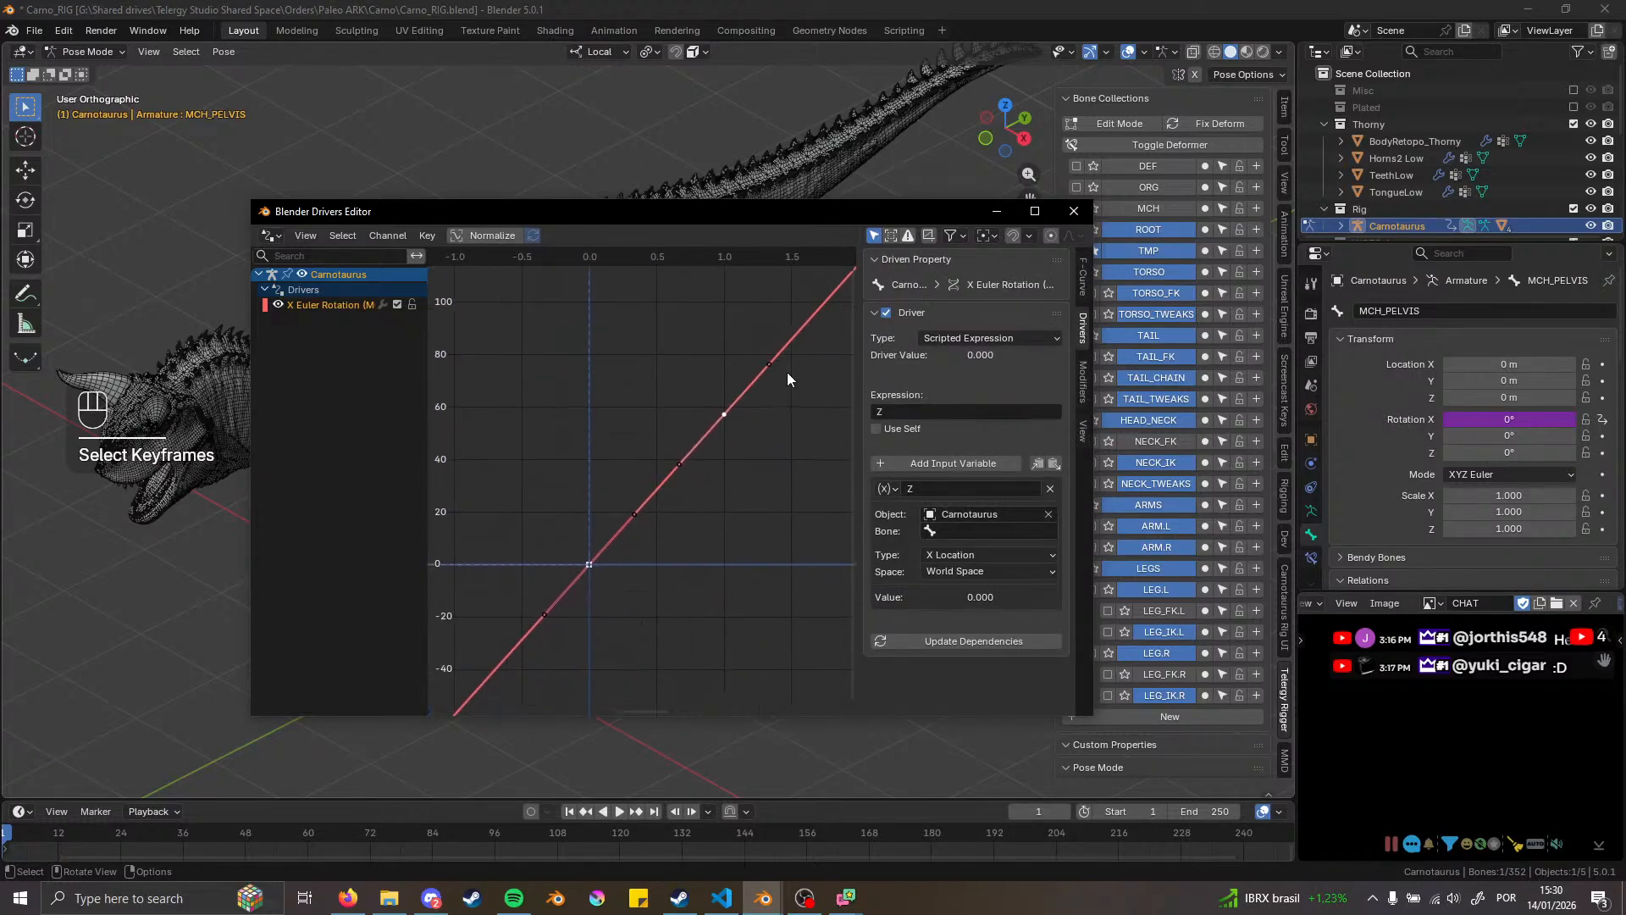
scroll(725, 505, "down", 1)
middle_click_drag(702, 519, 745, 483)
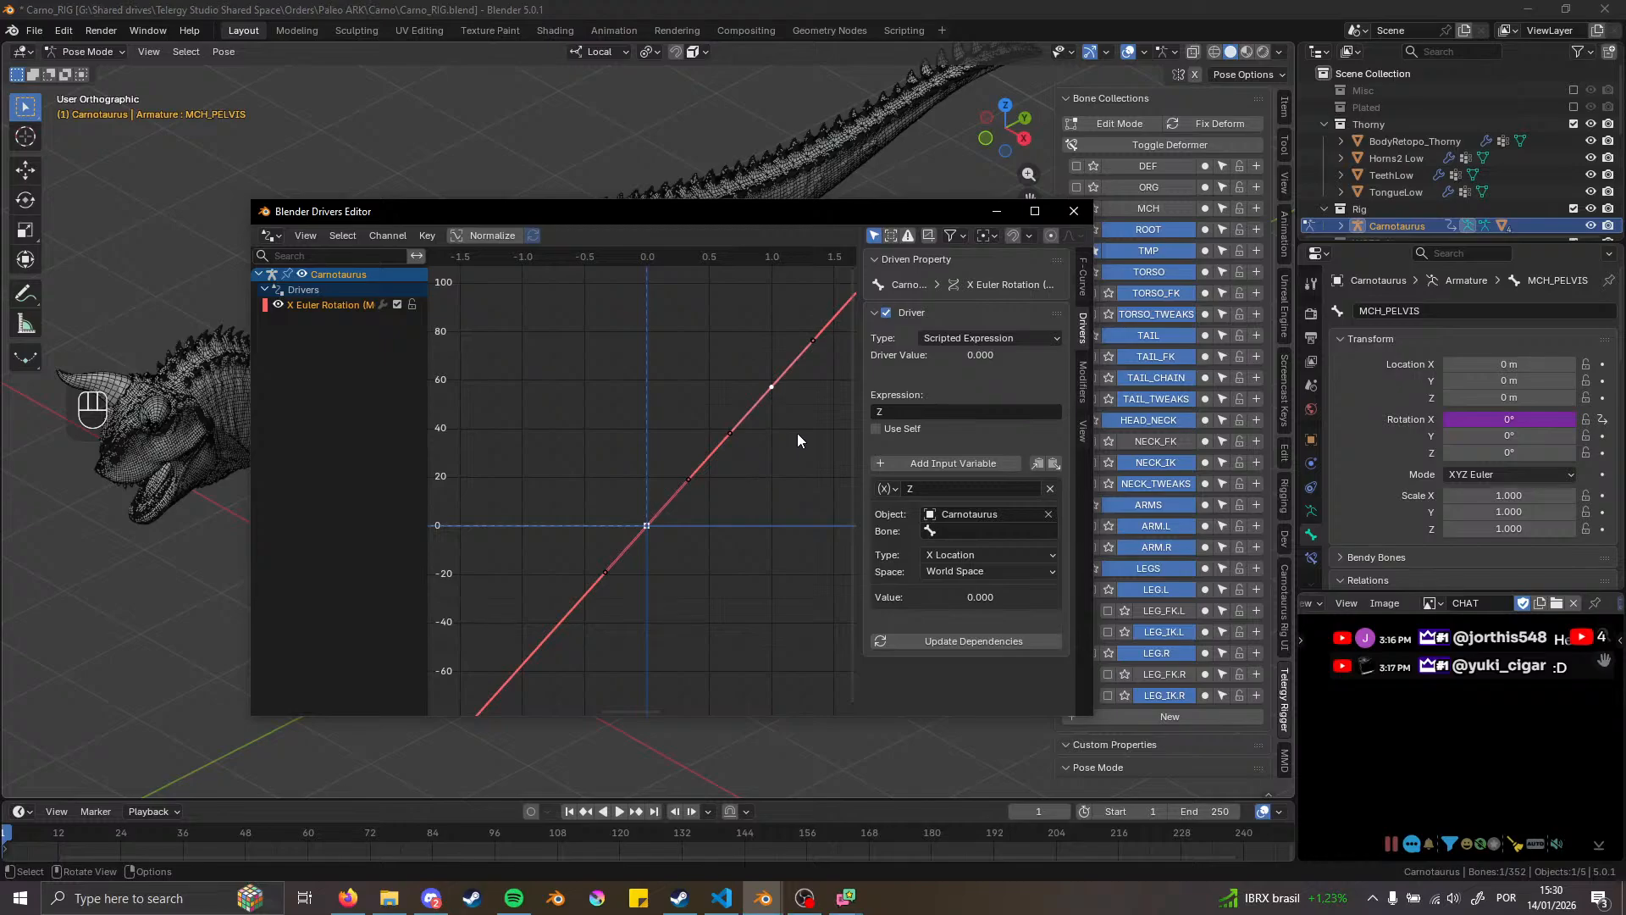
key("shift+d")
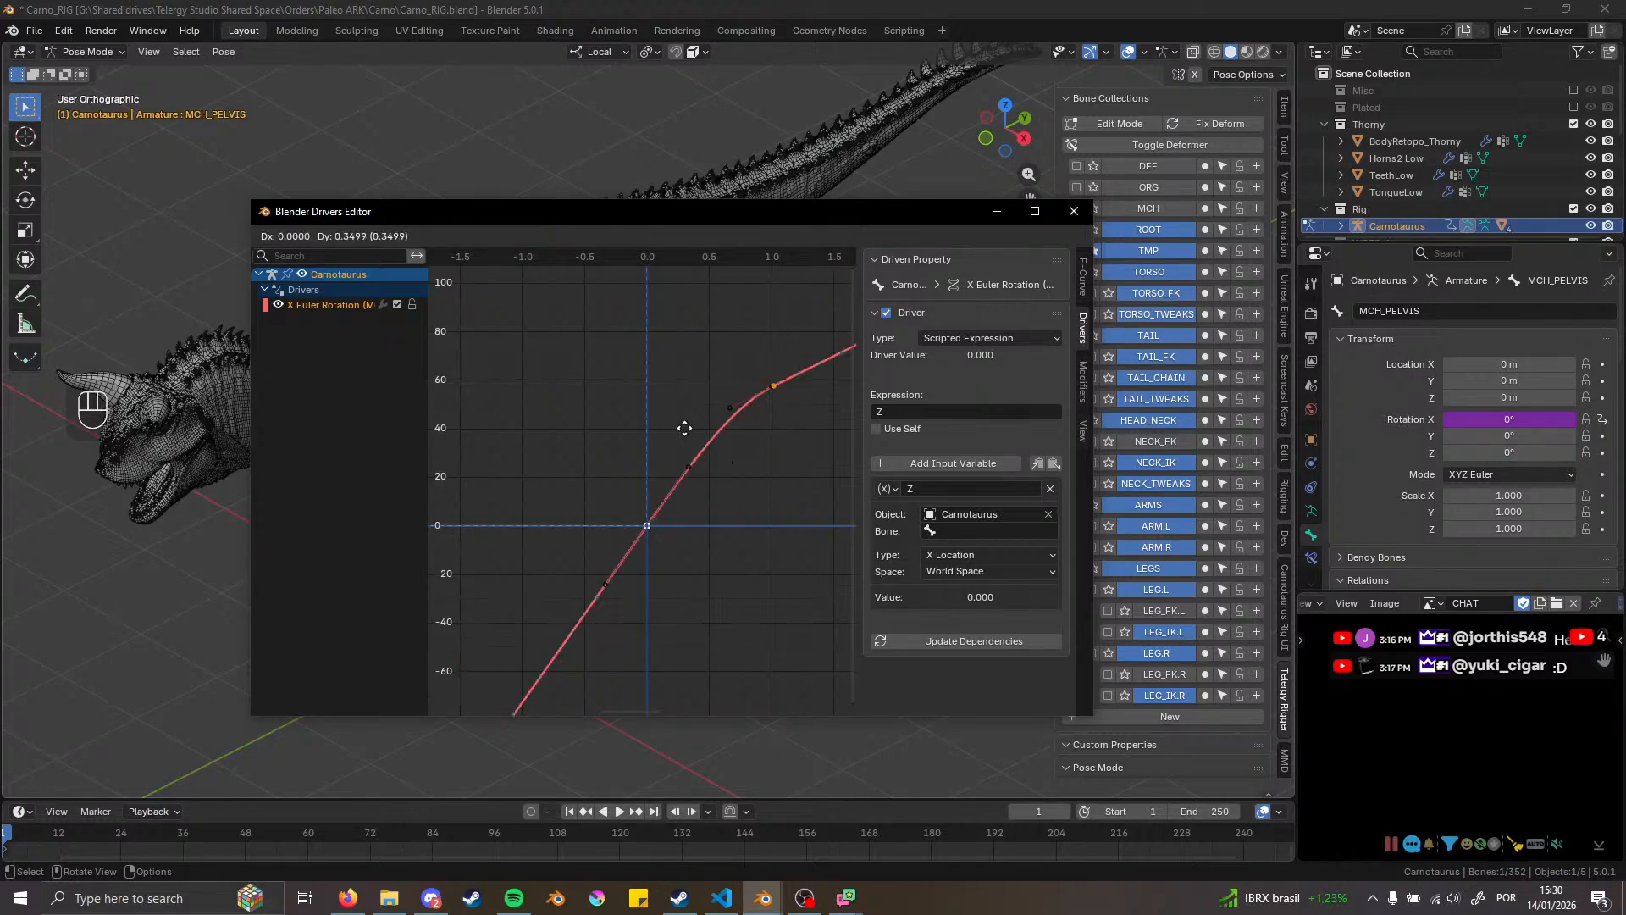
key("x")
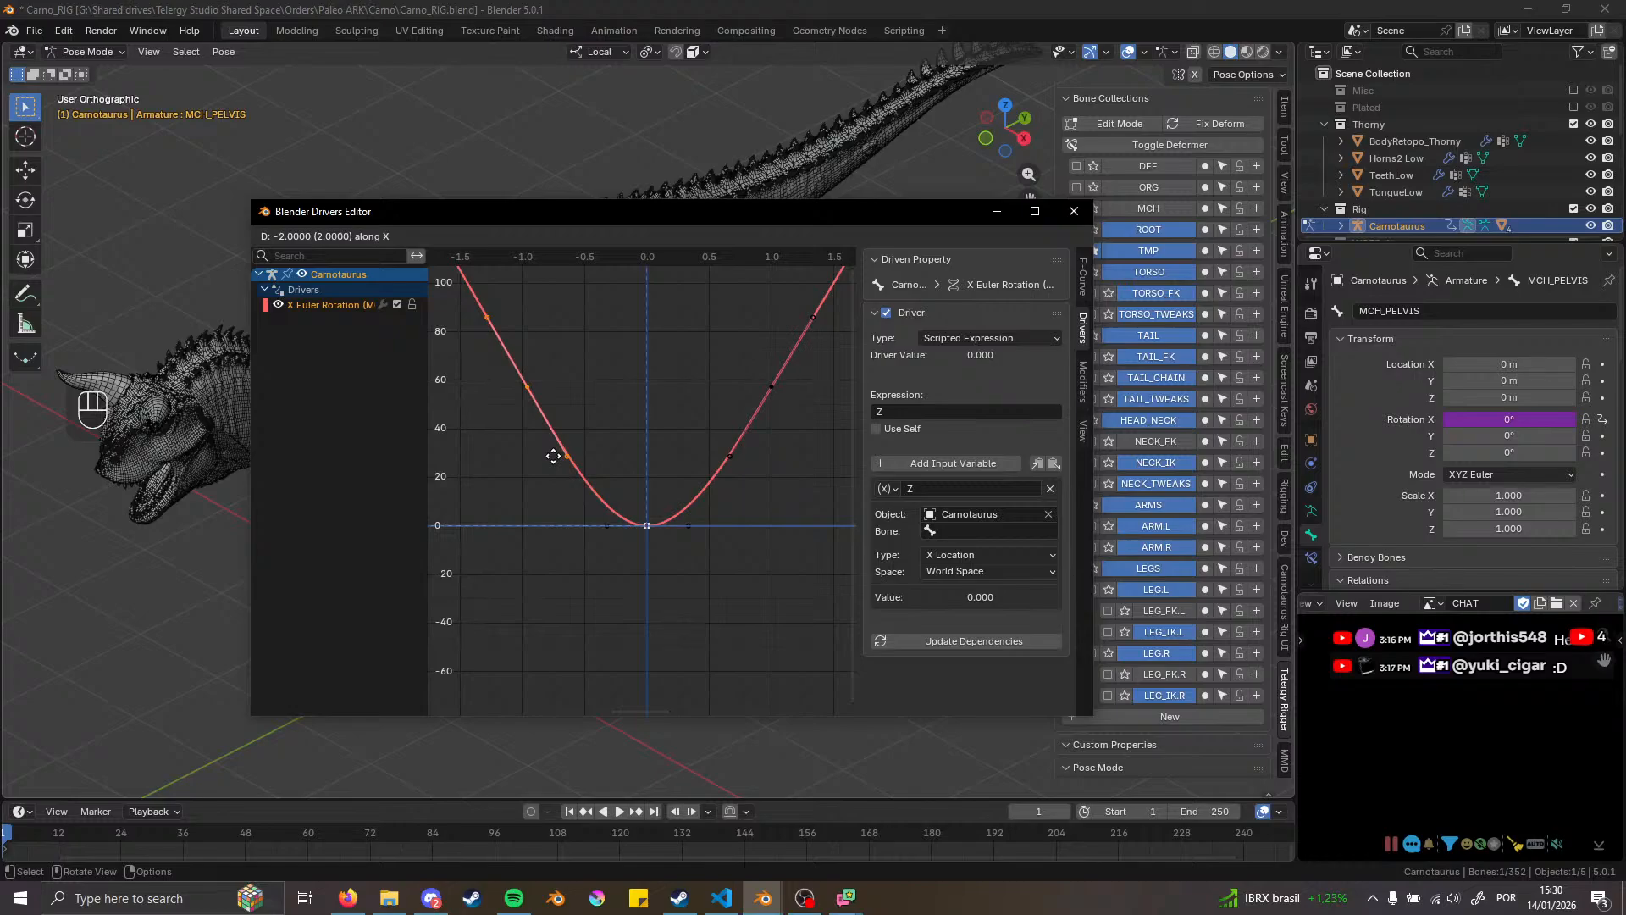
key("minus")
key("2")
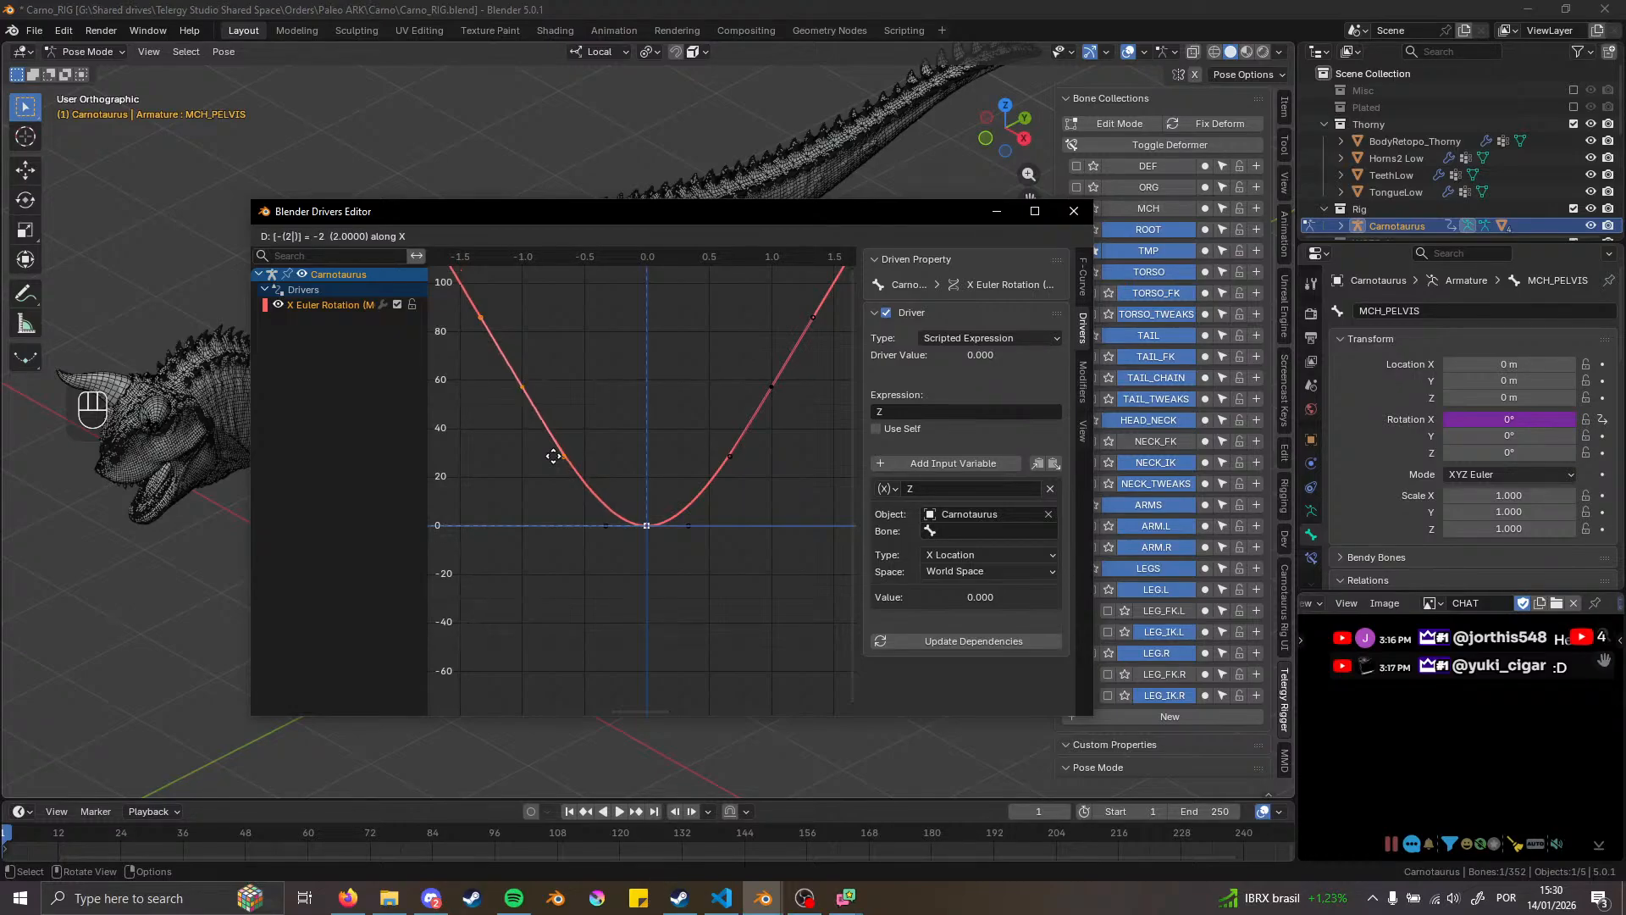
left_click(553, 456)
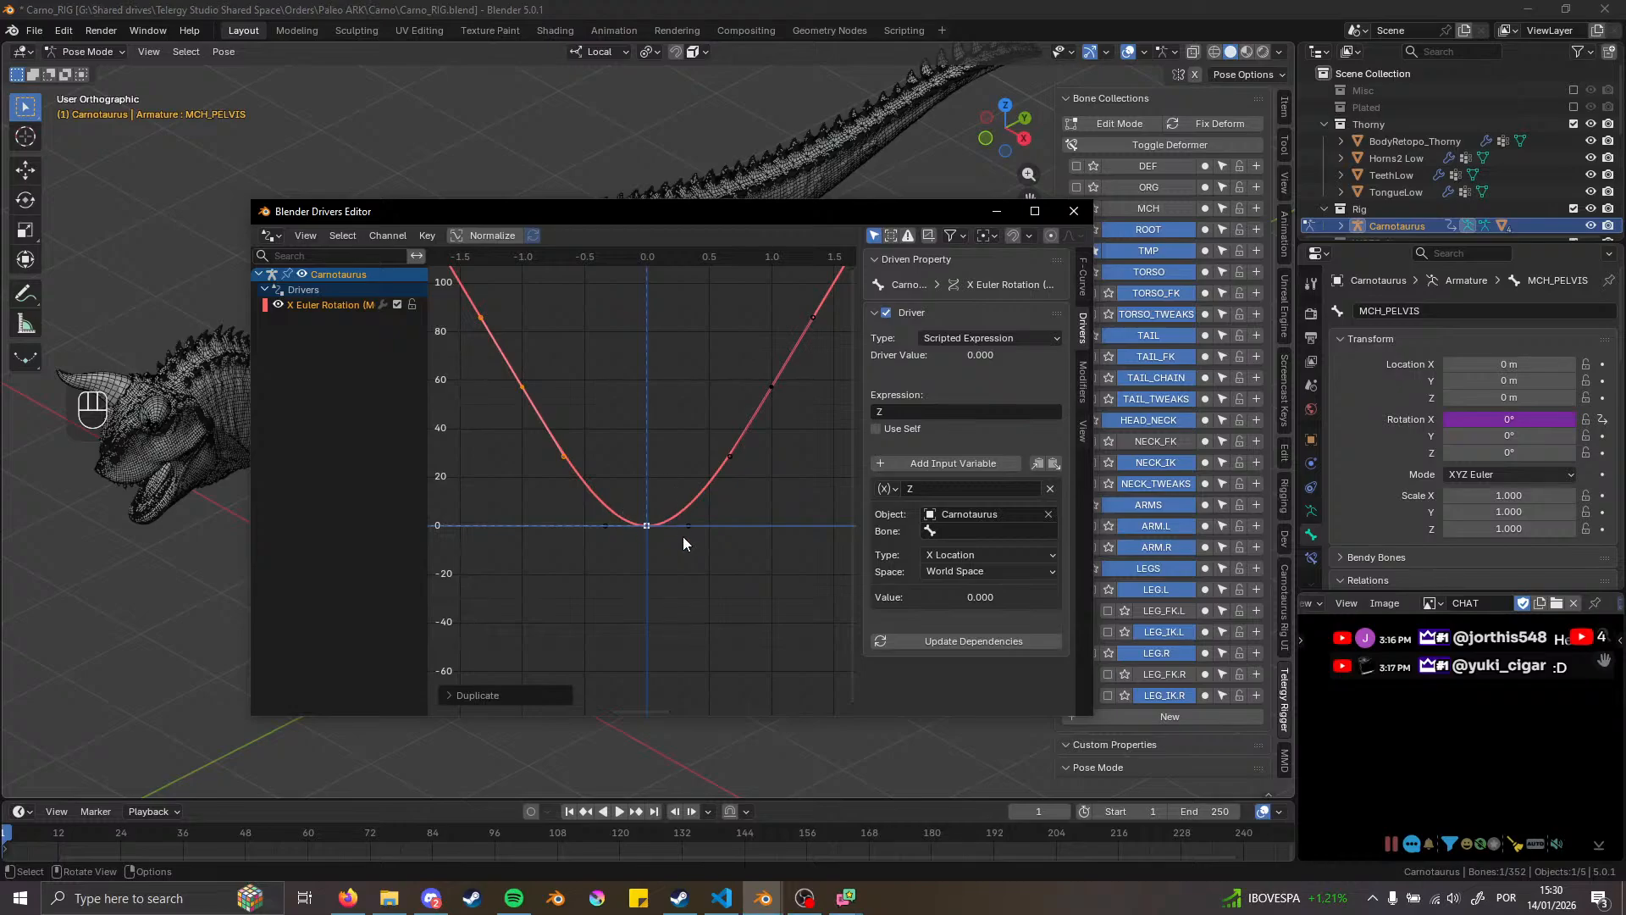
Set the driver variable's target bone to MCH_FEETH_AGLES
key("alt+Tab")
left_click_drag(662, 226, 663, 155)
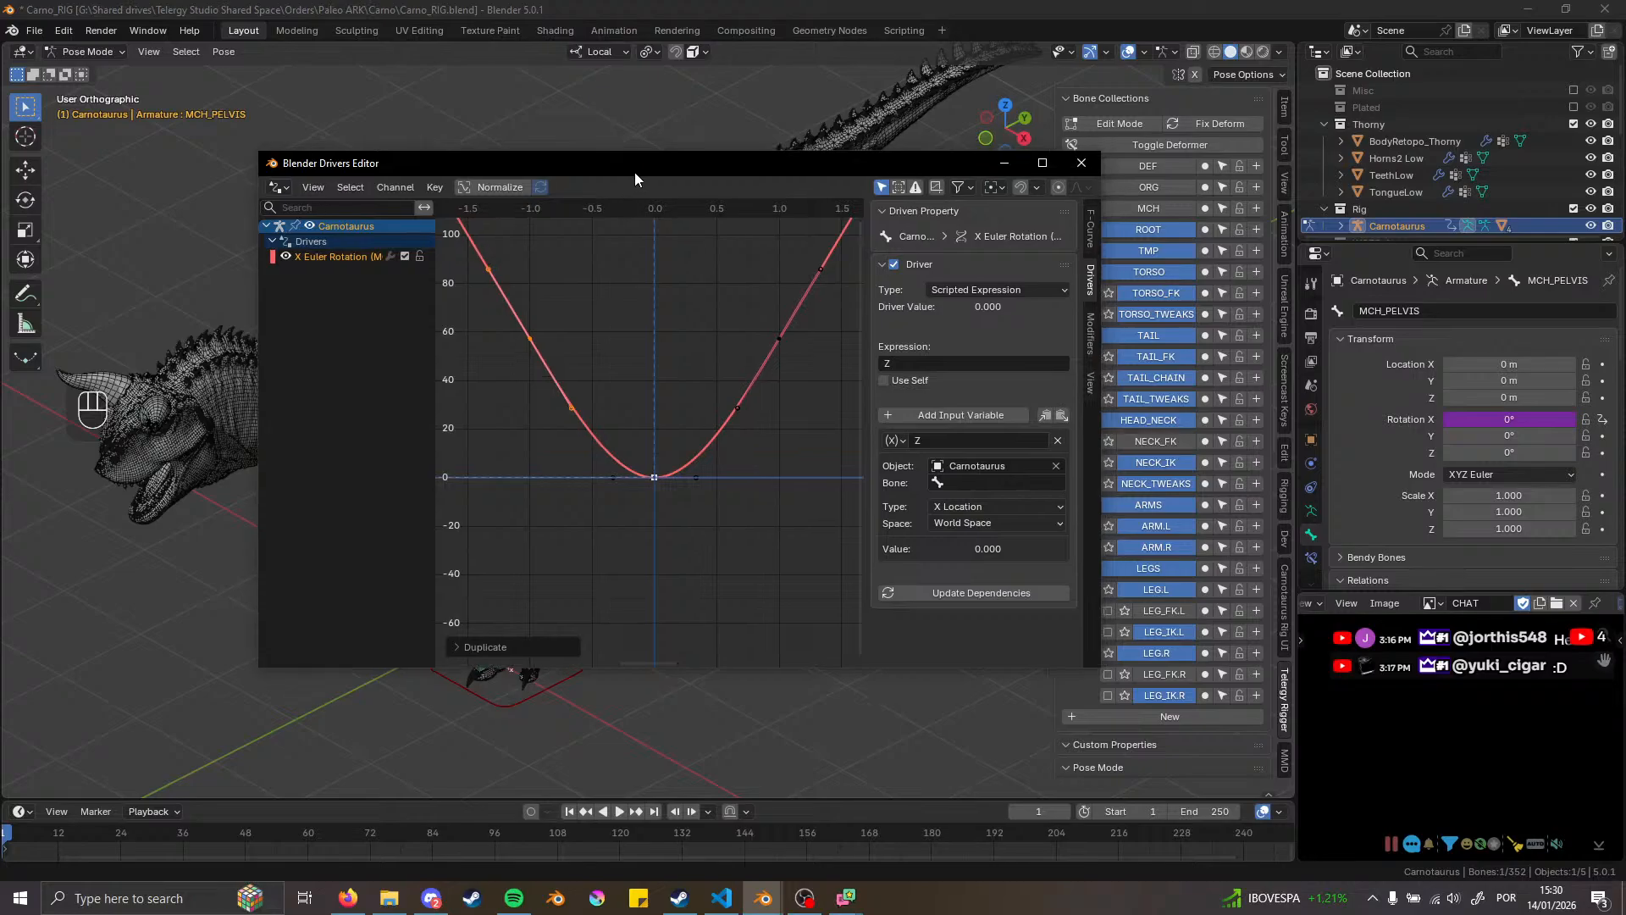
left_click_drag(634, 171, 597, 210)
left_click(959, 522)
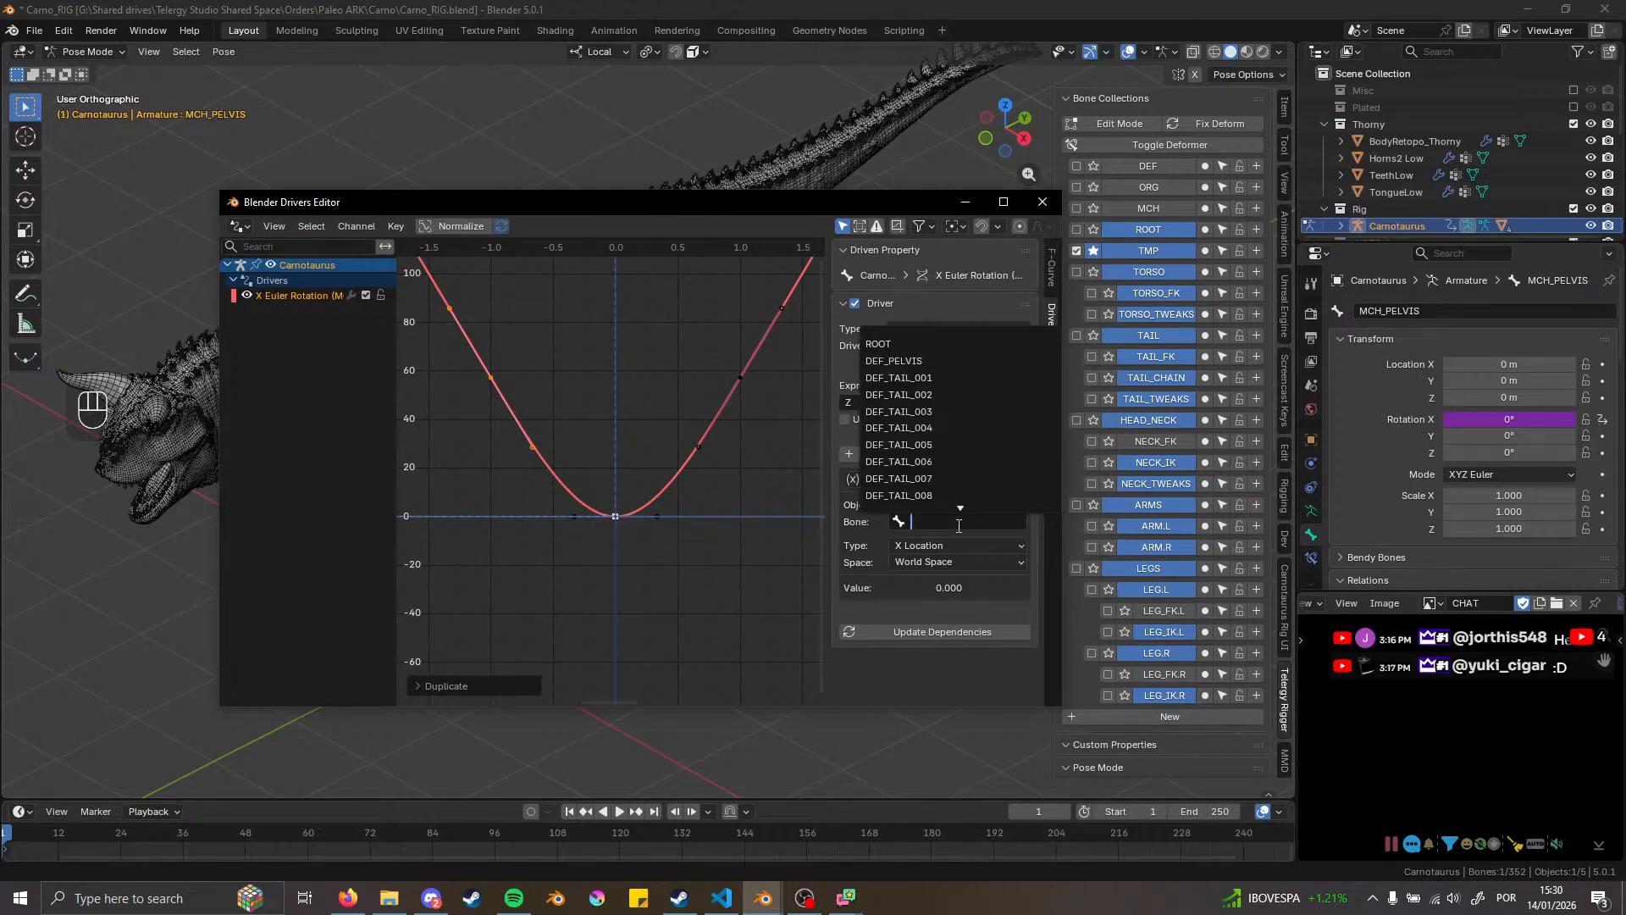
type("MCH_")
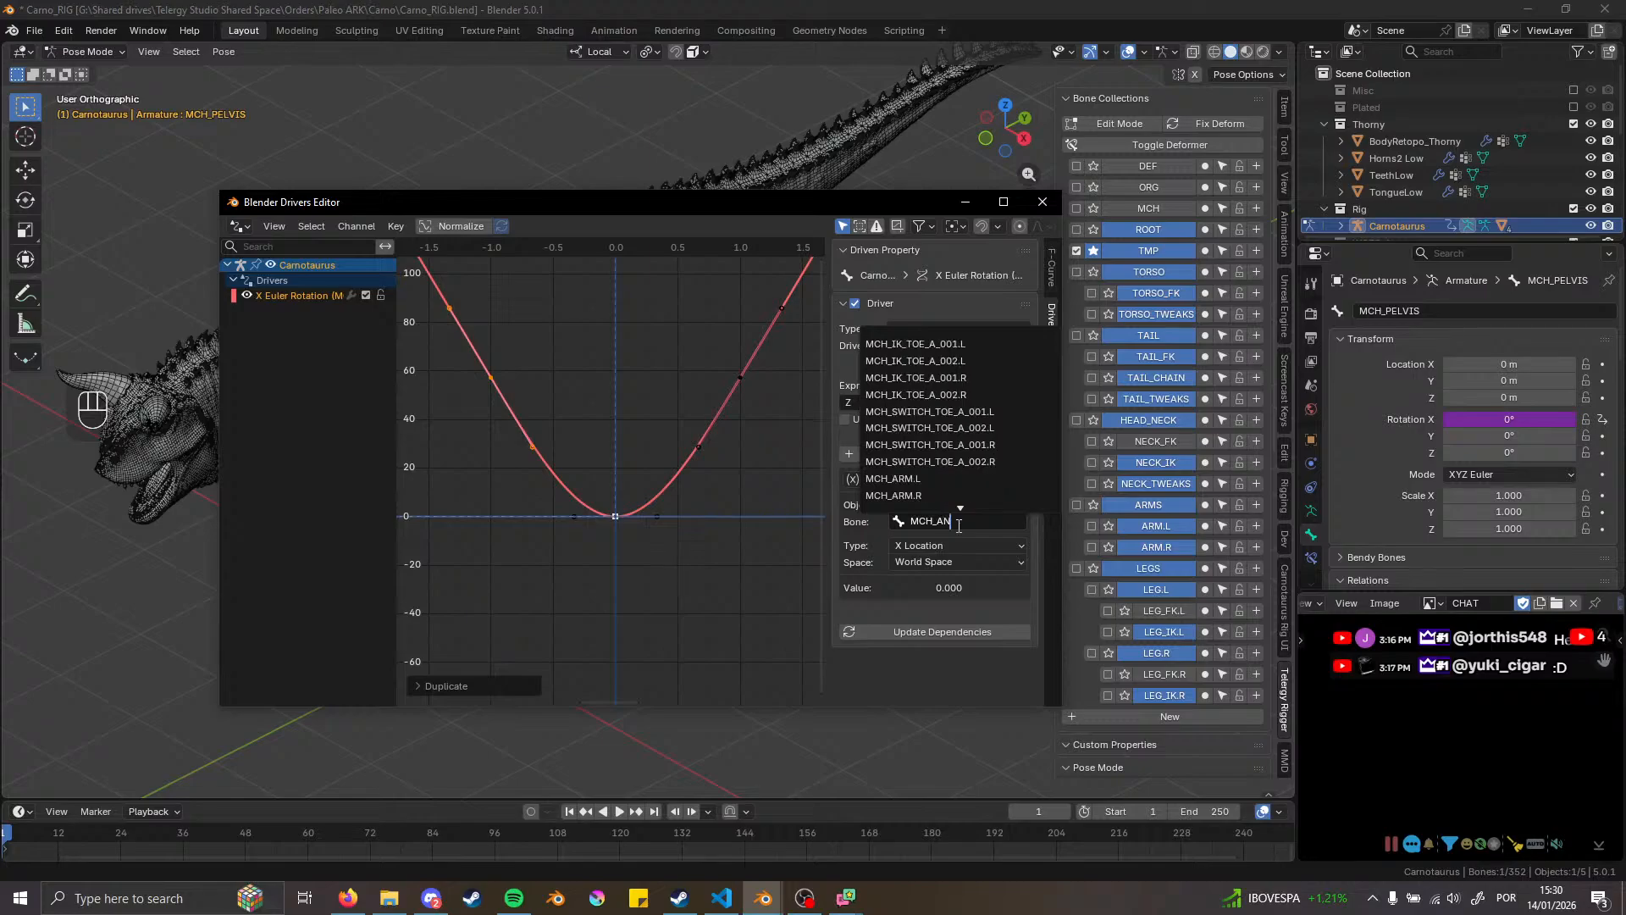
type("FEE")
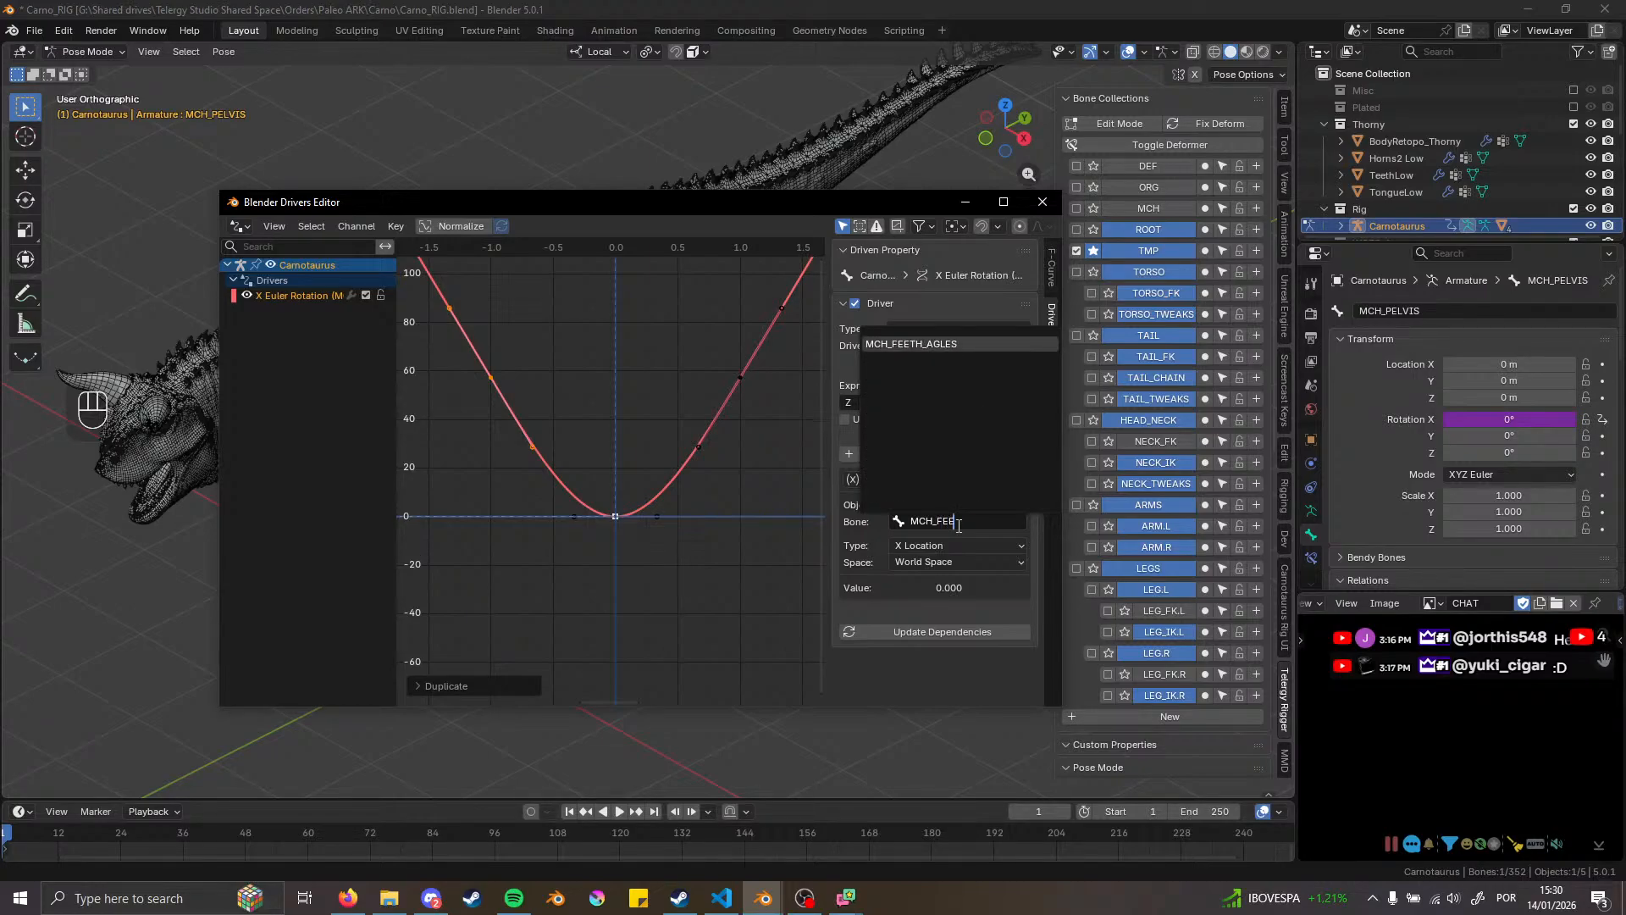
key("Return")
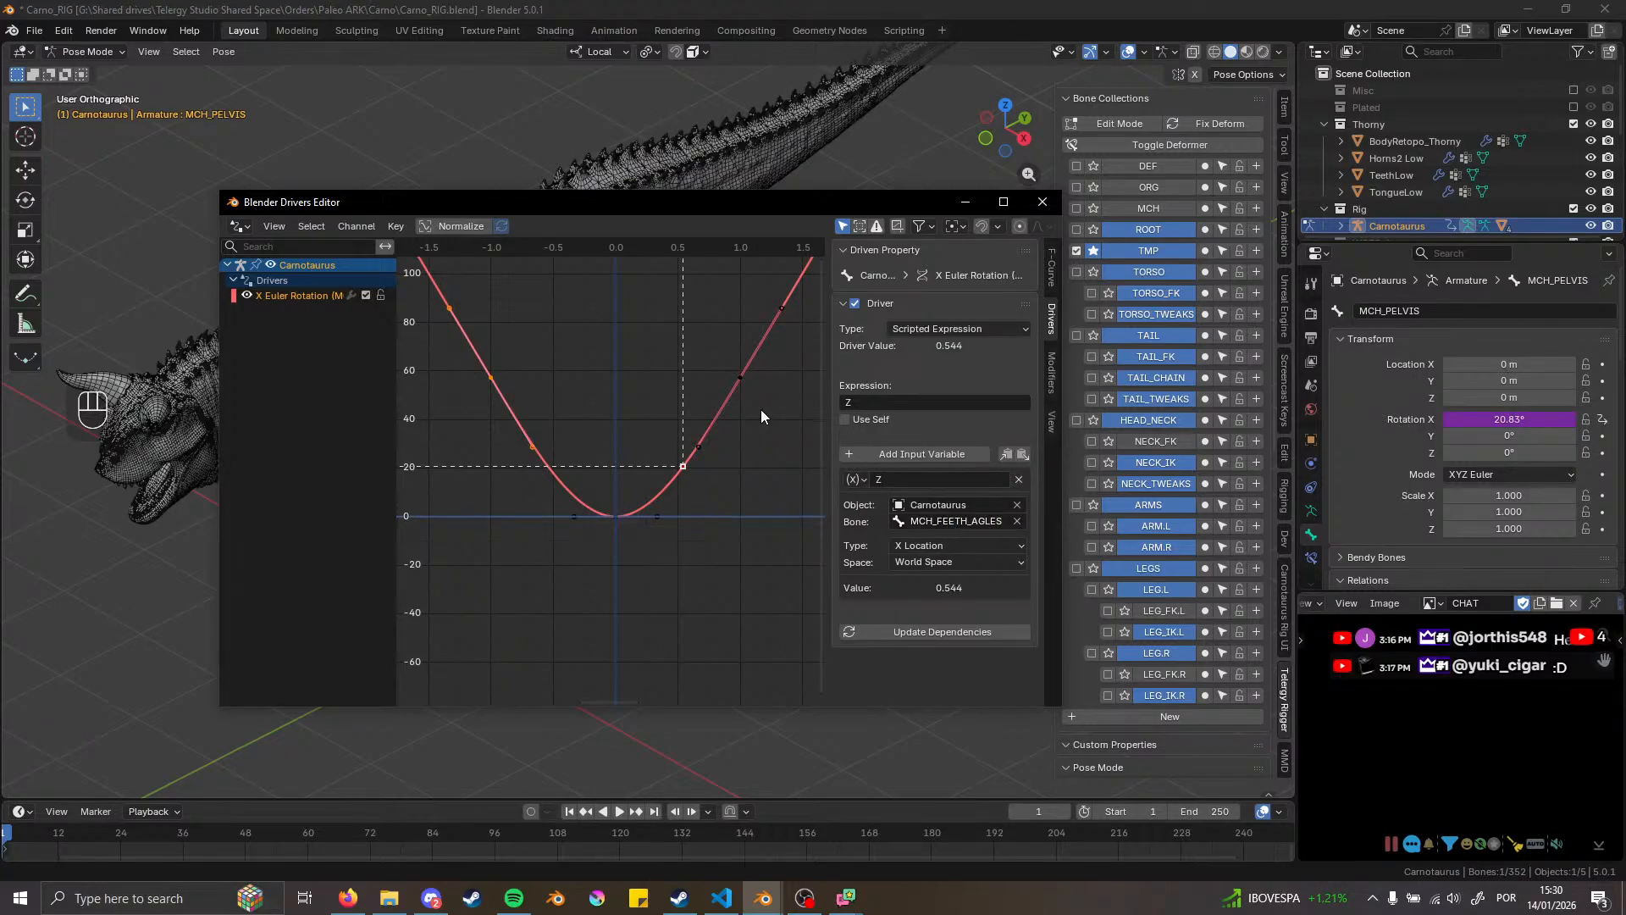
Make the driver variable read the bone's Z Rotation in Local Space
left_click(961, 546)
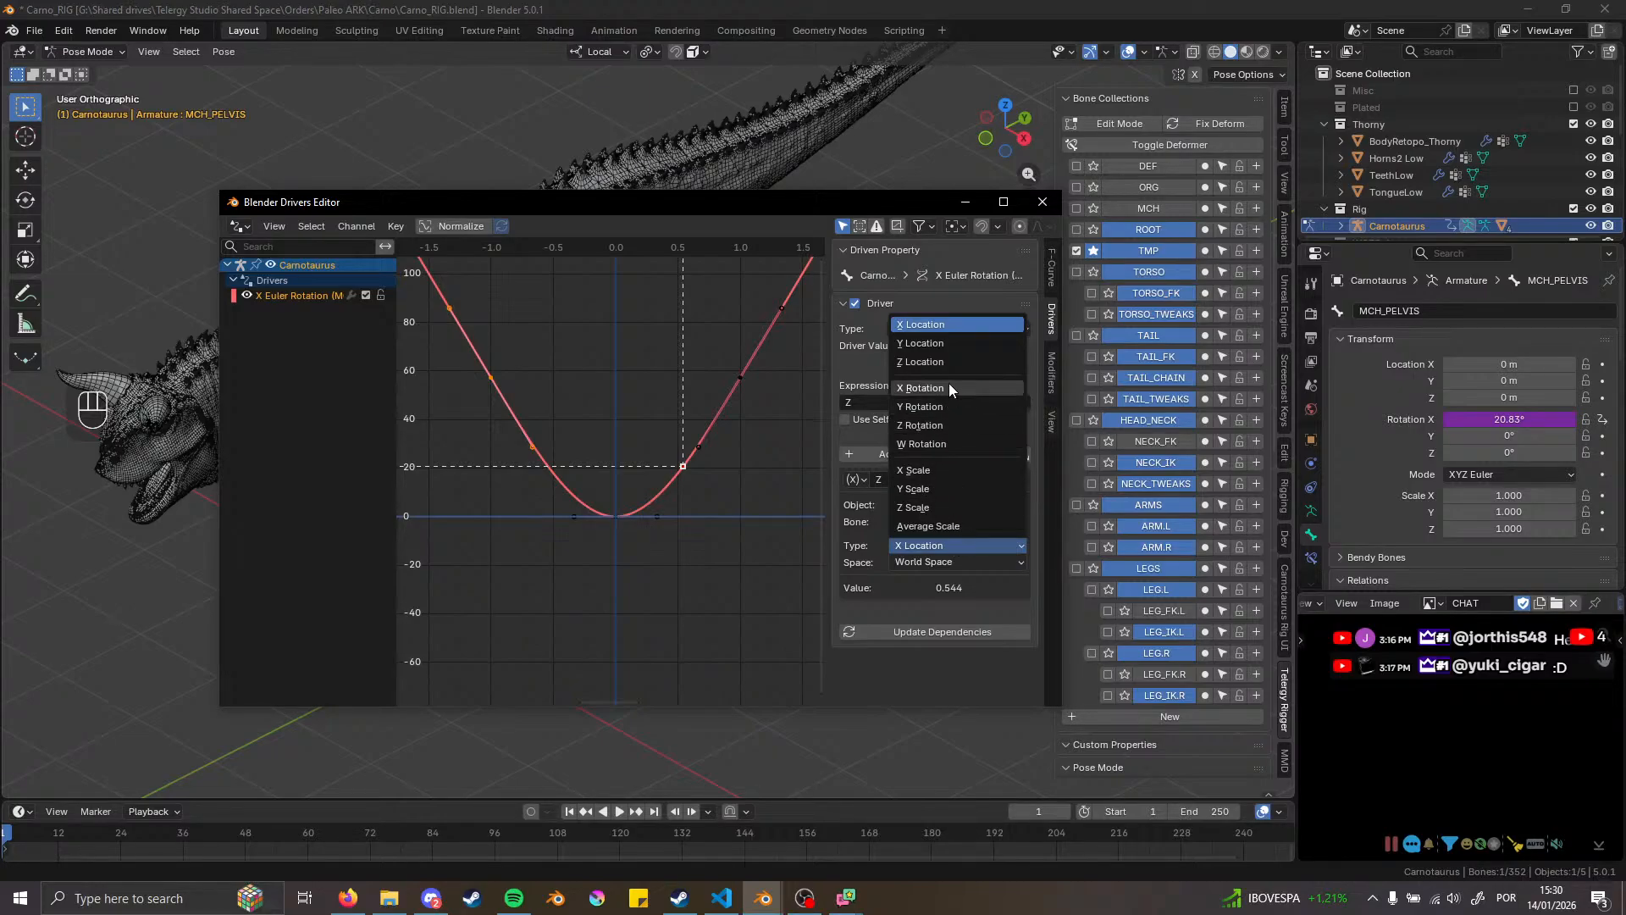
left_click(933, 422)
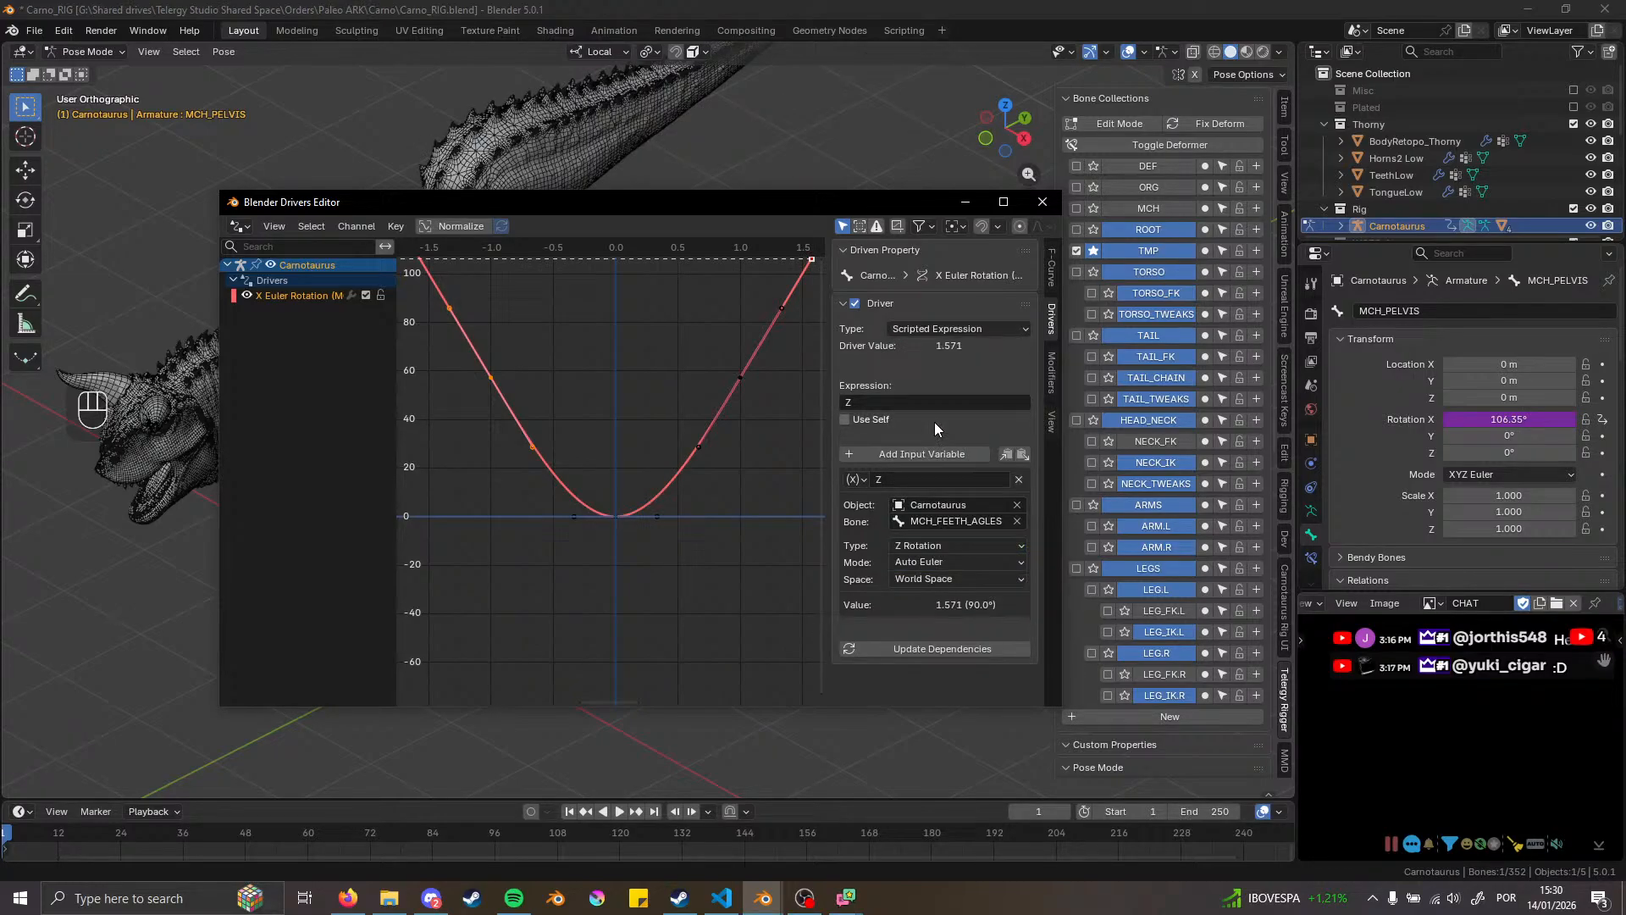
left_click(923, 578)
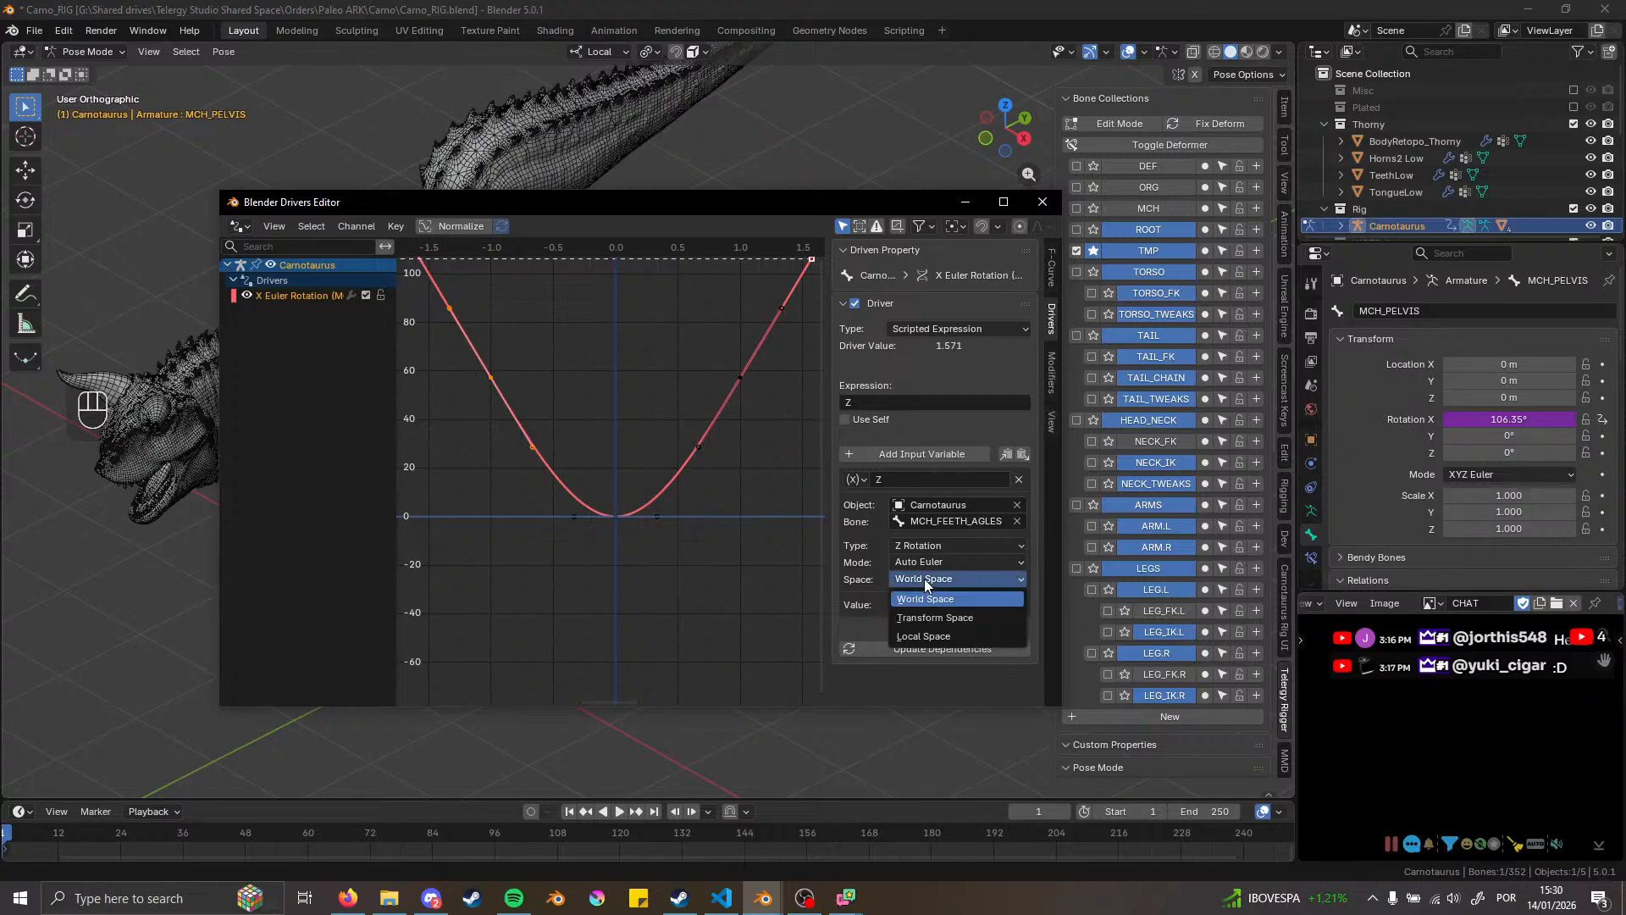
left_click(923, 637)
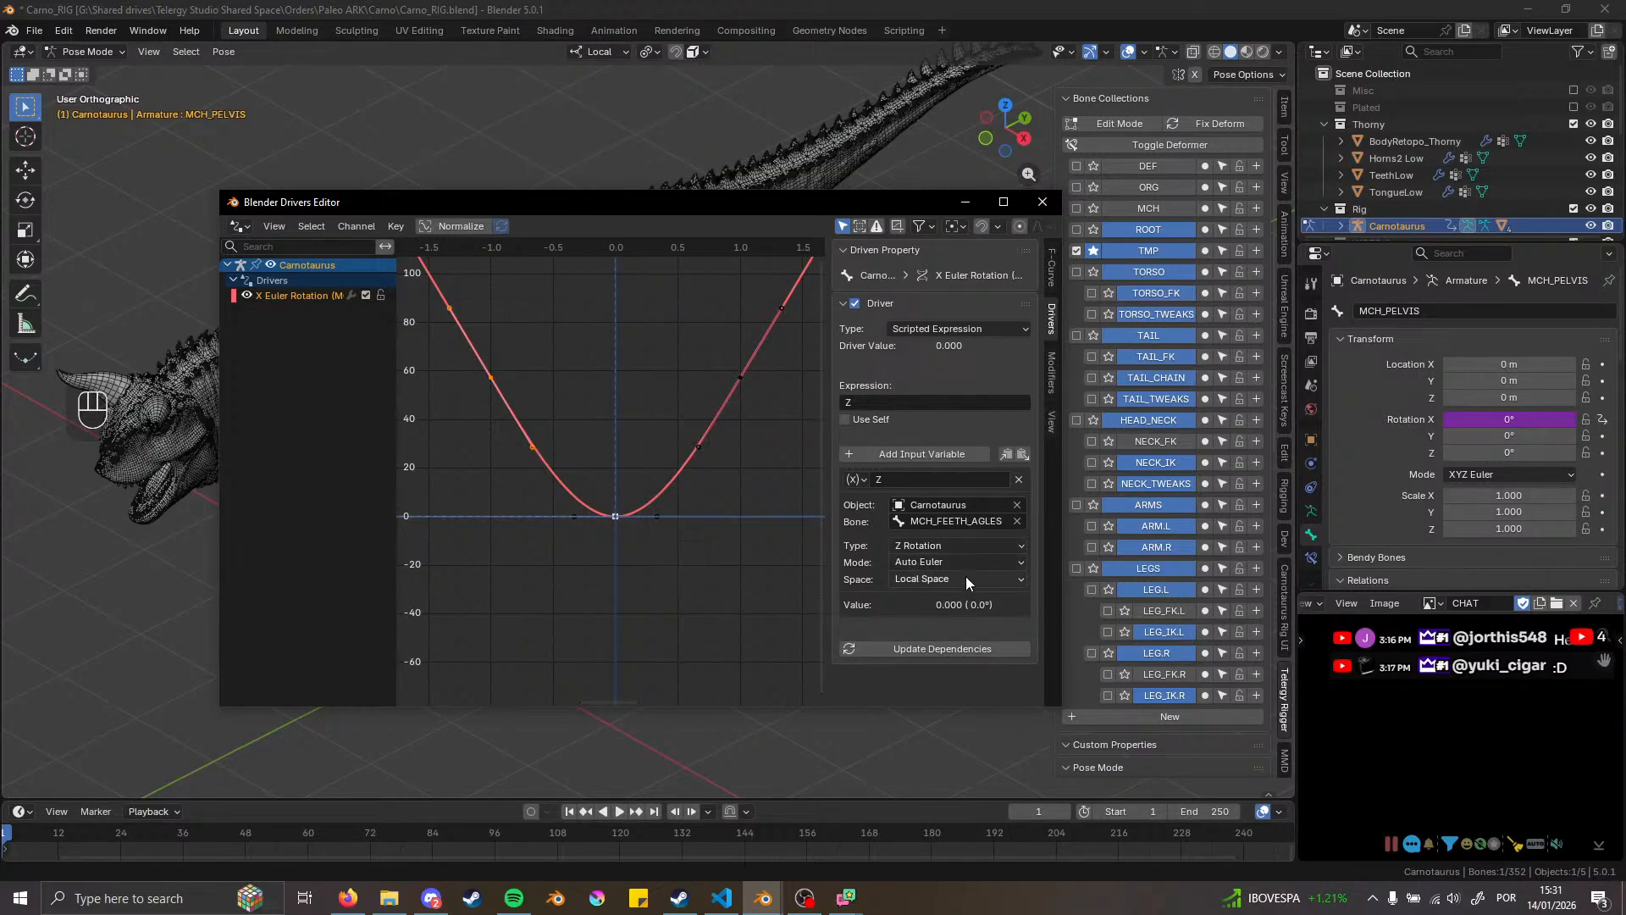
Minimize the Drivers Editor and test the driver with a temporary move of CTRL_IK_LEG.L along its local Y axis
left_click(963, 207)
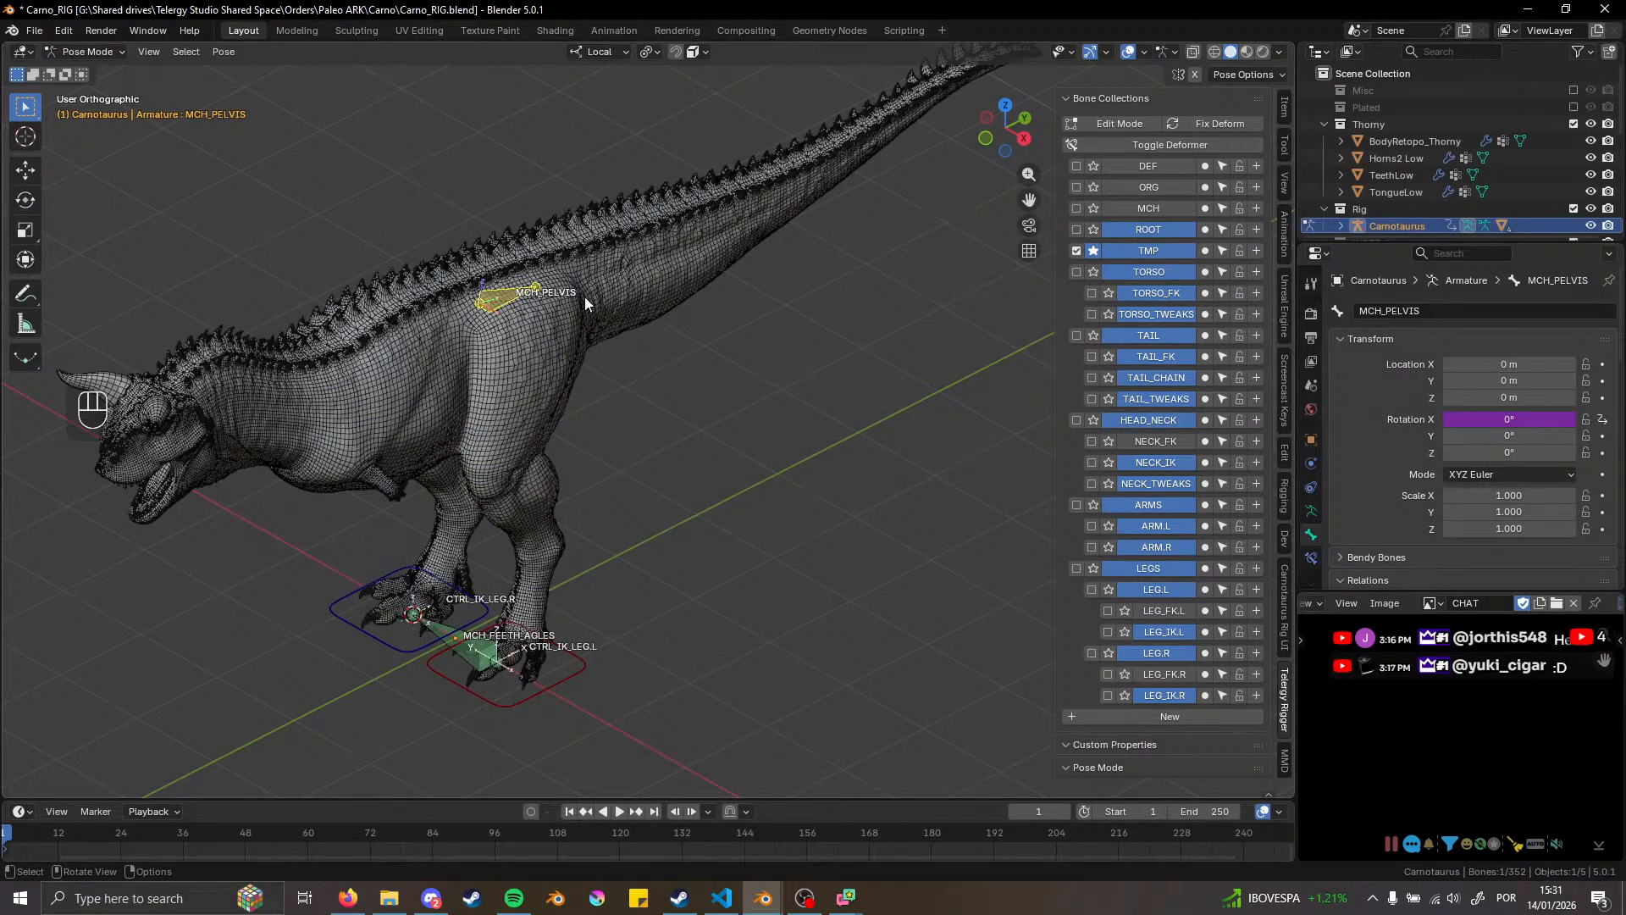
left_click(542, 690)
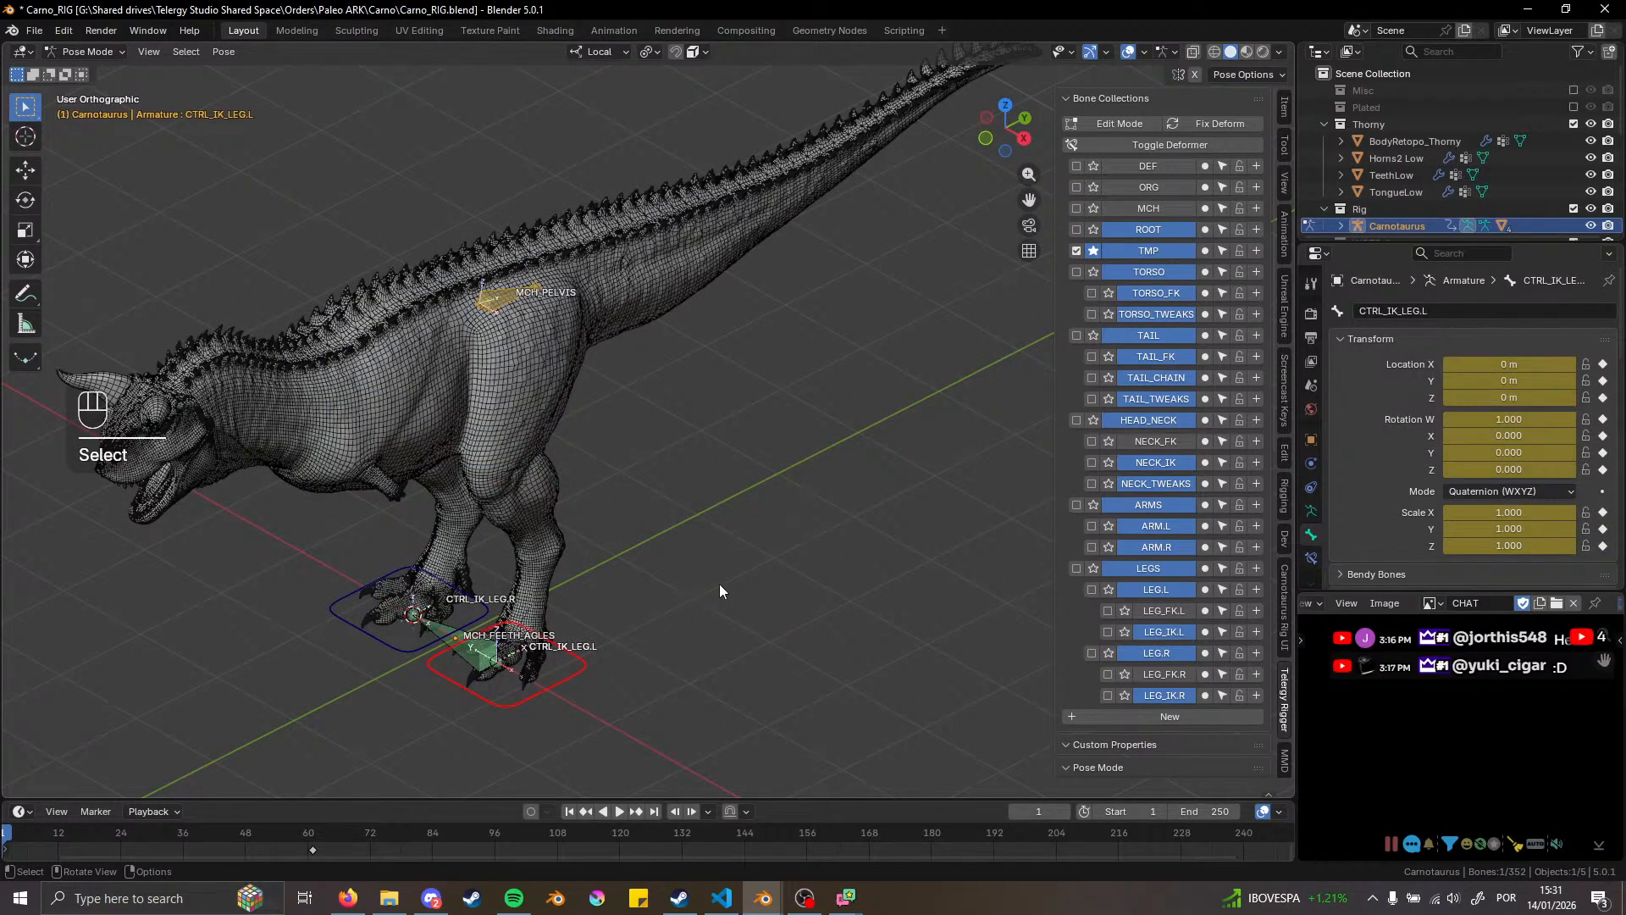
key("g")
key("y")
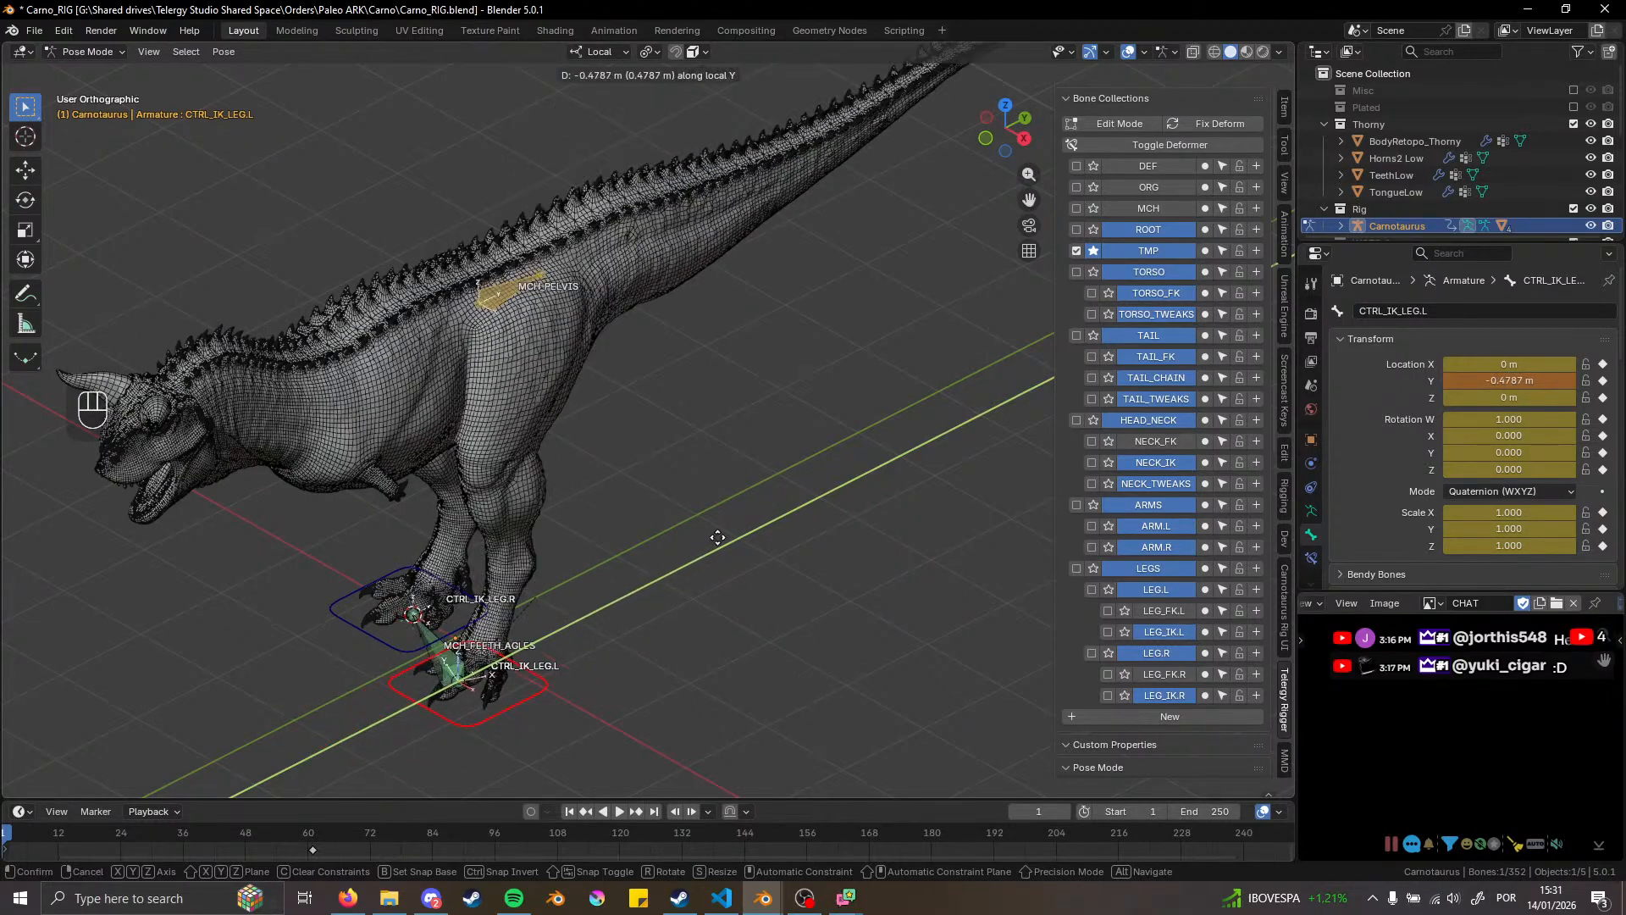
right_click(739, 486)
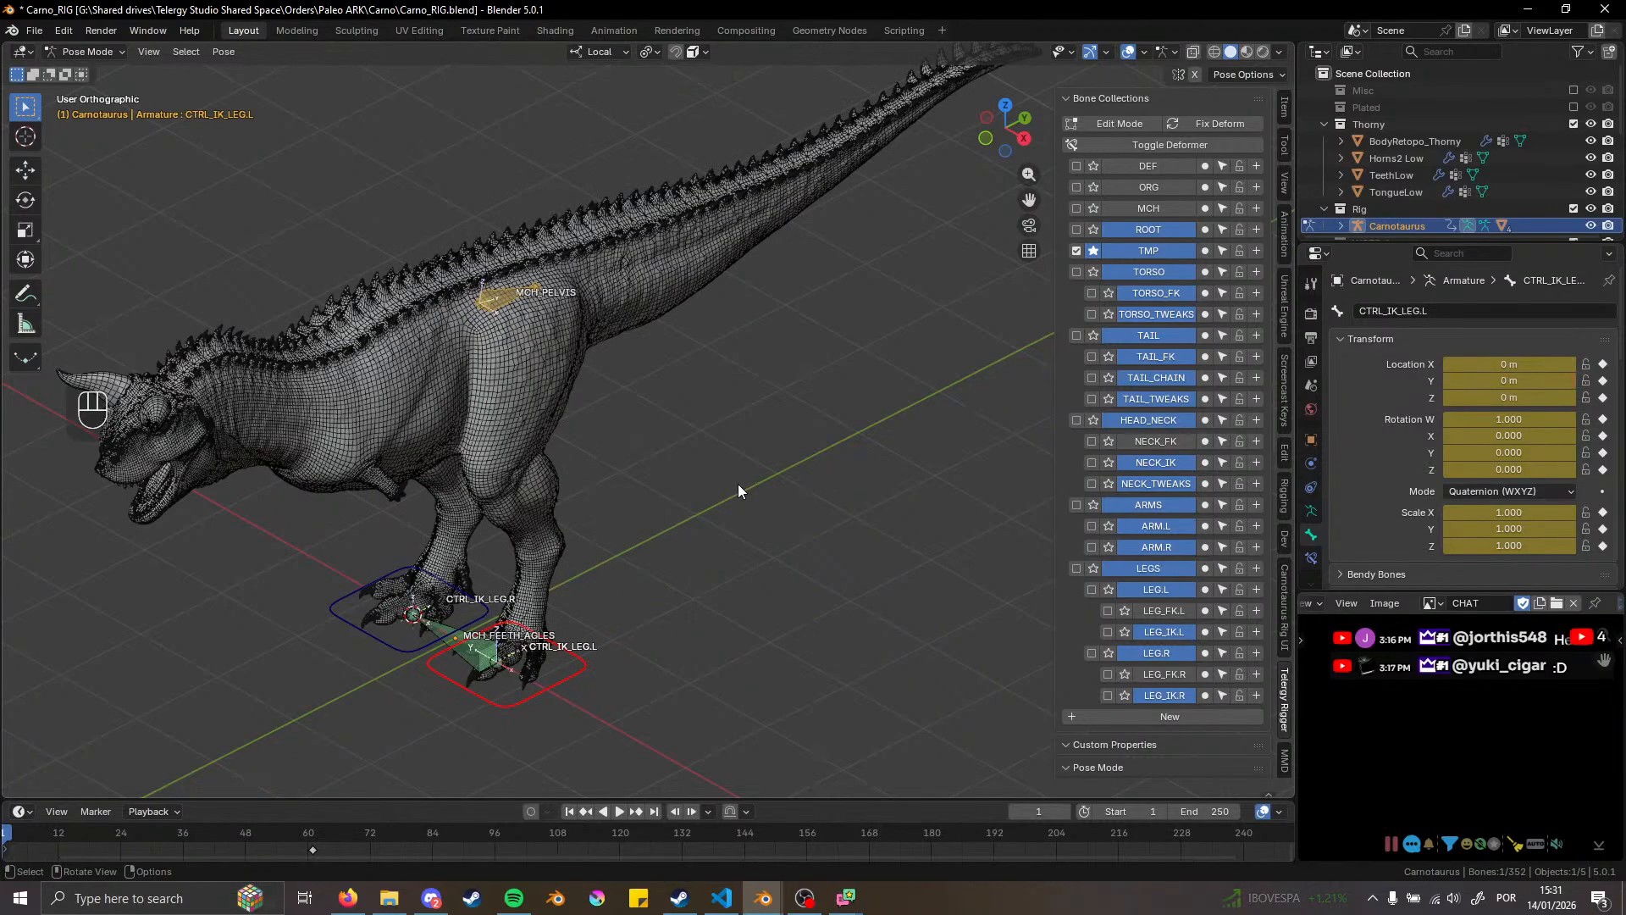
Bring back the Drivers Editor for the MCH_PELVIS bone and change the driver expression to -Z
left_click(759, 896)
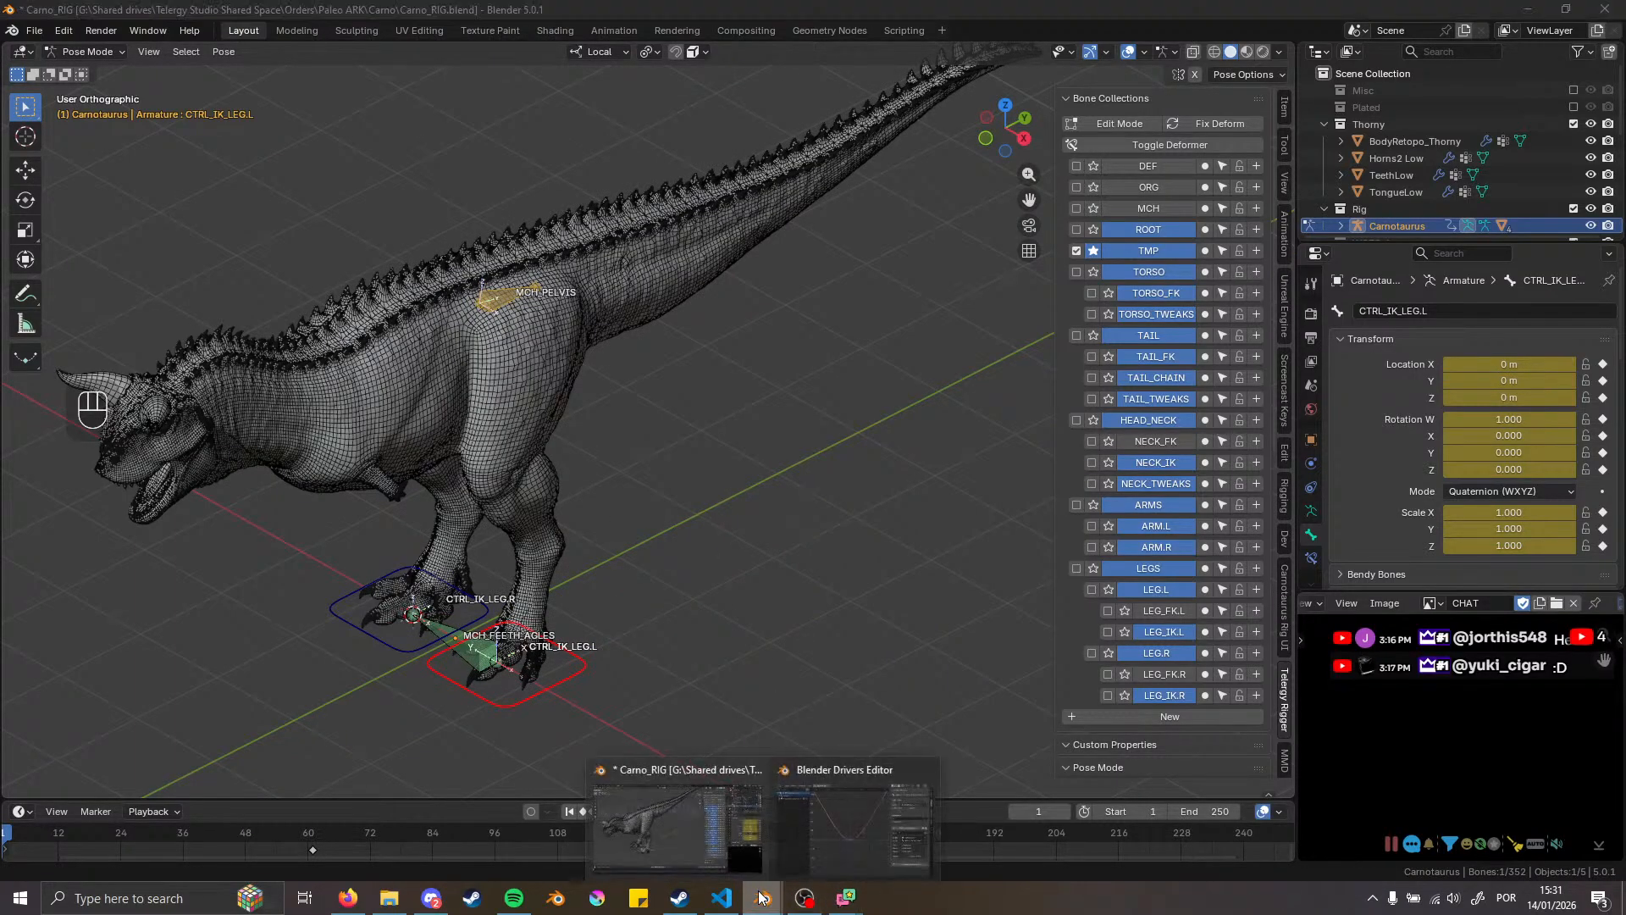
left_click(854, 823)
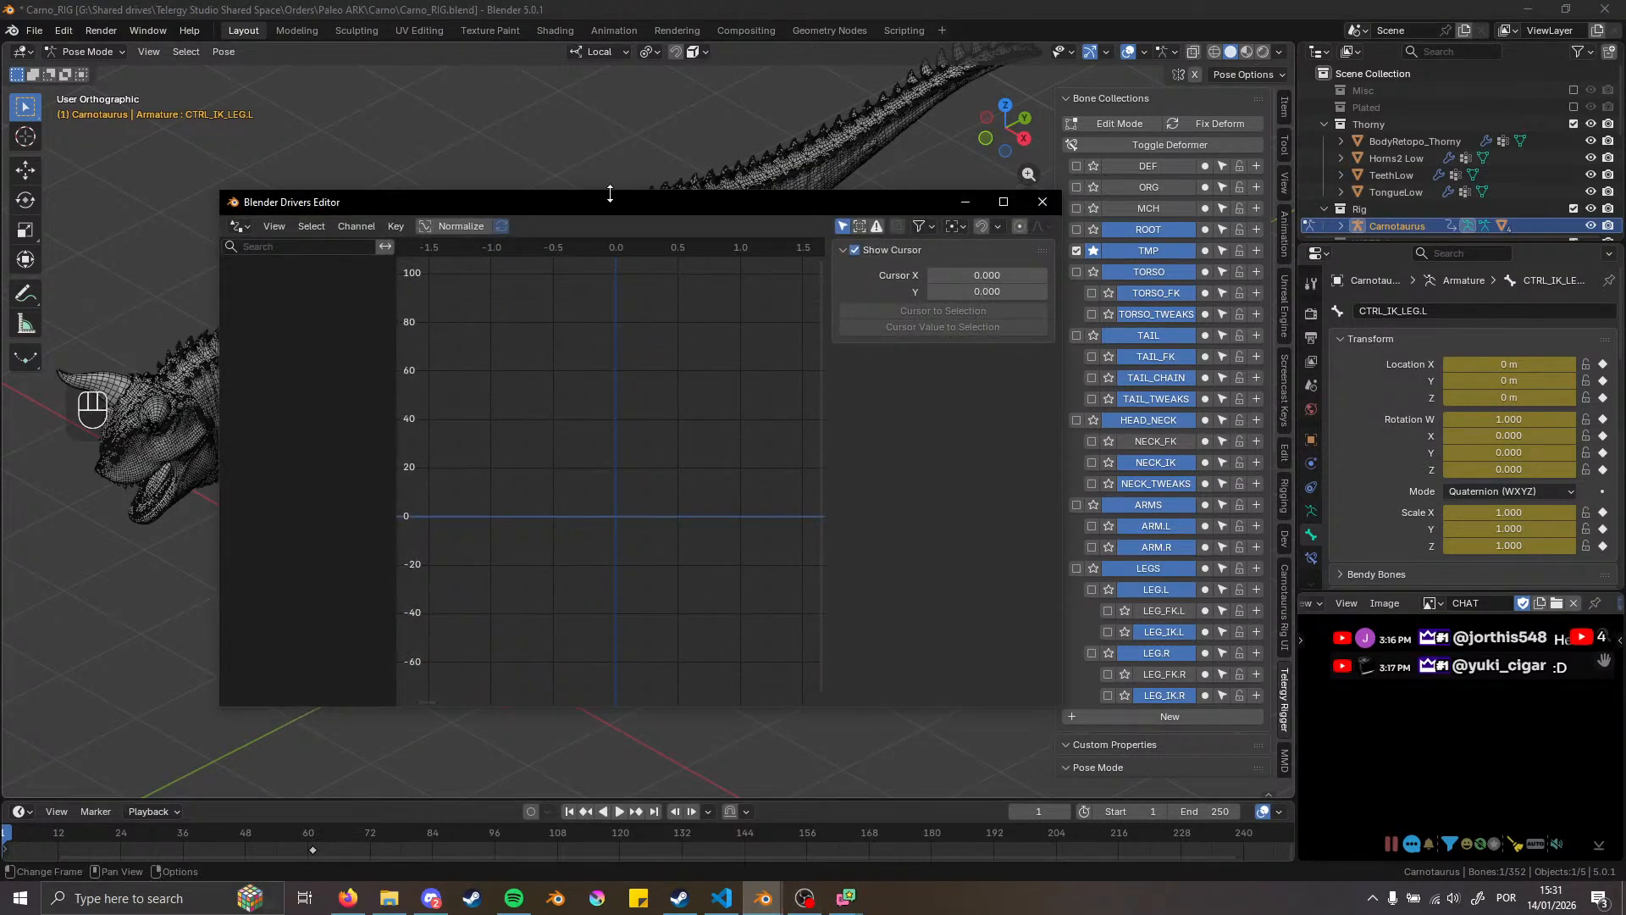
left_click_drag(617, 201, 583, 268)
left_click(501, 296)
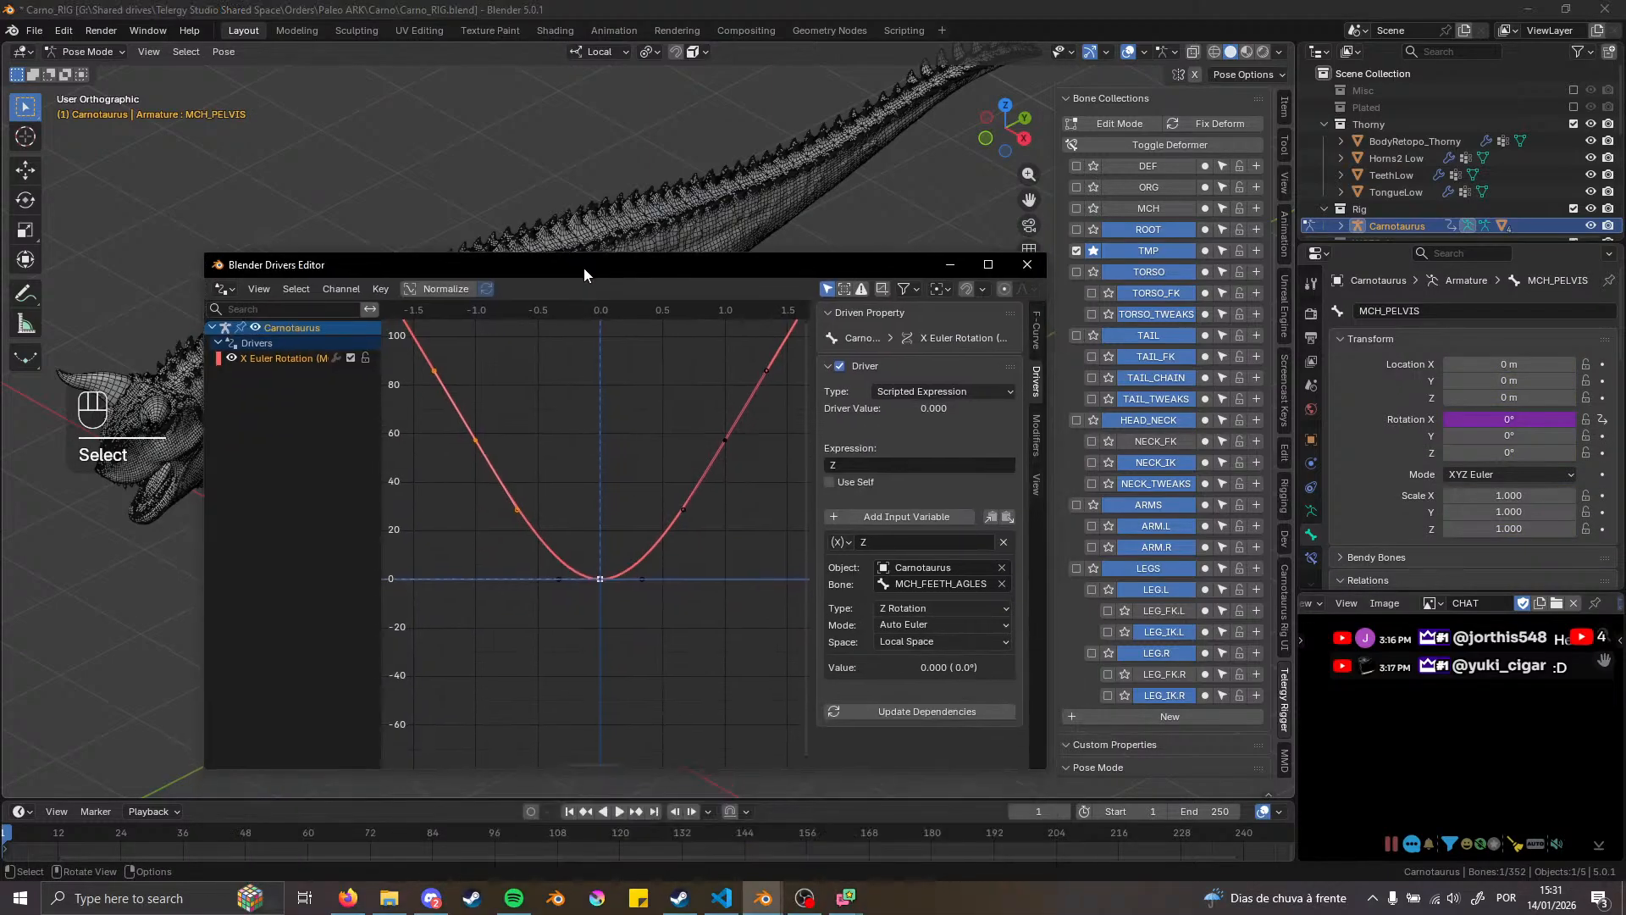
left_click(861, 459)
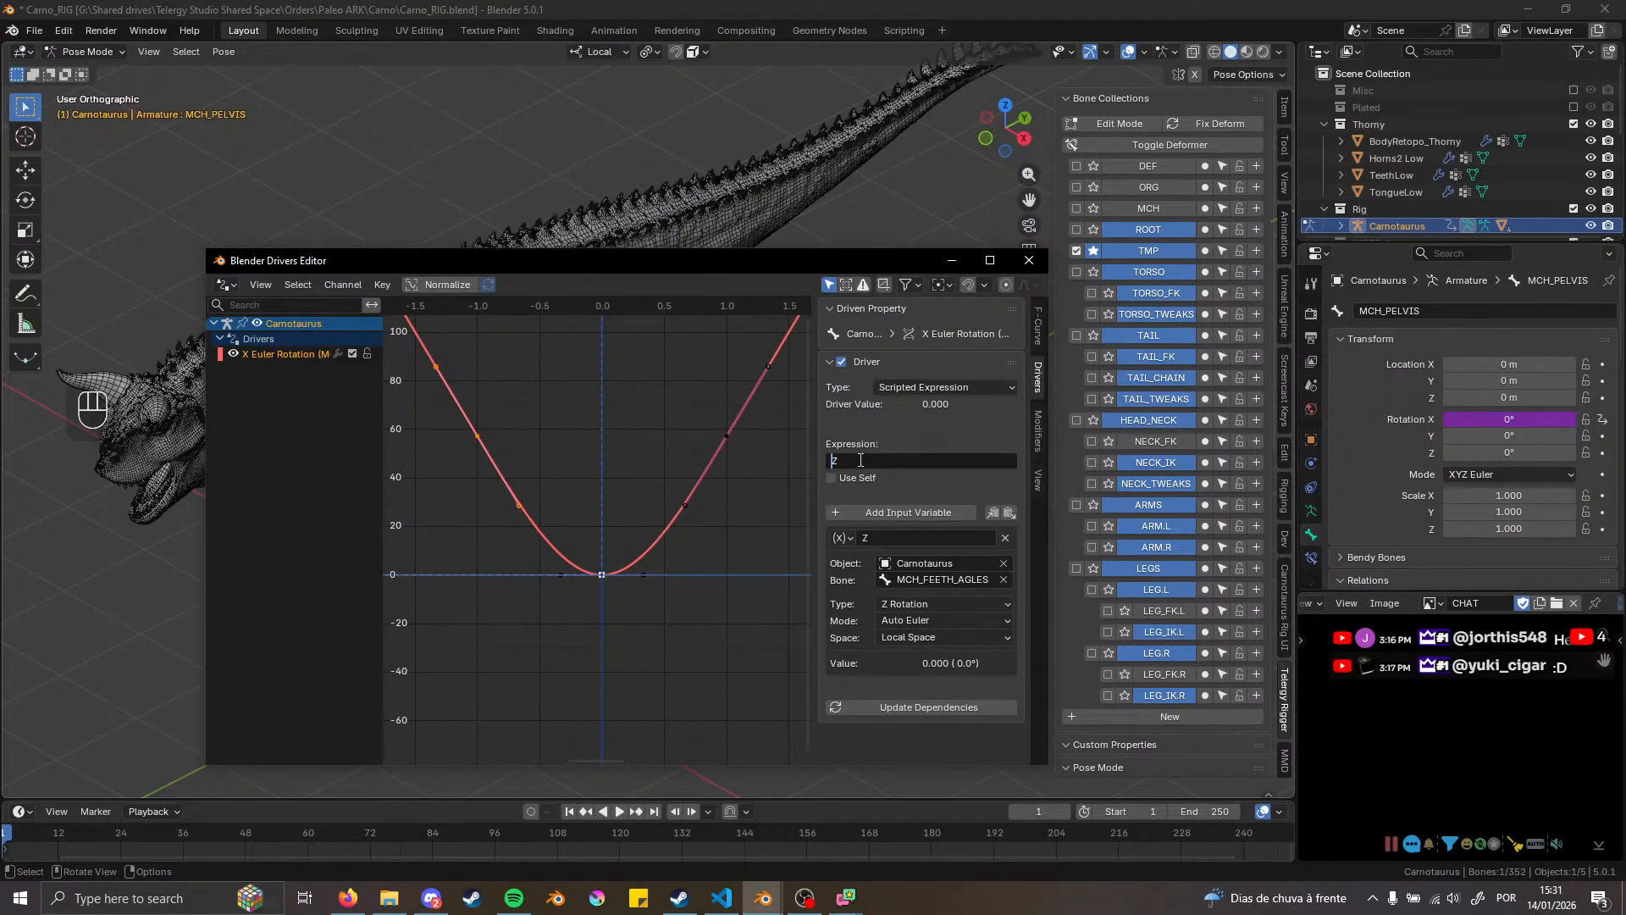
type("-")
key("Return")
Test the negated driver expression by temporarily moving the CTRL_IK_LEG.L foot control along local Y, with the Drivers Editor minimized
left_click(953, 259)
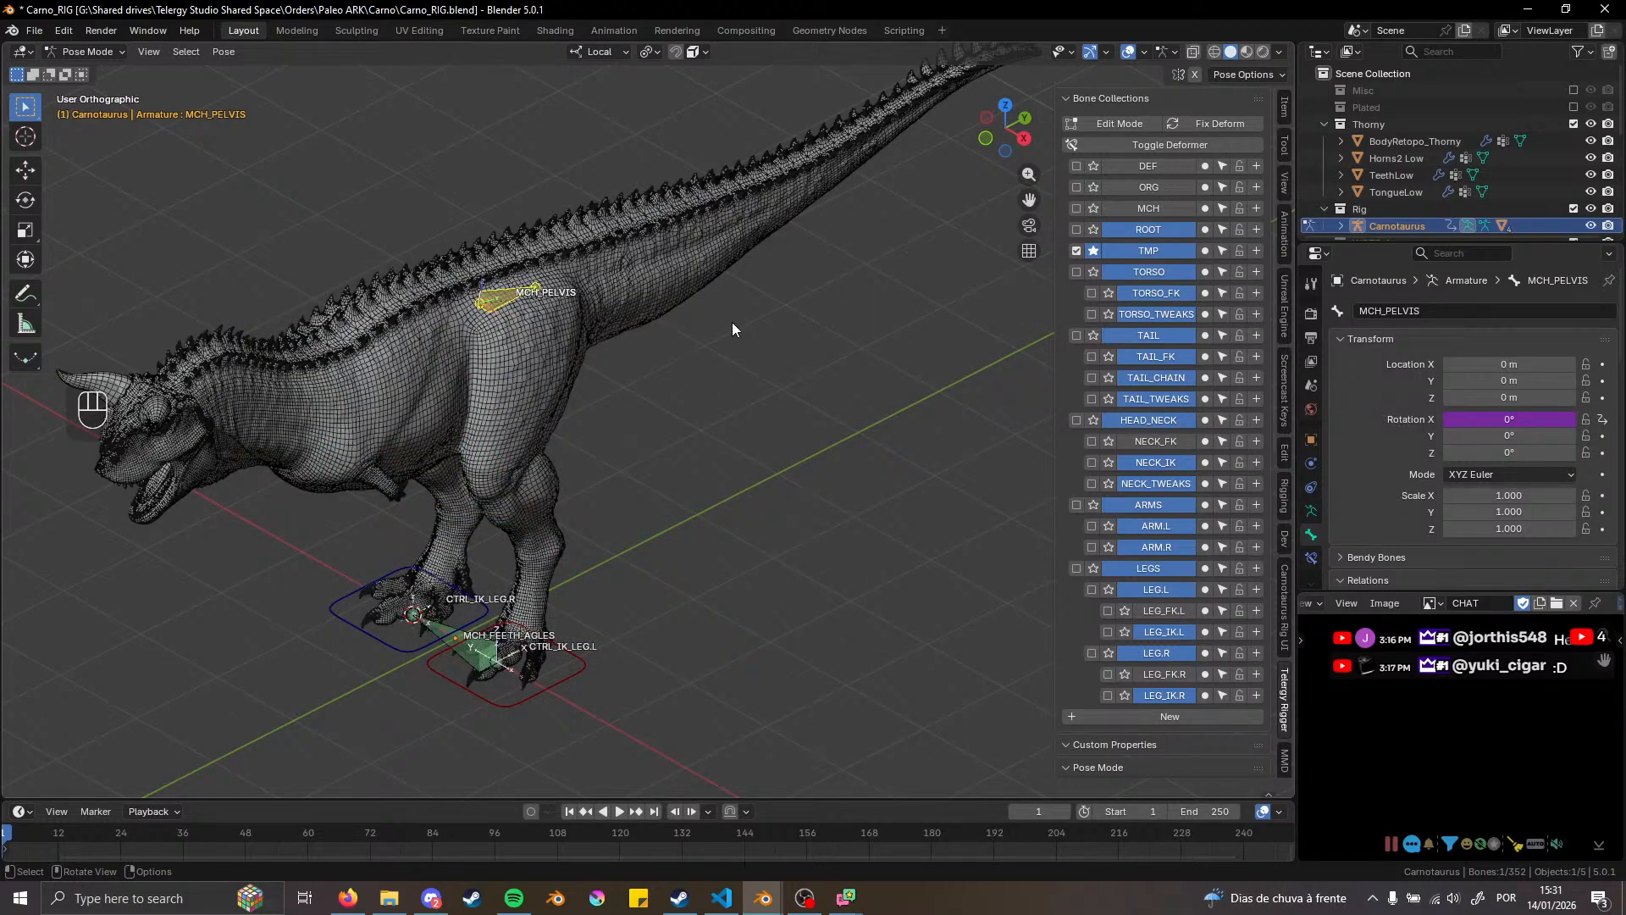
left_click(535, 674)
key("g")
key("y")
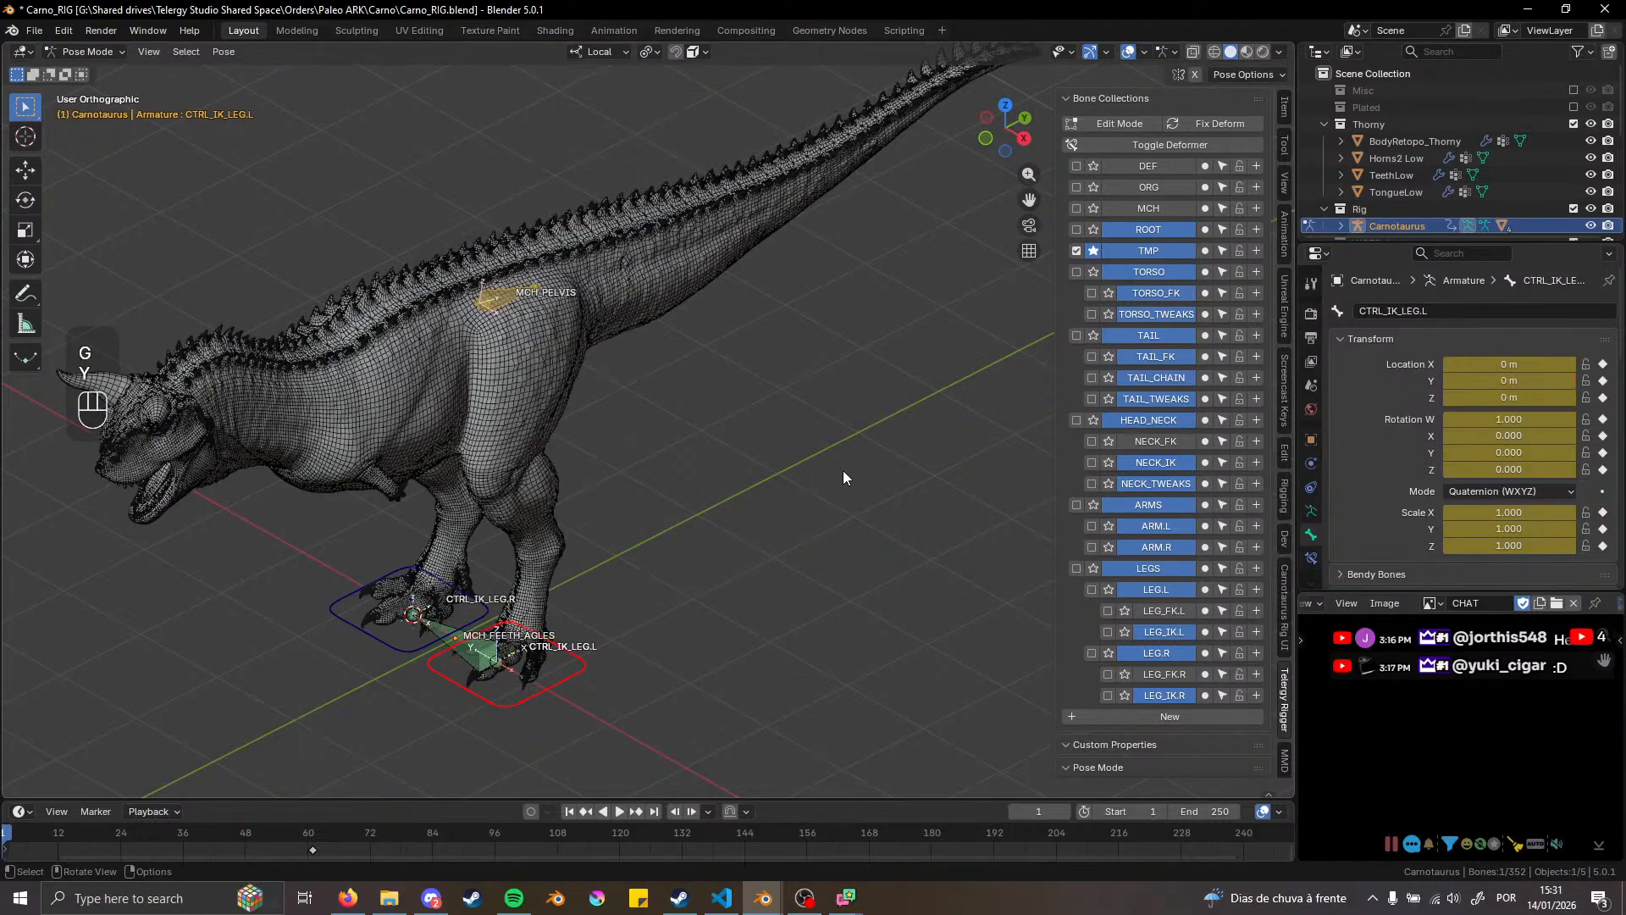
key("Escape")
Change the MCH_PELVIS driver expression back to Z and select all keyframes of its driver curve
mouse_move(762, 898)
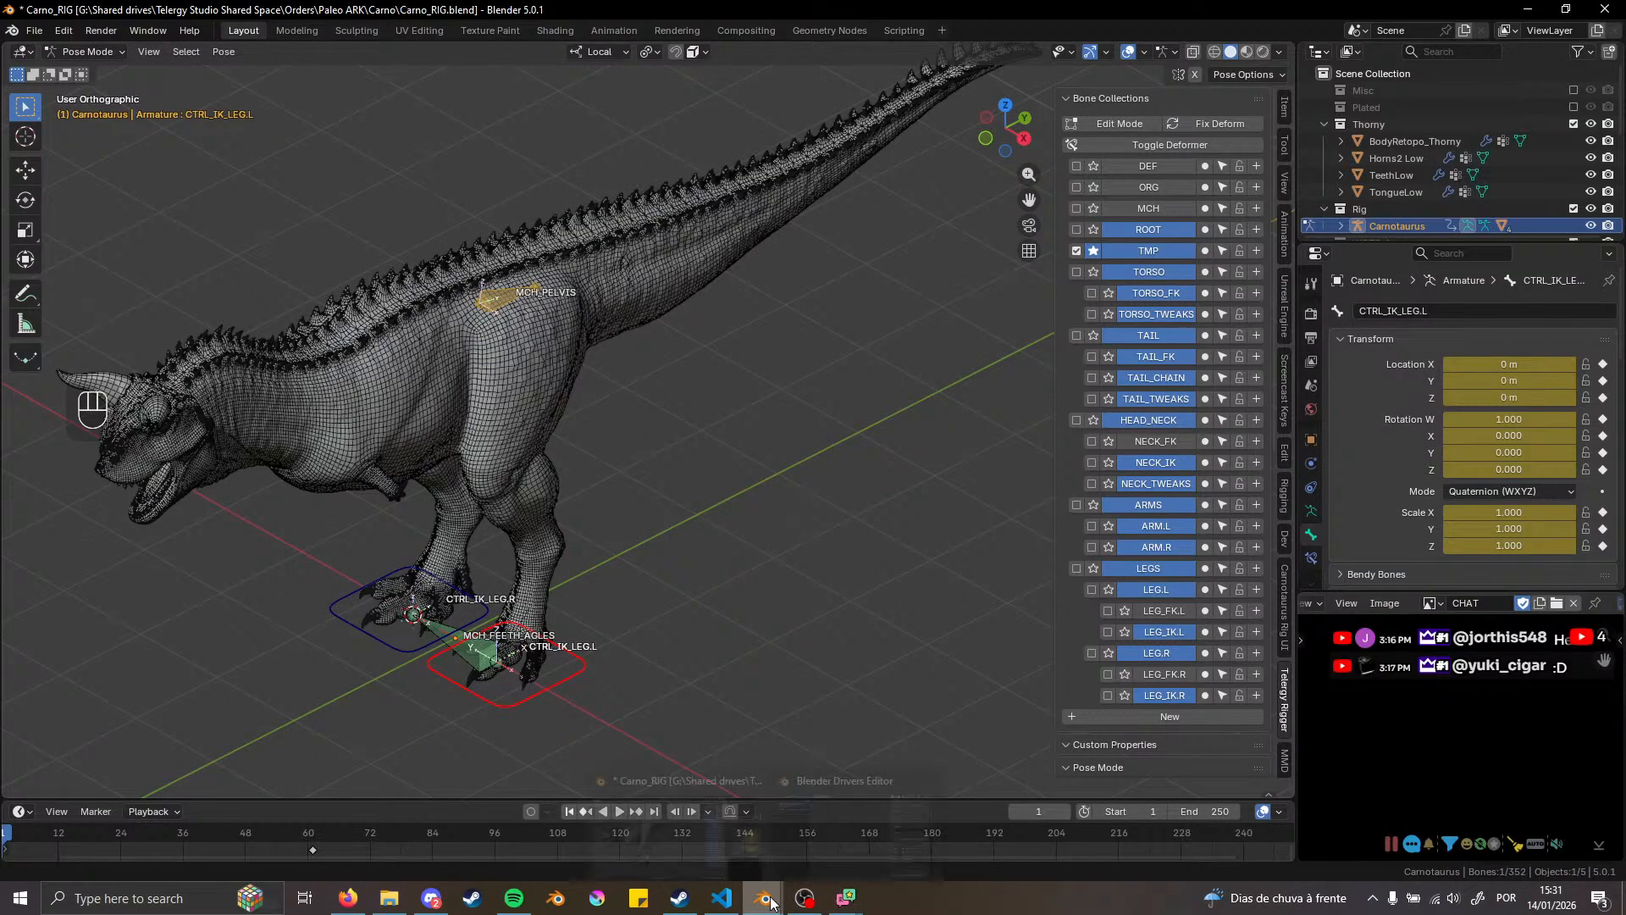
left_click(855, 830)
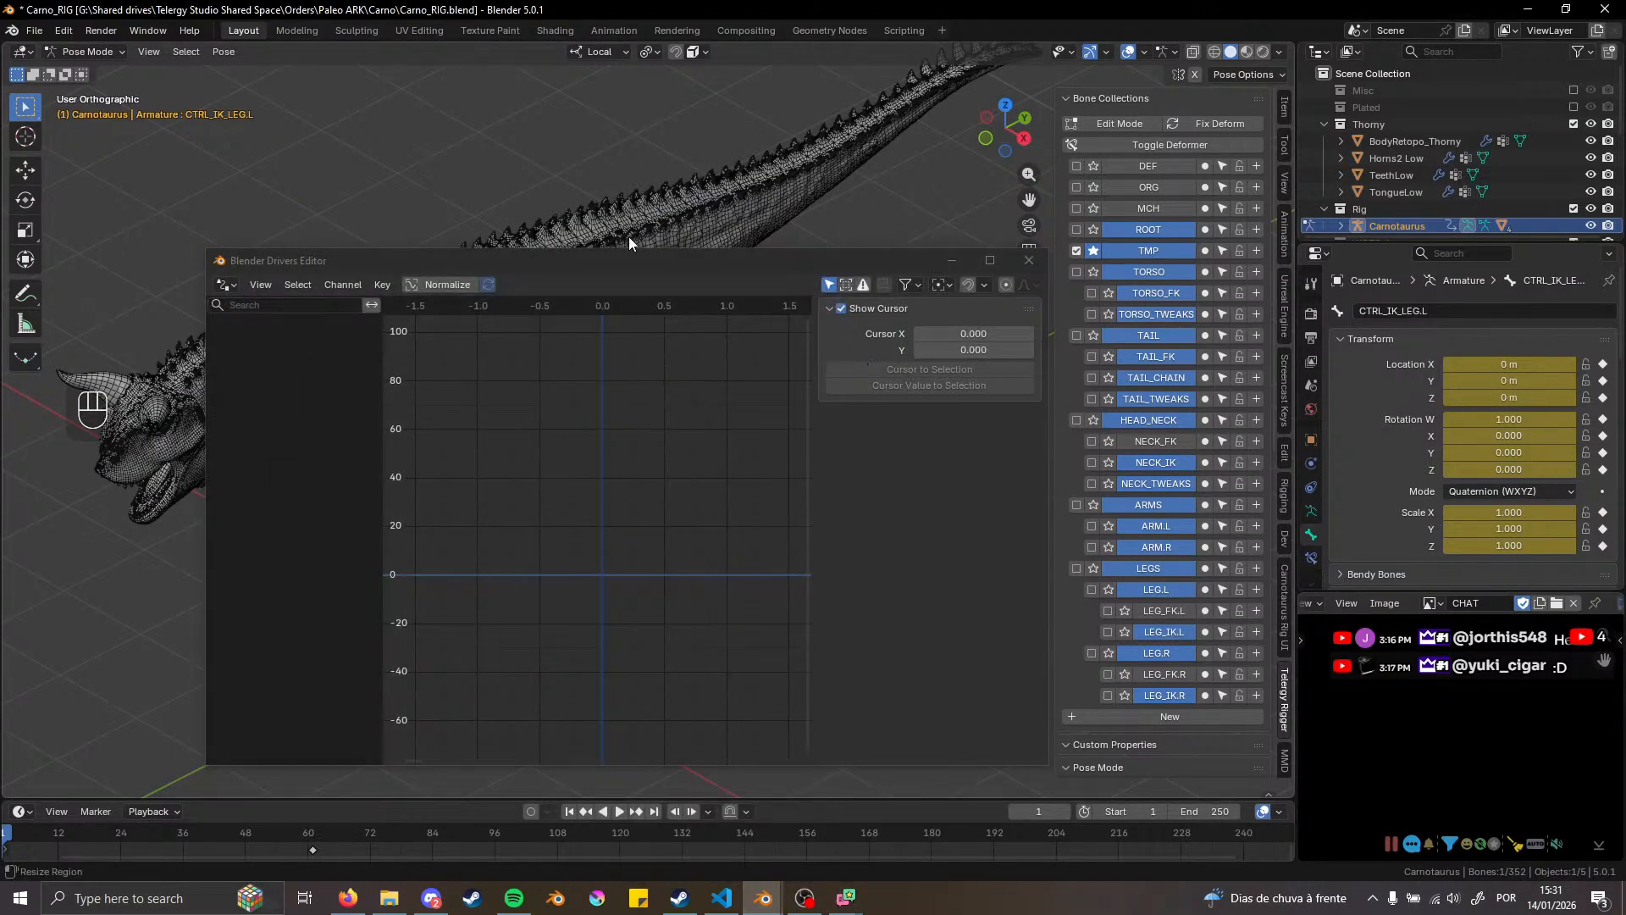
left_click_drag(627, 262, 650, 222)
left_click(515, 294)
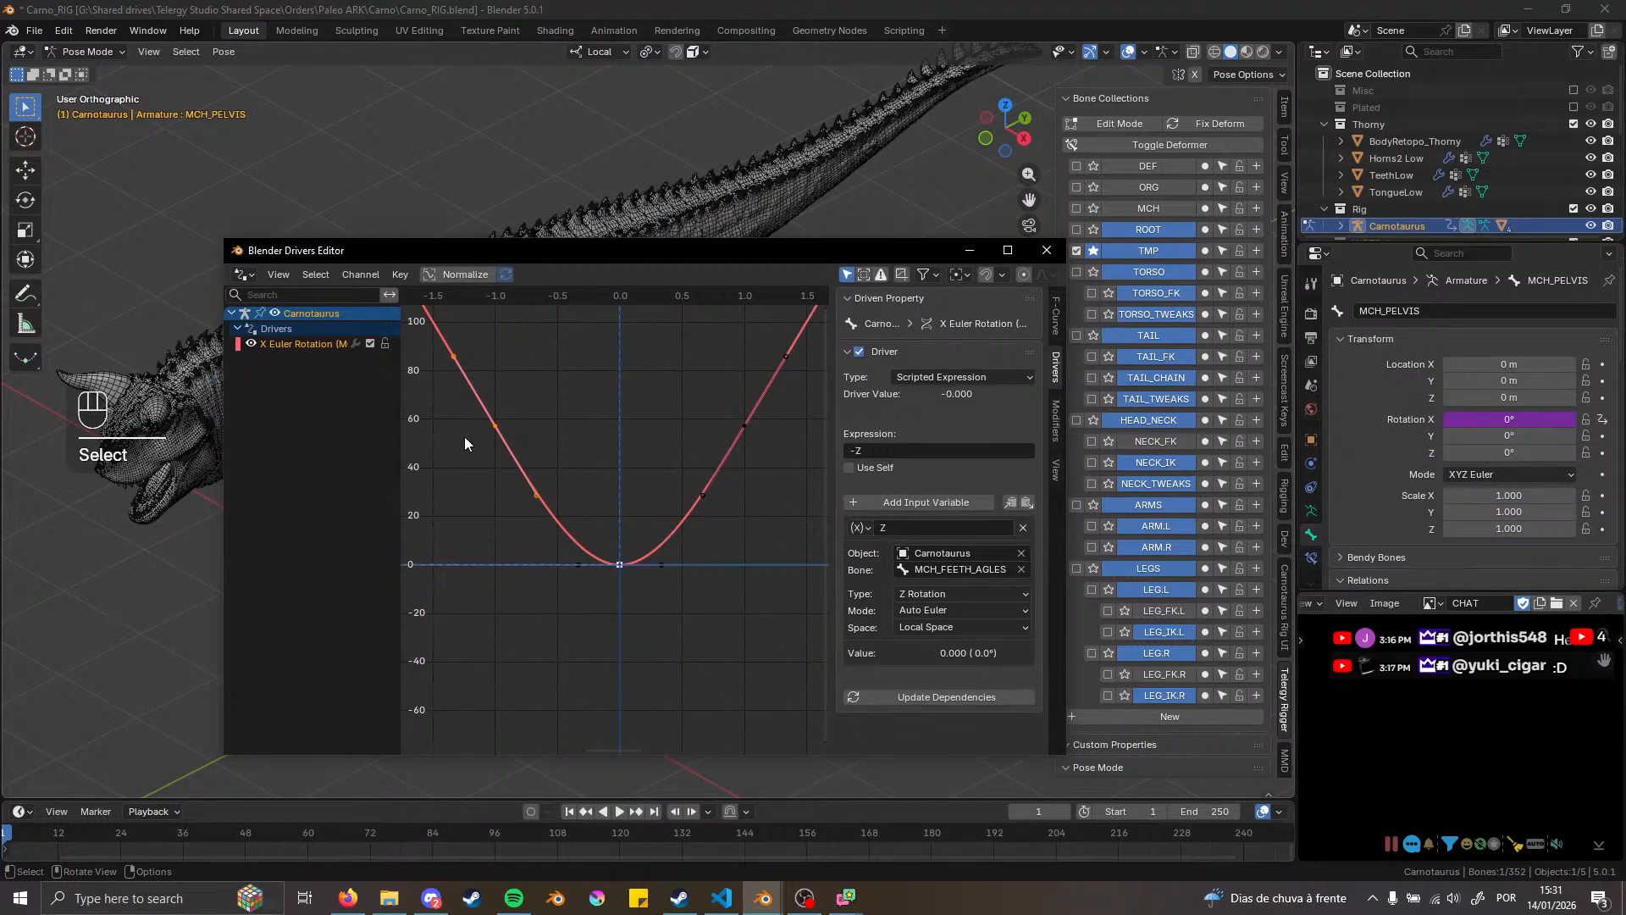
left_click(932, 450)
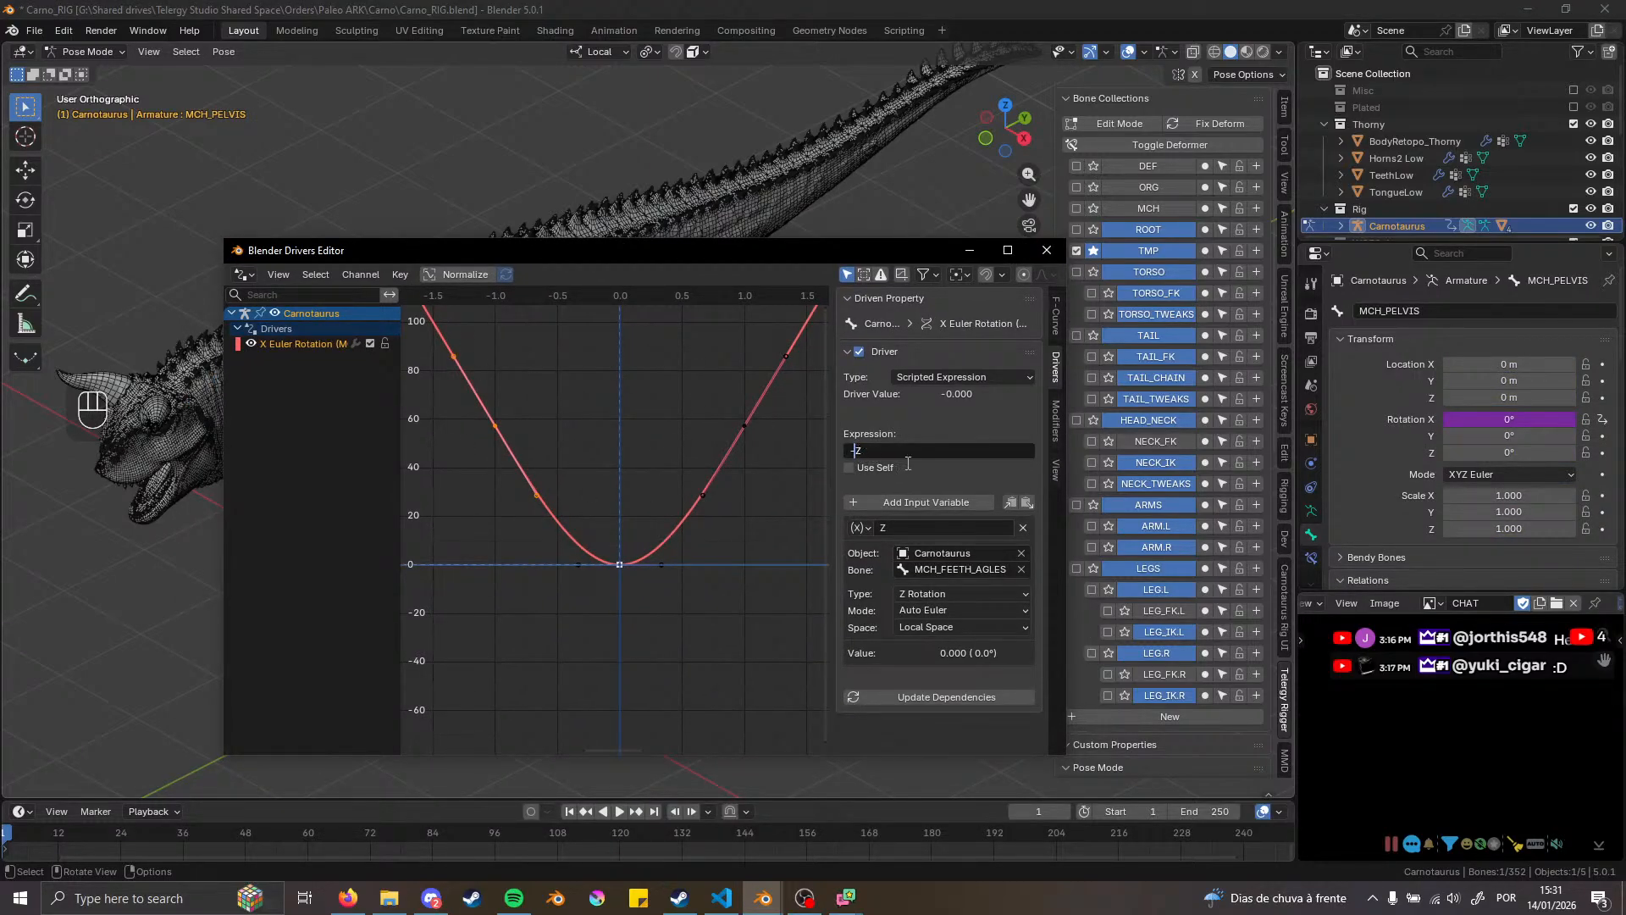
key("BackSpace")
key("Return")
key("a")
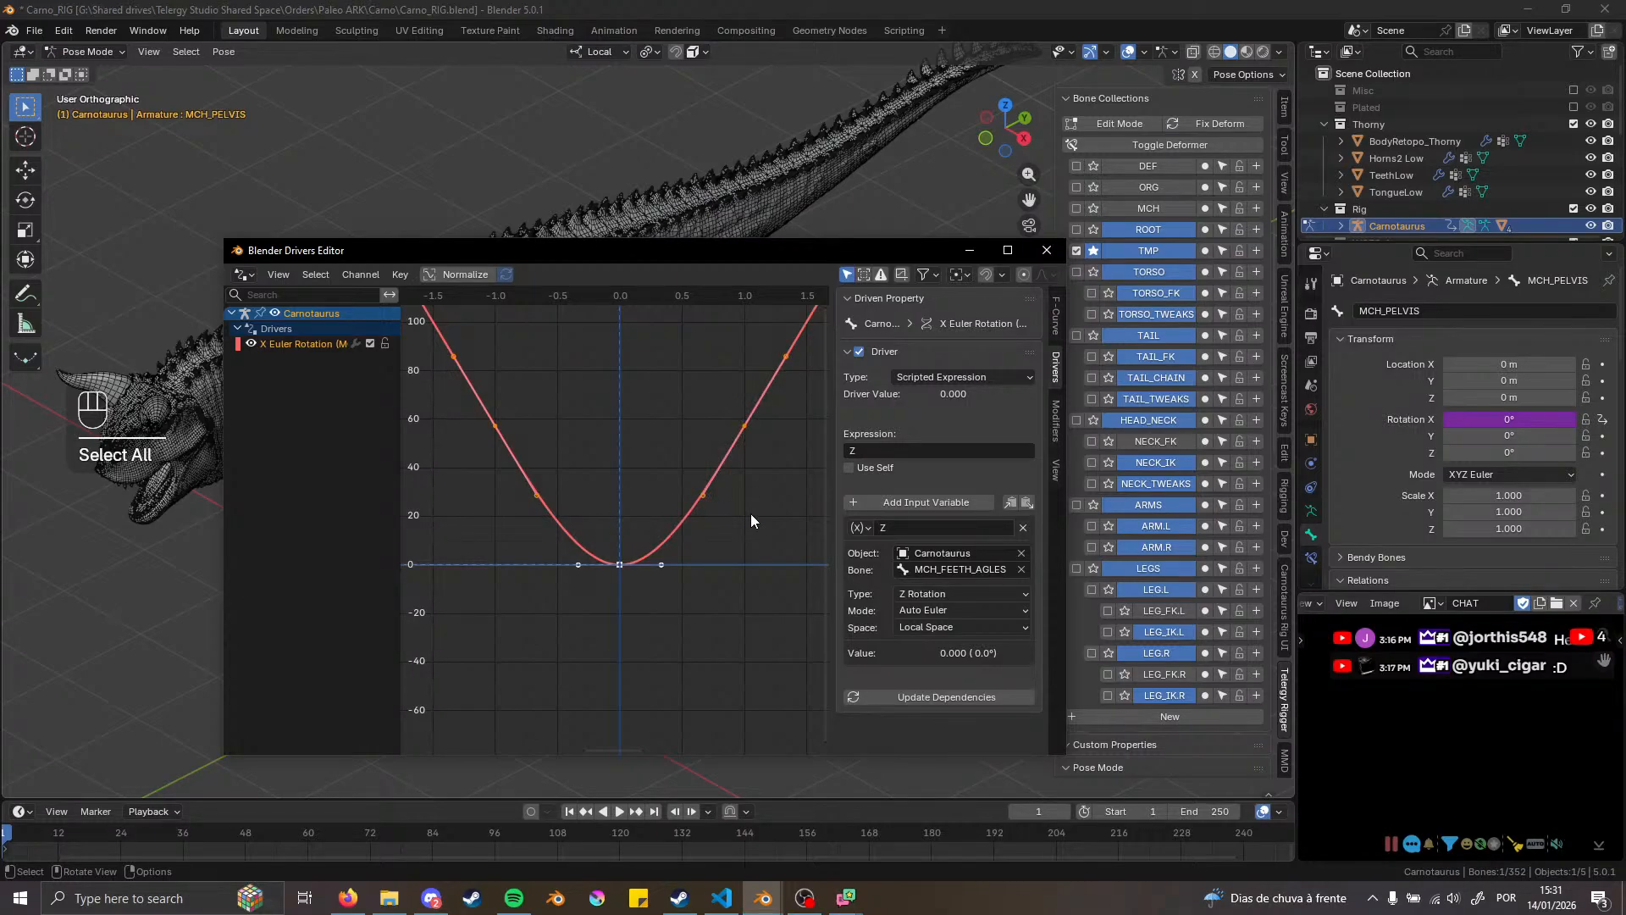
Set the pivot point to the 2D cursor and scale the MCH_PELVIS driver curve's keyframes by -1
key("period")
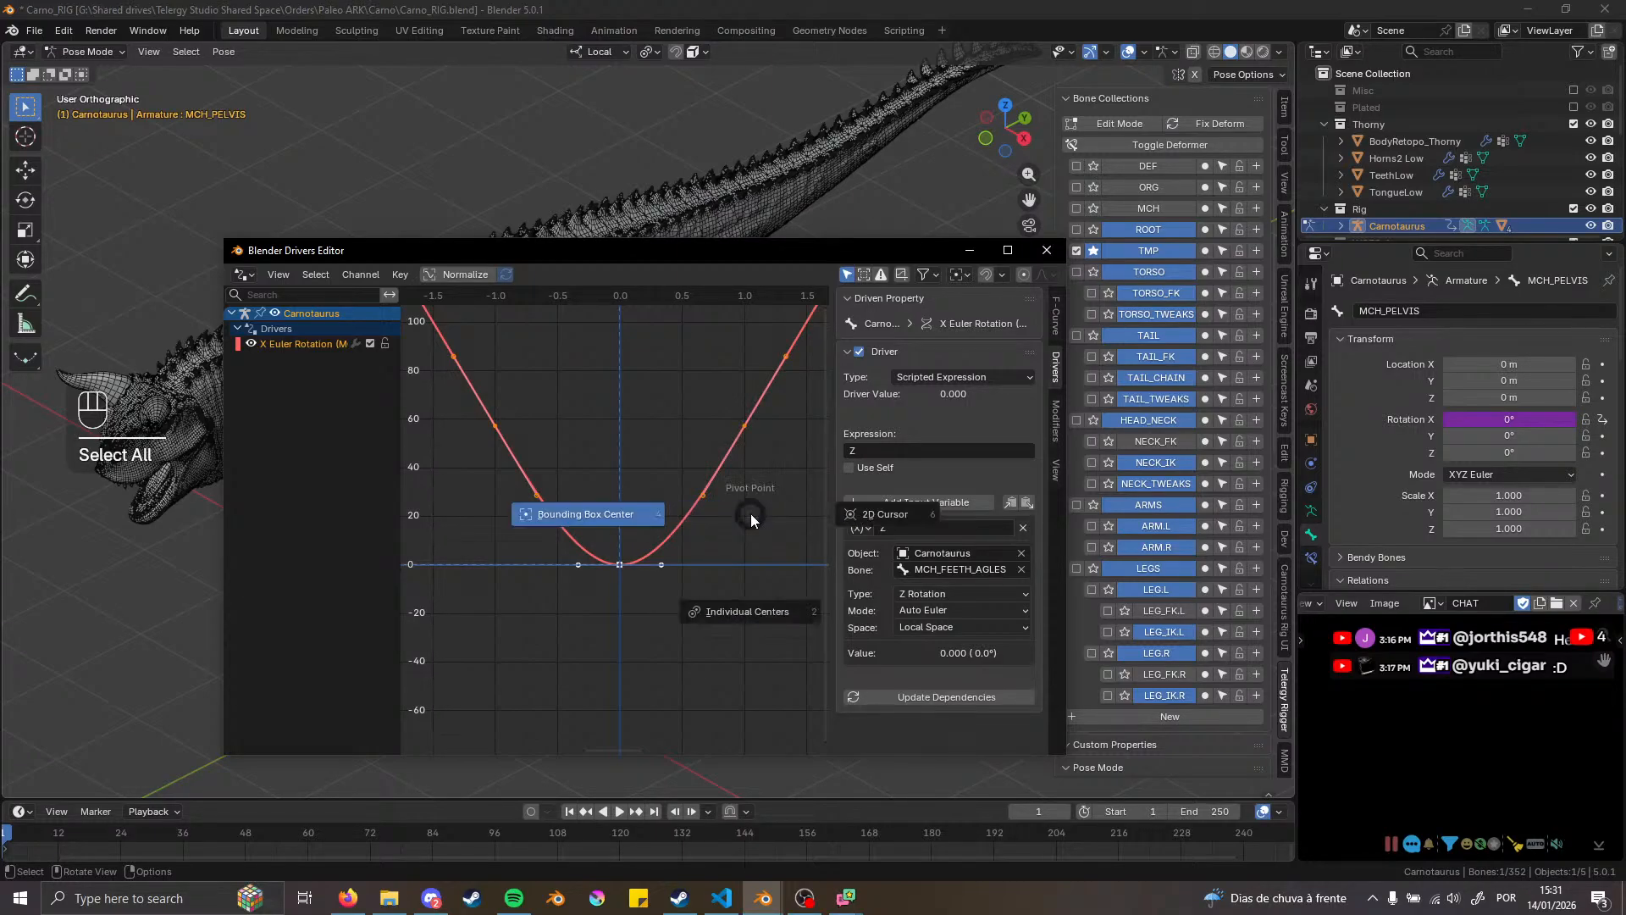
left_click(893, 516)
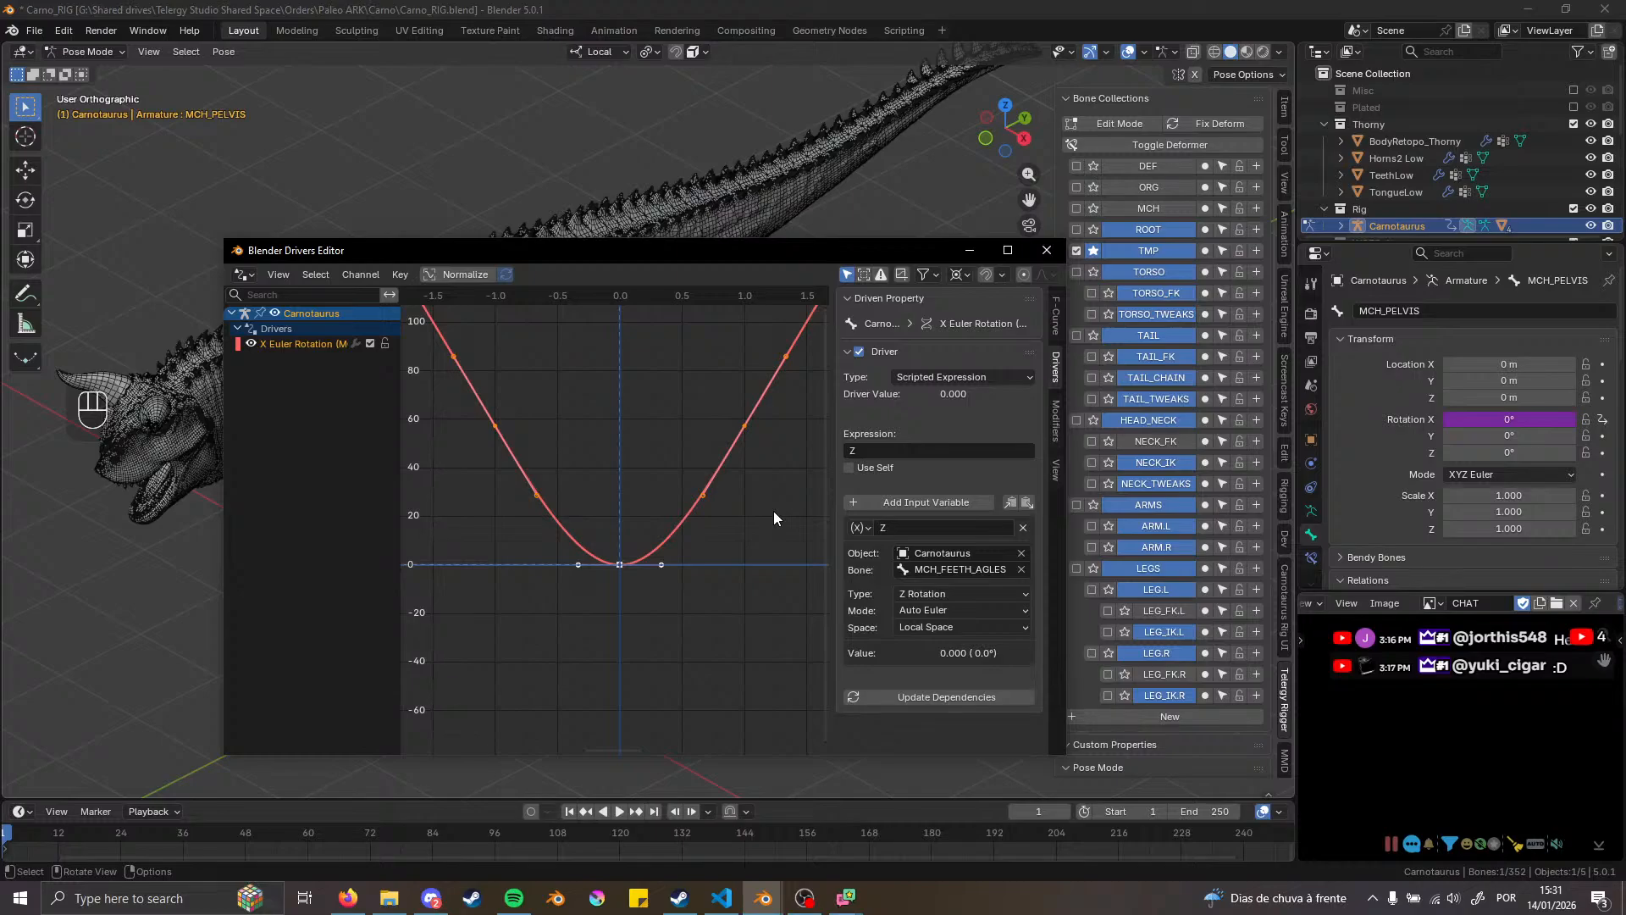
key("s")
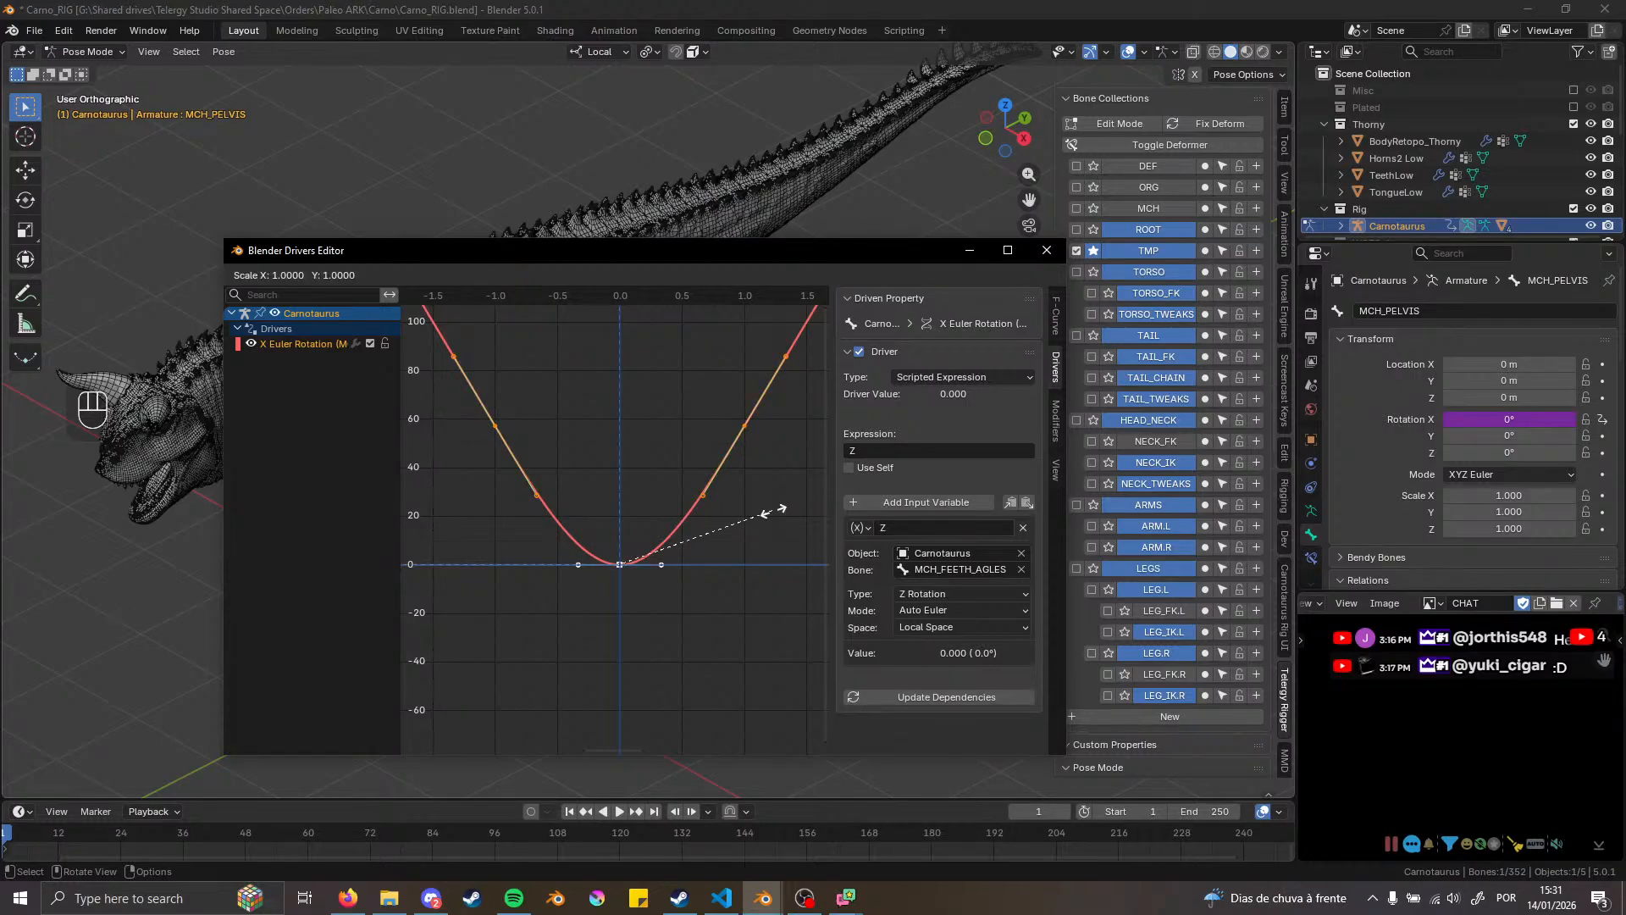
type("-1")
left_click(774, 512)
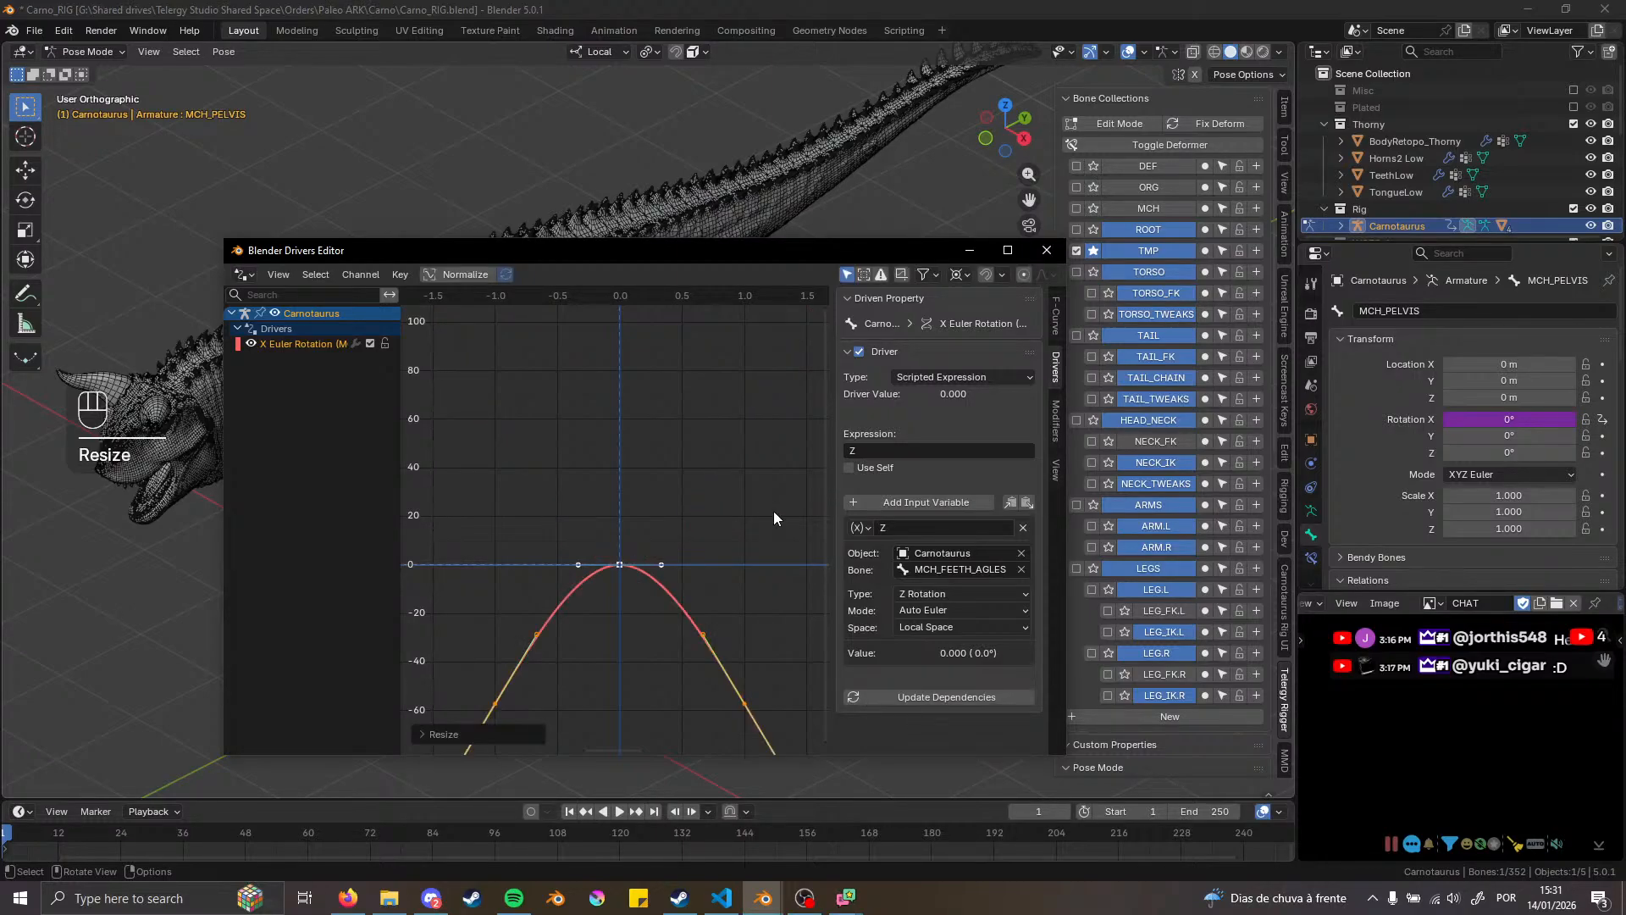
Minimize the Drivers Editor and test the flipped driver curve with a temporary free move of CTRL_IK_LEG.L
left_click(964, 250)
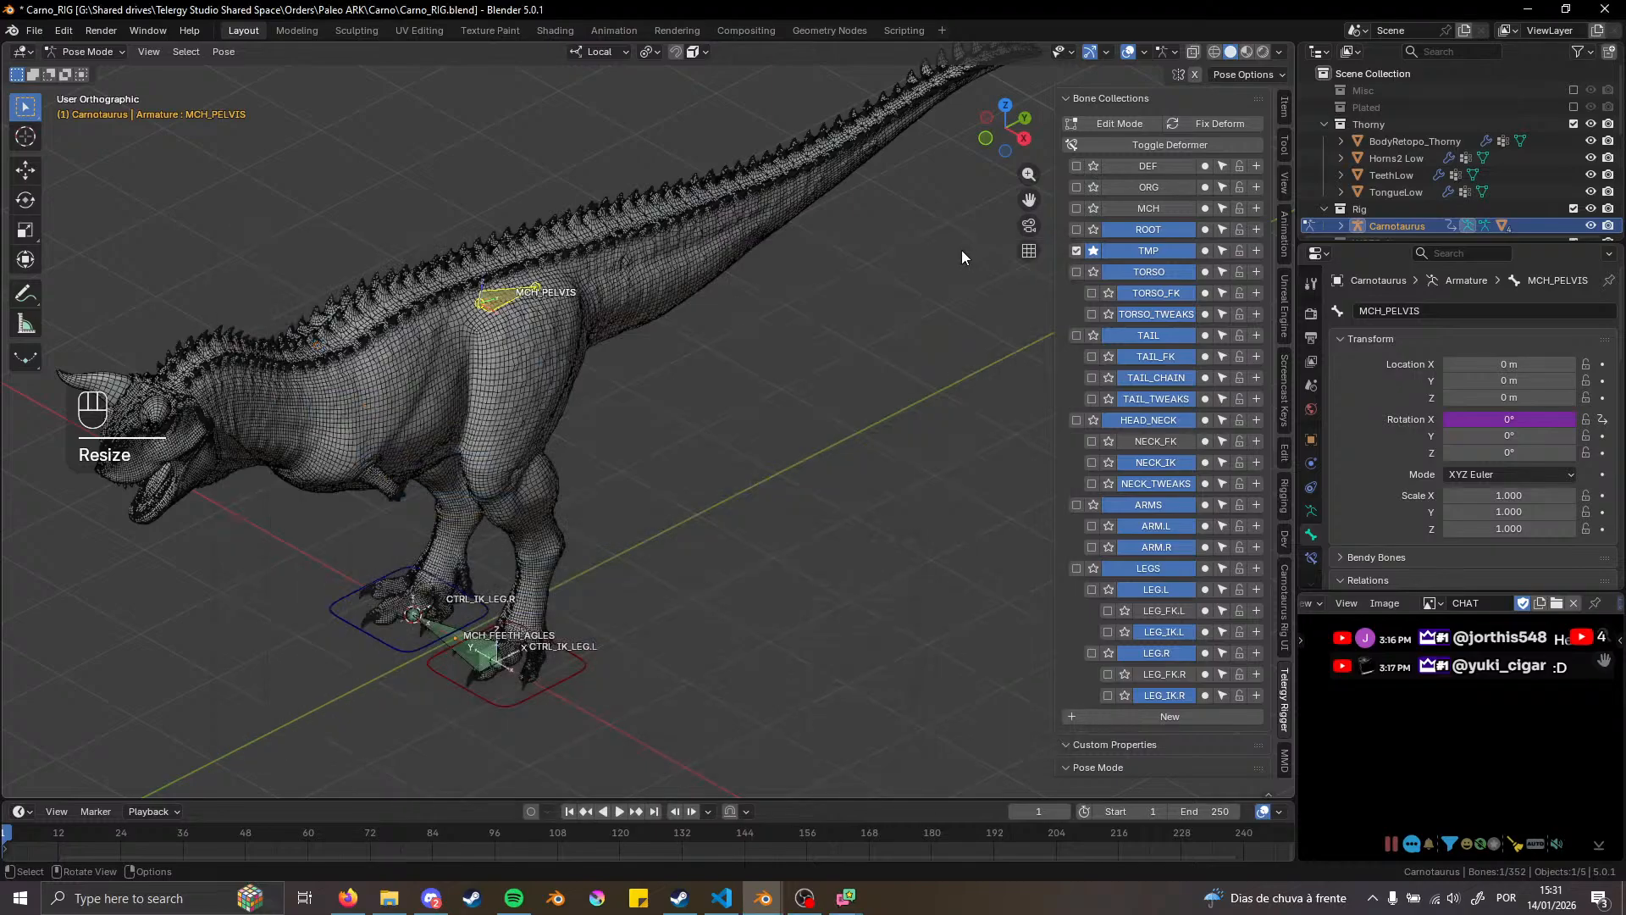
left_click(555, 682)
key("g")
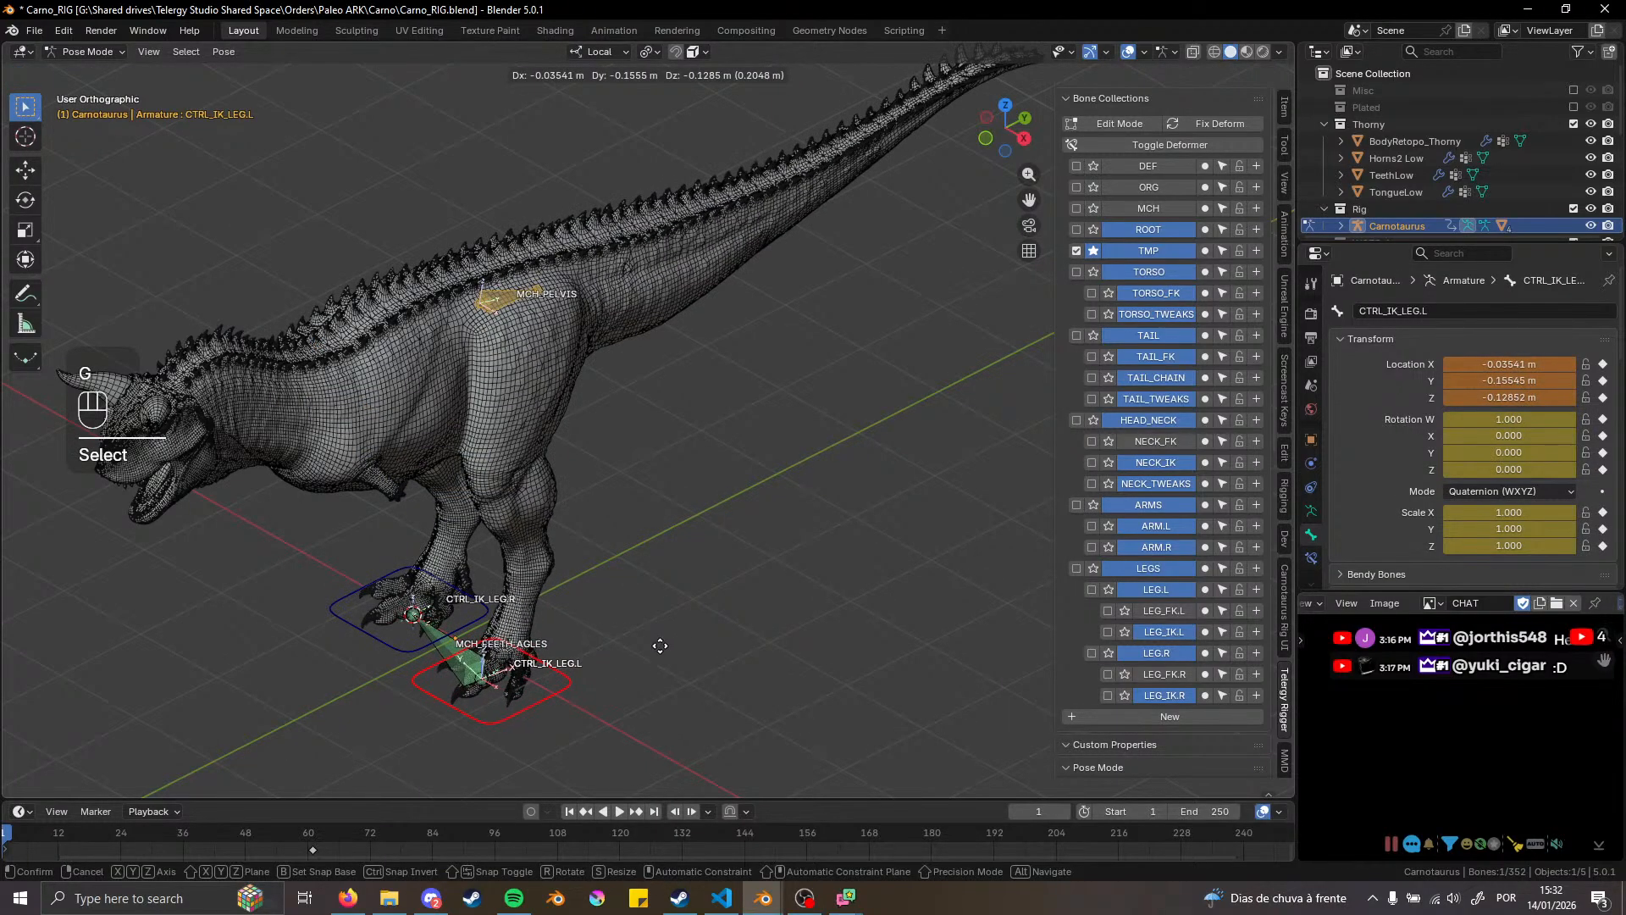
right_click(760, 568)
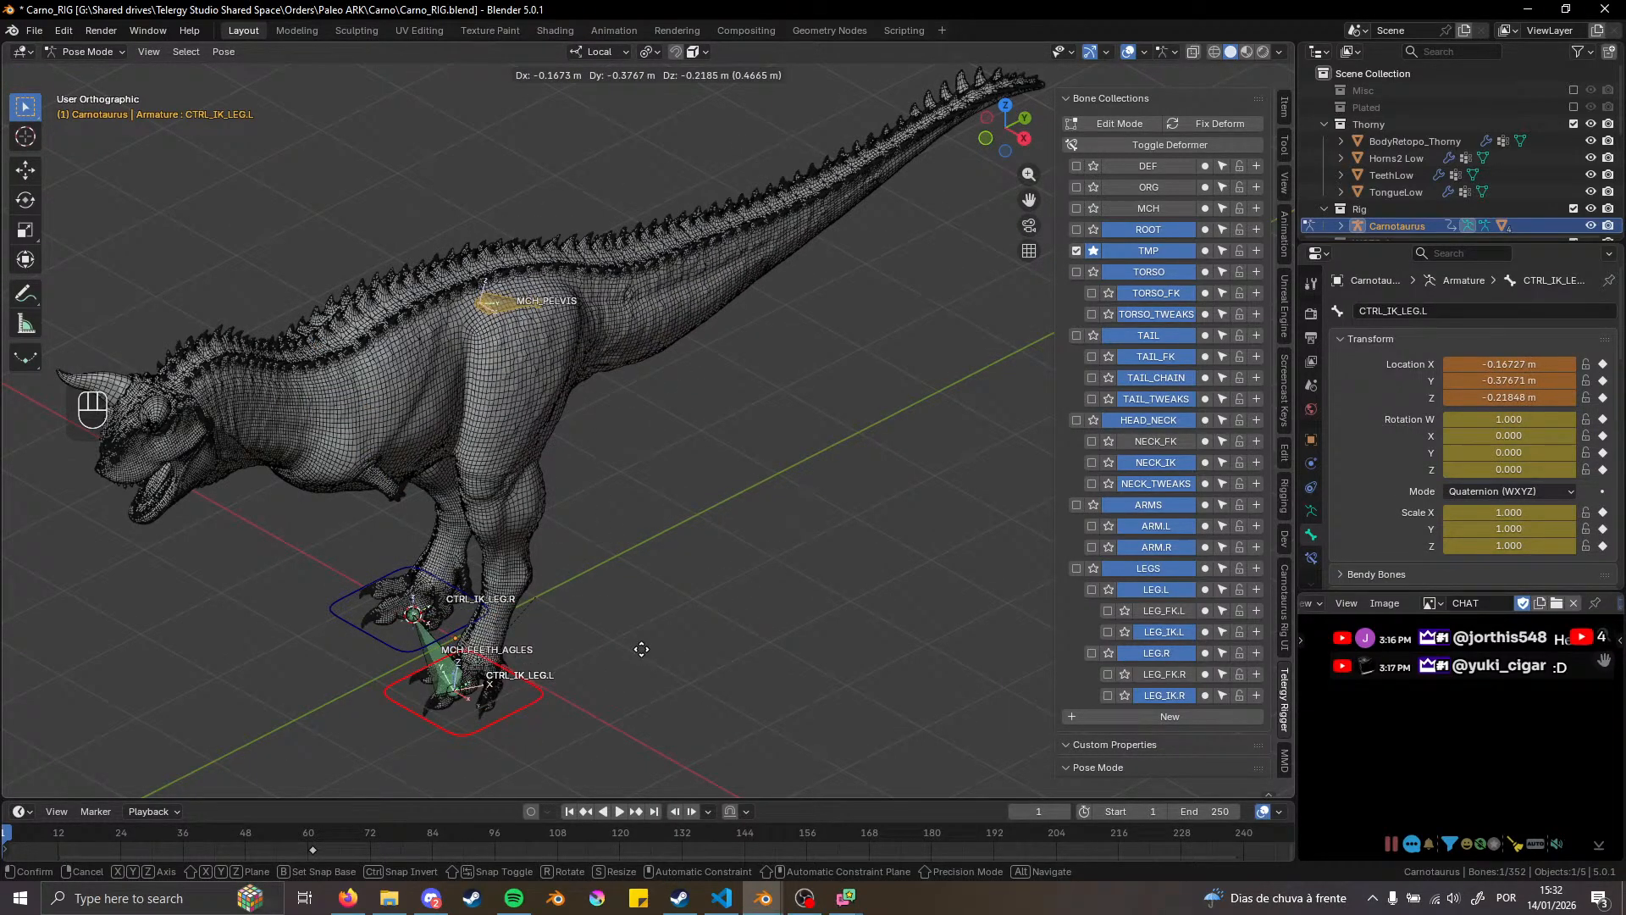
Bring back the Drivers Editor for the MCH_PELVIS bone and change the driver expression to 0.3*Z
left_click(505, 290)
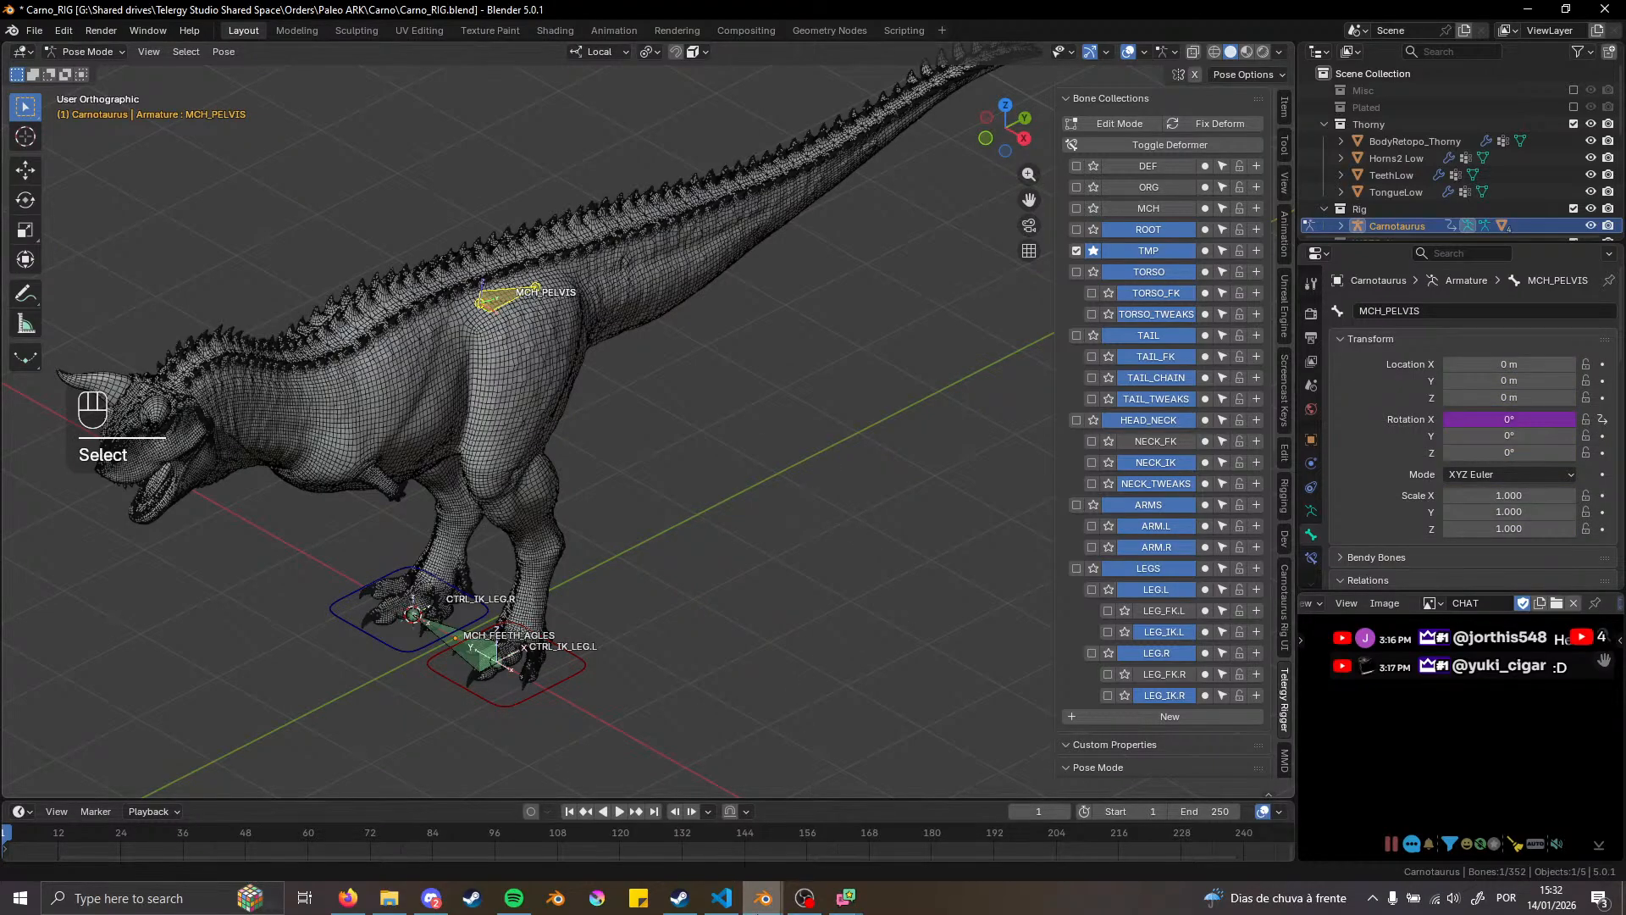
mouse_move(762, 898)
left_click(854, 829)
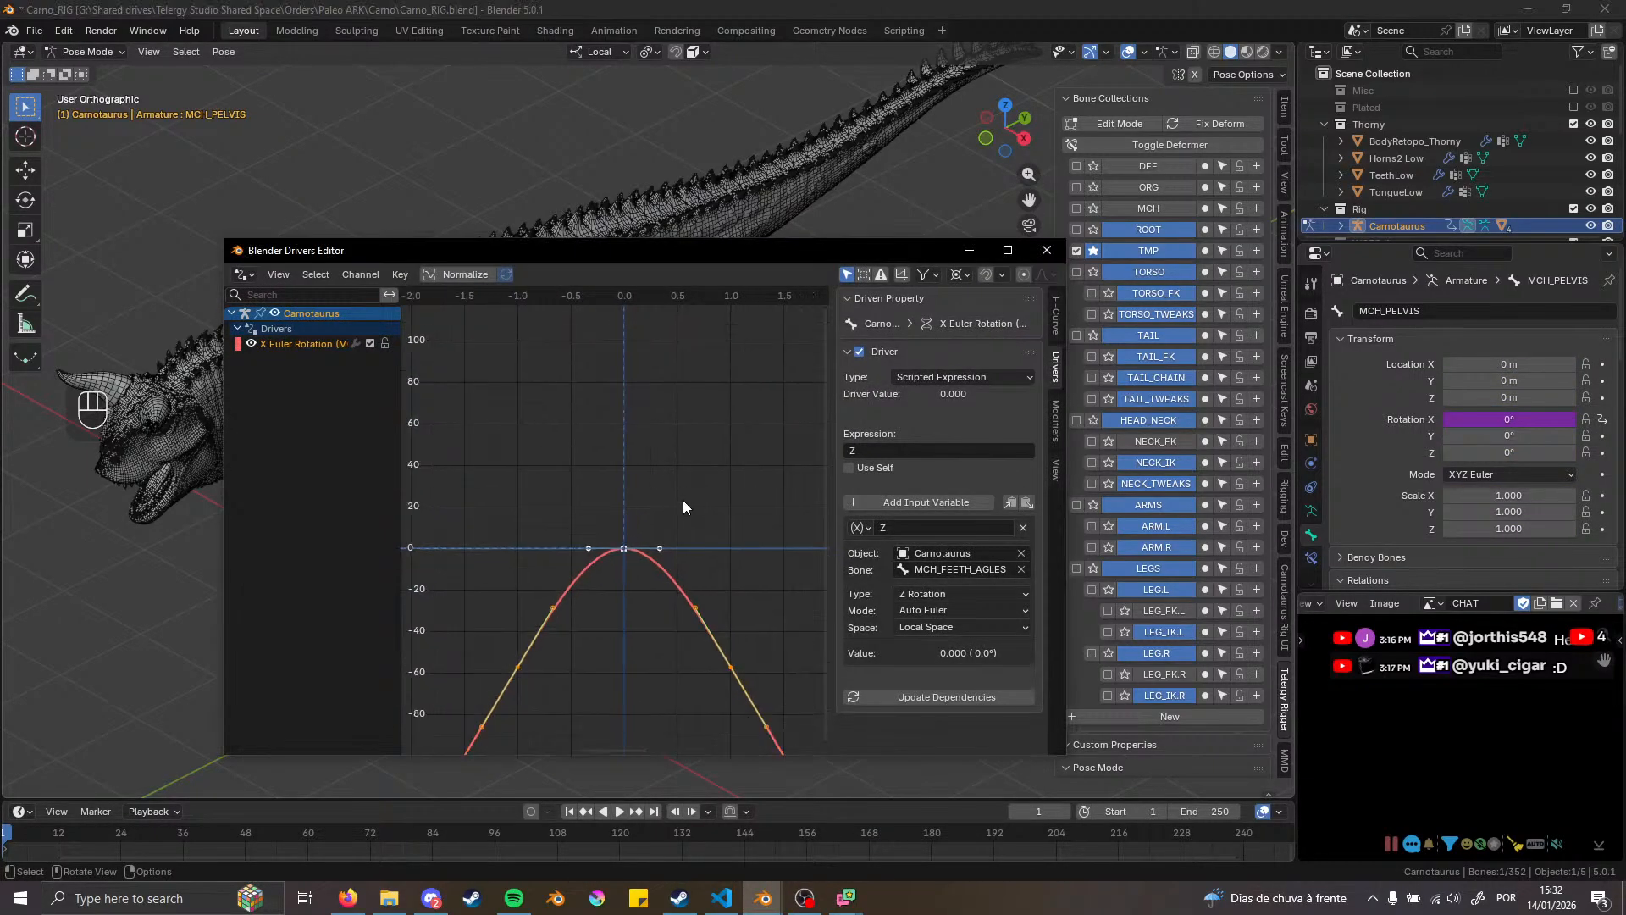
key("Home")
left_click(909, 452)
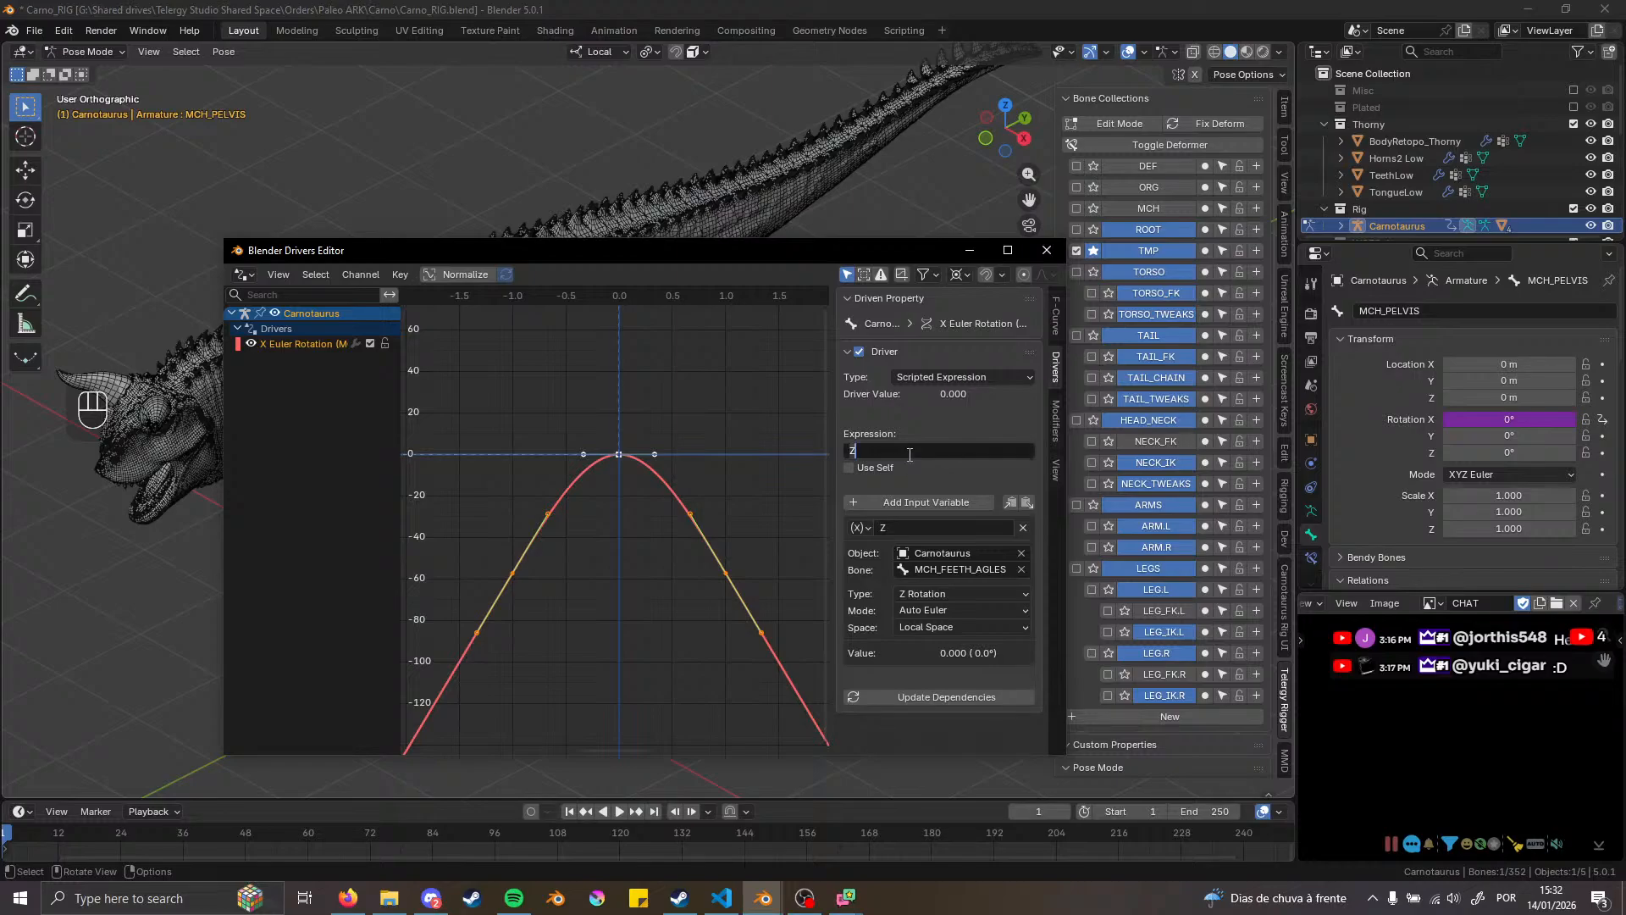
key("Home")
type("0.3*")
key("Return")
Minimize the Drivers Editor and test the reduced driver strength by temporarily moving CTRL_IK_LEG.L along local Y
left_click(969, 251)
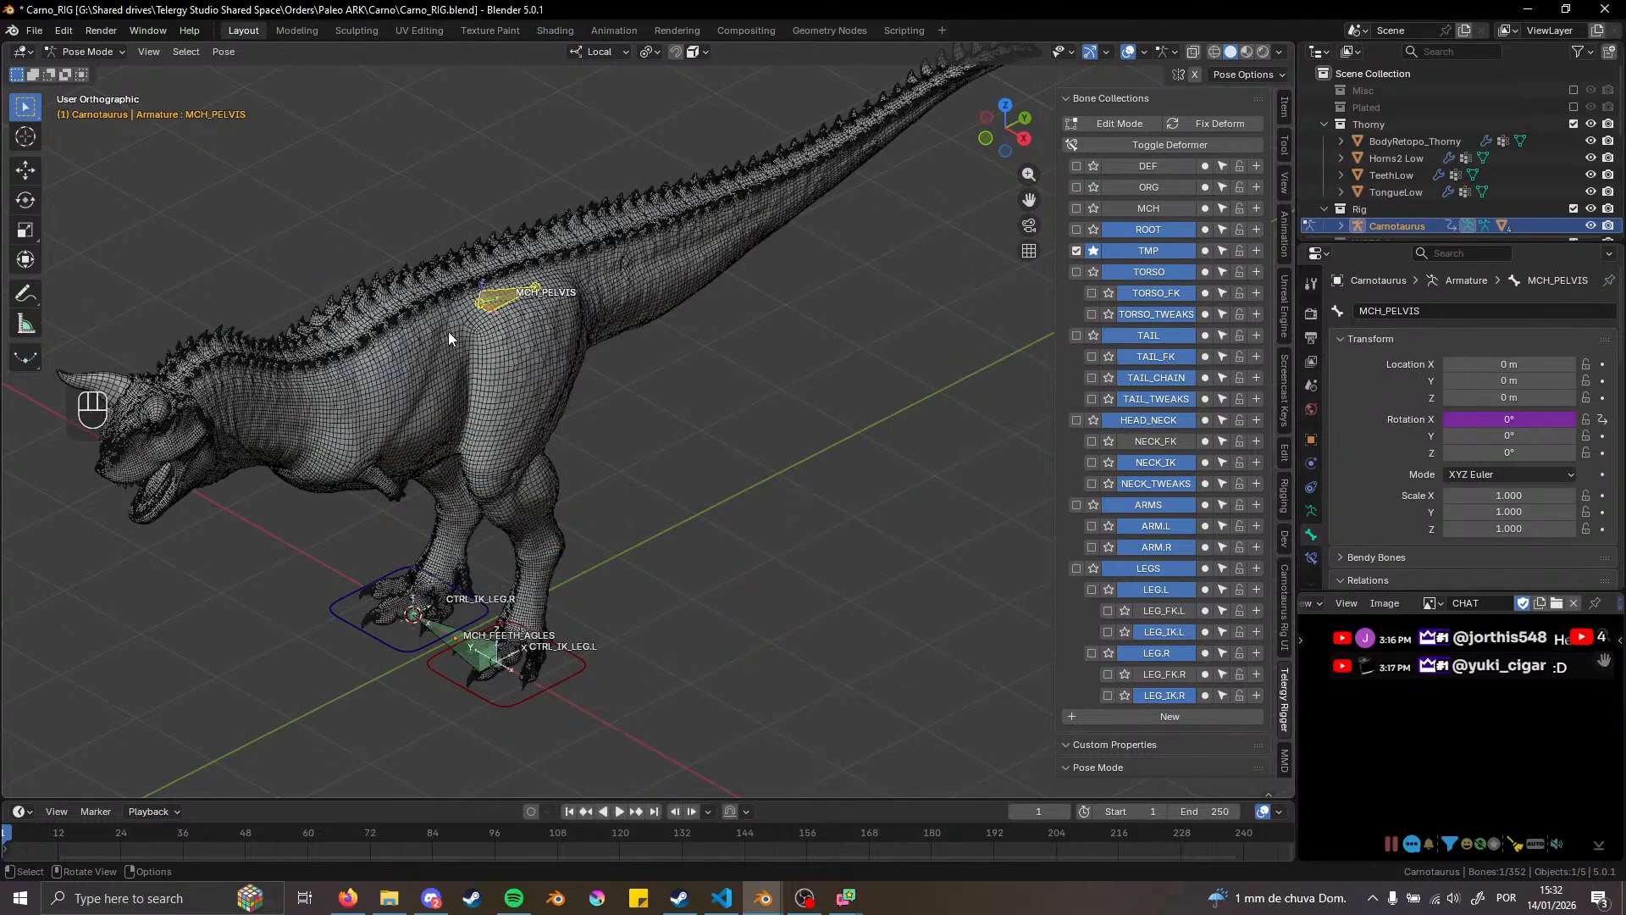
left_click(567, 663)
key("g")
key("y")
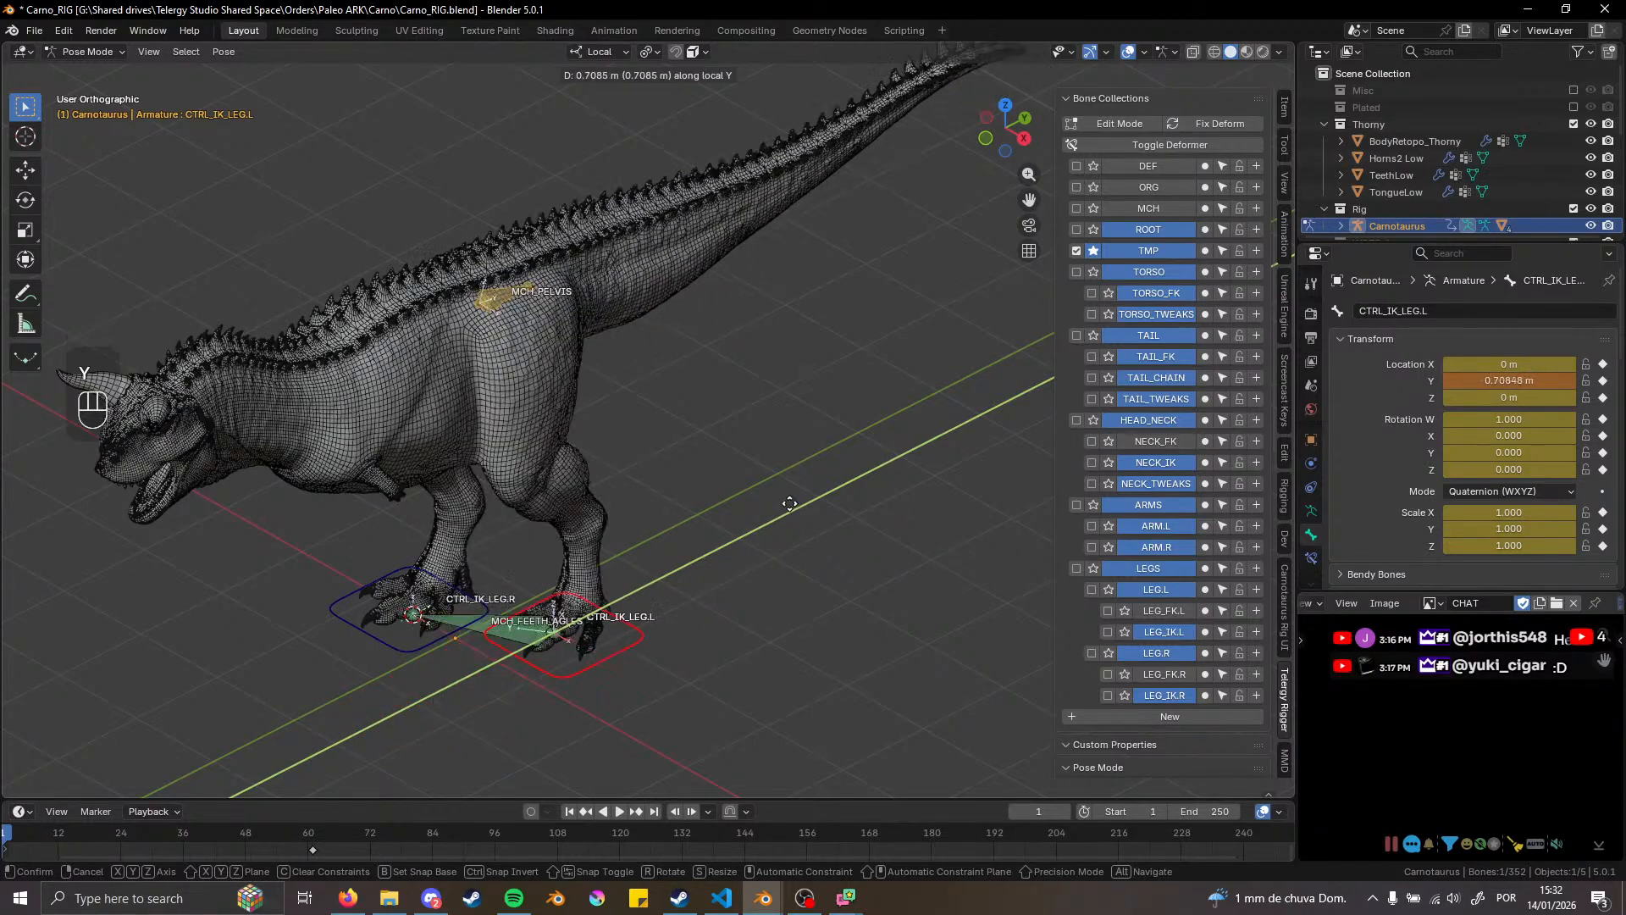
right_click(659, 516)
Check the pelvis response in the right orthographic view with a temporary free move of CTRL_IK_LEG.L
scroll(635, 511, "down", 2)
middle_click_drag(588, 501, 529, 430, "alt")
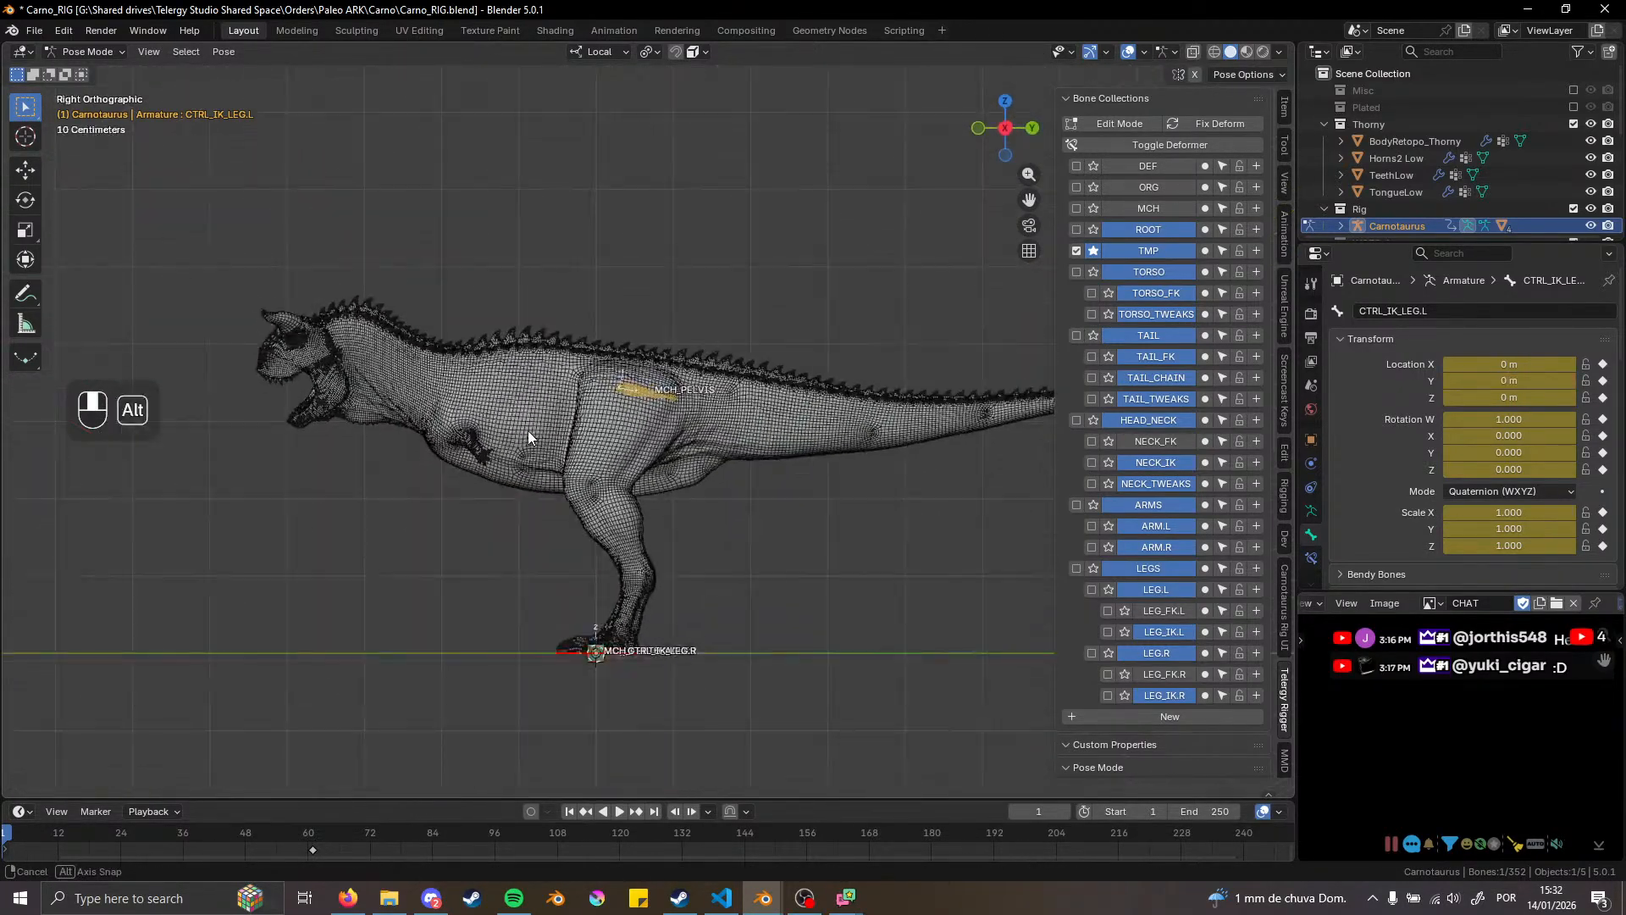
middle_click_drag(702, 539, 645, 545, "shift")
key("g")
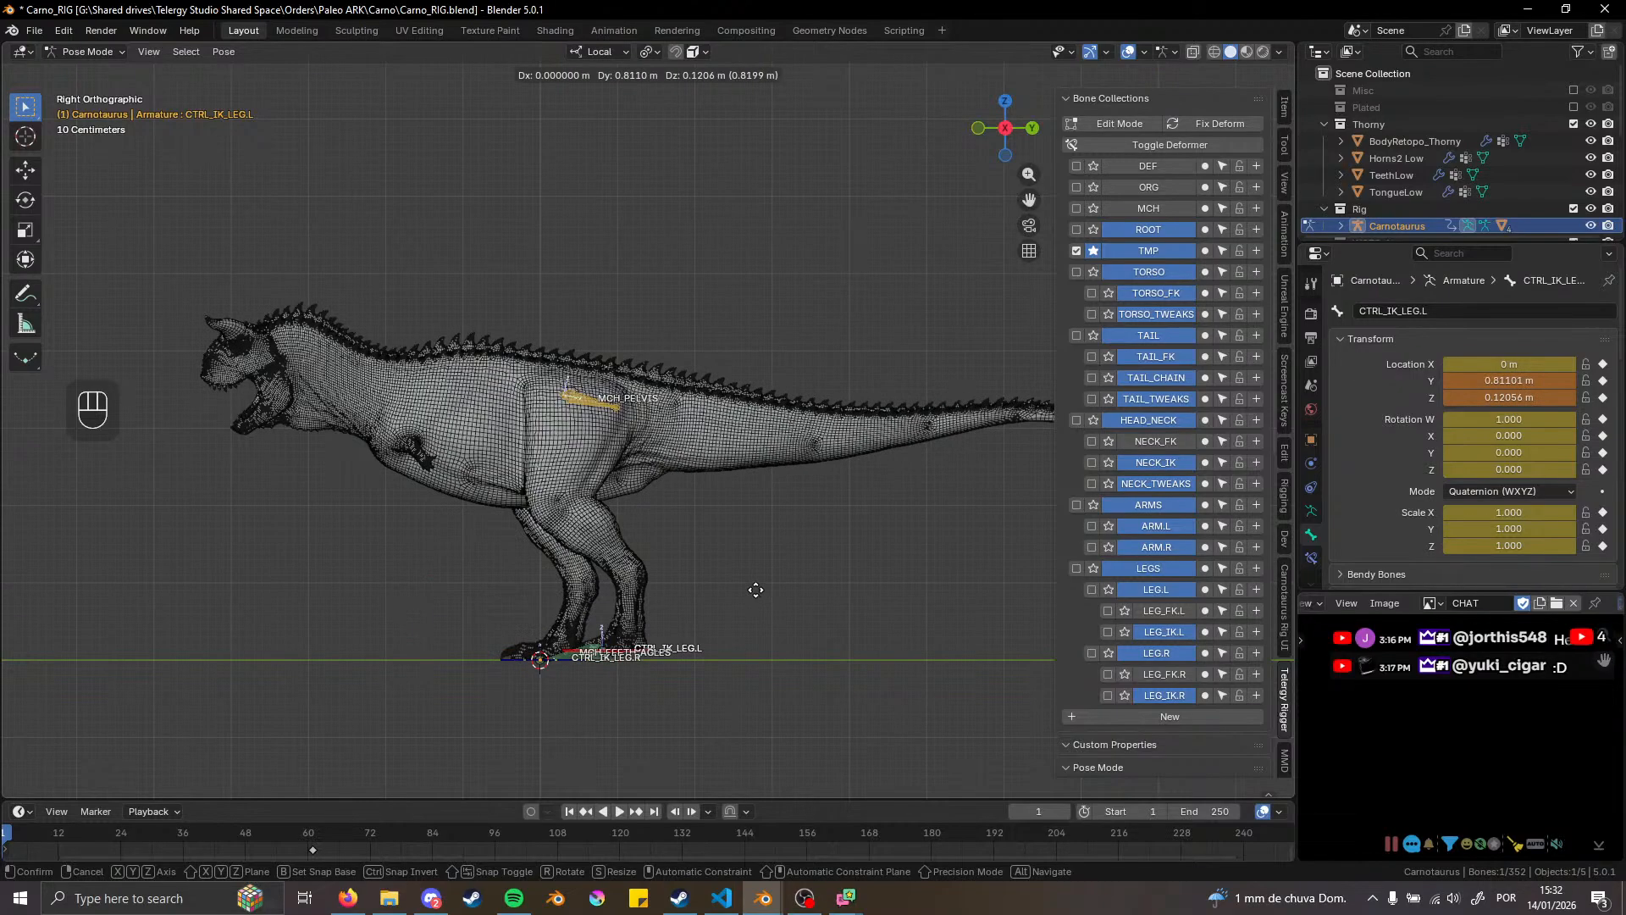
right_click(755, 589)
Hide the viewport overlays to test a temporary move of CTRL_IK_LEG.L from the side, and show the overlays again
scroll(587, 544, "down", 1)
middle_click_drag(611, 545, 619, 533, "shift")
middle_click_drag(619, 533, 591, 626)
scroll(592, 627, "up", 3)
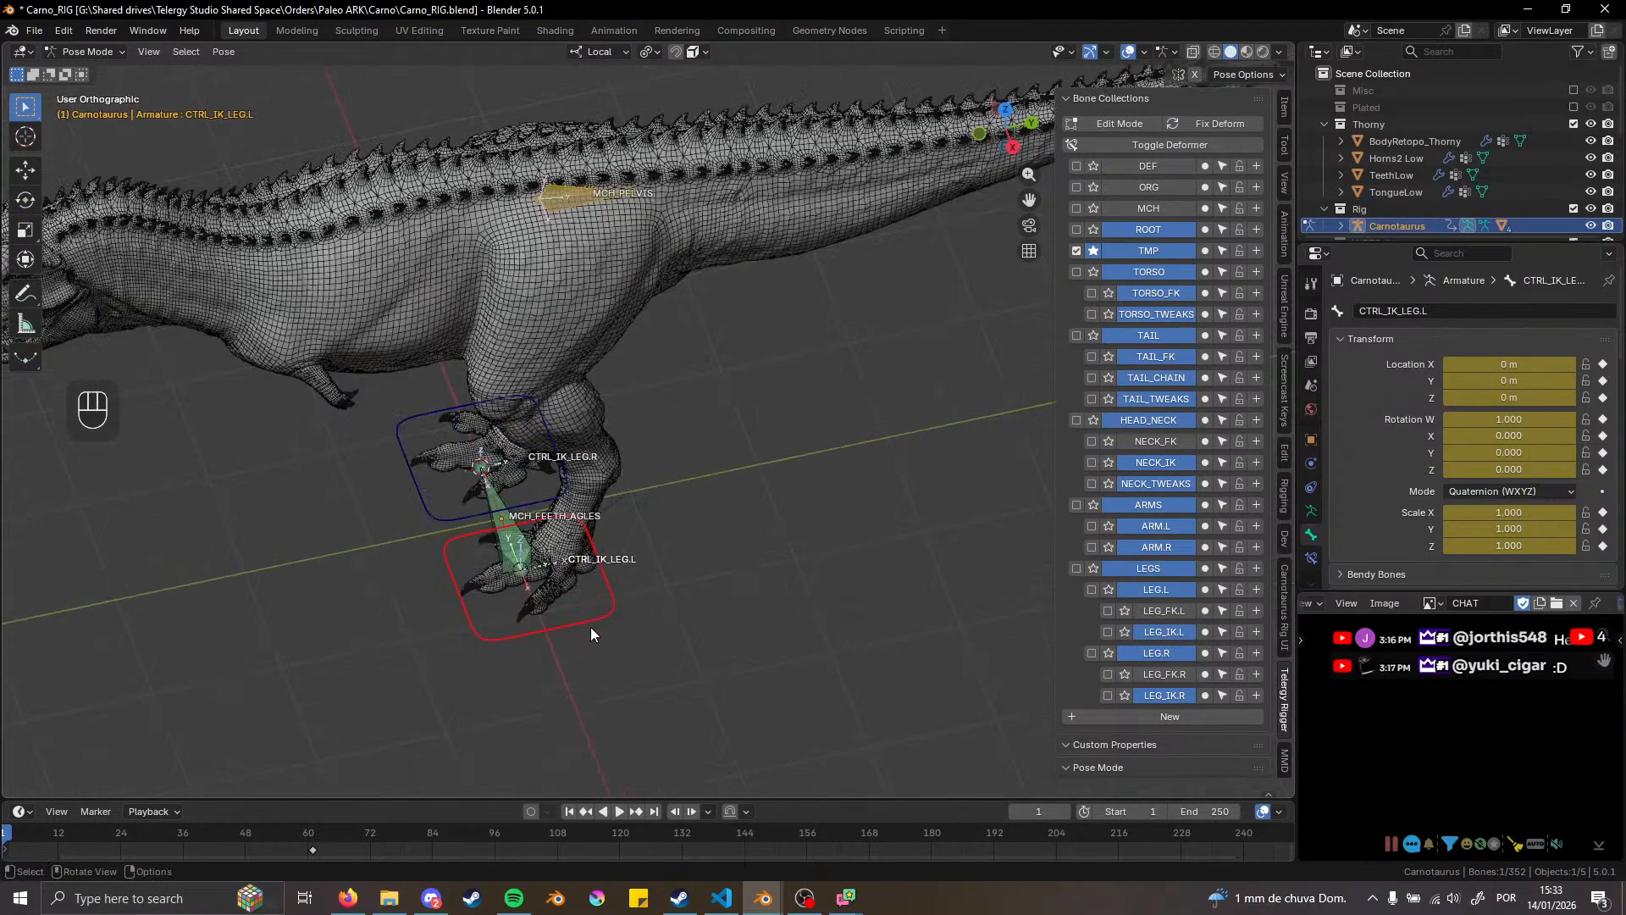
left_click(593, 610)
scroll(593, 570, "down", 6)
key("shift+alt+z")
scroll(593, 503, "up", 5)
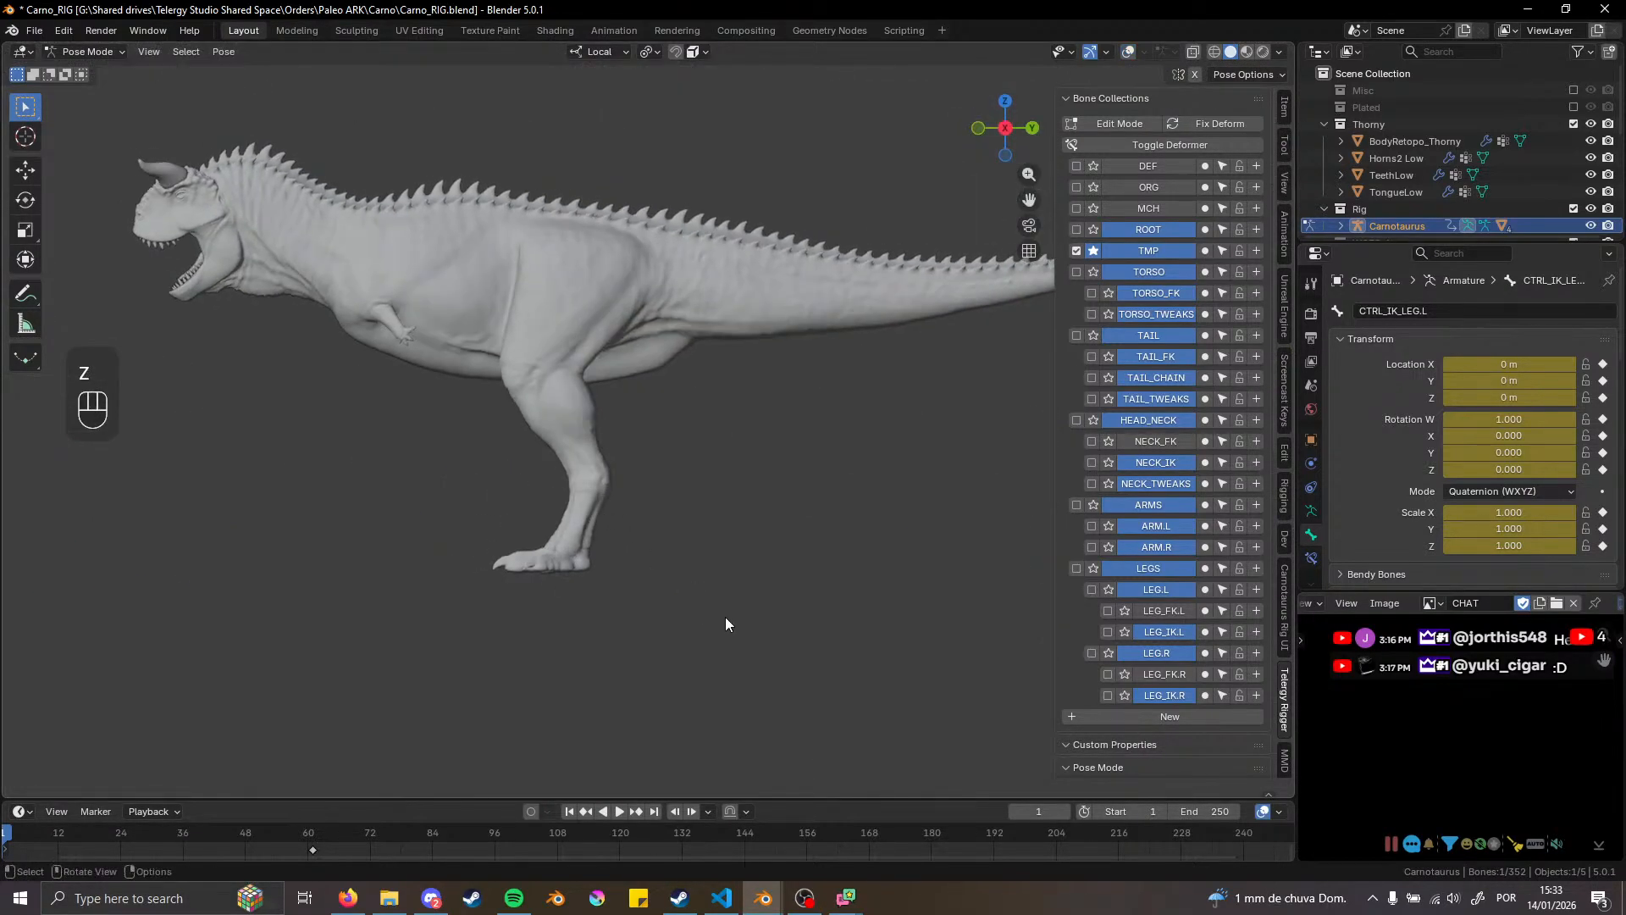
key("g")
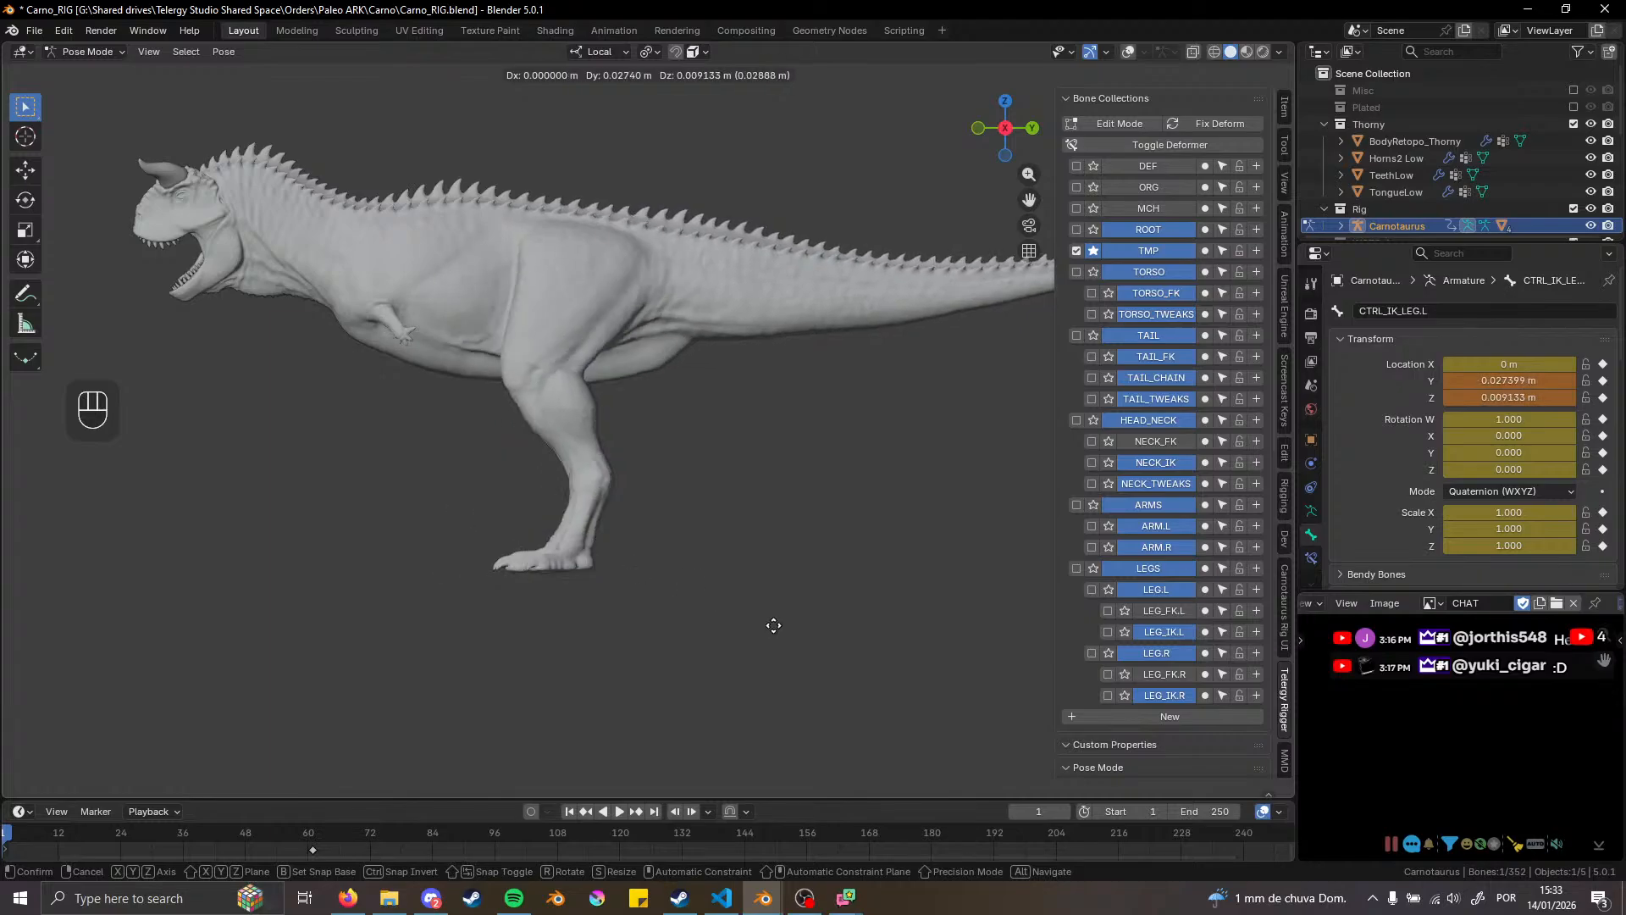
right_click(827, 582)
mouse_move(647, 444)
middle_mouse_down("shift")
mouse_move(707, 495)
mouse_move(653, 498)
mouse_move(703, 378)
mouse_move(626, 430)
middle_mouse_up("shift")
key("z")
left_click(652, 498)
Examine the hip area and MCH_PELVIS bone in perspective and from the right side
middle_click_drag(605, 425, 628, 485)
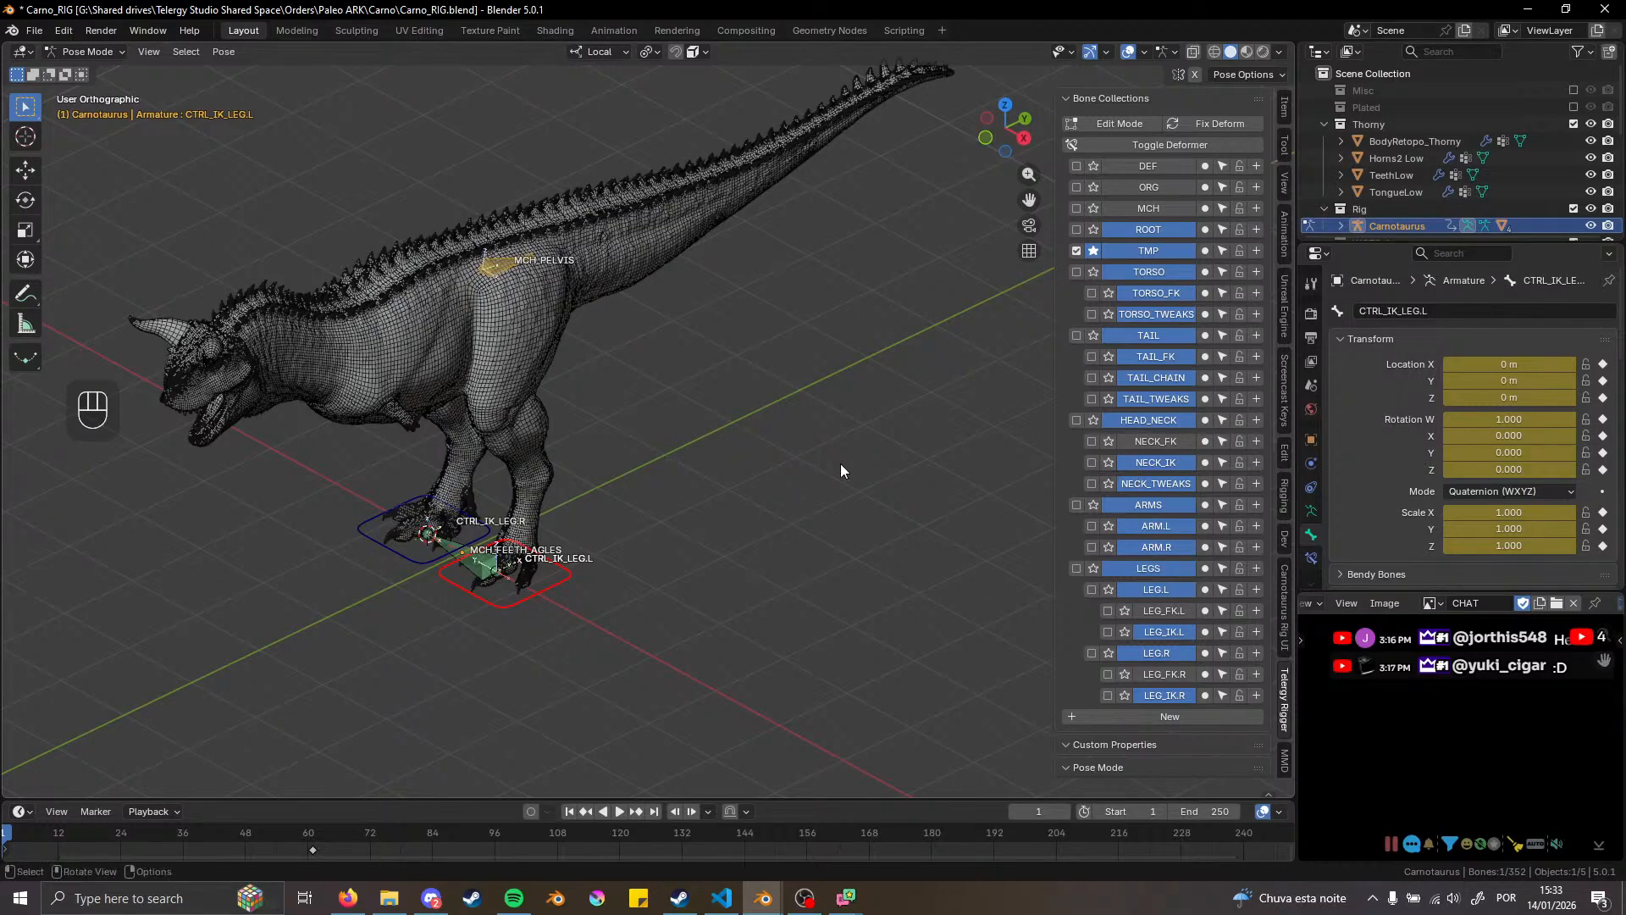
middle_click_drag(593, 435, 657, 447, "shift")
scroll(527, 312, "up", 4)
middle_click_drag(720, 373, 618, 310)
scroll(830, 427, "down", 3)
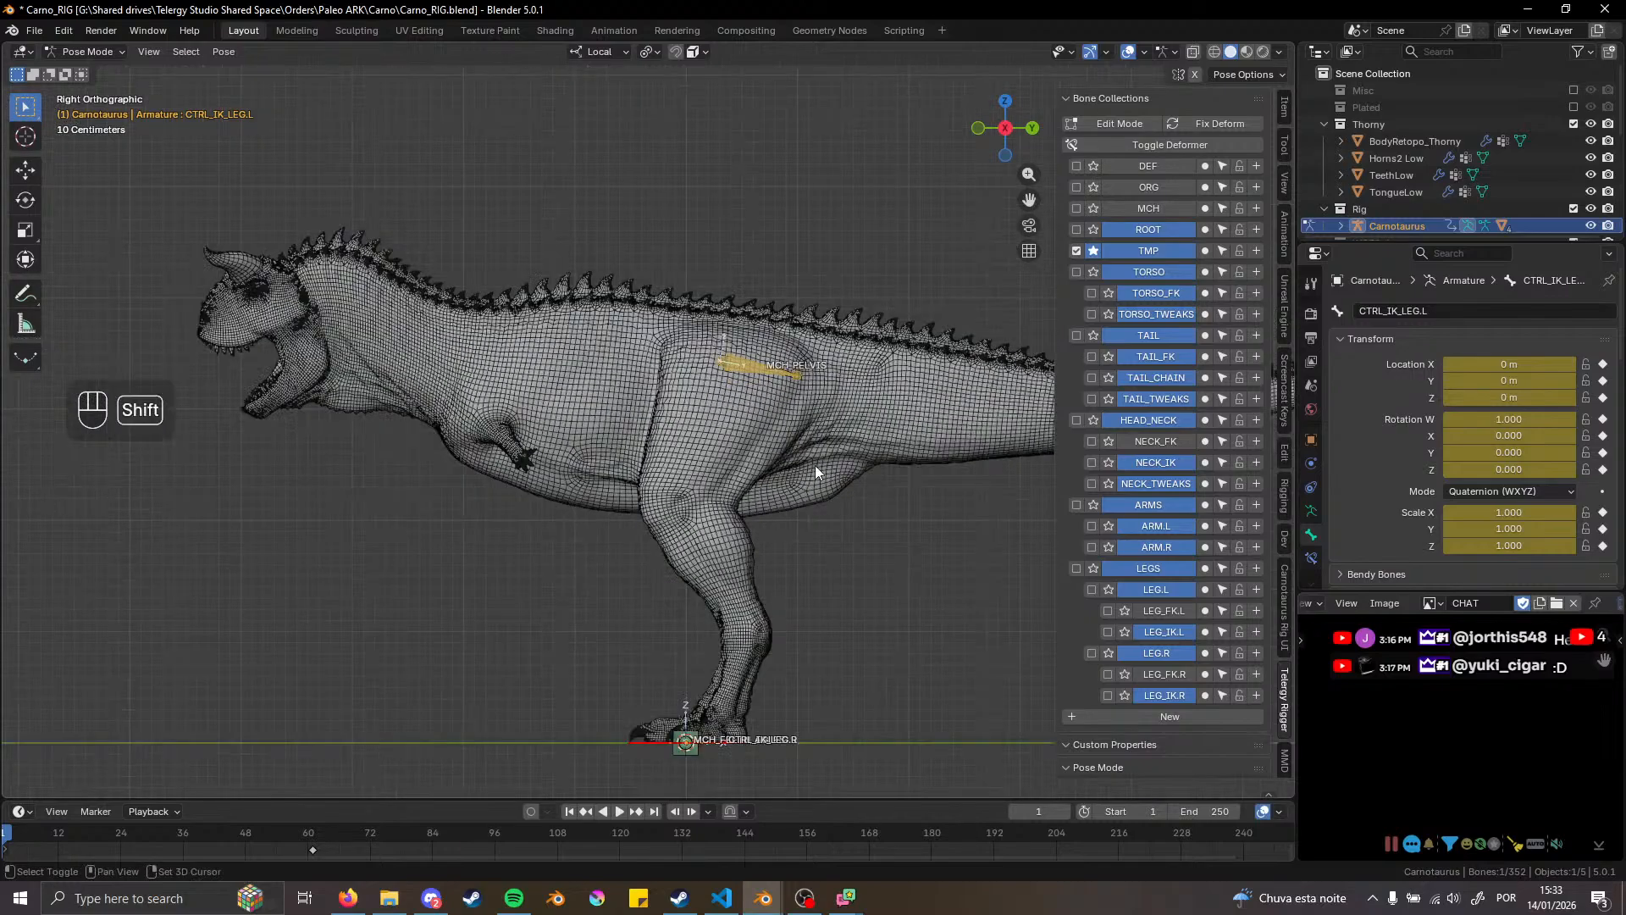
middle_click_drag(815, 465, 710, 381, "shift")
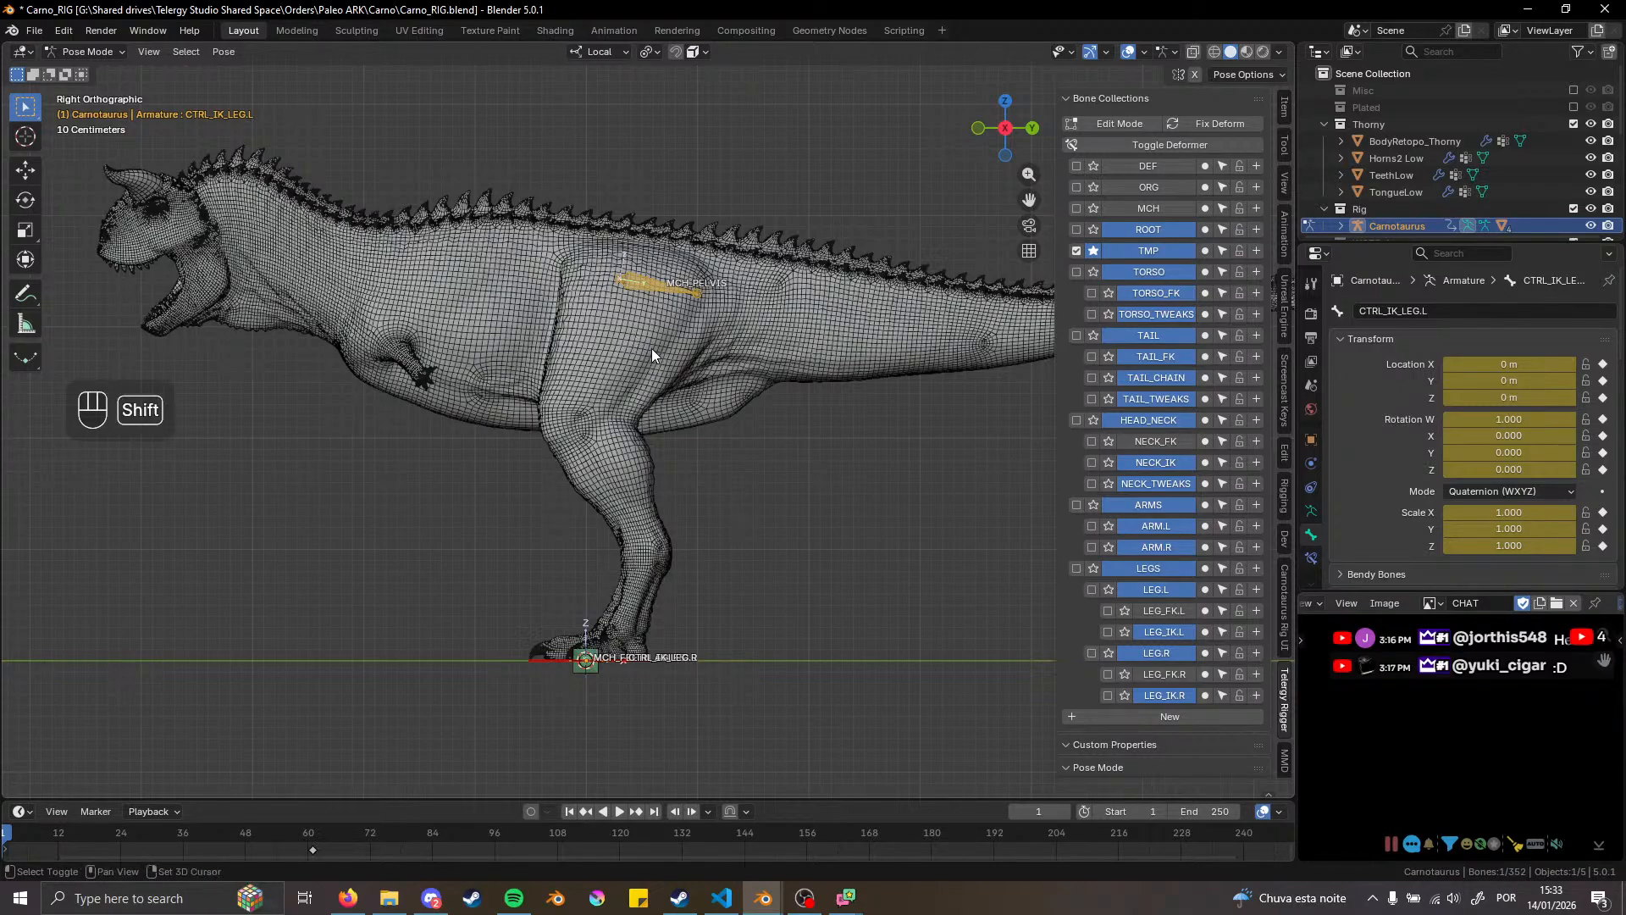
middle_click_drag(653, 348, 644, 371, "shift")
middle_click_drag(683, 318, 737, 388)
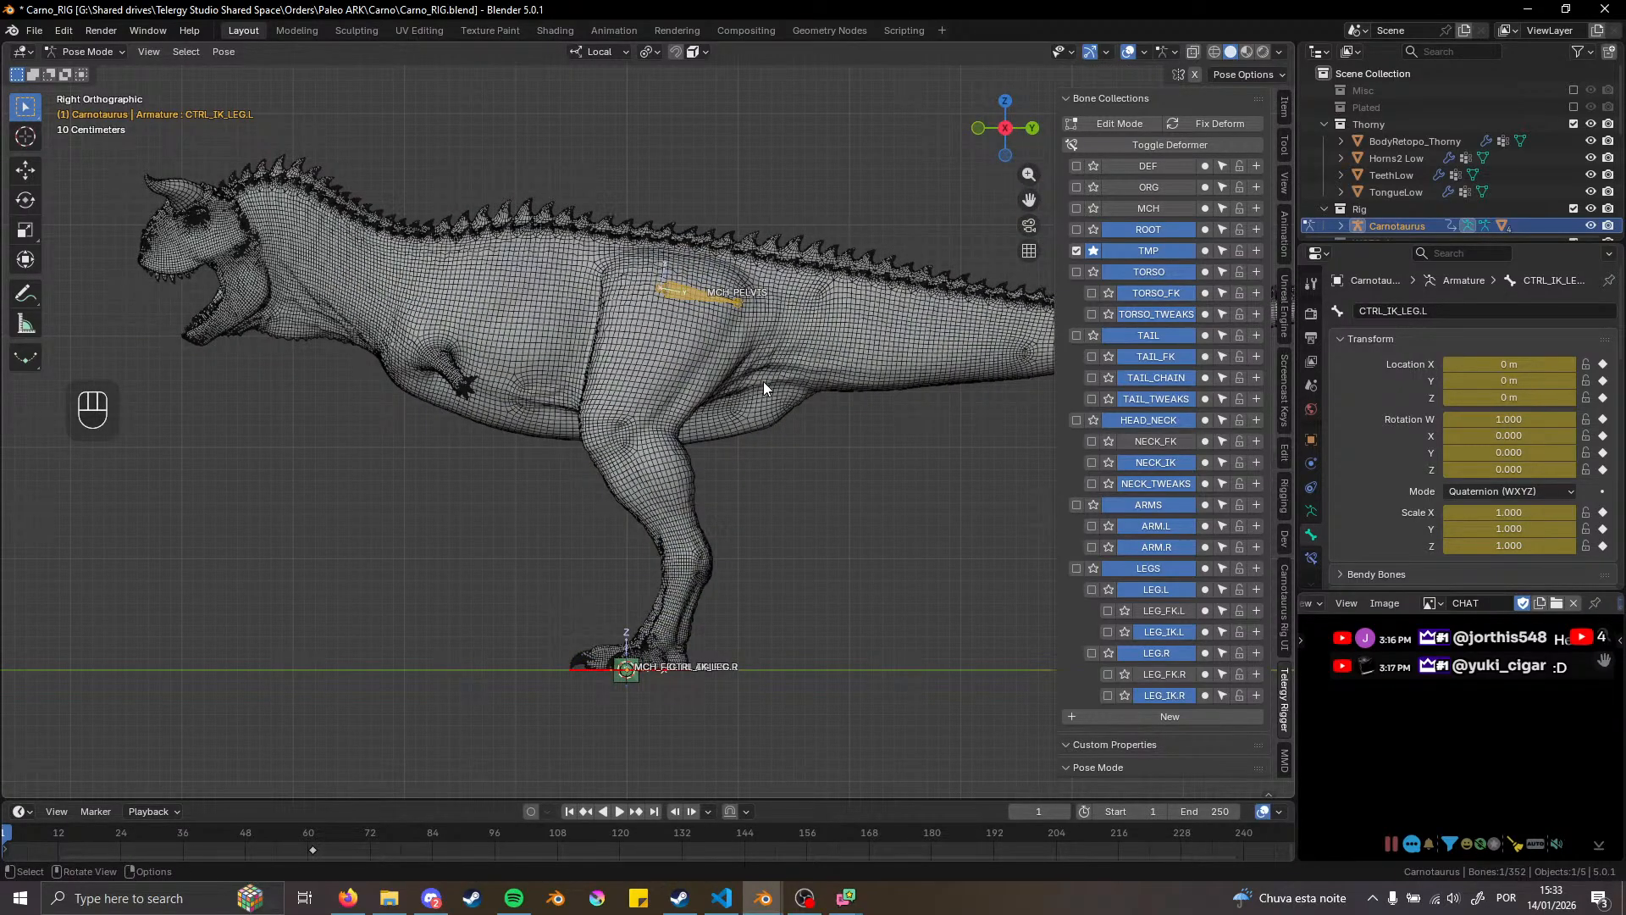
scroll(688, 330, "down", 1)
middle_click_drag(772, 303, 649, 303, "shift")
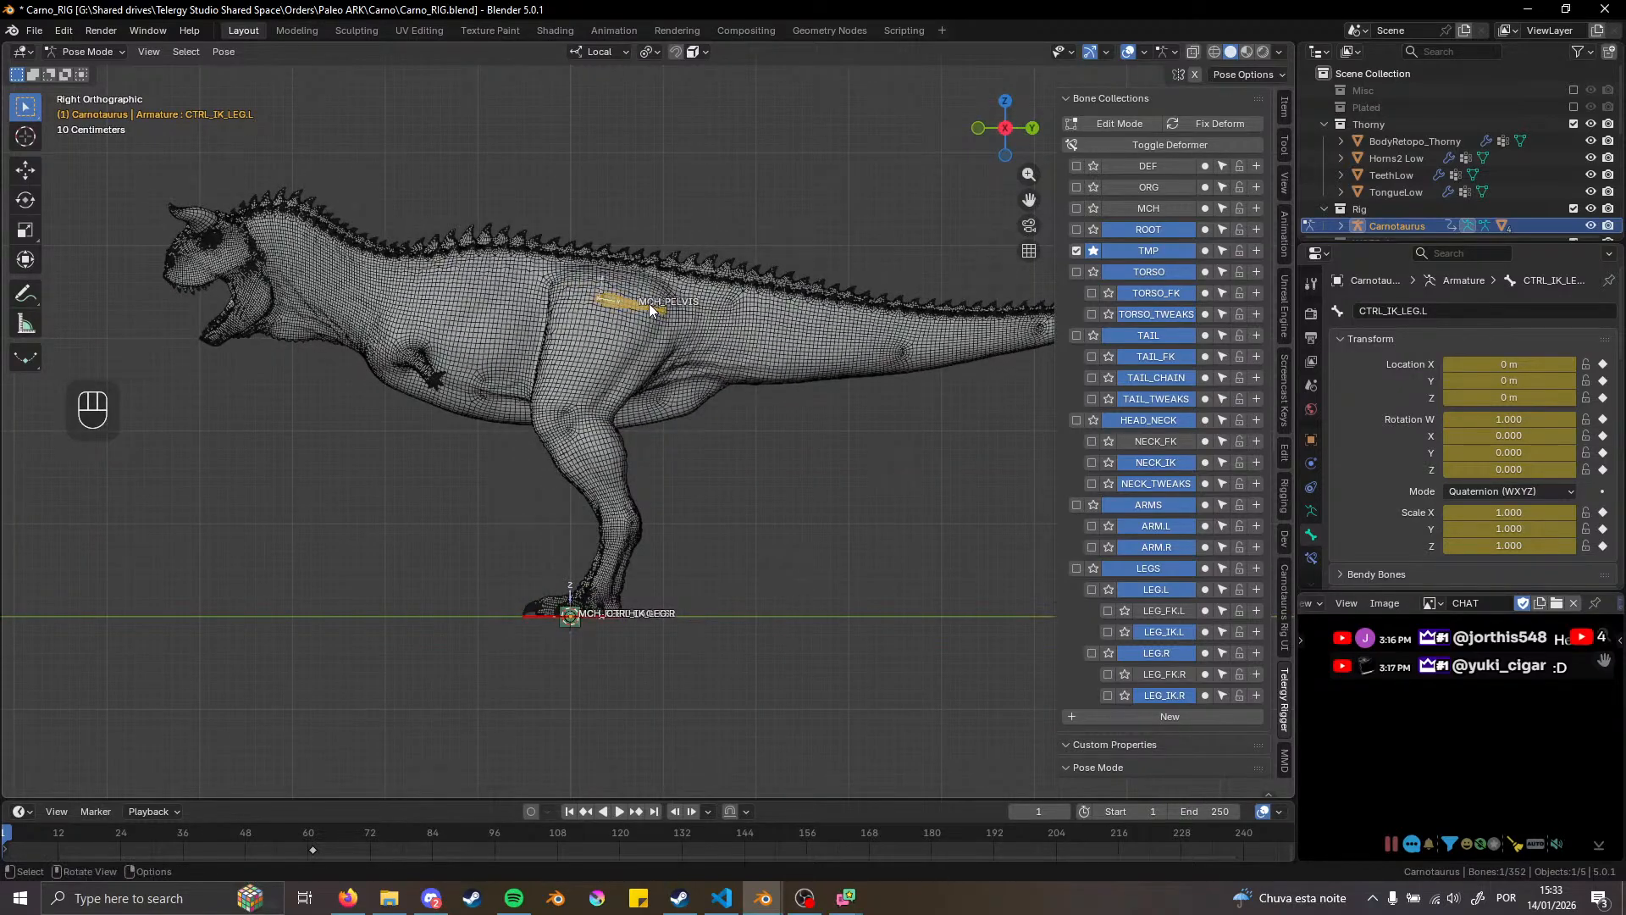
Test a temporary sideways and upward move of the CTRL_IK_LEG.L foot control in the front orthographic view
middle_click_drag(698, 435, 746, 581)
left_click(612, 690)
key("g")
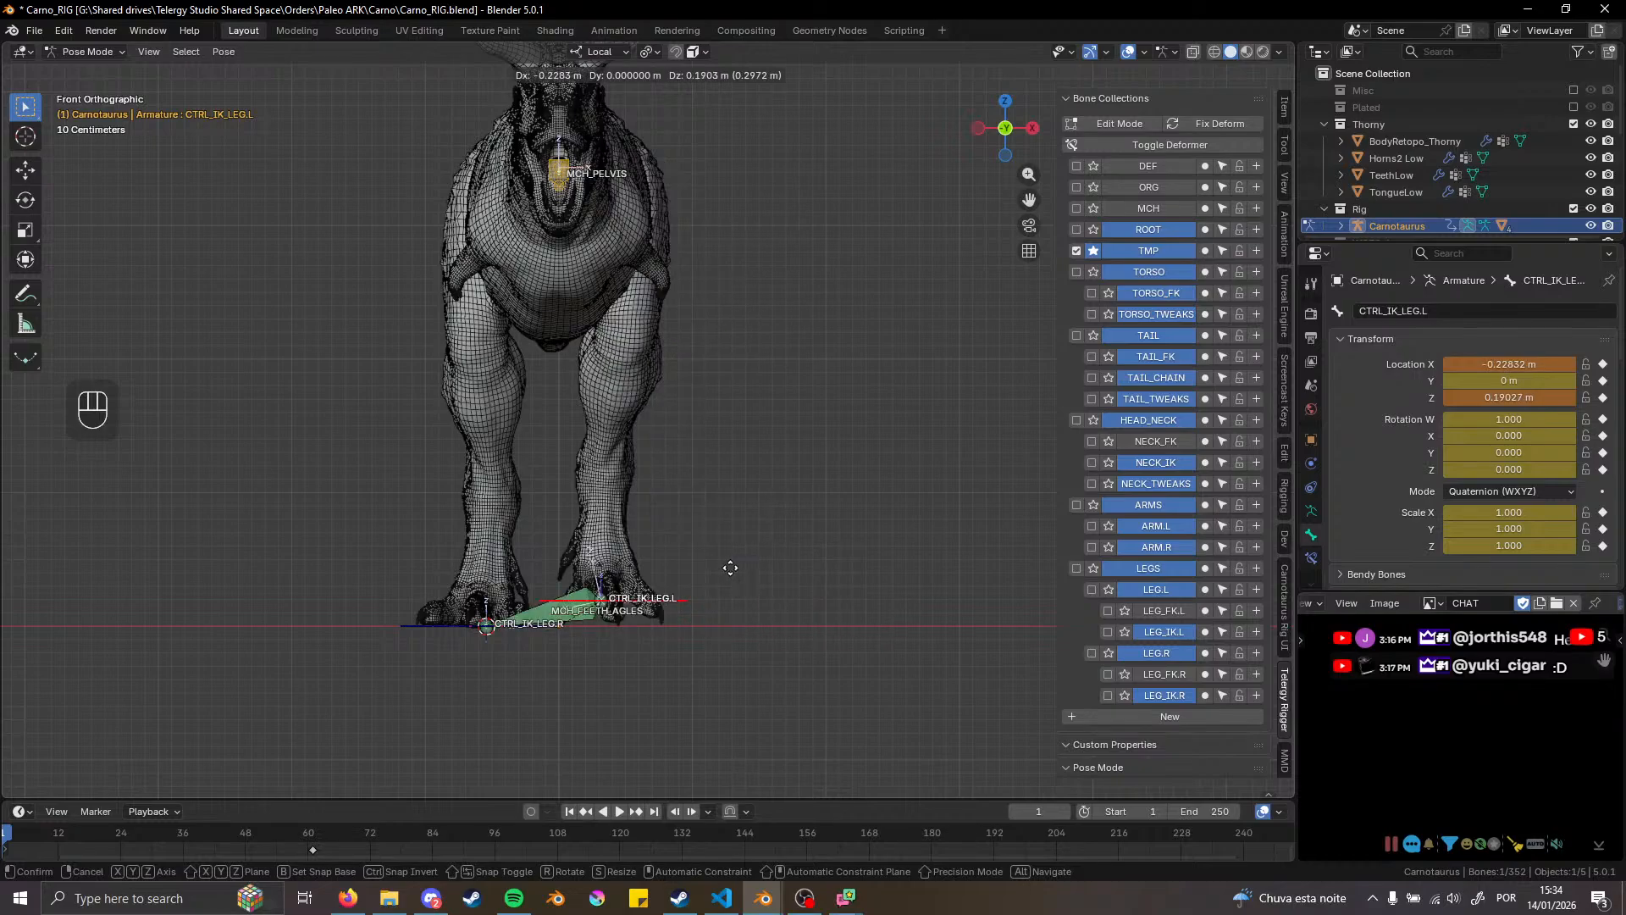
right_click(676, 435)
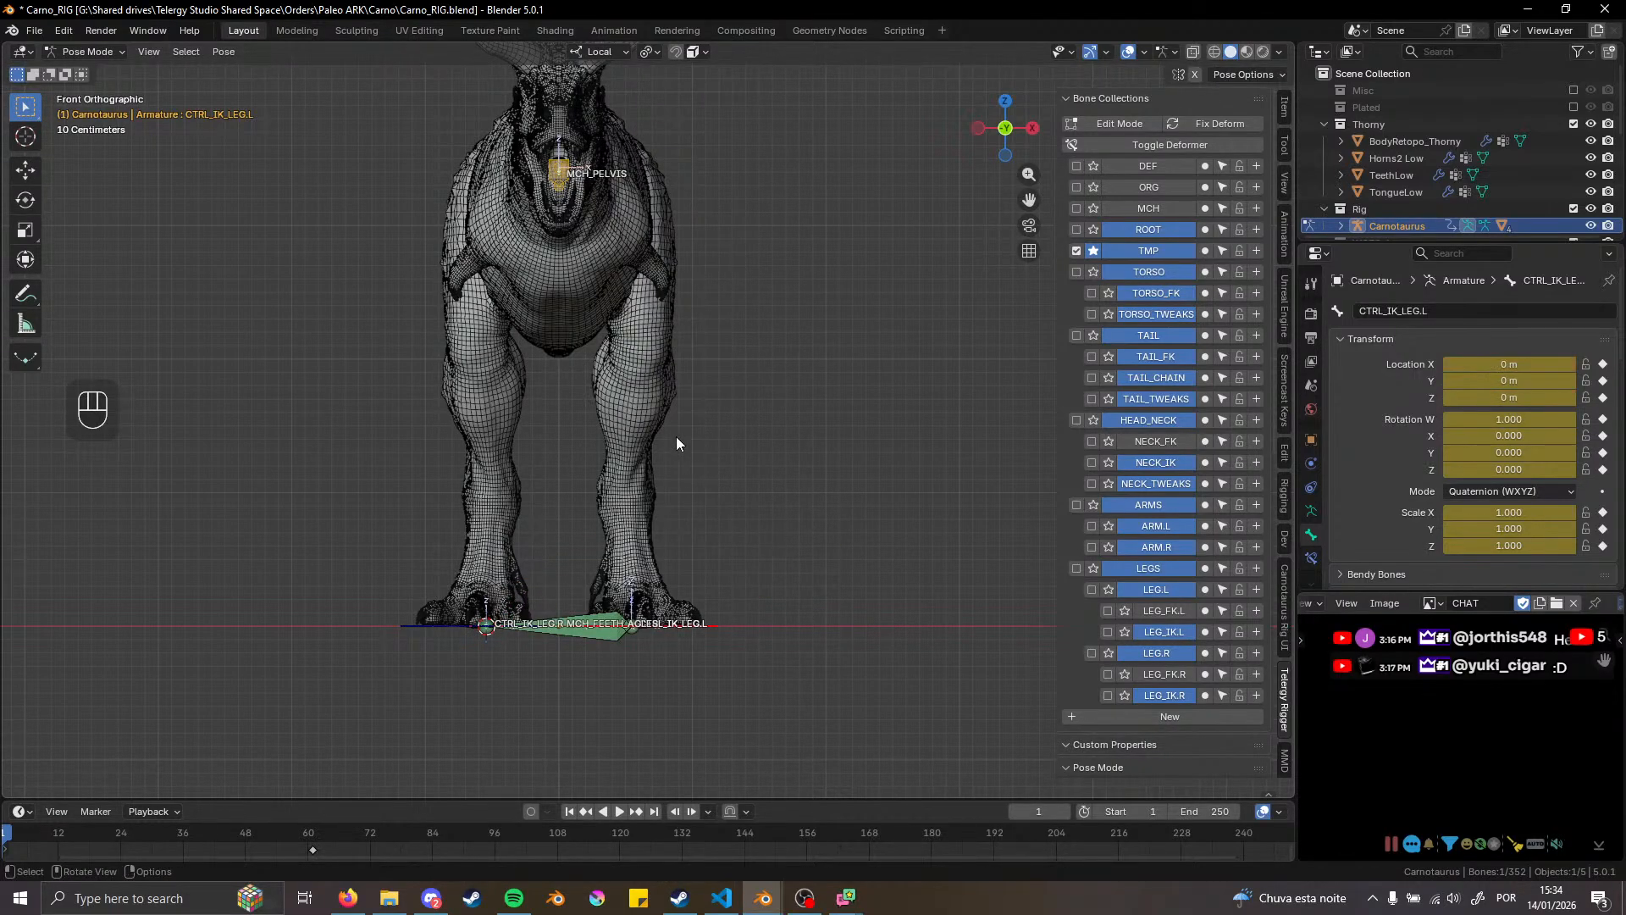
Solo the TORSO bone collection temporarily to select CTRL_TORSO and assign it to the TMP collection
scroll(656, 401, "down", 2)
middle_click_drag(656, 401, 709, 463)
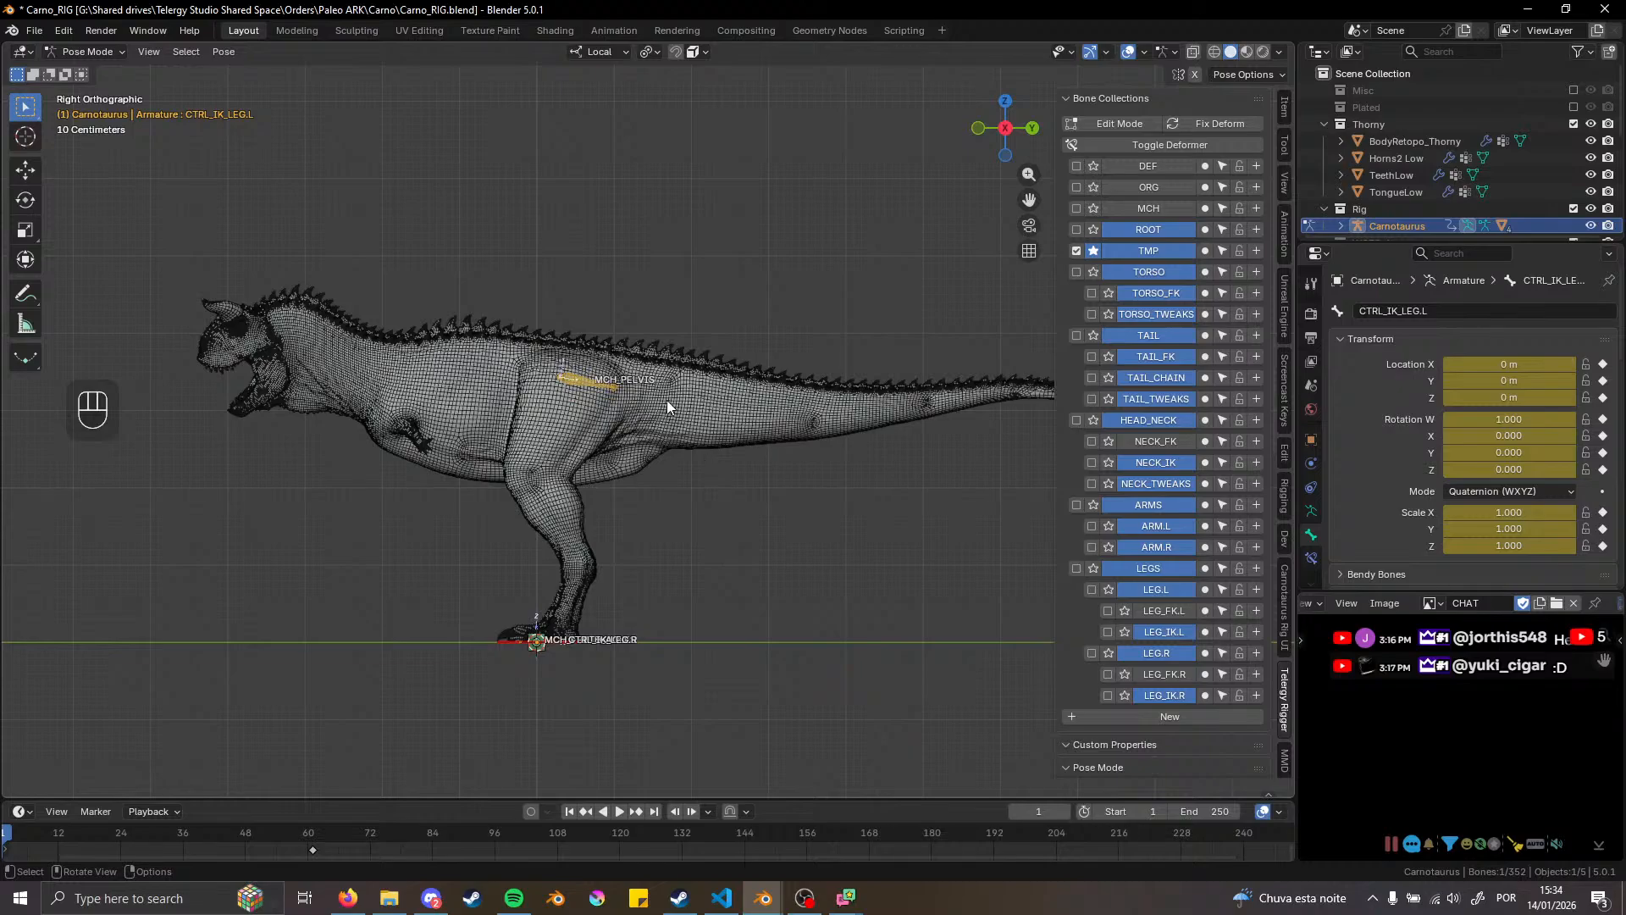
left_click(1092, 273)
scroll(764, 320, "up", 2)
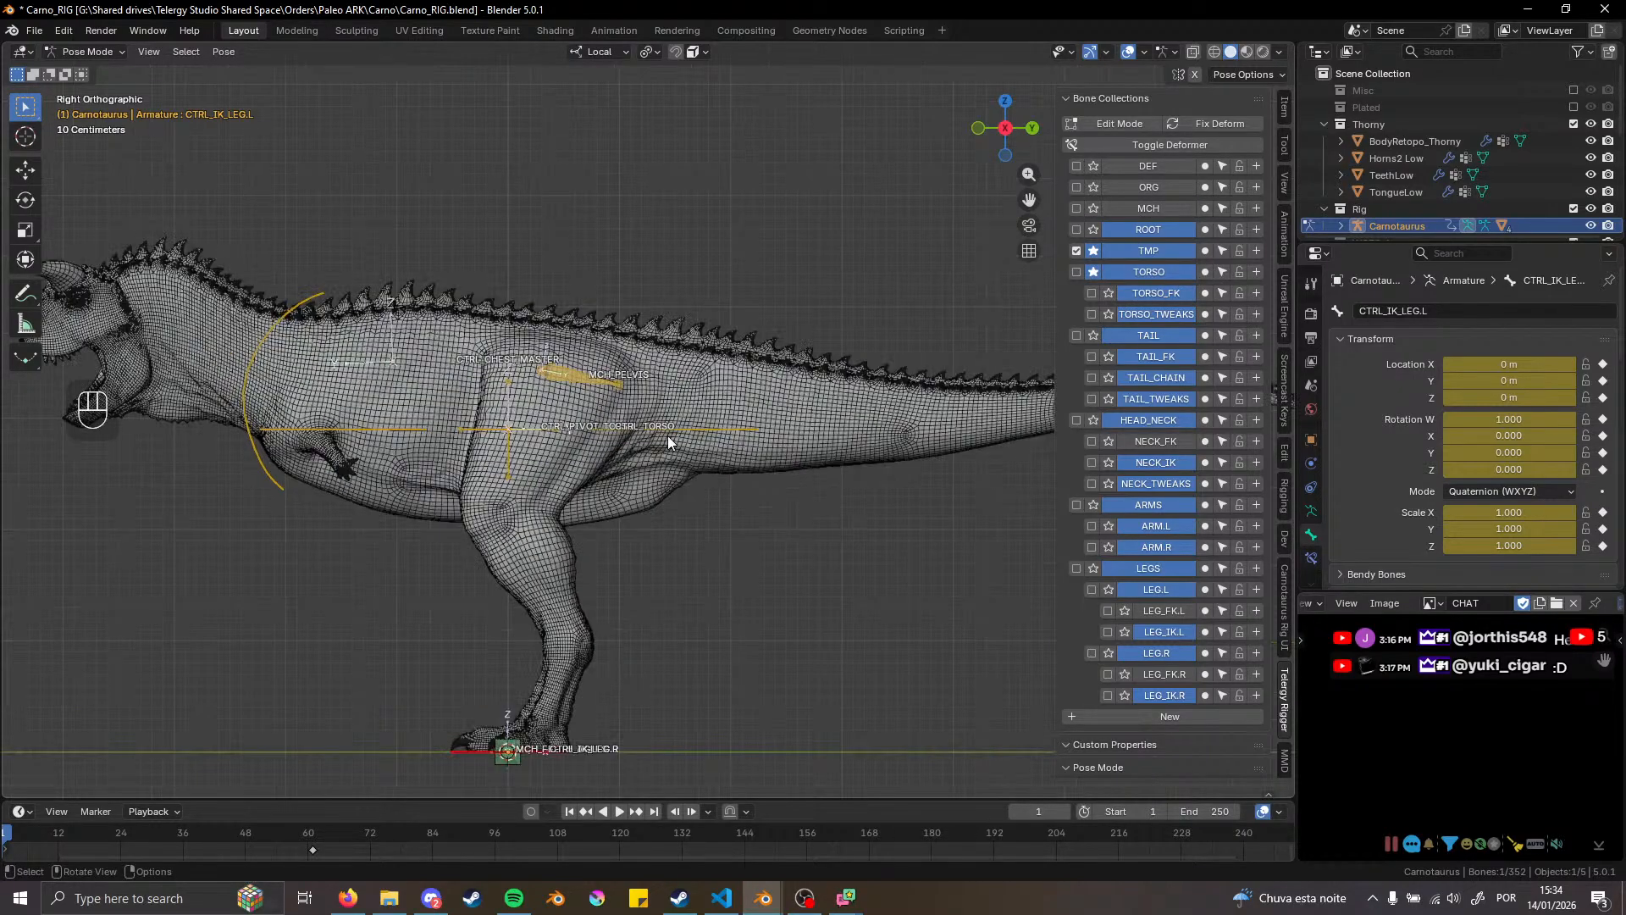
left_click(667, 430)
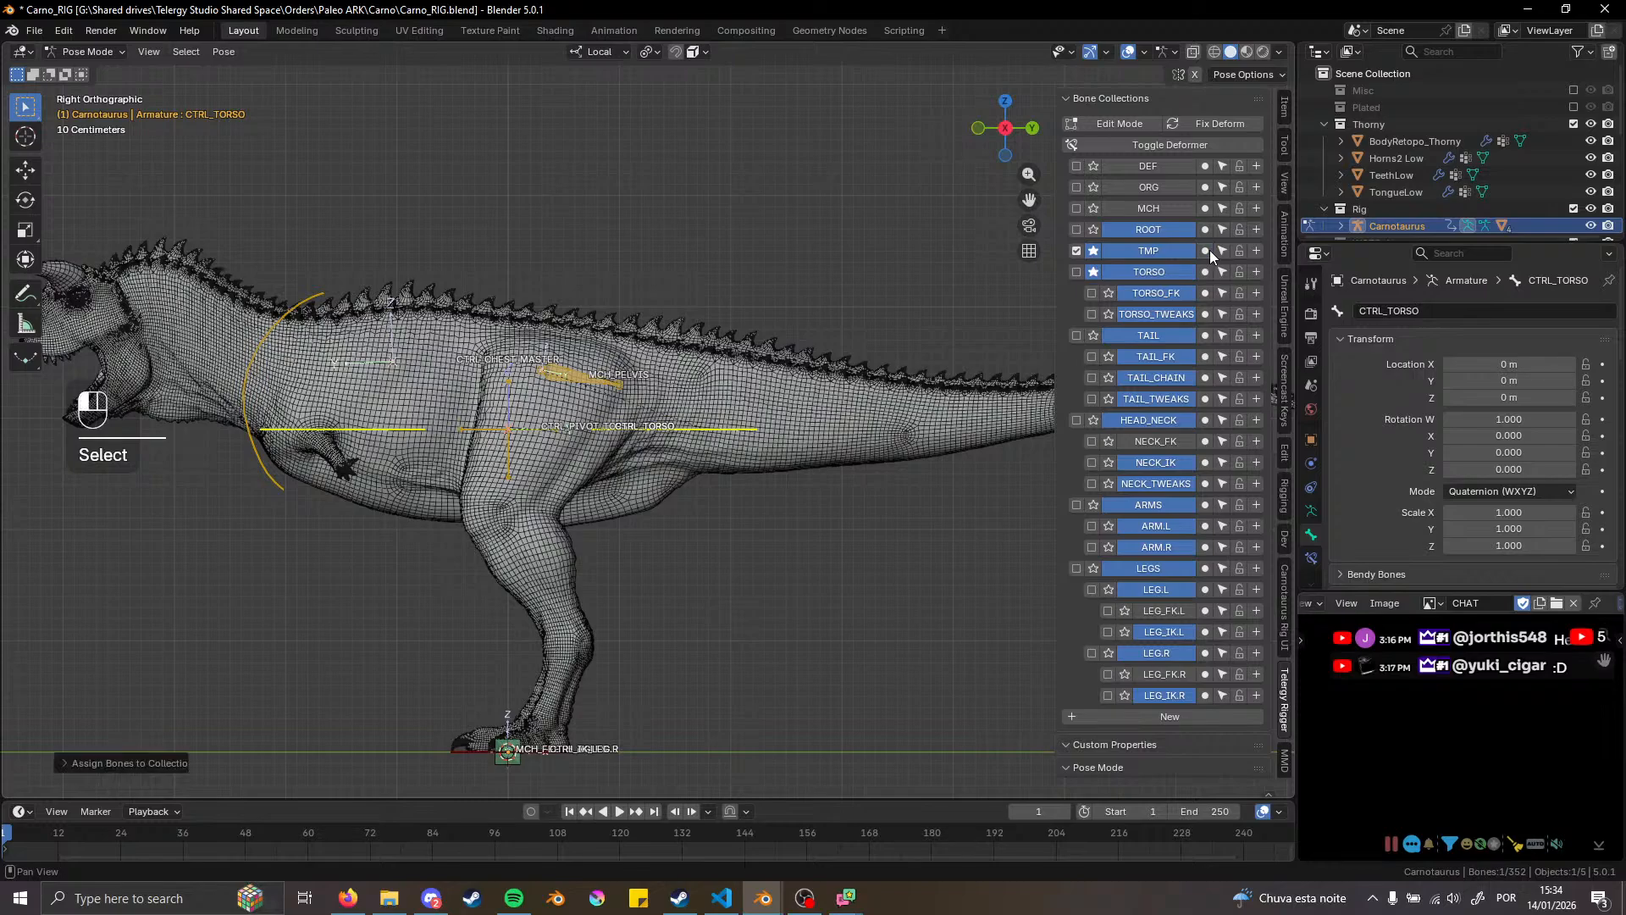
left_click(1256, 251)
left_click(1094, 272)
Examine the placement of the CTRL_TORSO control relative to the MCH_PELVIS bone and the body
scroll(518, 342, "up", 2)
scroll(532, 333, "down", 2)
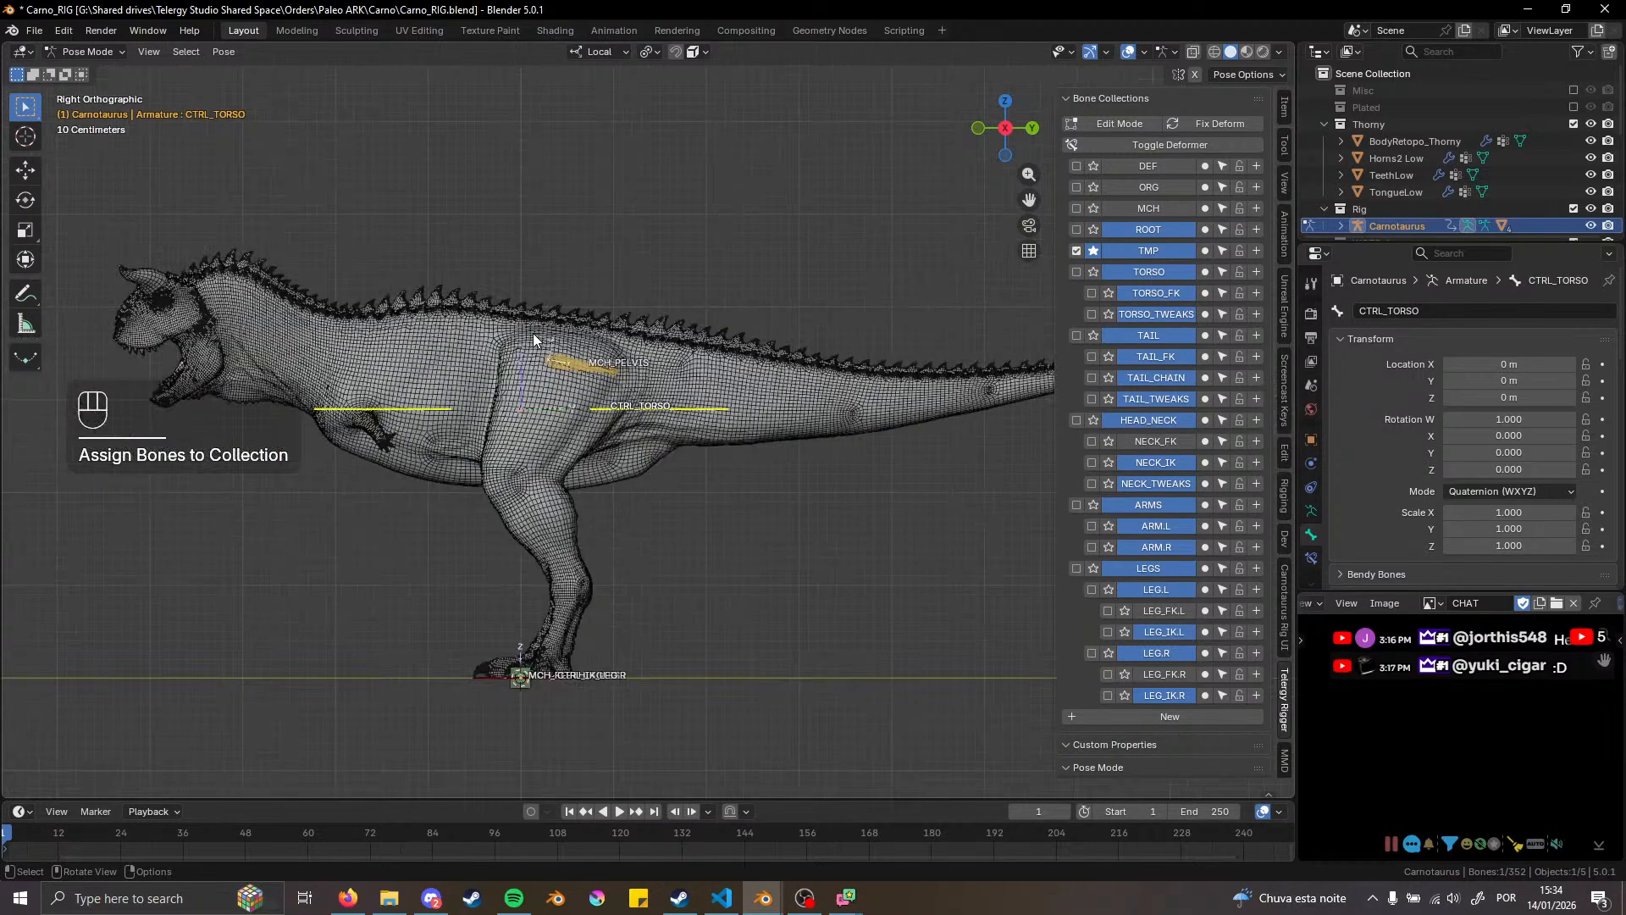
middle_click_drag(673, 370, 615, 254, "shift")
scroll(584, 306, "up", 2)
left_click(552, 286)
scroll(515, 298, "down", 5)
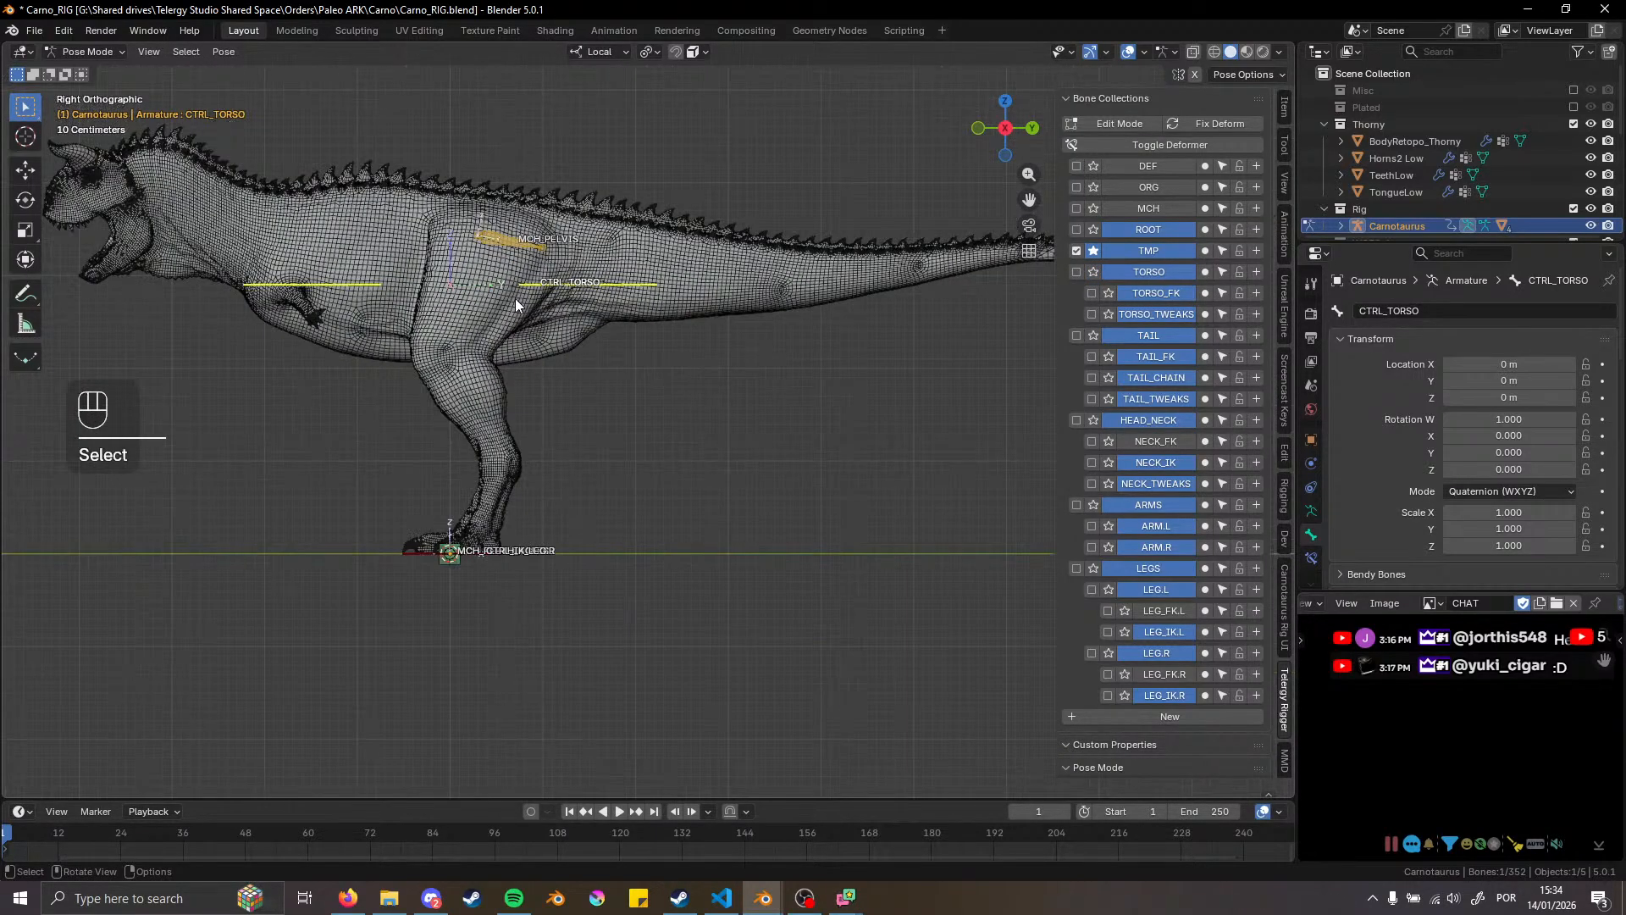
middle_click_drag(515, 298, 601, 287, "shift")
middle_click_drag(506, 354, 653, 360)
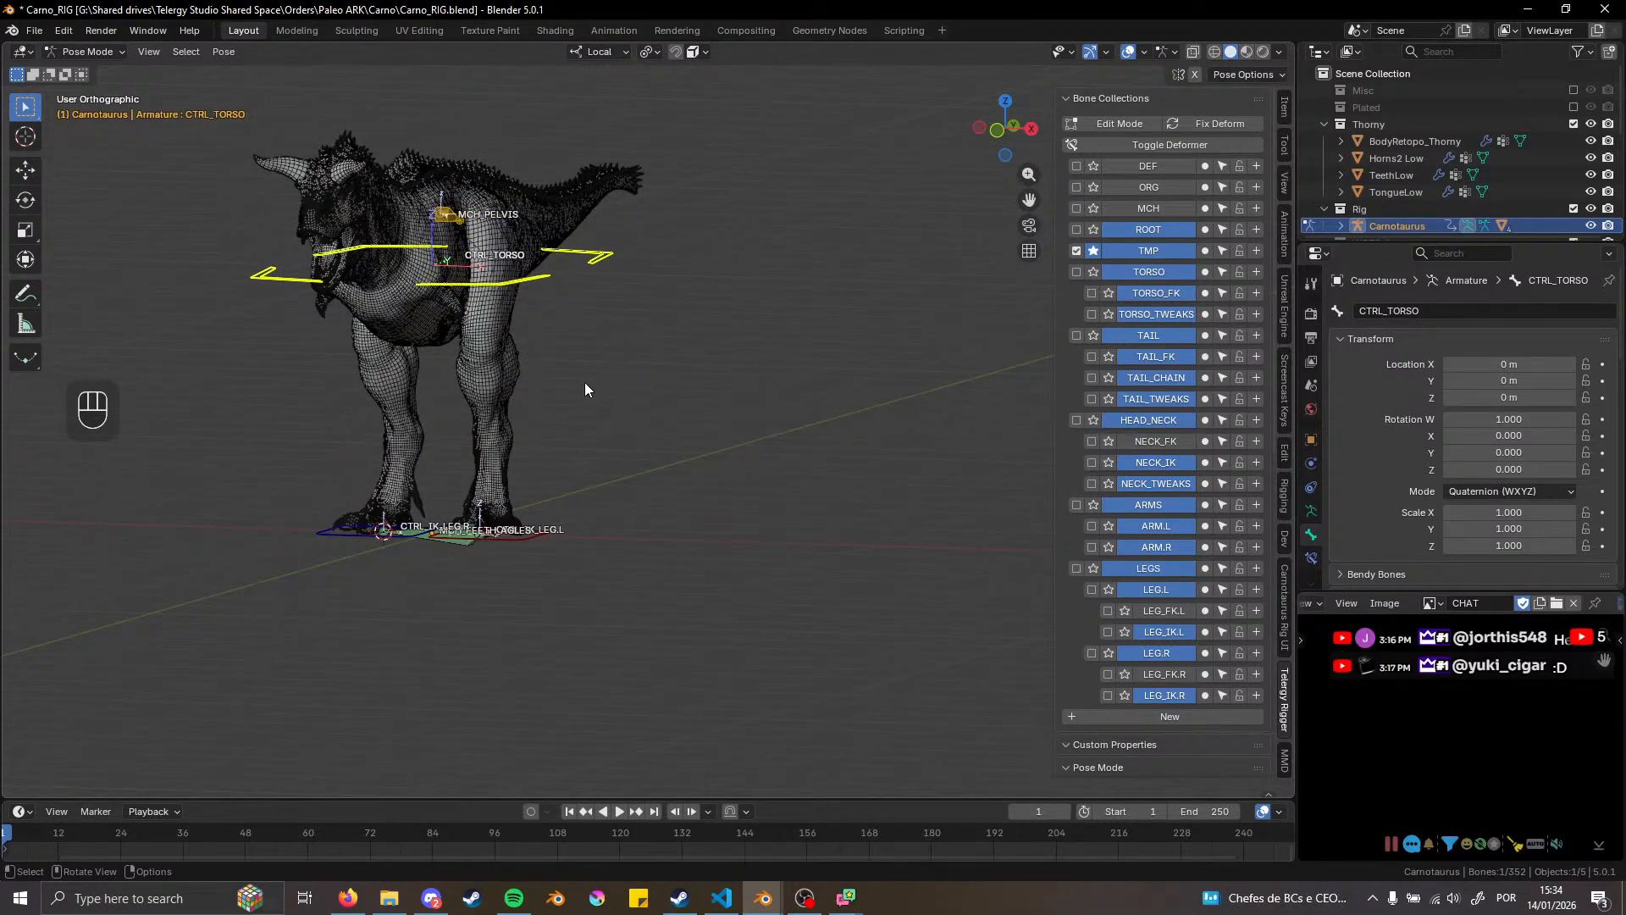
Test lifting the CTRL_IK_LEG.L foot control temporarily along its Z axis in the front view
scroll(584, 382, "down", 1)
middle_click_drag(547, 449, 518, 466)
scroll(576, 501, "up", 2)
left_click(561, 505)
key("KP_1")
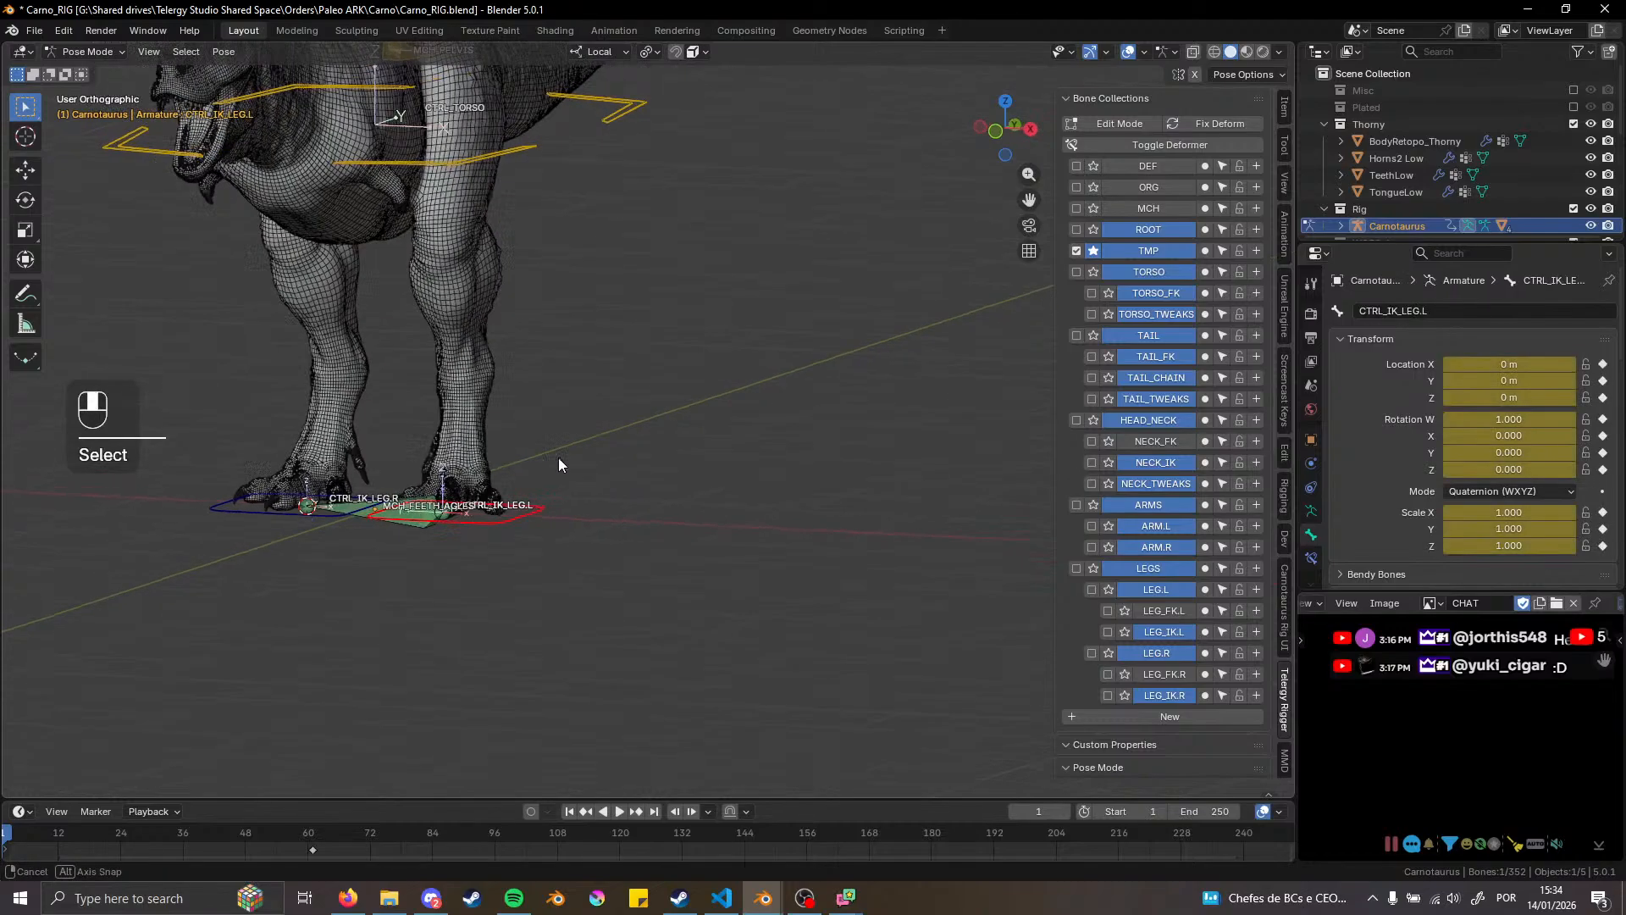
key("g")
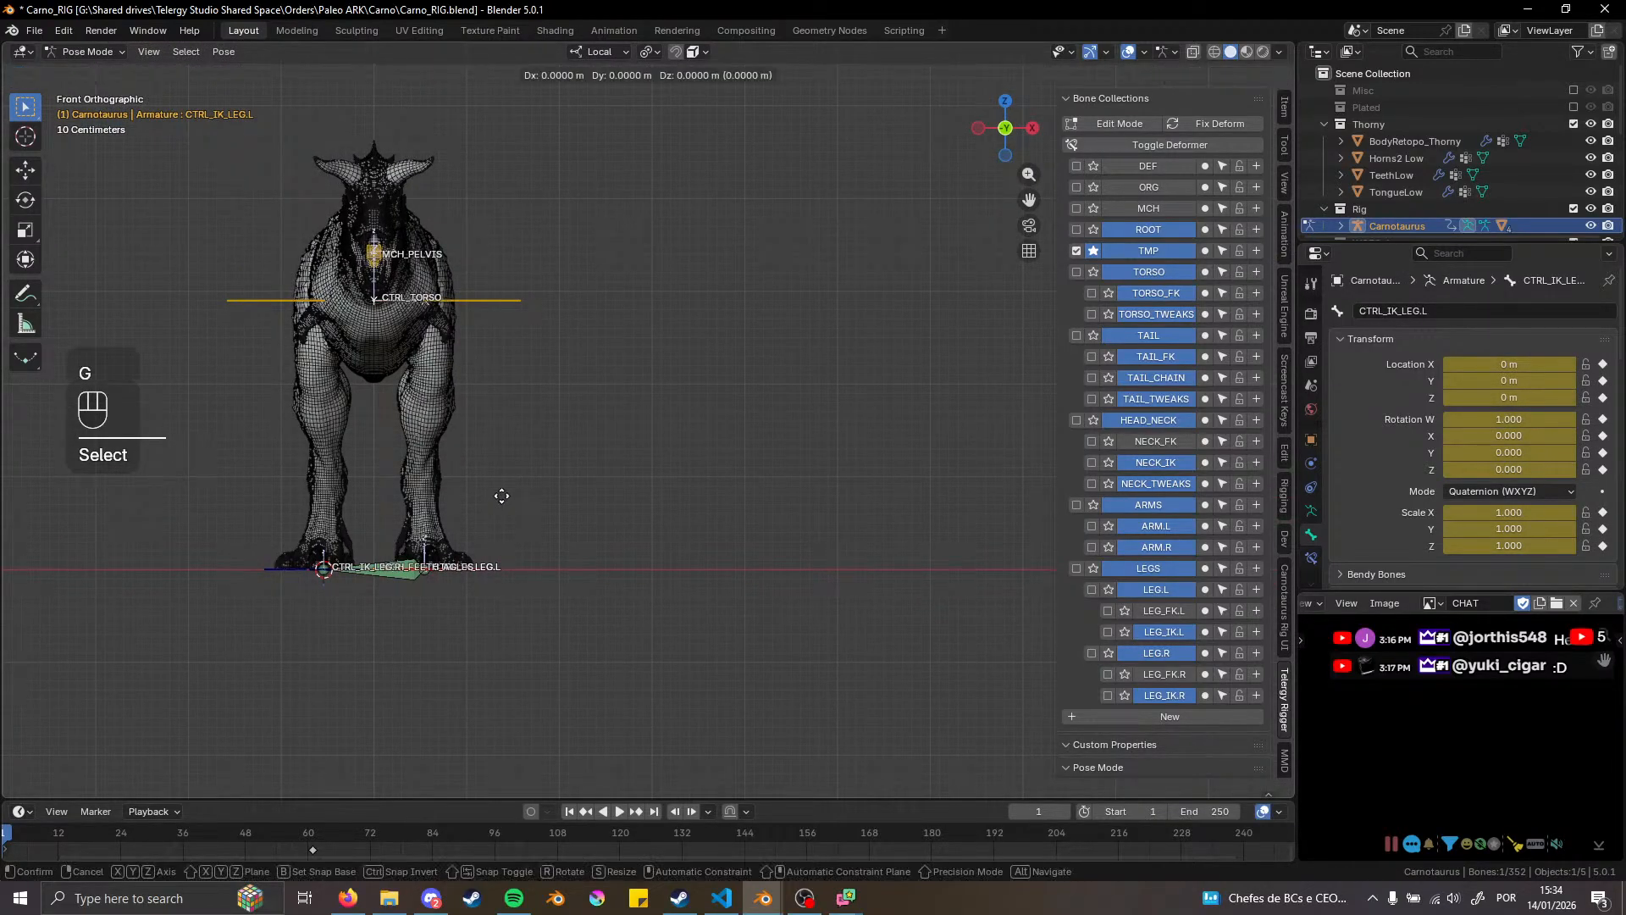
key("z")
right_click(499, 428)
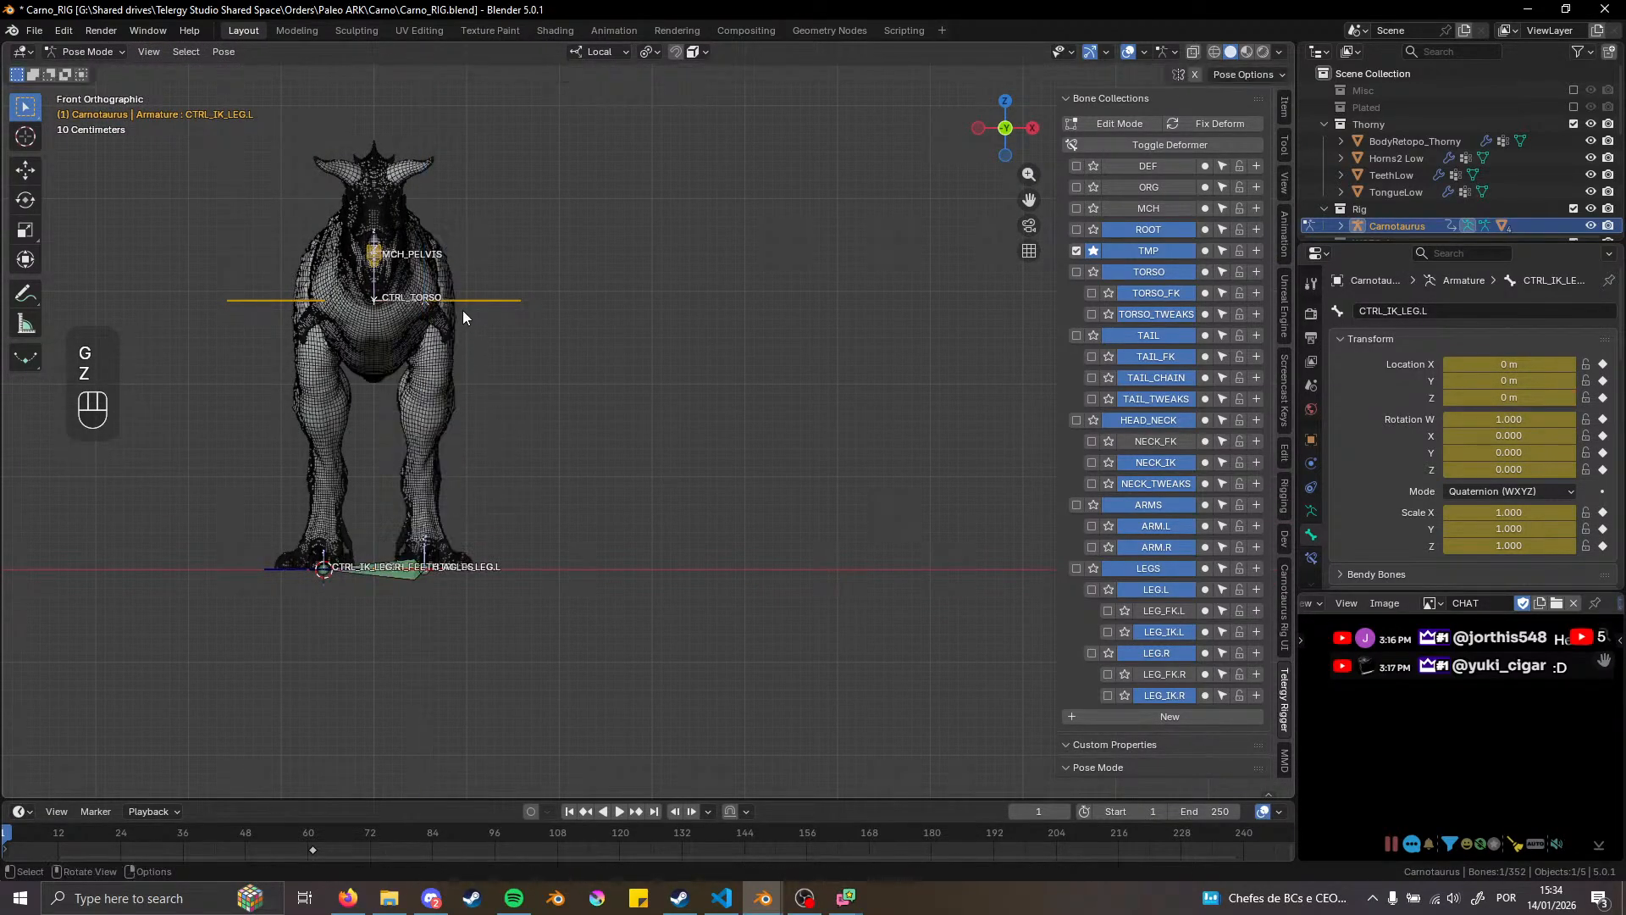
Rotate the CTRL_TORSO control slightly in the front view to tilt the torso sideways
left_click(470, 305)
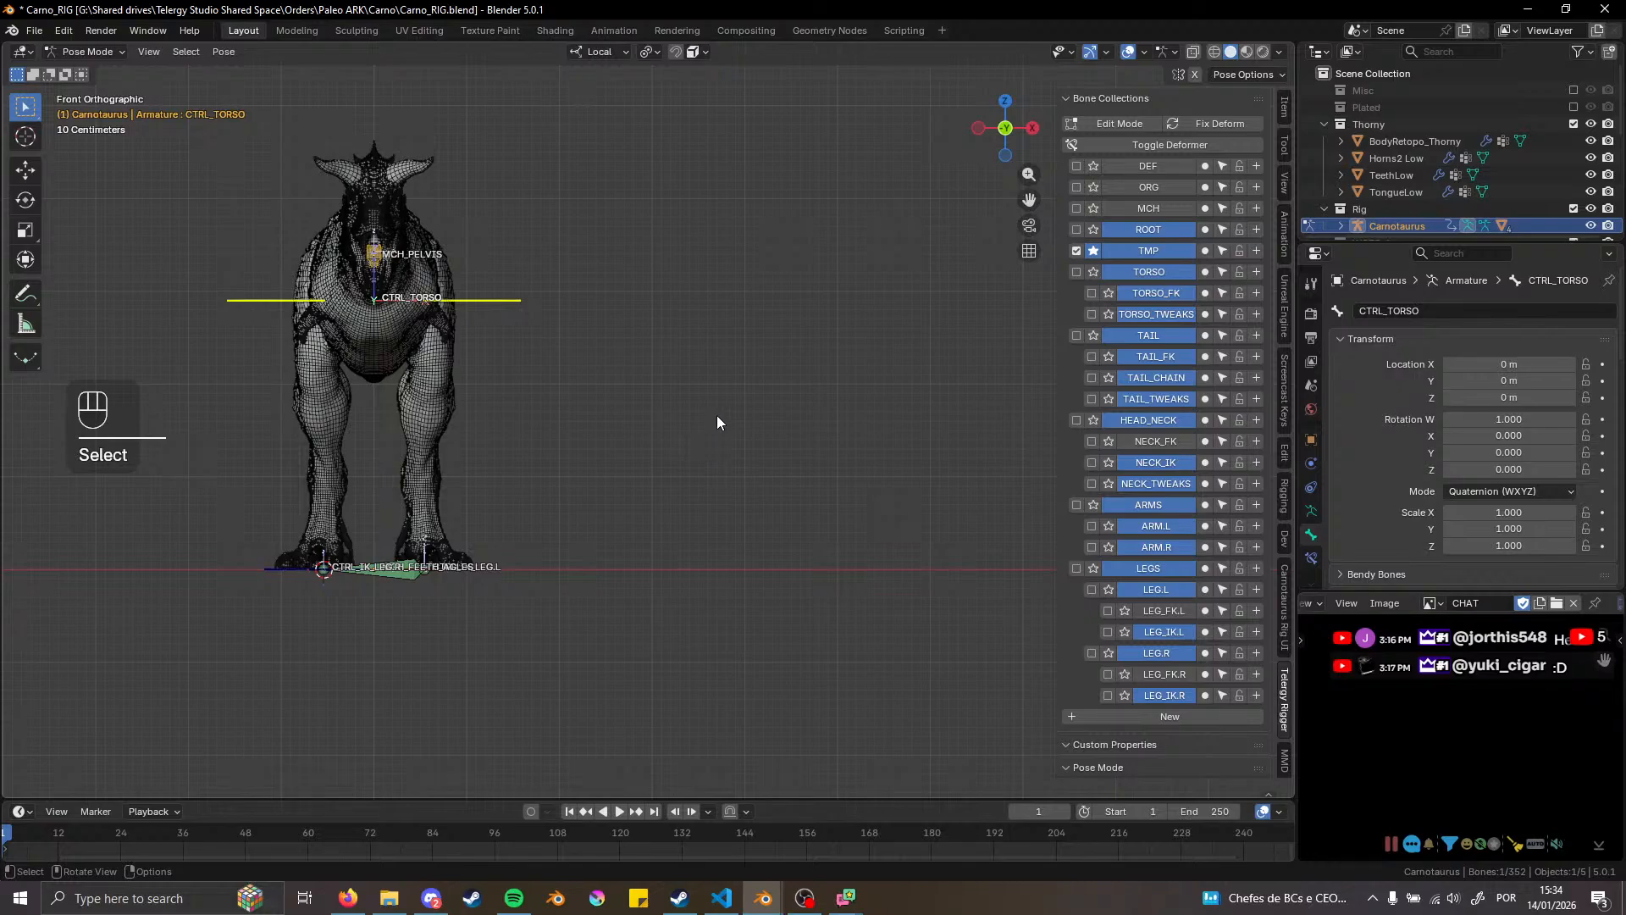
key("r")
left_click(727, 347)
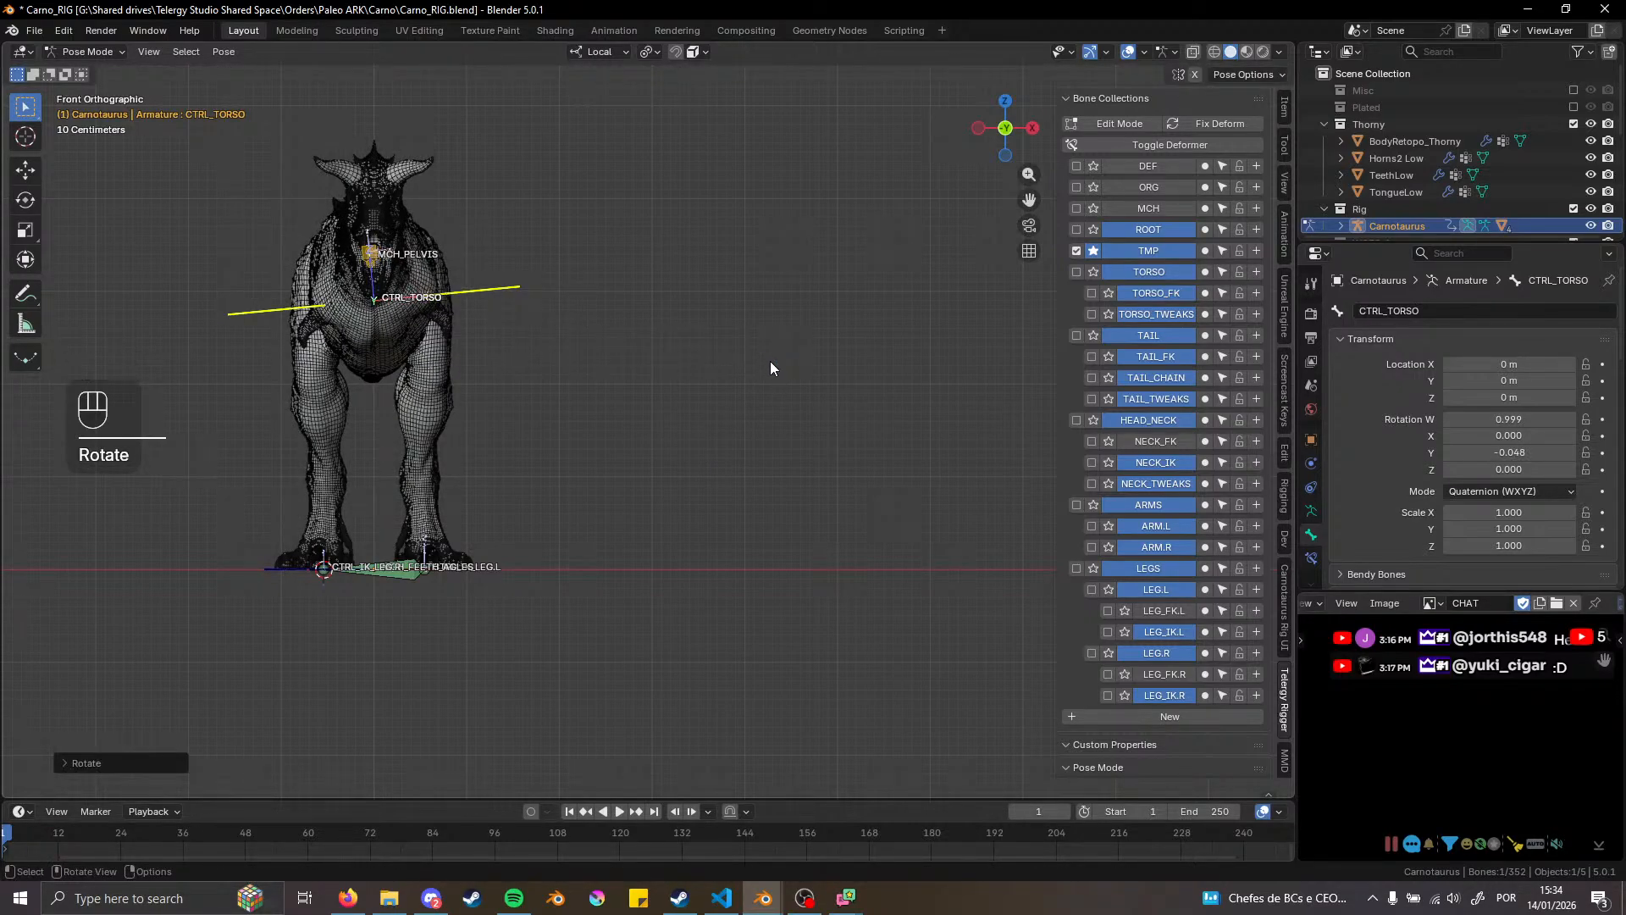
Test sliding the CTRL_TORSO control sideways along the global X axis in the front view
key("g")
key("x")
key("x")
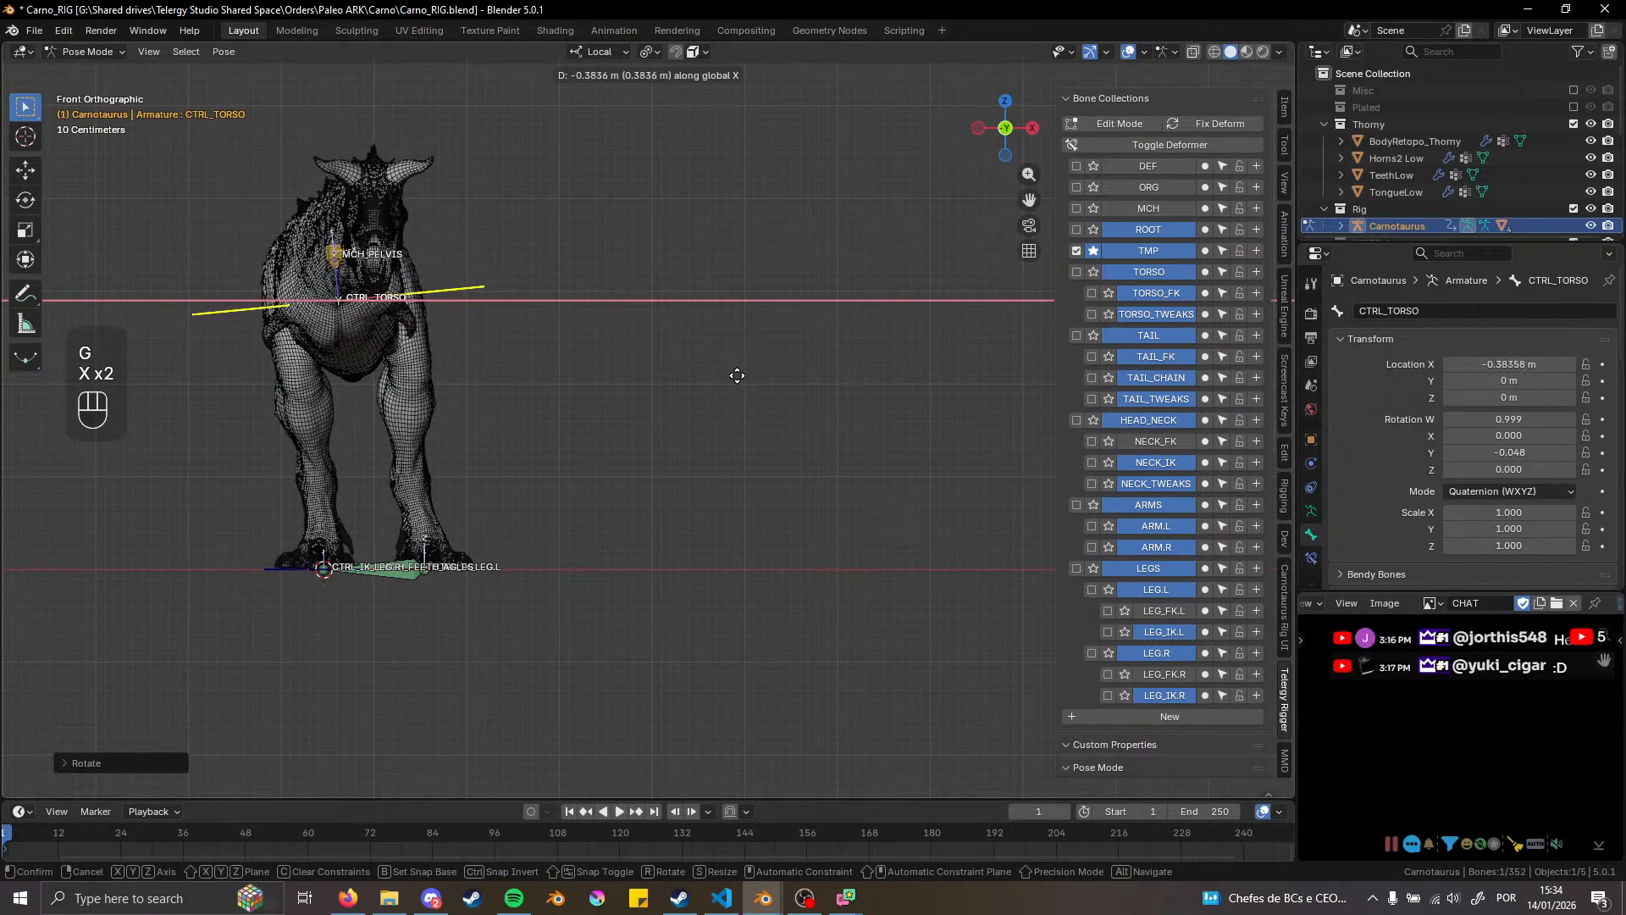
right_click(739, 378)
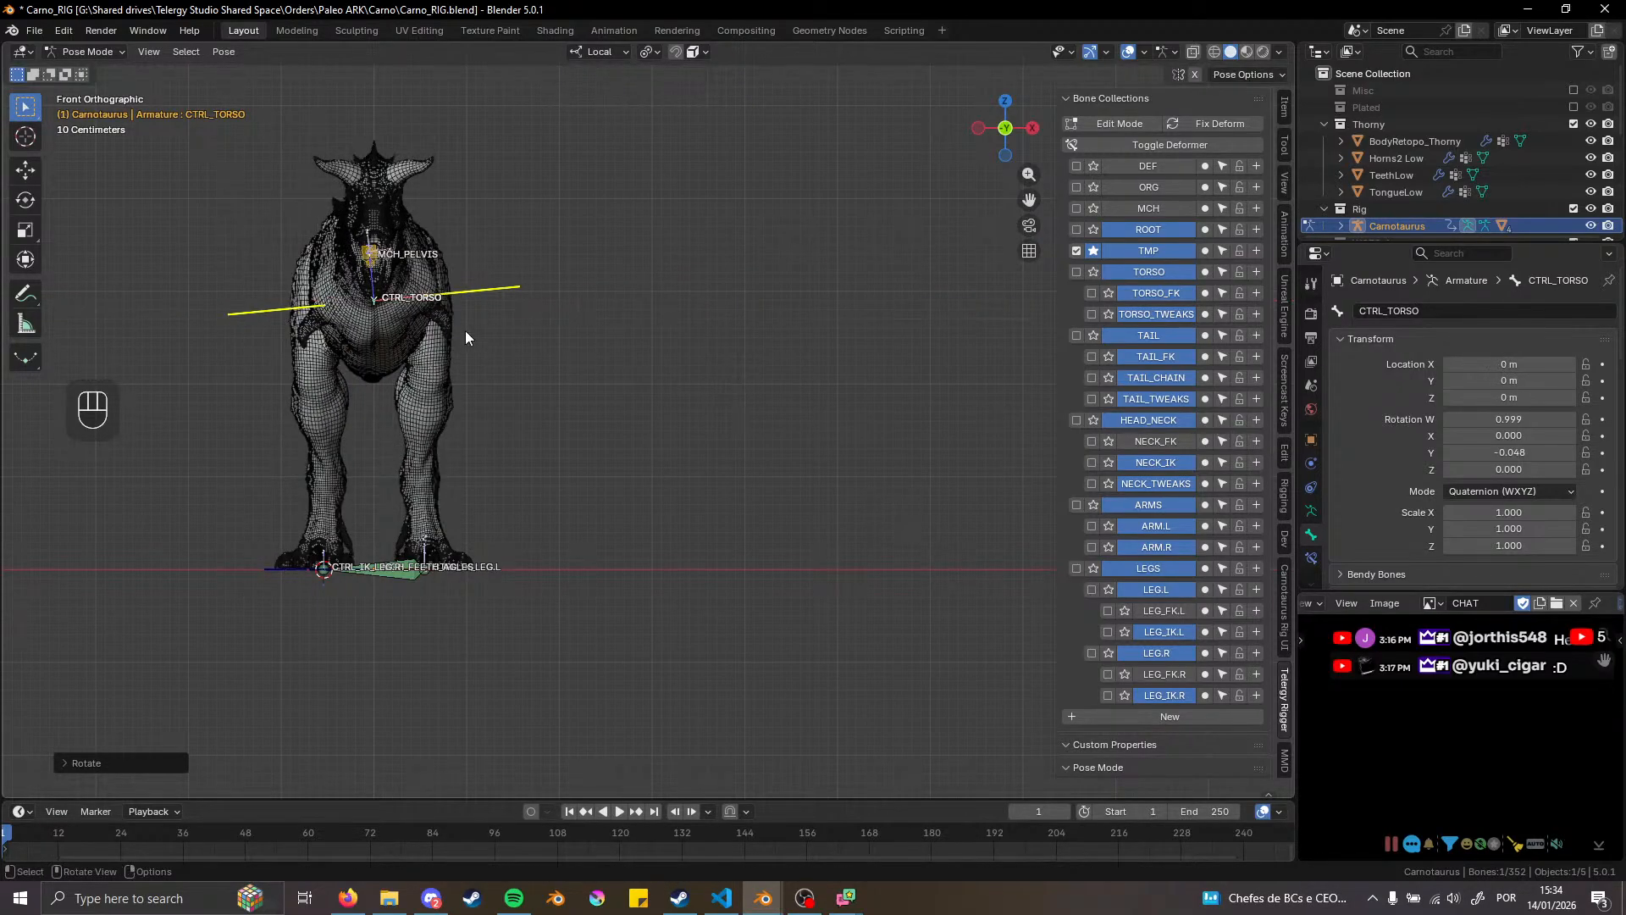
Clear the pose rotation of the CTRL_TORSO control
middle_click_drag(465, 330, 496, 415, "shift")
key("alt+r")
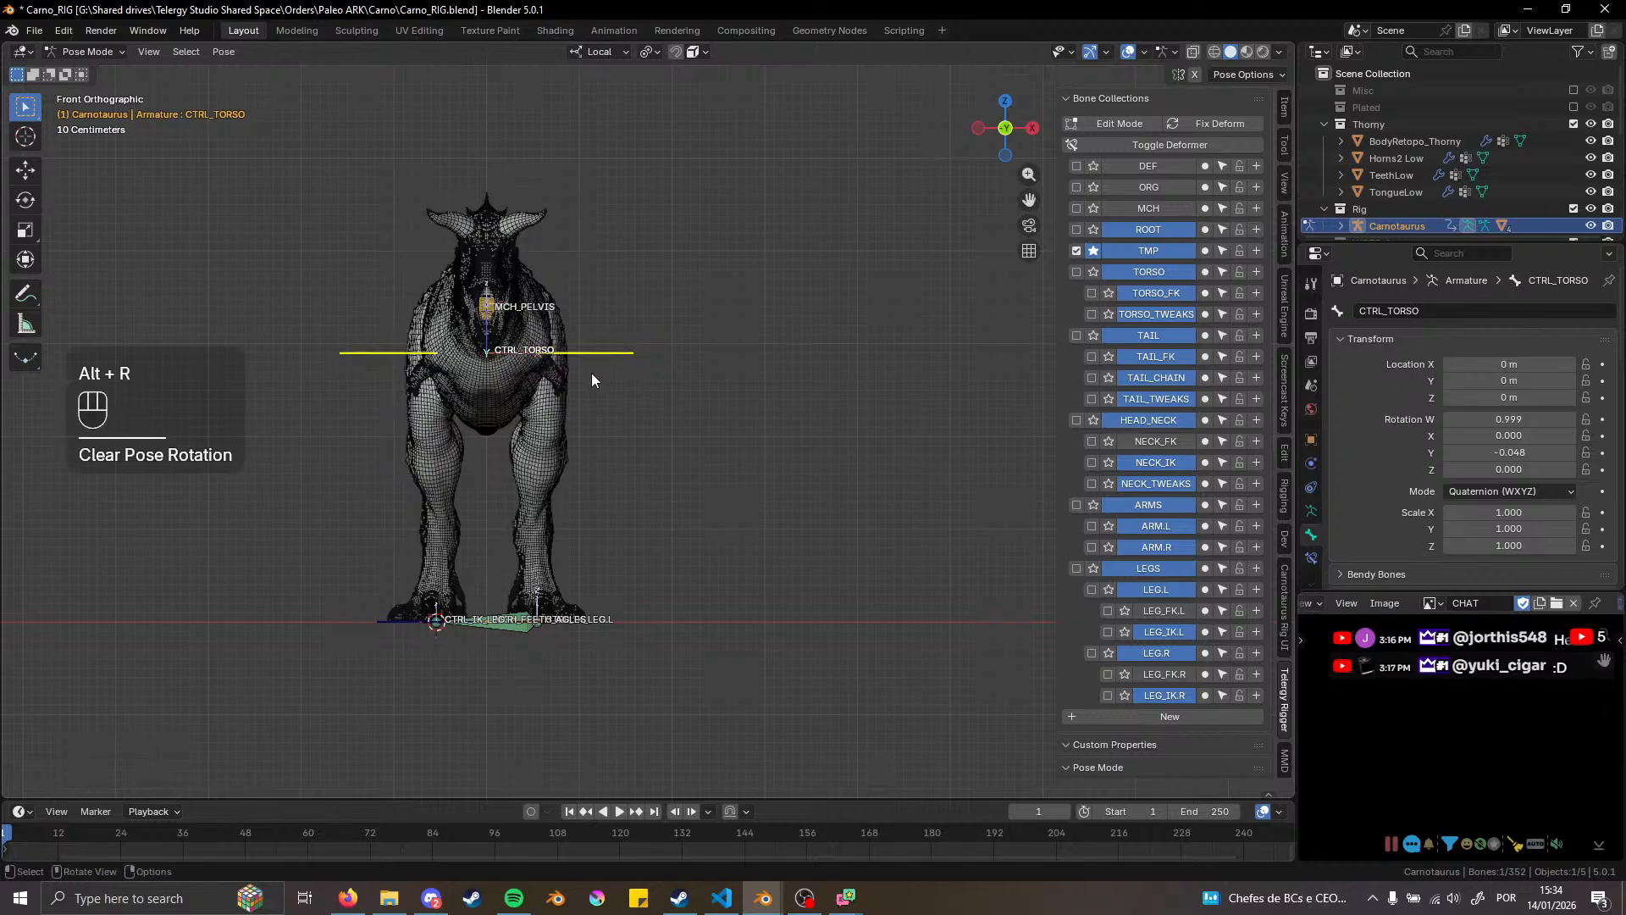
middle_click_drag(610, 411, 618, 576, "shift")
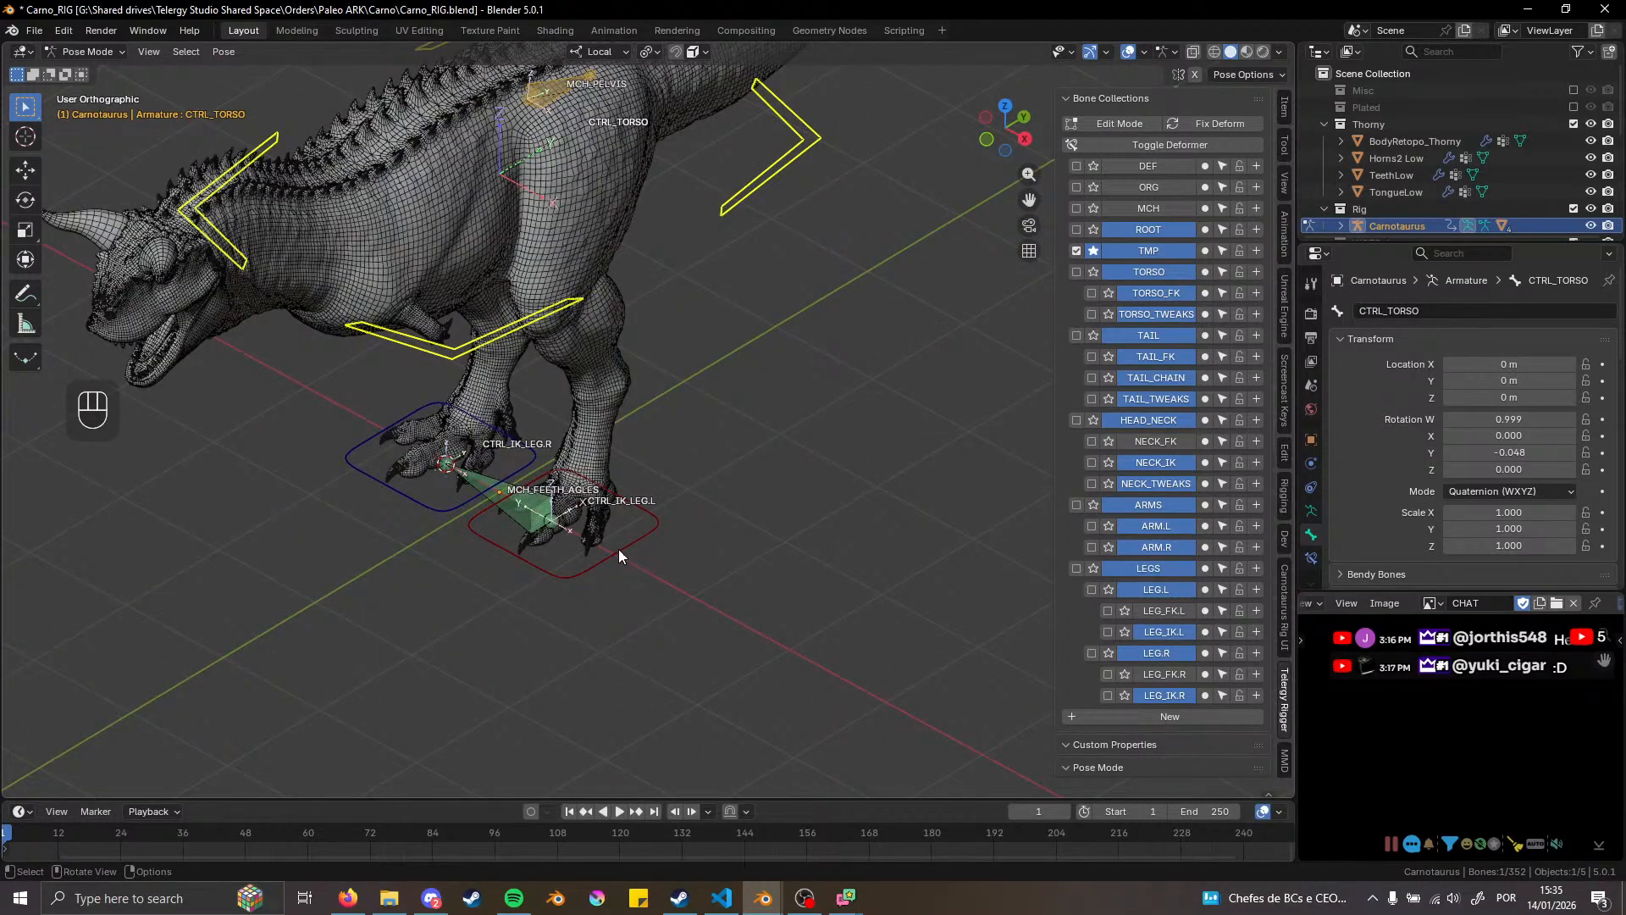
Inspect the MCH_FEETH_AGLES helper bone stretched between the two foot IK controls
left_click(523, 529)
left_click(494, 496)
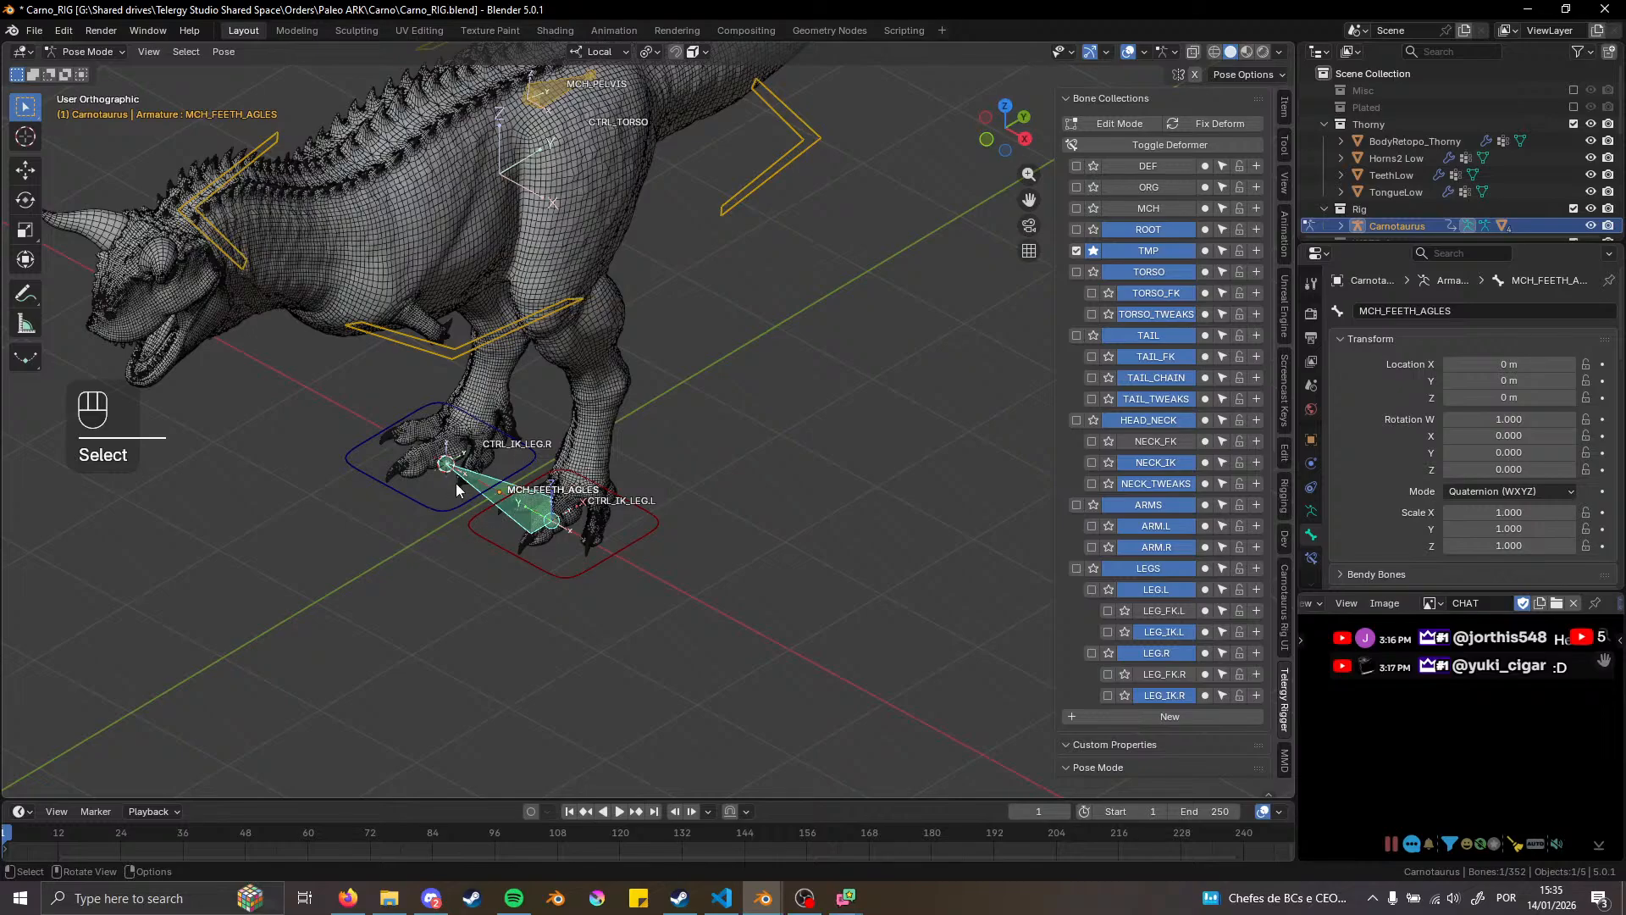
scroll(496, 490, "down", 1)
middle_click_drag(591, 449, 571, 491, "shift")
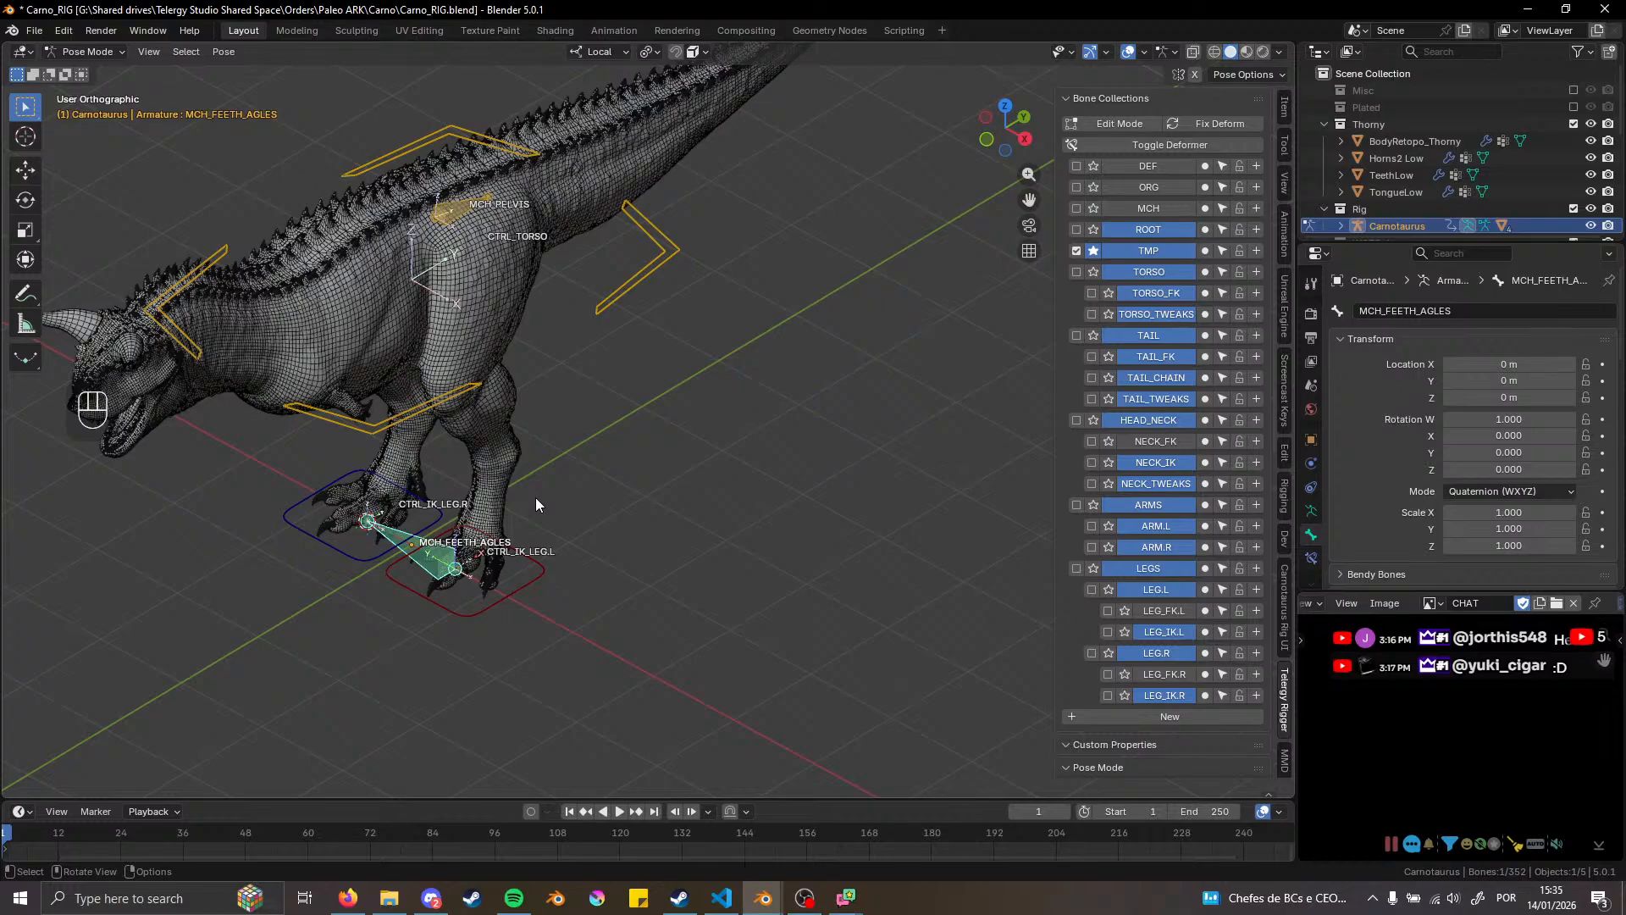
Try moving the CTRL_IK_LEG.L foot control along its local Z axis
left_click(510, 592)
key("g")
key("z")
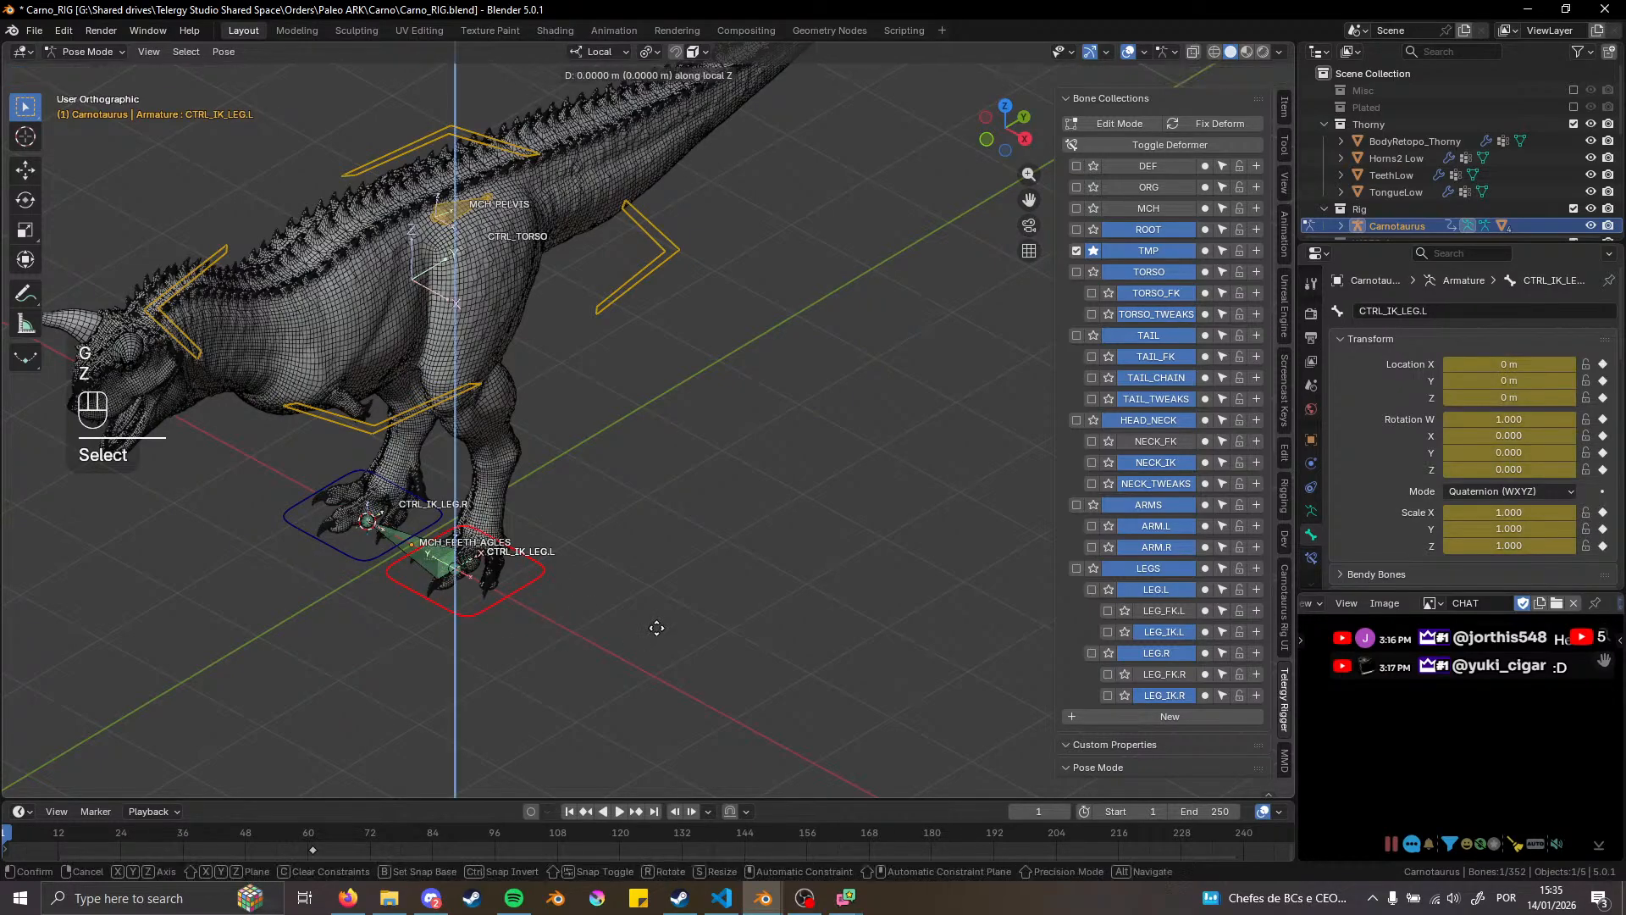
key("Escape")
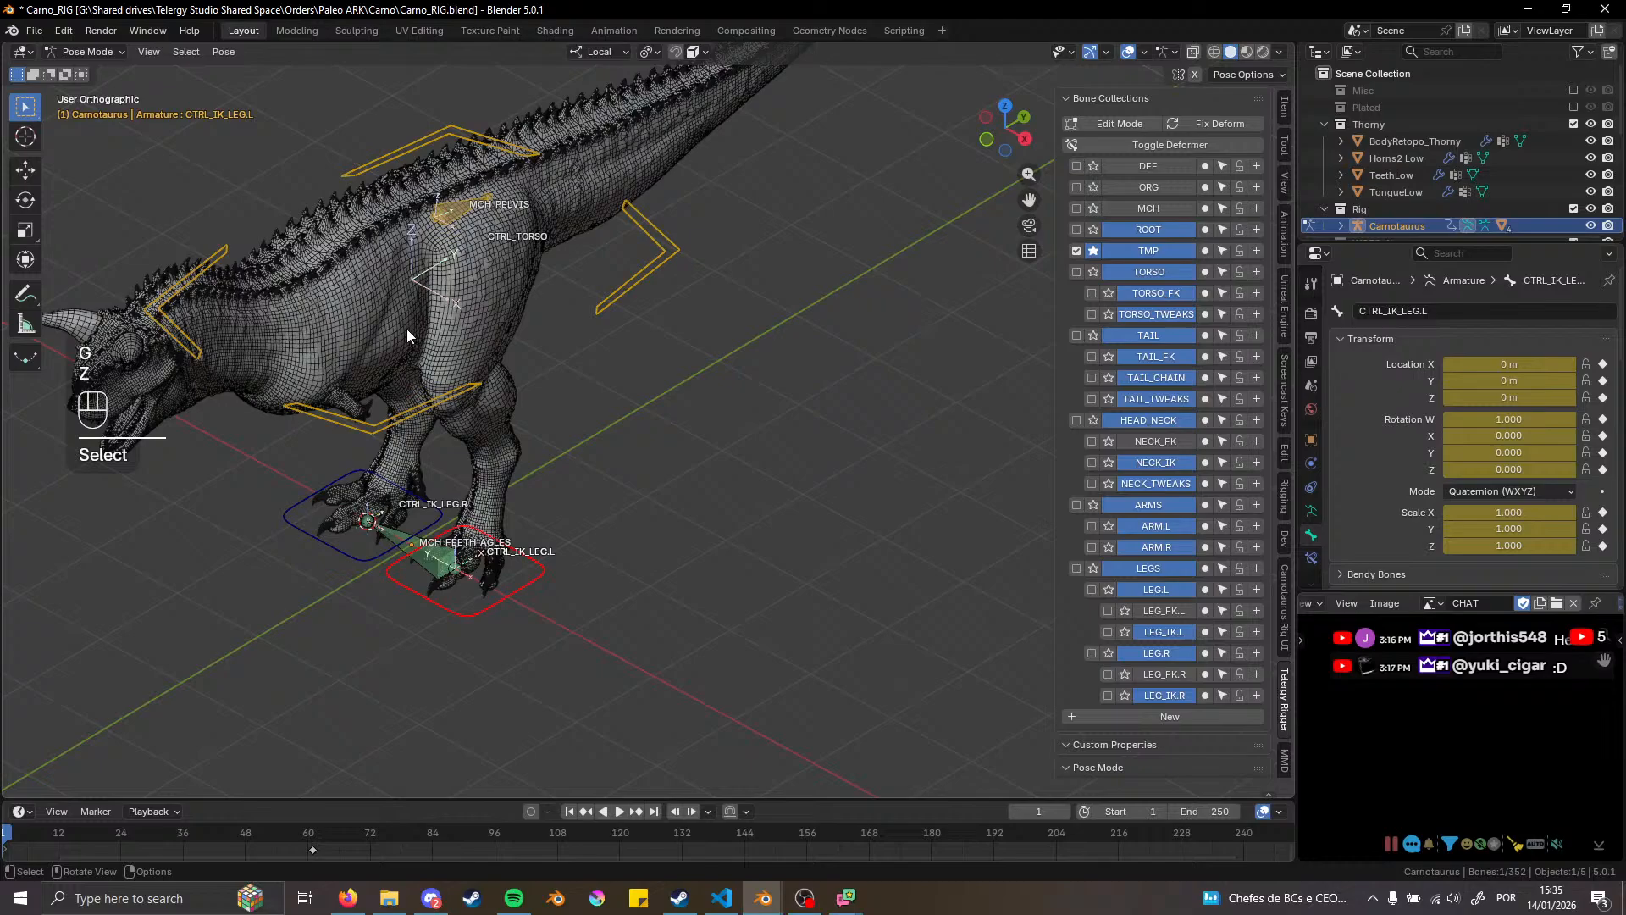
Test sliding the CTRL_TORSO control along its local X axis
left_click(620, 291)
key("g")
key("x")
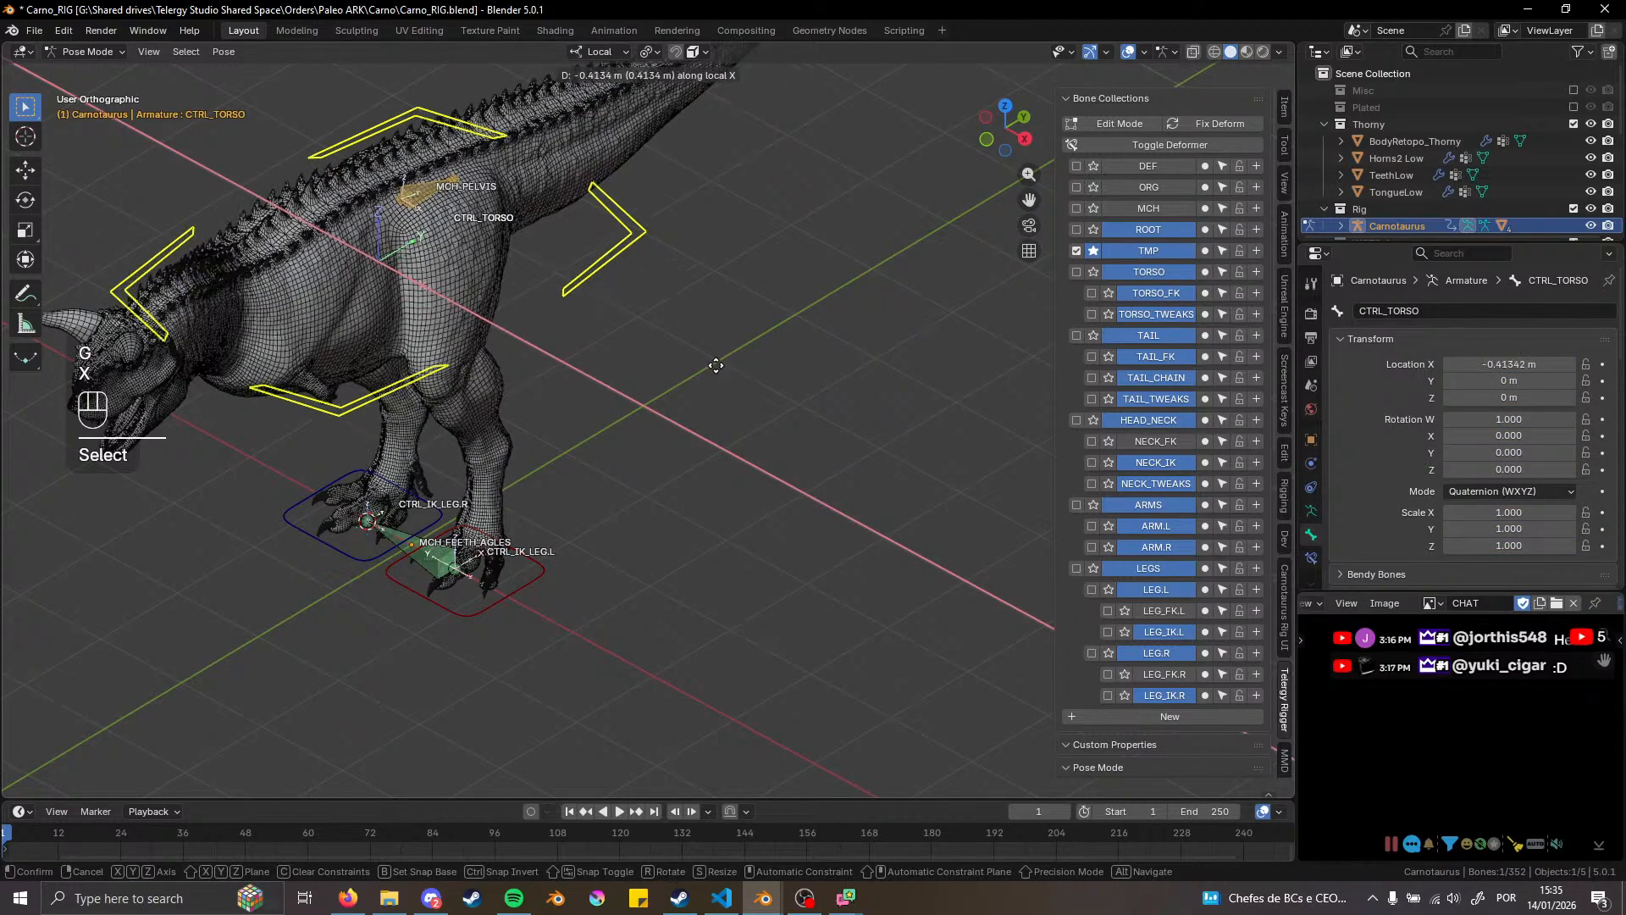
key("Escape")
Create an intermediate bone for CTRL_TORSO in the armature's Edit Mode
middle_click_drag(741, 370, 573, 485)
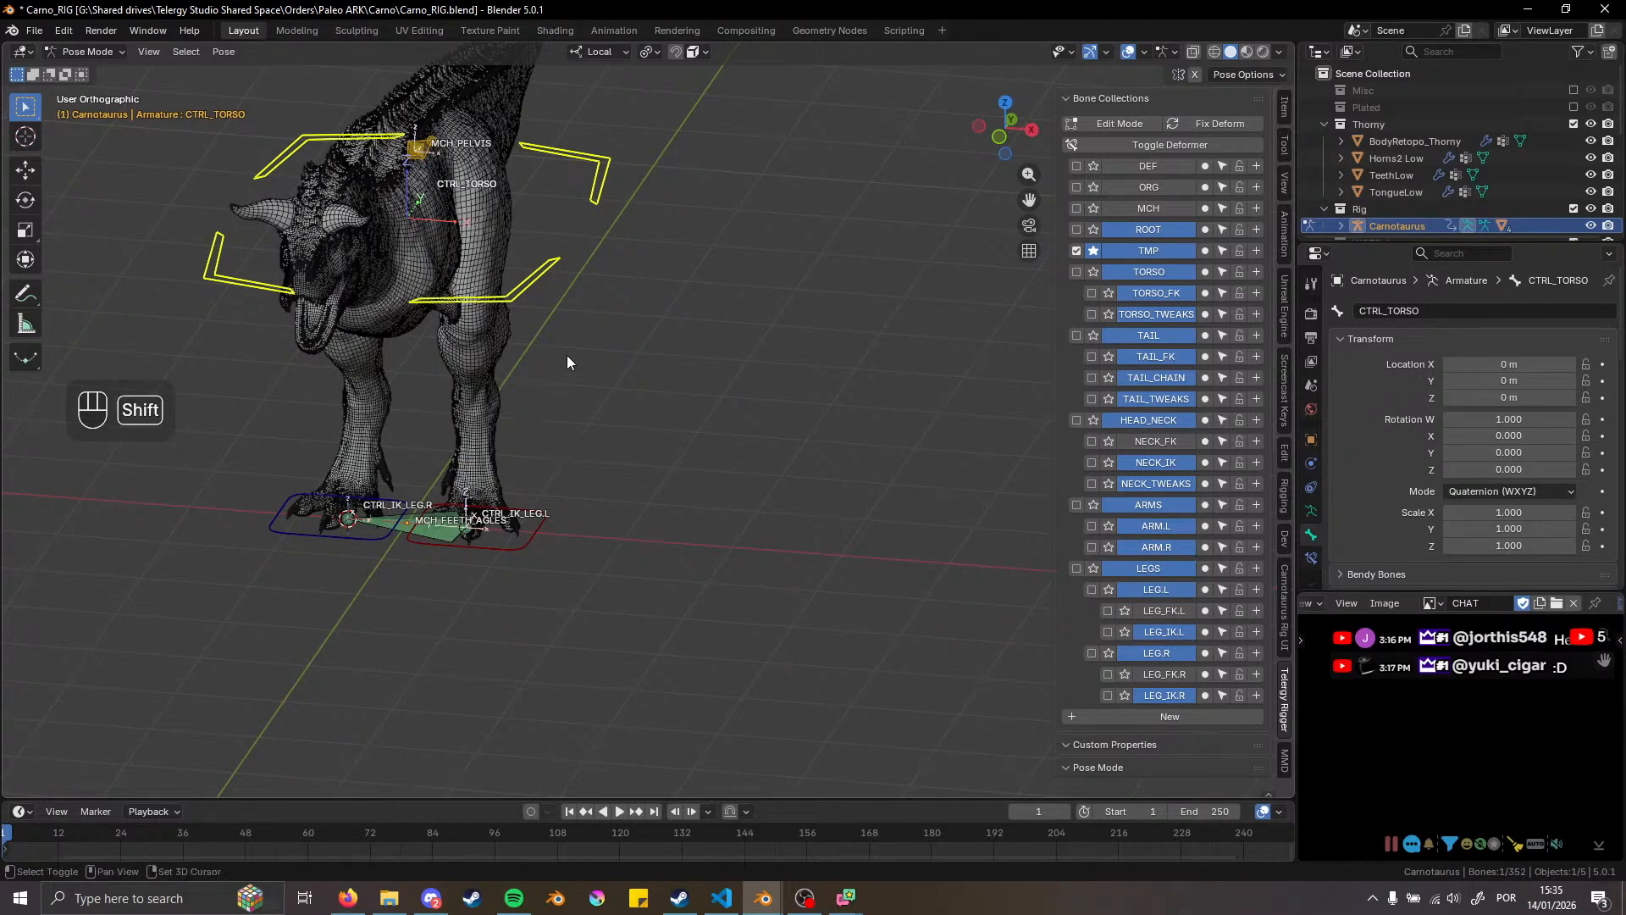
middle_click_drag(570, 440, 664, 378, "shift")
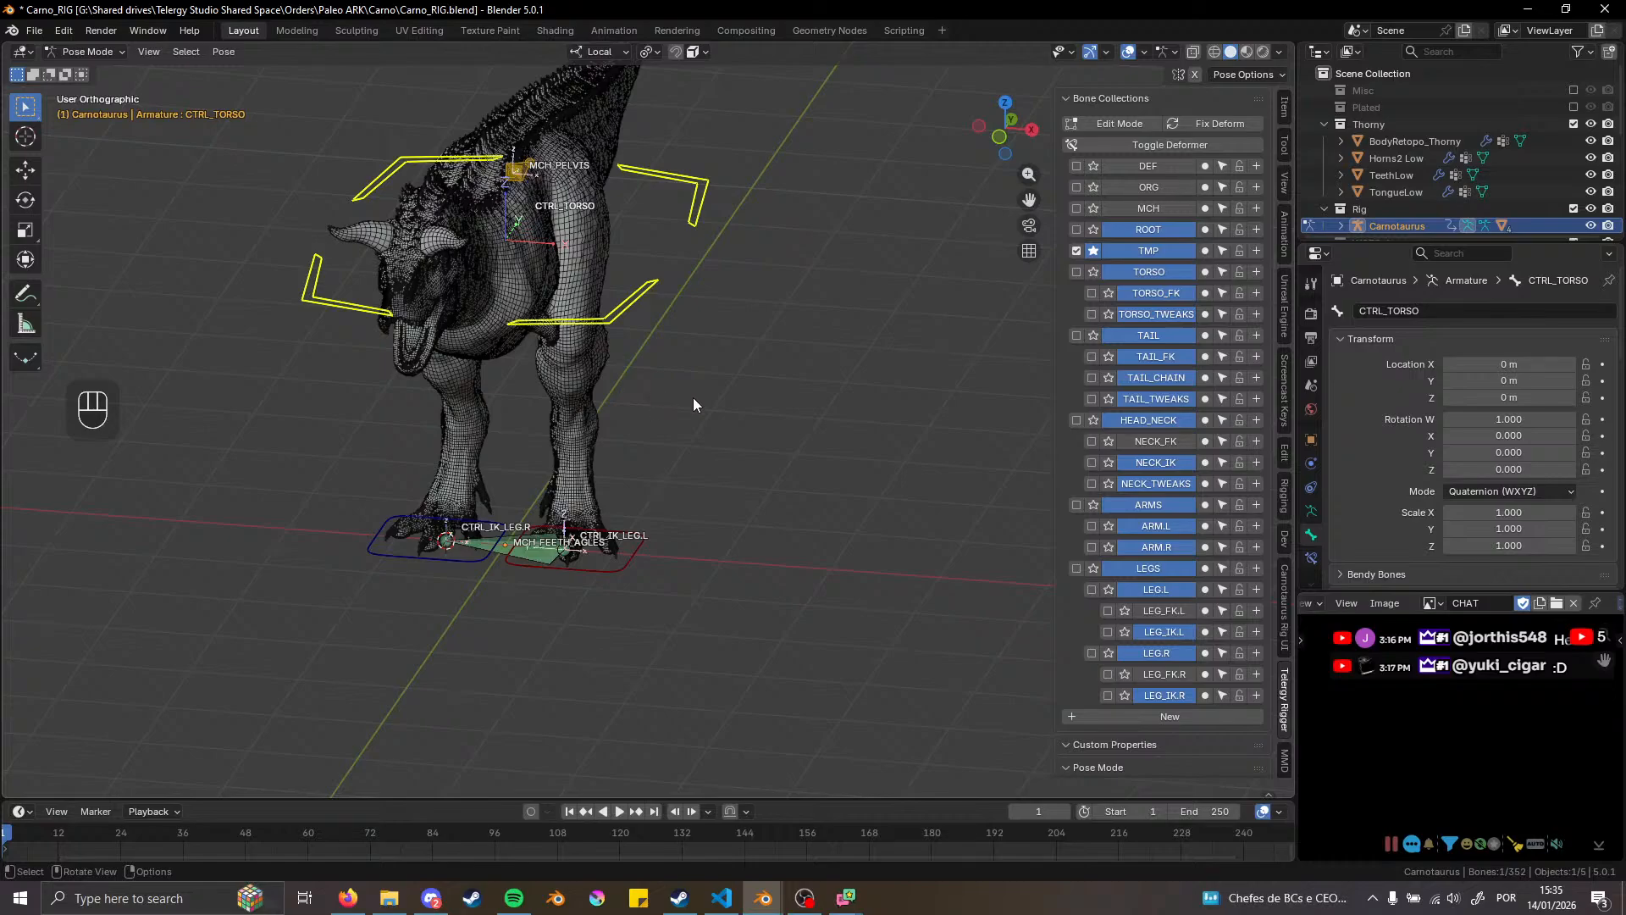
middle_click_drag(682, 312, 630, 328)
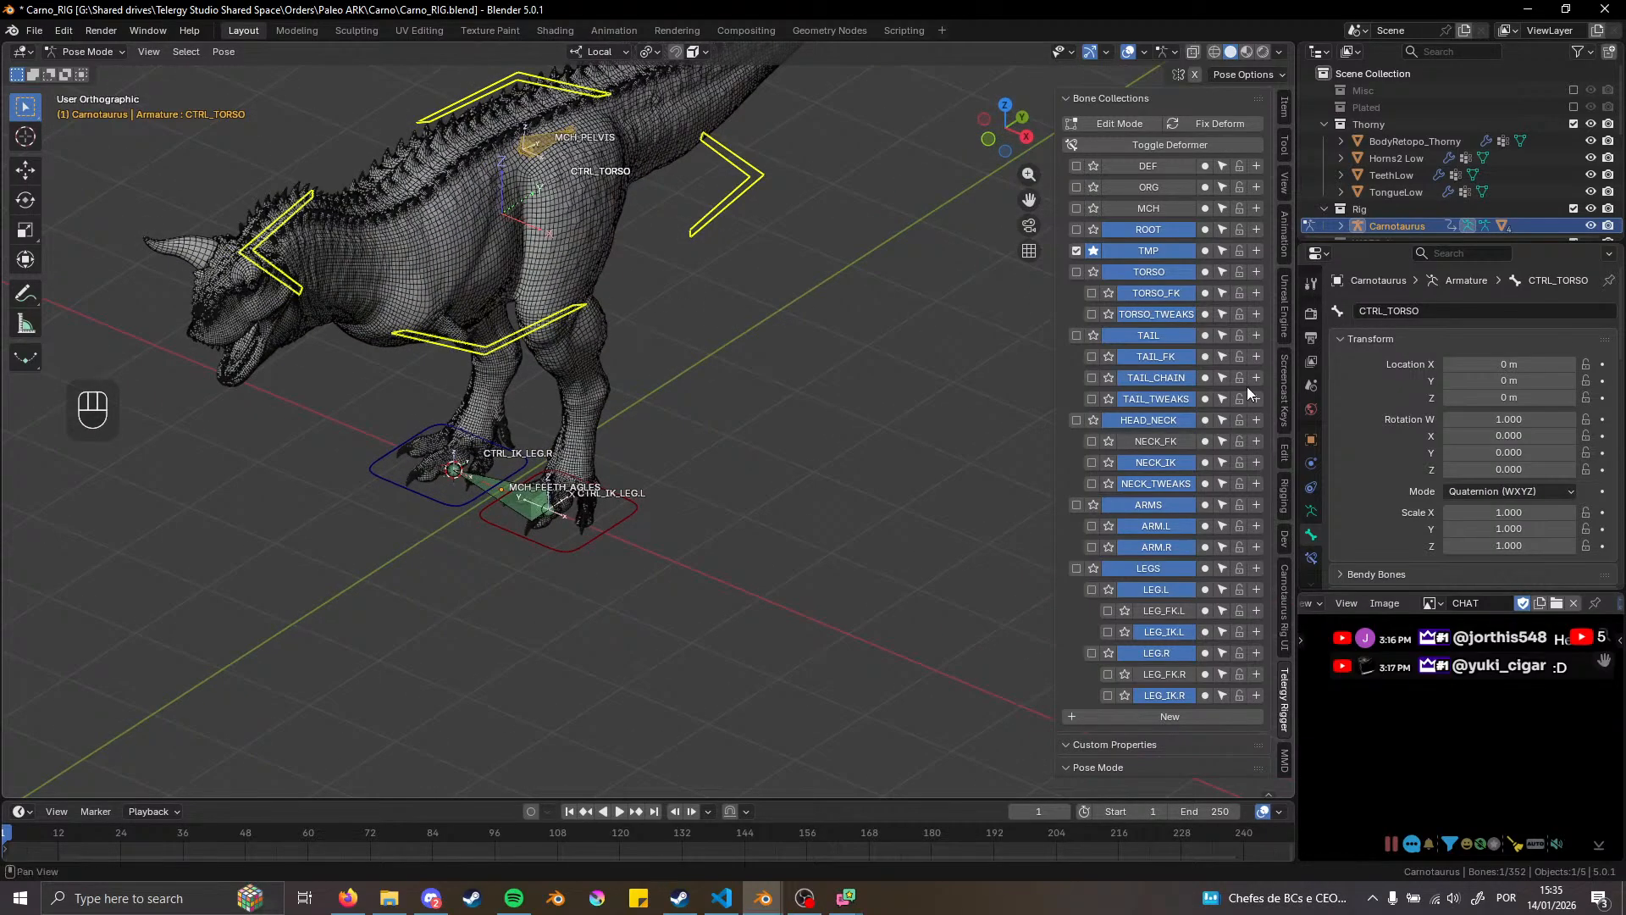
scroll(1187, 449, "down", 6)
scroll(1193, 429, "down", 2)
key("Tab")
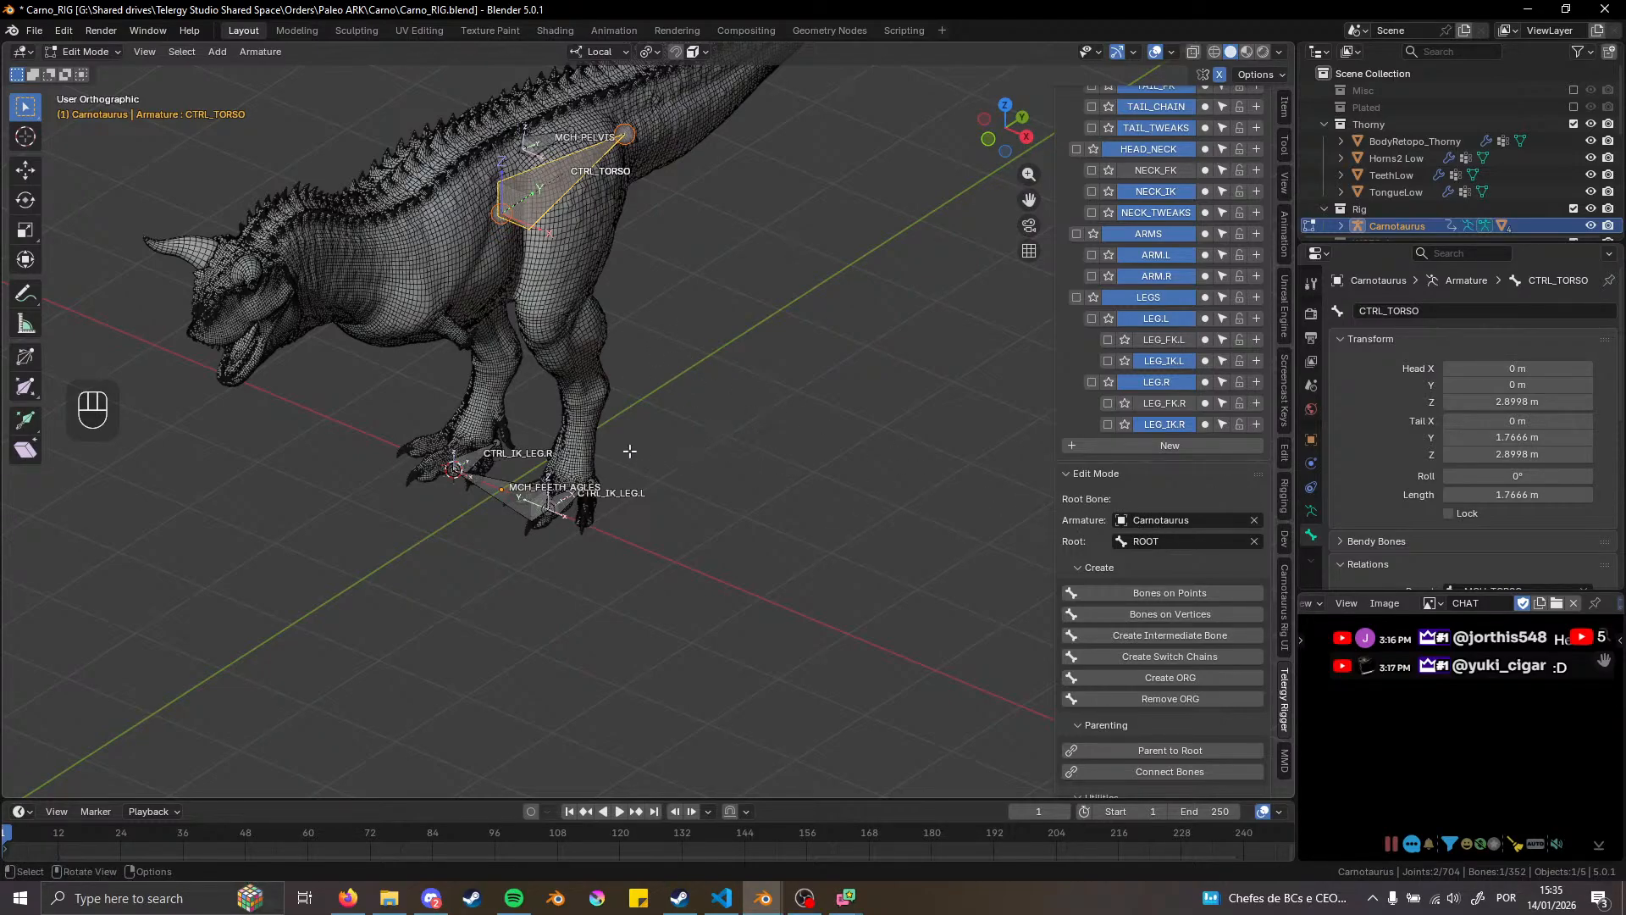
scroll(1162, 473, "down", 1)
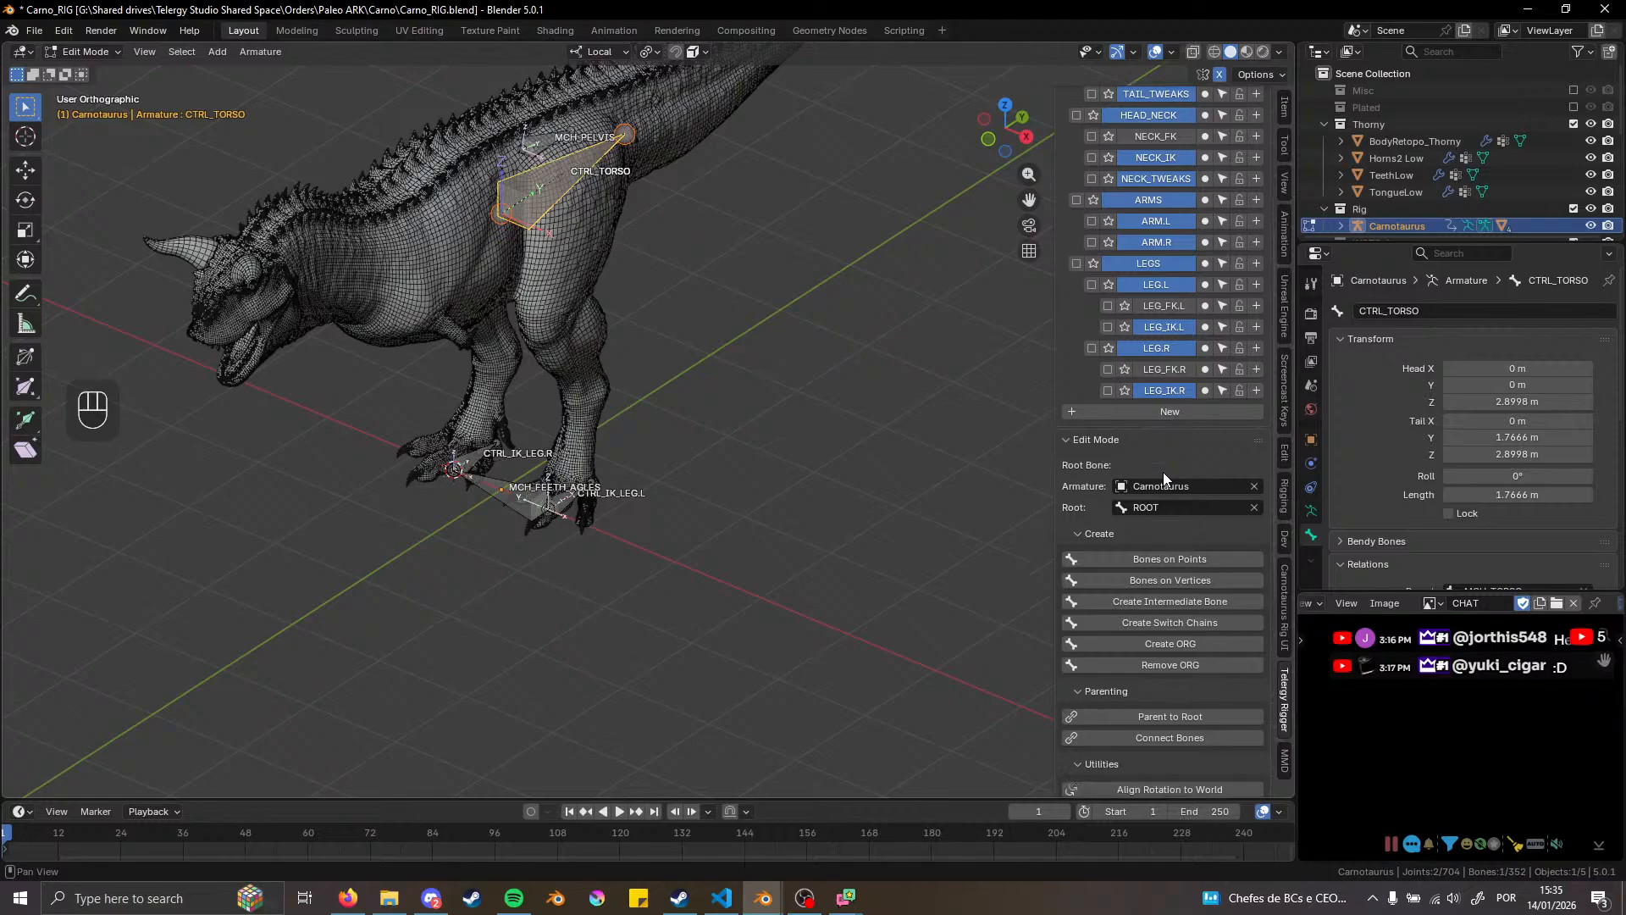
left_click(1167, 601)
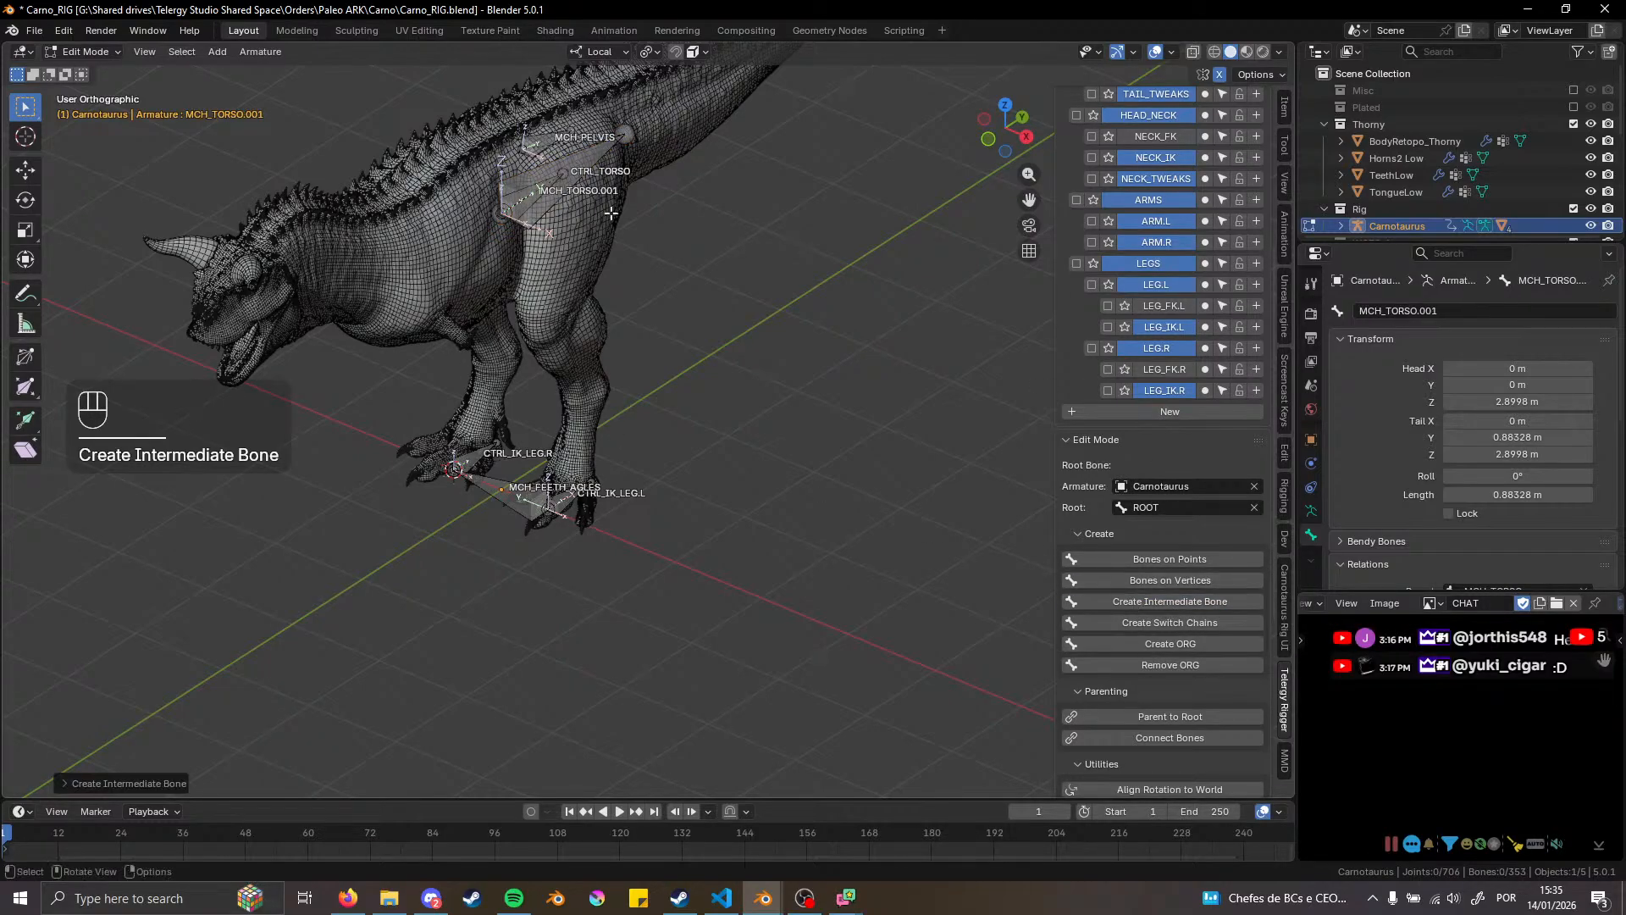
Select the new intermediate torso bone and rename it MCH_AUTO_TORSO
key("KP_Decimal")
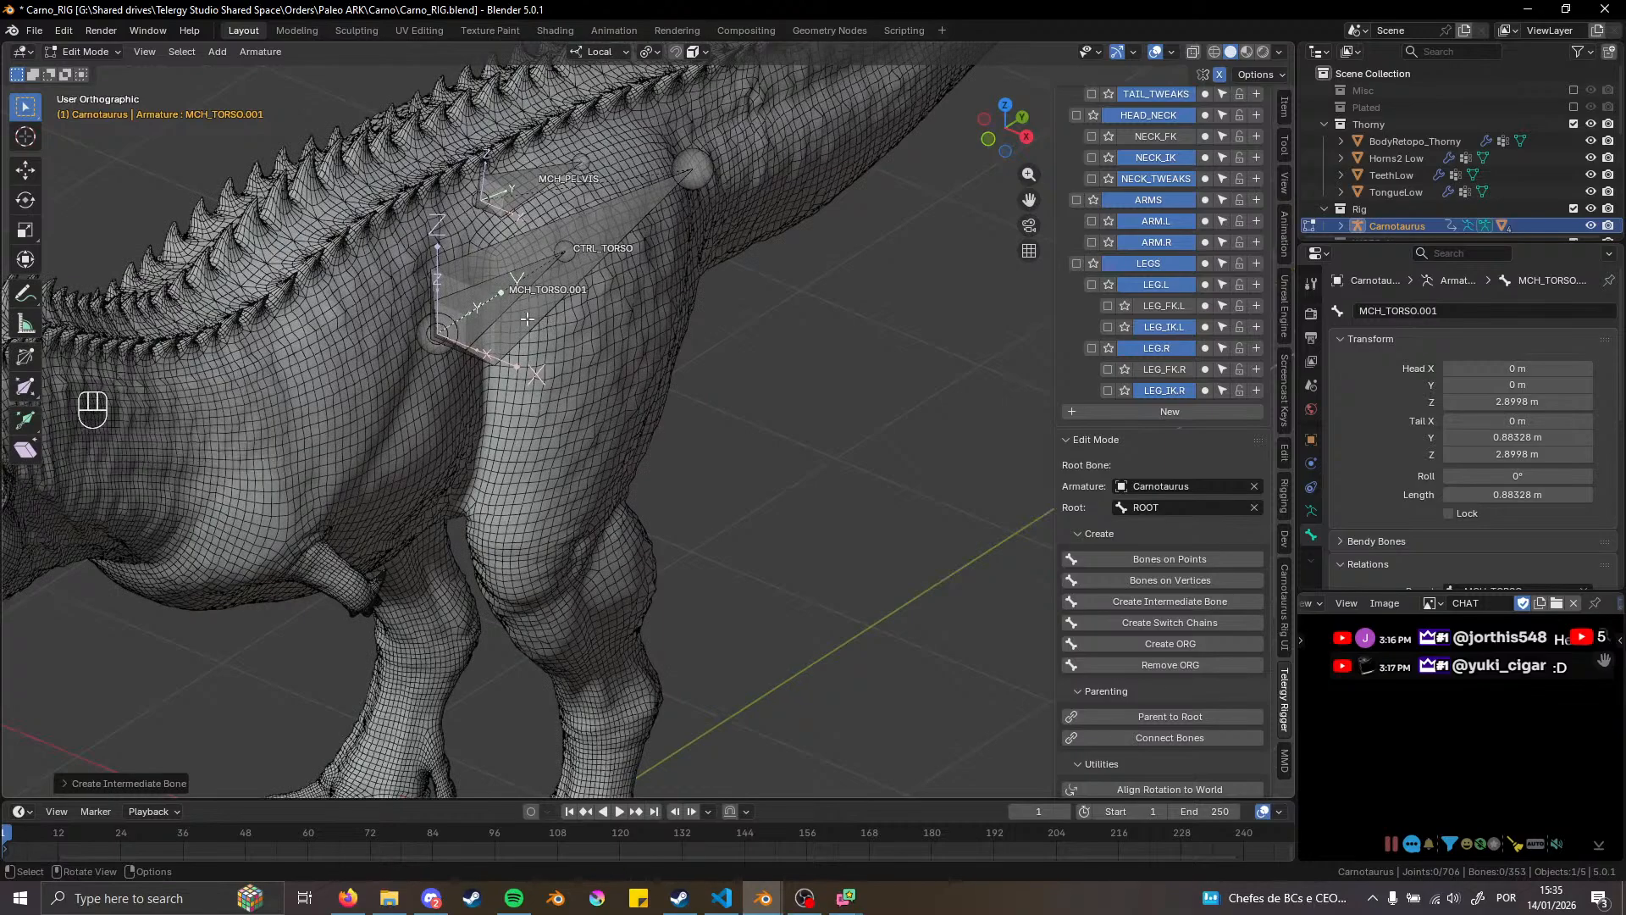
left_click(495, 309, "alt")
left_click(467, 321)
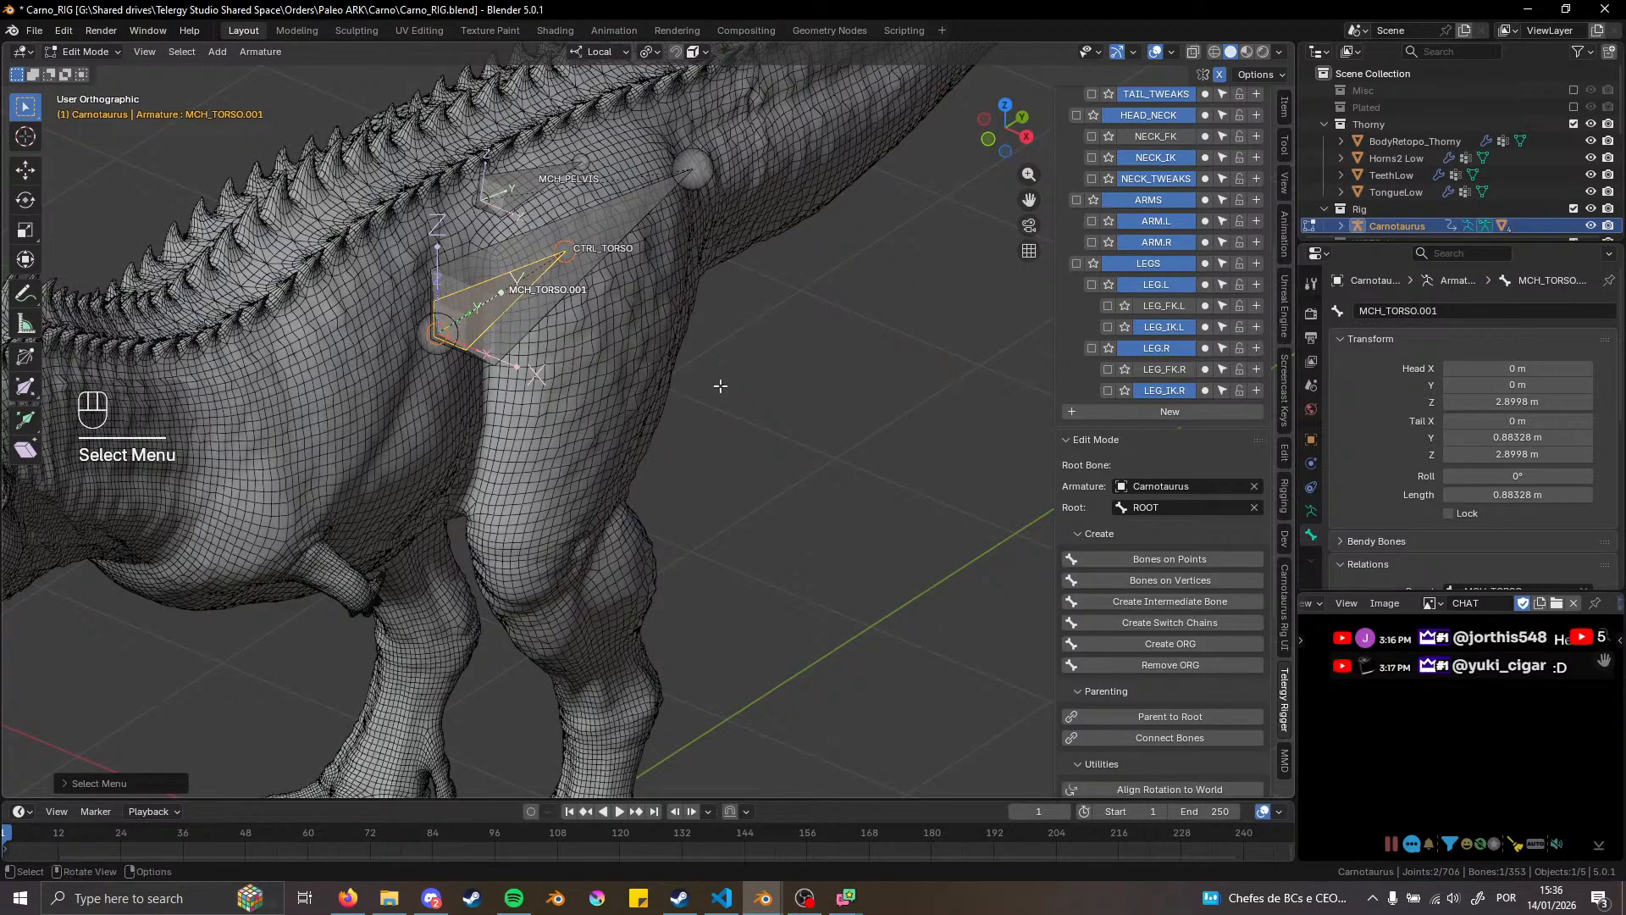
key("F2")
left_click(722, 387)
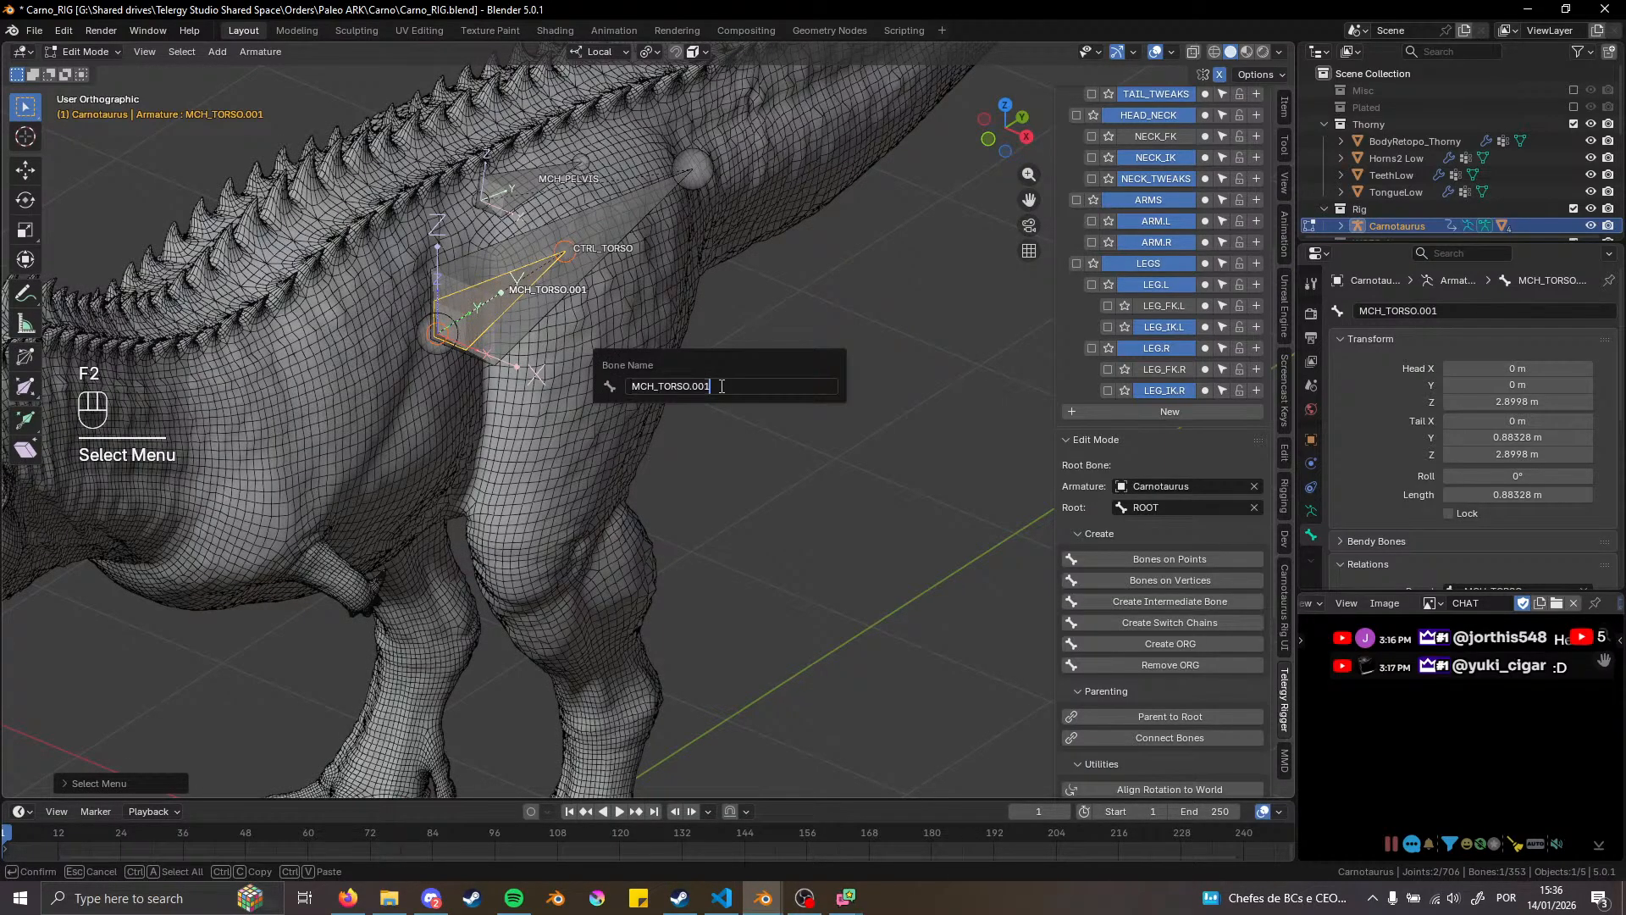
key("BackSpace")
key("BackSpace")
key("BackSpace")
key("BackSpace")
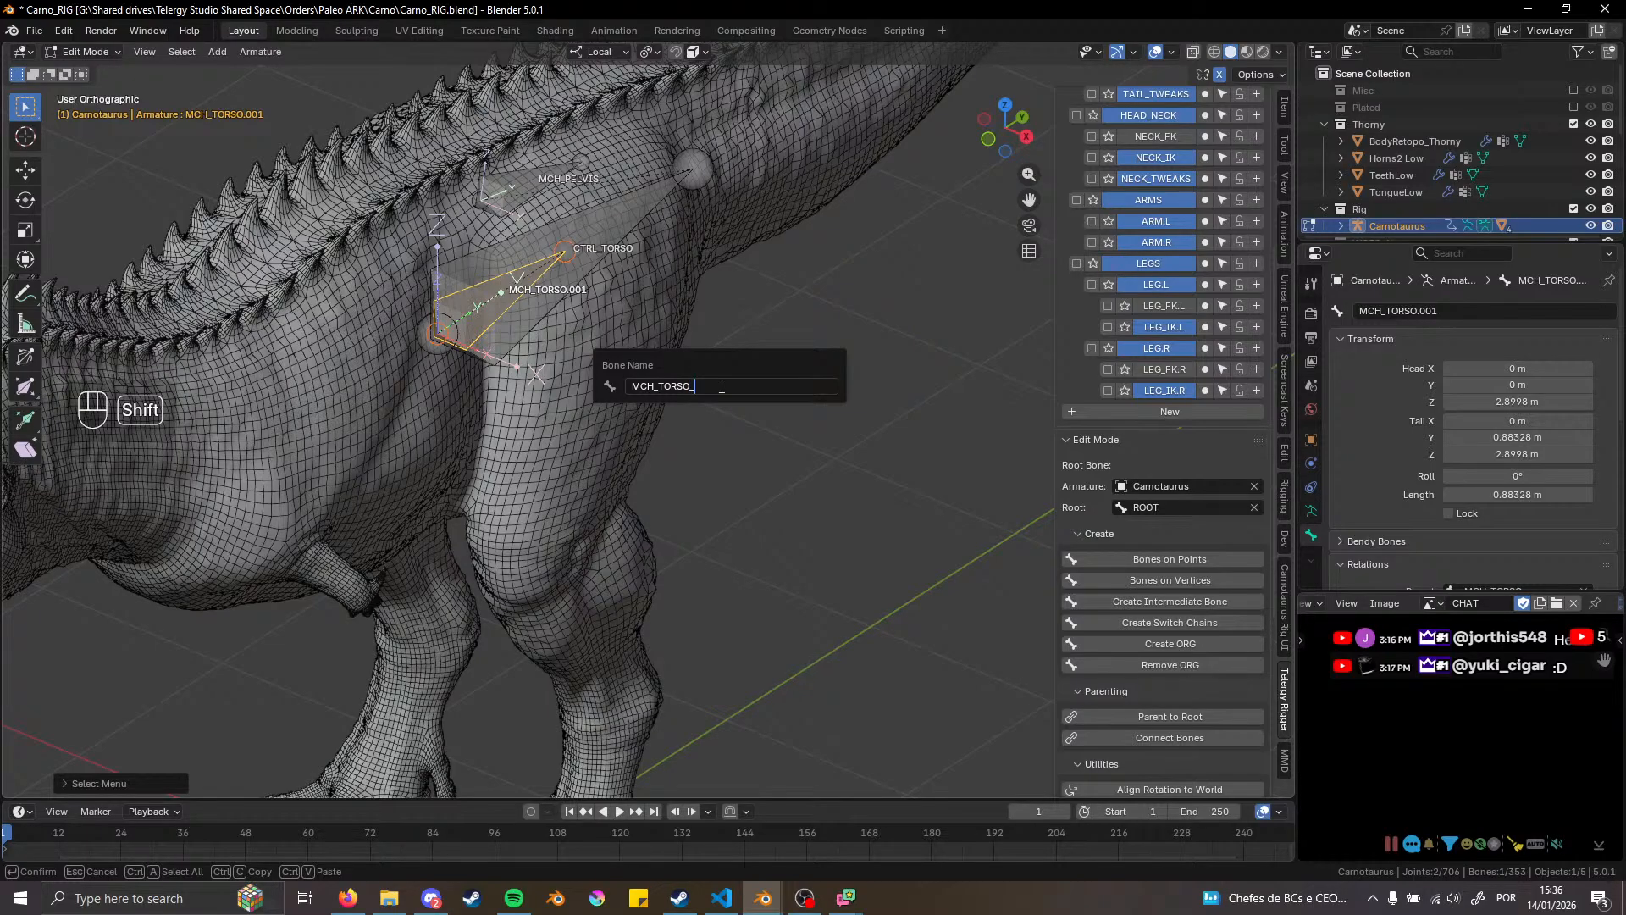
key("Left")
key("Left")
type("A")
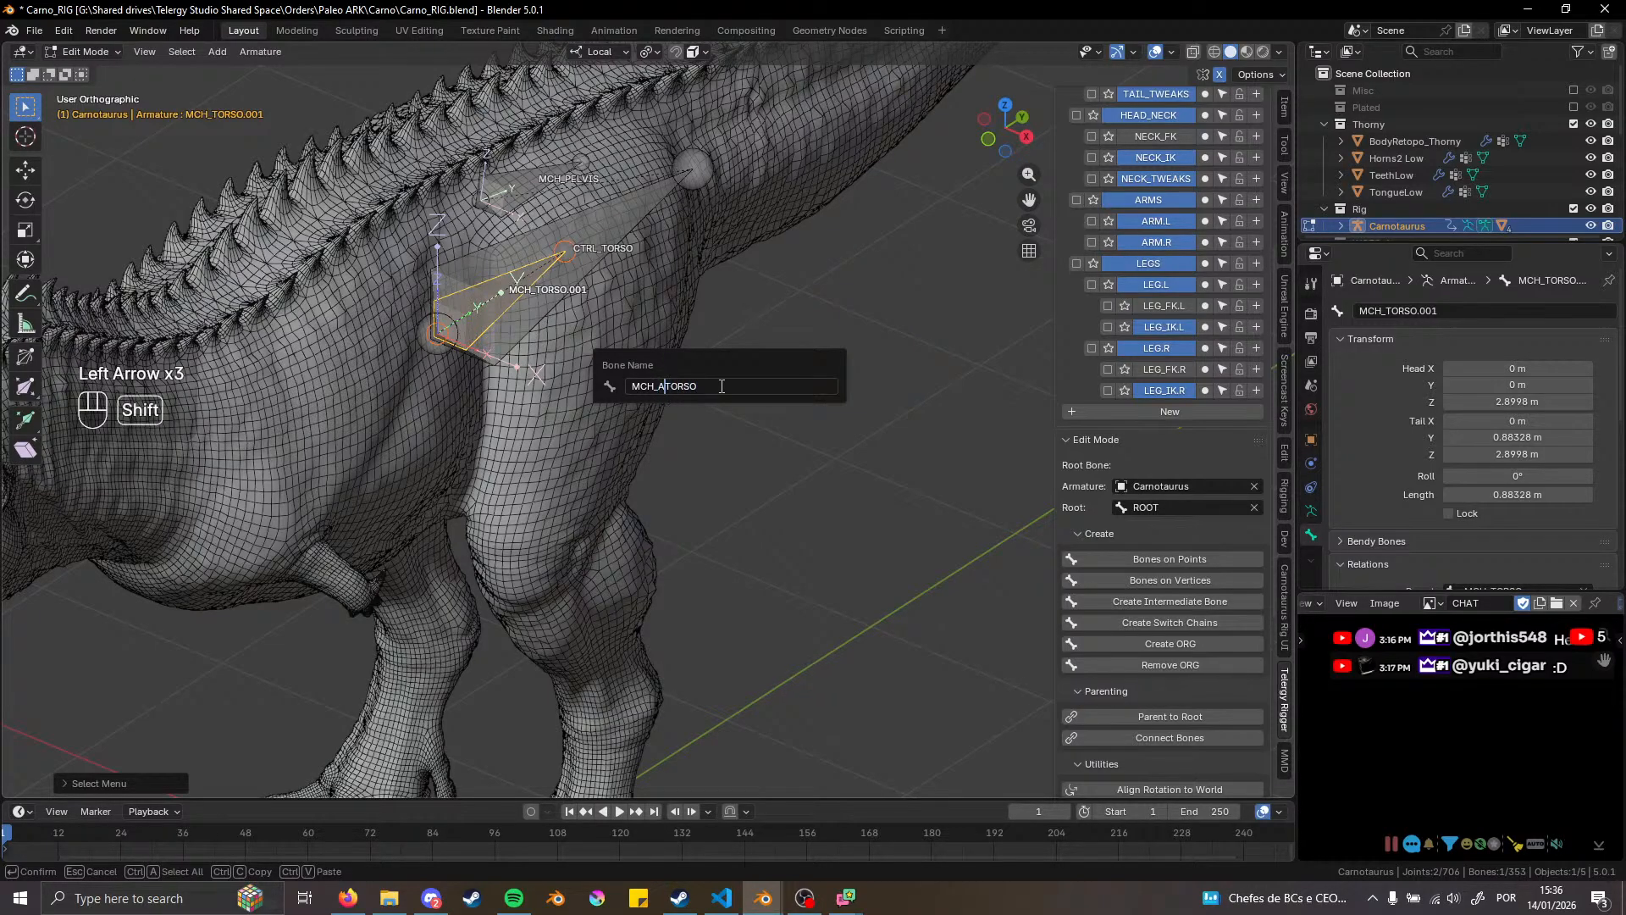
key("Return")
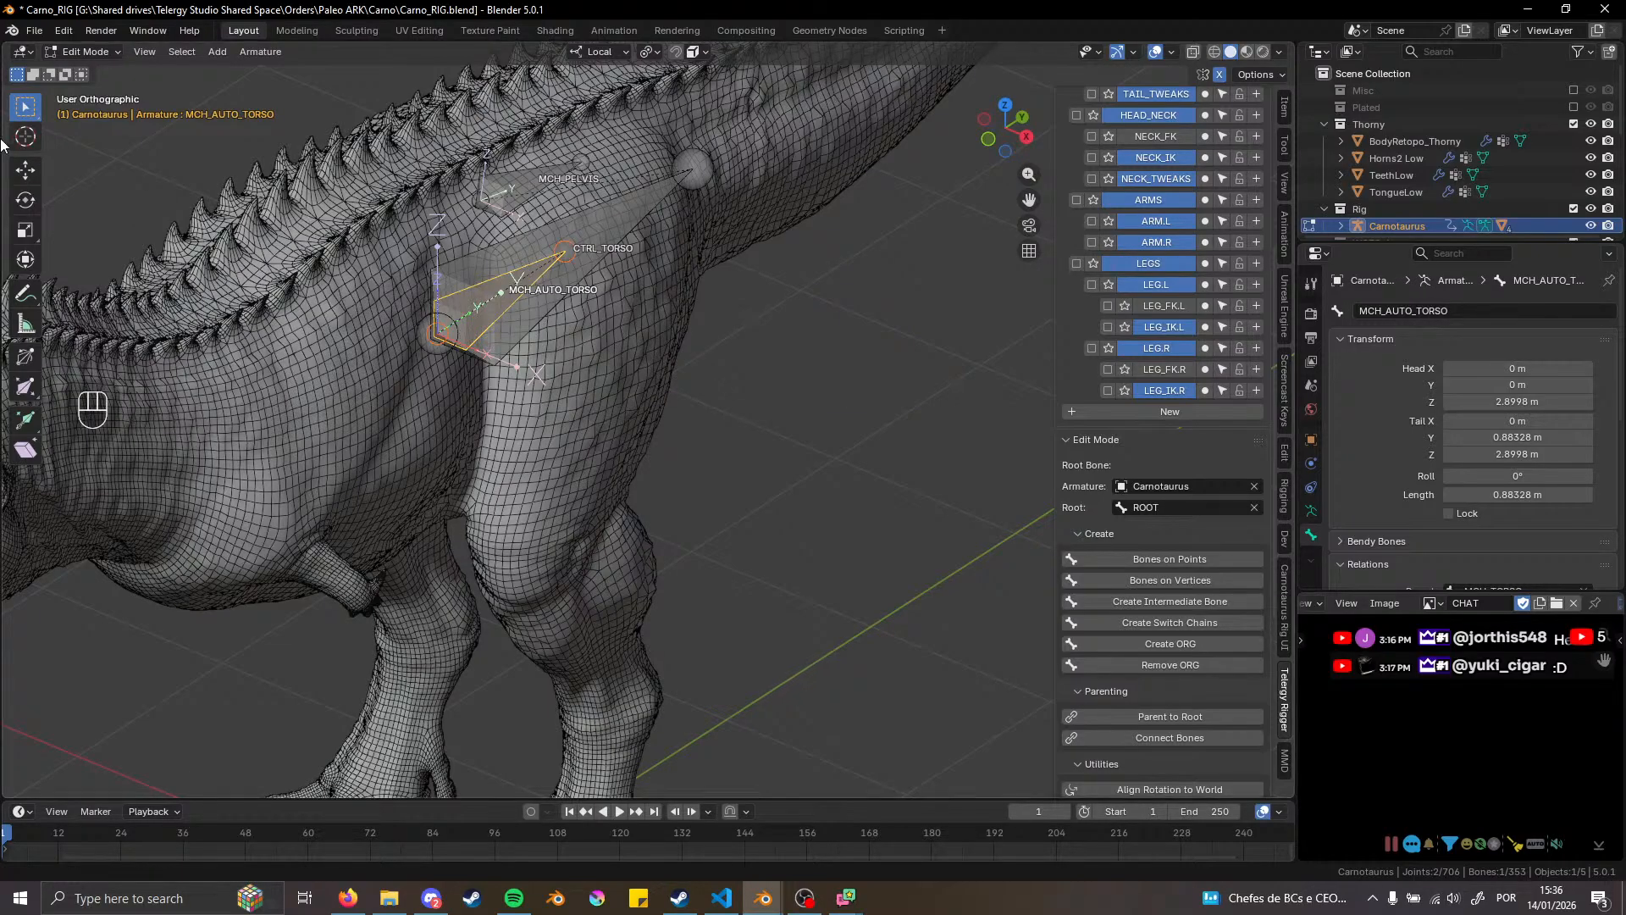
Switch the armature back to Pose Mode with the whole torso and both feet in view
scroll(480, 265, "down", 2)
middle_click_drag(480, 264, 435, 203, "shift")
key("ctrl+Tab")
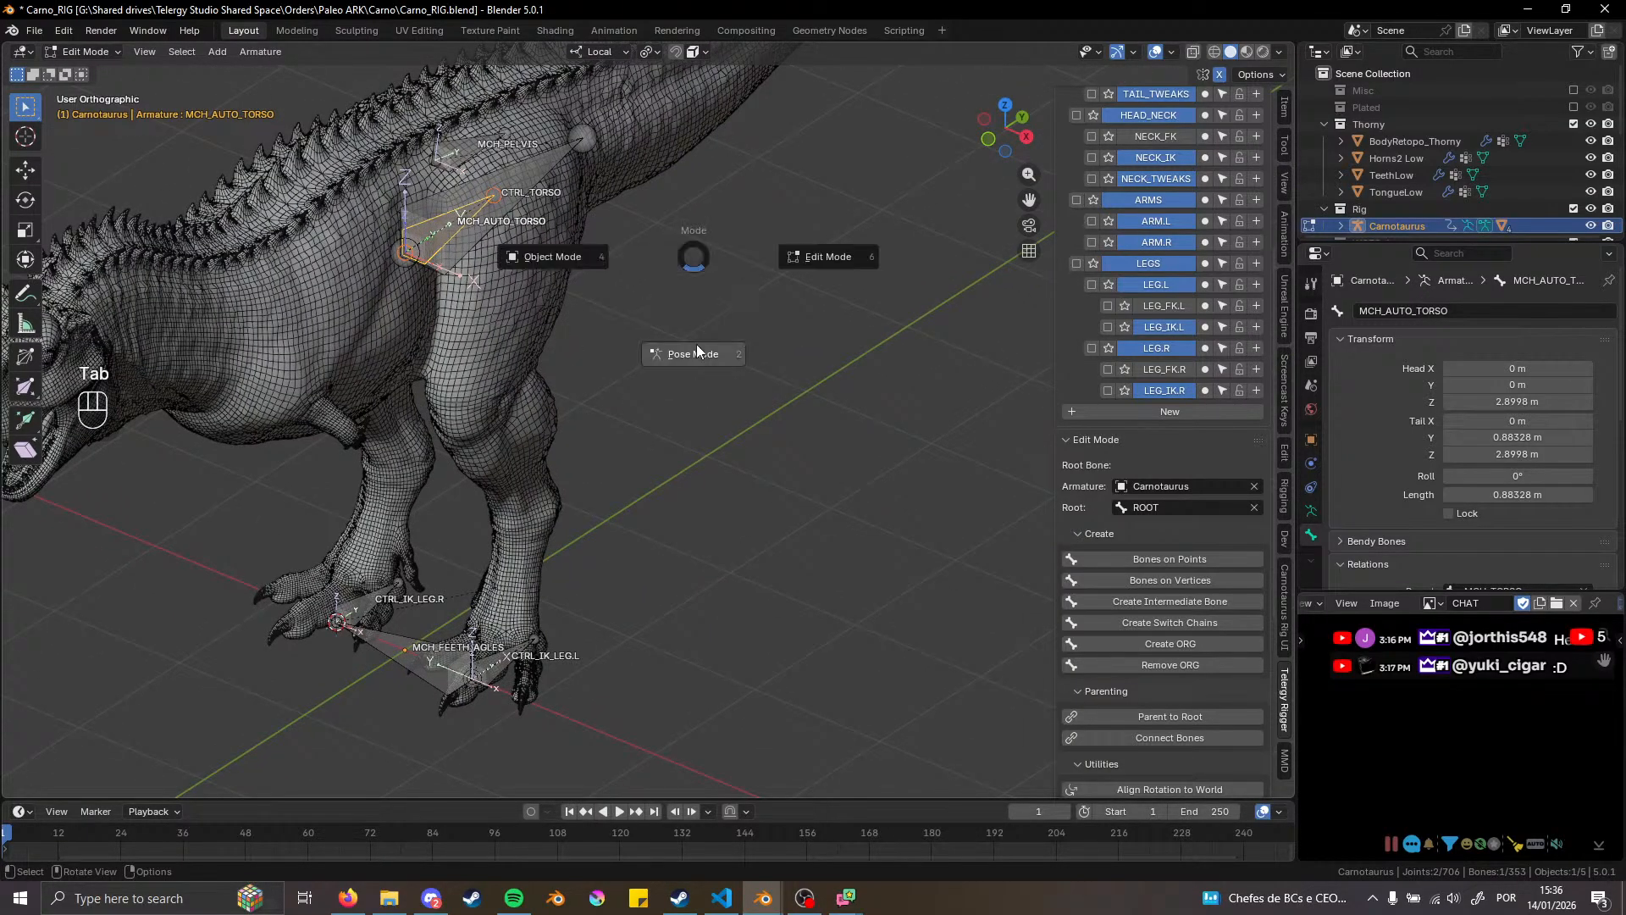
scroll(565, 263, "down", 3)
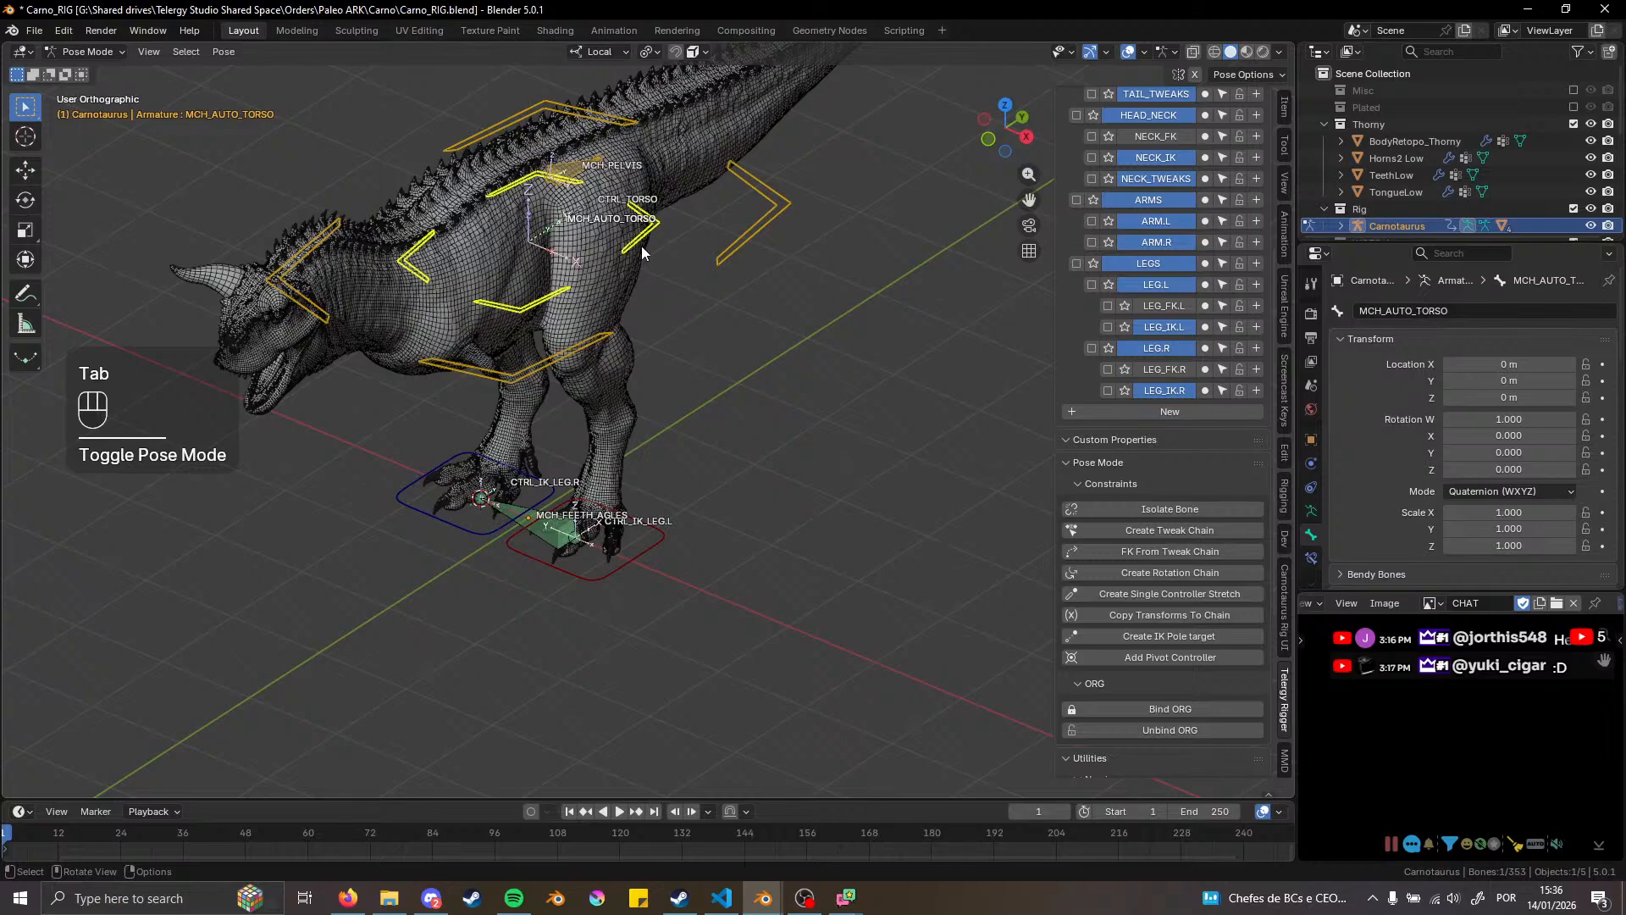
scroll(646, 288, "down", 2)
scroll(699, 444, "up", 3)
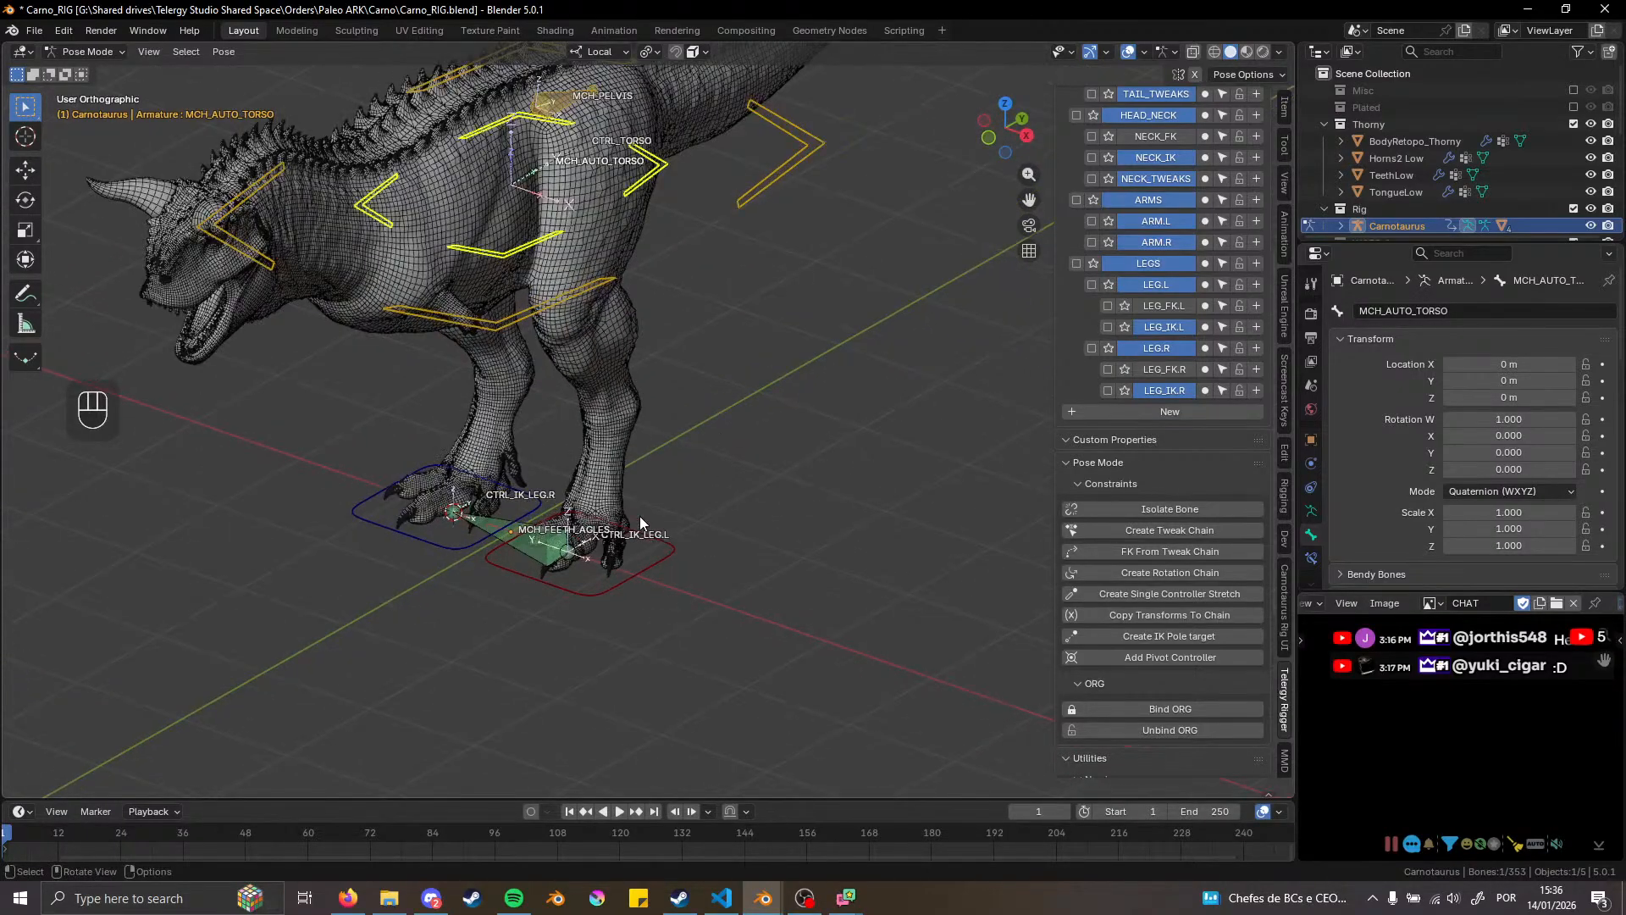
Test raising the CTRL_IK_LEG.L foot control along its local Z axis
left_click(654, 571)
key("g")
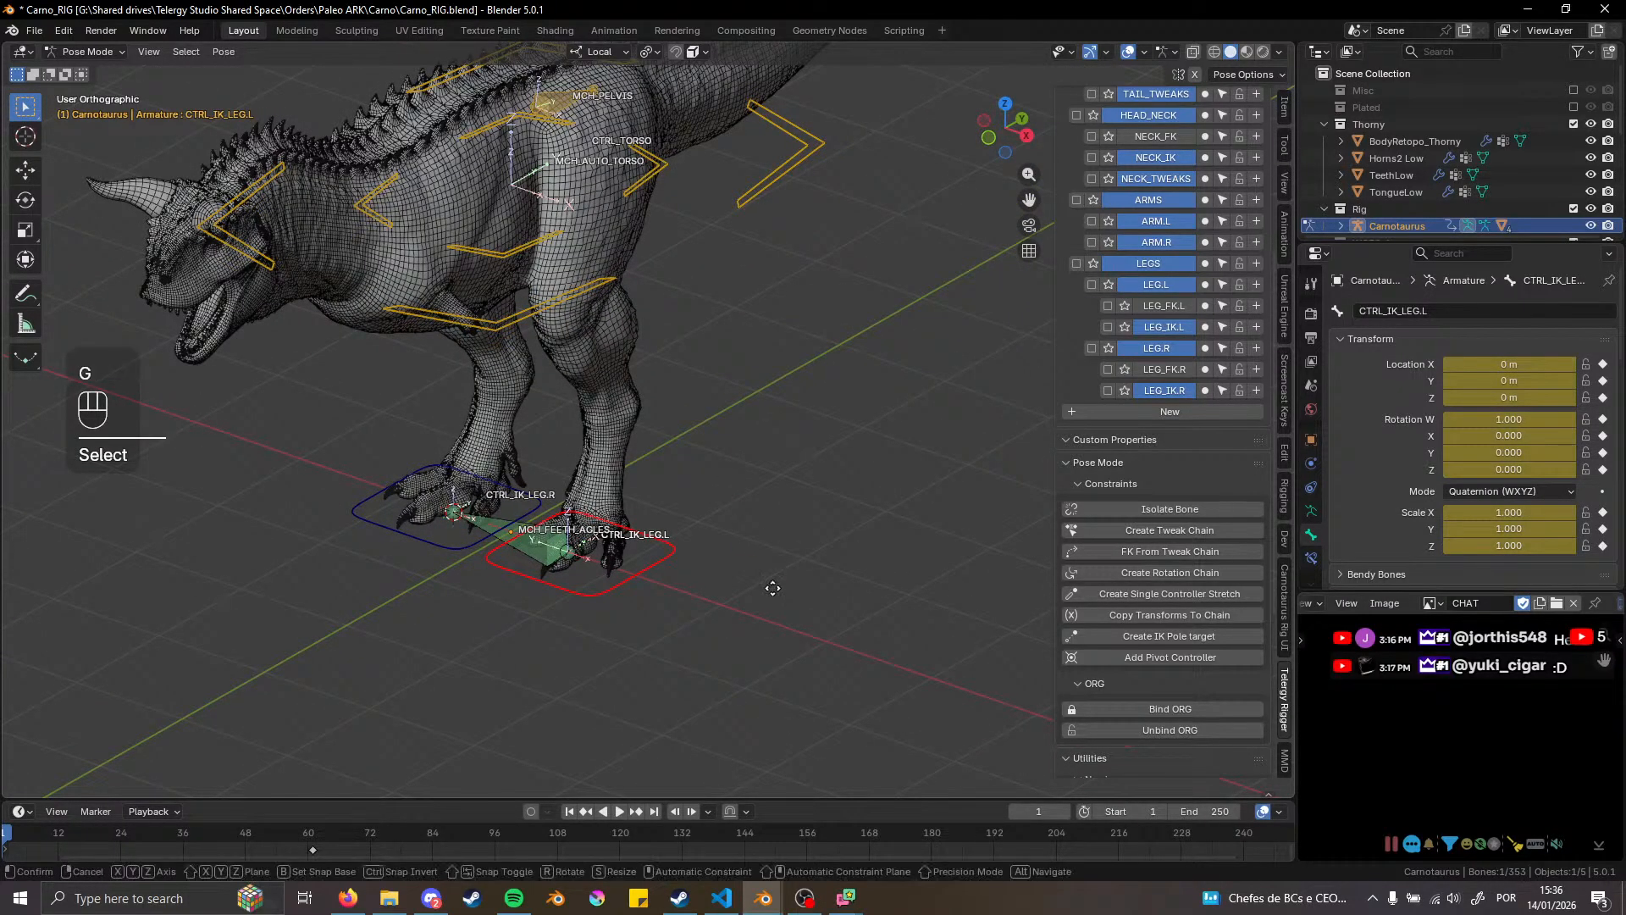
key("z")
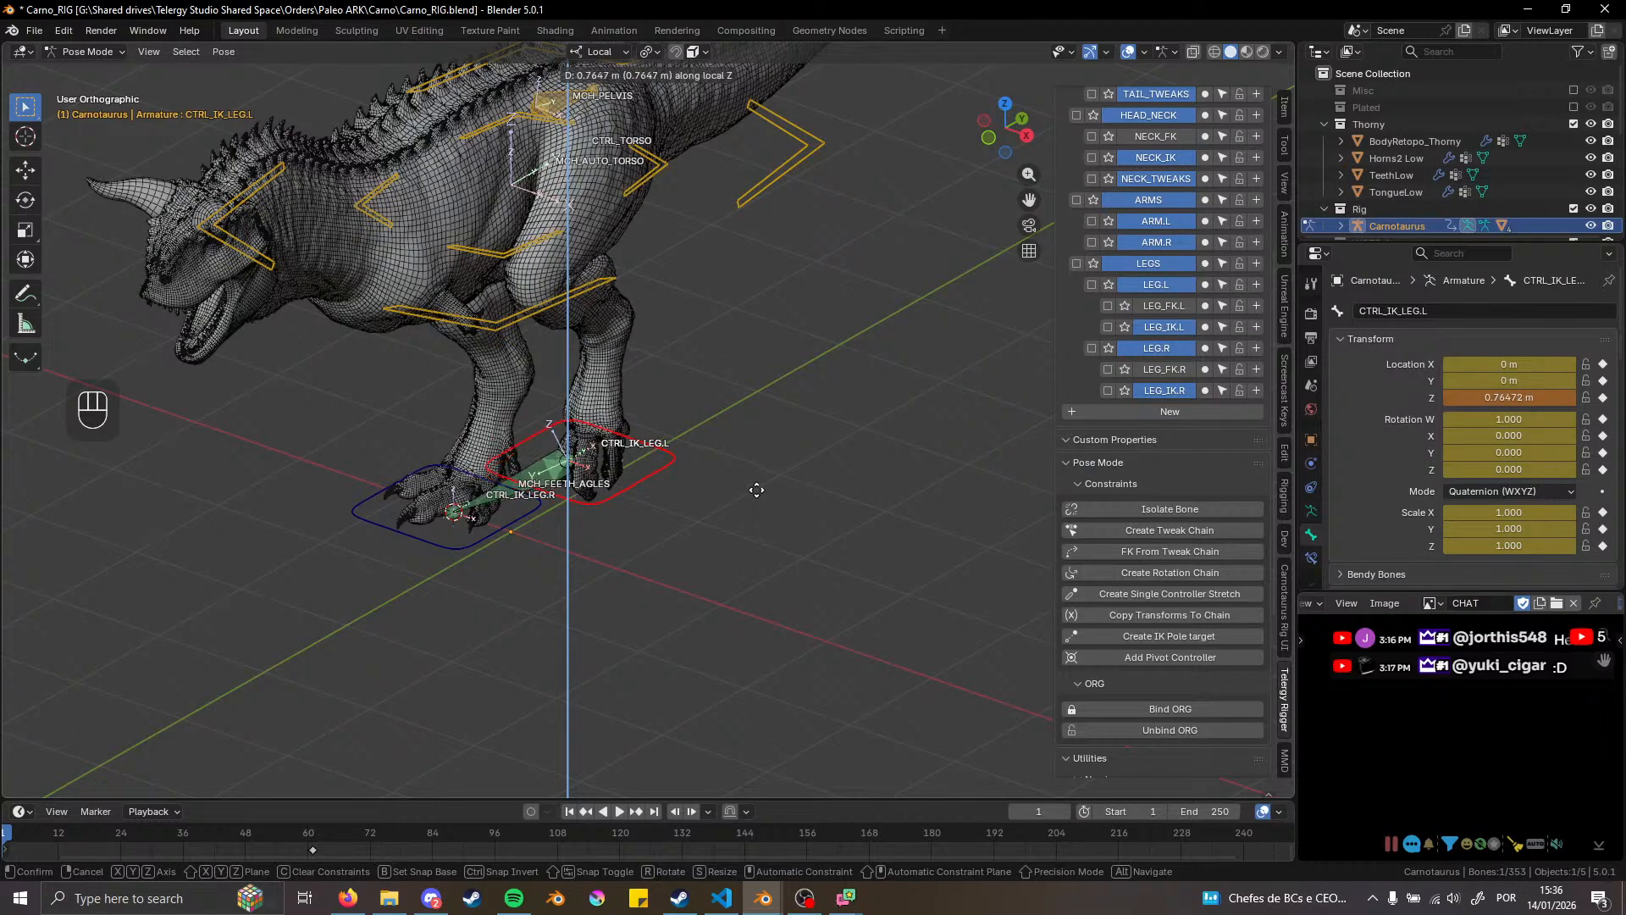
right_click(668, 510)
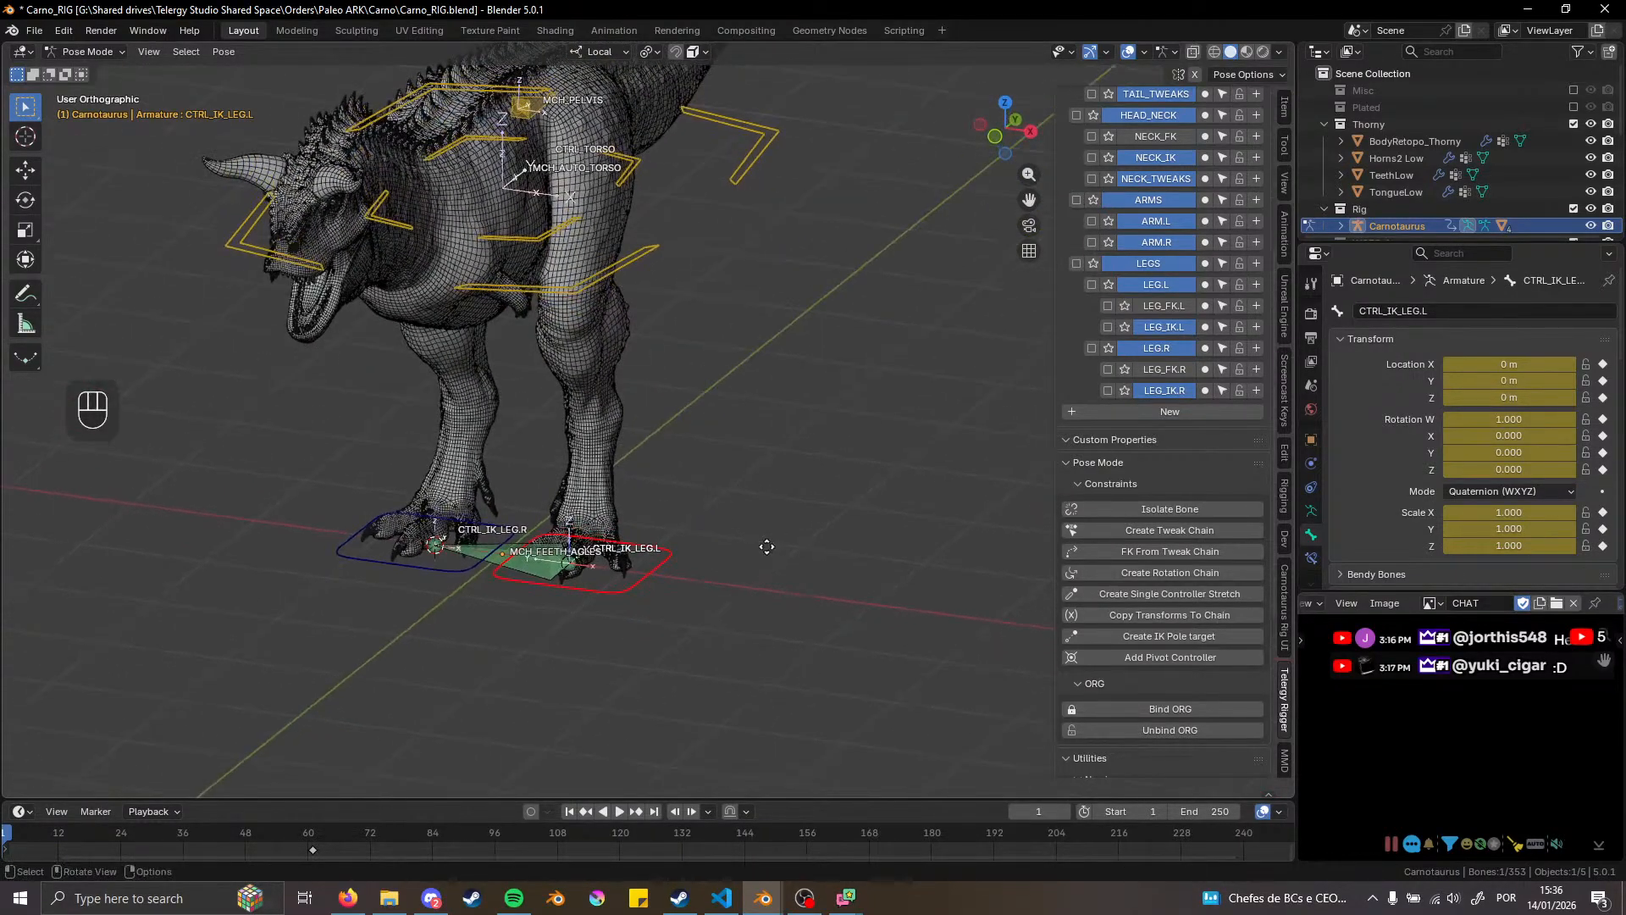
Raise the left foot's IK control along local Z so the MCH_FEETH_AGLES bone tilts
key("g")
key("x")
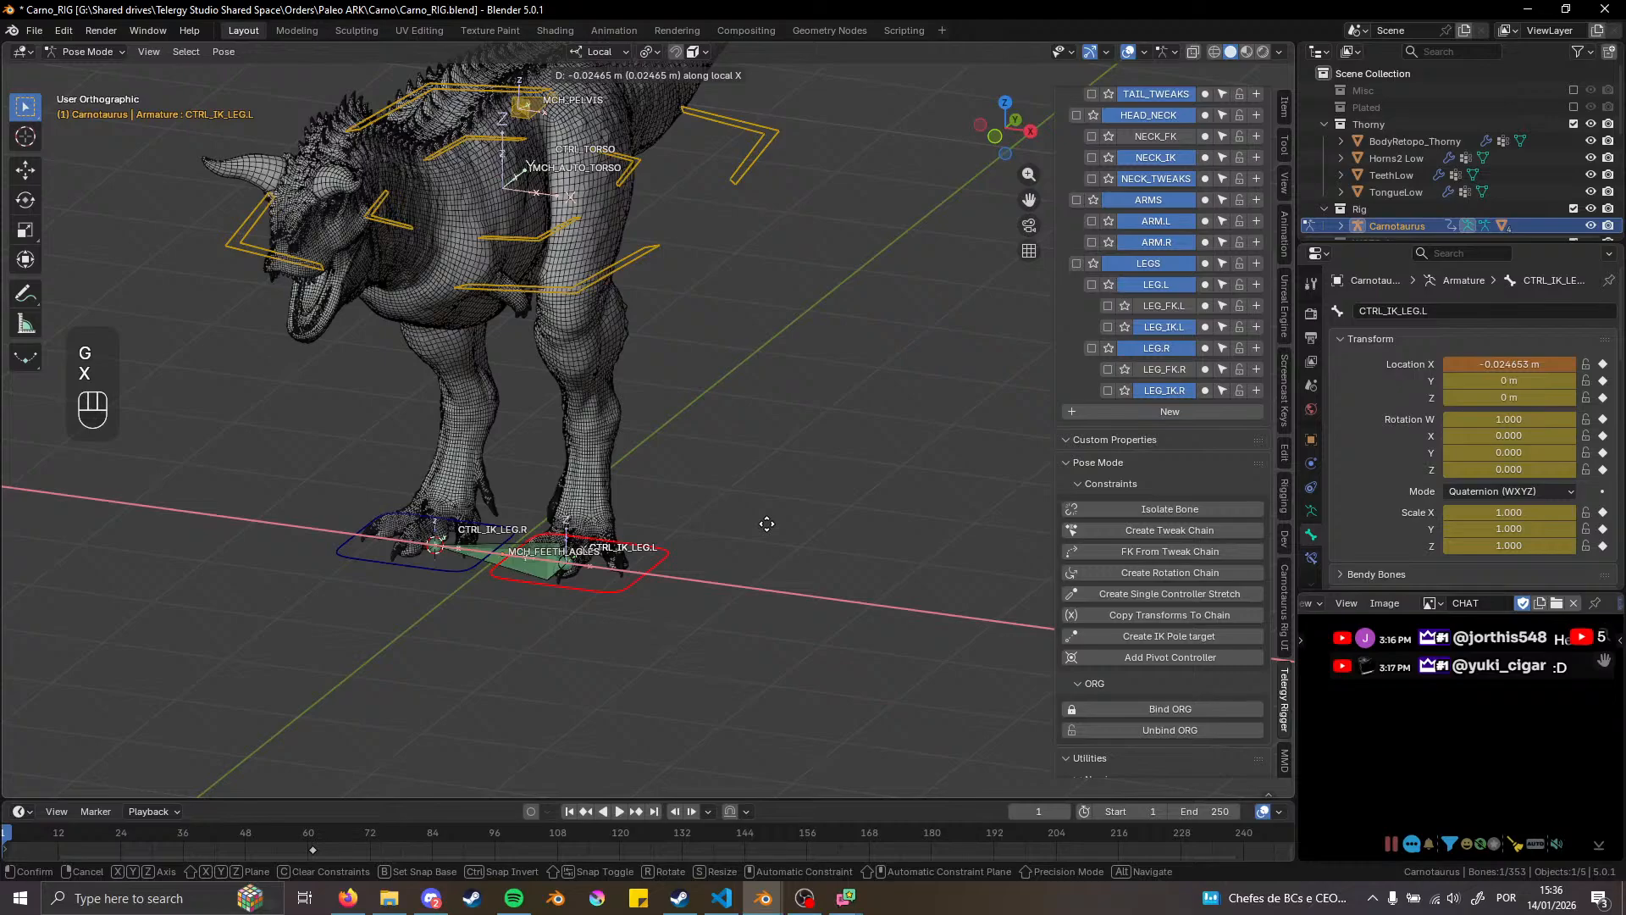
key("z")
left_click(762, 457)
middle_click_drag(762, 458, 652, 350)
key("alt+r")
Set the rotation mode of the MCH_AUTO_TORSO bone to XYZ Euler
scroll(599, 629, "up", 4)
left_click(512, 291)
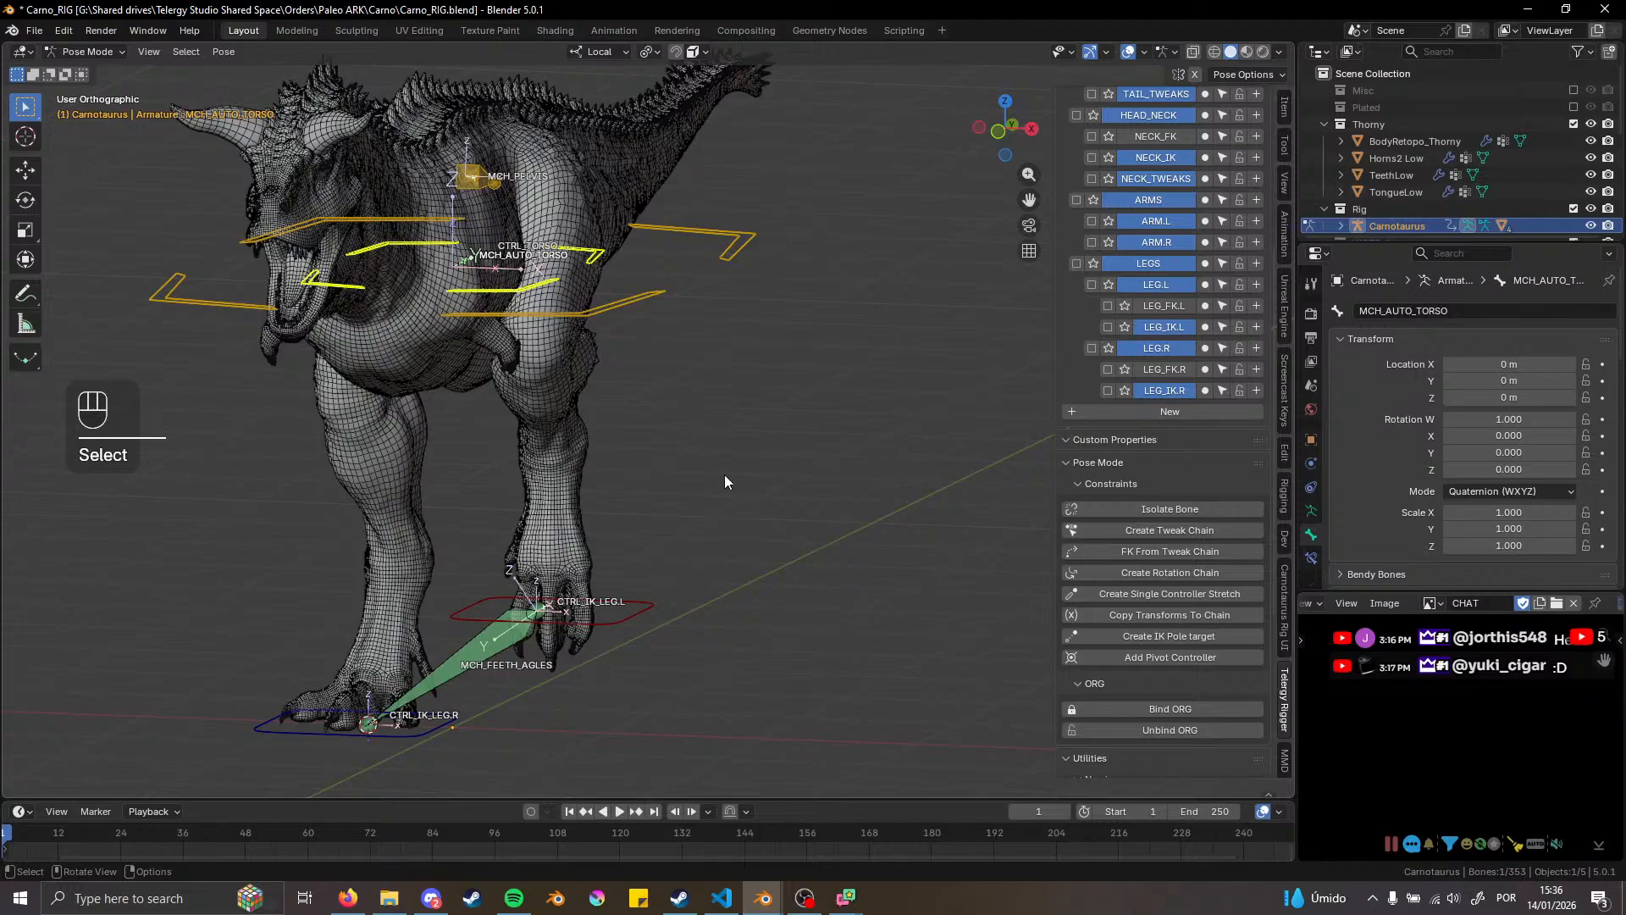
key("ctrl+r")
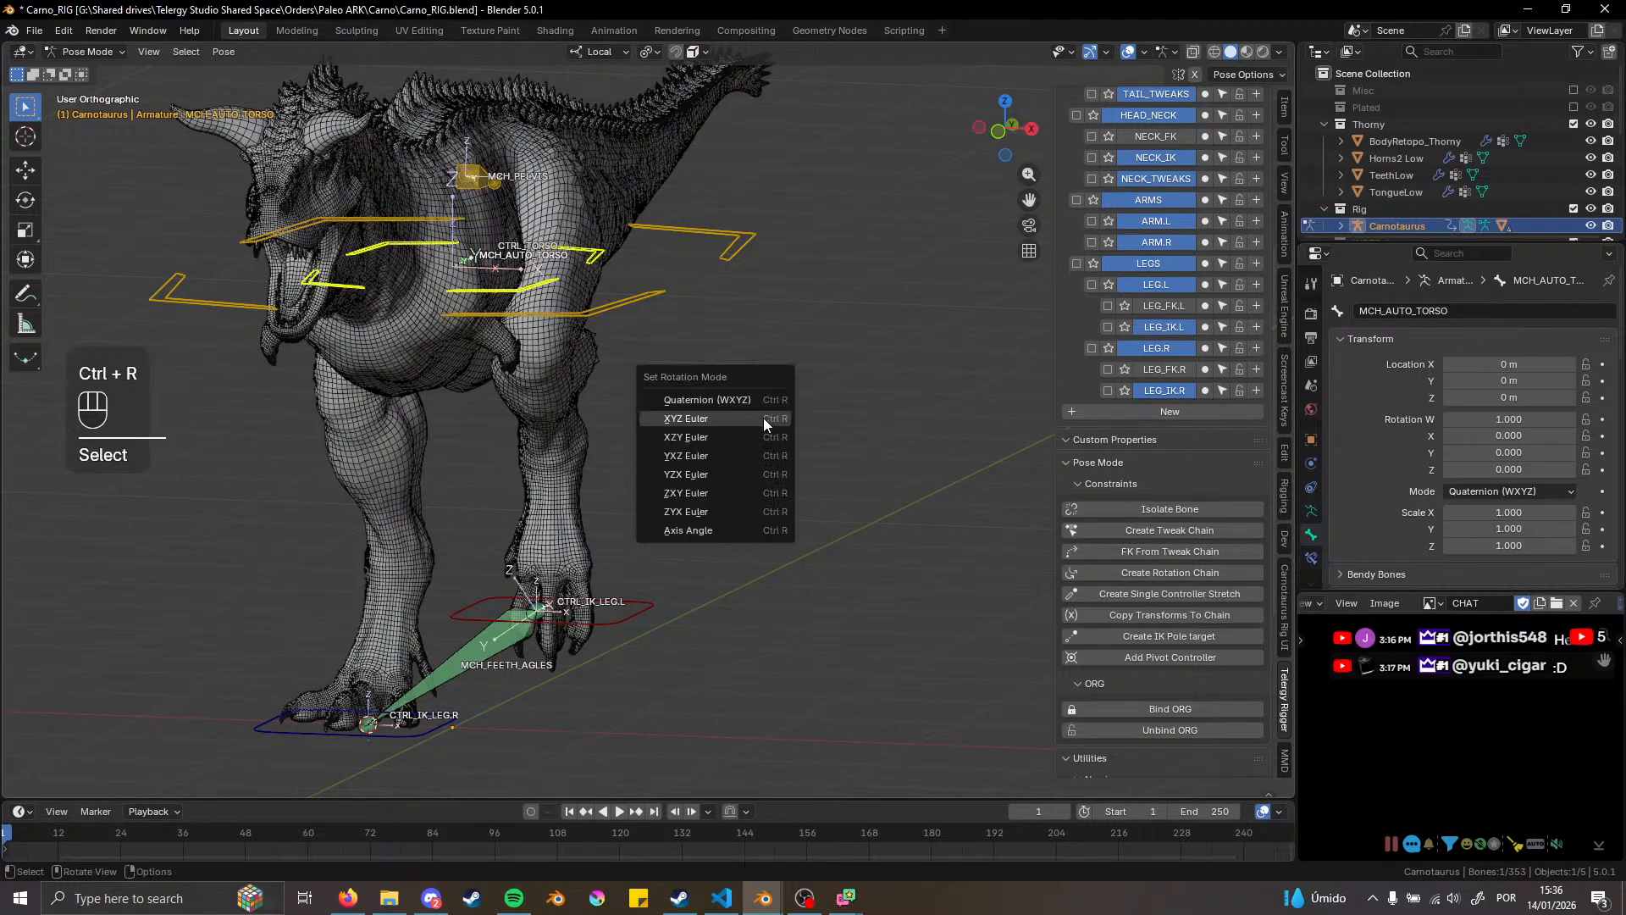
left_click(749, 417)
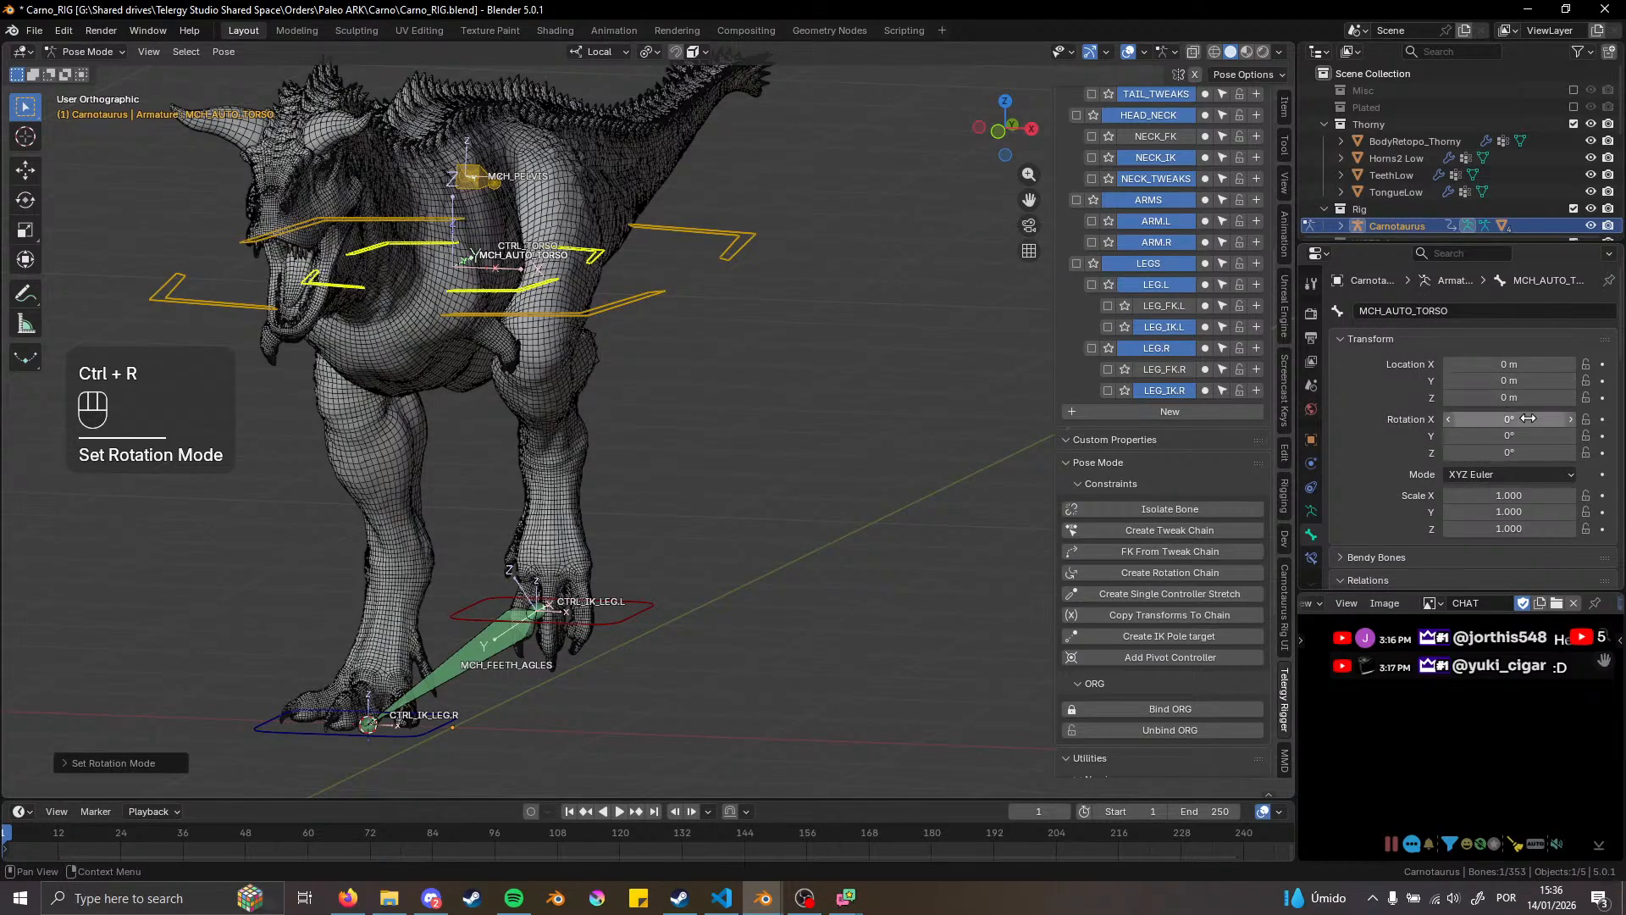
Add a driver to the Y Euler rotation of MCH_AUTO_TORSO
middle_click_drag(660, 415, 684, 404, "alt")
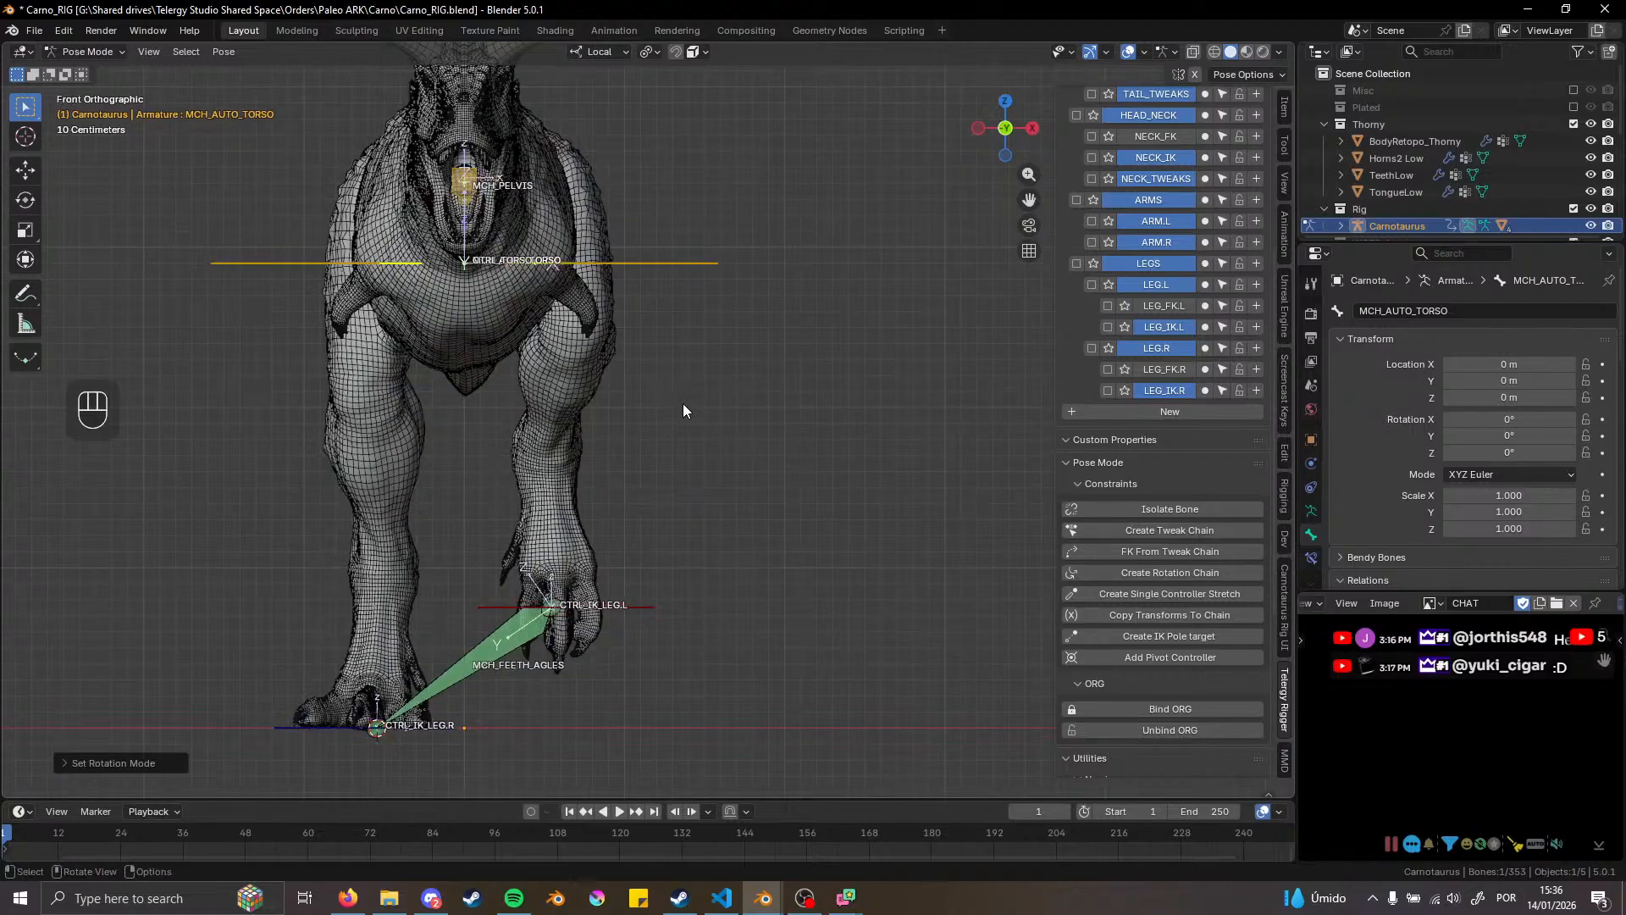
middle_click_drag(696, 327, 660, 350, "shift")
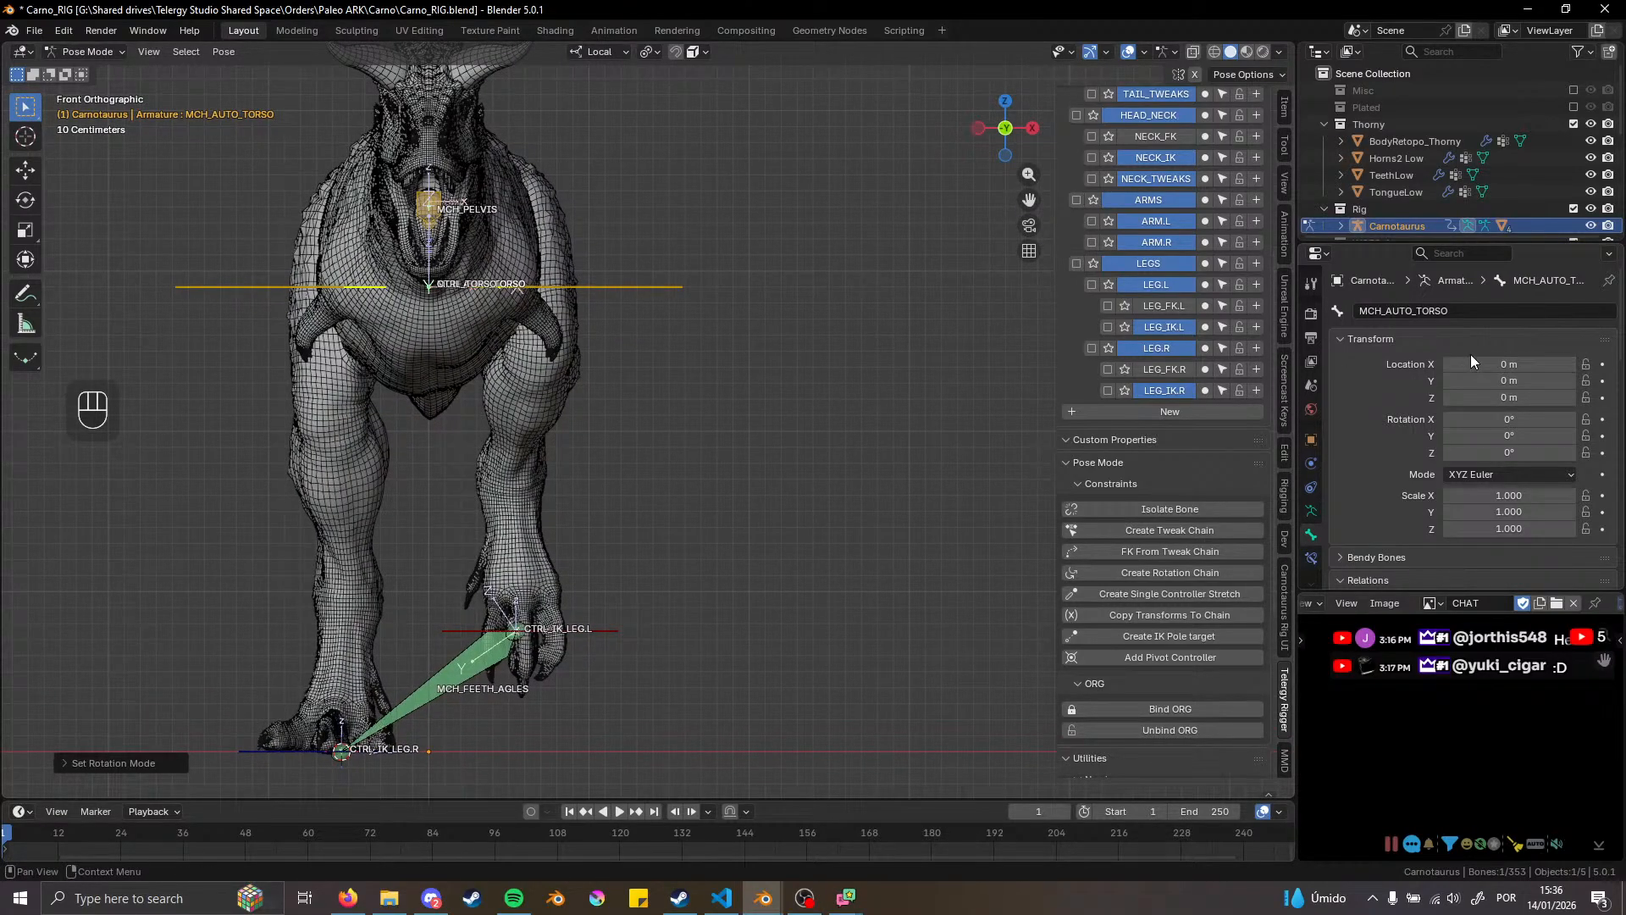
right_click(1499, 434)
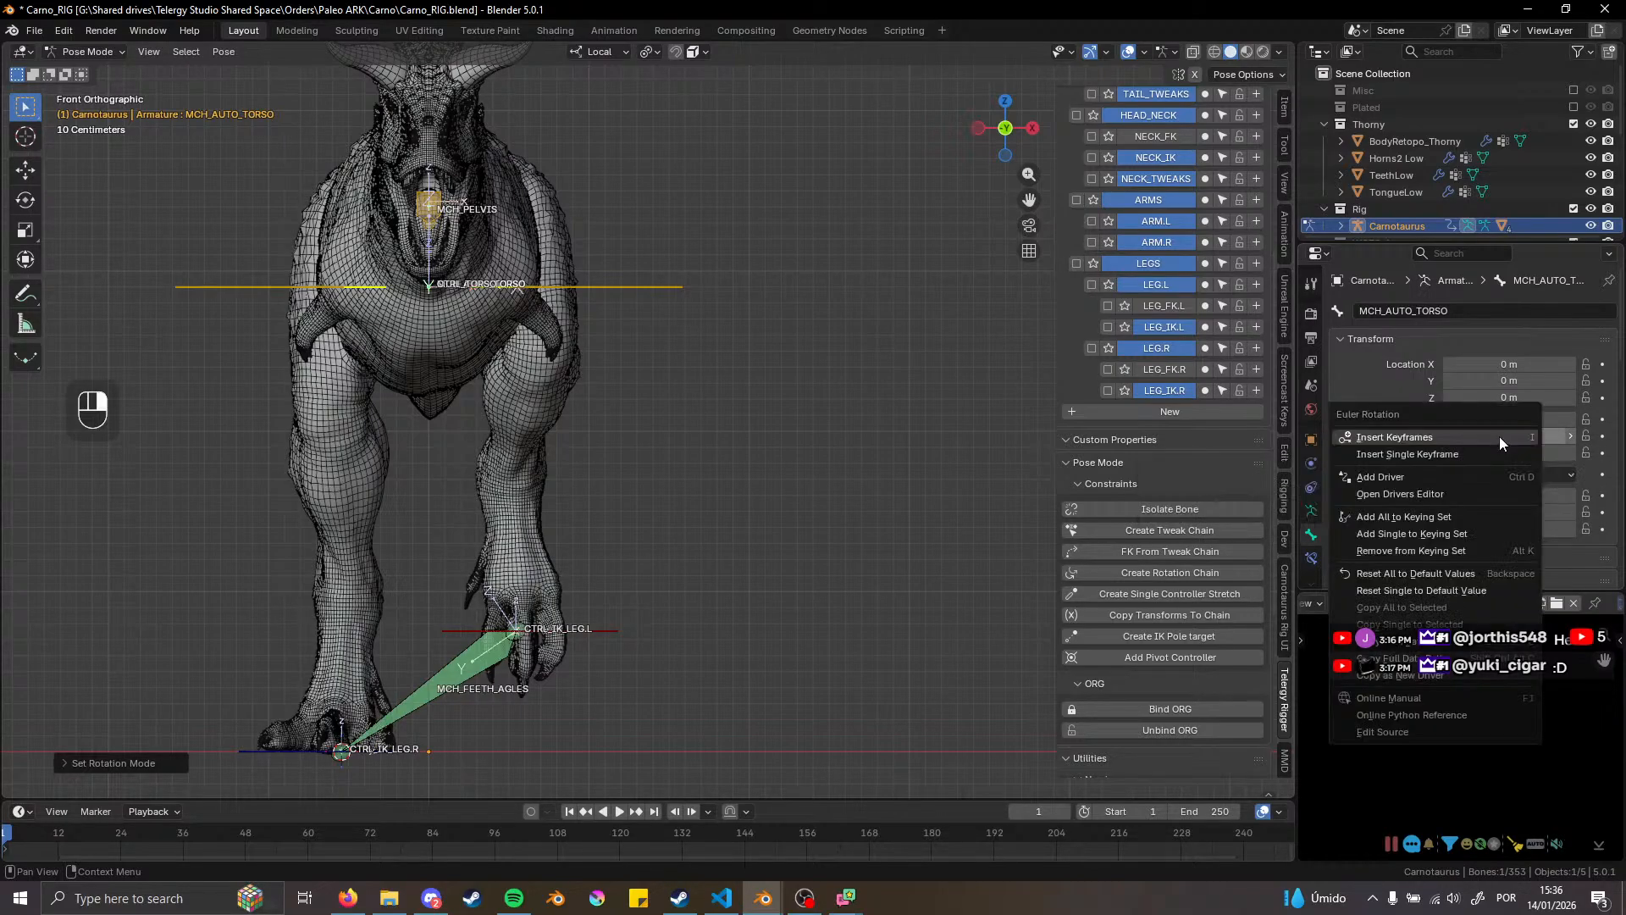
left_click(1420, 477)
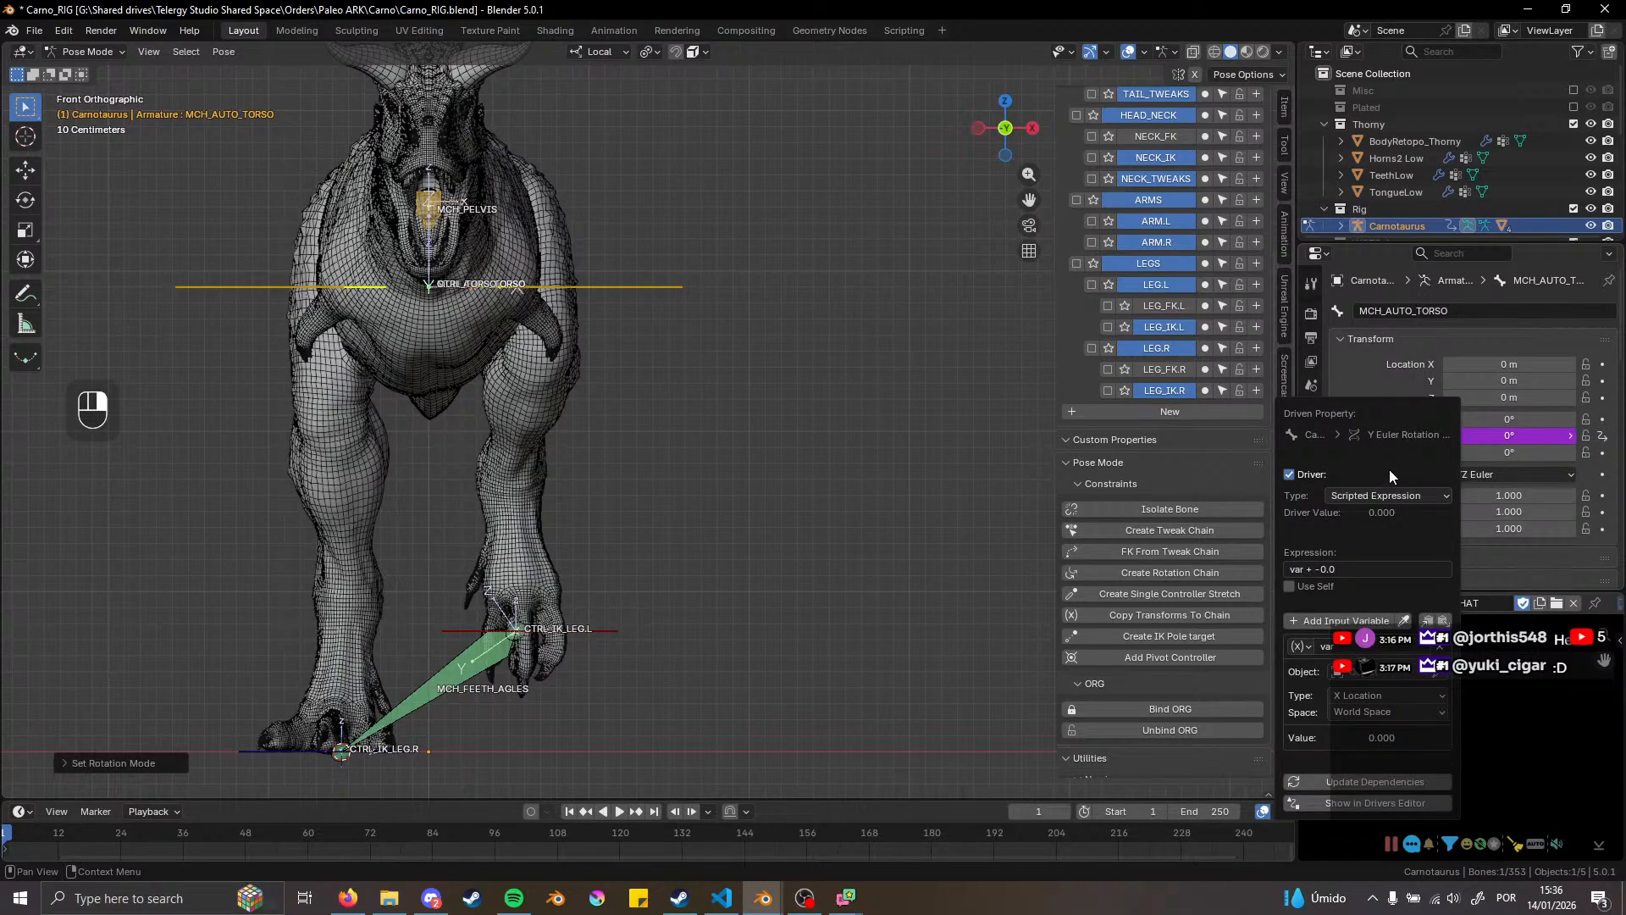
Open the MCH_AUTO_TORSO Y Euler rotation driver in the Drivers Editor and set its variable's object to Carnotaurus
left_click(1303, 803)
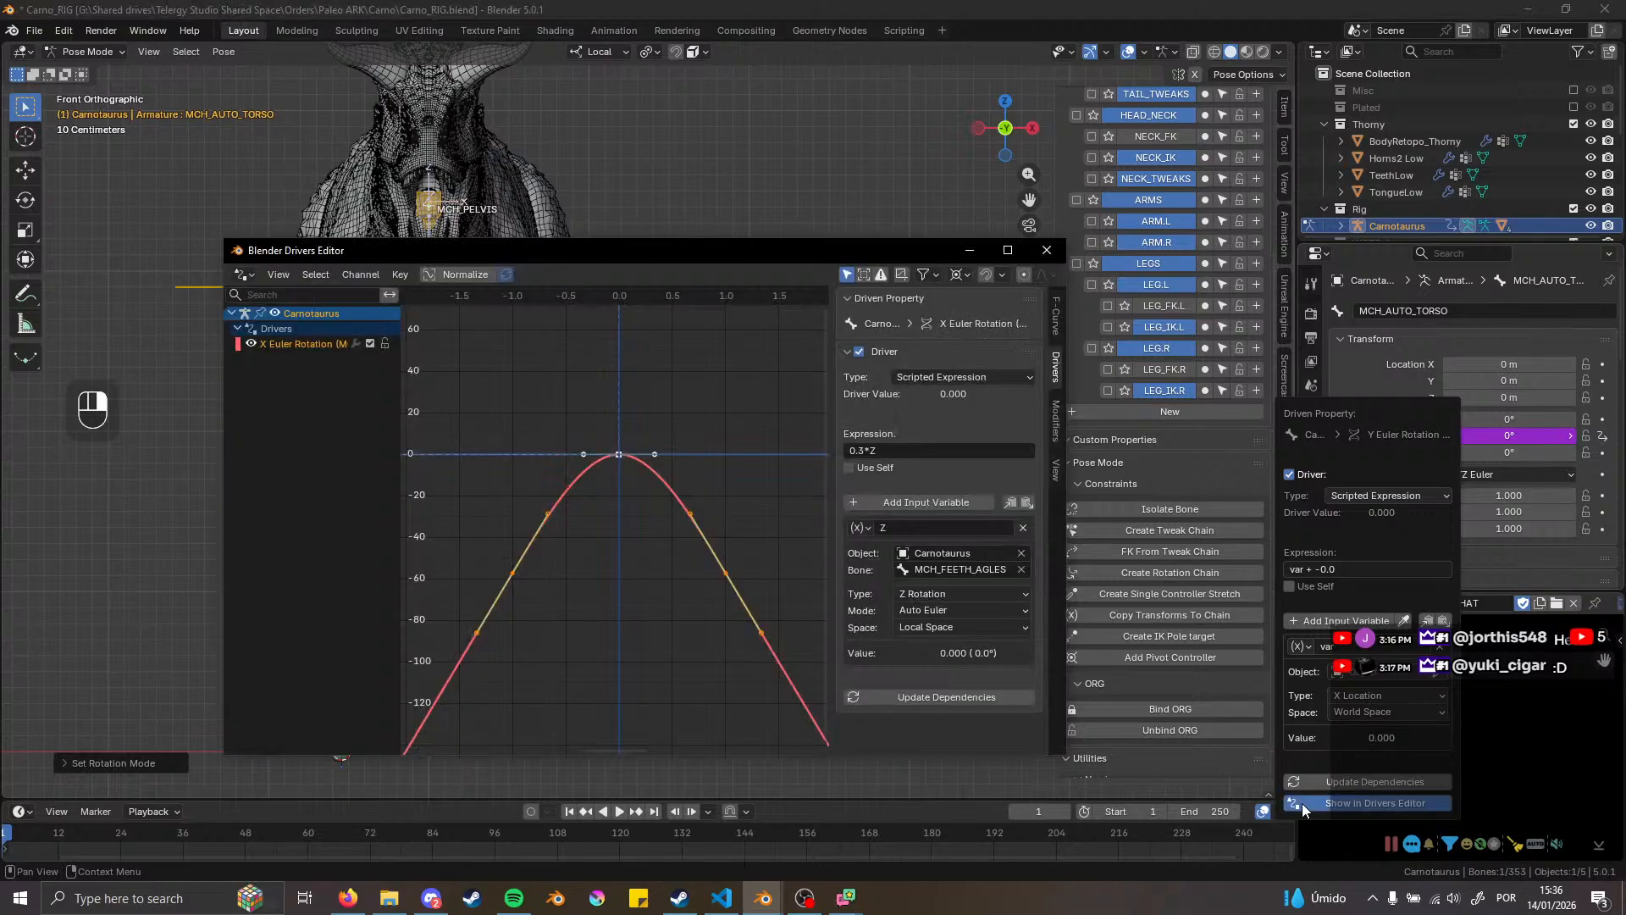
left_click_drag(667, 254, 629, 203)
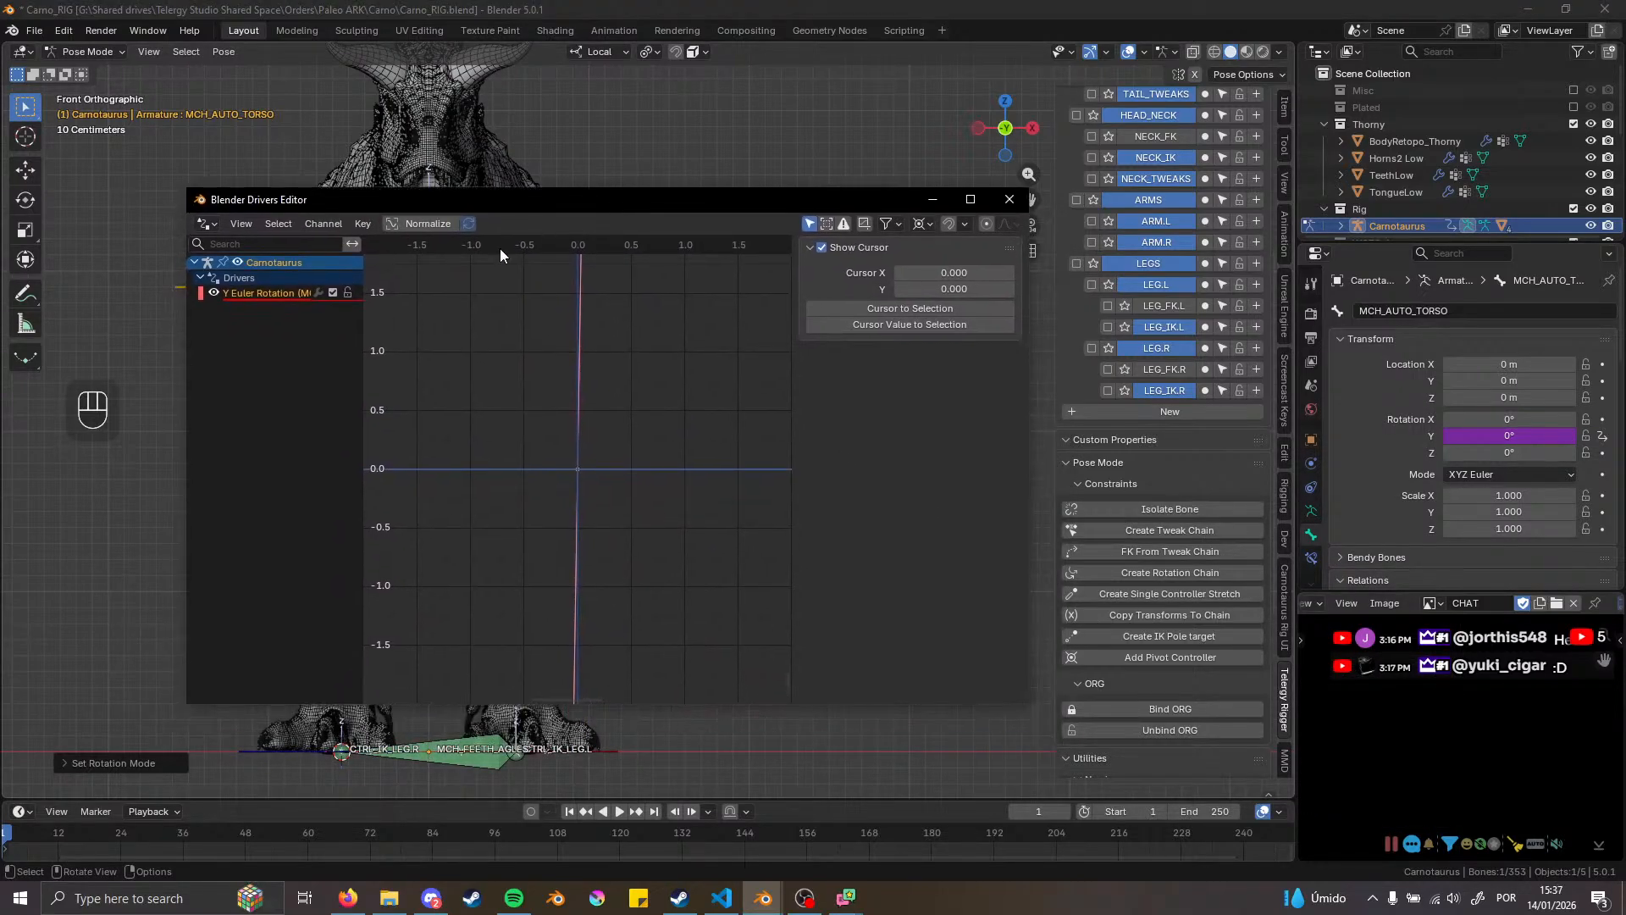
left_click(249, 294)
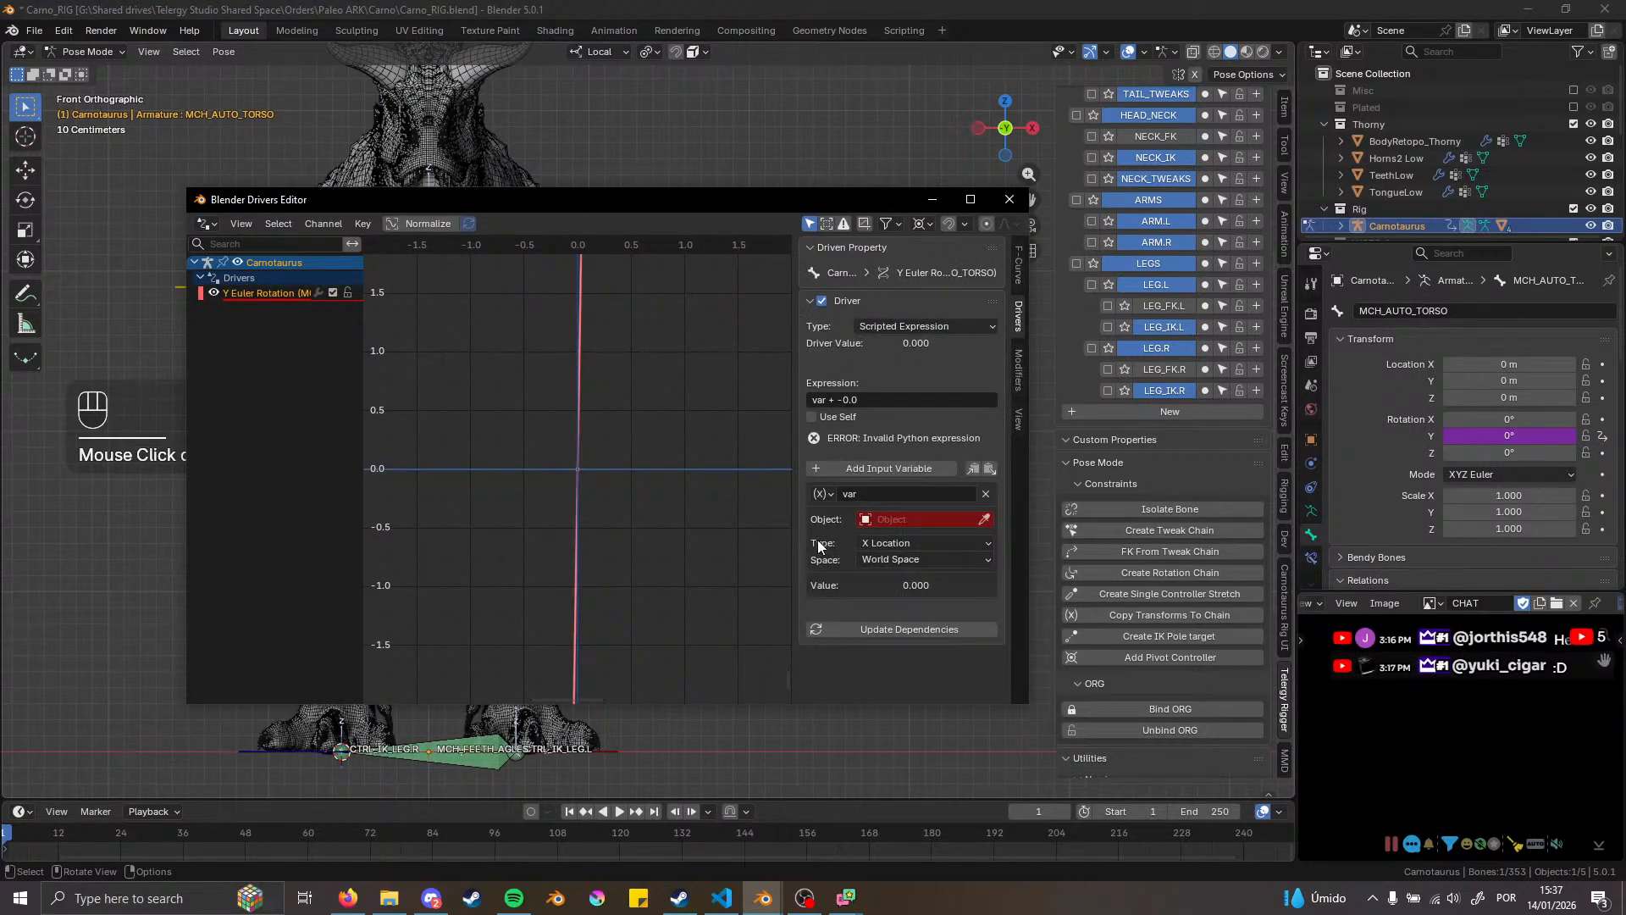
left_click(925, 523)
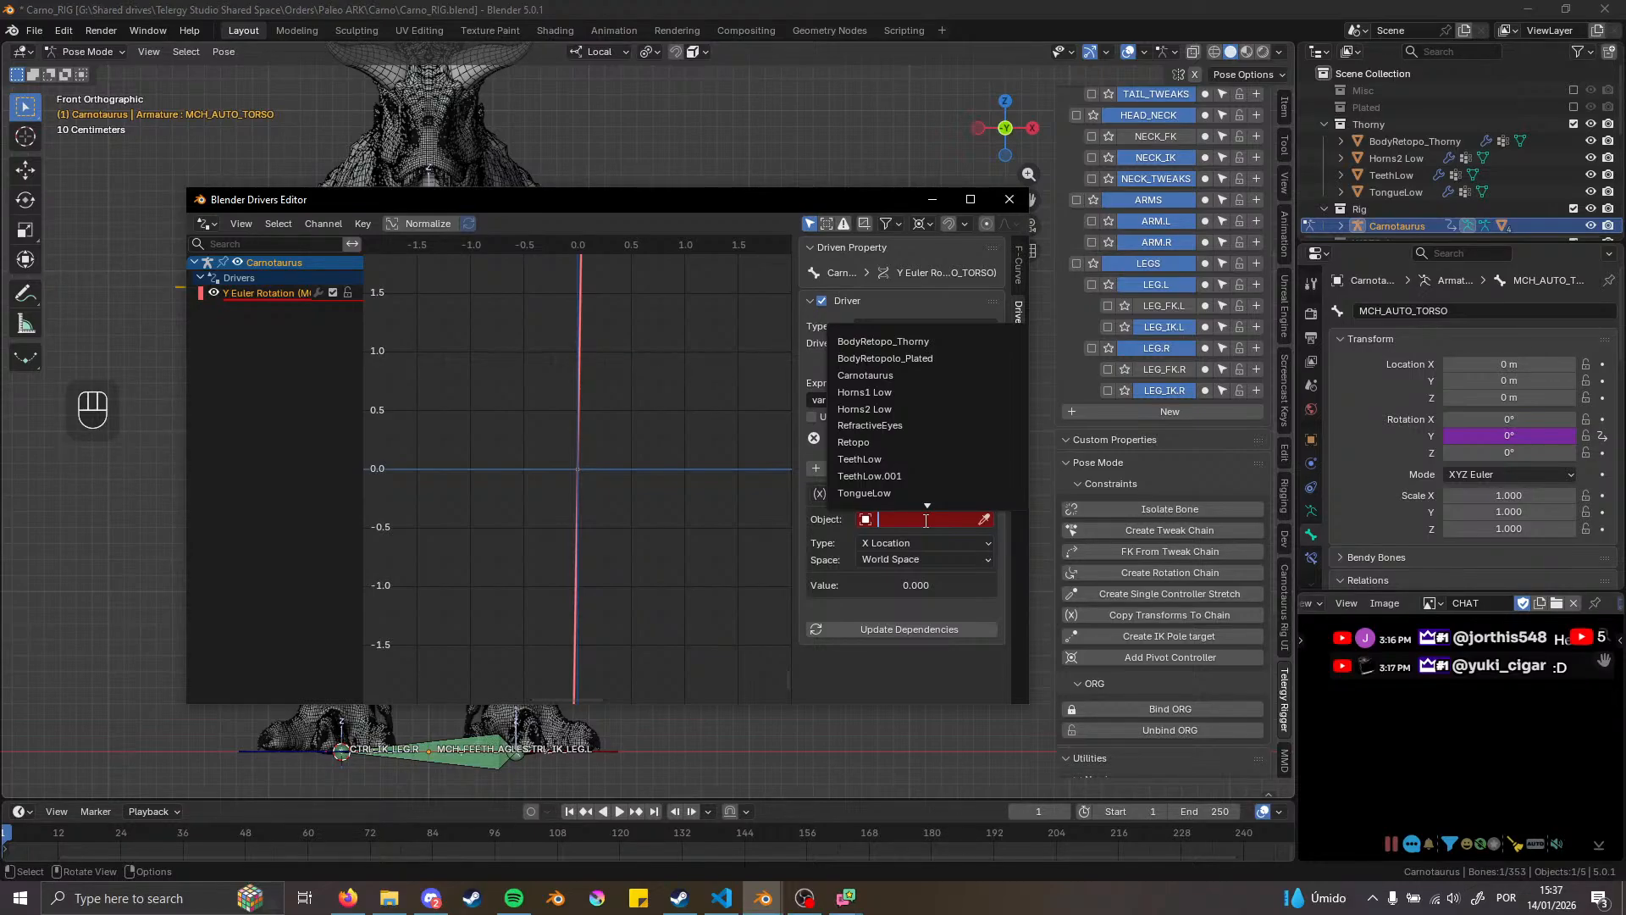
type("c")
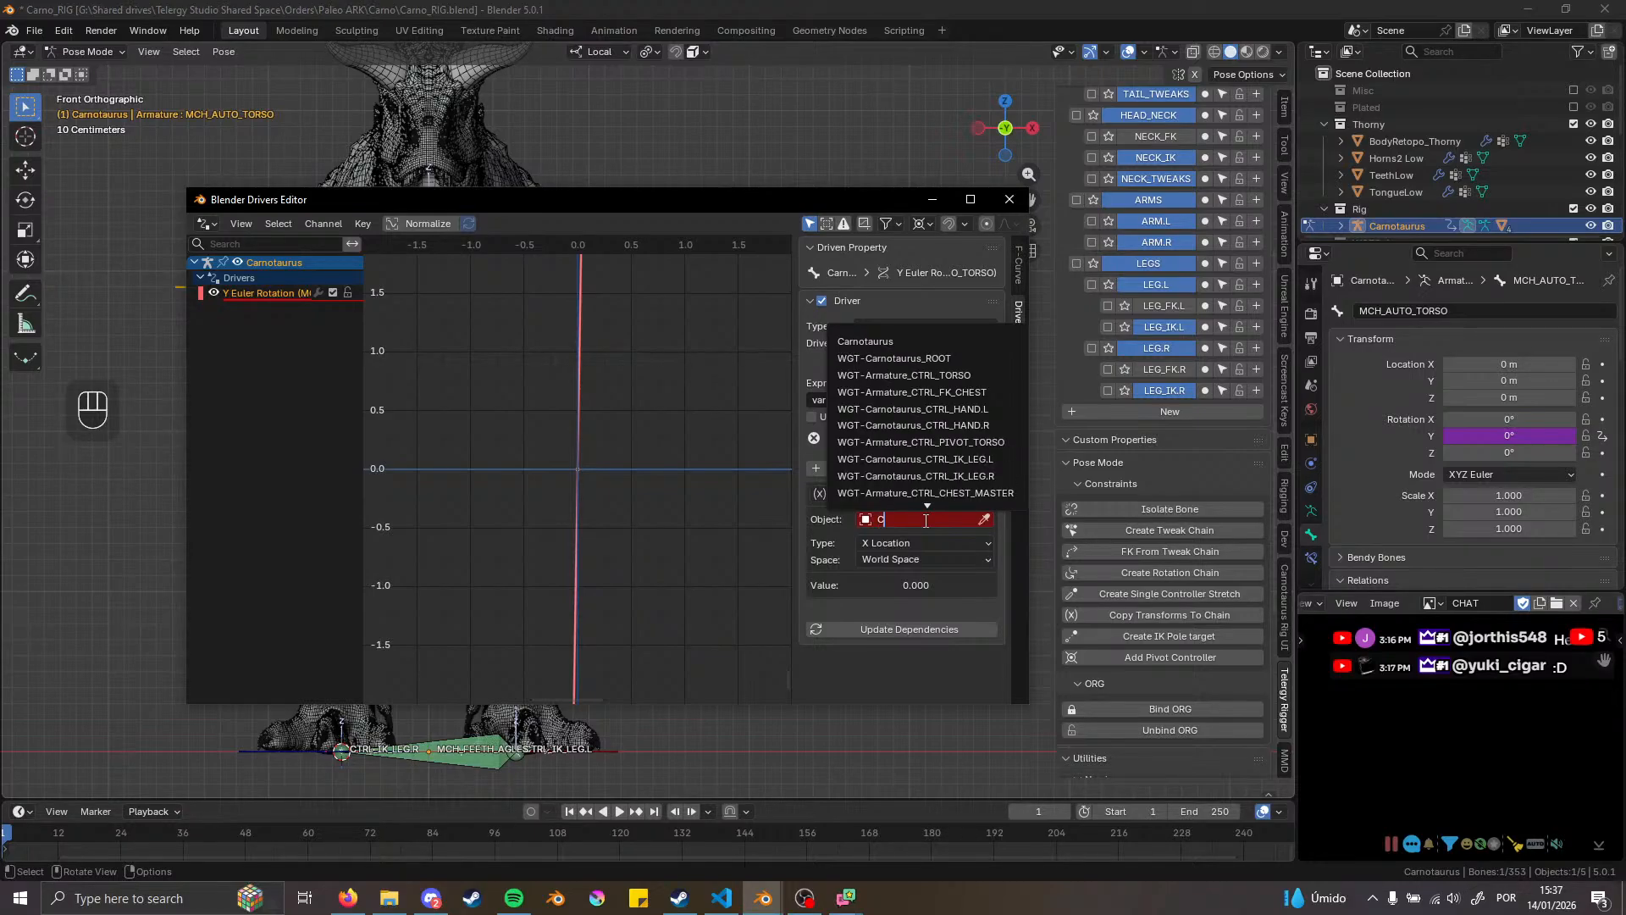
left_click(873, 340)
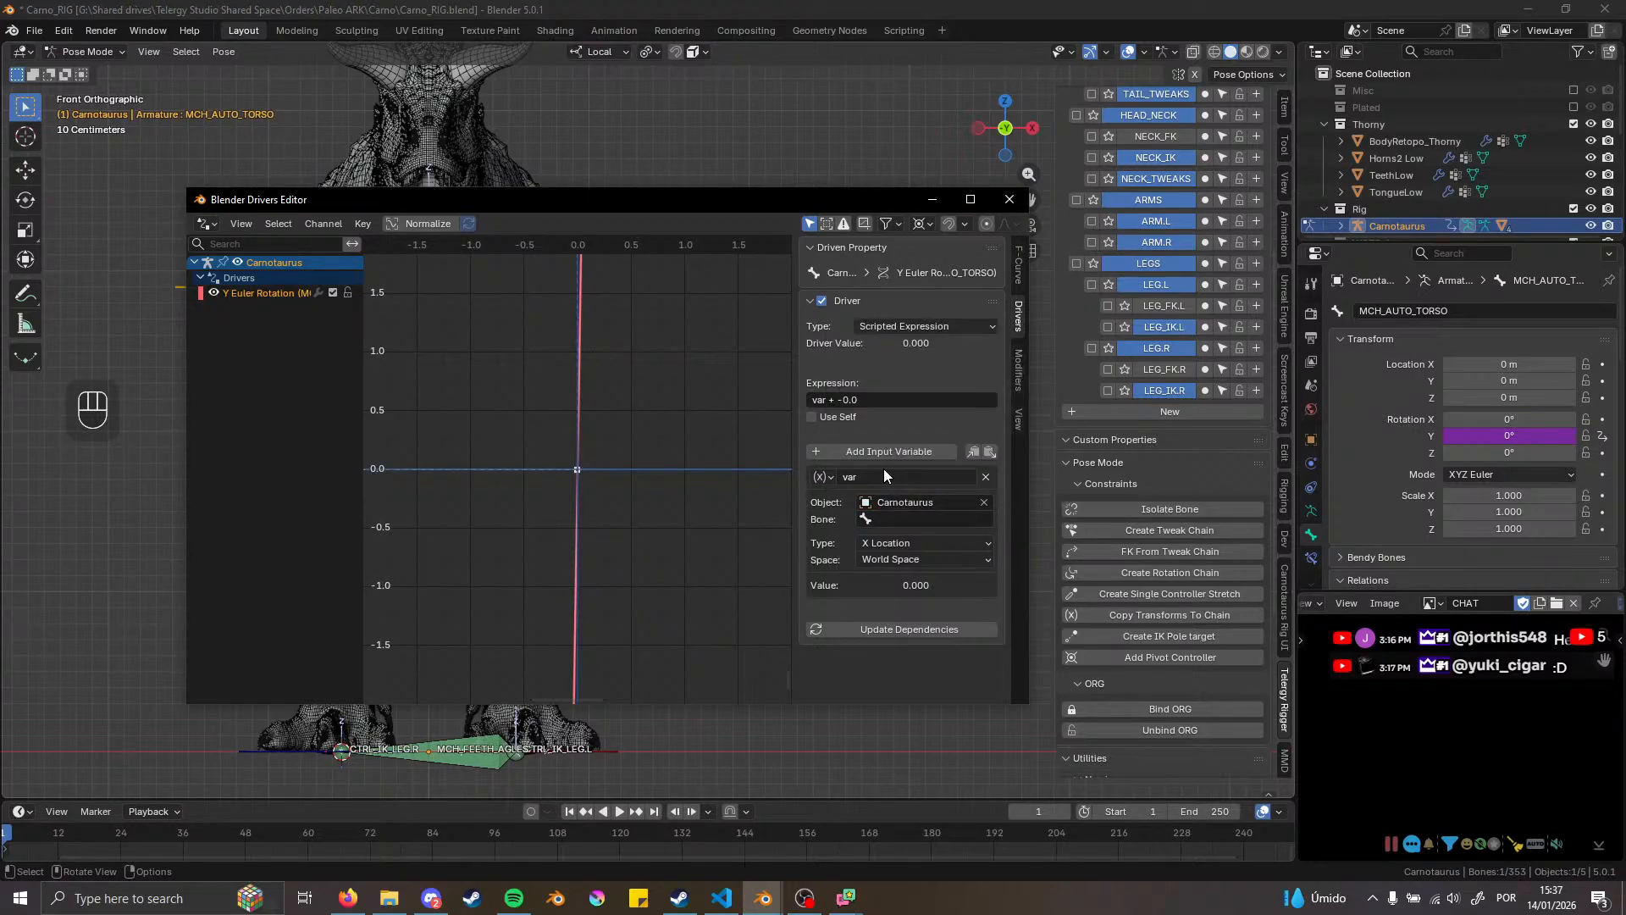
Set the driver variable's target bone to MCH_FEETH_AGLES
left_click(897, 515)
type("ANG")
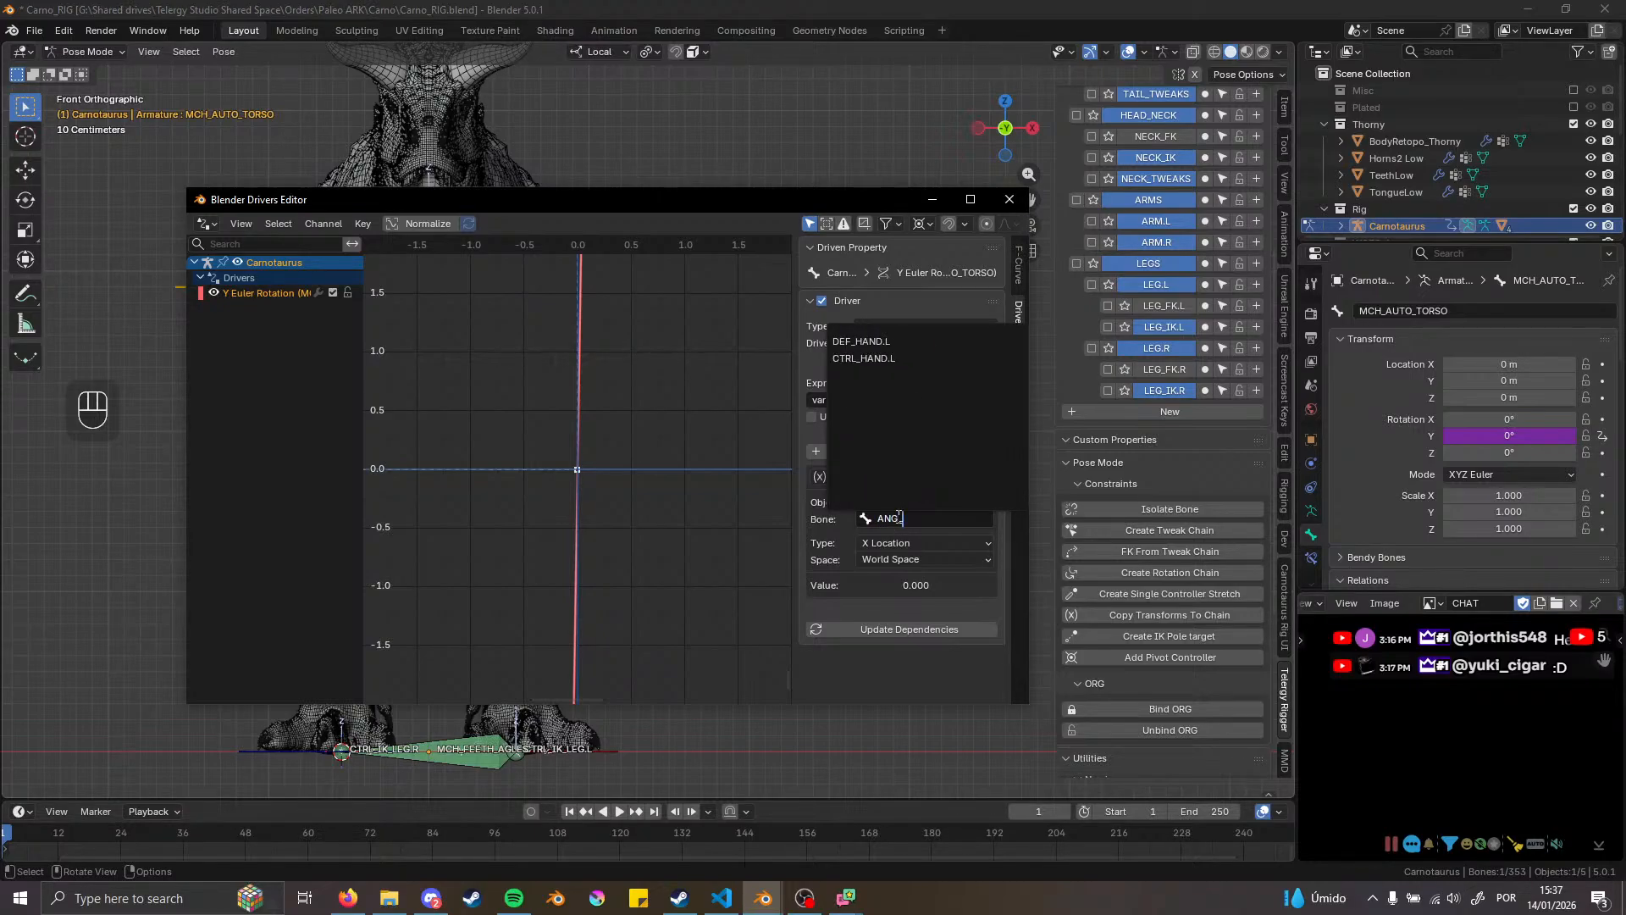
type("_EWS")
key("BackSpace")
key("BackSpace")
type("S")
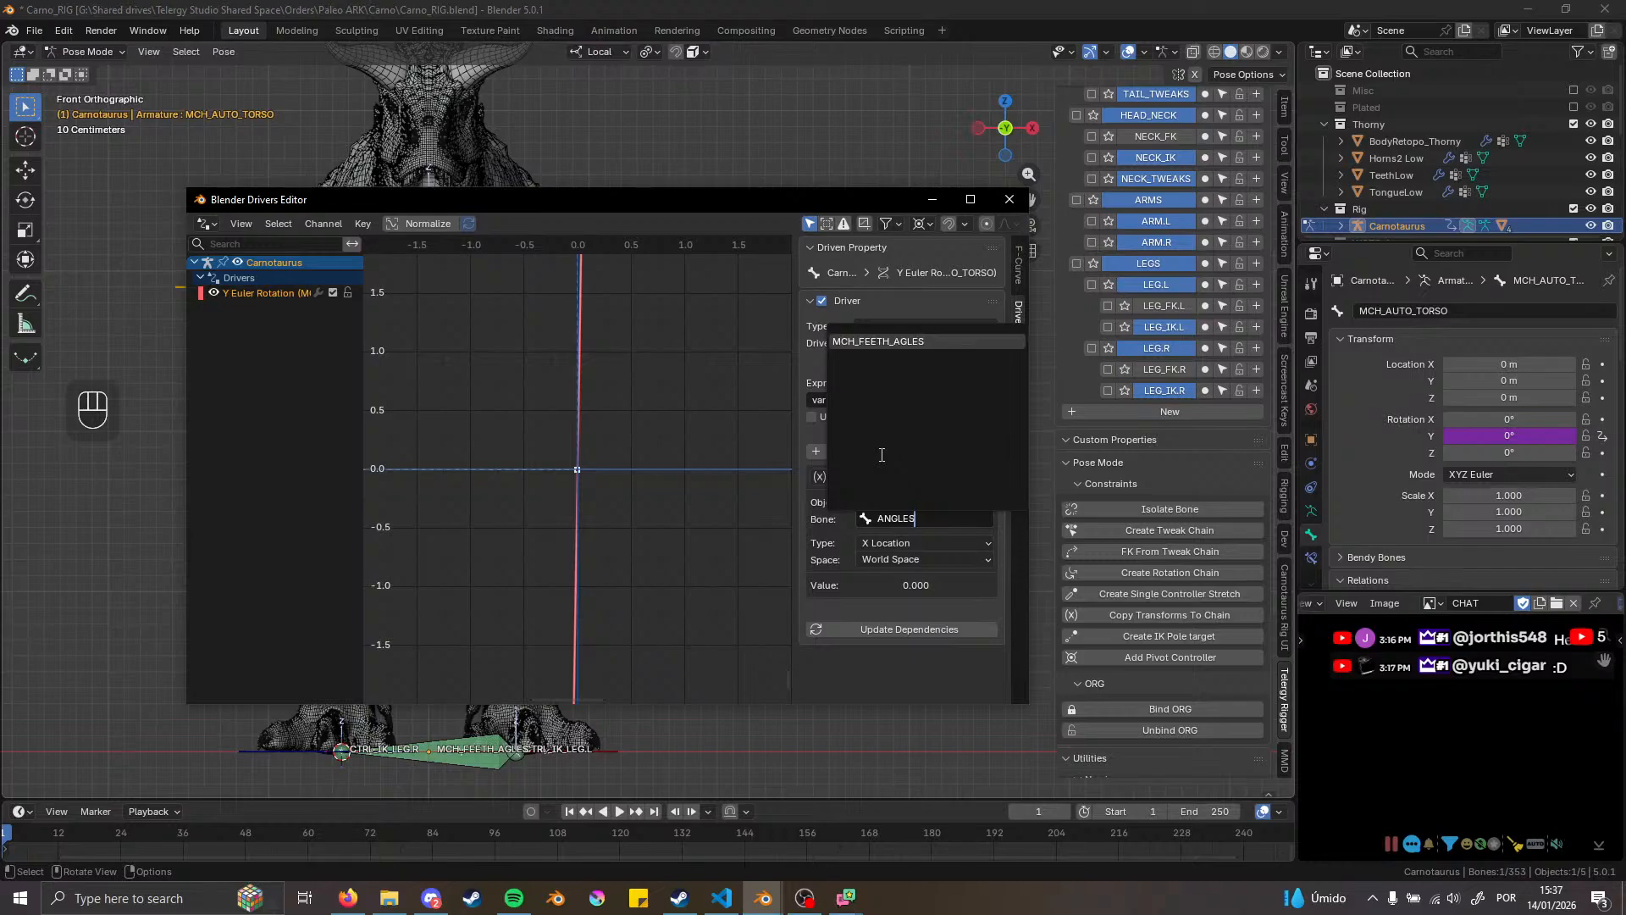
left_click(885, 340)
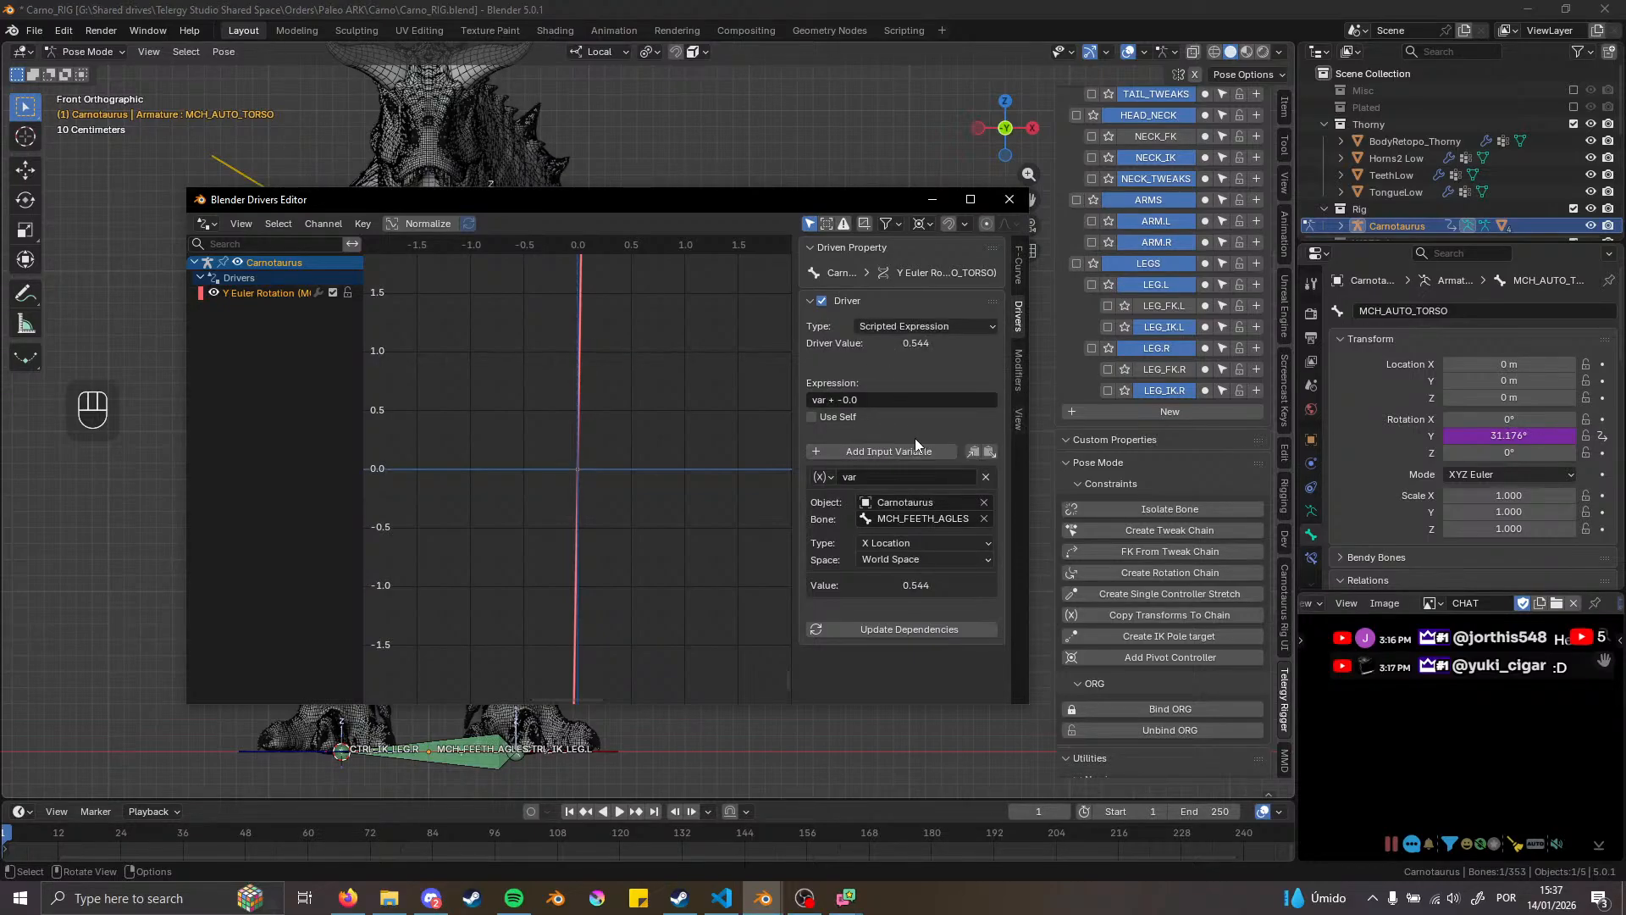
Rename the driver variable to X and set the driver's scripted expression to X
left_click_drag(622, 198, 692, 166)
left_click(717, 362)
key("Home")
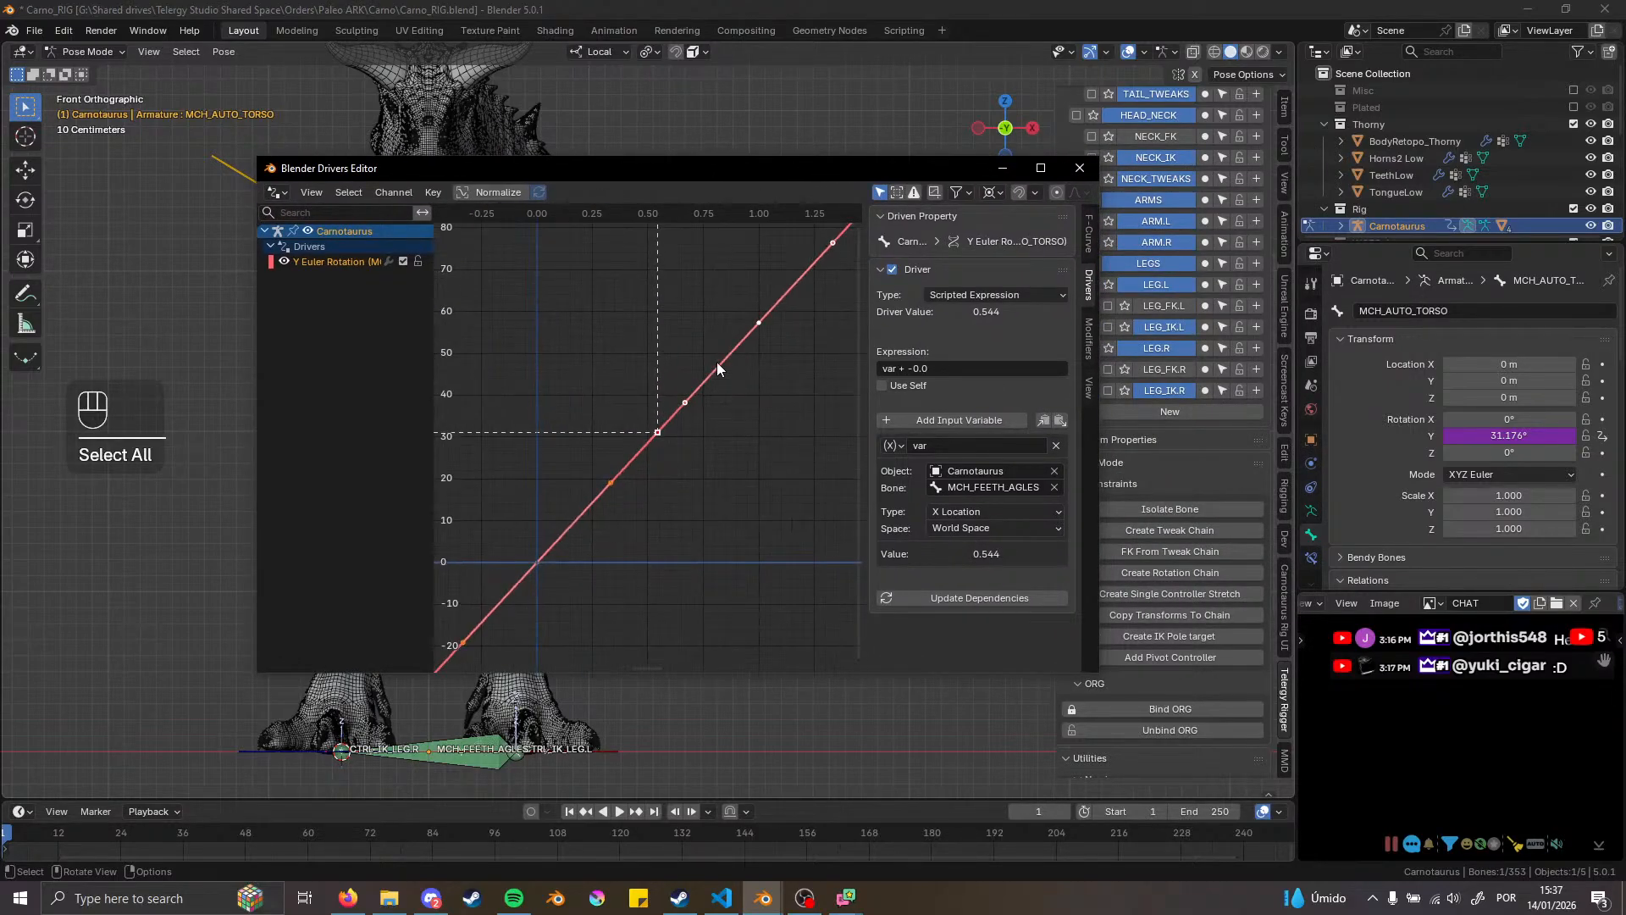
middle_click_drag(592, 376, 740, 401)
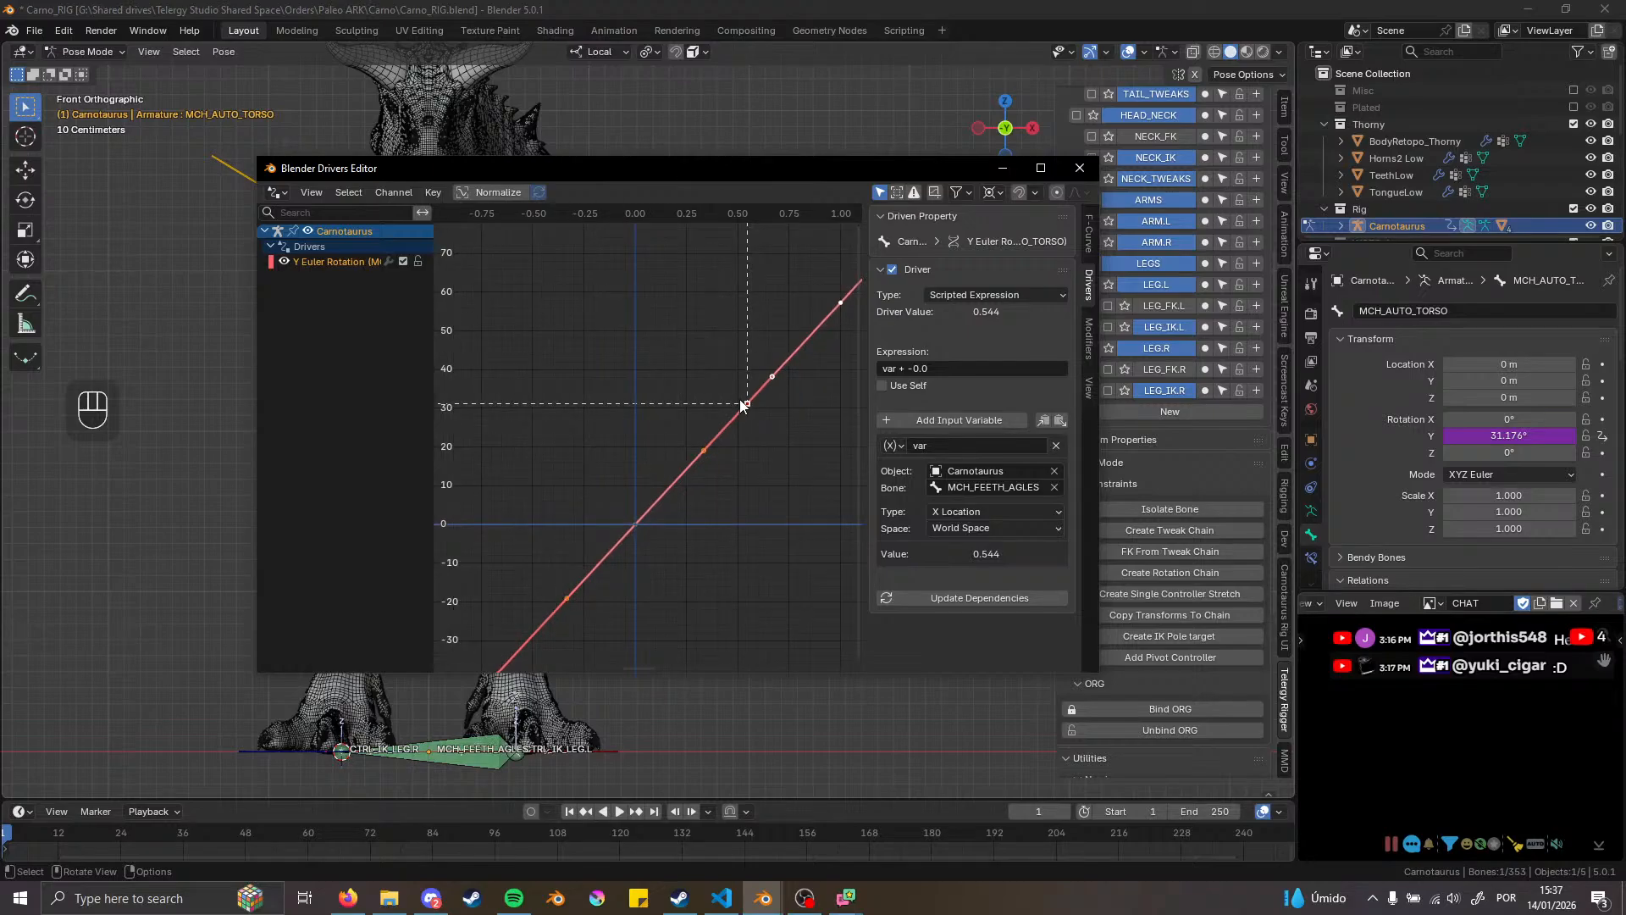
left_click(989, 368)
left_click(978, 447)
type("X")
key("Return")
left_click(965, 367)
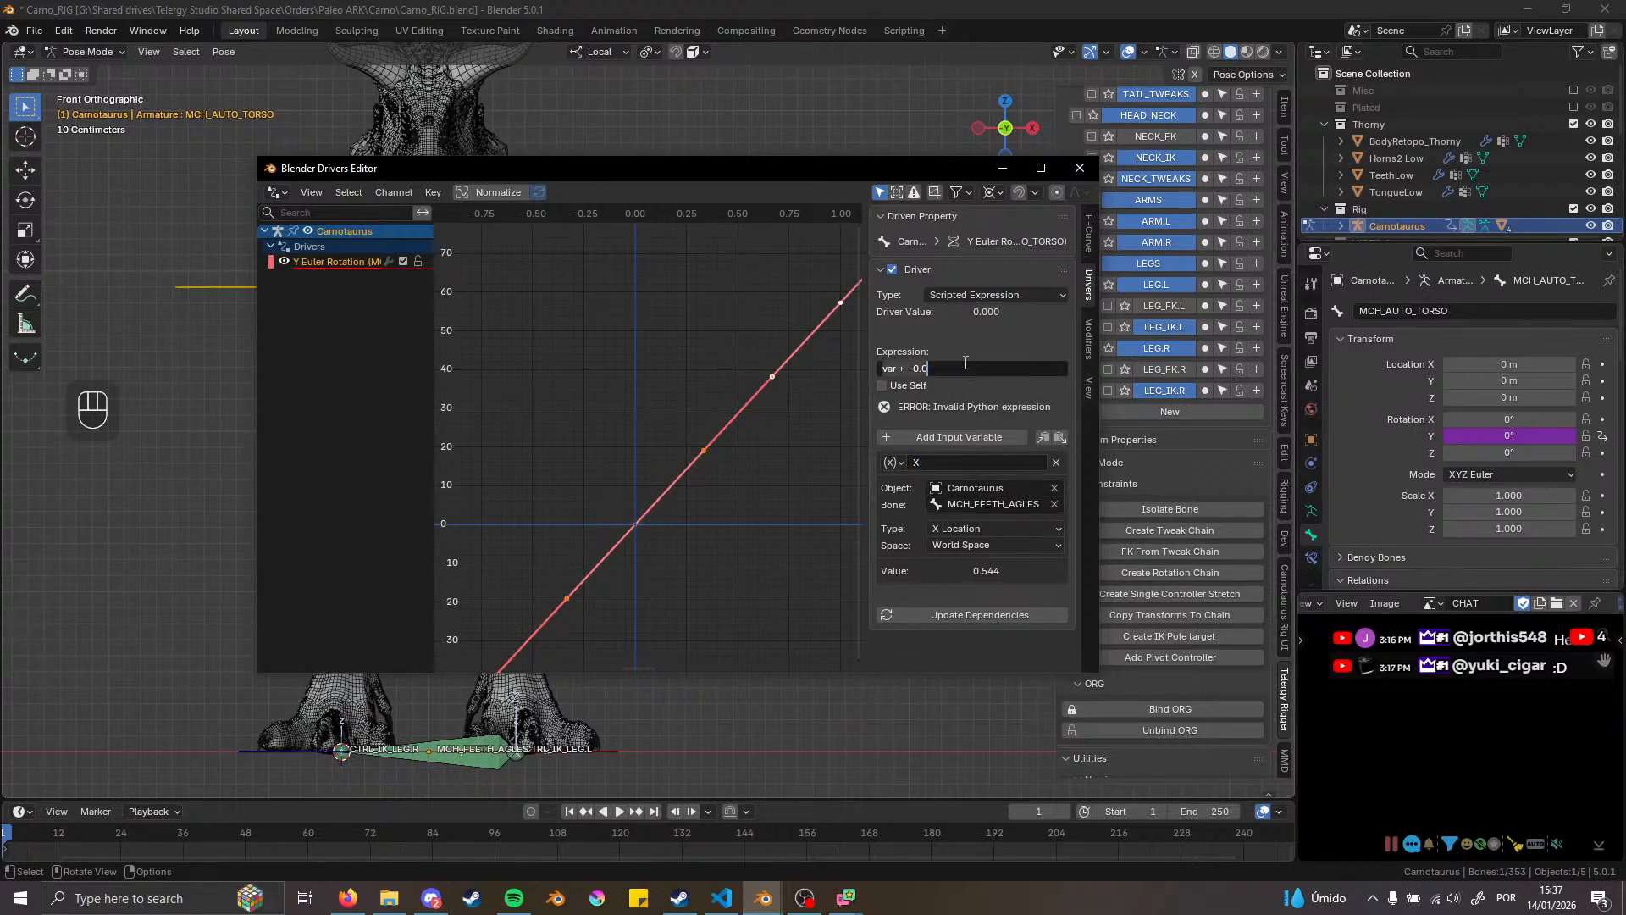
type("X")
key("Return")
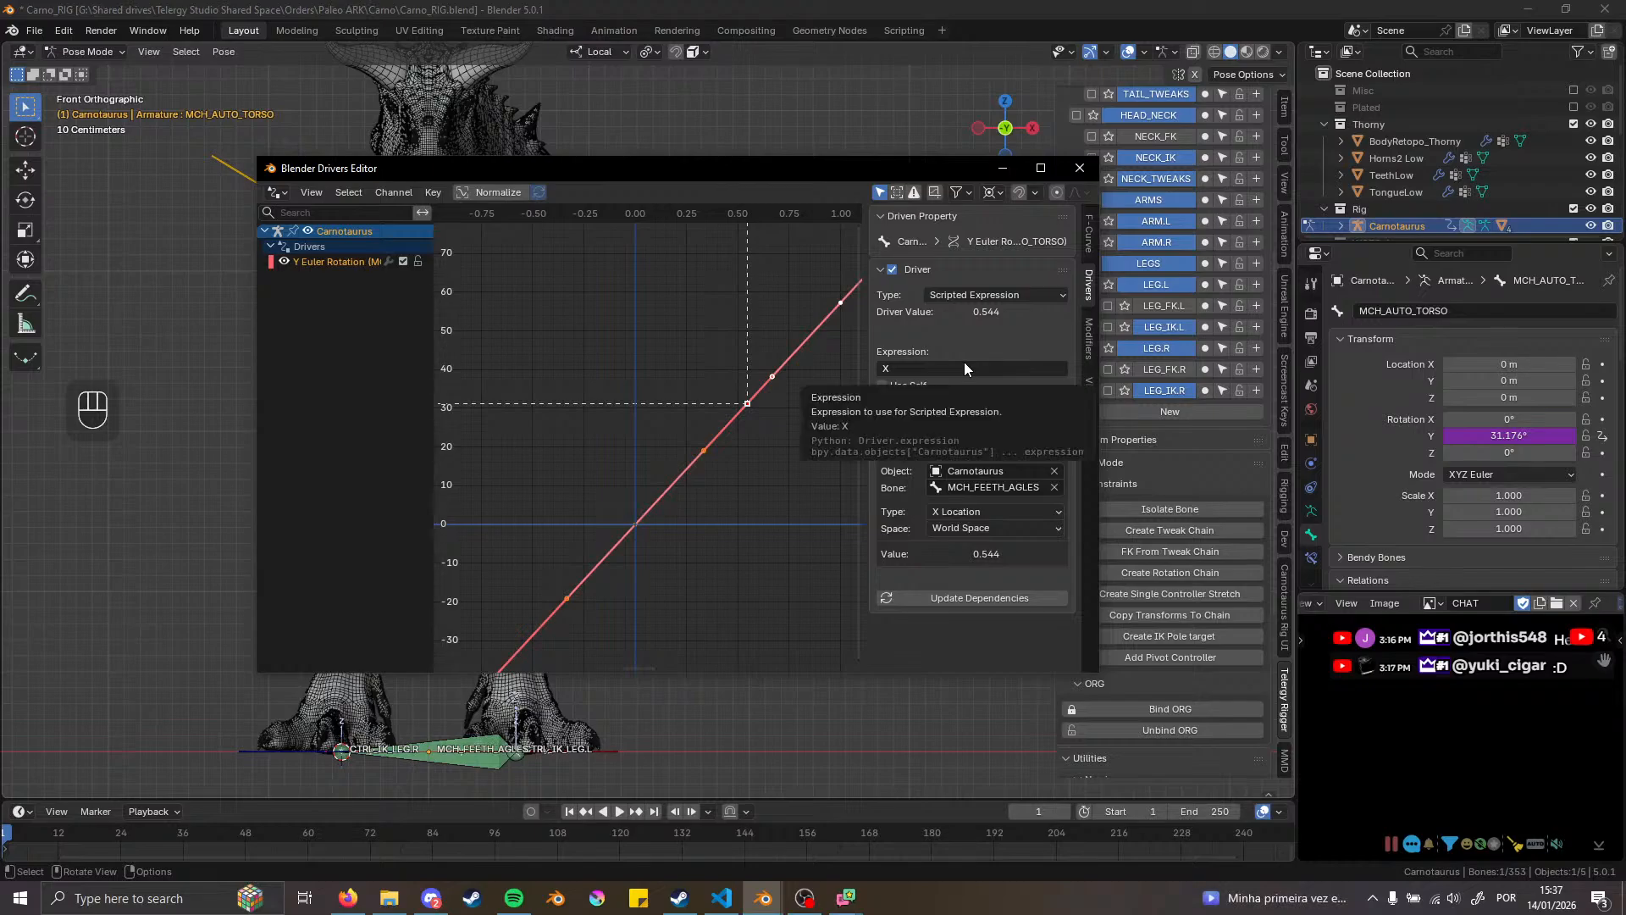
Make the driver variable read the foot bone's X Rotation in Local Space
left_click(972, 513)
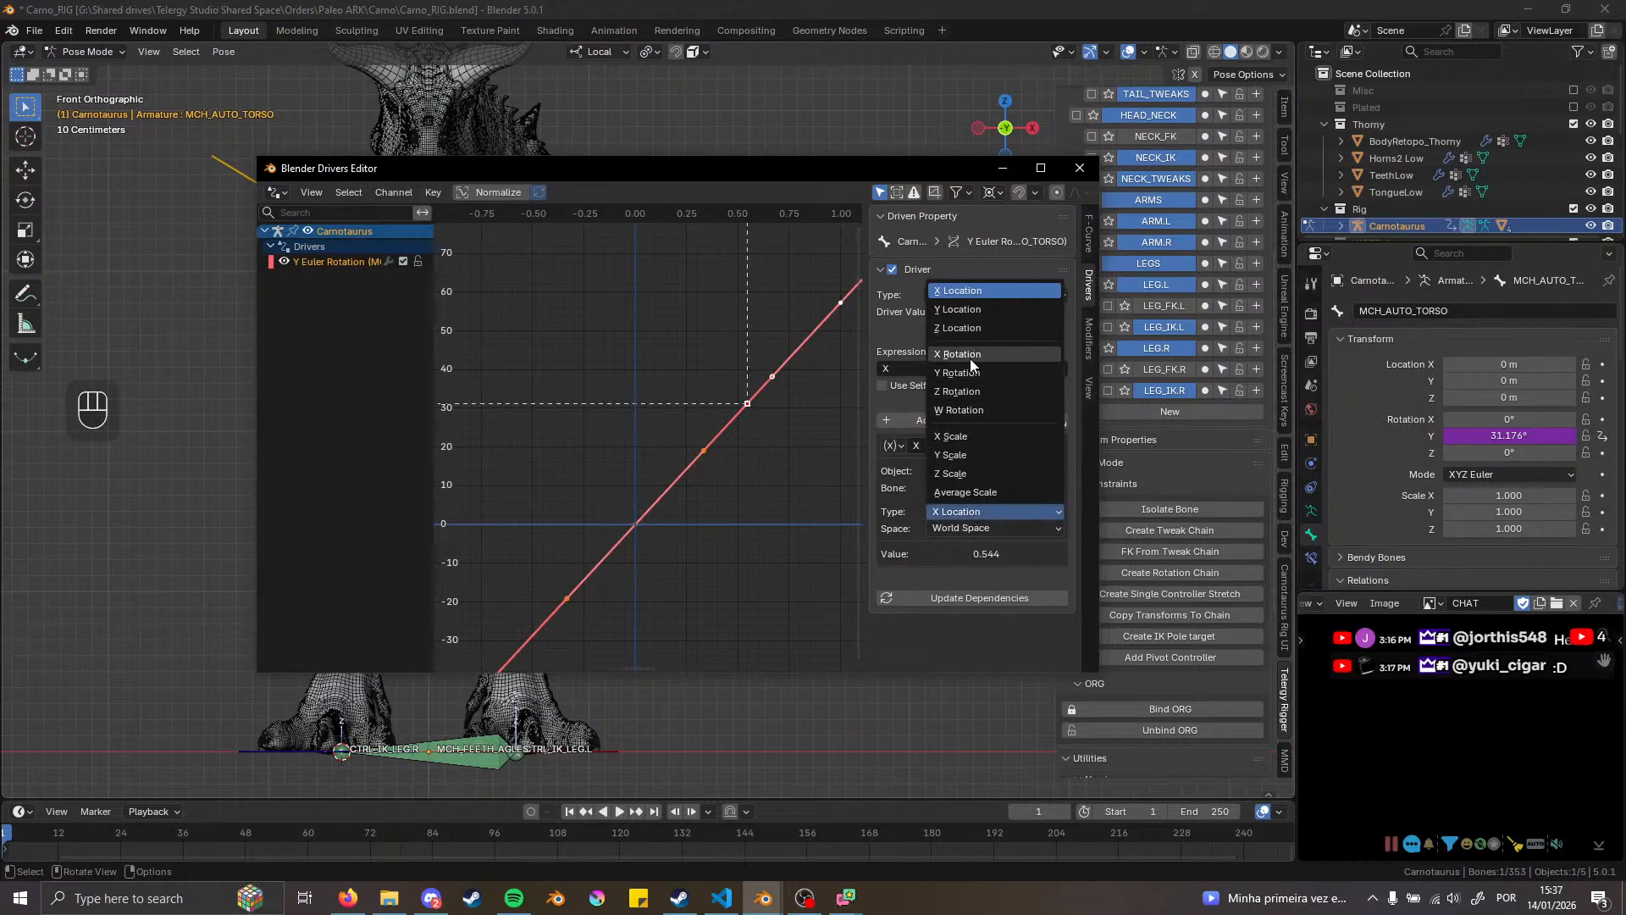
left_click(971, 356)
left_click(966, 544)
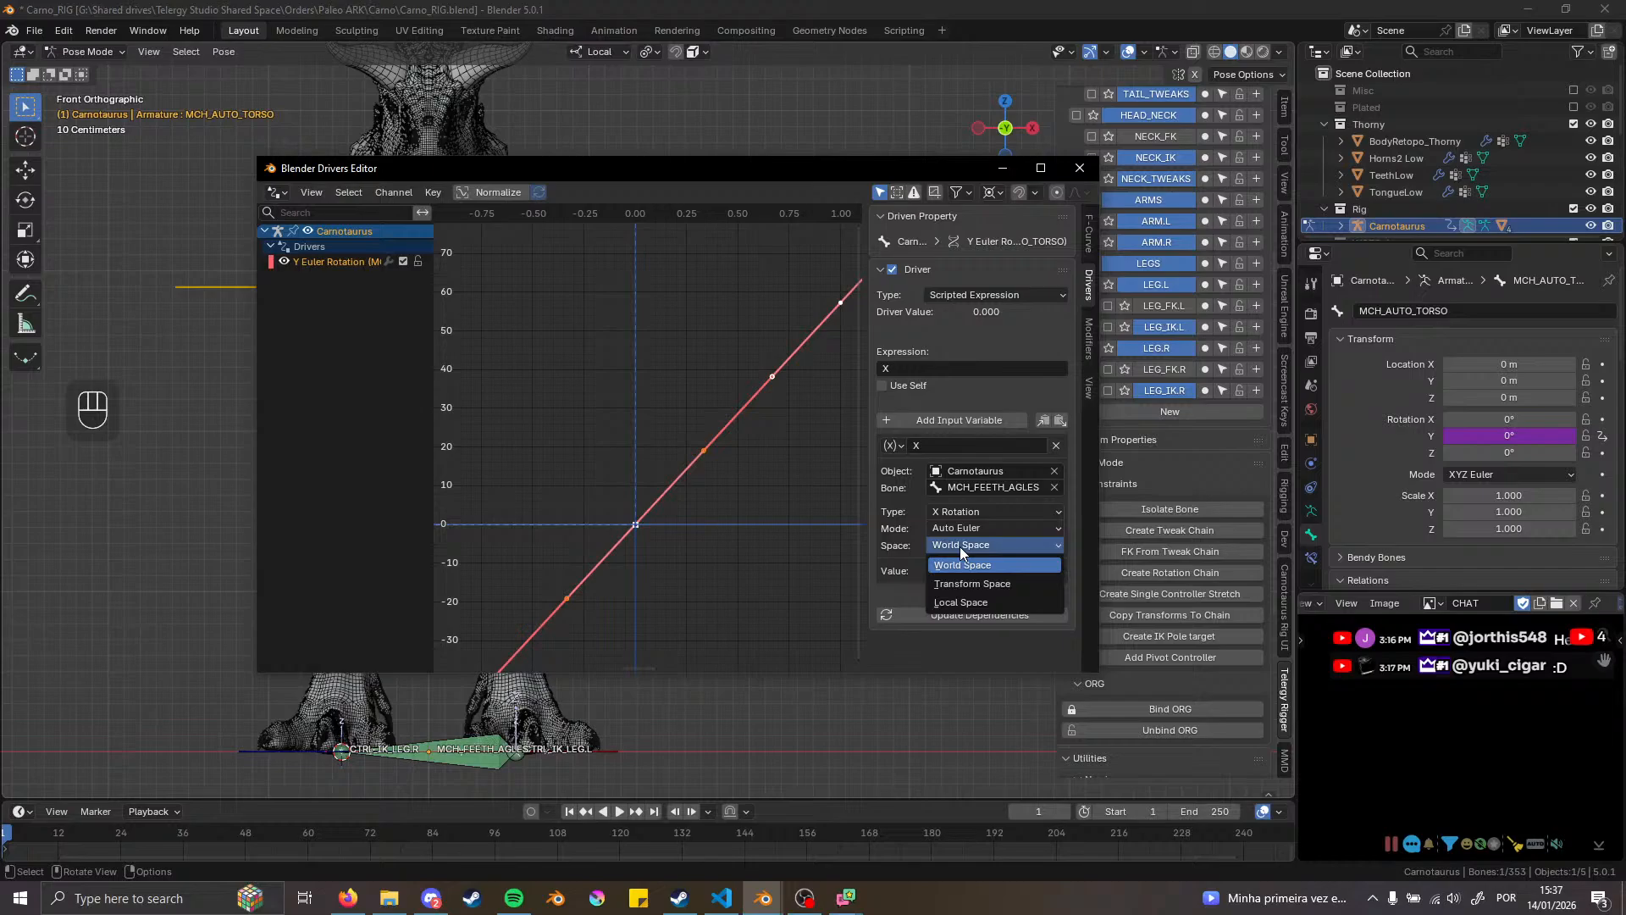
left_click(977, 602)
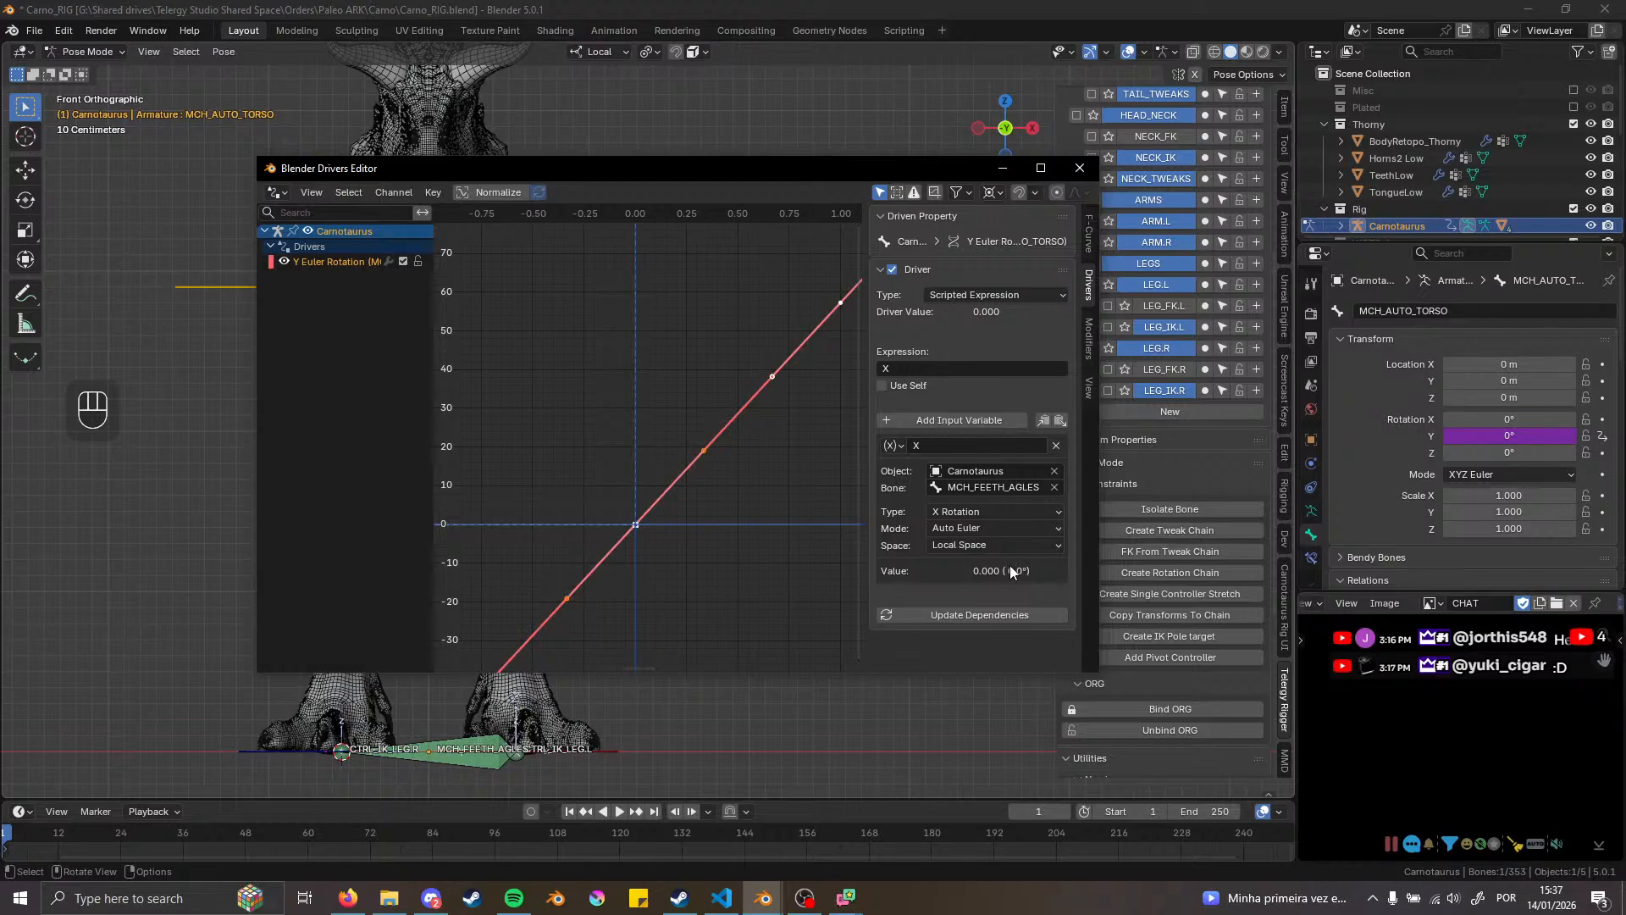
Raise the CTRL_IK_LEG.L foot control about 0.79 m along its local Z axis to test the torso driver
left_click(615, 751)
key("g")
key("z")
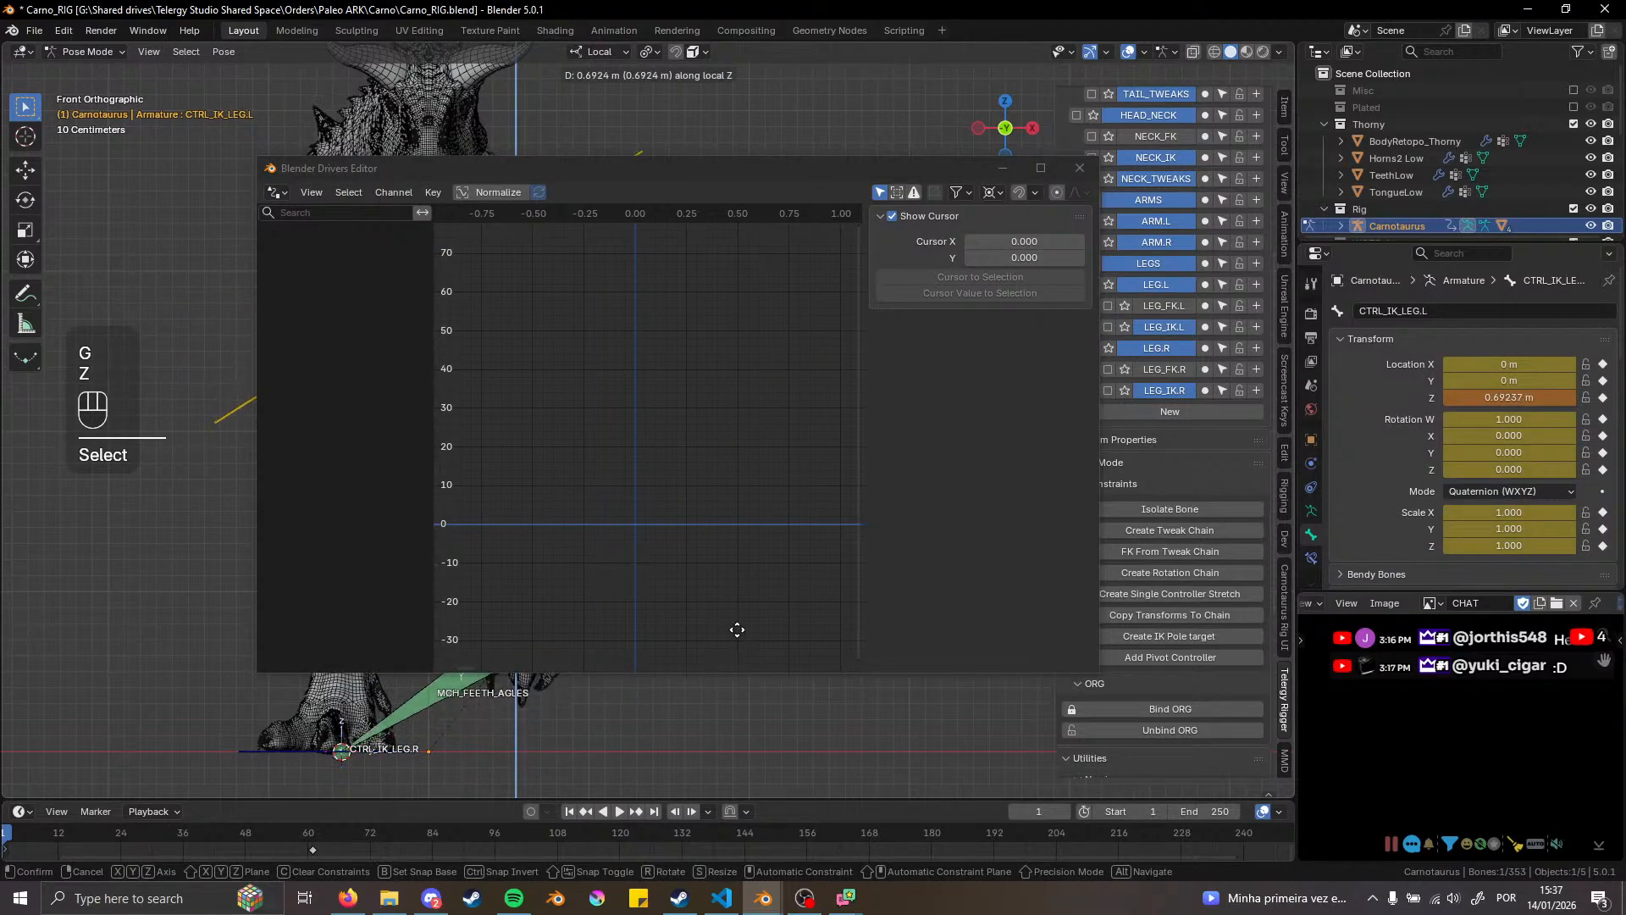
left_click(734, 619)
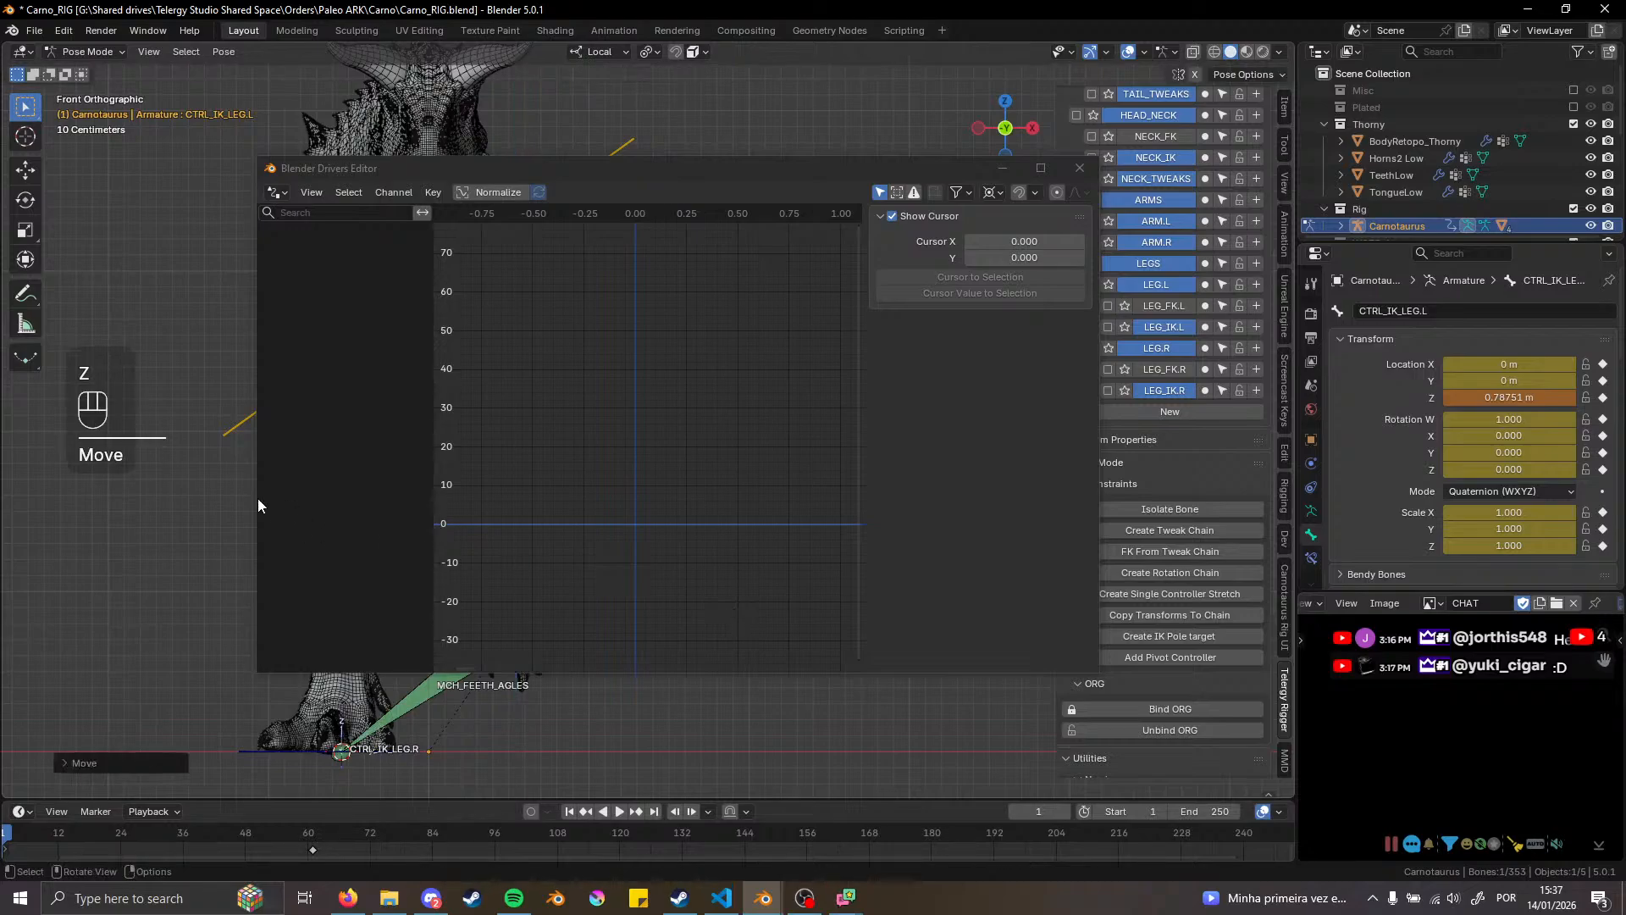
Arrange the Drivers Editor window beside the Carnotaurus so the whole rig stays in view
left_click(1003, 178)
middle_click_drag(750, 202, 367, 322)
left_click(444, 332)
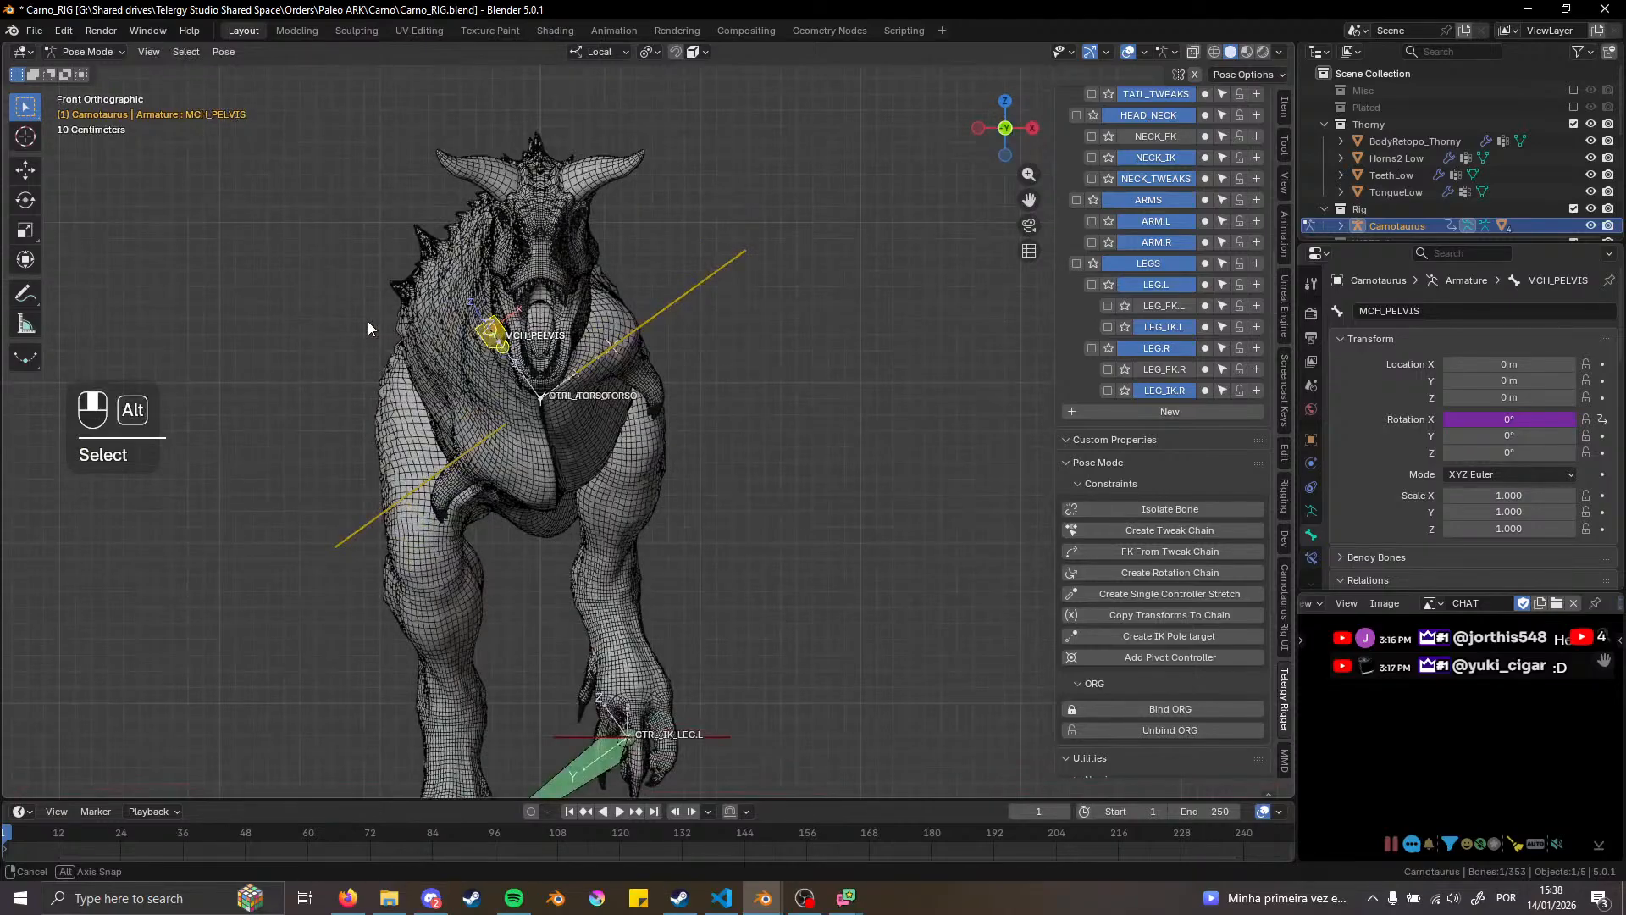
mouse_move(762, 896)
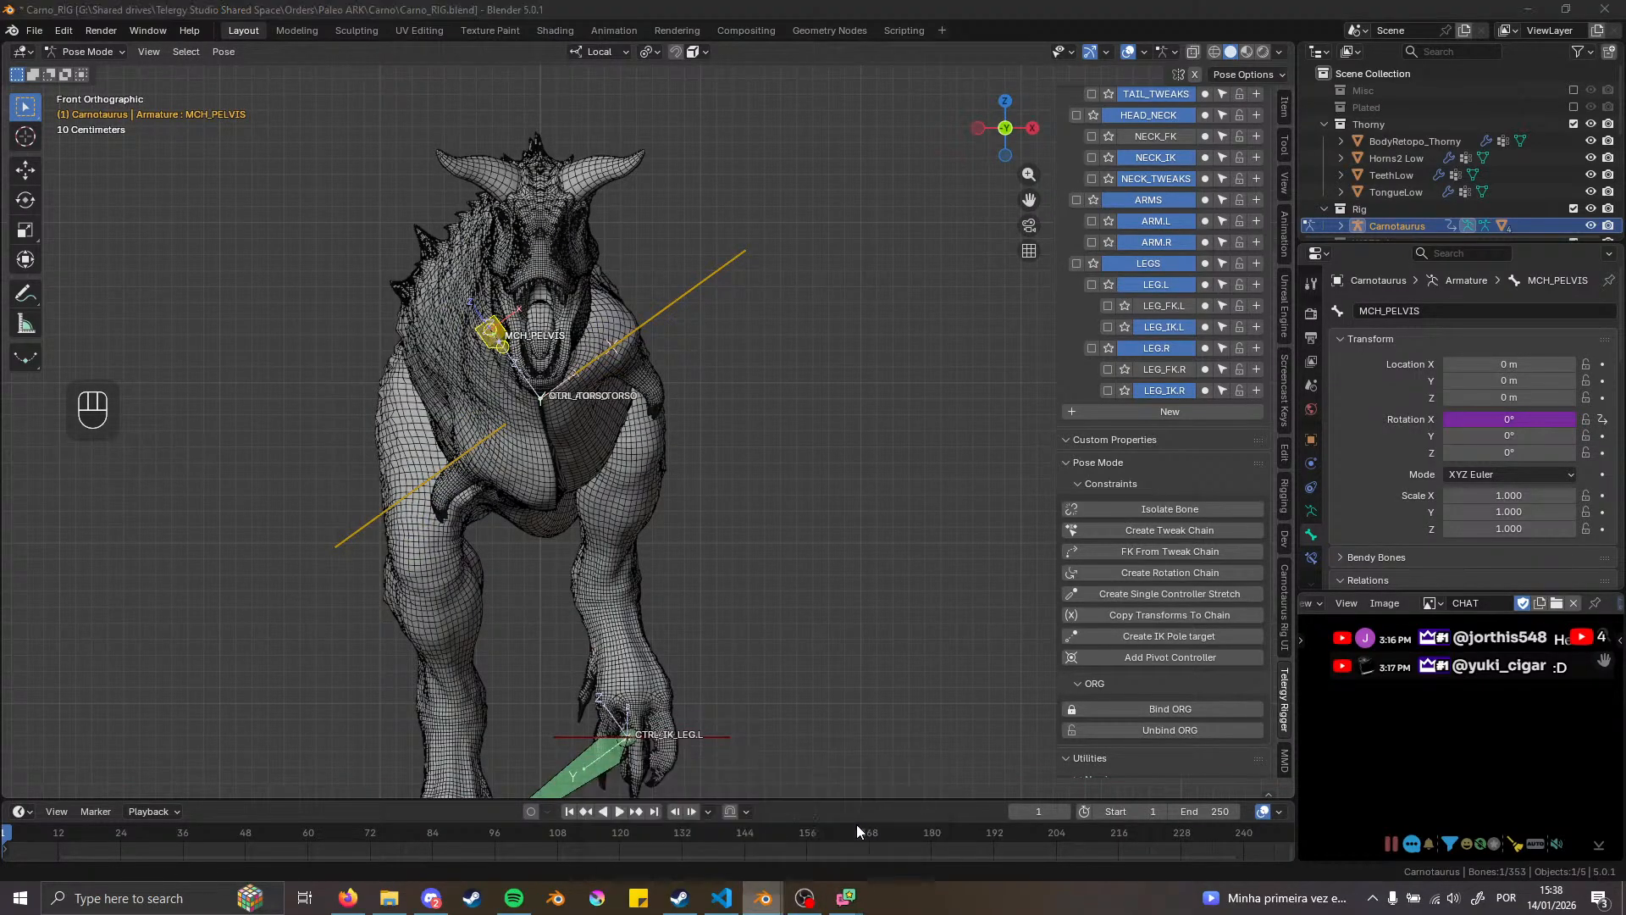
left_click(857, 825)
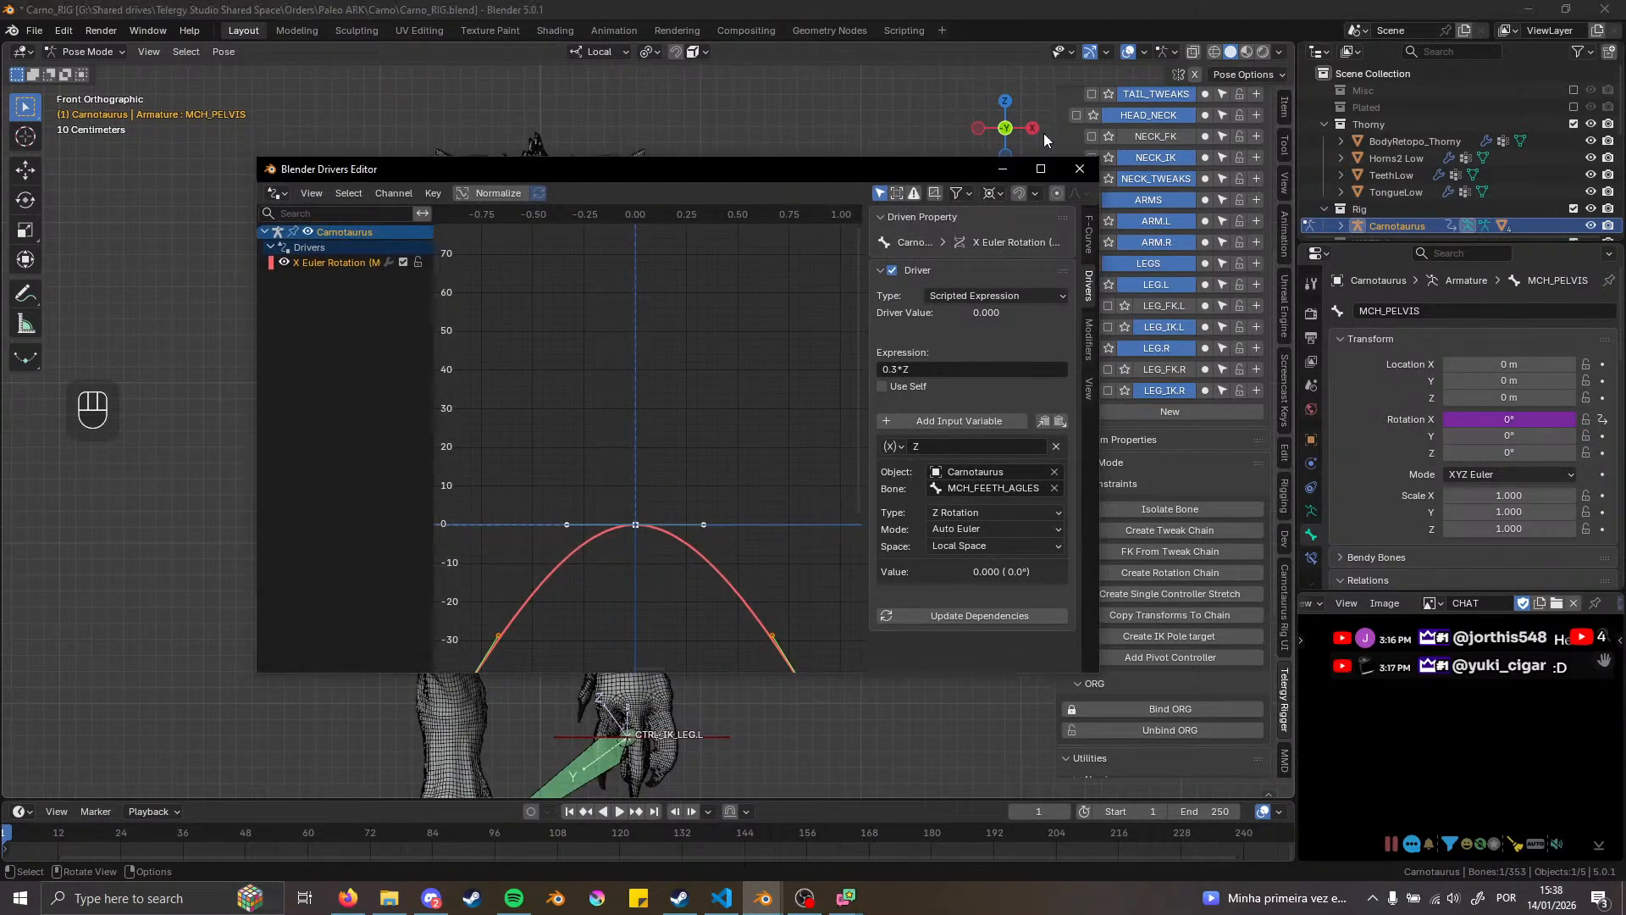
left_click_drag(838, 163, 1294, 78)
middle_click_drag(569, 445, 425, 419, "shift")
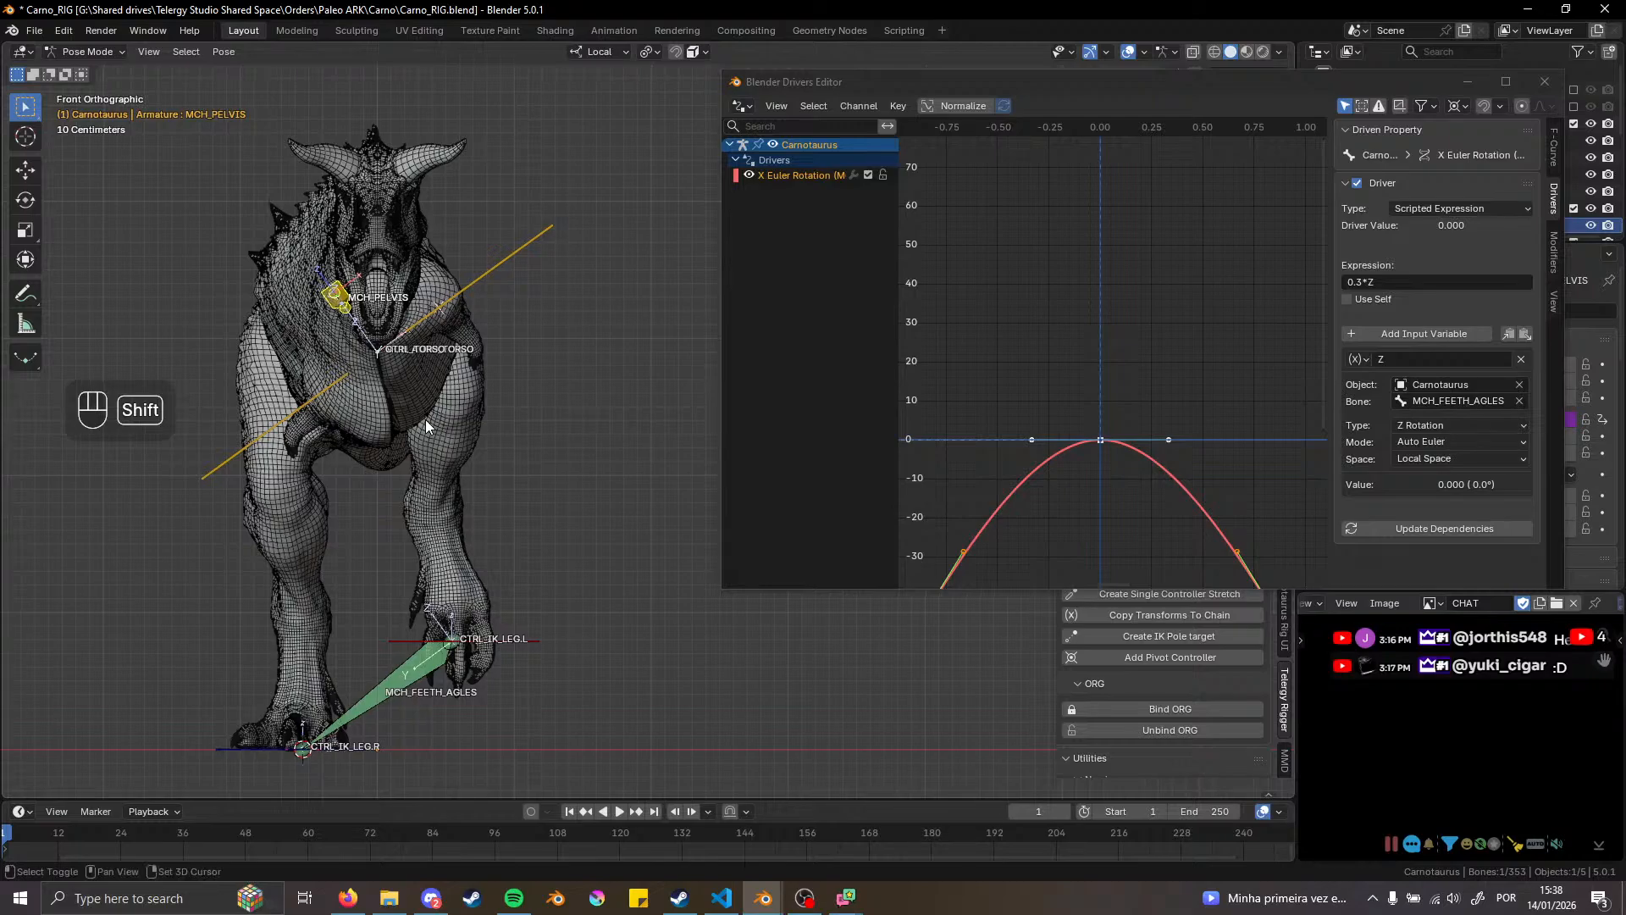
left_click_drag(1104, 79, 1070, 99)
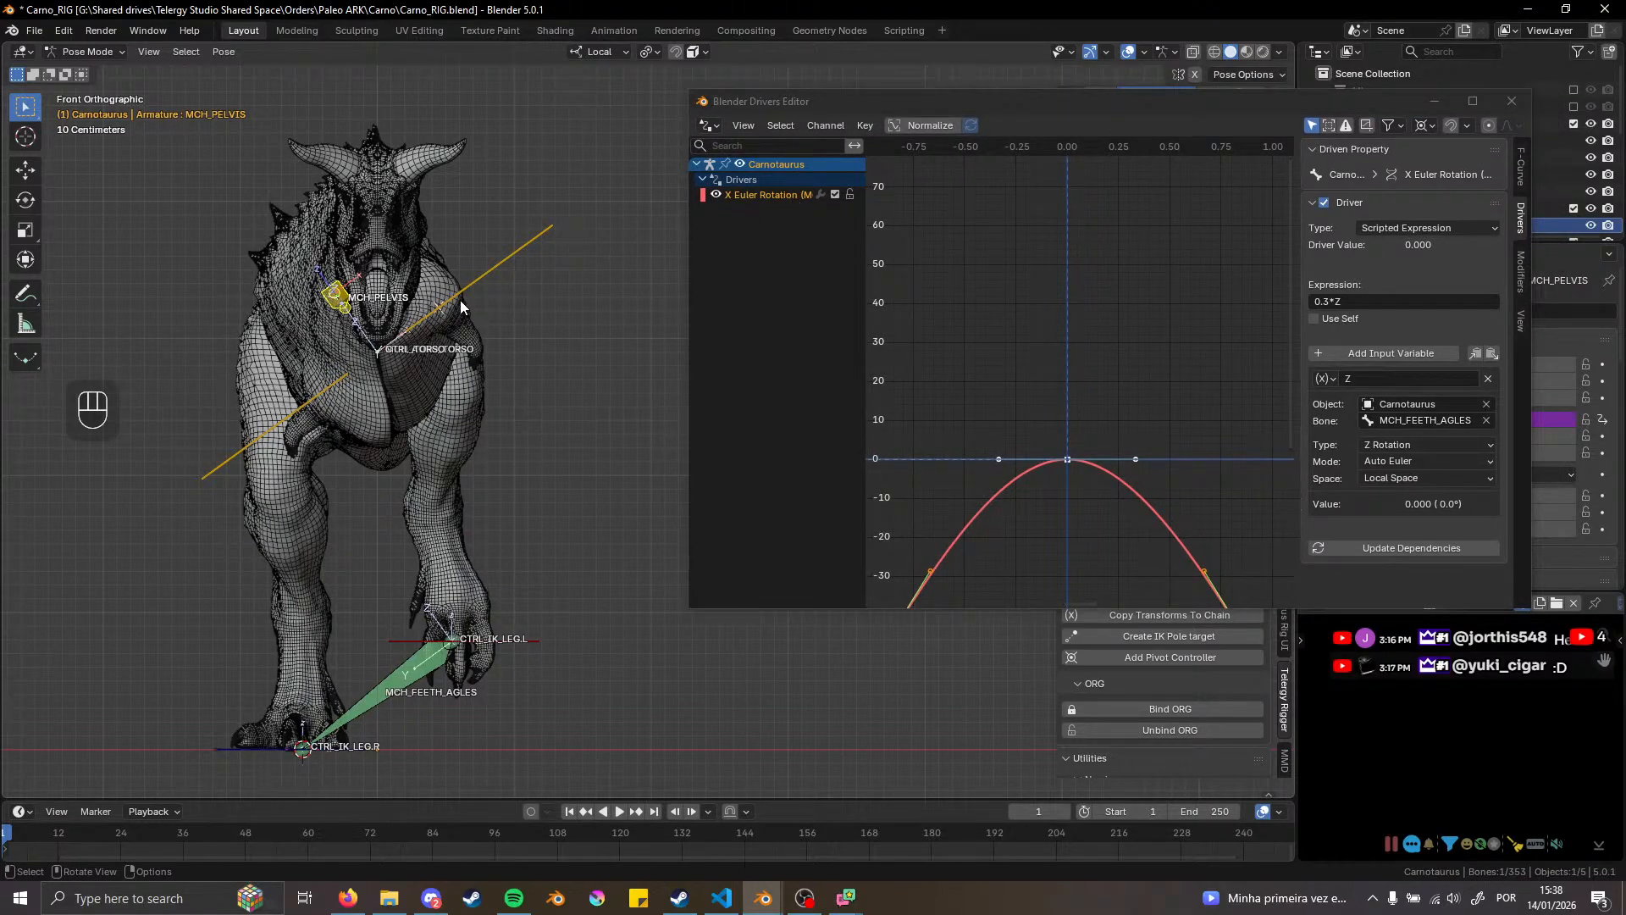
Select the MCH_AUTO_TORSO bone and set its Y Euler rotation driver expression to 0.1*X
middle_click_drag(460, 299, 420, 373)
left_click(410, 310)
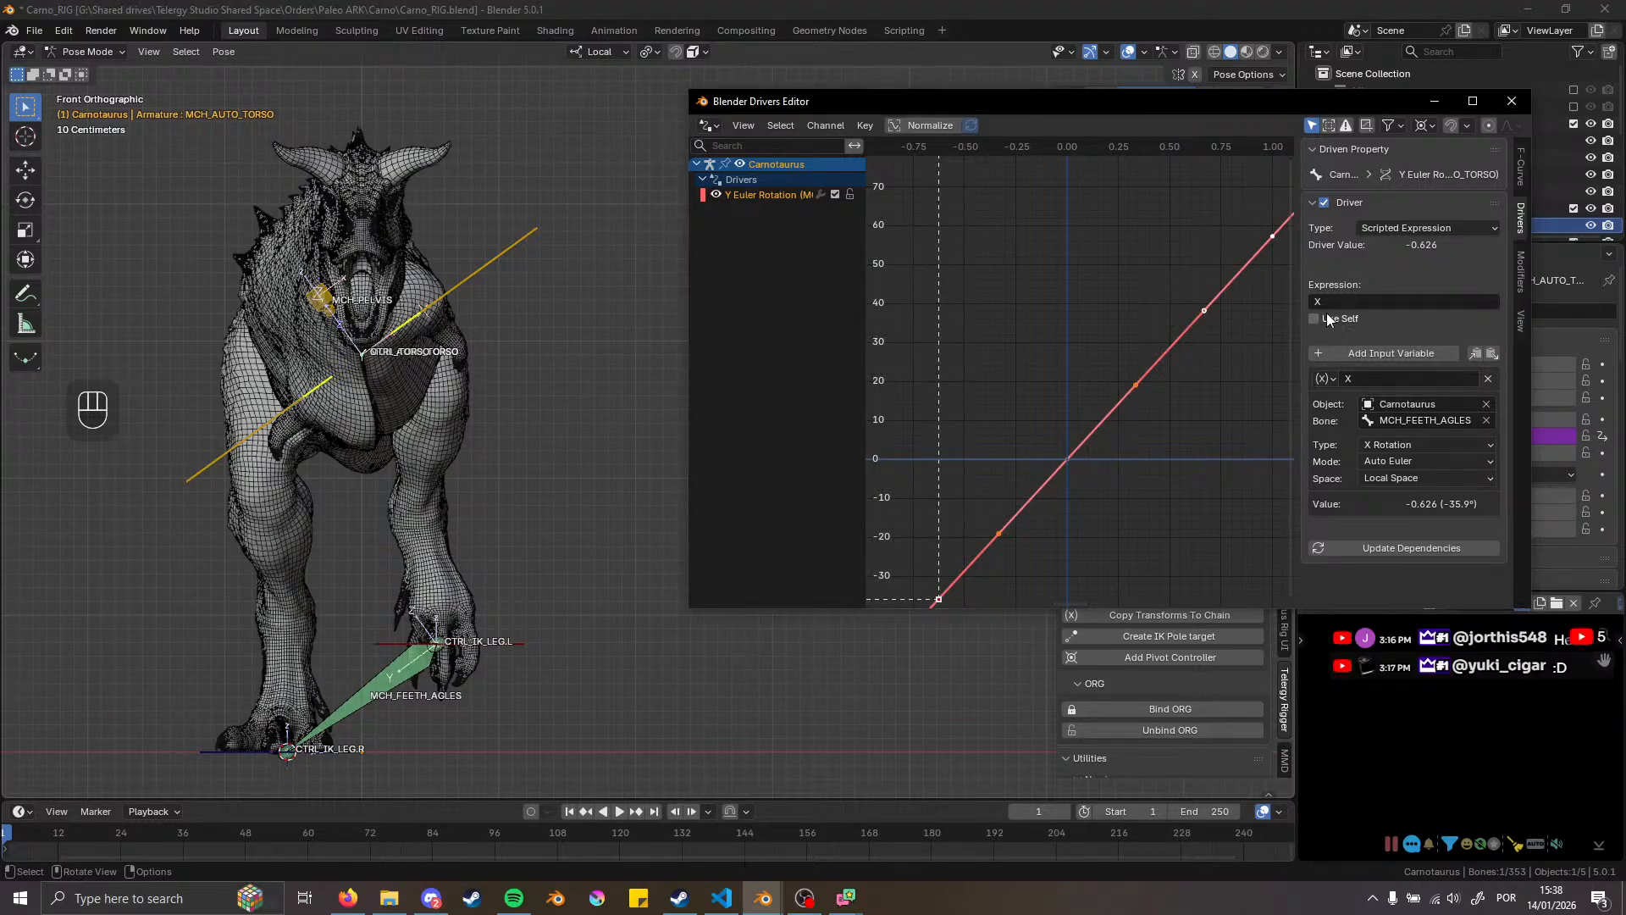
left_click(1362, 302)
key("Home")
type("0.1*")
key("Return")
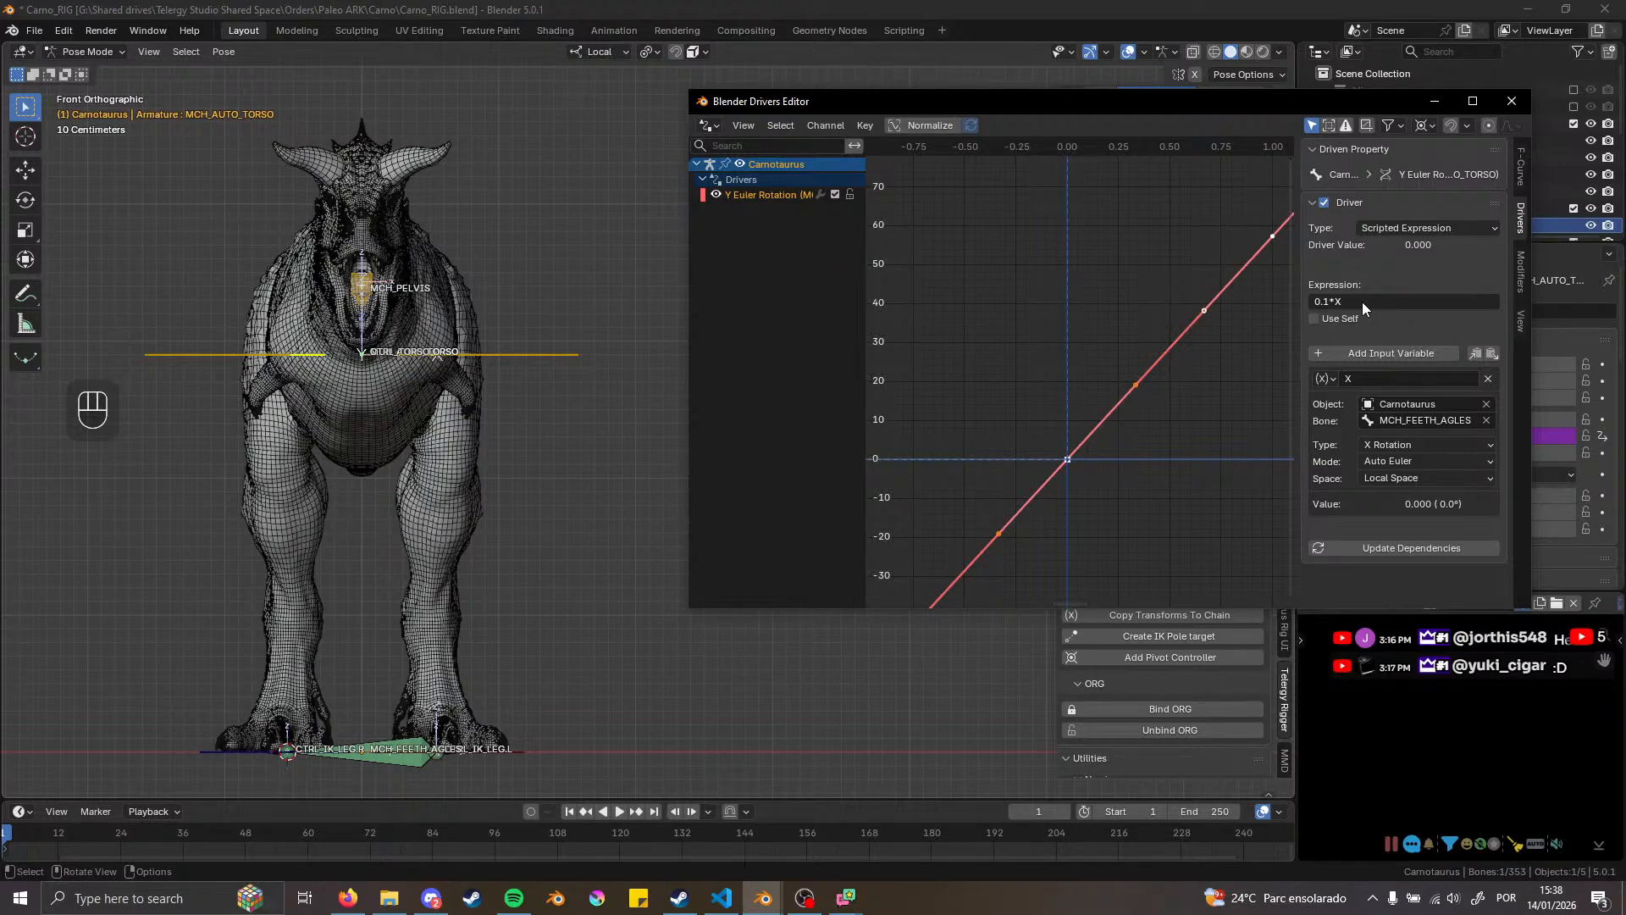
Lift the CTRL_IK_LEG.L foot control freely in the front view to test the reduced torso tilt
left_click(513, 752)
key("g")
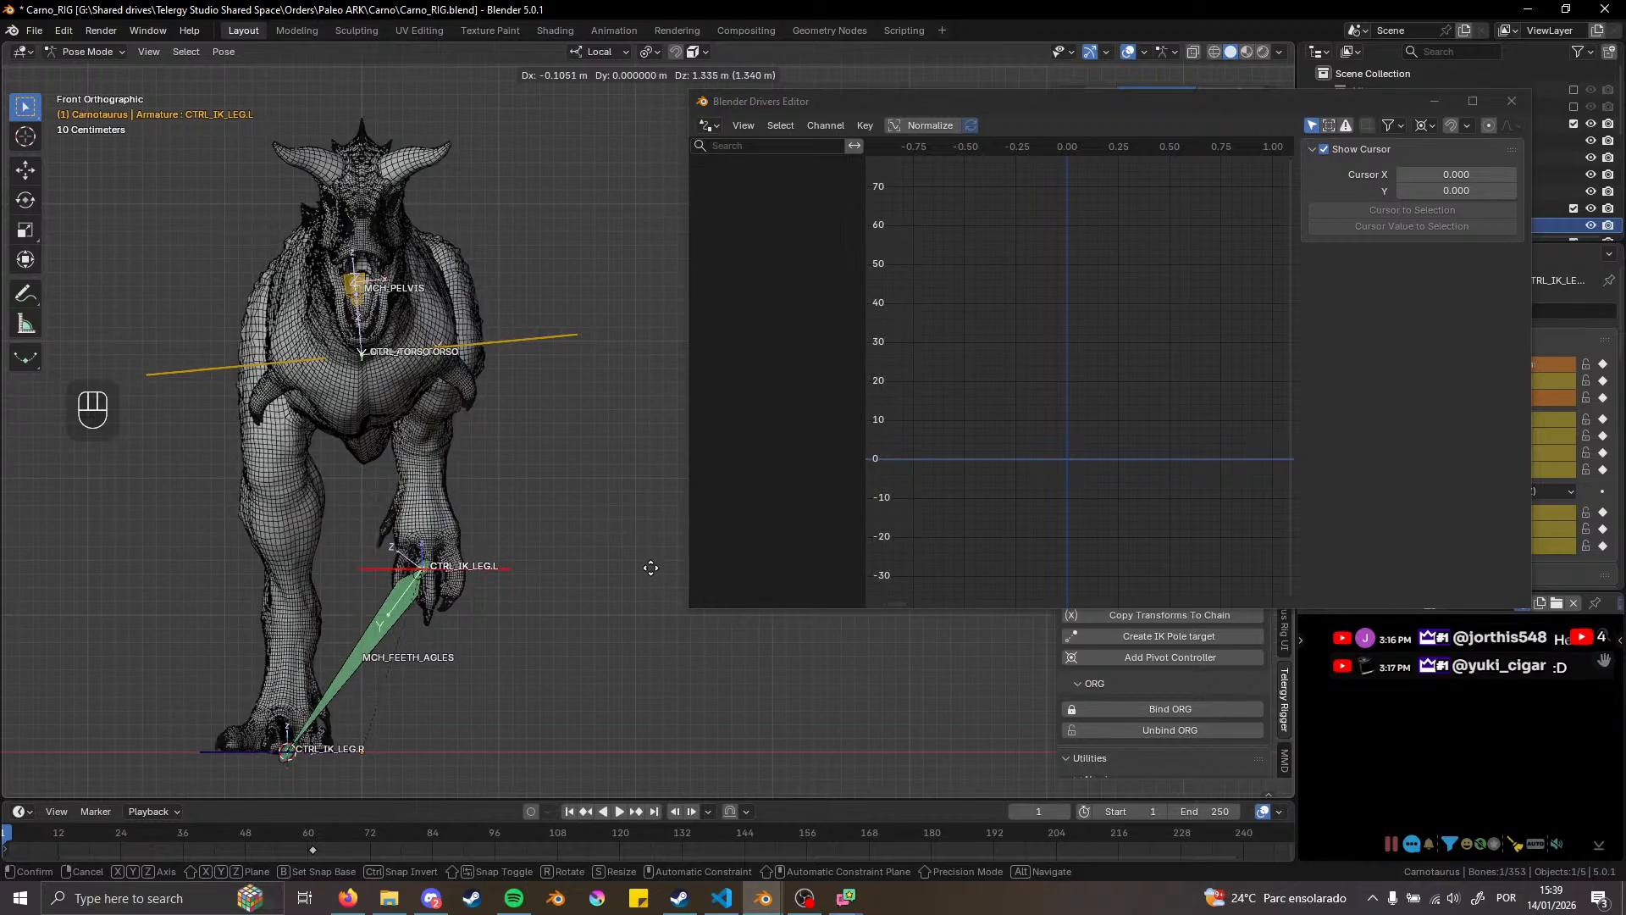
left_click(625, 566)
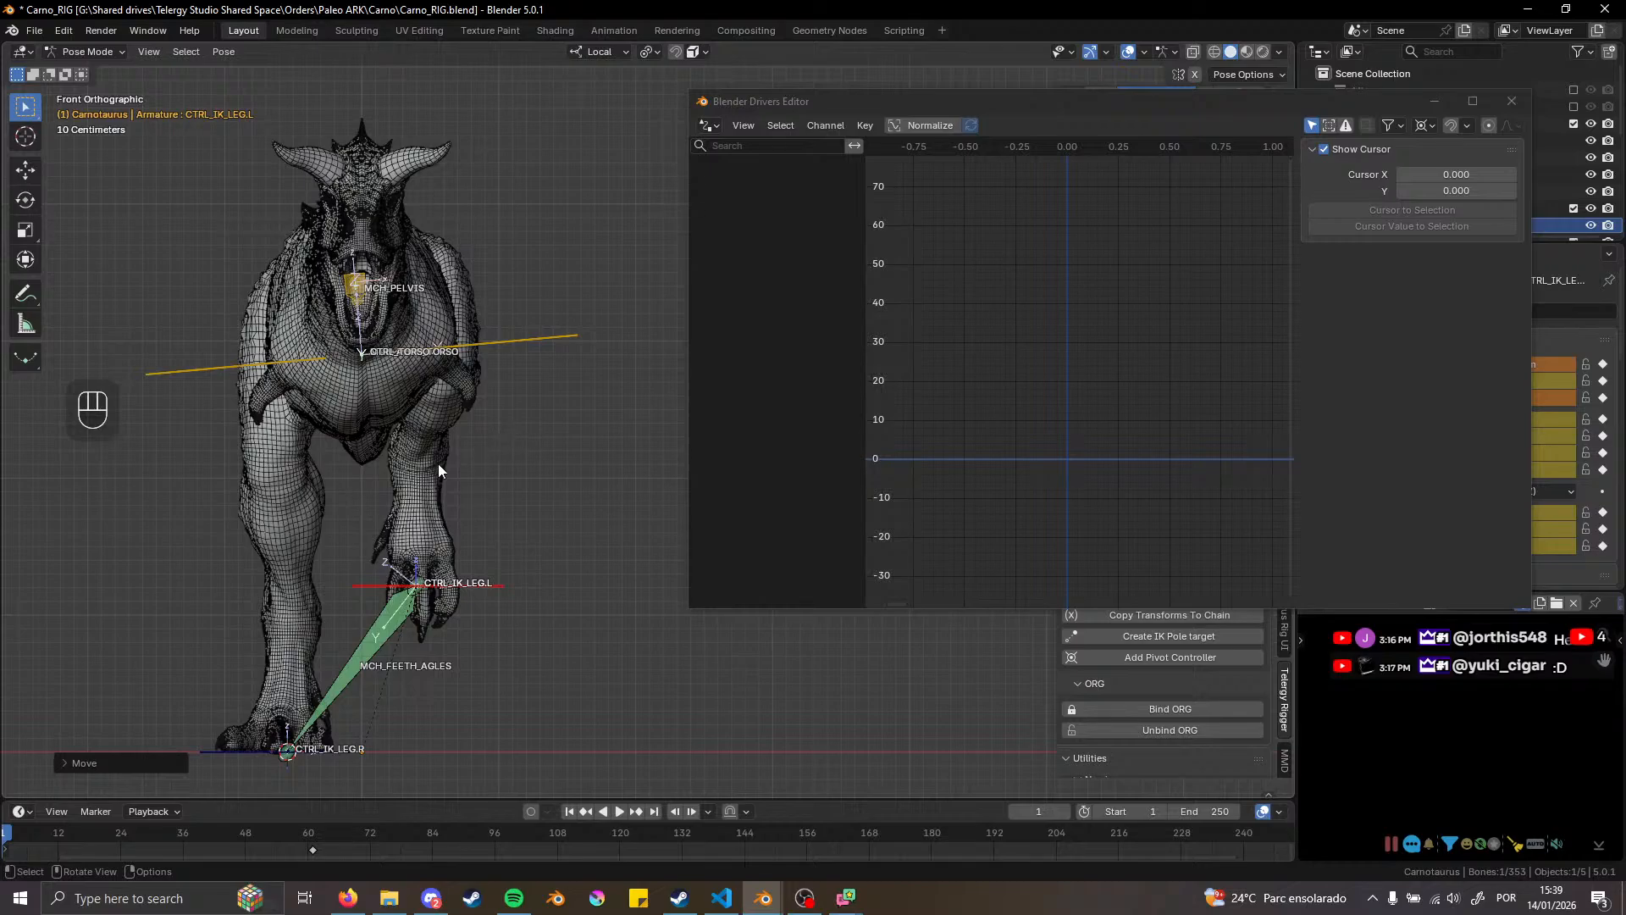
Examine the torso tilt and the MCH_AUTO_TORSO Y rotation driver with the left foot raised
left_click(522, 341)
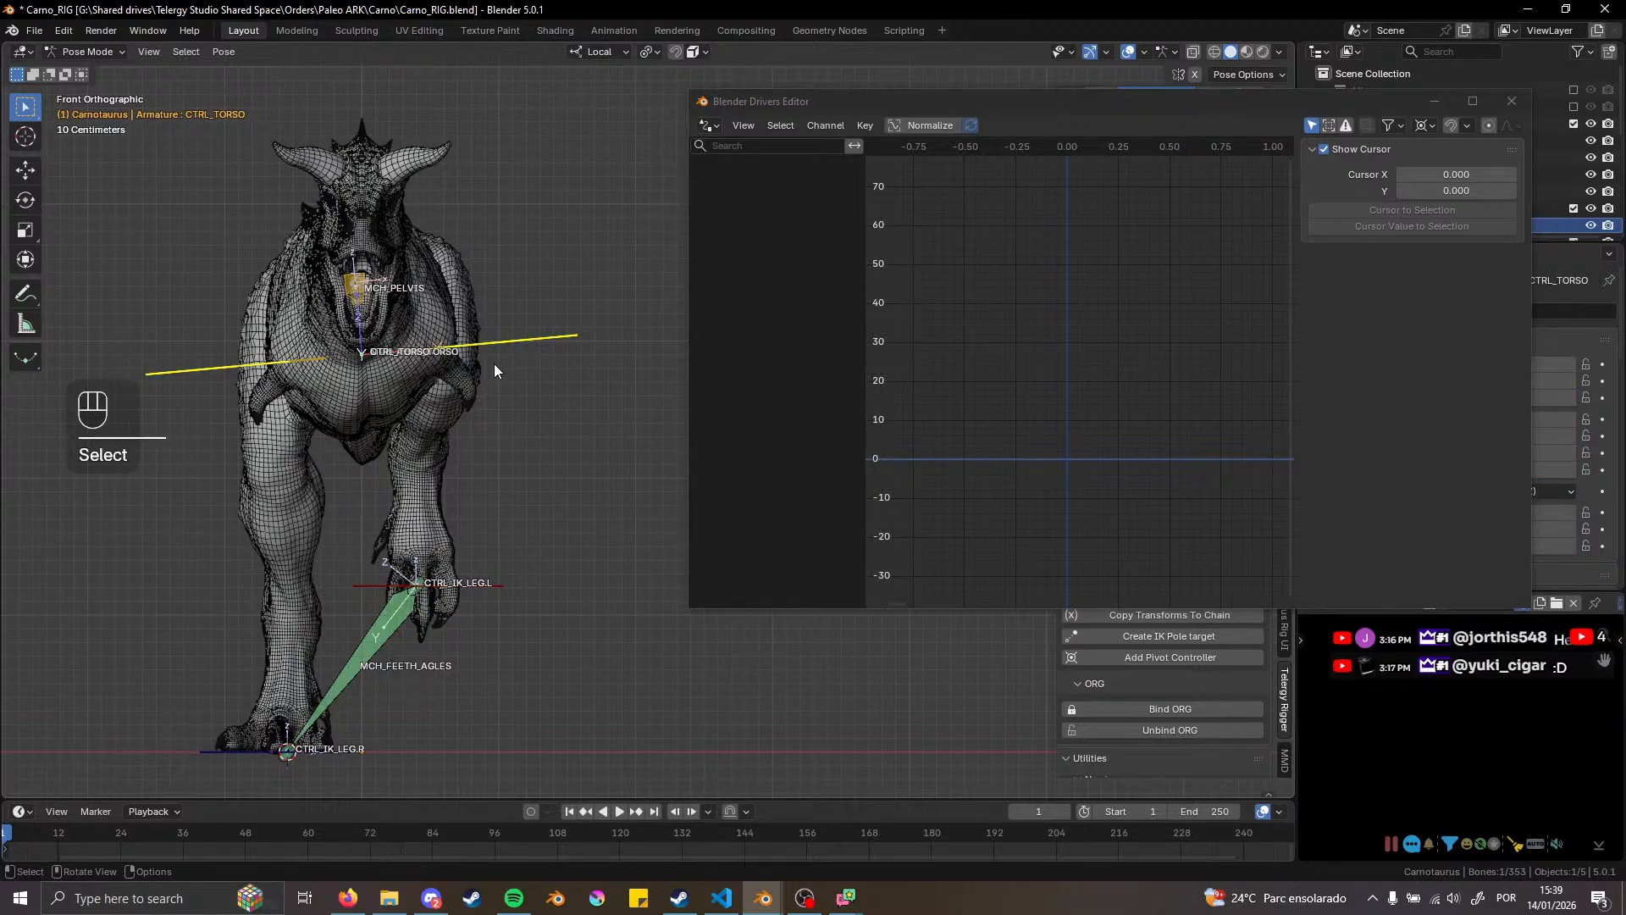
middle_click_drag(521, 340, 429, 368)
left_click(283, 364)
middle_click_drag(283, 364, 369, 402)
scroll(465, 446, "down", 2)
middle_click_drag(464, 445, 447, 323, "shift")
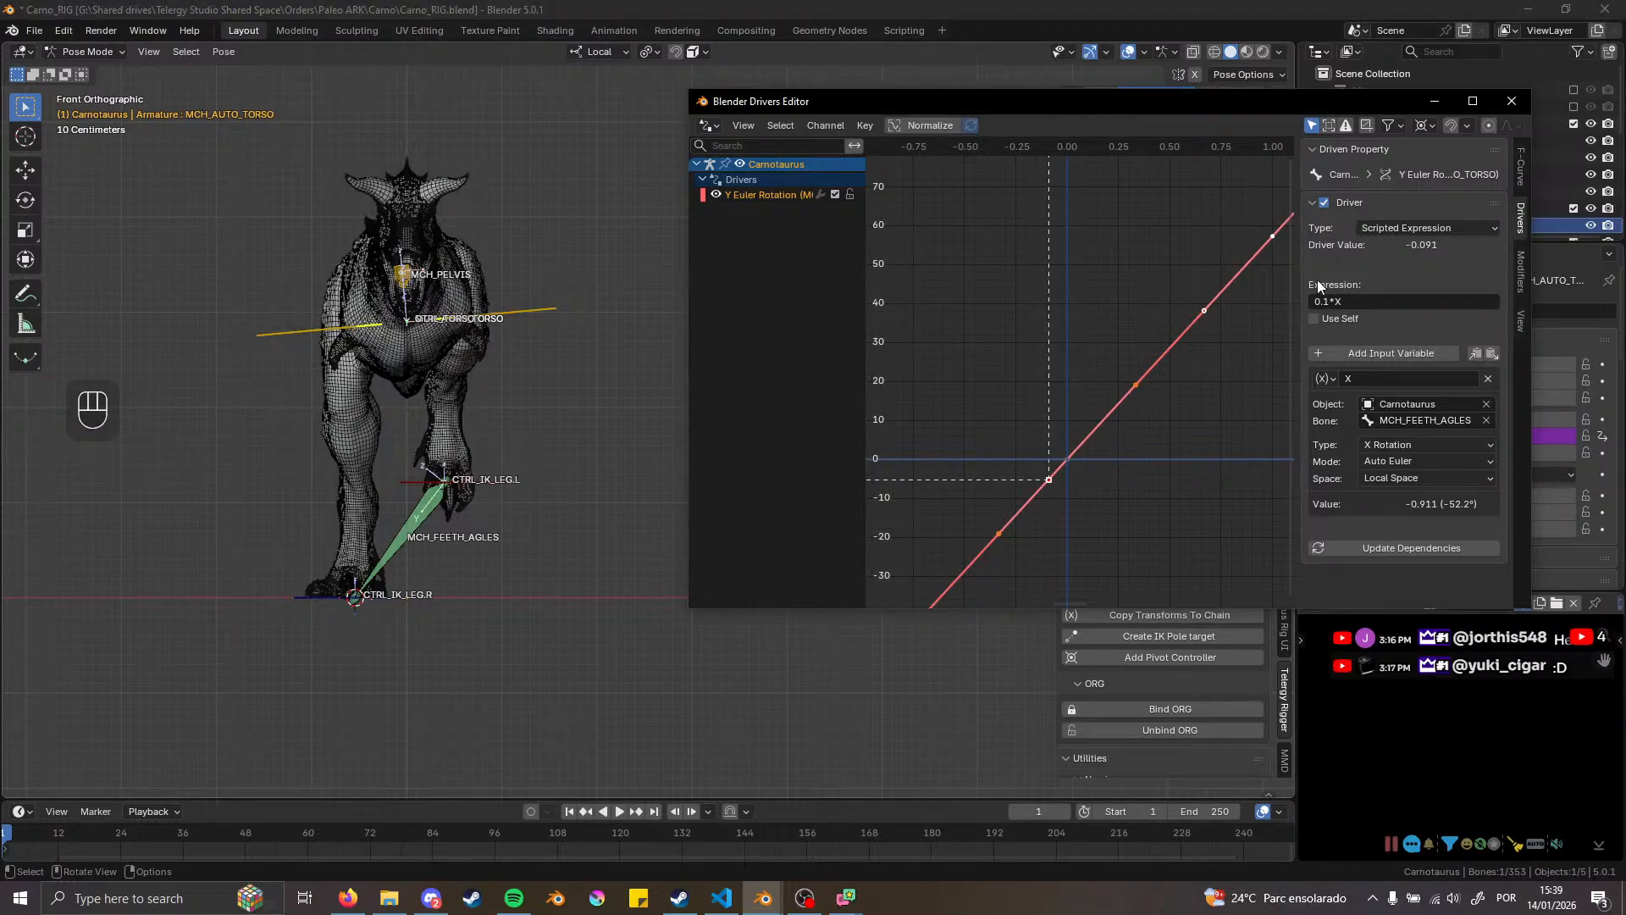
middle_click_drag(443, 319, 410, 380)
middle_click_drag(498, 496, 426, 408, "shift")
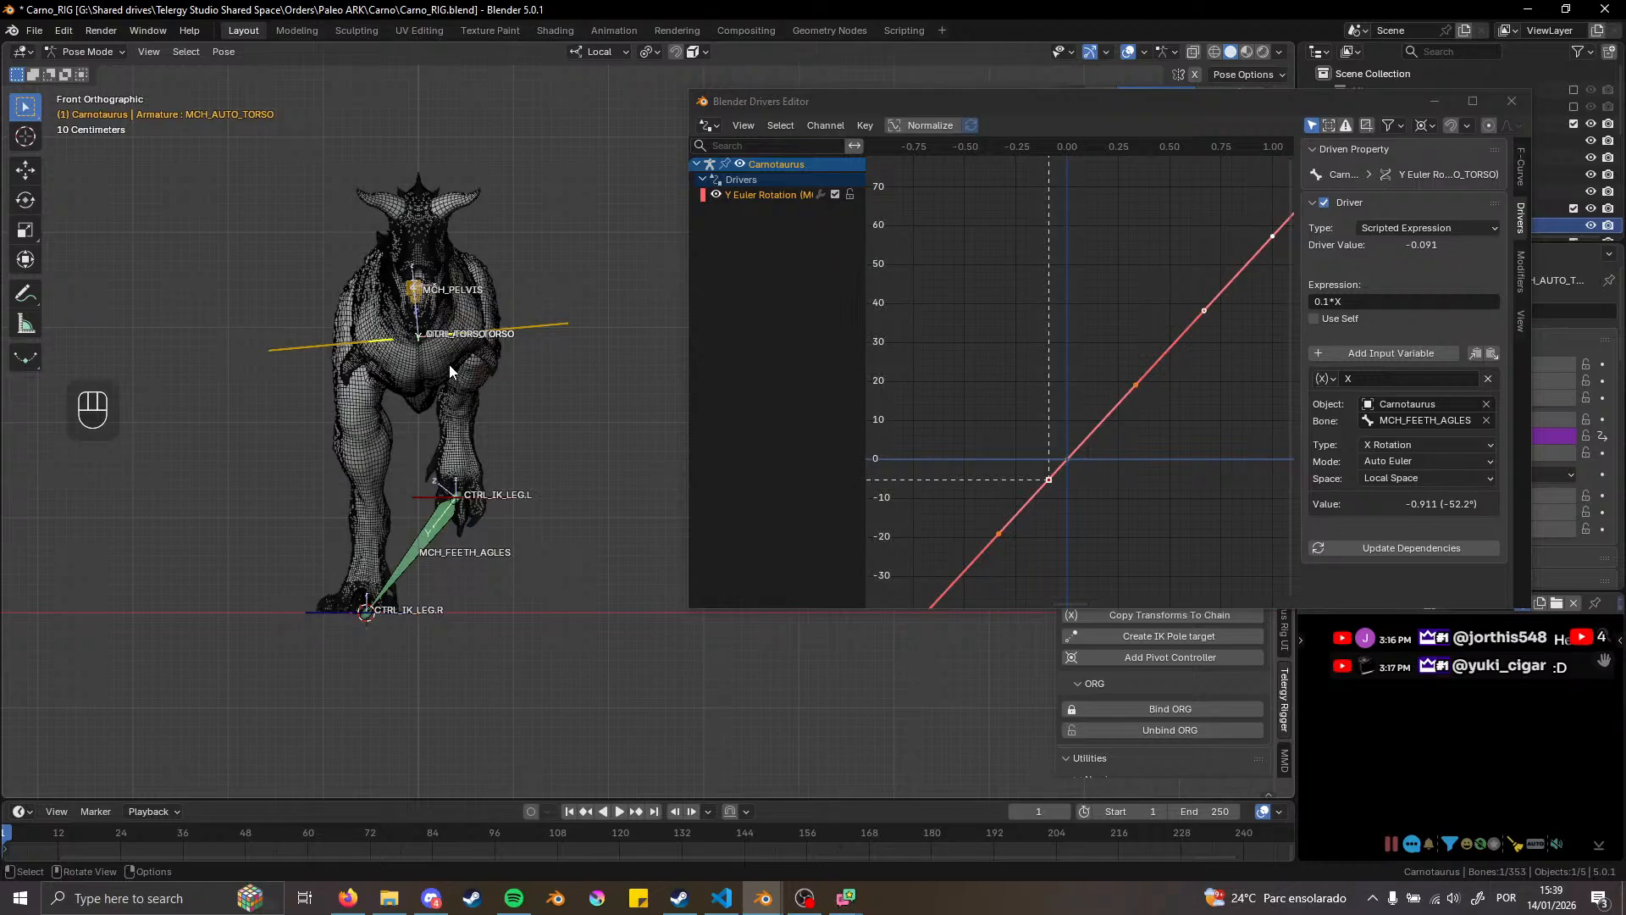
middle_click_drag(450, 410, 440, 427, "shift")
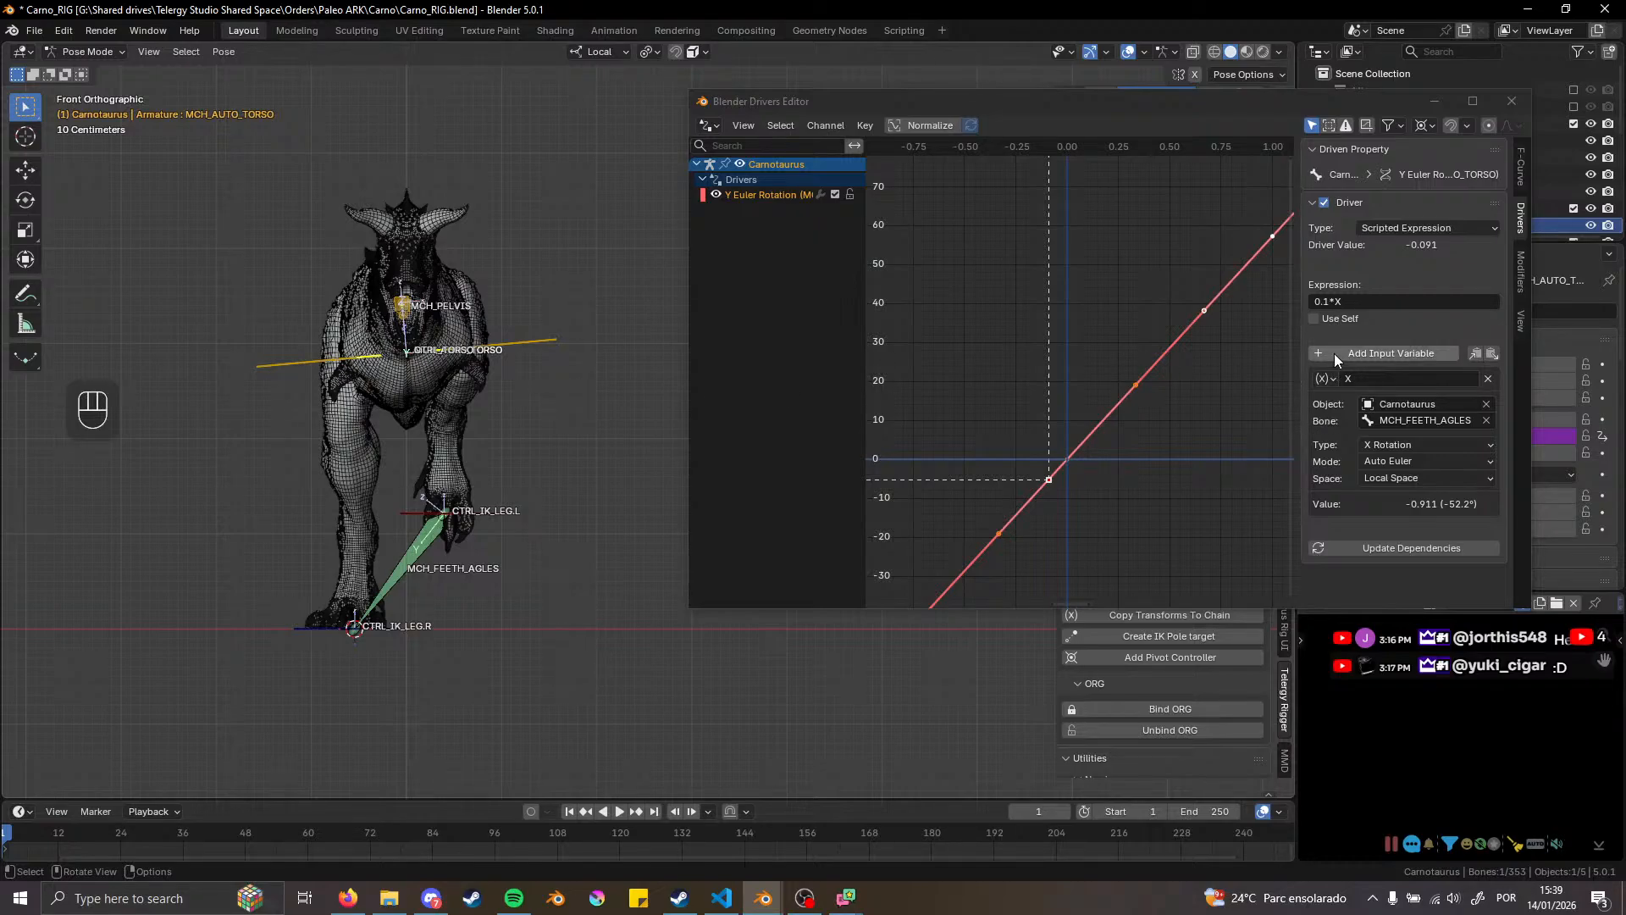
key("shift")
middle_click_drag(405, 372, 390, 371, "shift")
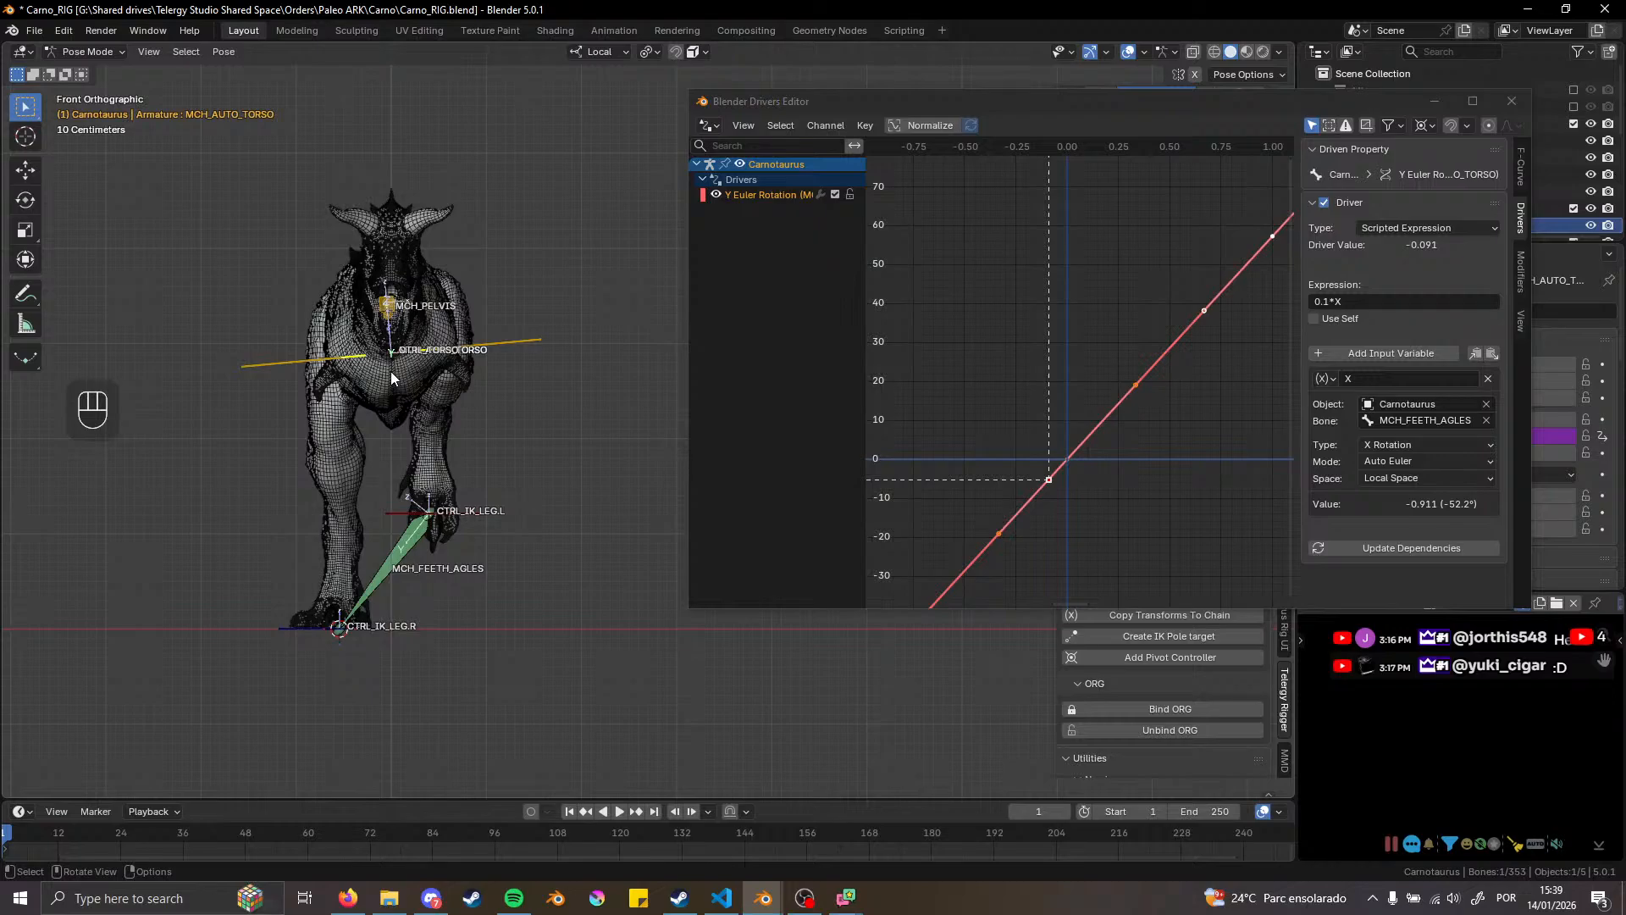
Close the Drivers Editor and open the options for the MCH_AUTO_TORSO Y rotation driver
left_click(1512, 101)
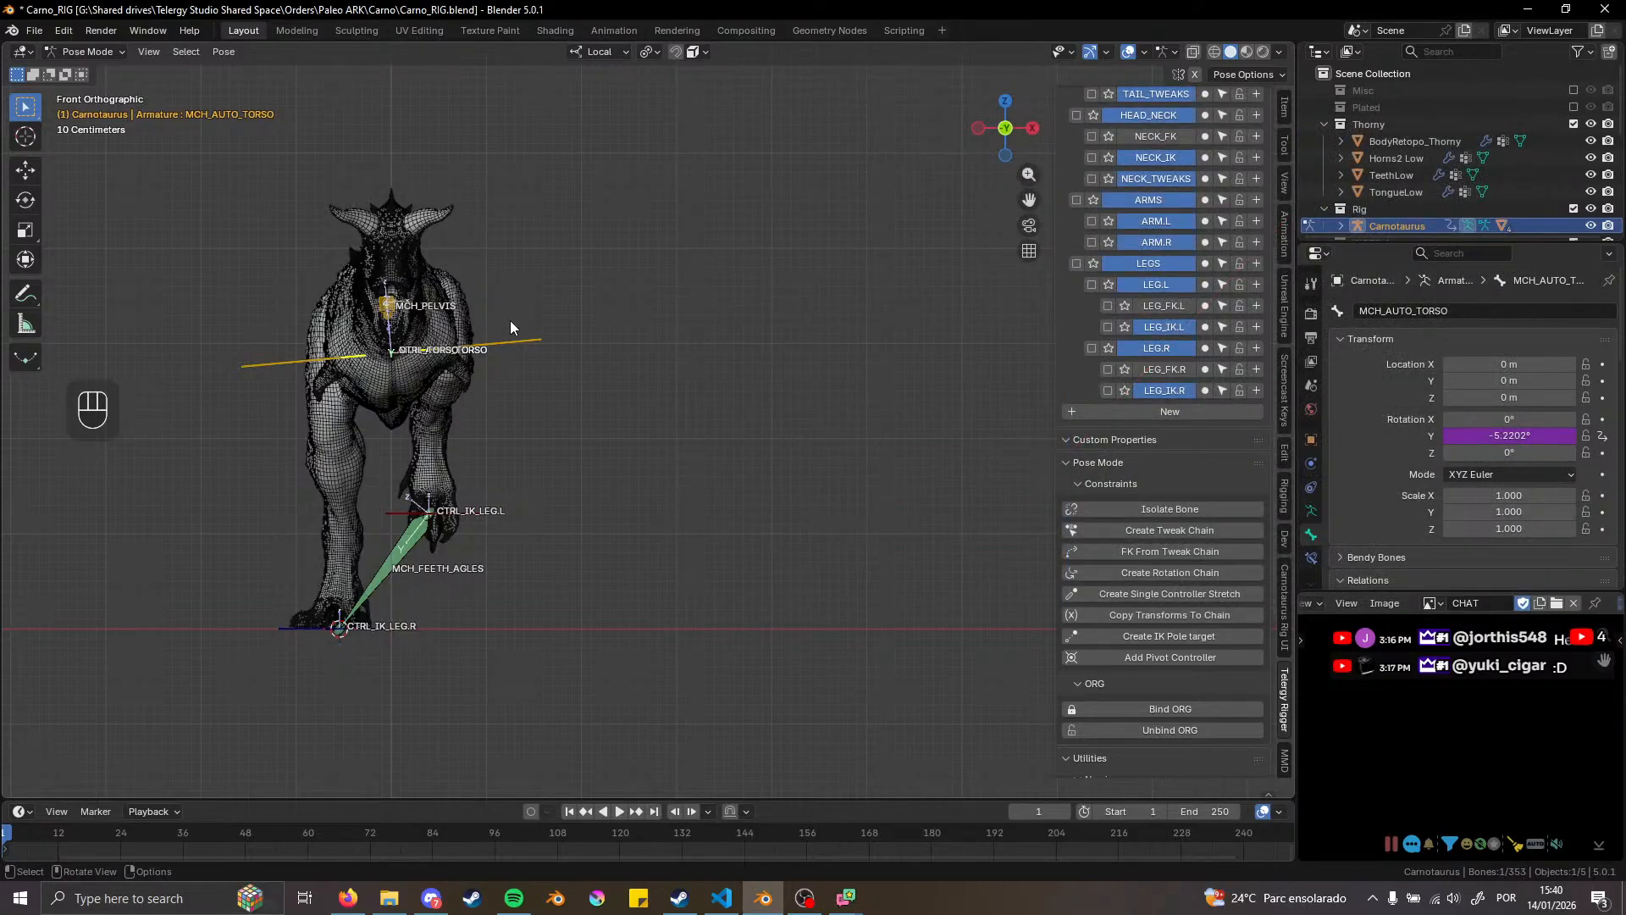
right_click(1503, 365)
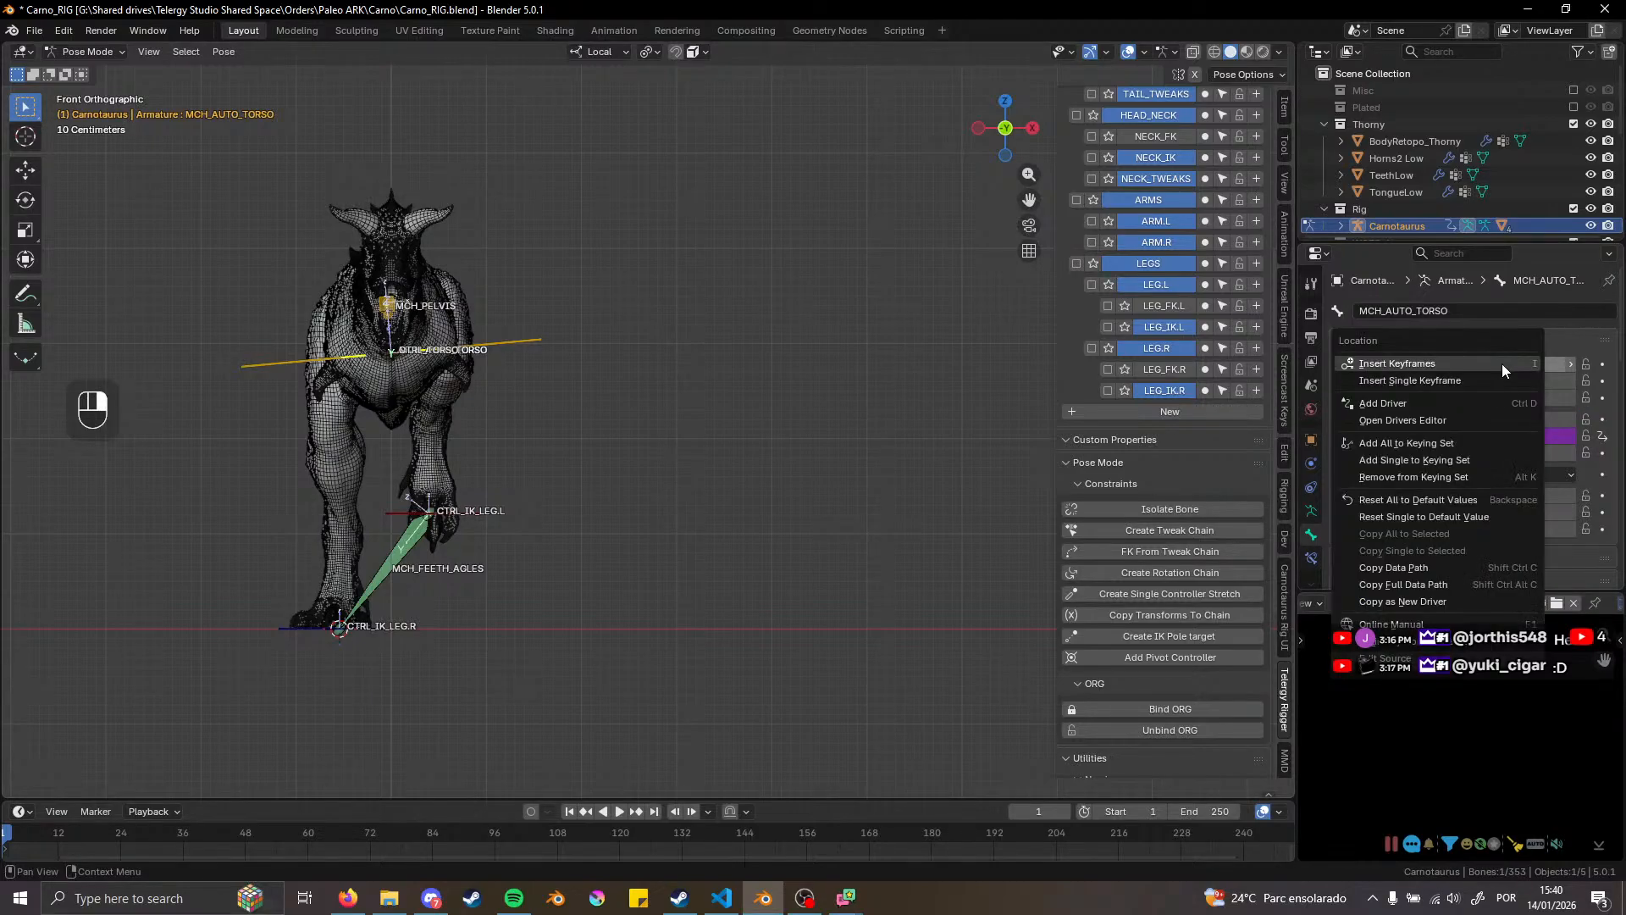
right_click(1511, 435)
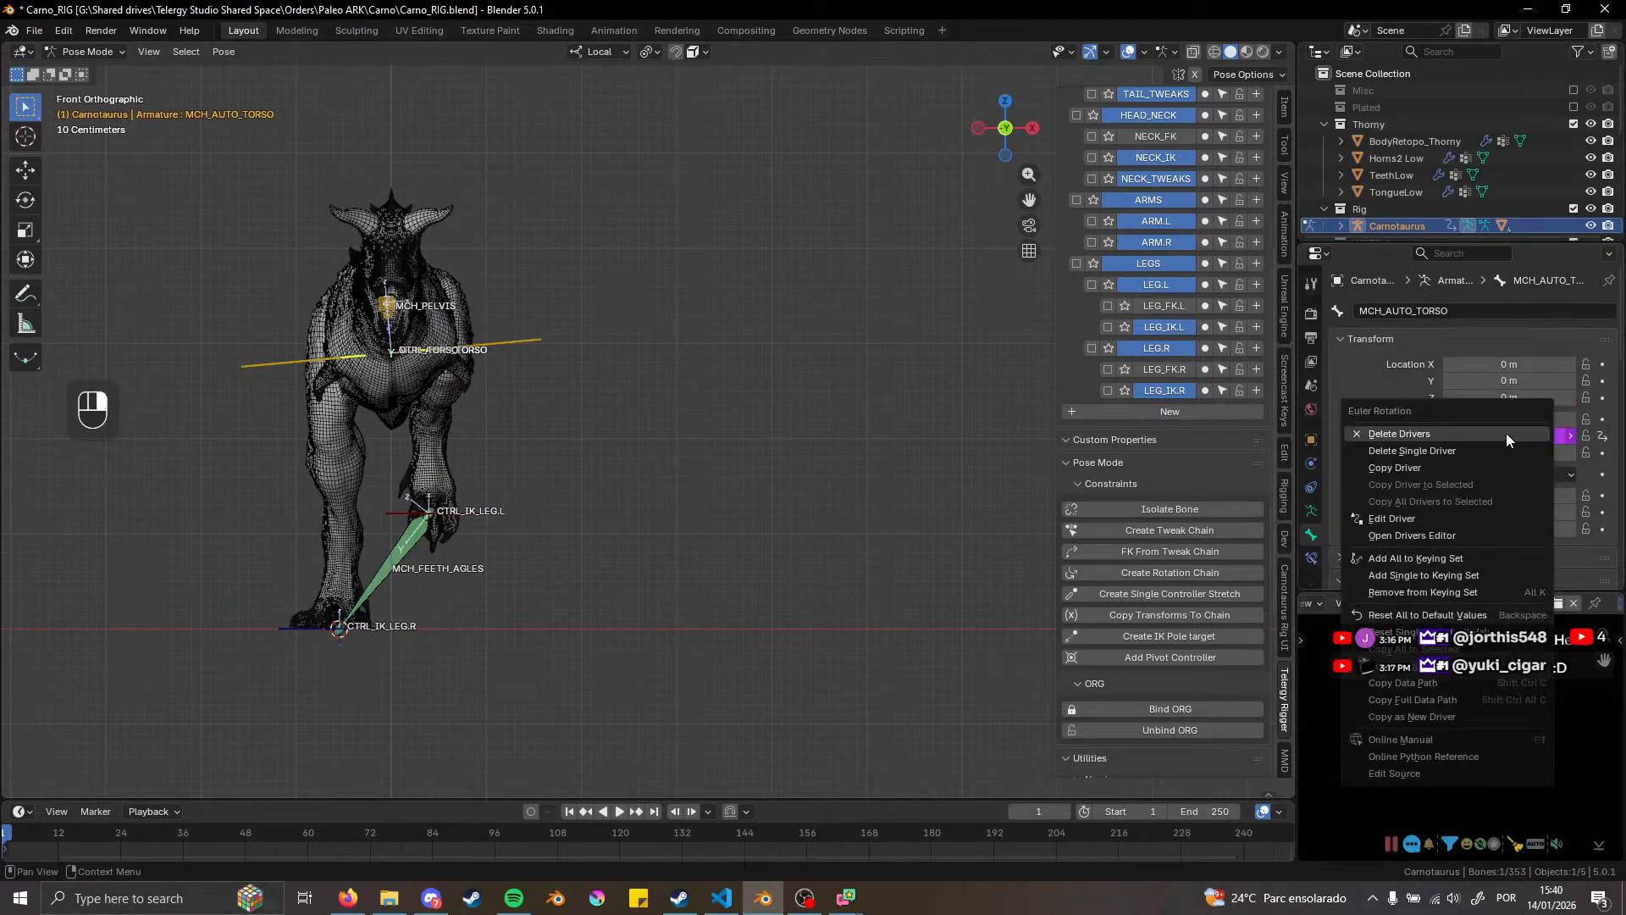
Copy the Y rotation driver of MCH_AUTO_TORSO and paste it onto the bone's X location
left_click(1425, 473)
right_click(1501, 365)
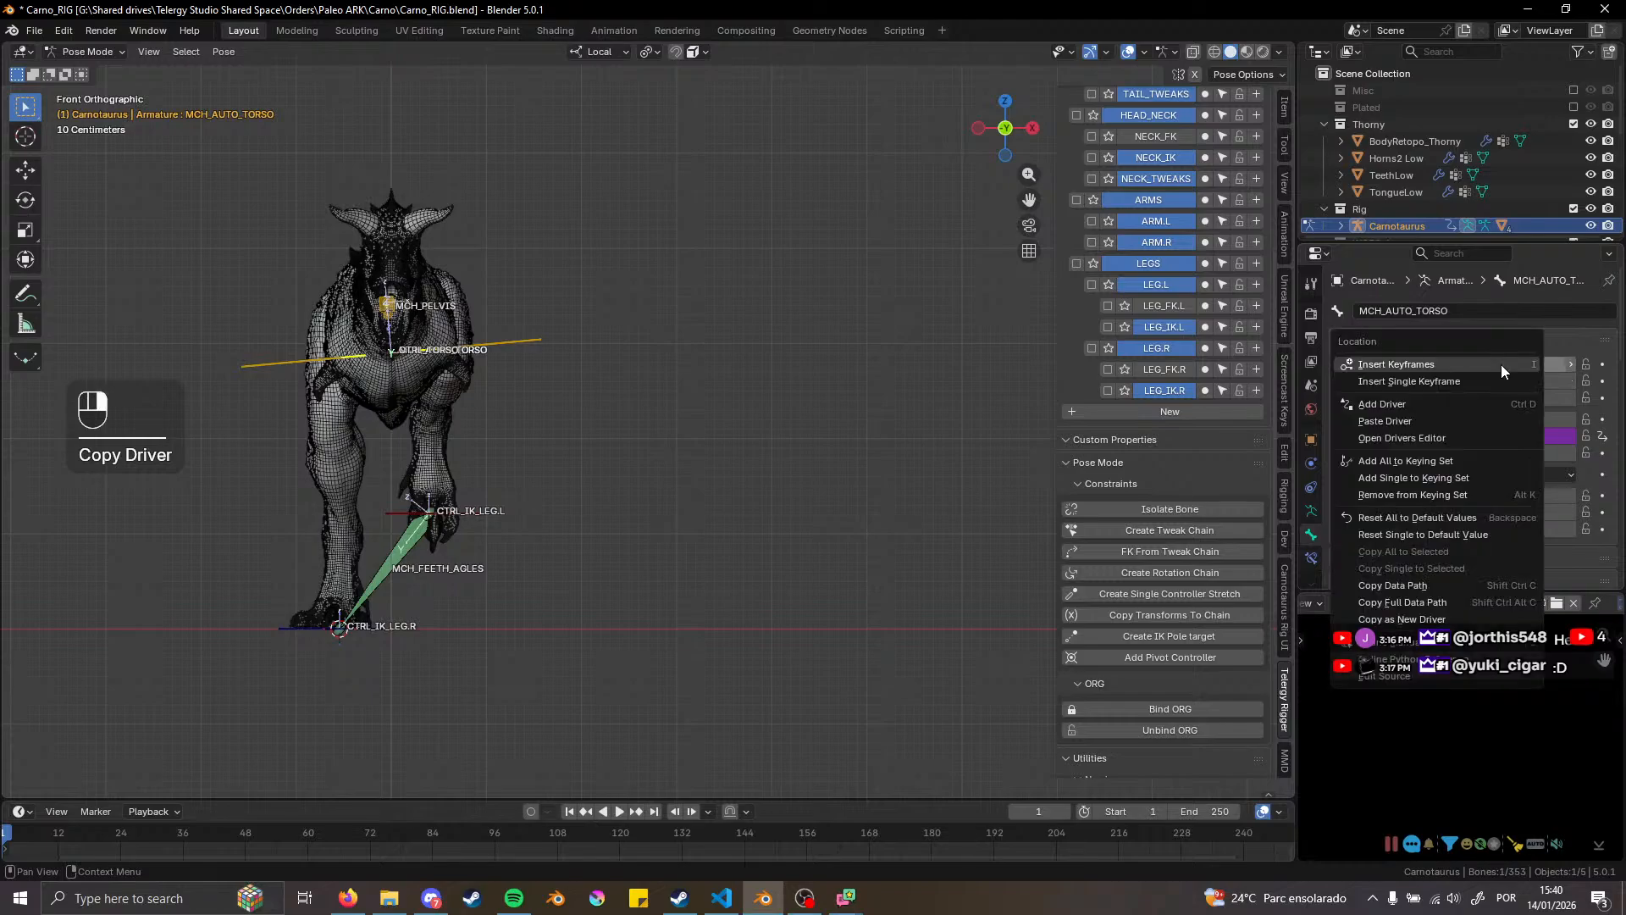
left_click(1400, 420)
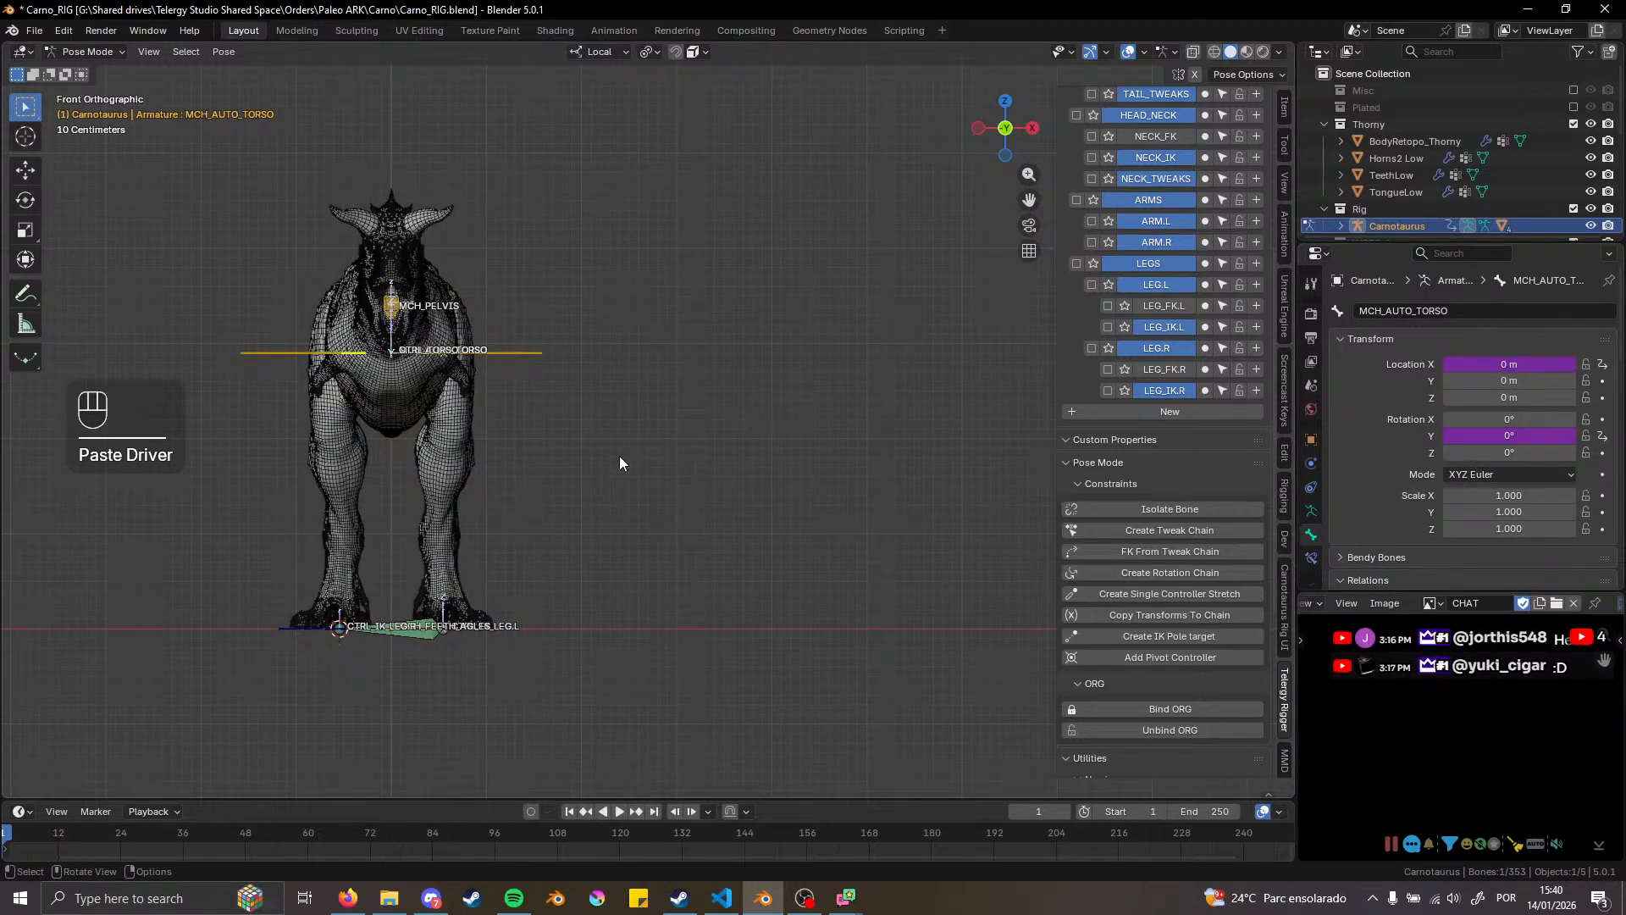
mouse_move(1510, 364)
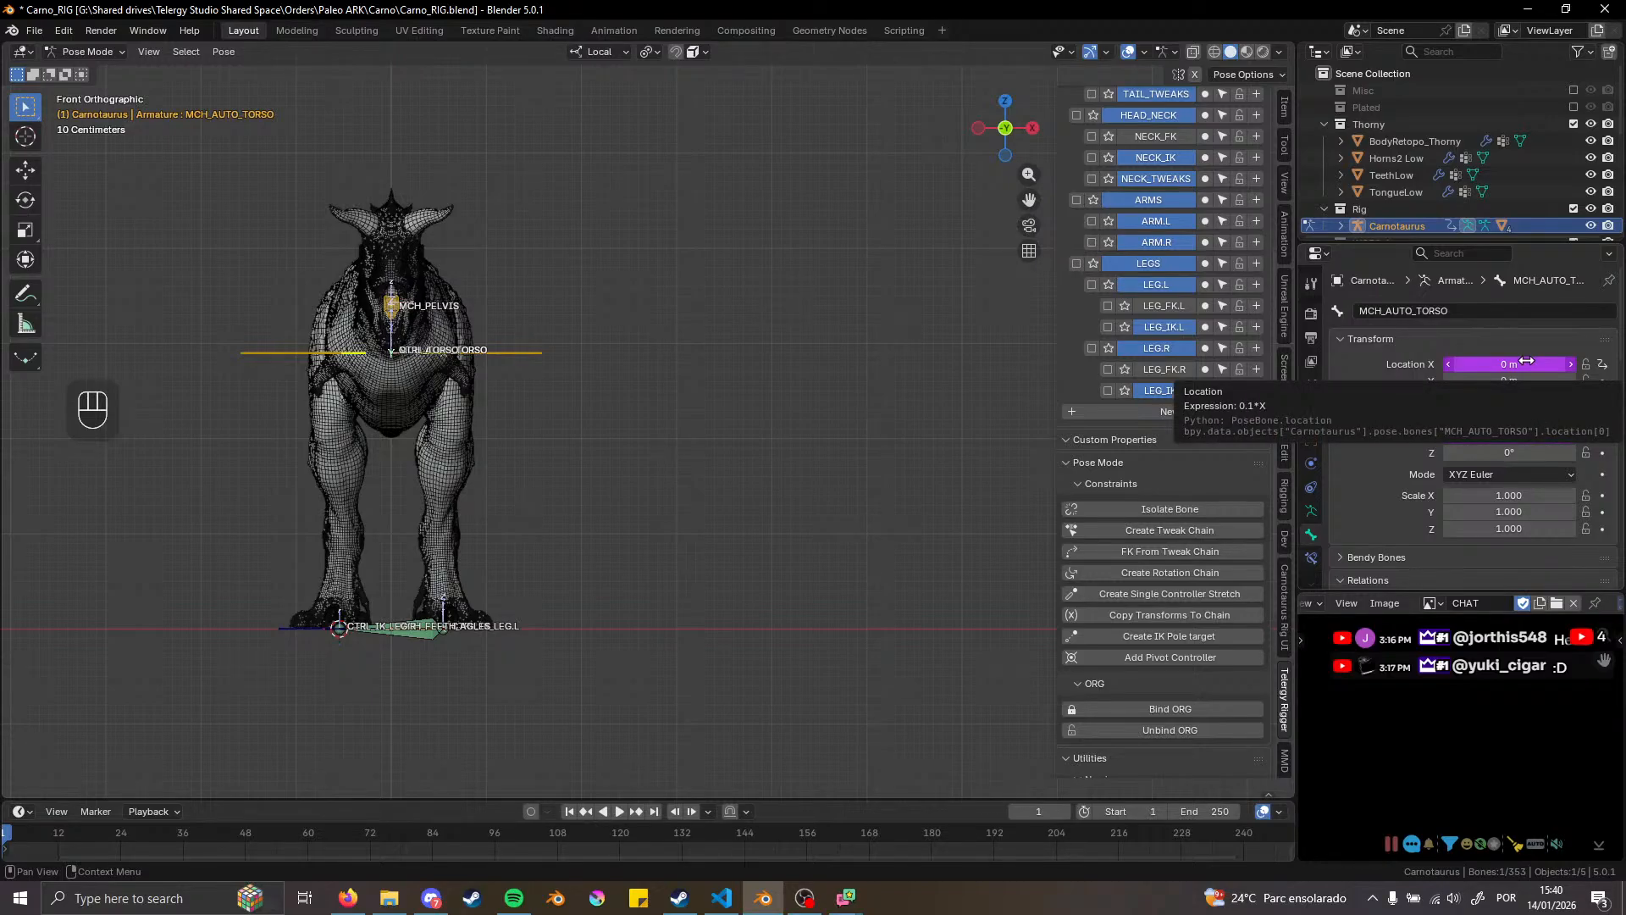
Unlink the CT_TOES_CURL action in the Animation workspace, then return to pose mode in the Layout workspace
left_click(613, 33)
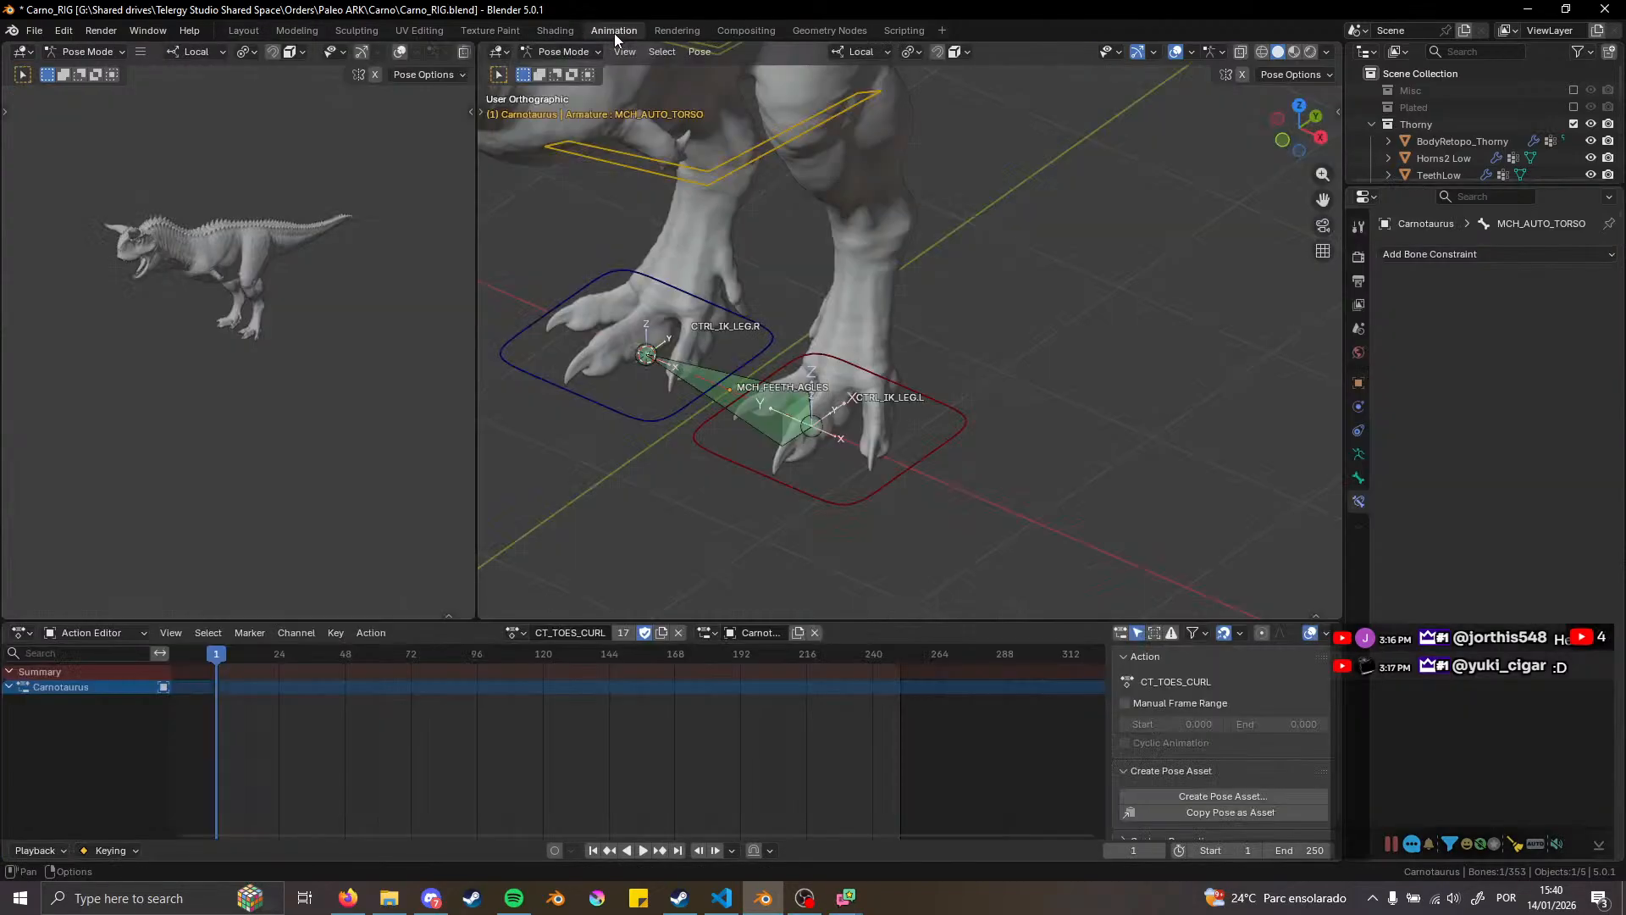
left_click(679, 632)
left_click(226, 34)
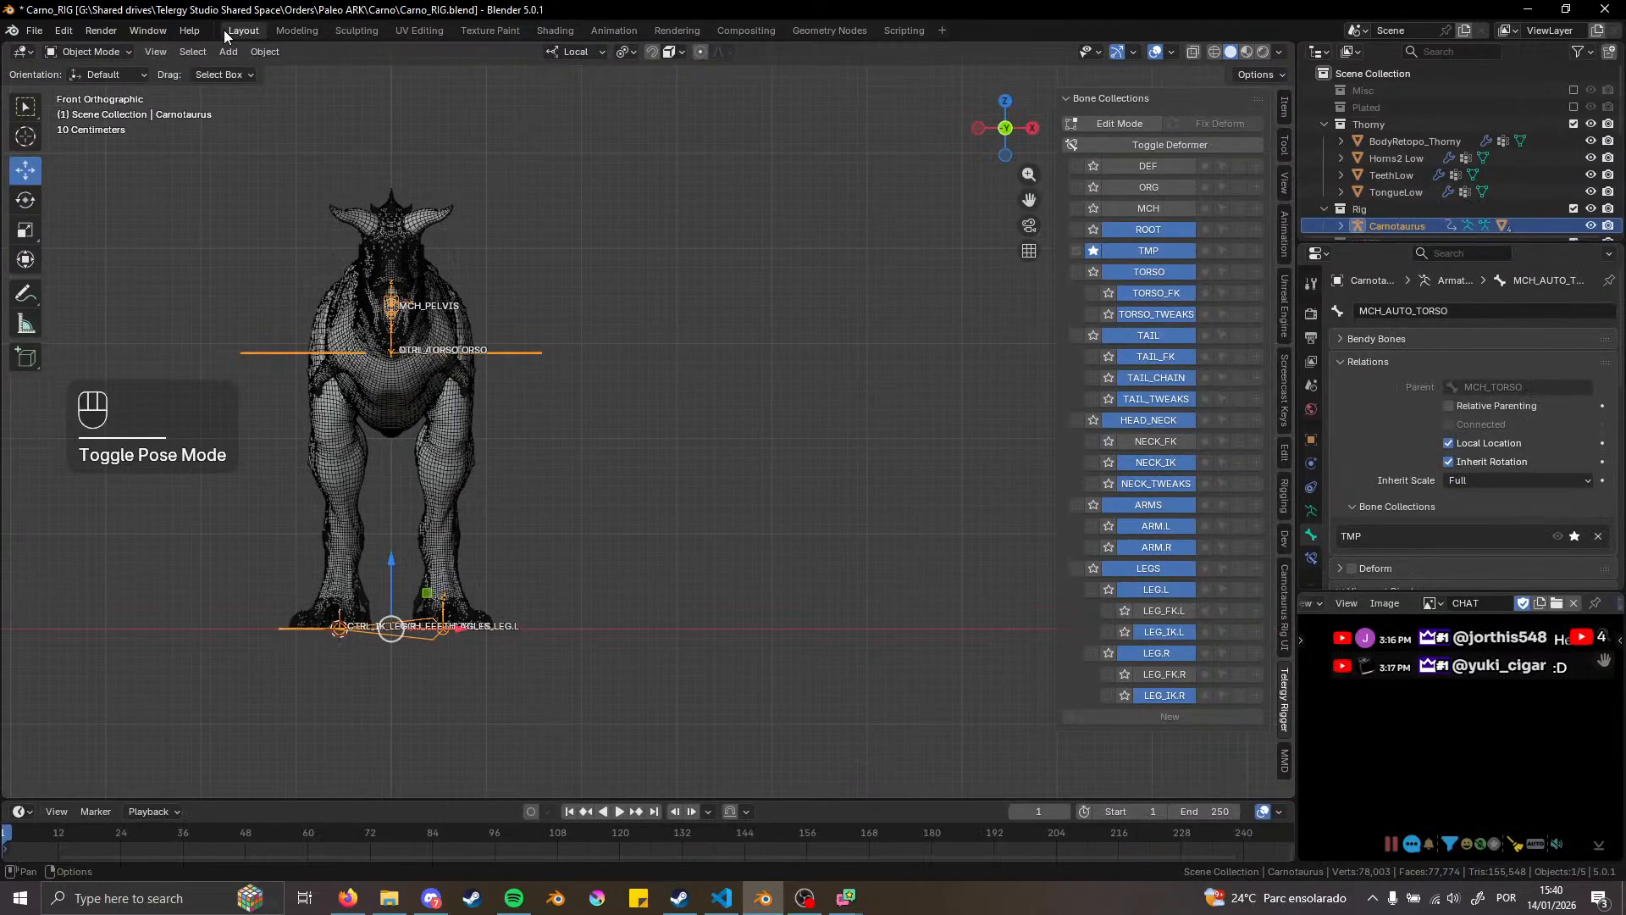
key("Tab")
left_click(795, 486)
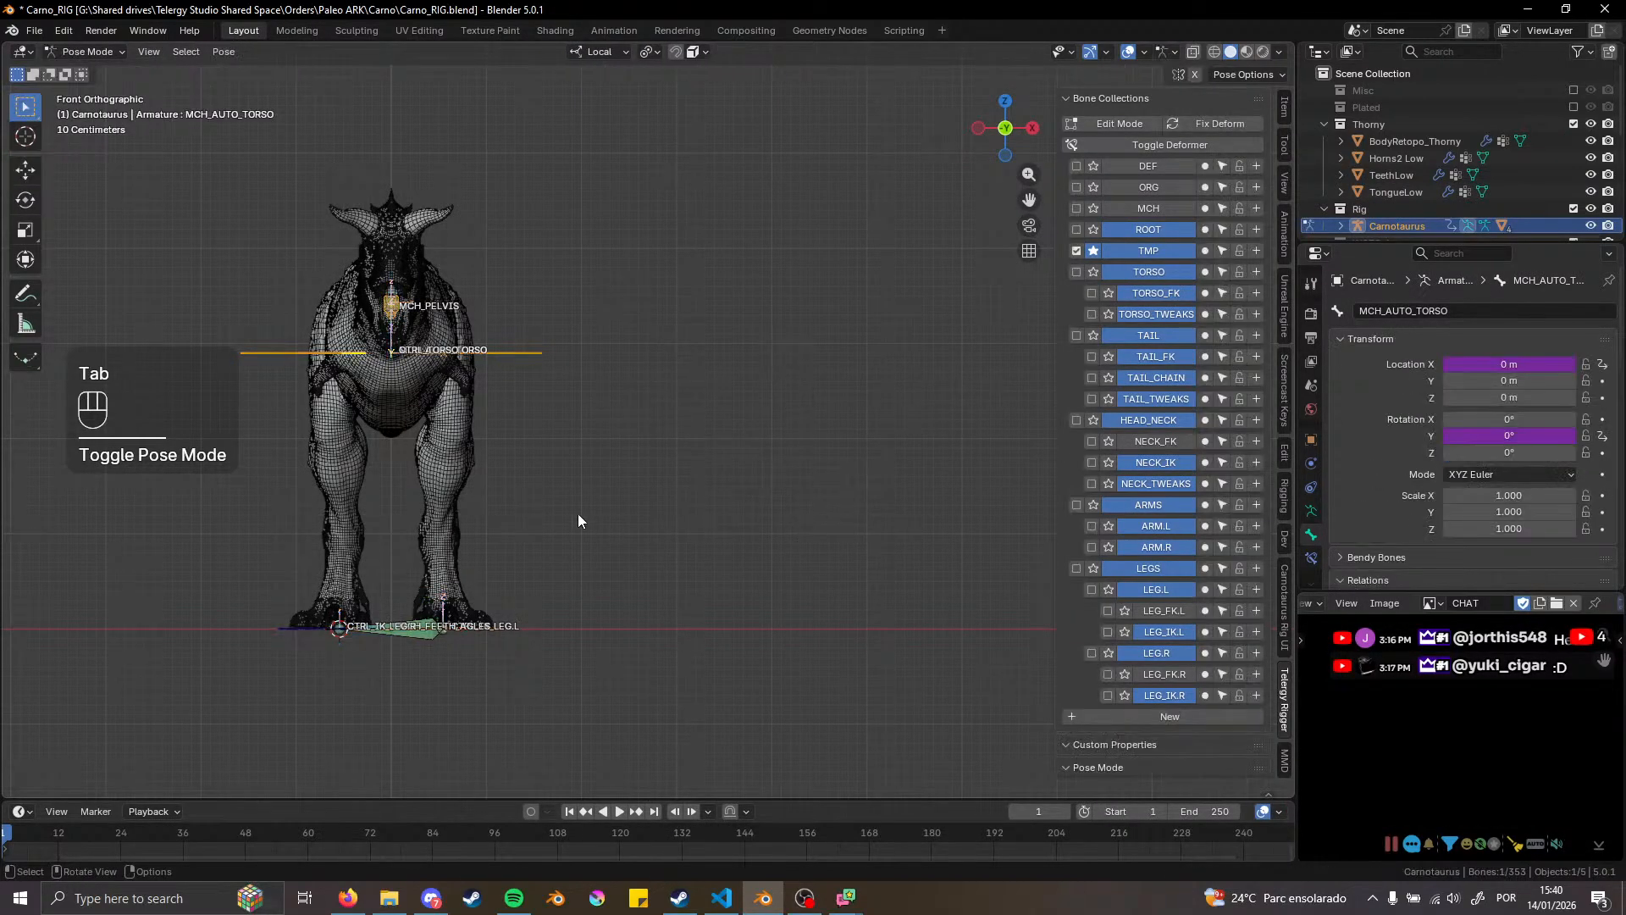
Raise the CTRL_IK_LEG.L bone 0.5 m along its local Z axis
middle_click_drag(492, 651, 521, 639)
scroll(488, 550, "up", 3)
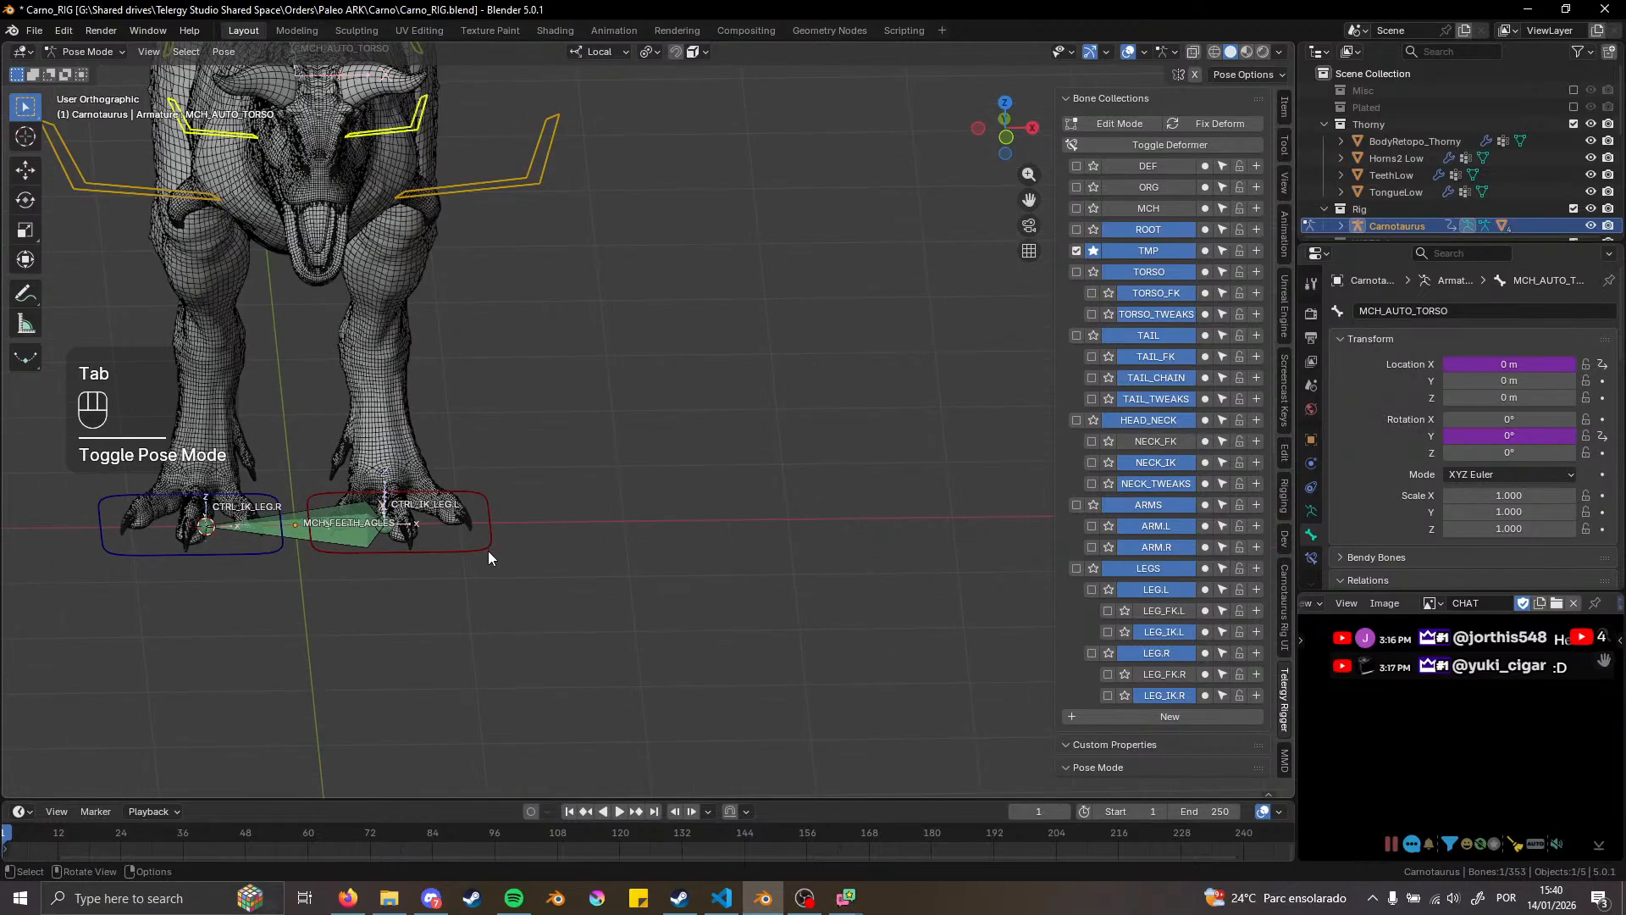
left_click(486, 545)
scroll(487, 546, "down", 3)
middle_click_drag(495, 541, 509, 509)
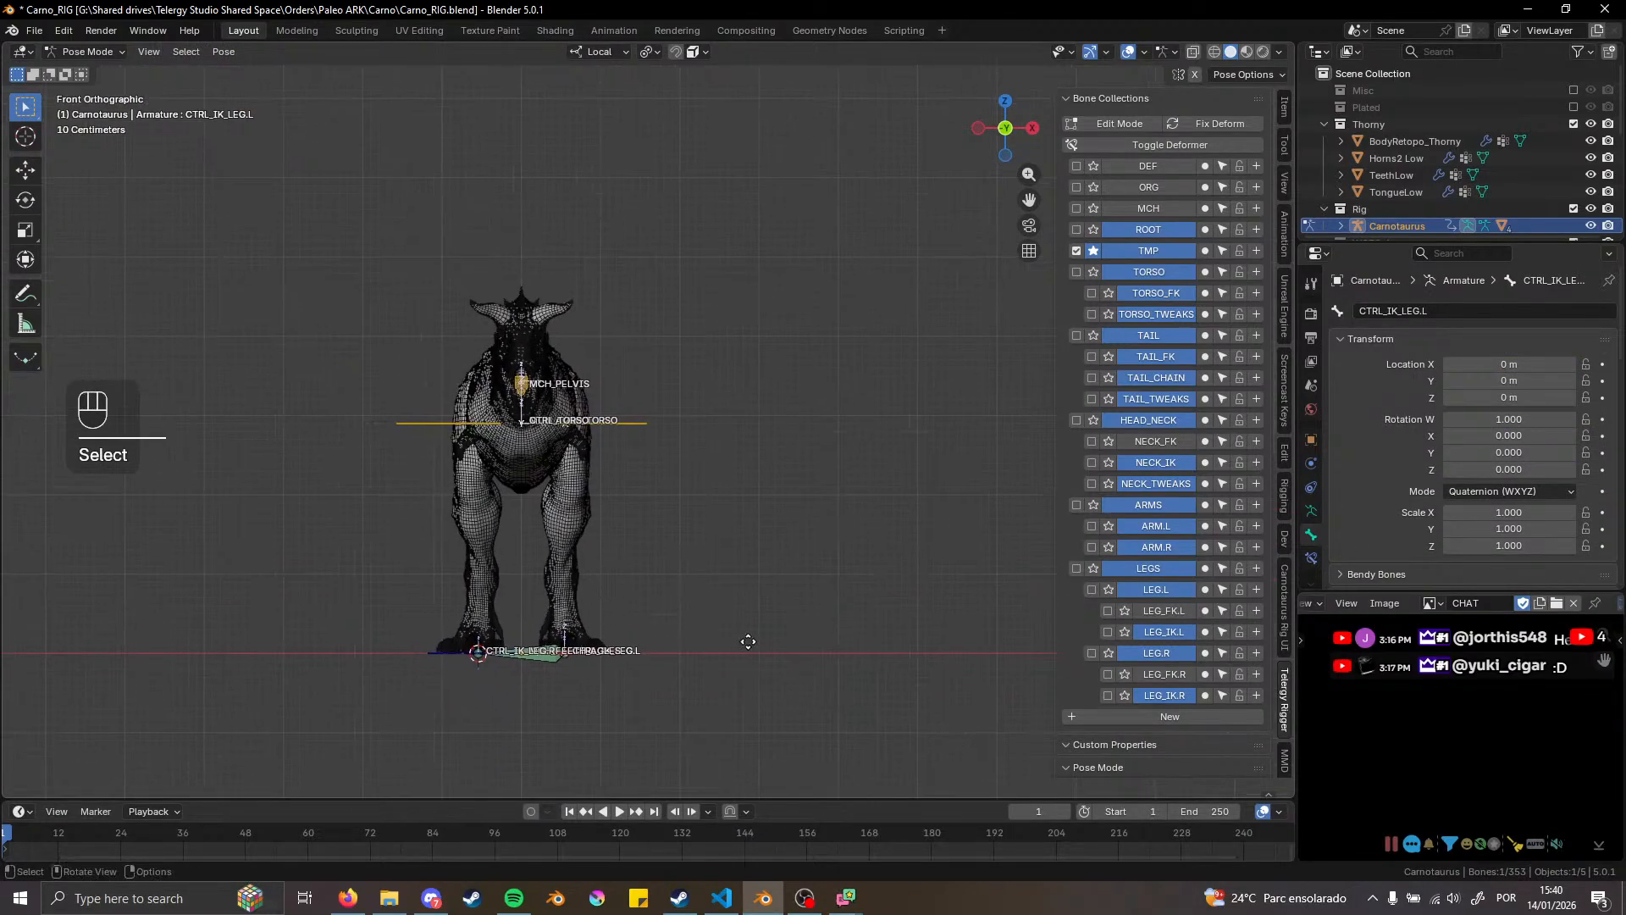
key("g")
key("z")
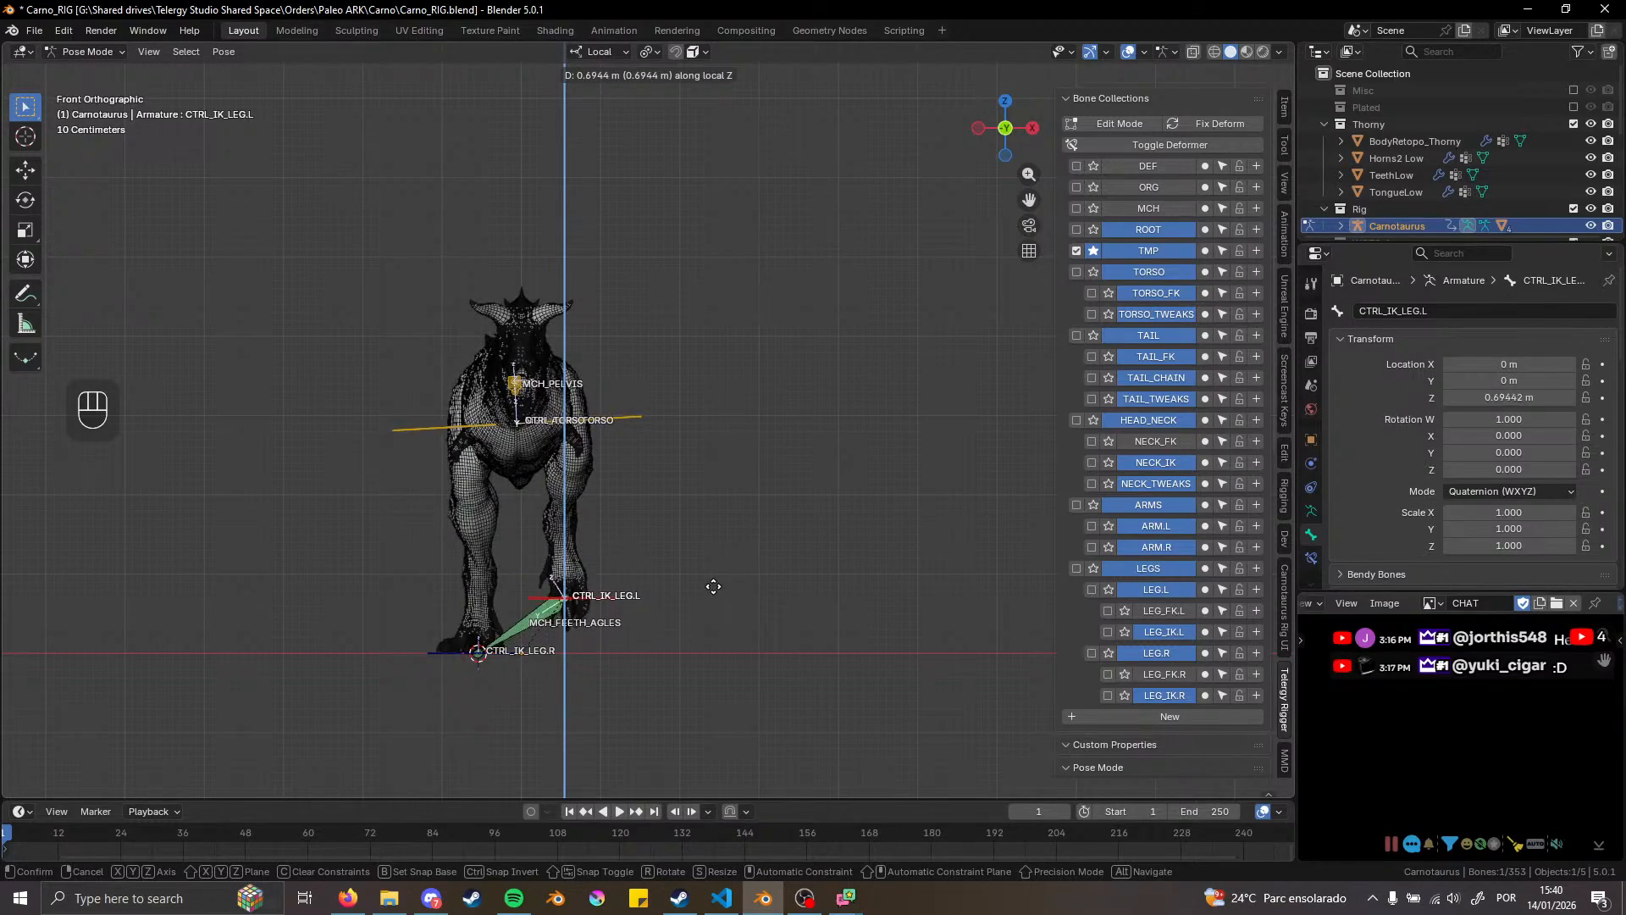
type(".5")
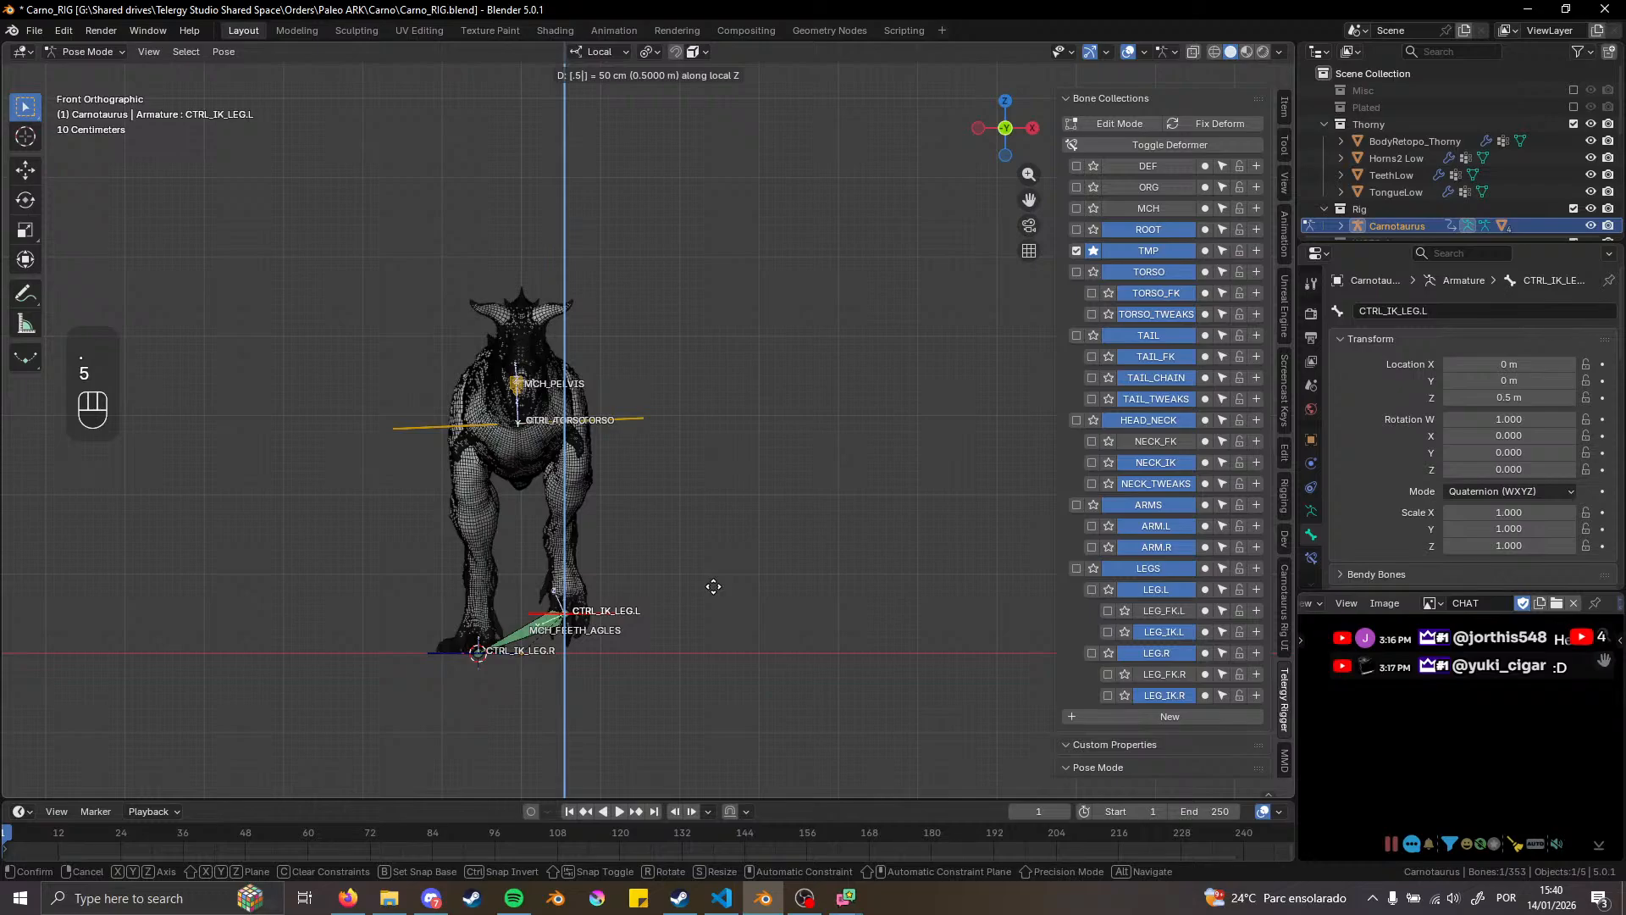
key("Return")
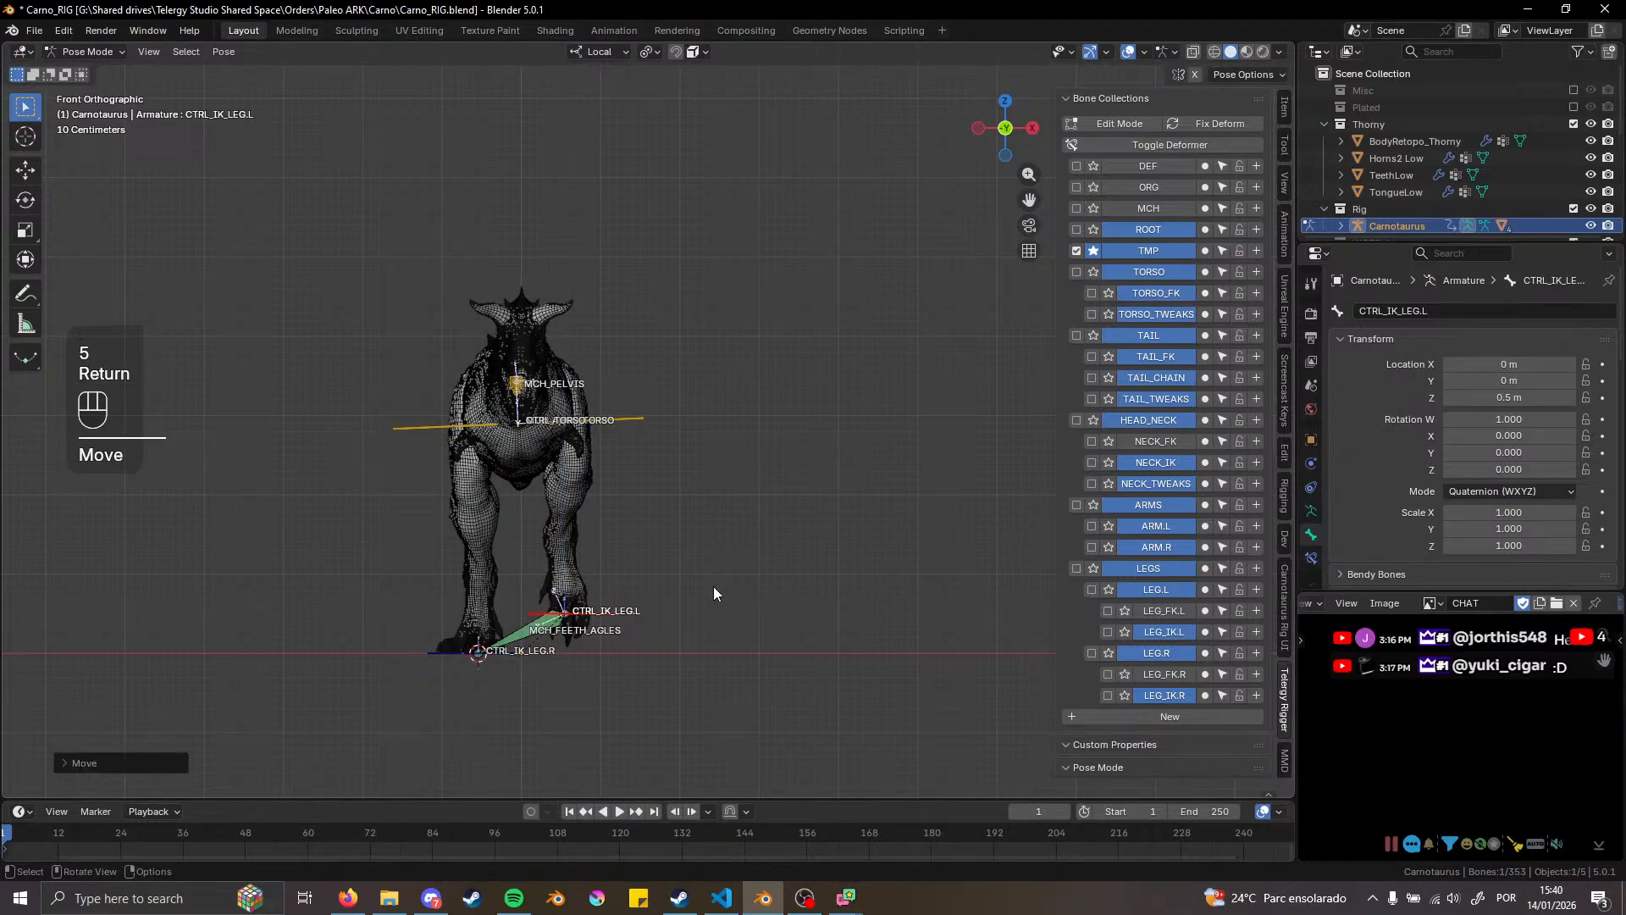
Select MCH_AUTO_TORSO and show its X location driver in the Drivers Editor
mouse_move(551, 564)
middle_mouse_down()
mouse_move(356, 542)
mouse_move(544, 562)
middle_mouse_up()
key("KP_1")
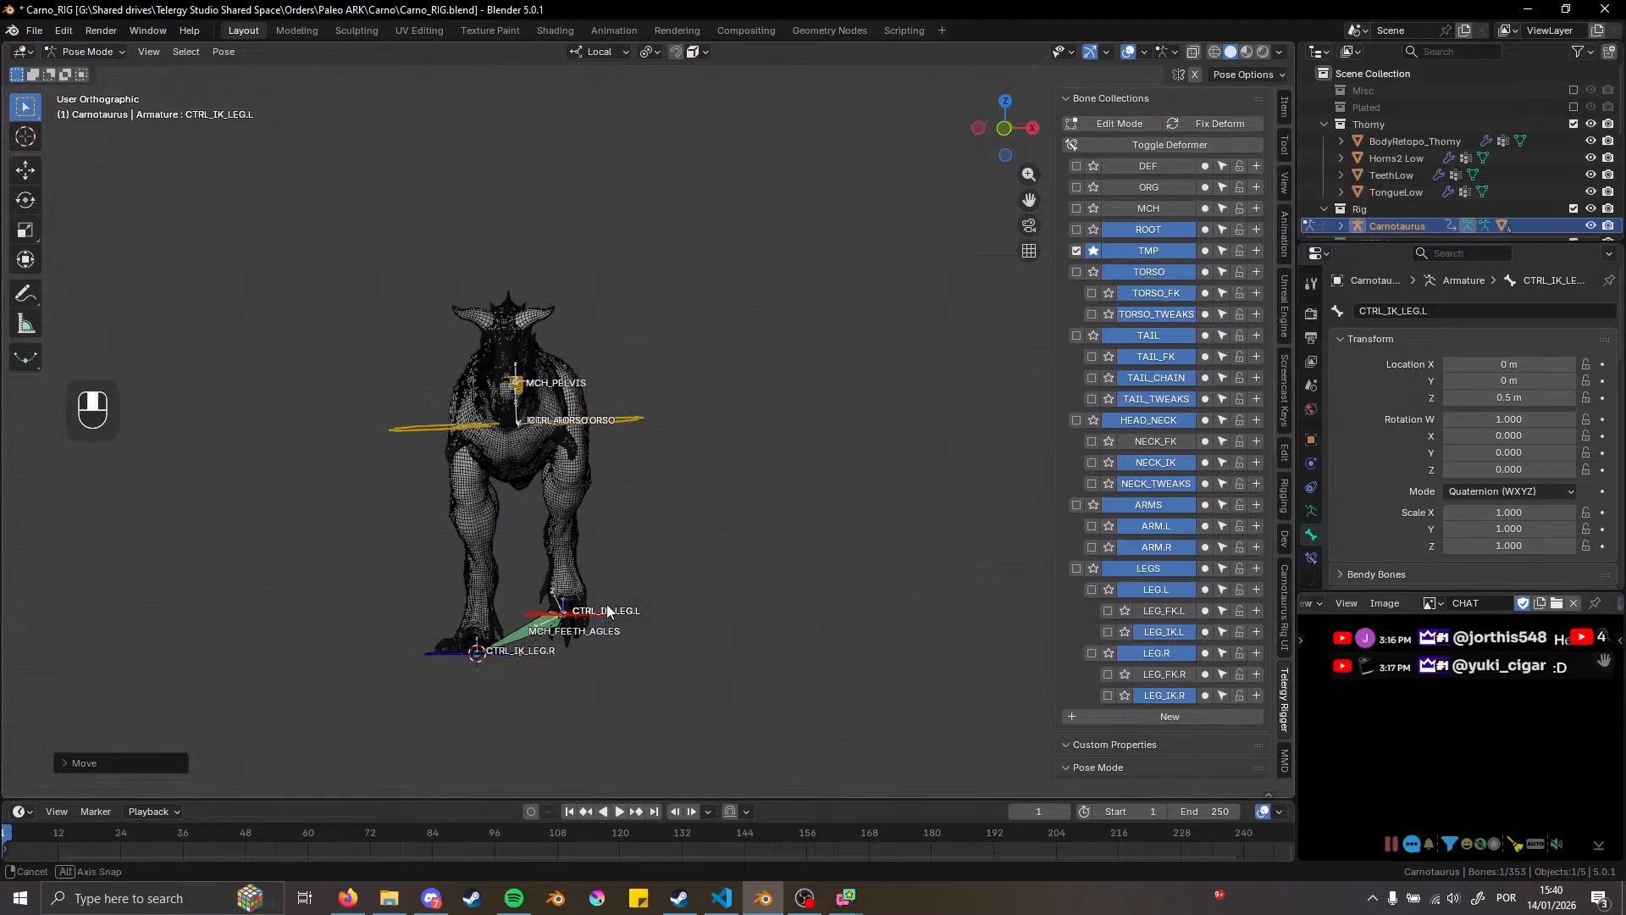
scroll(525, 606, "up", 3)
middle_click_drag(525, 606, 517, 552)
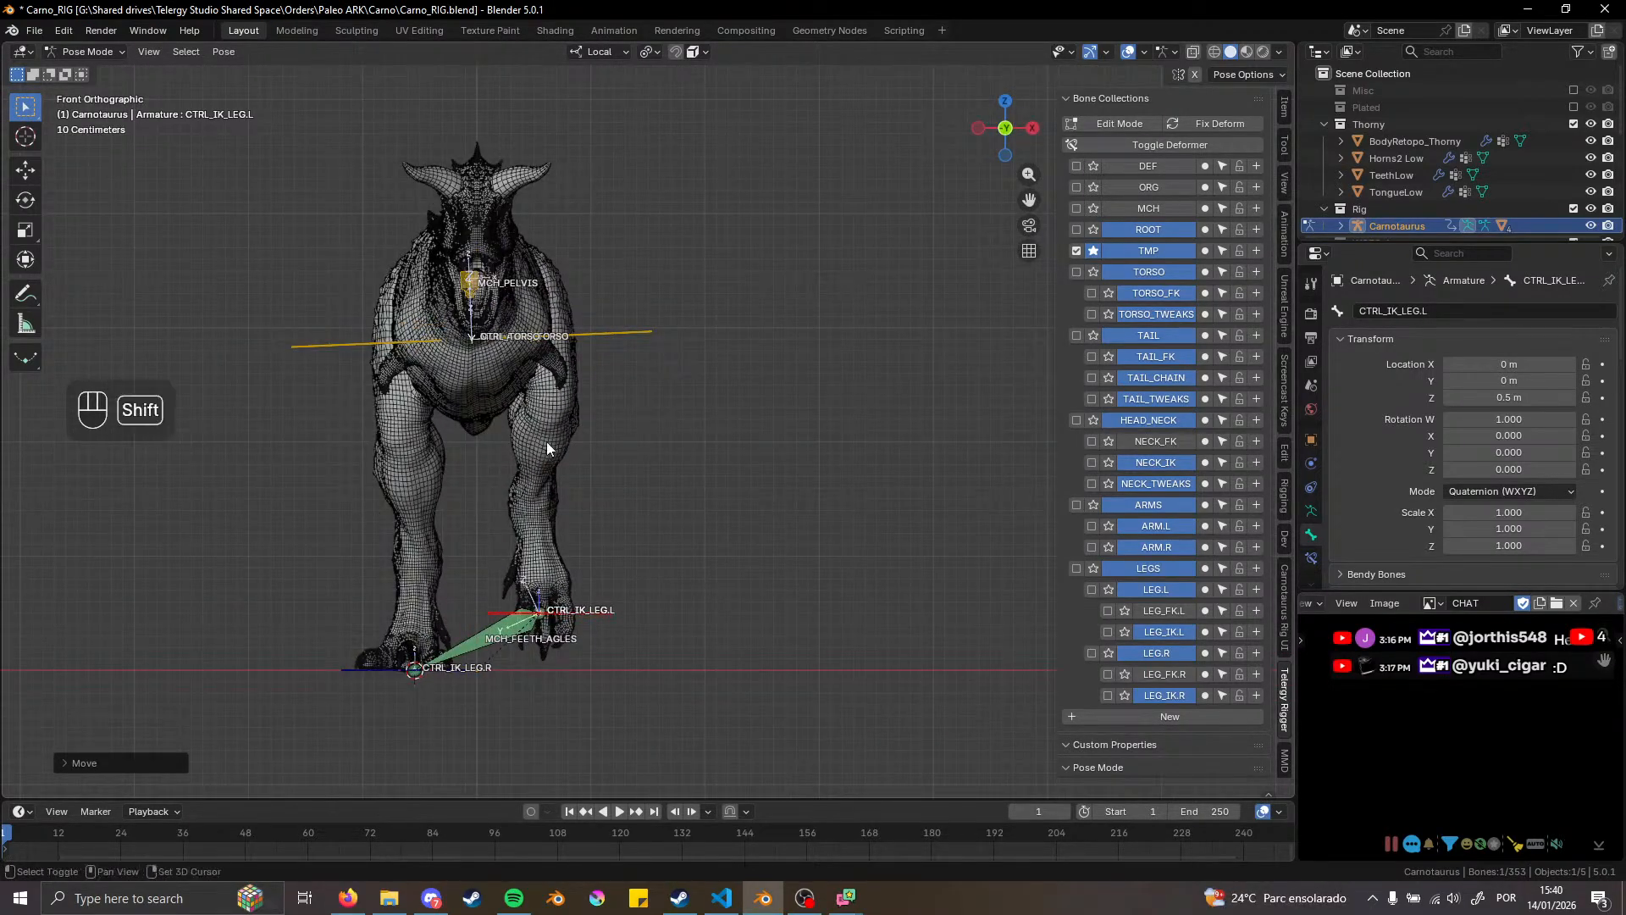
middle_click_drag(546, 441, 622, 439, "shift")
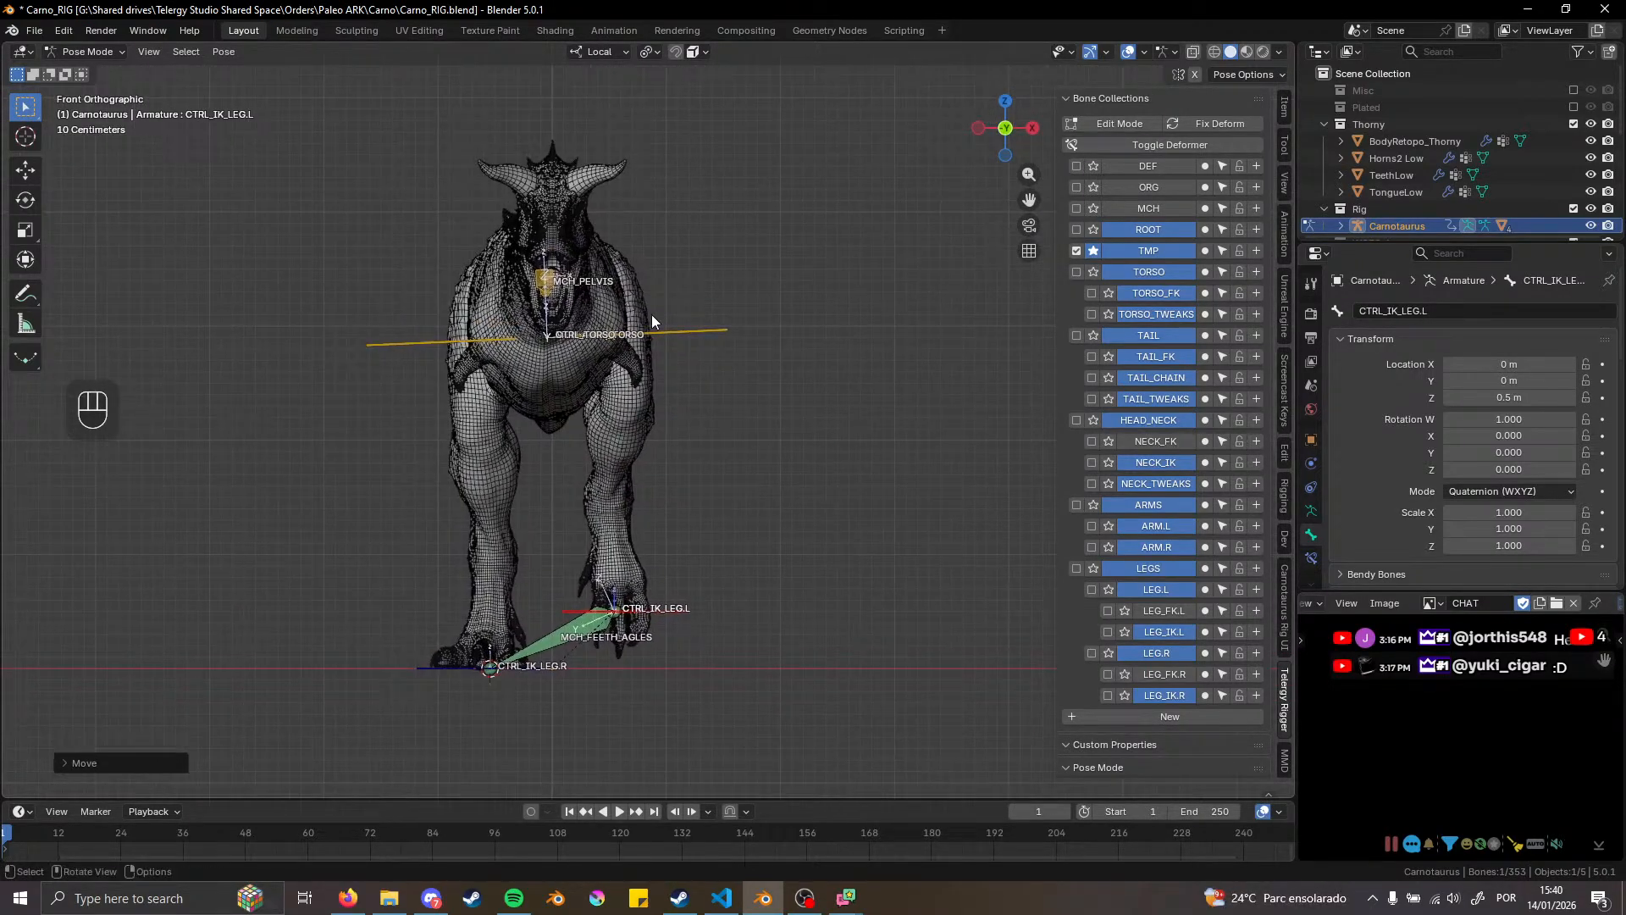
middle_click_drag(619, 340, 642, 333)
left_click(570, 319)
middle_click_drag(593, 398, 577, 384, "alt")
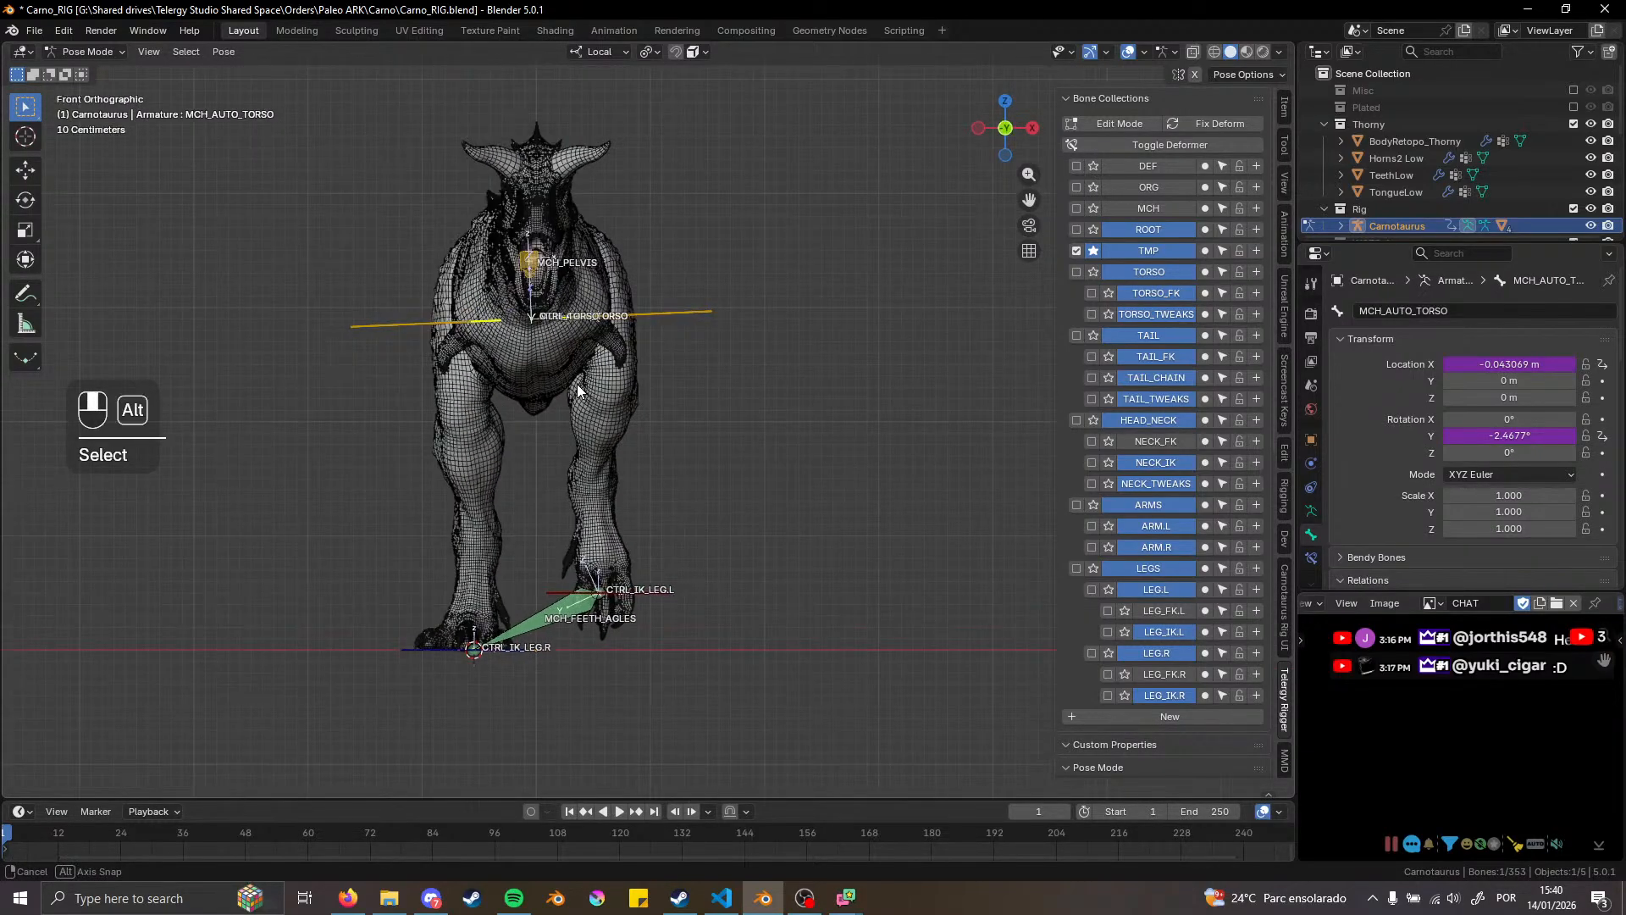
right_click(1505, 367)
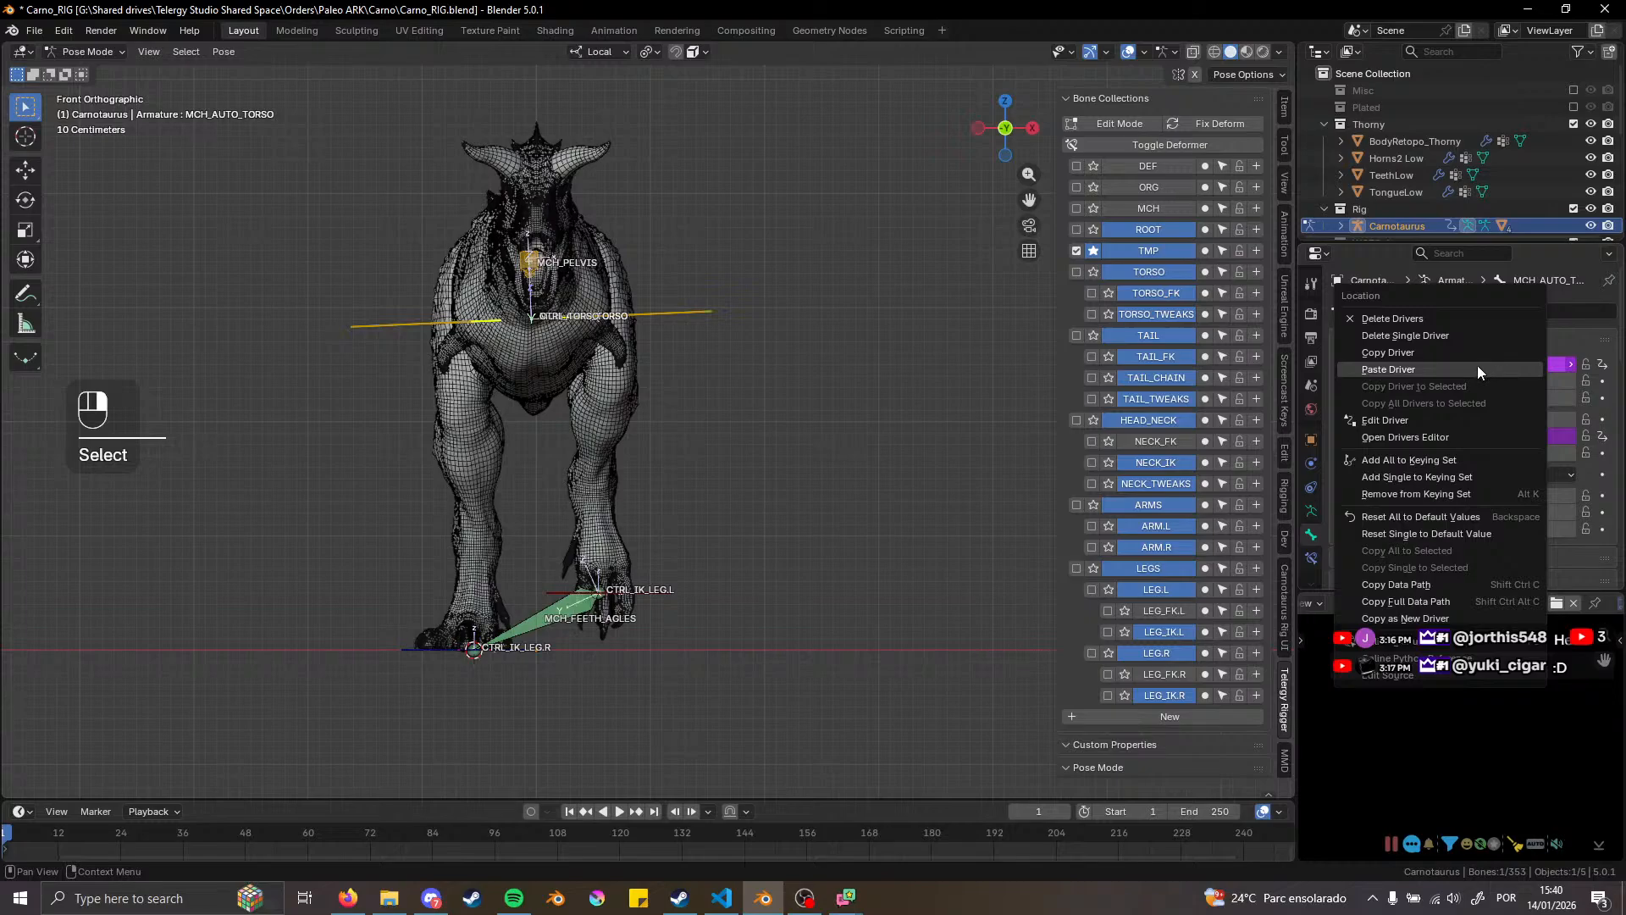
left_click(1410, 420)
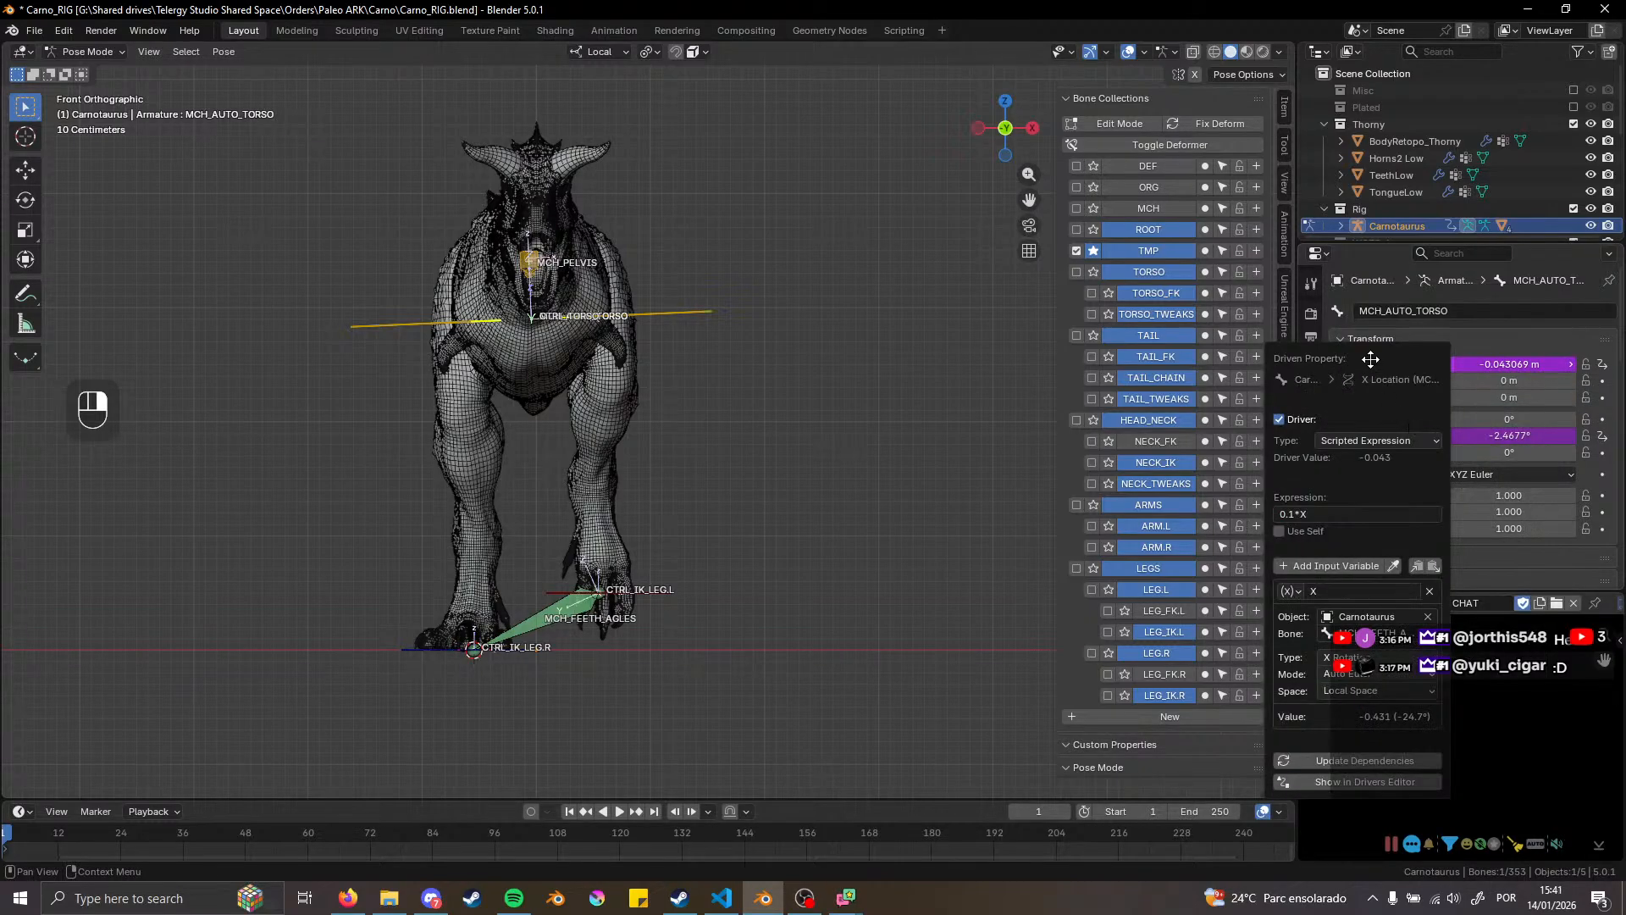
left_click_drag(1371, 359, 1059, 230)
left_click(1015, 651)
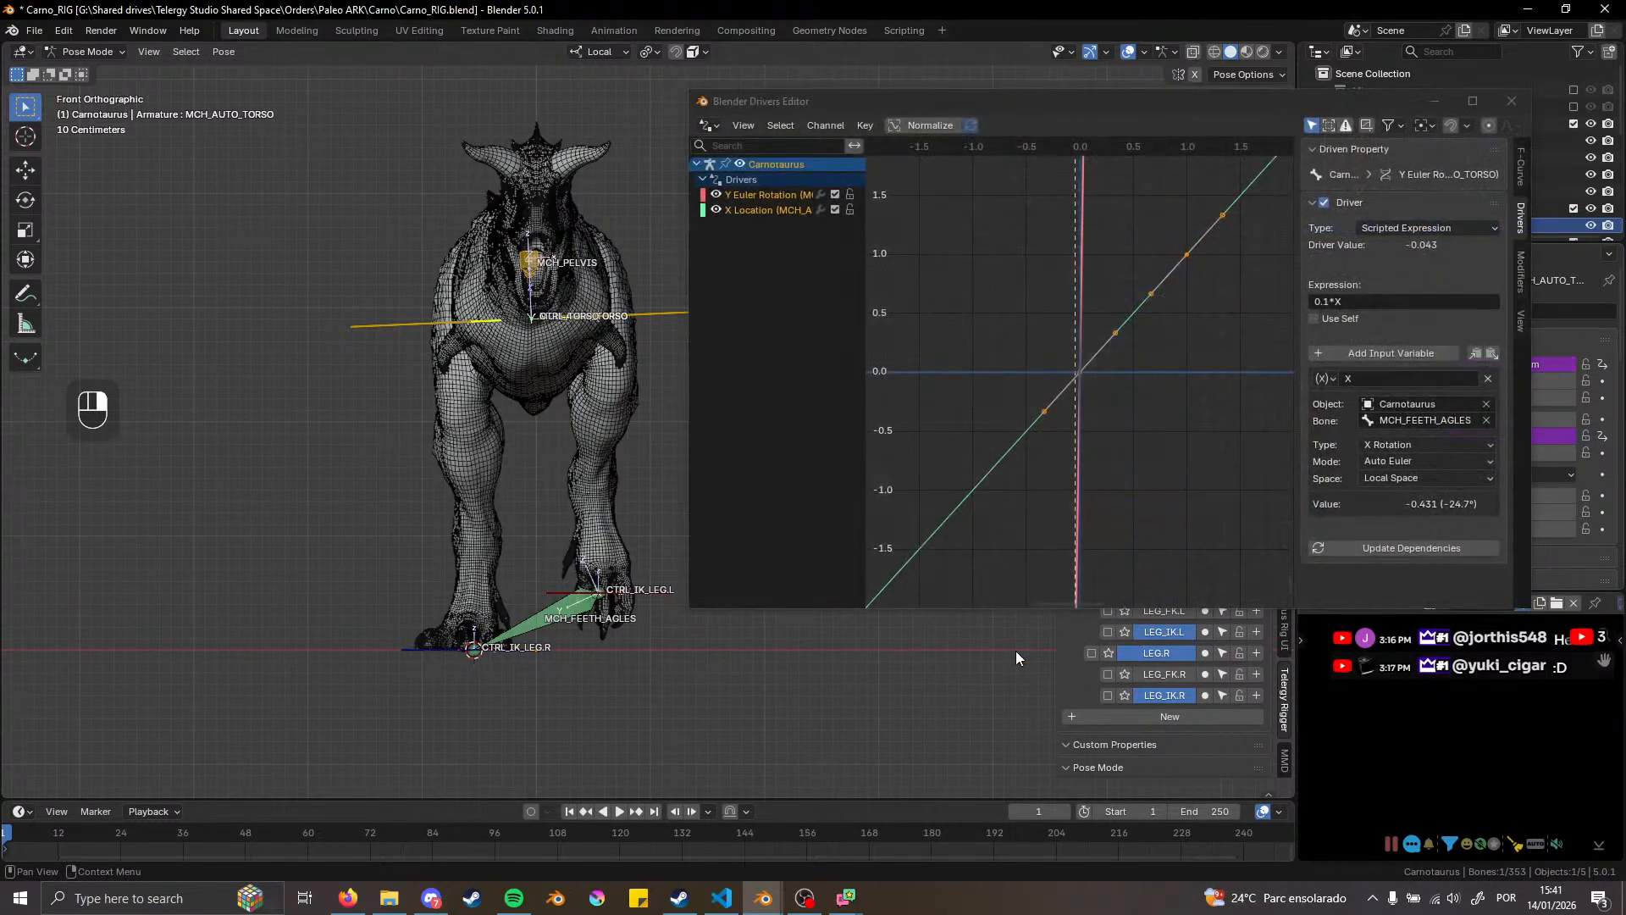
Select the X Location driver channel, hide the Y Euler Rotation curve and frame the remaining curve
left_click_drag(1095, 110, 1004, 157)
key("a")
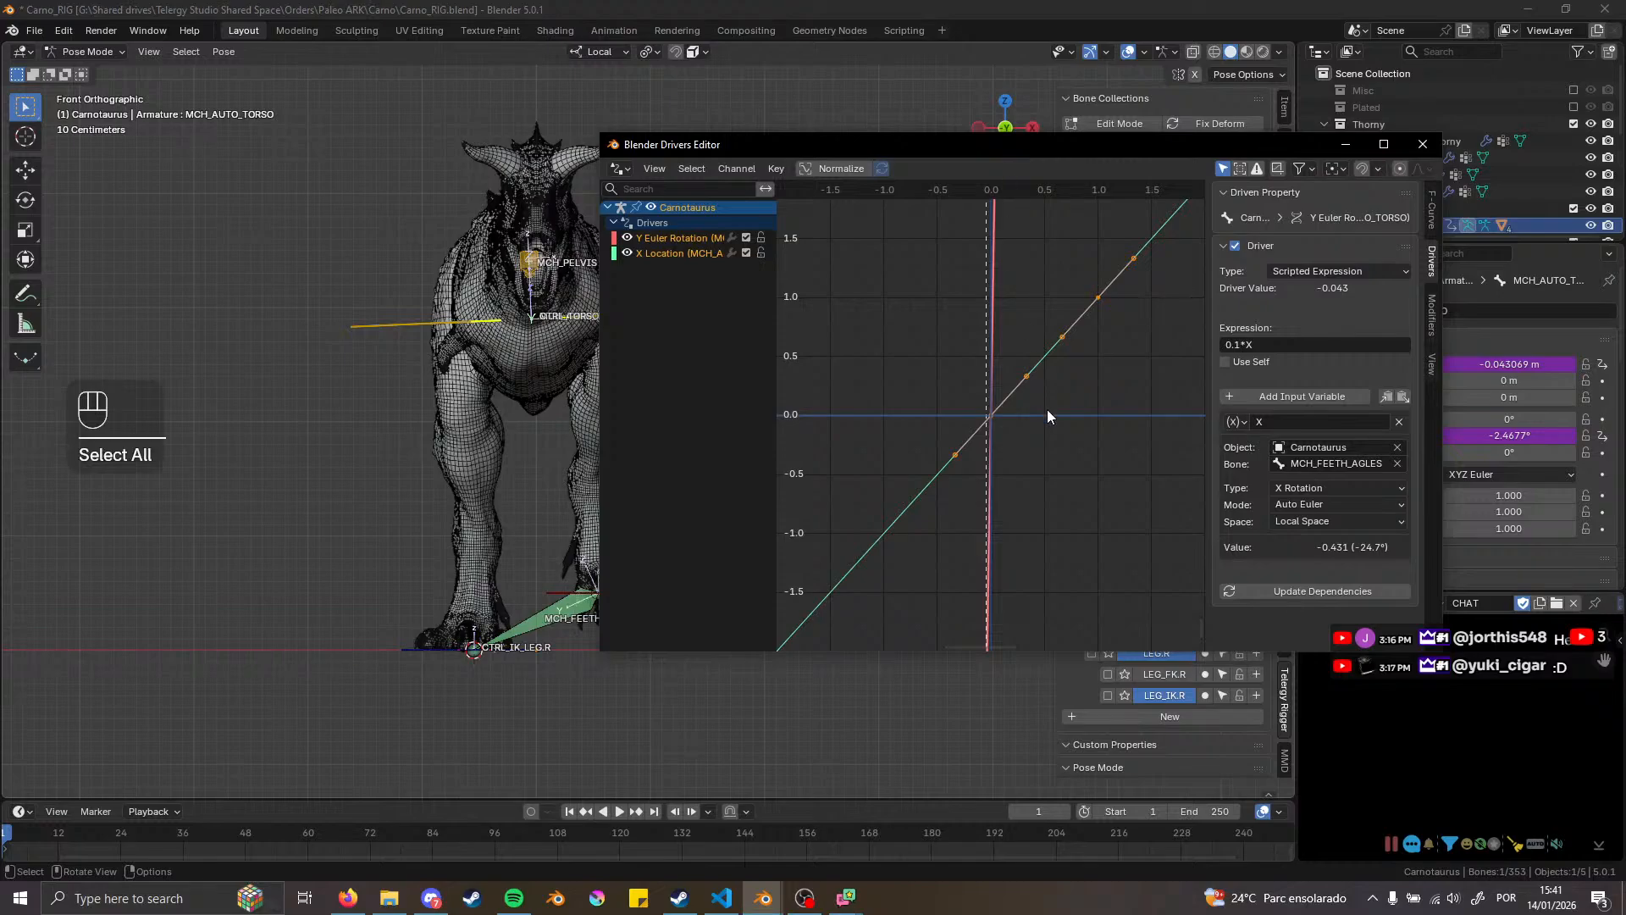
key("Home")
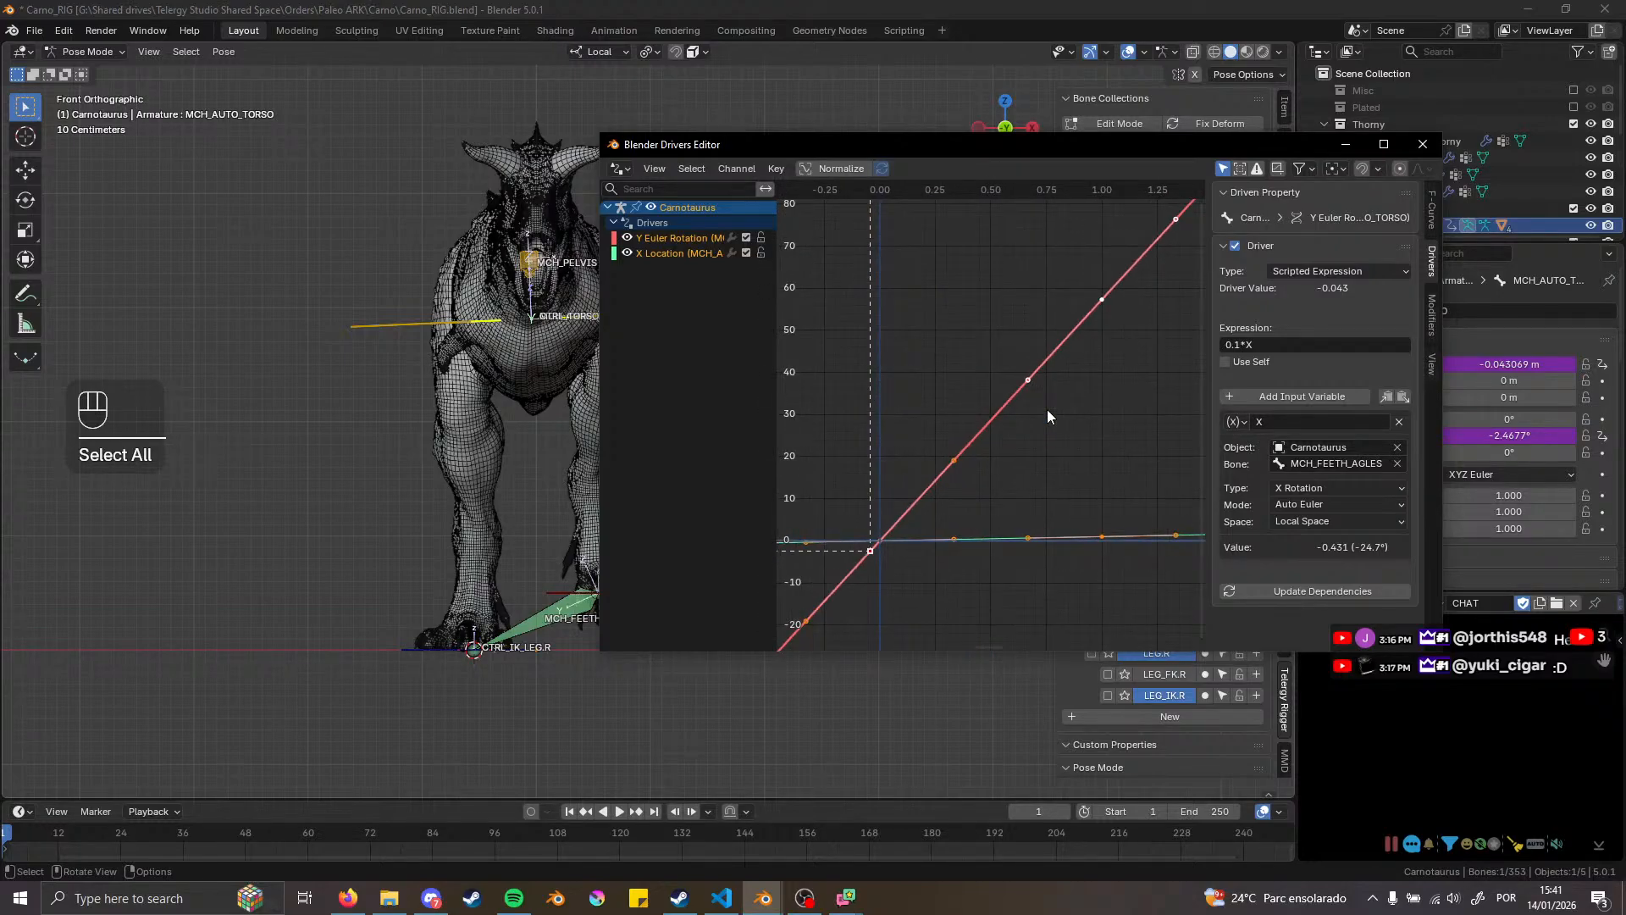
left_click(668, 237)
left_click(664, 256)
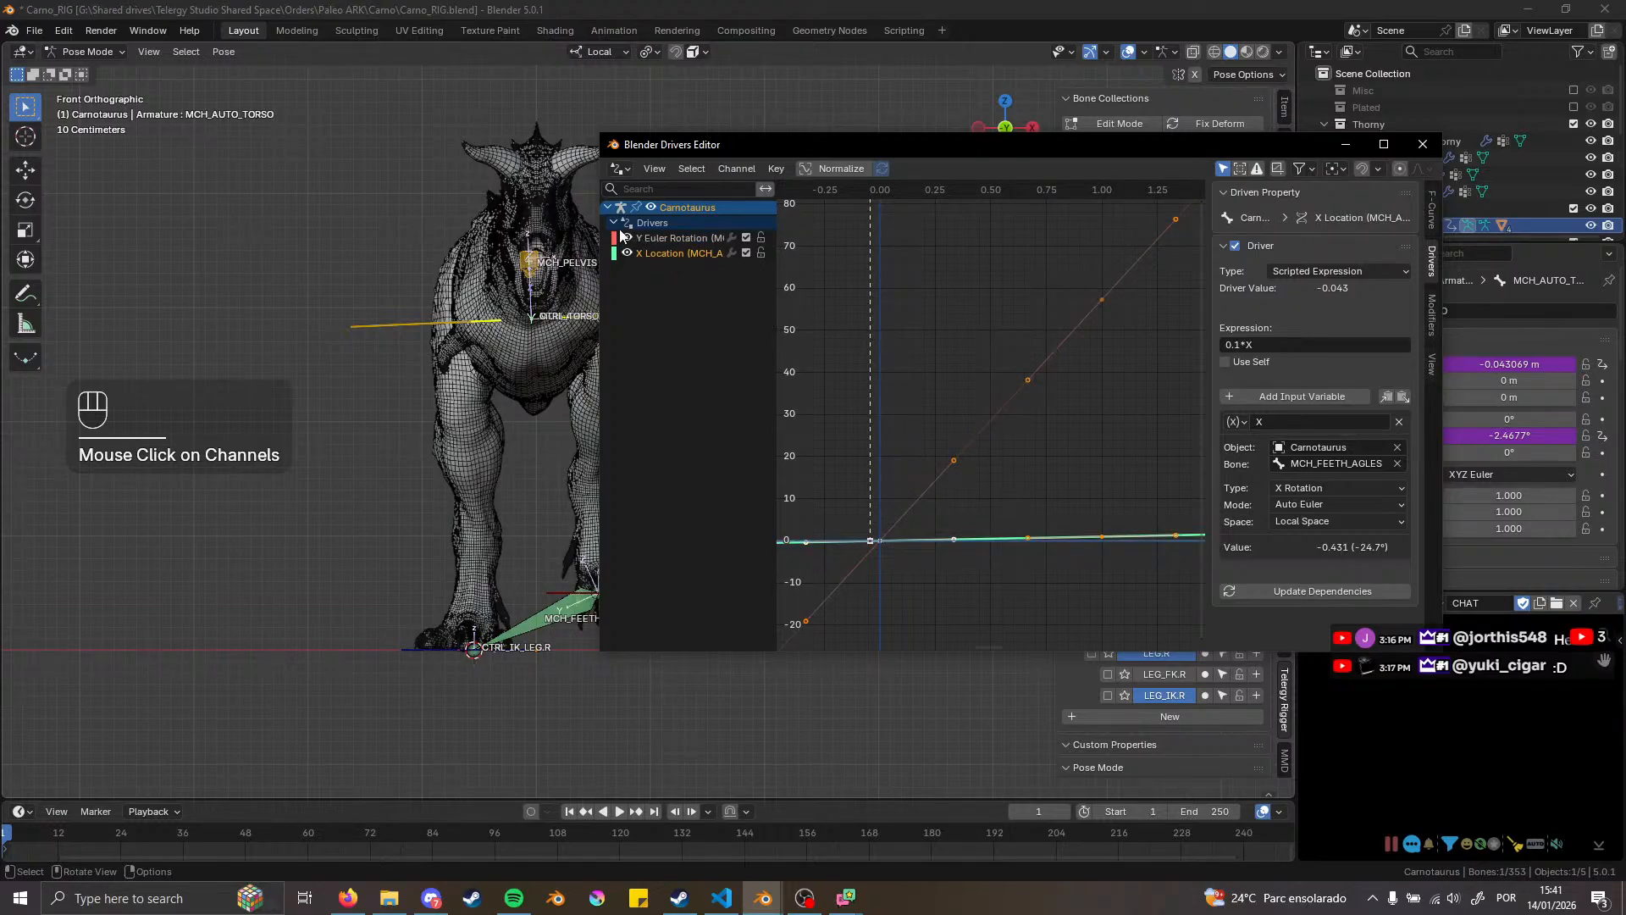
left_click(629, 252)
left_click(628, 252)
left_click(628, 238)
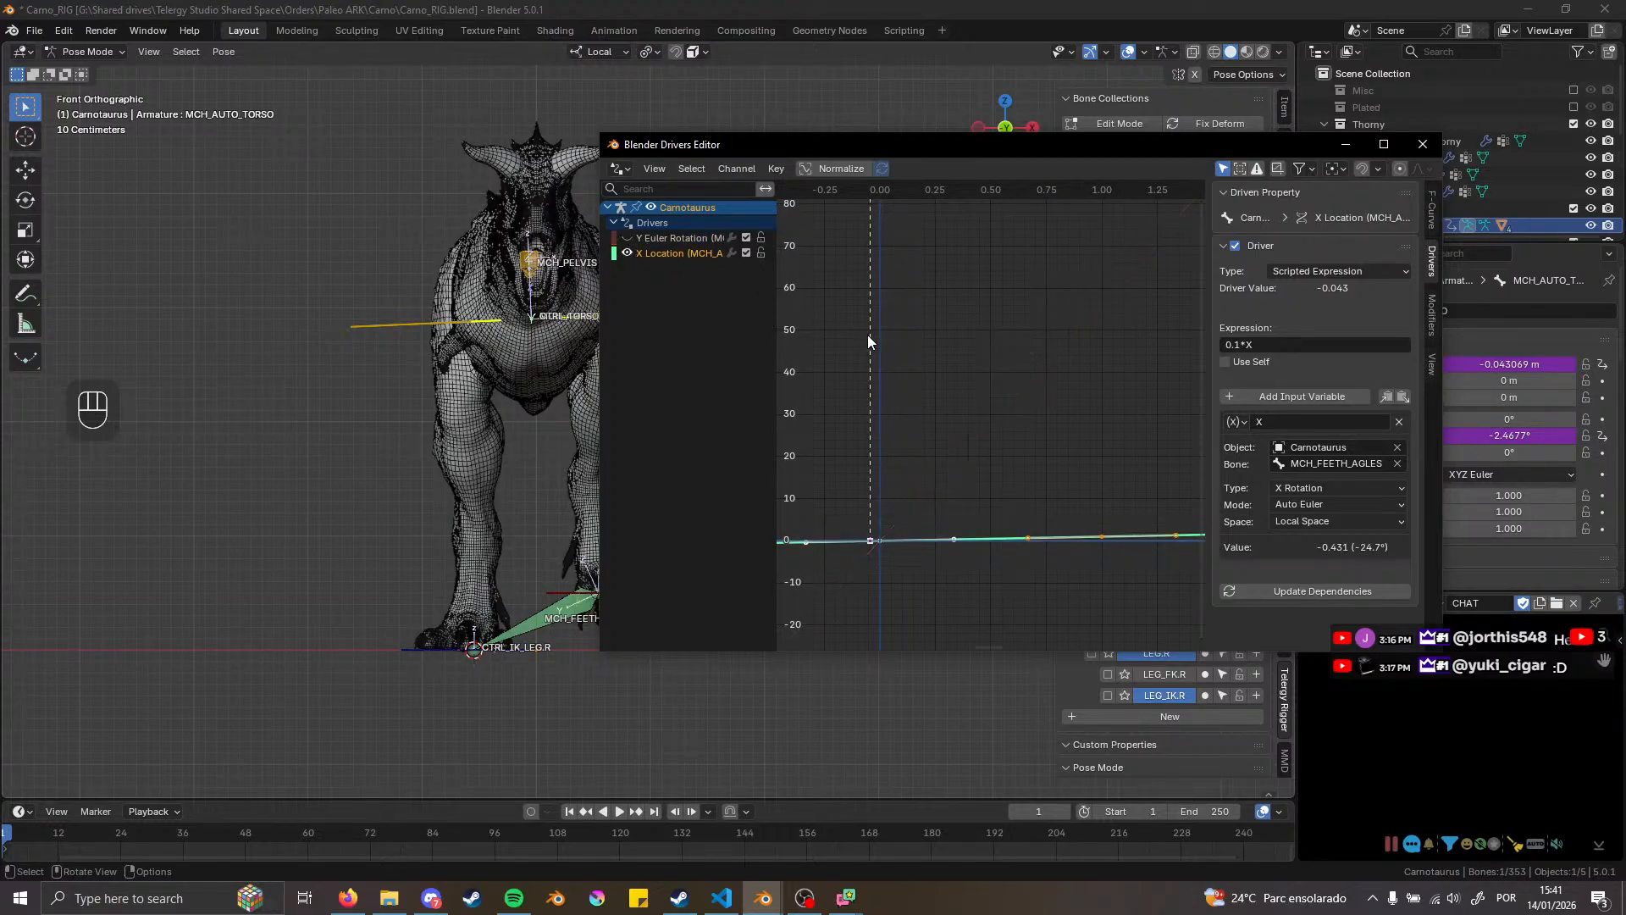
key("a")
key("Home")
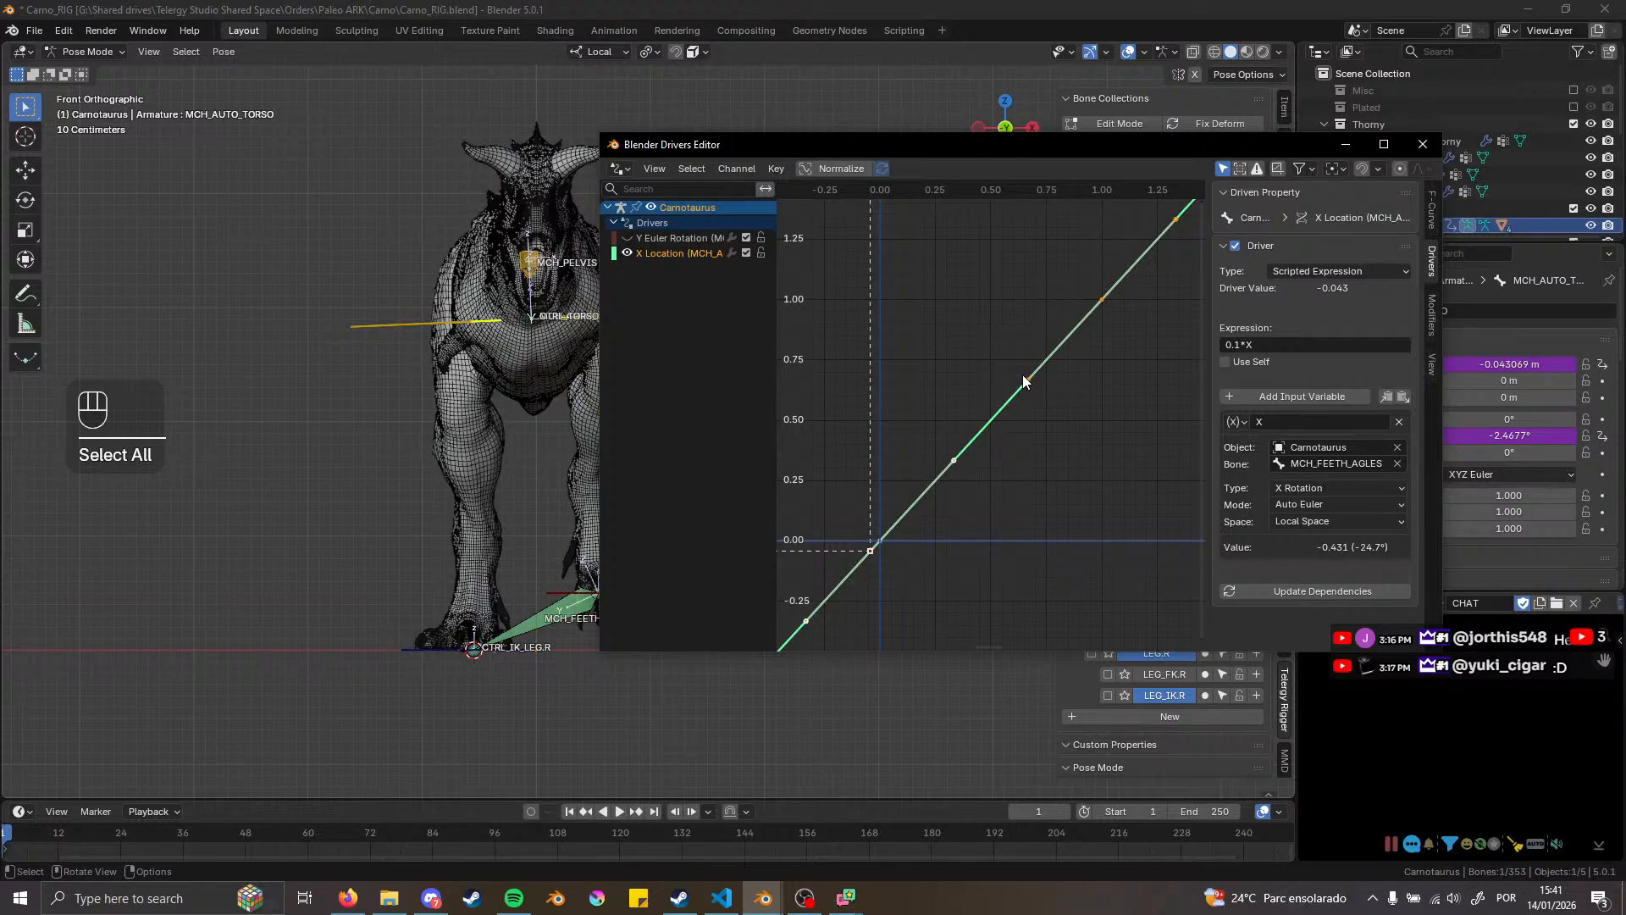
scroll(1022, 376, "down", 1)
middle_click_drag(943, 438, 1023, 384)
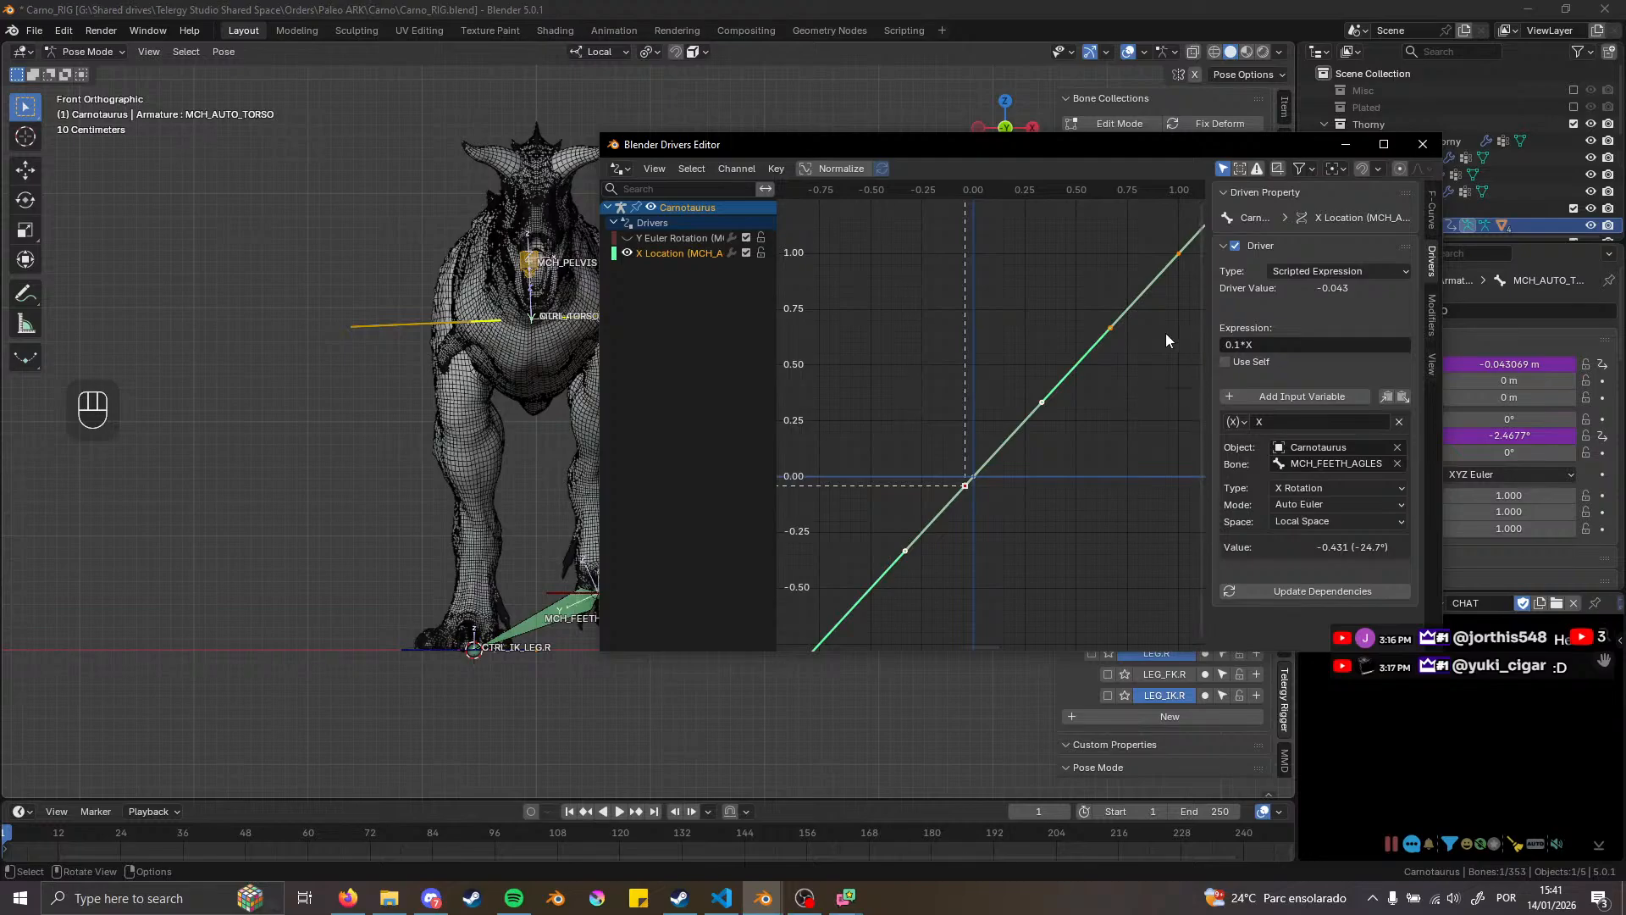
Change the X location driver's expression to X and put the Drivers Editor window away
left_click(1239, 346)
left_click(1239, 346)
key("BackSpace")
key("Return")
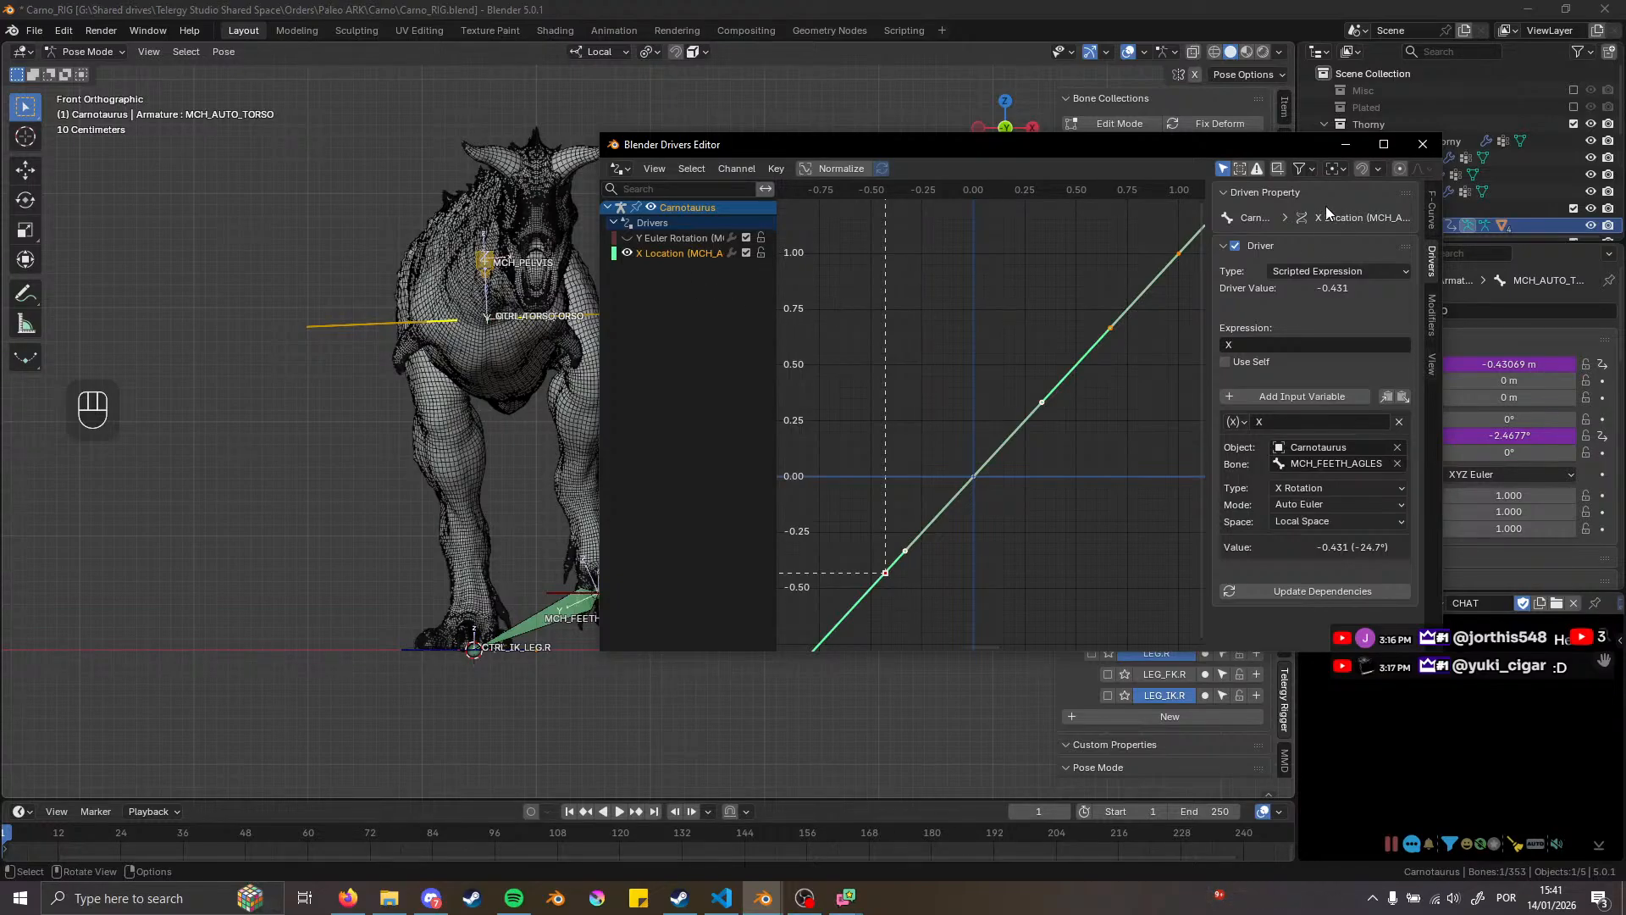
left_click(1345, 144)
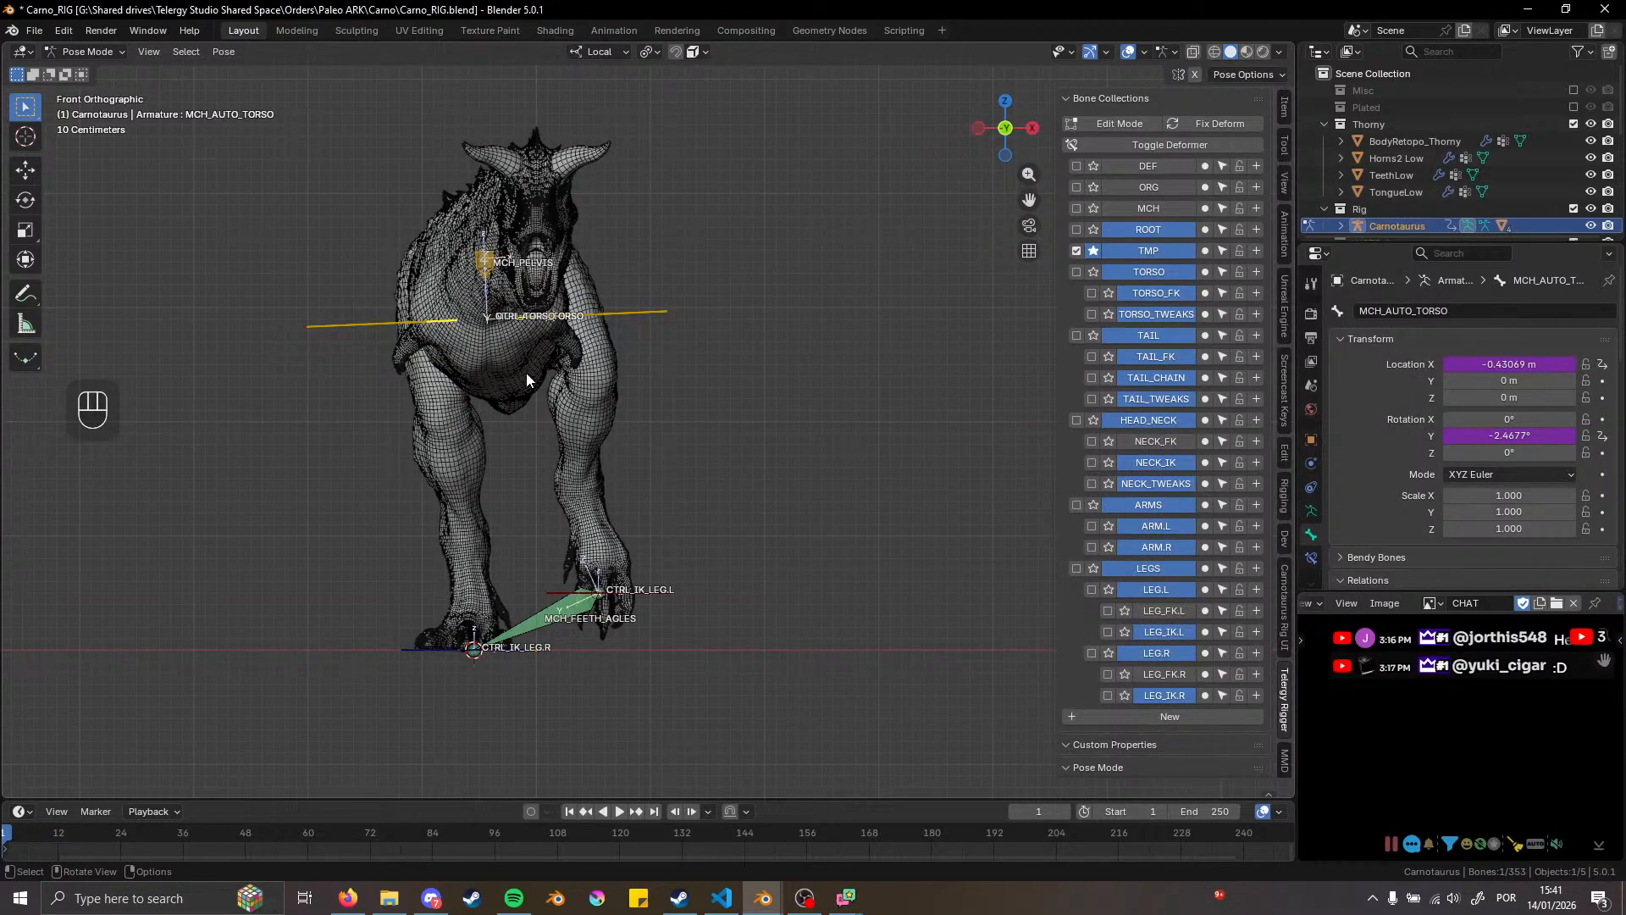
Try turning MCH_AUTO_TORSO by about 6 degrees in the top view
middle_click_drag(630, 334, 734, 390)
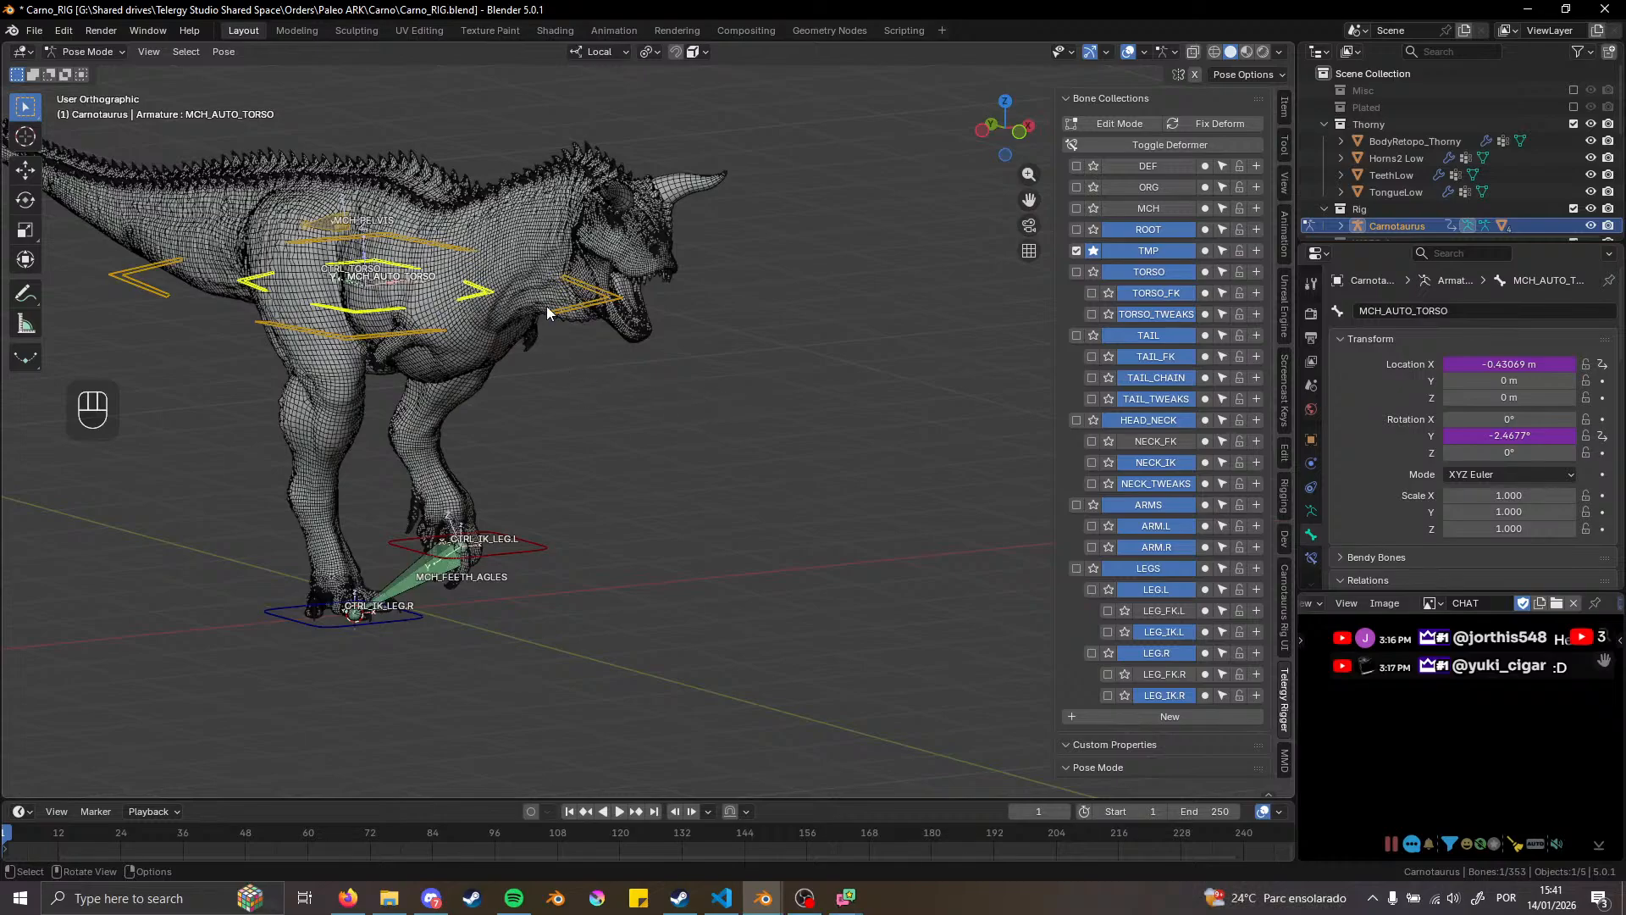
middle_click_drag(547, 306, 841, 442)
key("r")
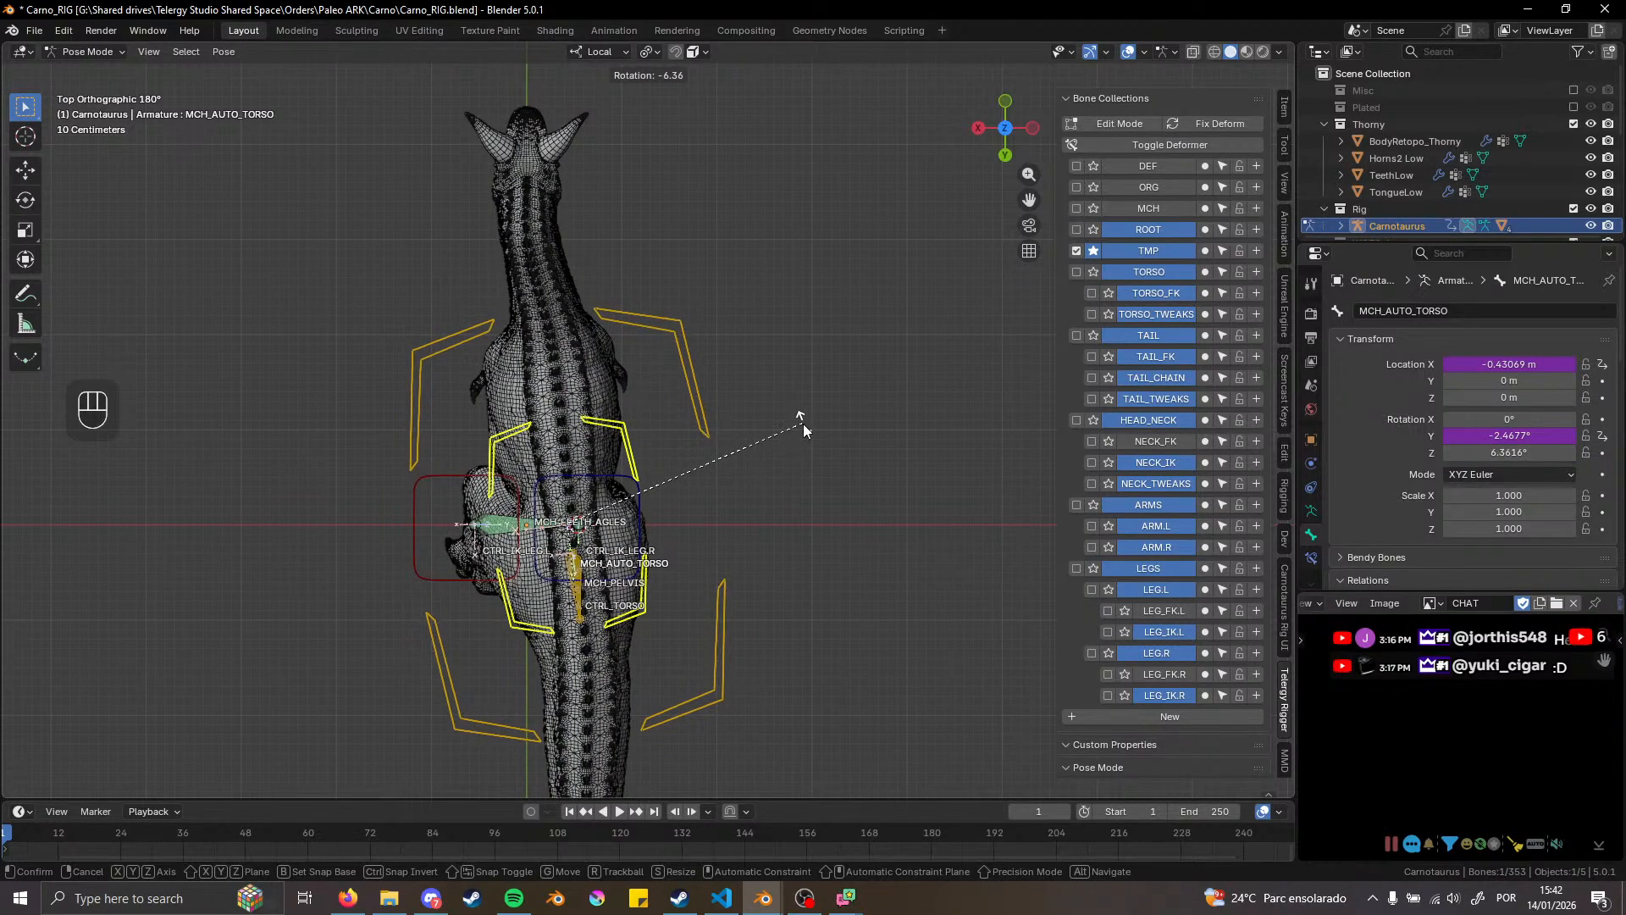
right_click(803, 424)
scroll(593, 427, "down", 2)
middle_click_drag(593, 426, 501, 450)
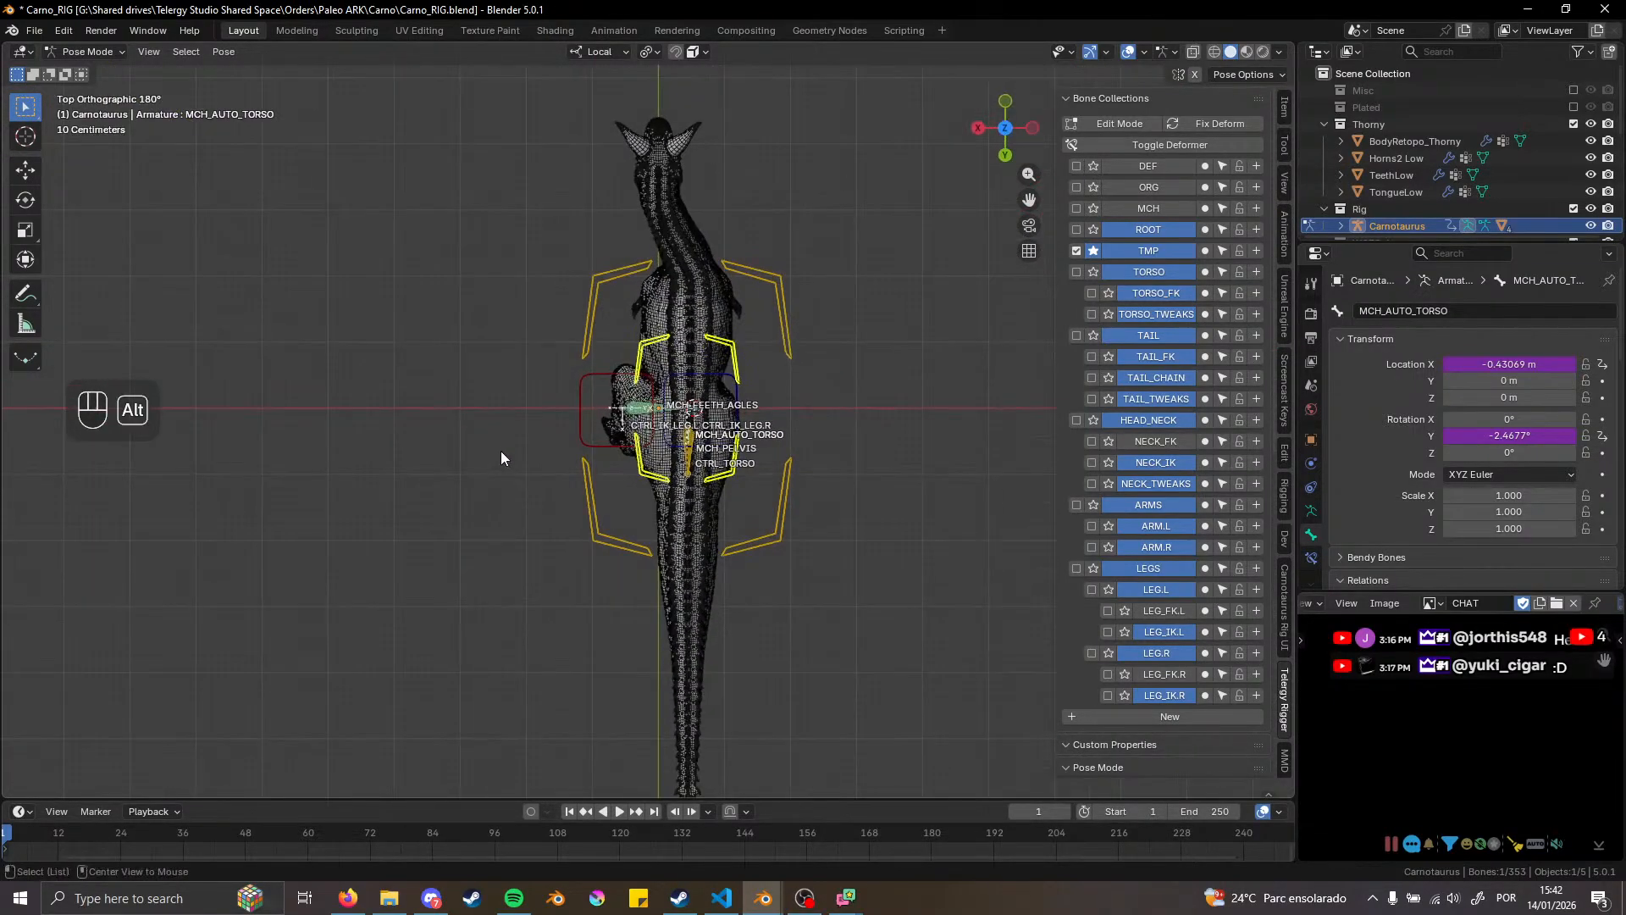
Copy the Y rotation driver of MCH_AUTO_TORSO onto its Z rotation
right_click(1488, 438)
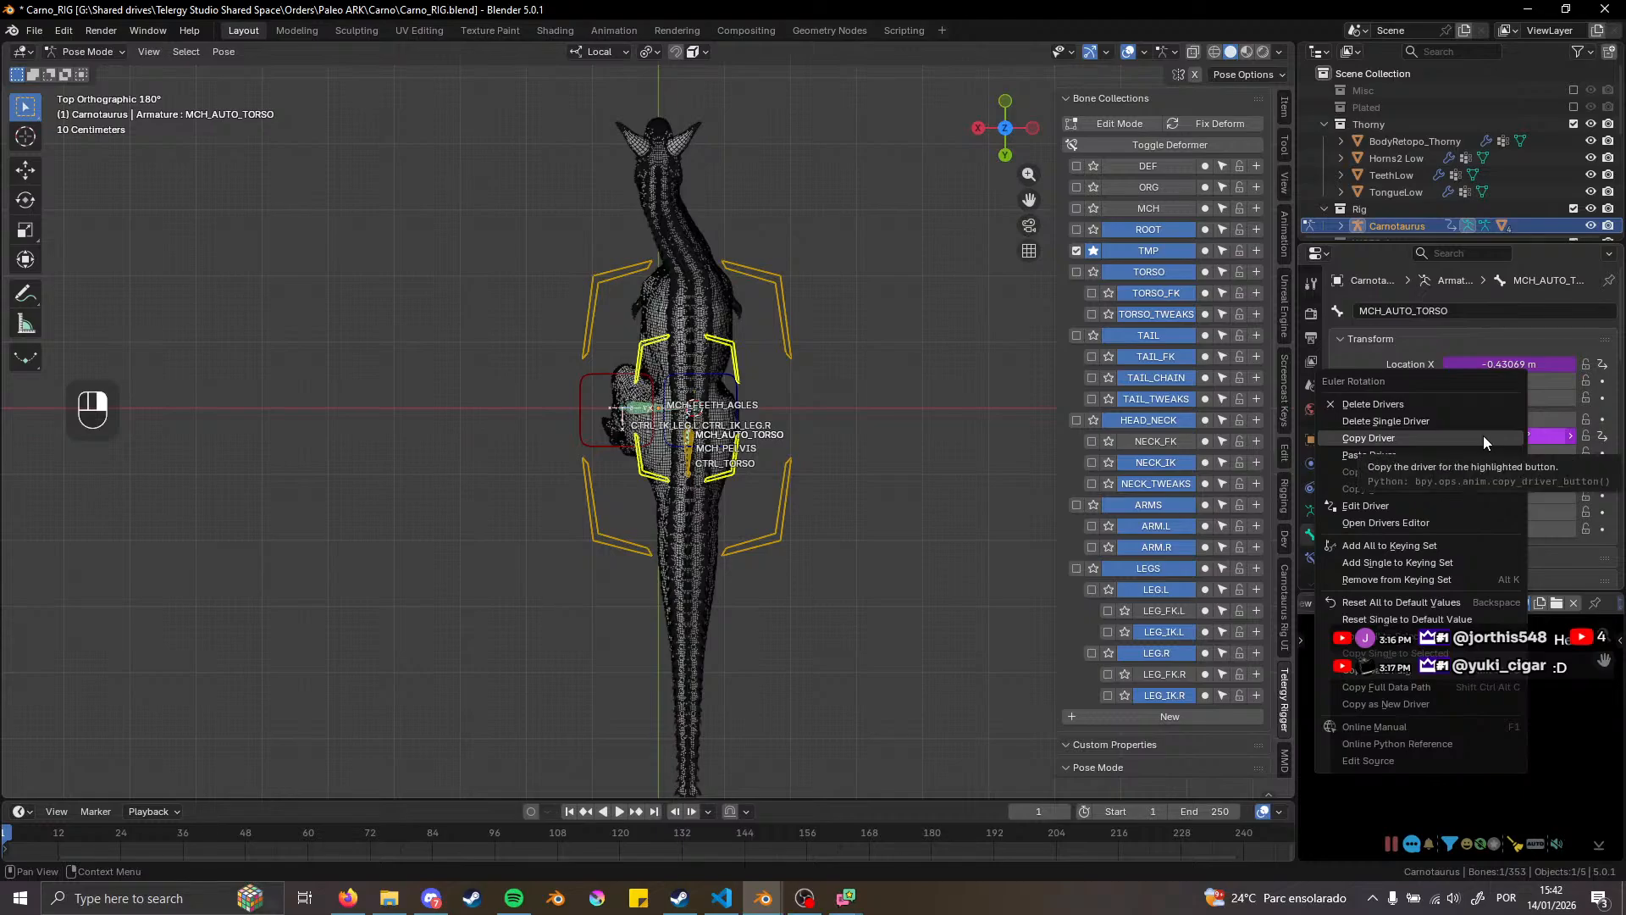
left_click(1396, 435)
right_click(1462, 452)
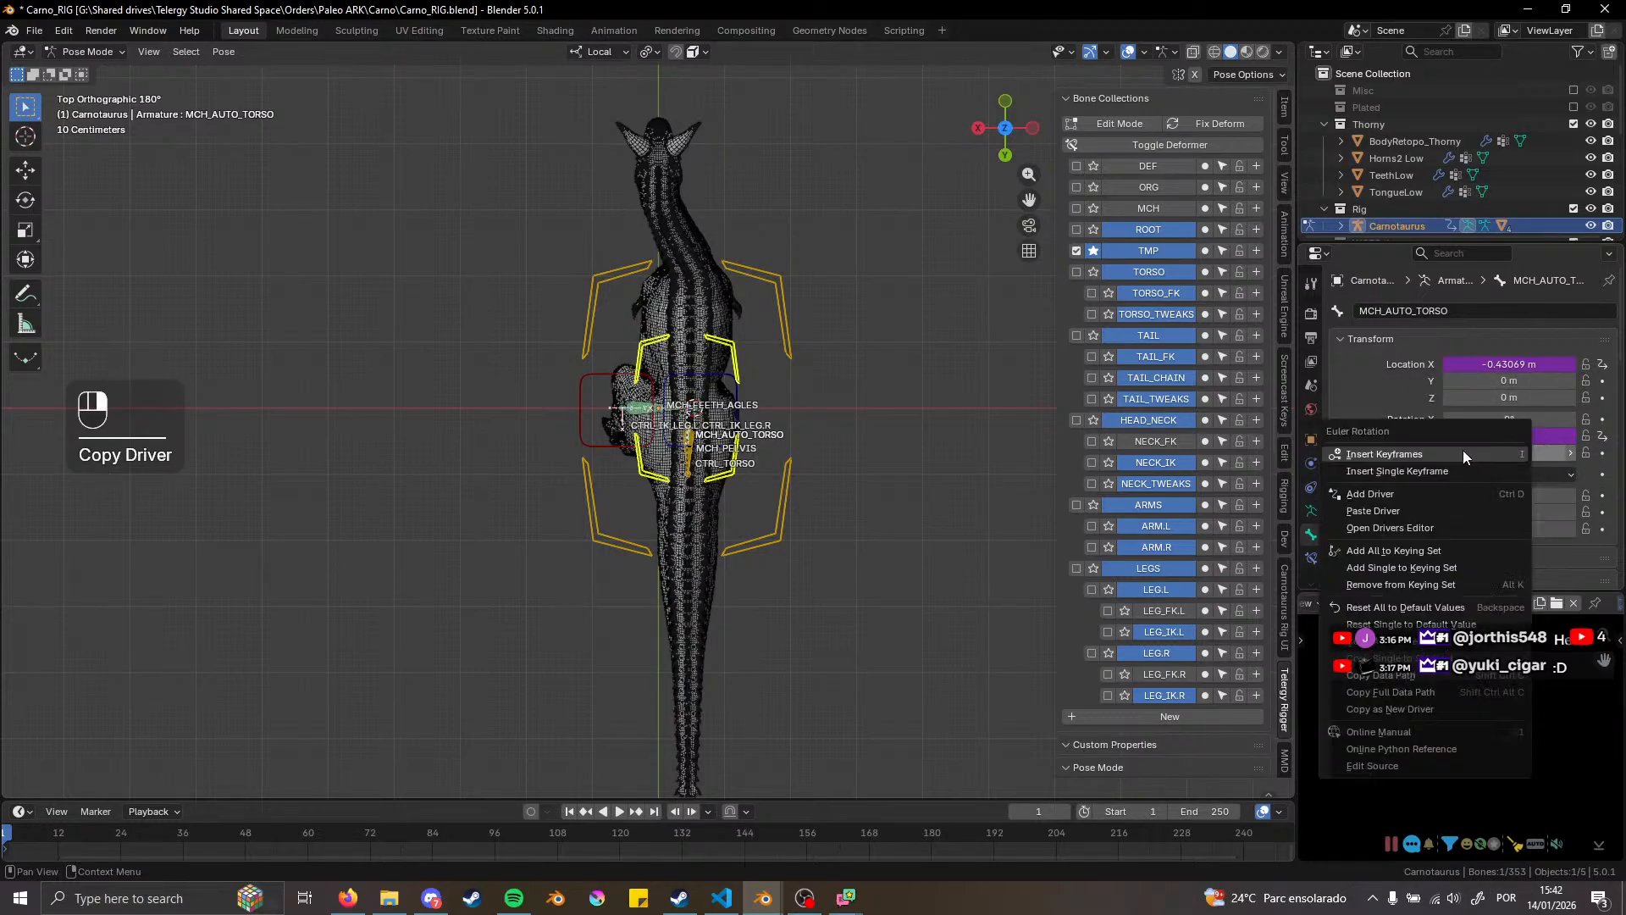
left_click(1390, 509)
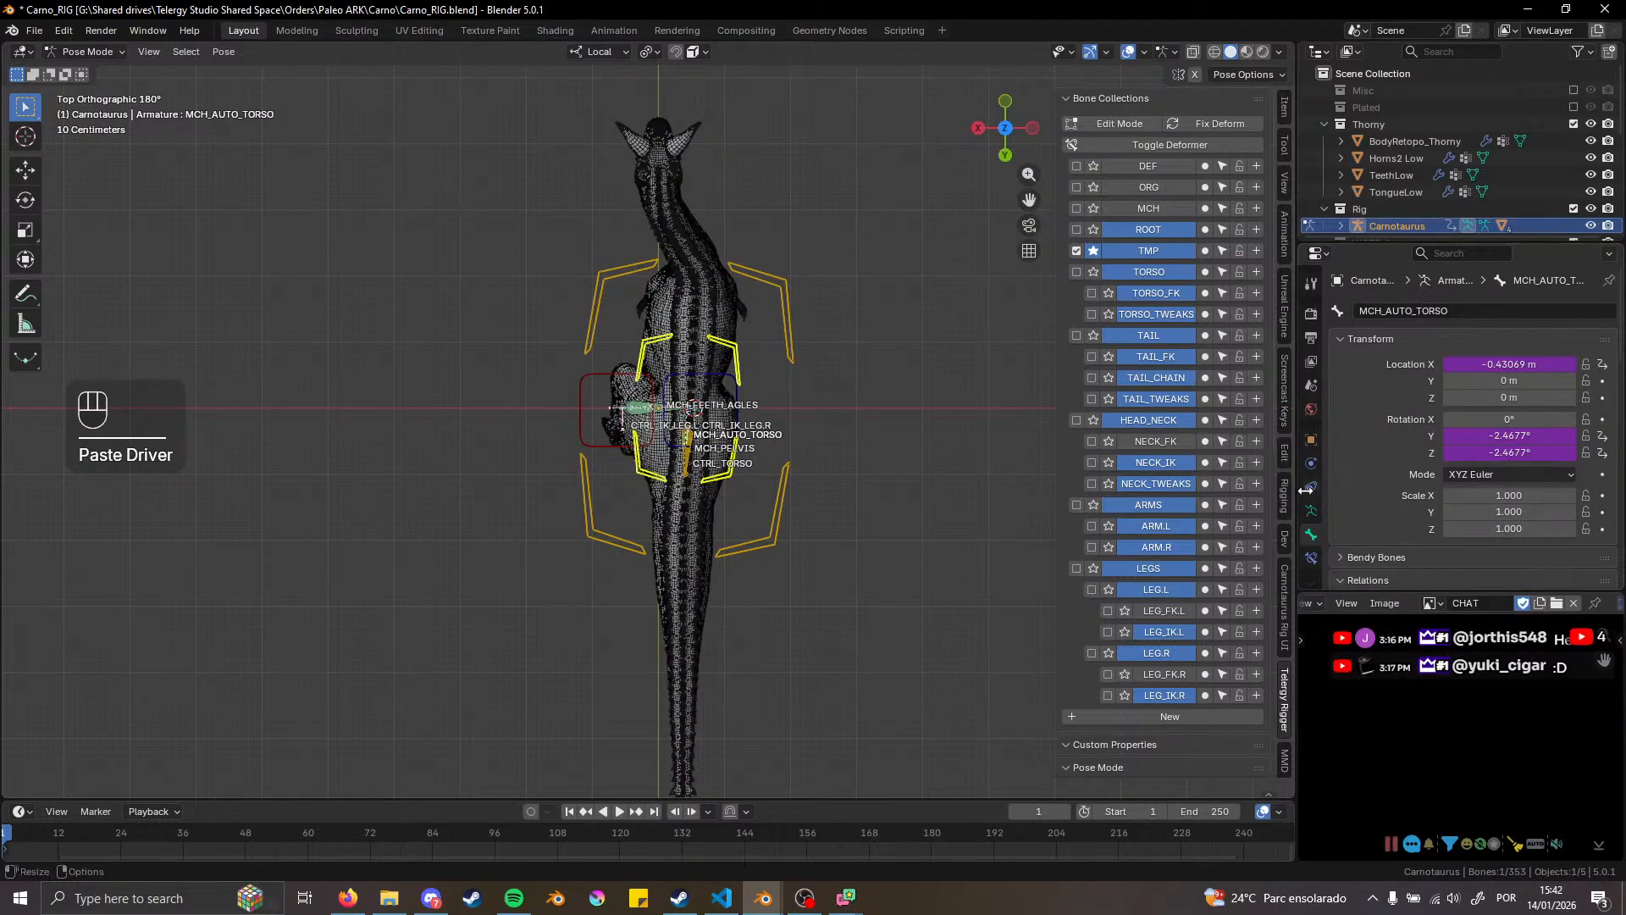
Reverse the Z rotation driver of MCH_AUTO_TORSO by setting its expression to -0.1*X
left_click(1521, 459)
left_click(1508, 454)
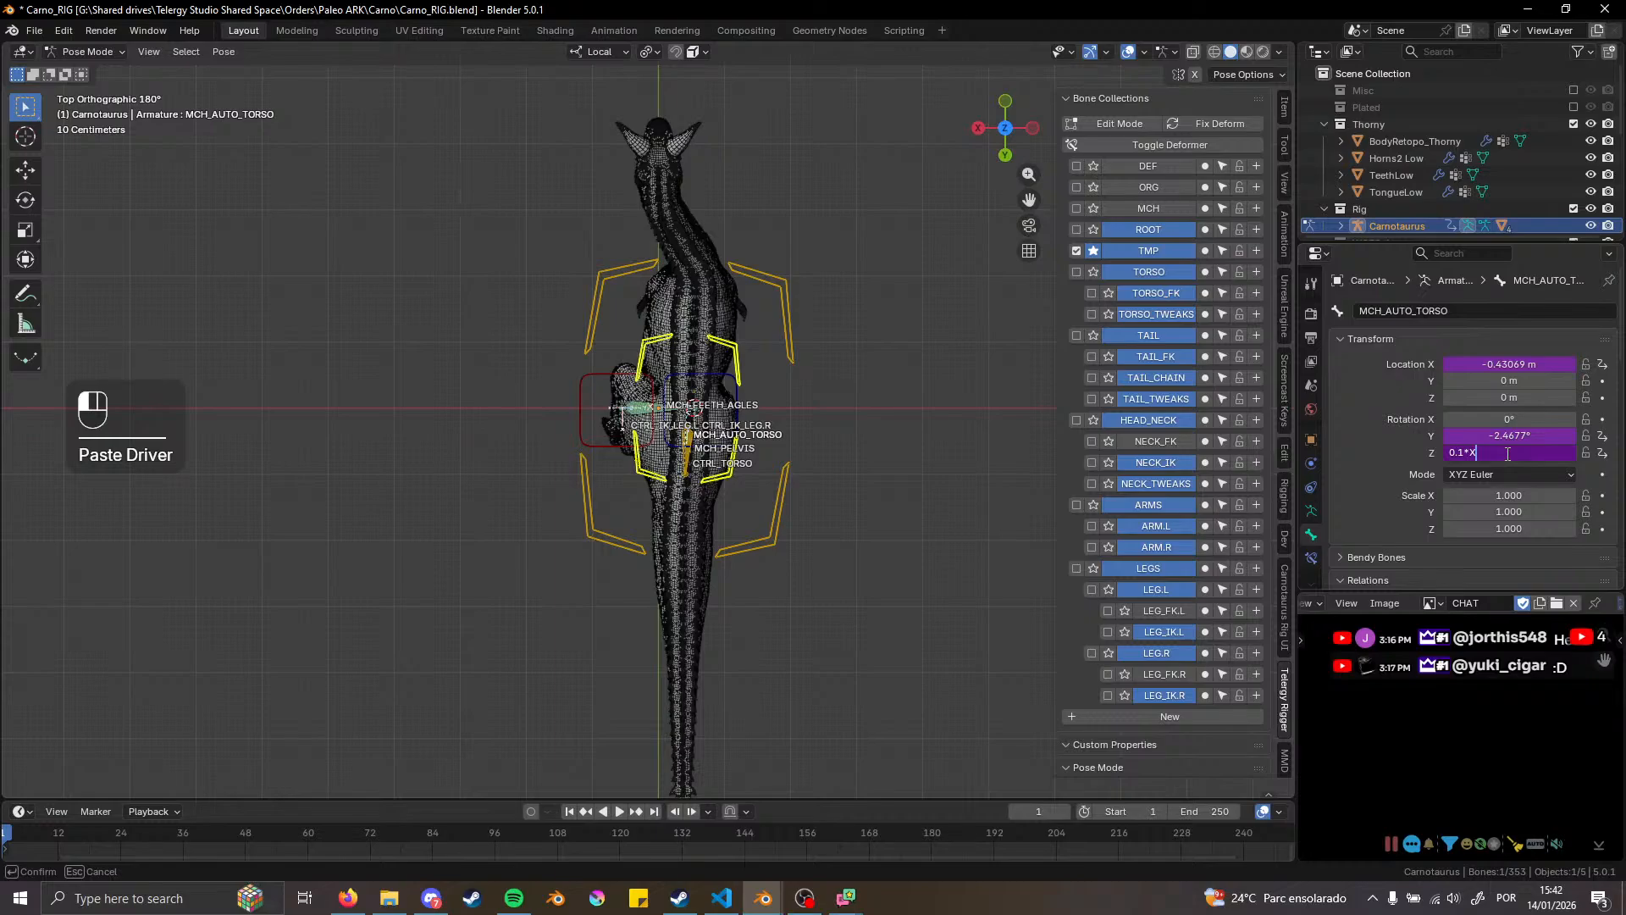
key("Left")
key("Left")
key("Left")
type("-")
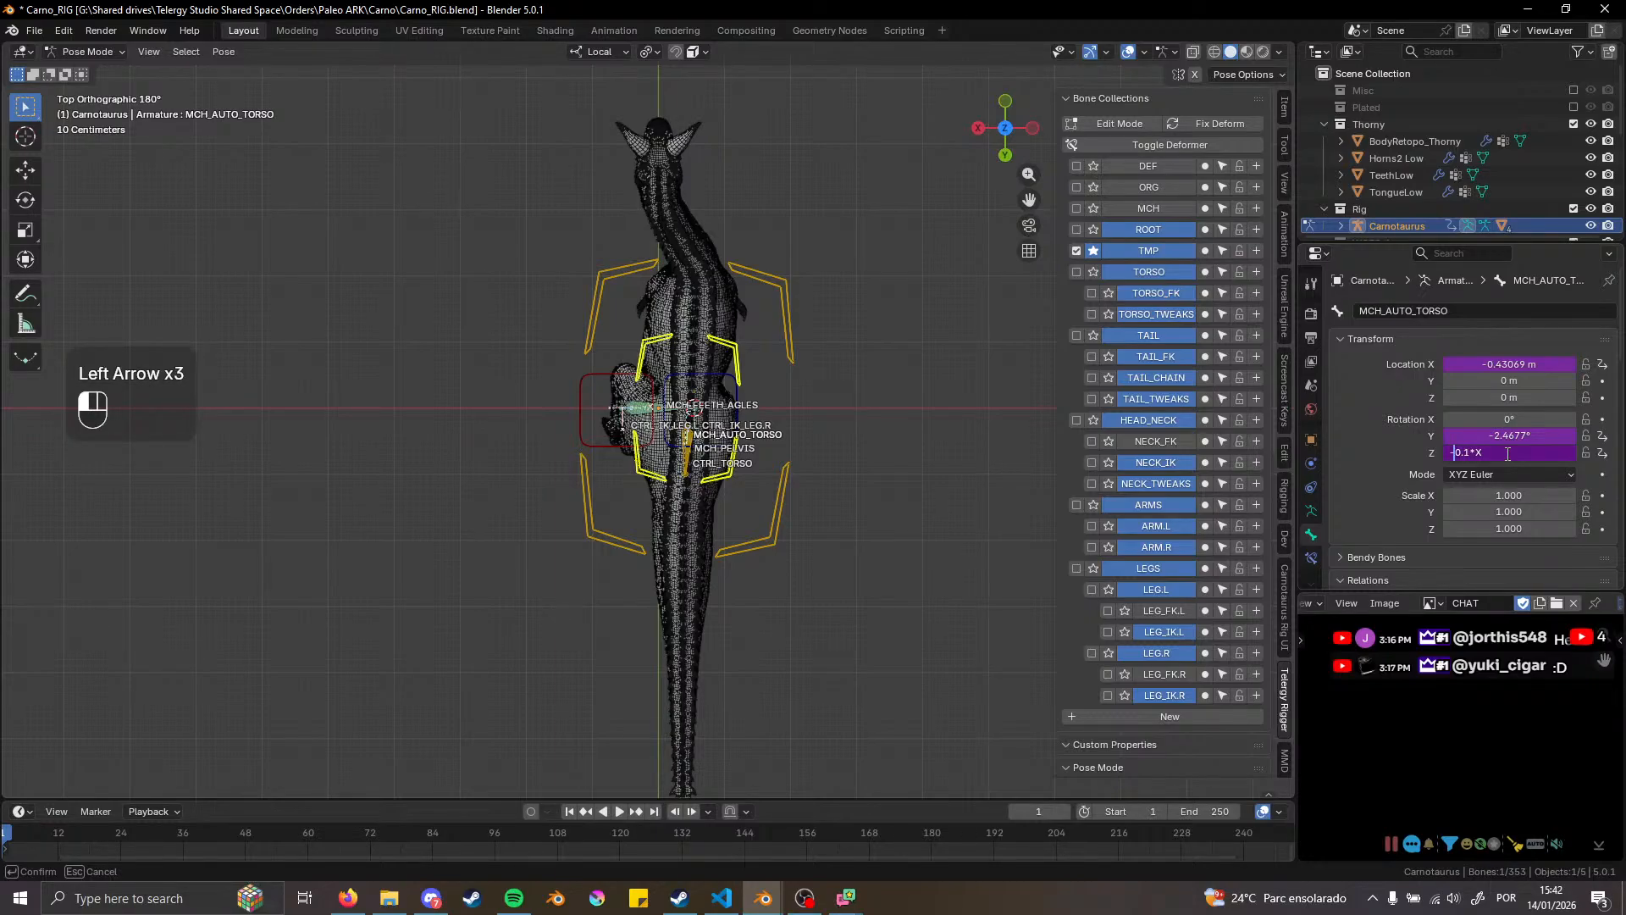
key("Return")
left_click(1507, 454)
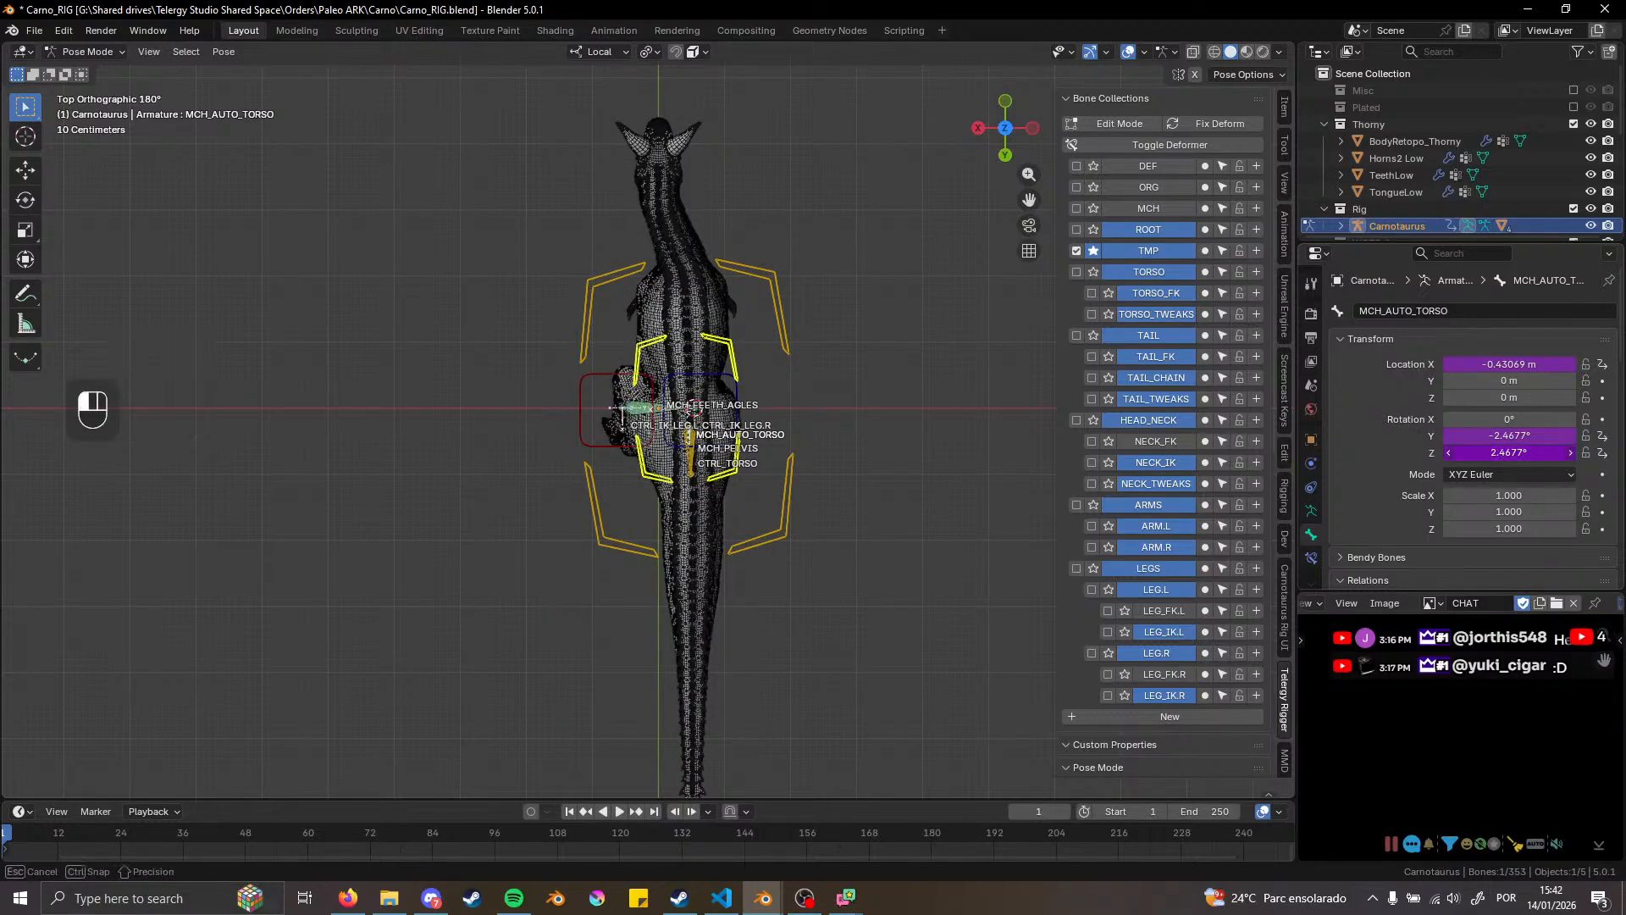
Strengthen the Z rotation driver of MCH_AUTO_TORSO by setting its expression to -0.2*X, and finally to -0.3*X
key("Right")
key("Right")
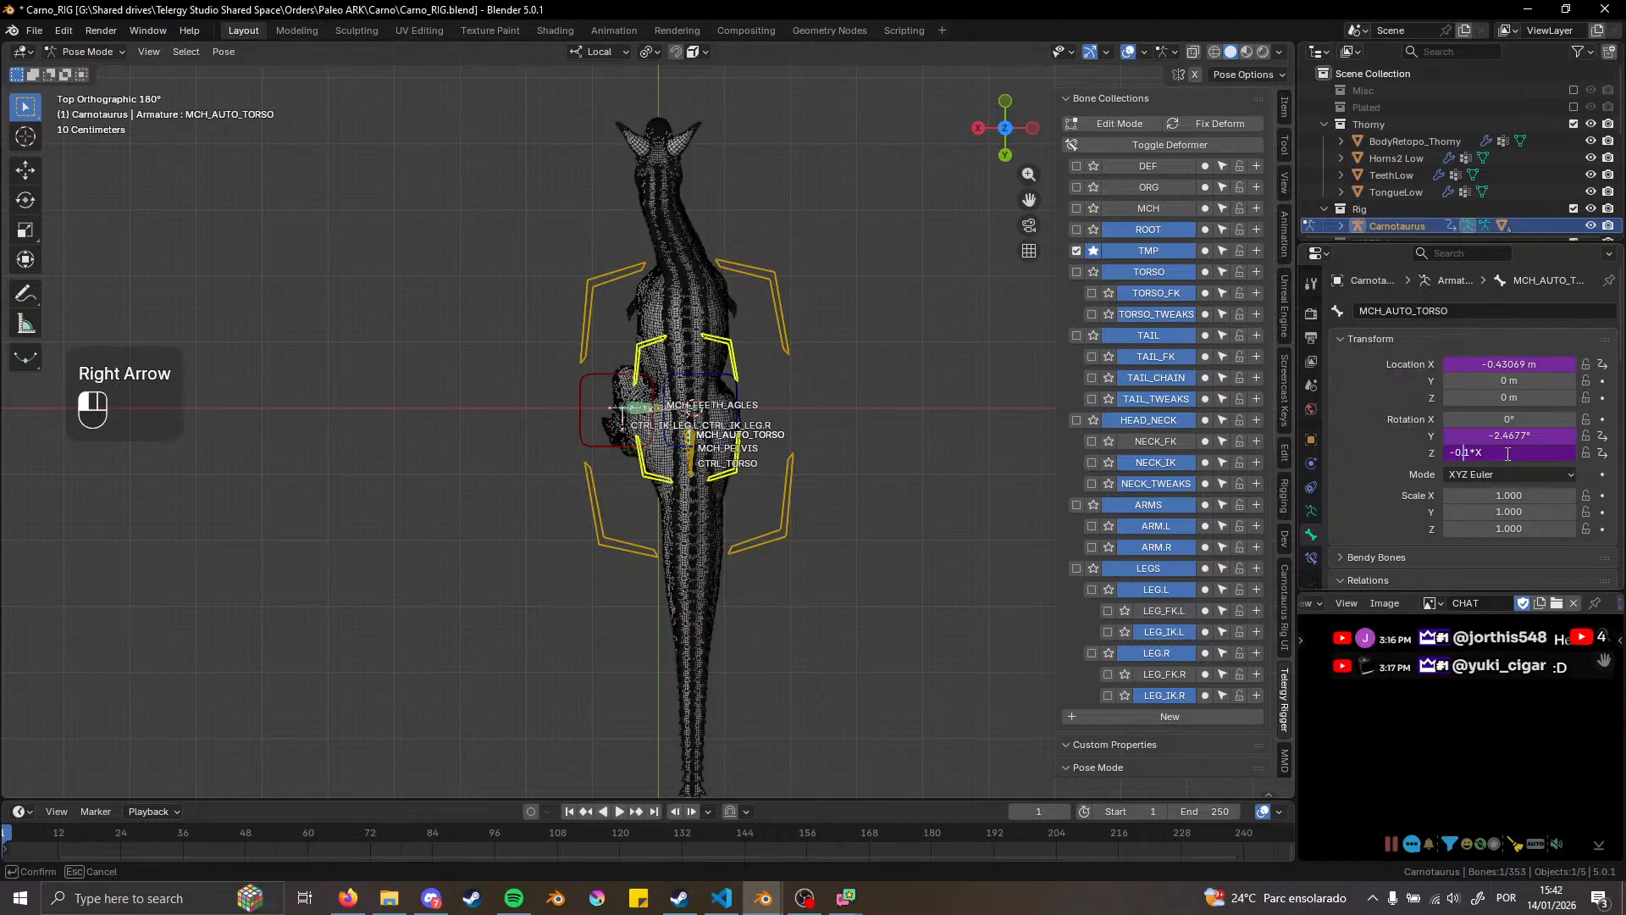
type("2")
key("Return")
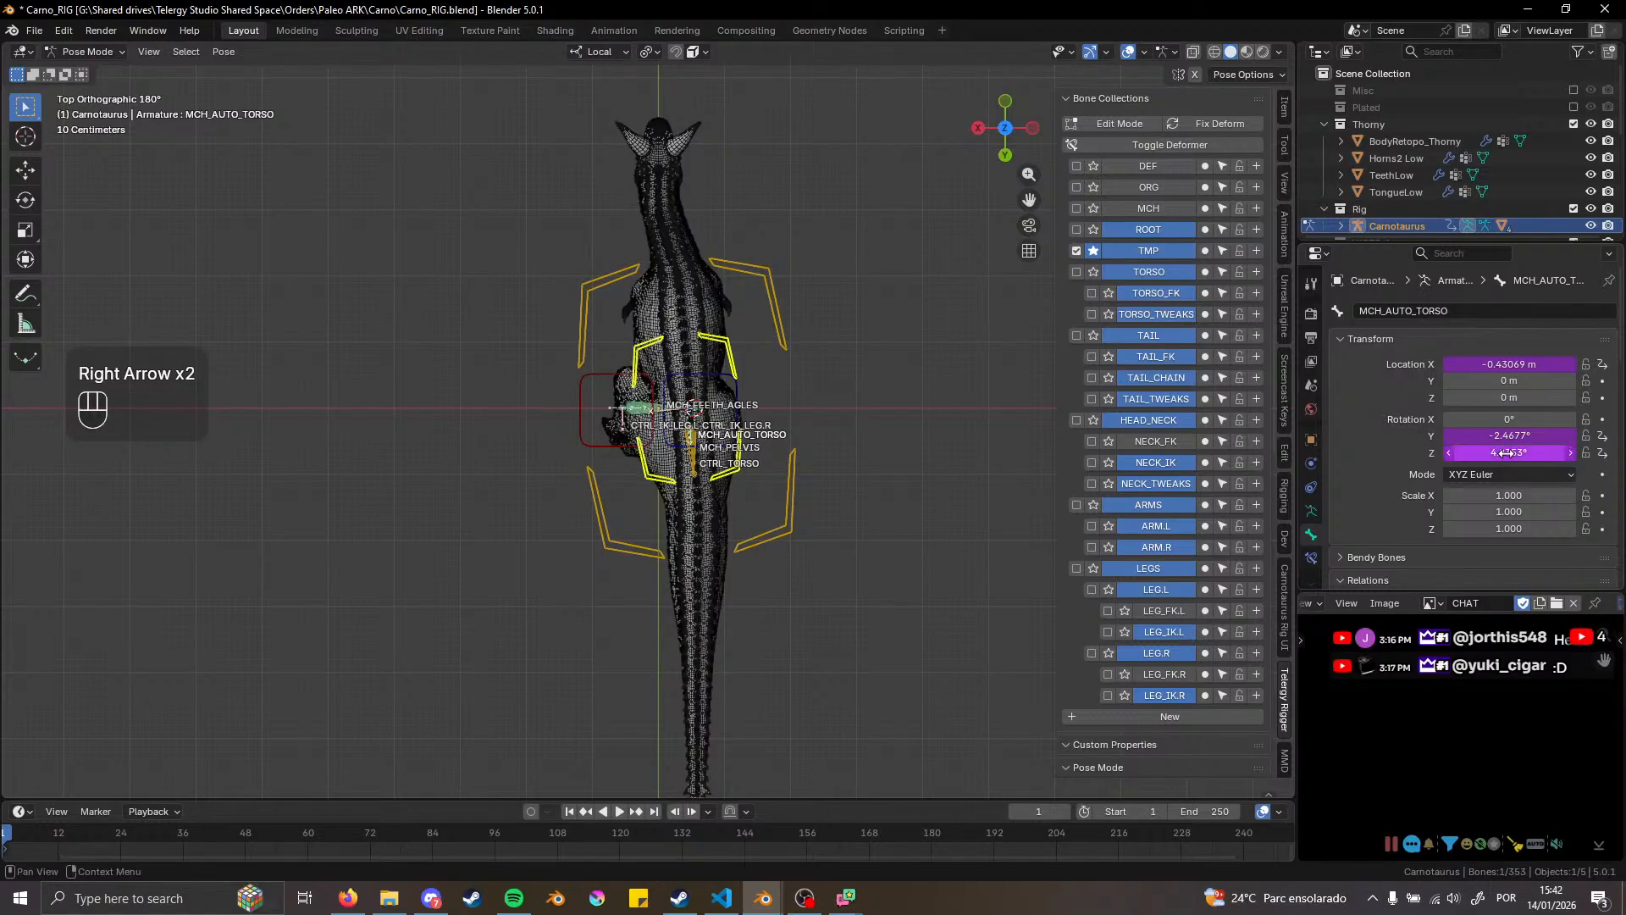
left_click(1508, 454)
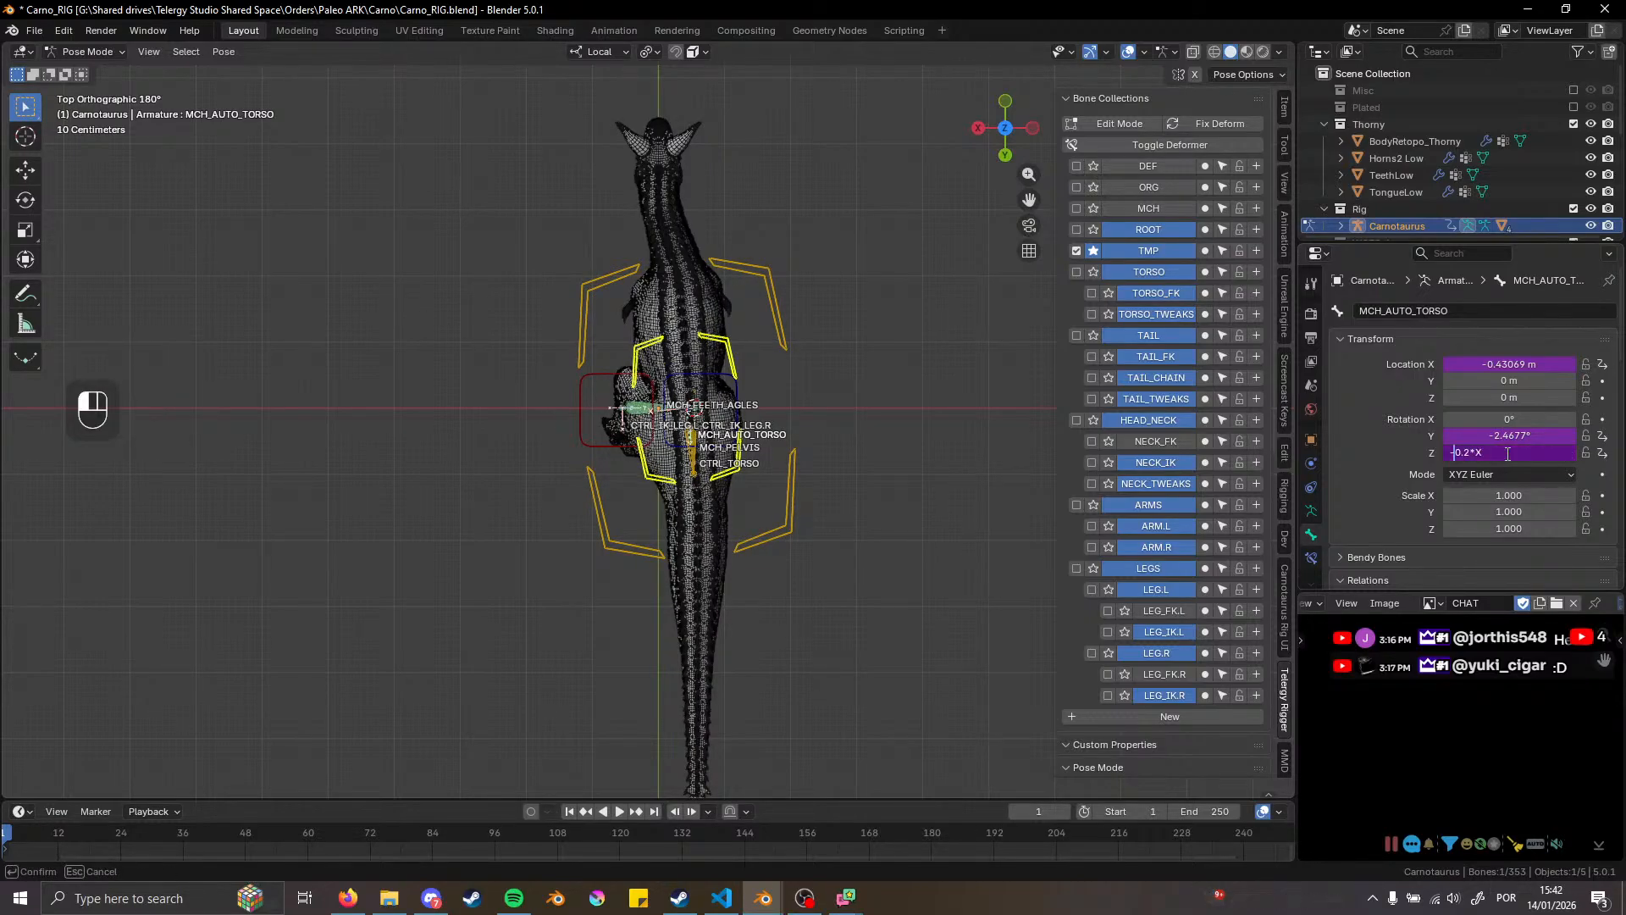
type("3")
key("Return")
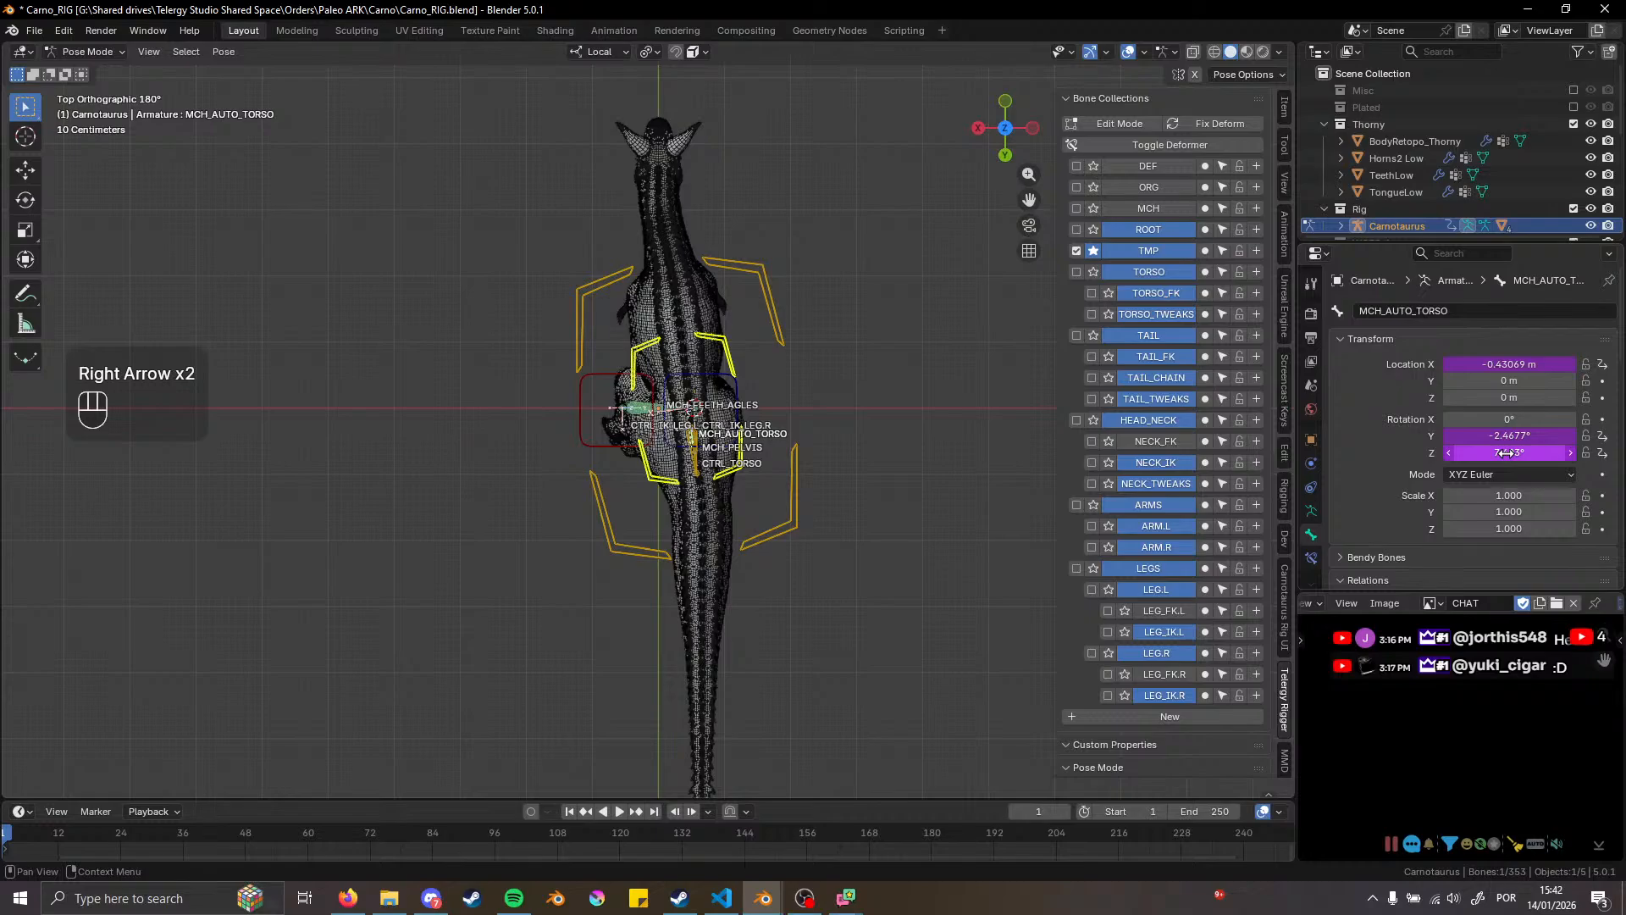
Clear the pose location of the left leg's IK control, CTRL_IK_LEG.L
middle_click_drag(745, 375, 654, 527)
scroll(590, 551, "up", 4)
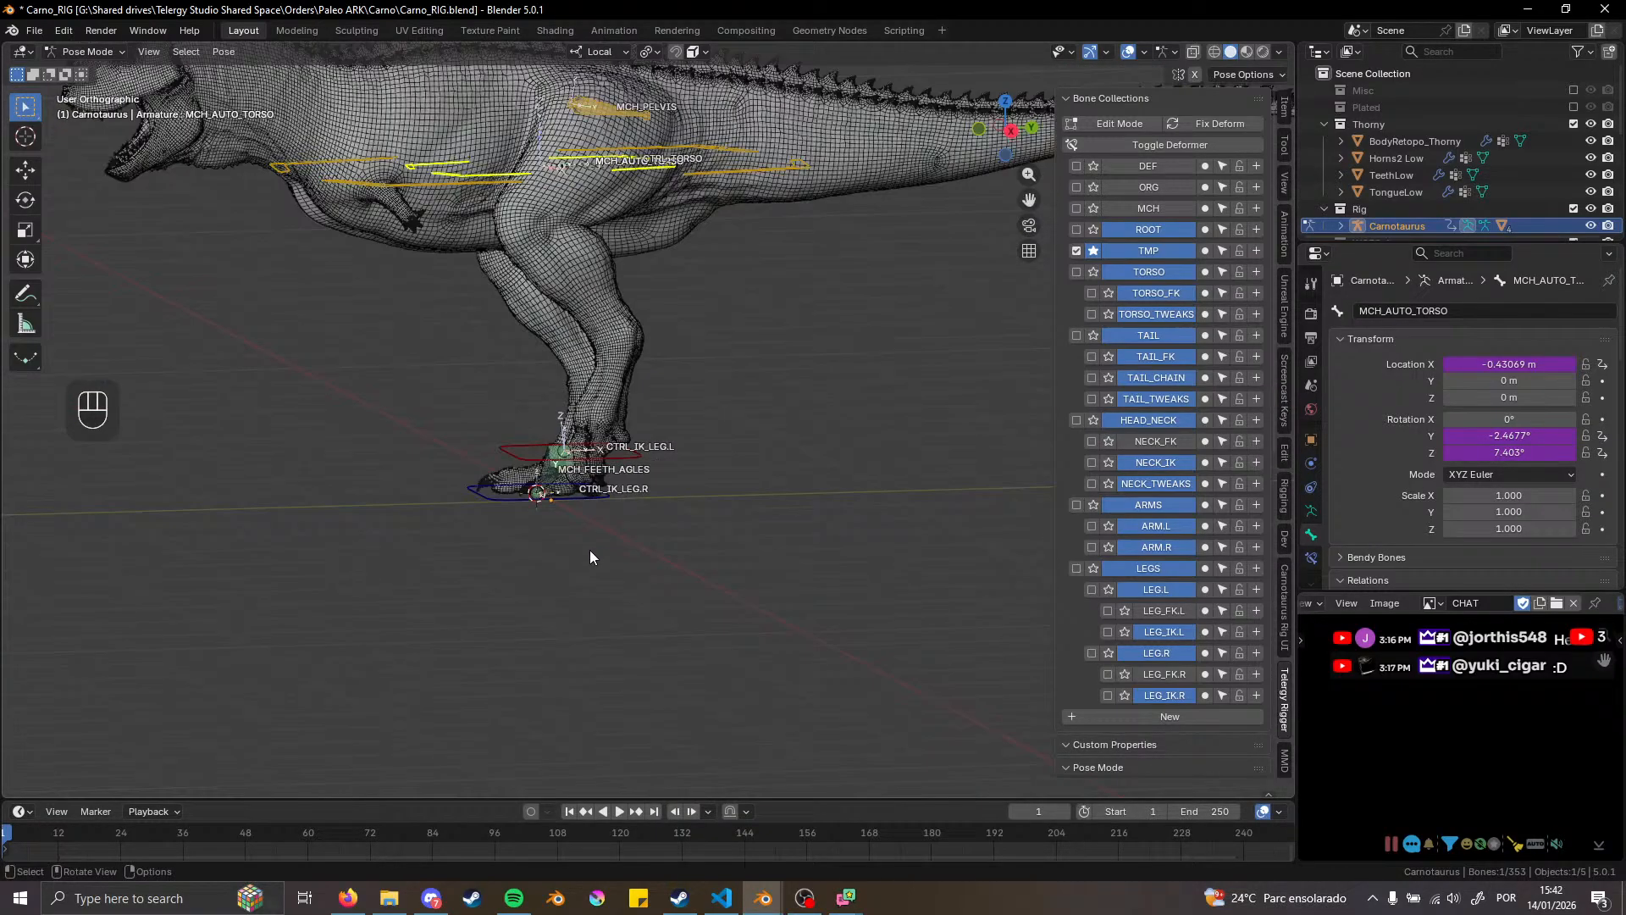
left_click(586, 462)
middle_click_drag(612, 455, 677, 461, "alt")
key("alt+g")
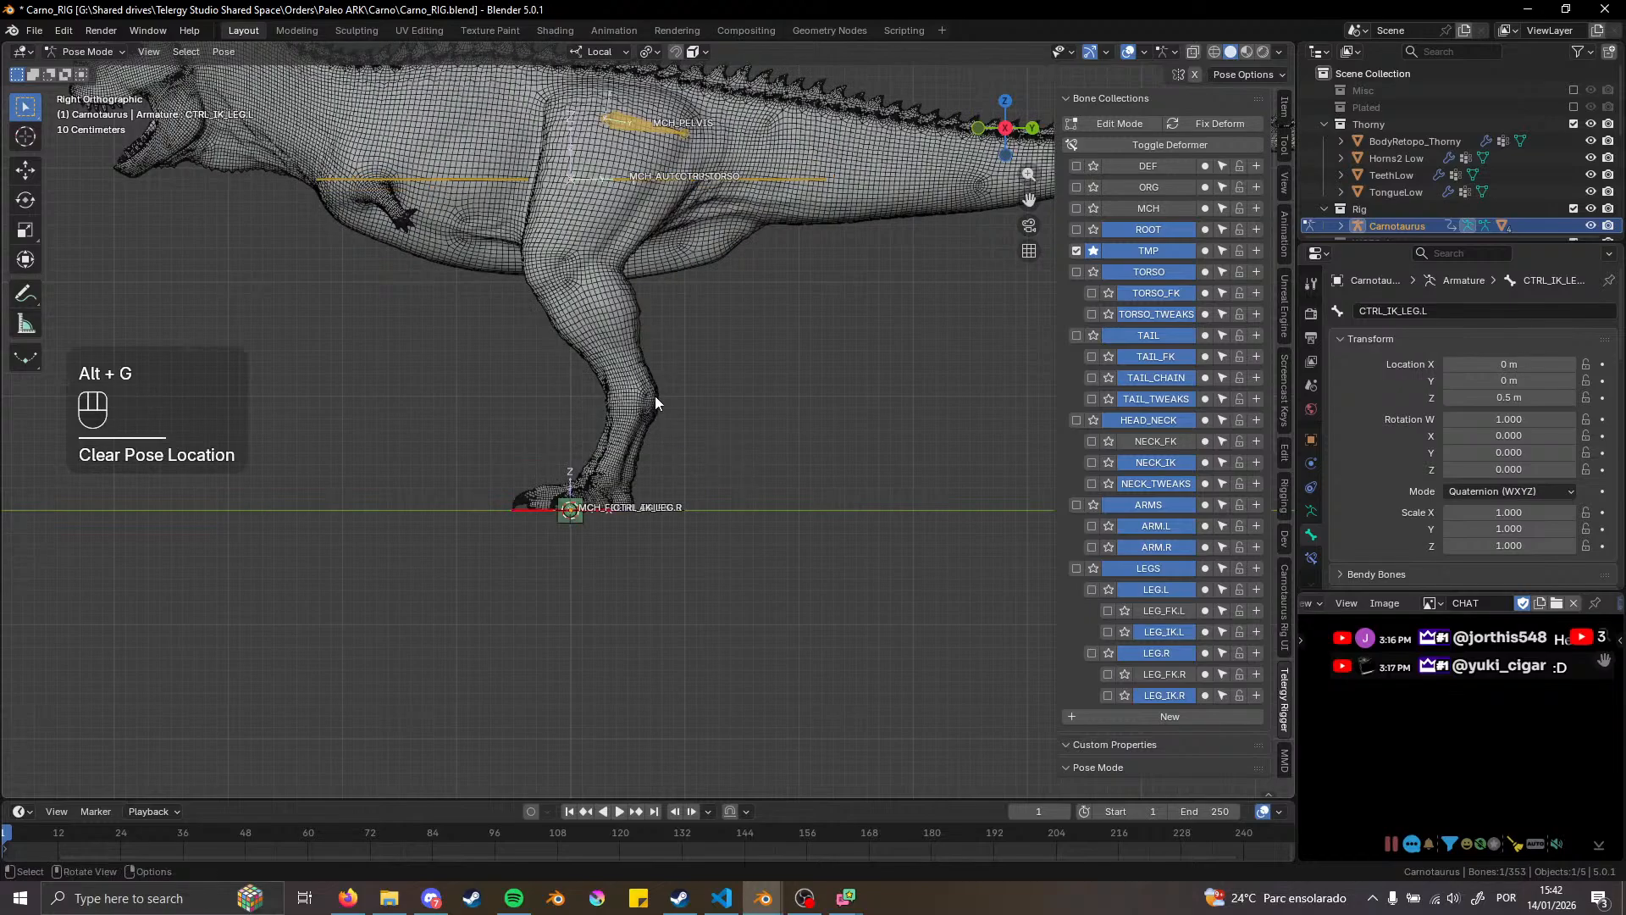
Test the automatic torso motion by temporarily lifting and shifting CTRL_IK_LEG.L in the side and front views
middle_click_drag(657, 393, 670, 466, "shift")
key("g")
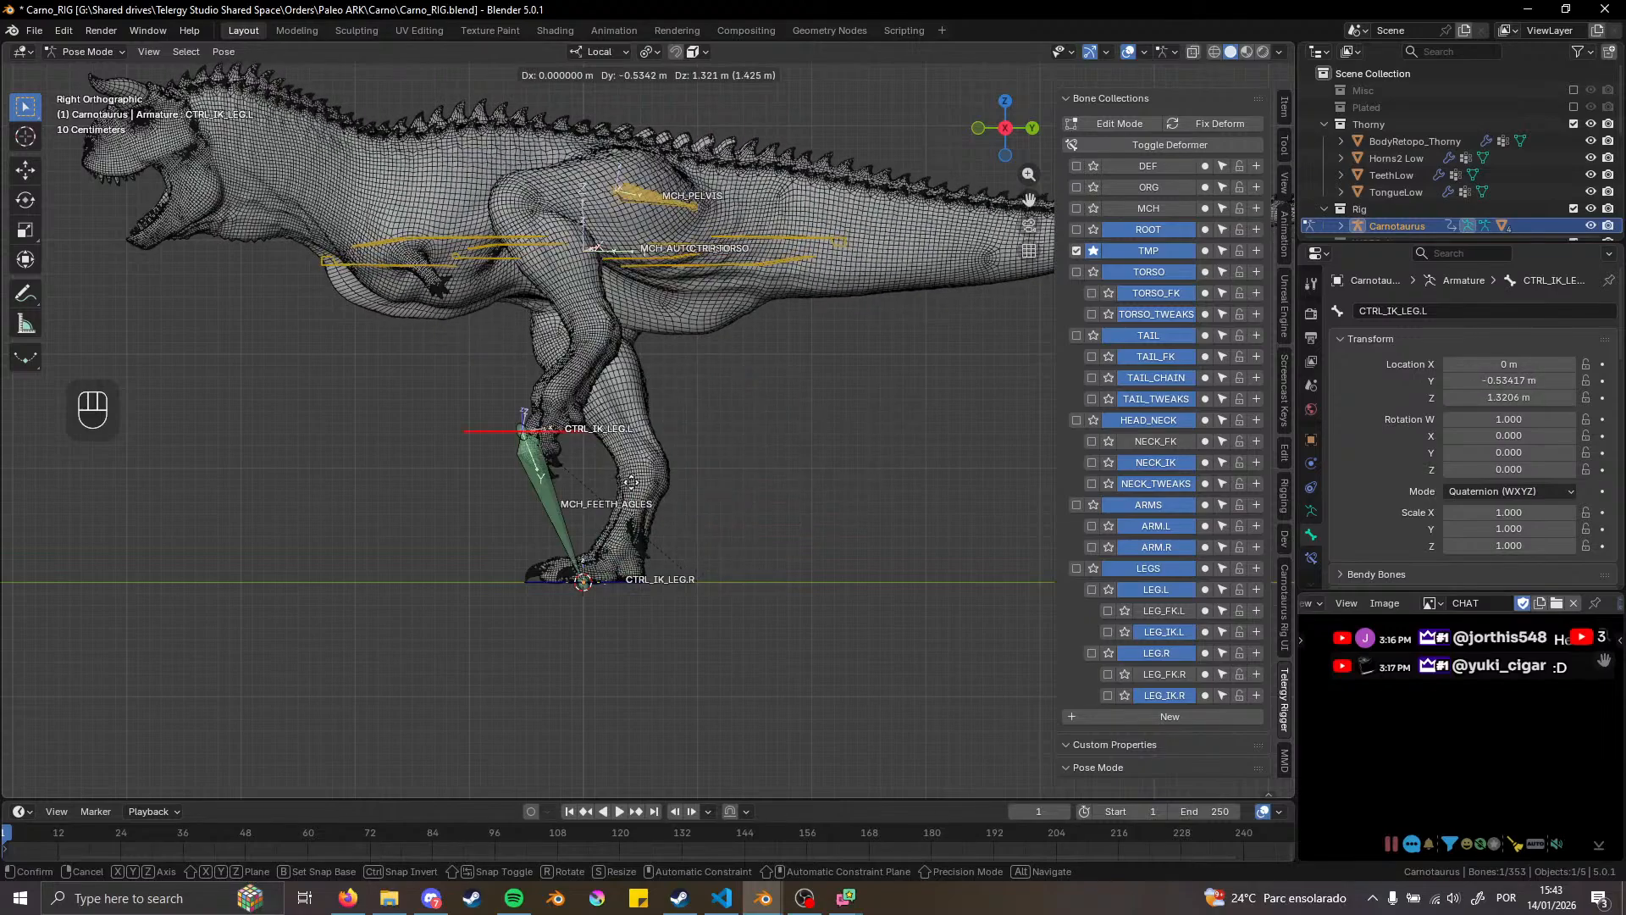
right_click(739, 432)
scroll(737, 434, "down", 2)
middle_click_drag(575, 440, 761, 443)
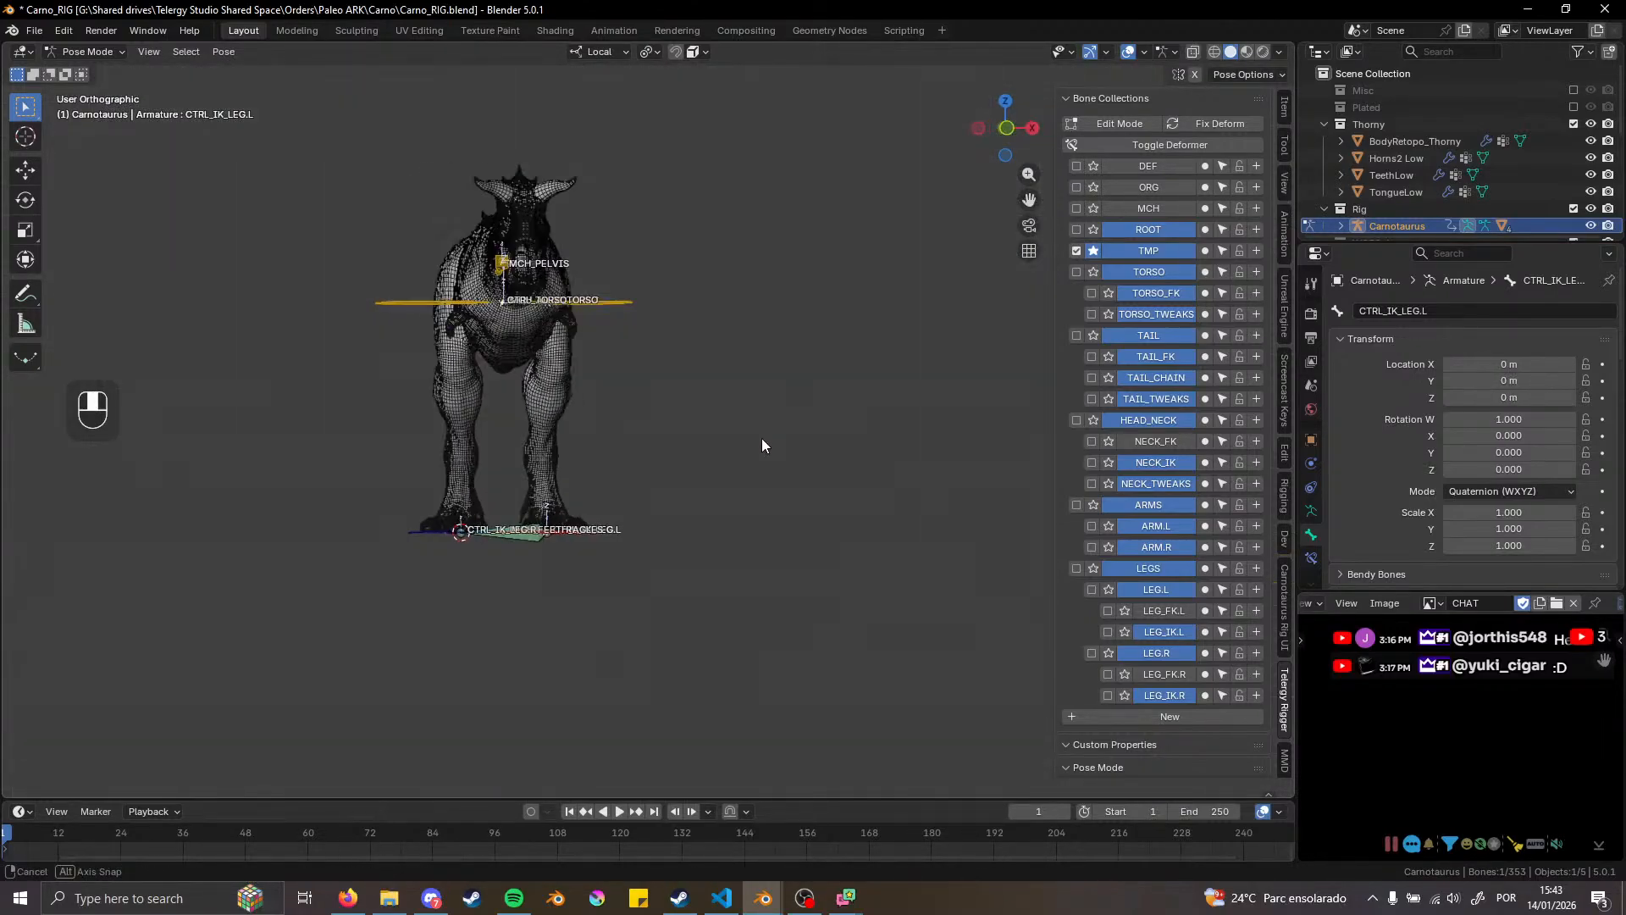
key("g")
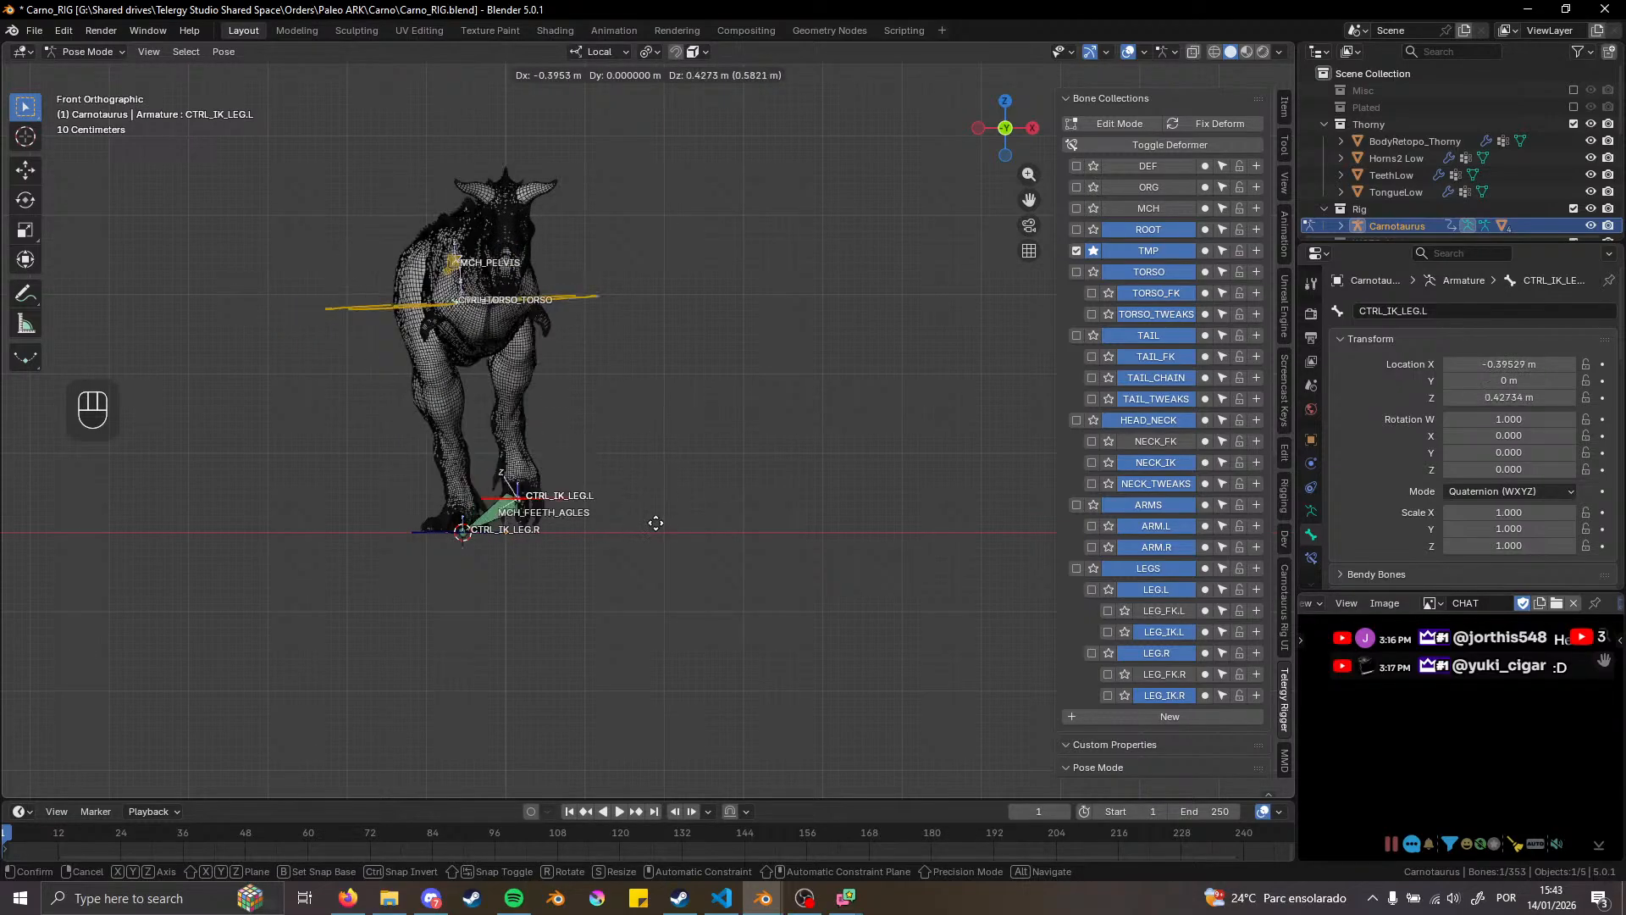
right_click(651, 553)
key("g")
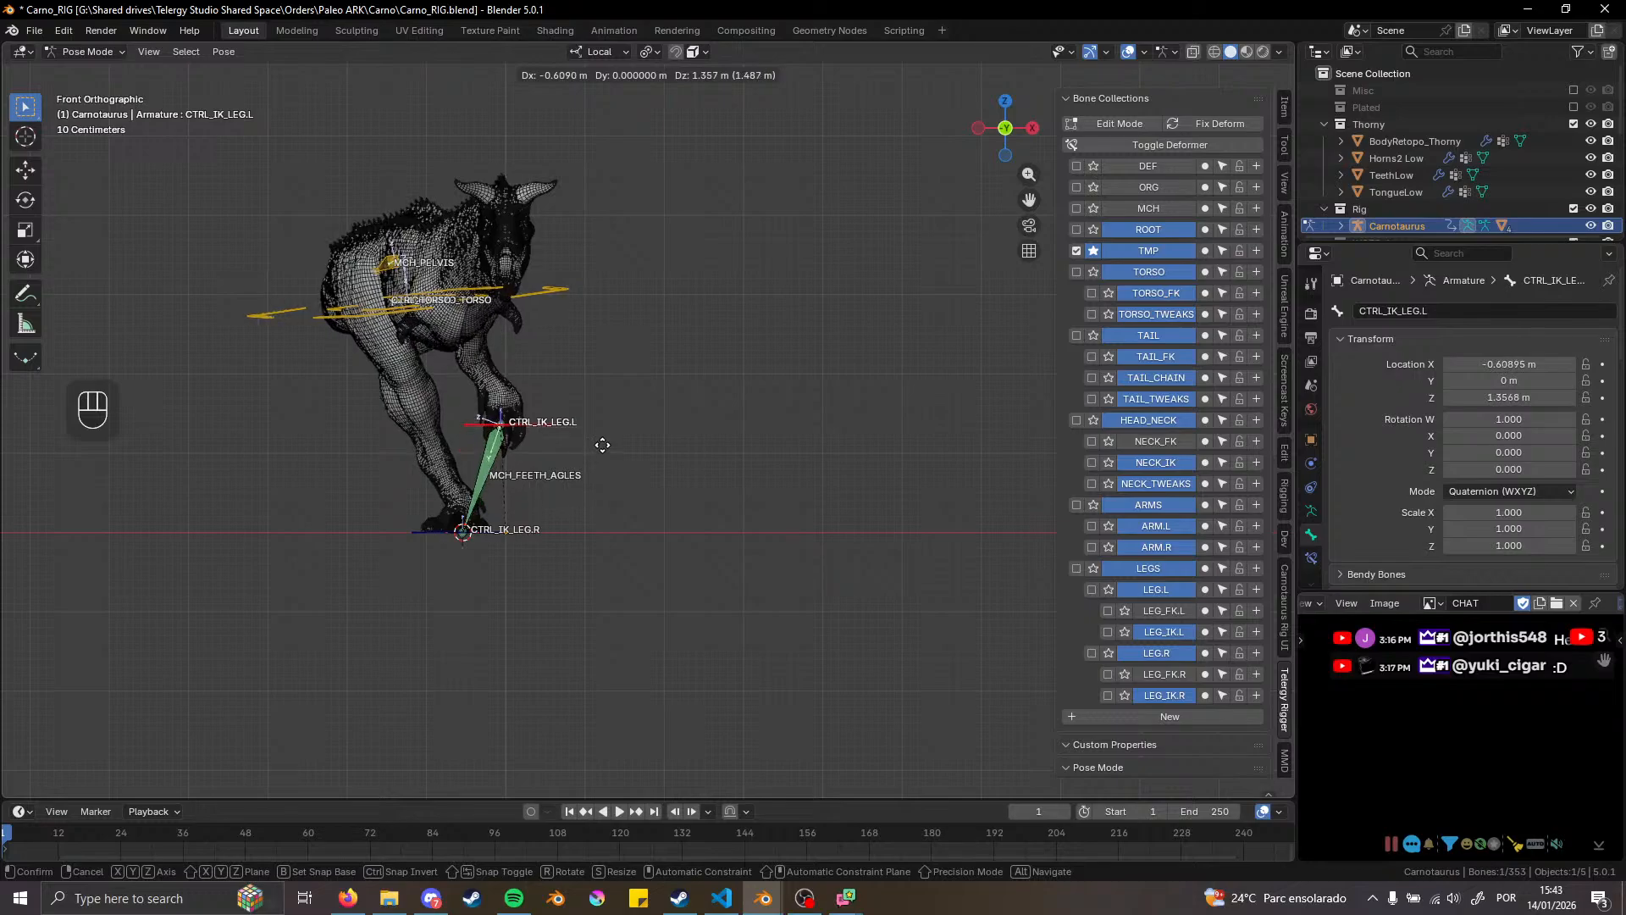
key("Escape")
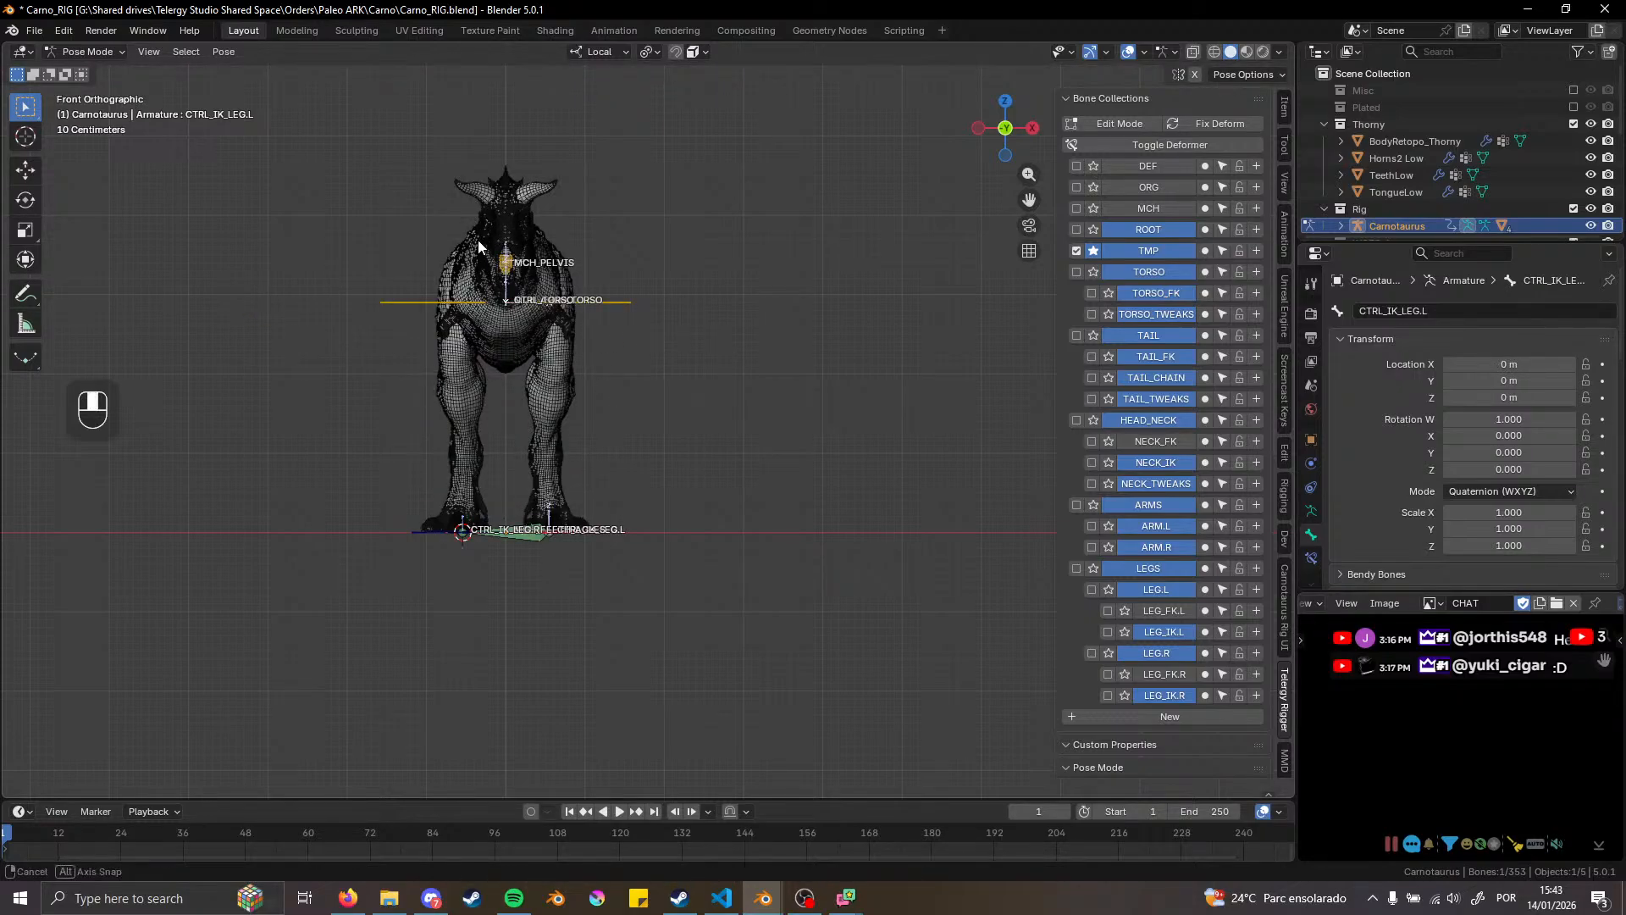
Open the X location driver of MCH_AUTO_TORSO in the Drivers Editor and isolate its curve
middle_click_drag(478, 241, 432, 251)
left_click(432, 250)
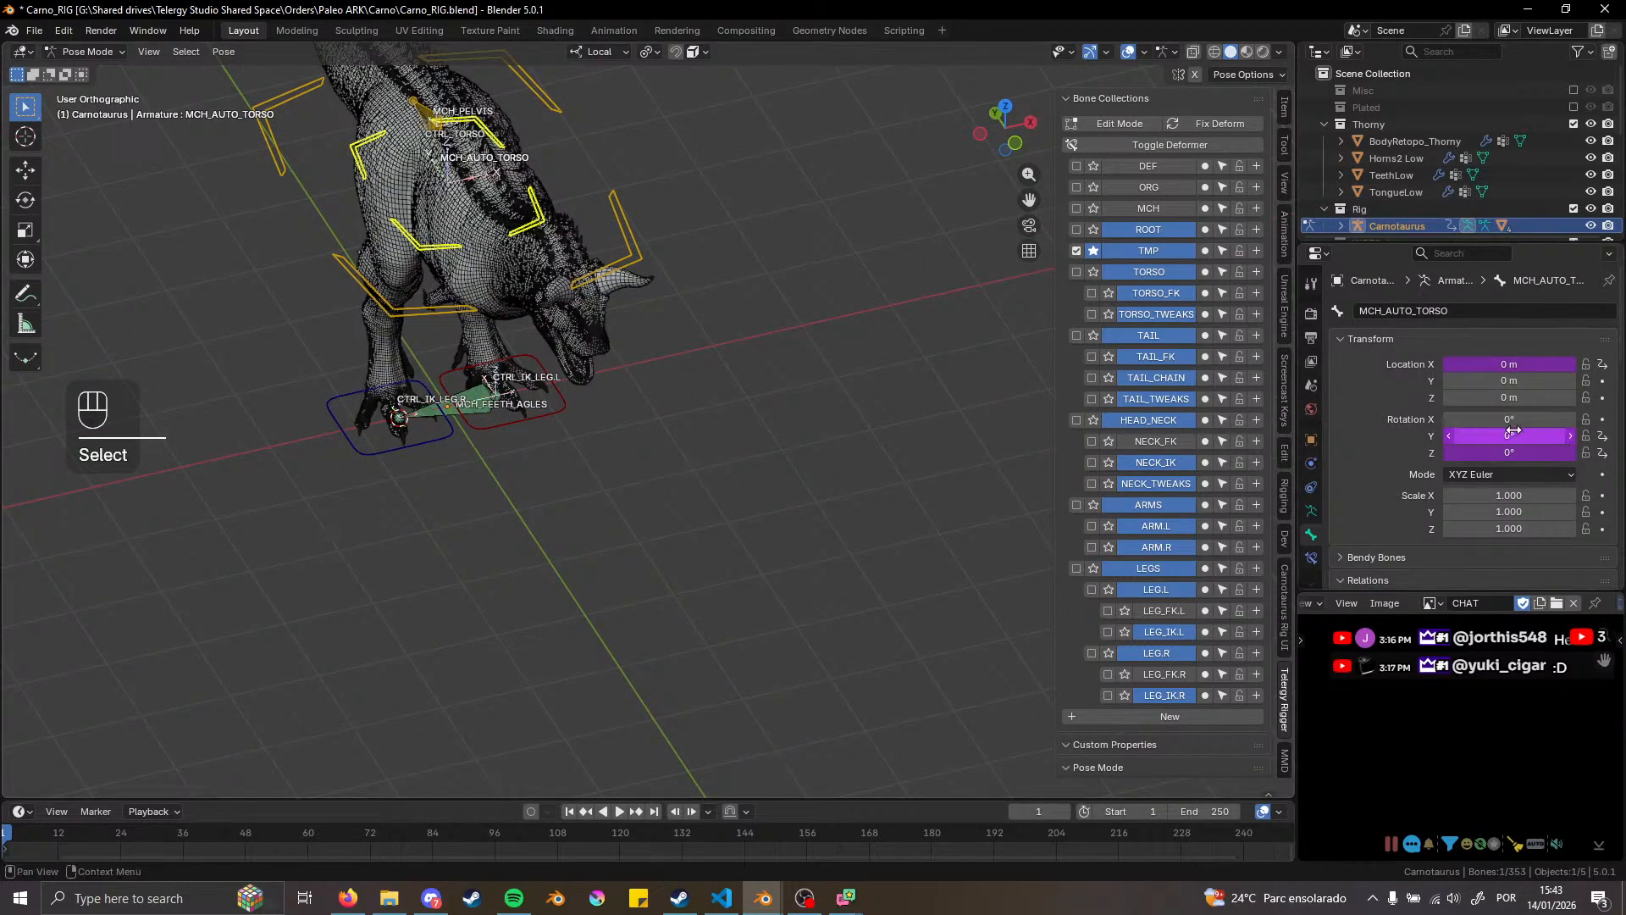
right_click(1486, 363)
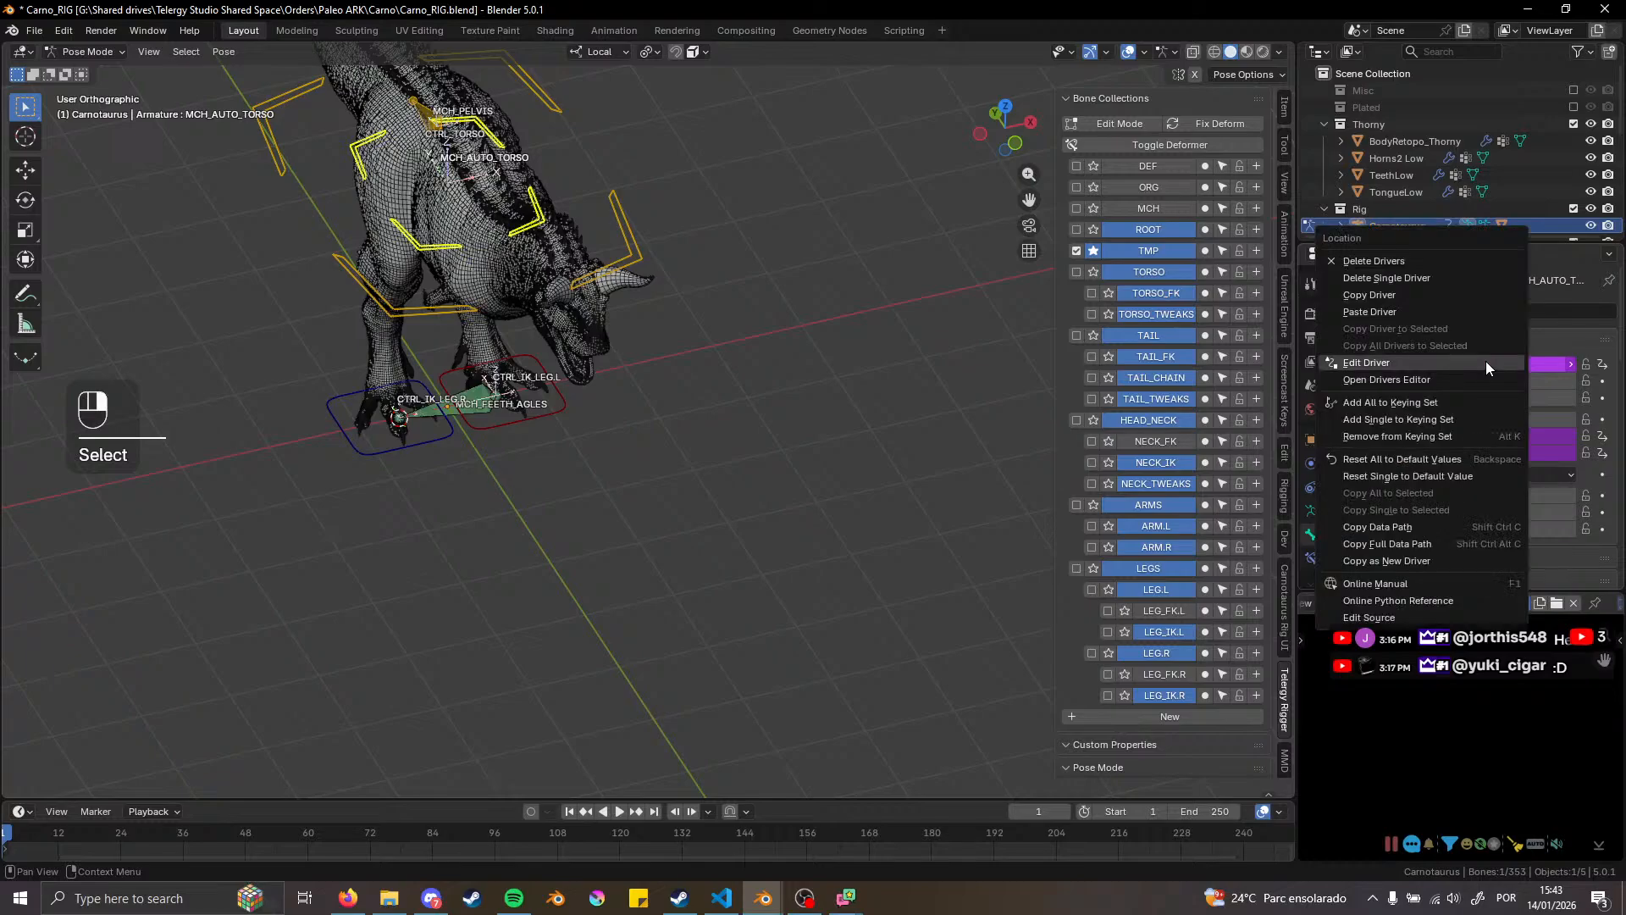
left_click(1370, 379)
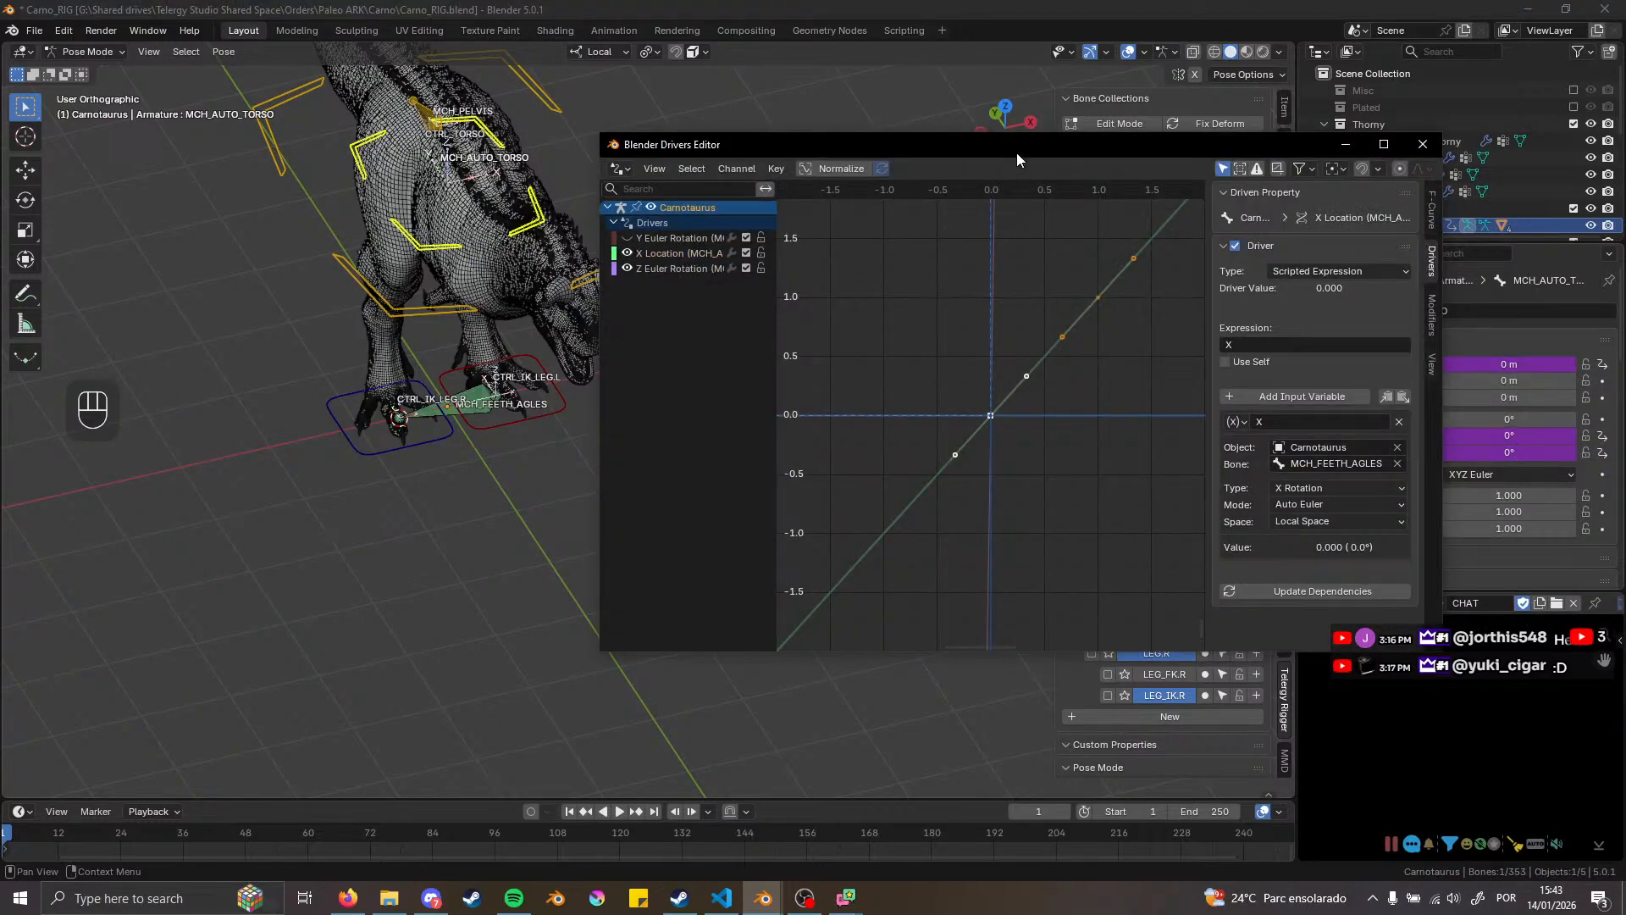
left_click_drag(1017, 152, 729, 175)
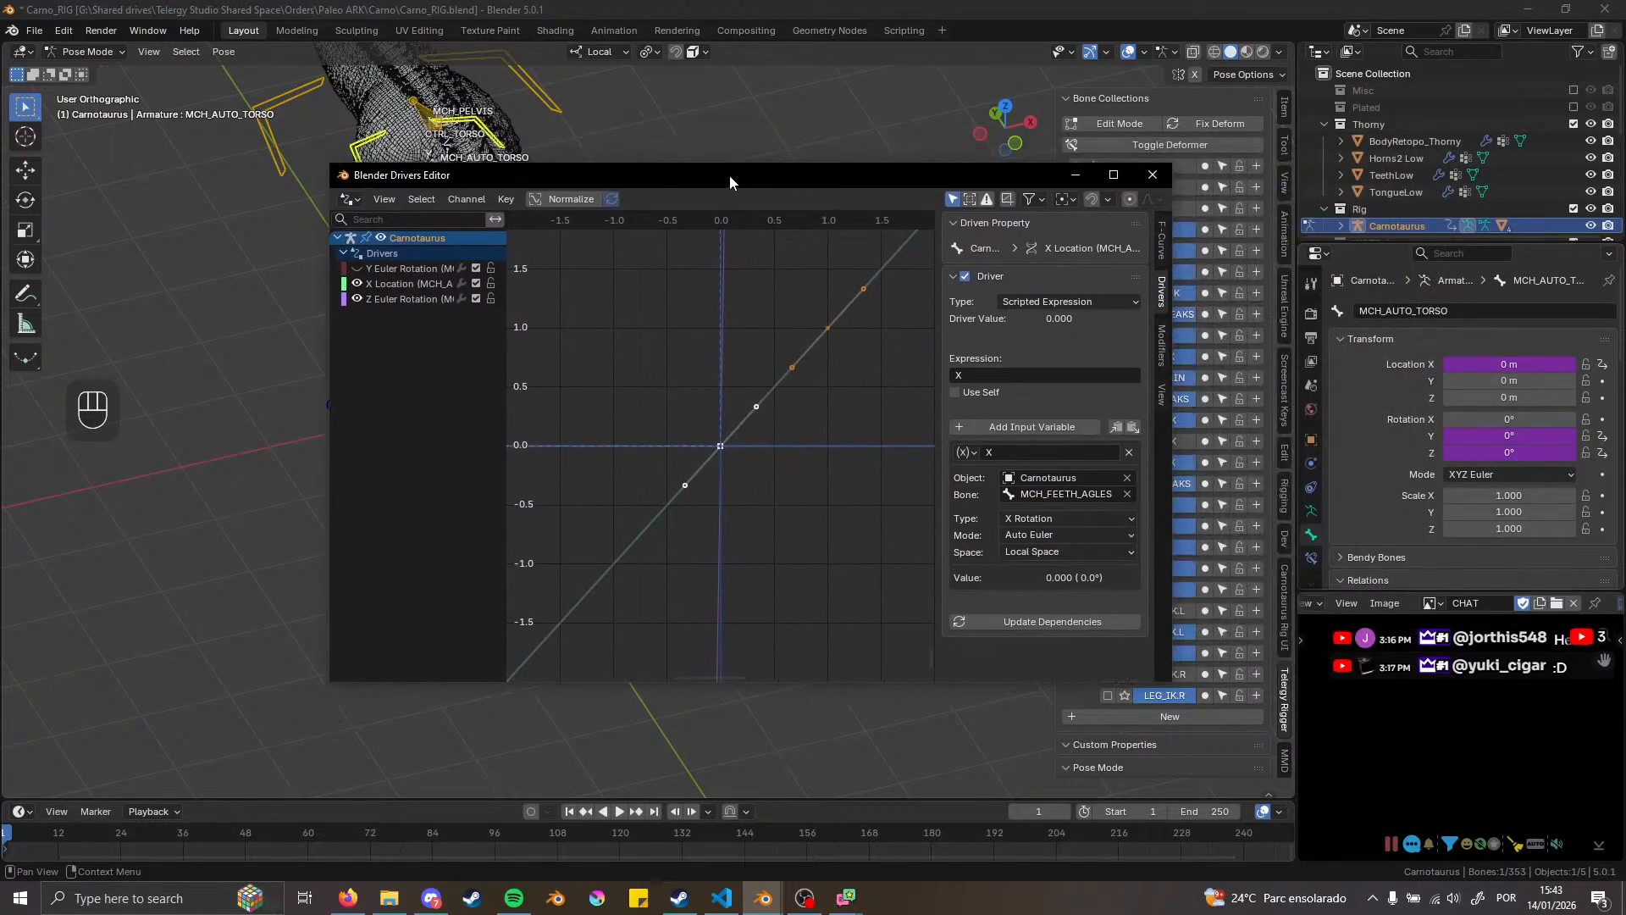
left_click(398, 283)
left_click(354, 297)
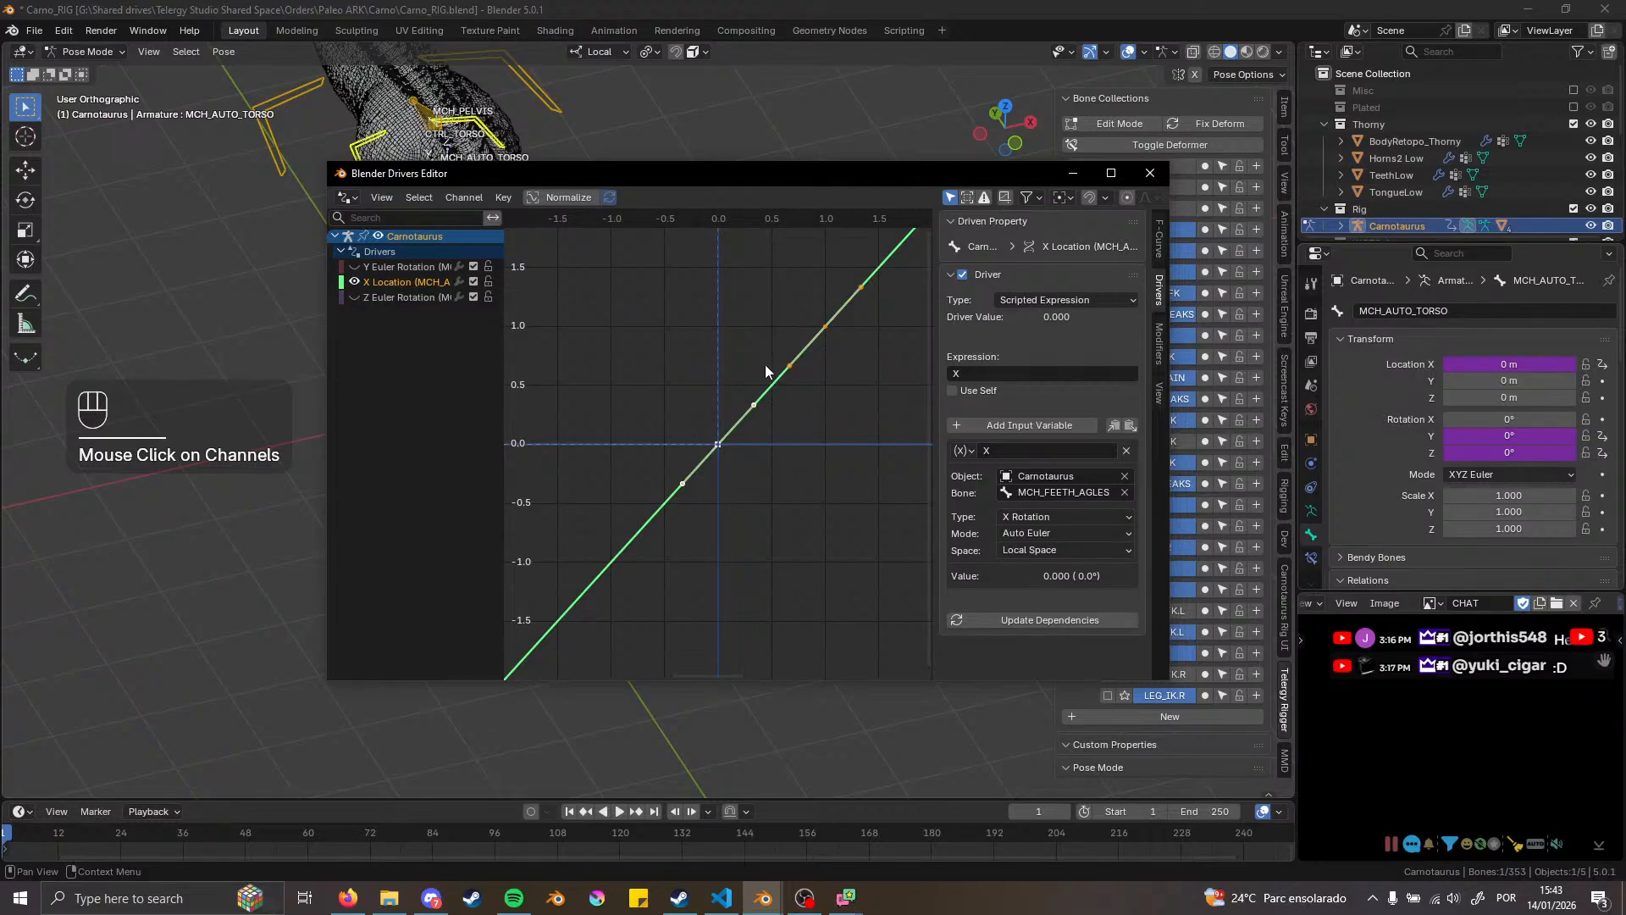
mouse_move(764, 364)
middle_mouse_down()
mouse_move(661, 399)
mouse_move(791, 374)
middle_mouse_up()
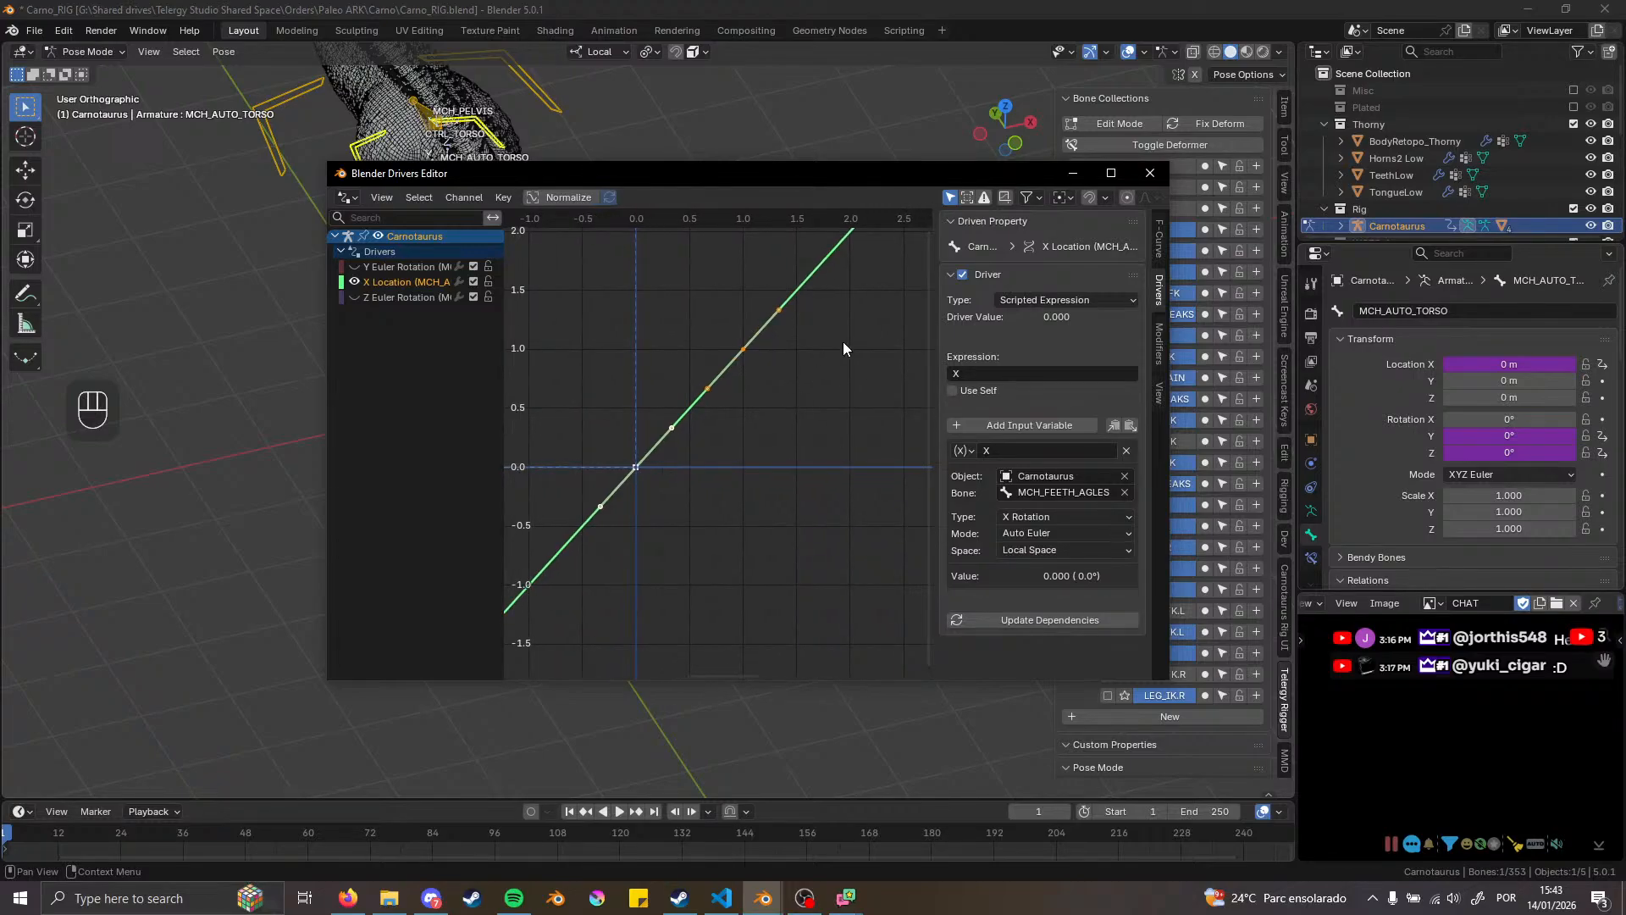
Put the Drivers Editor away and try shifting CTRL_TORSO about -0.43 m along its local X in the front view
left_click(1066, 175)
mouse_move(484, 228)
middle_mouse_down()
mouse_move(472, 240)
mouse_move(475, 222)
middle_mouse_up()
left_click(628, 257)
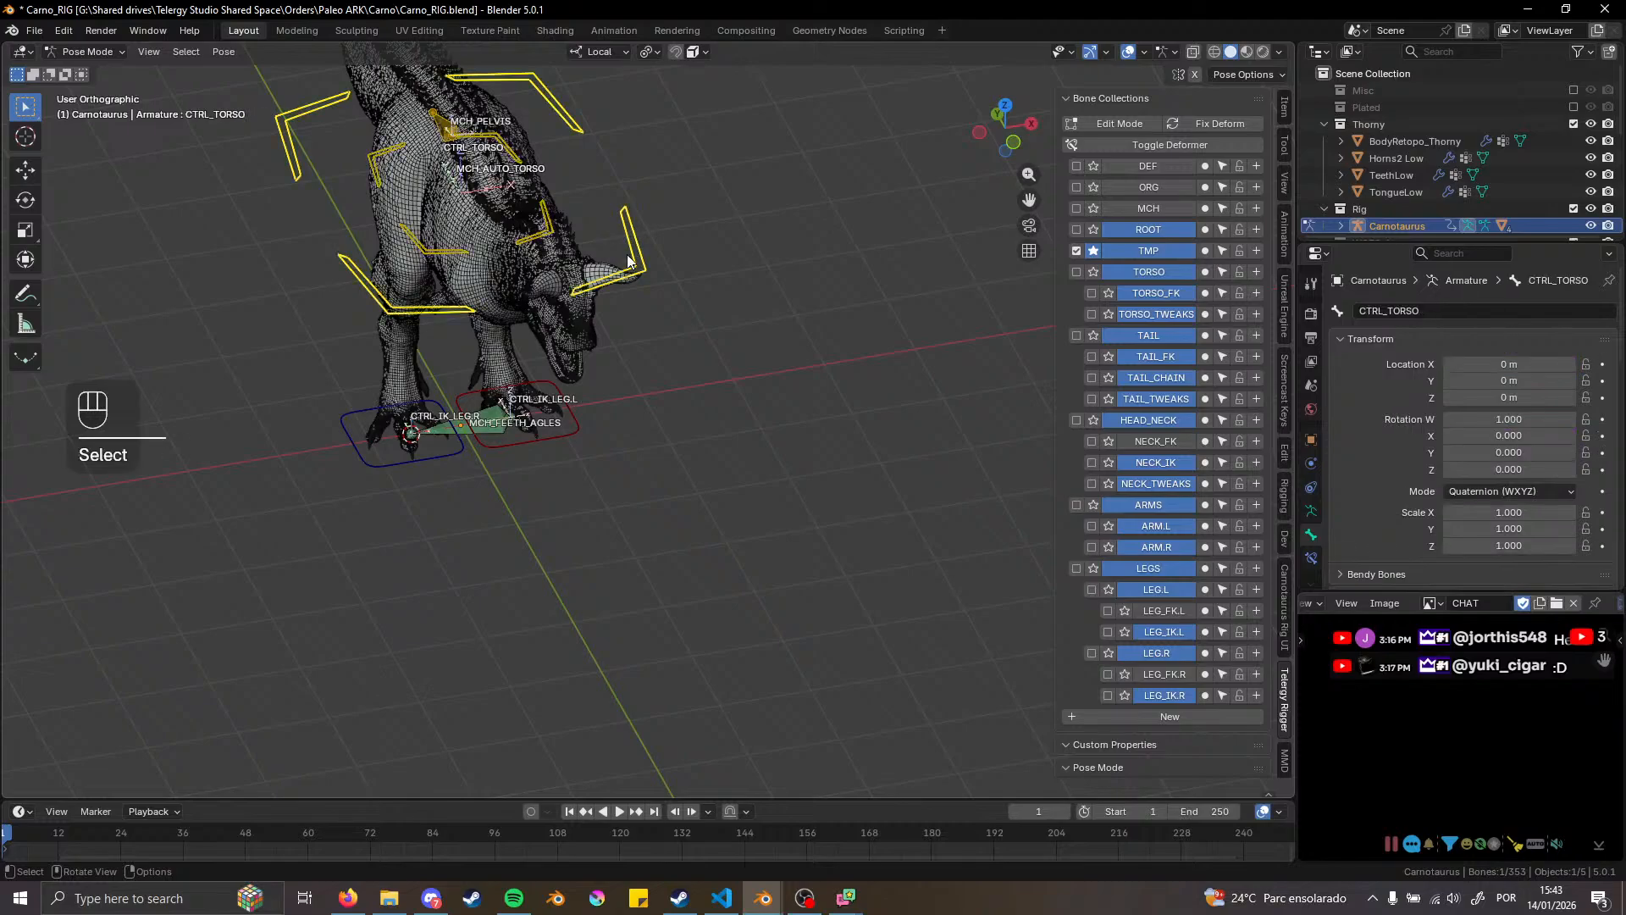
middle_click_drag(627, 257, 581, 213)
key("g")
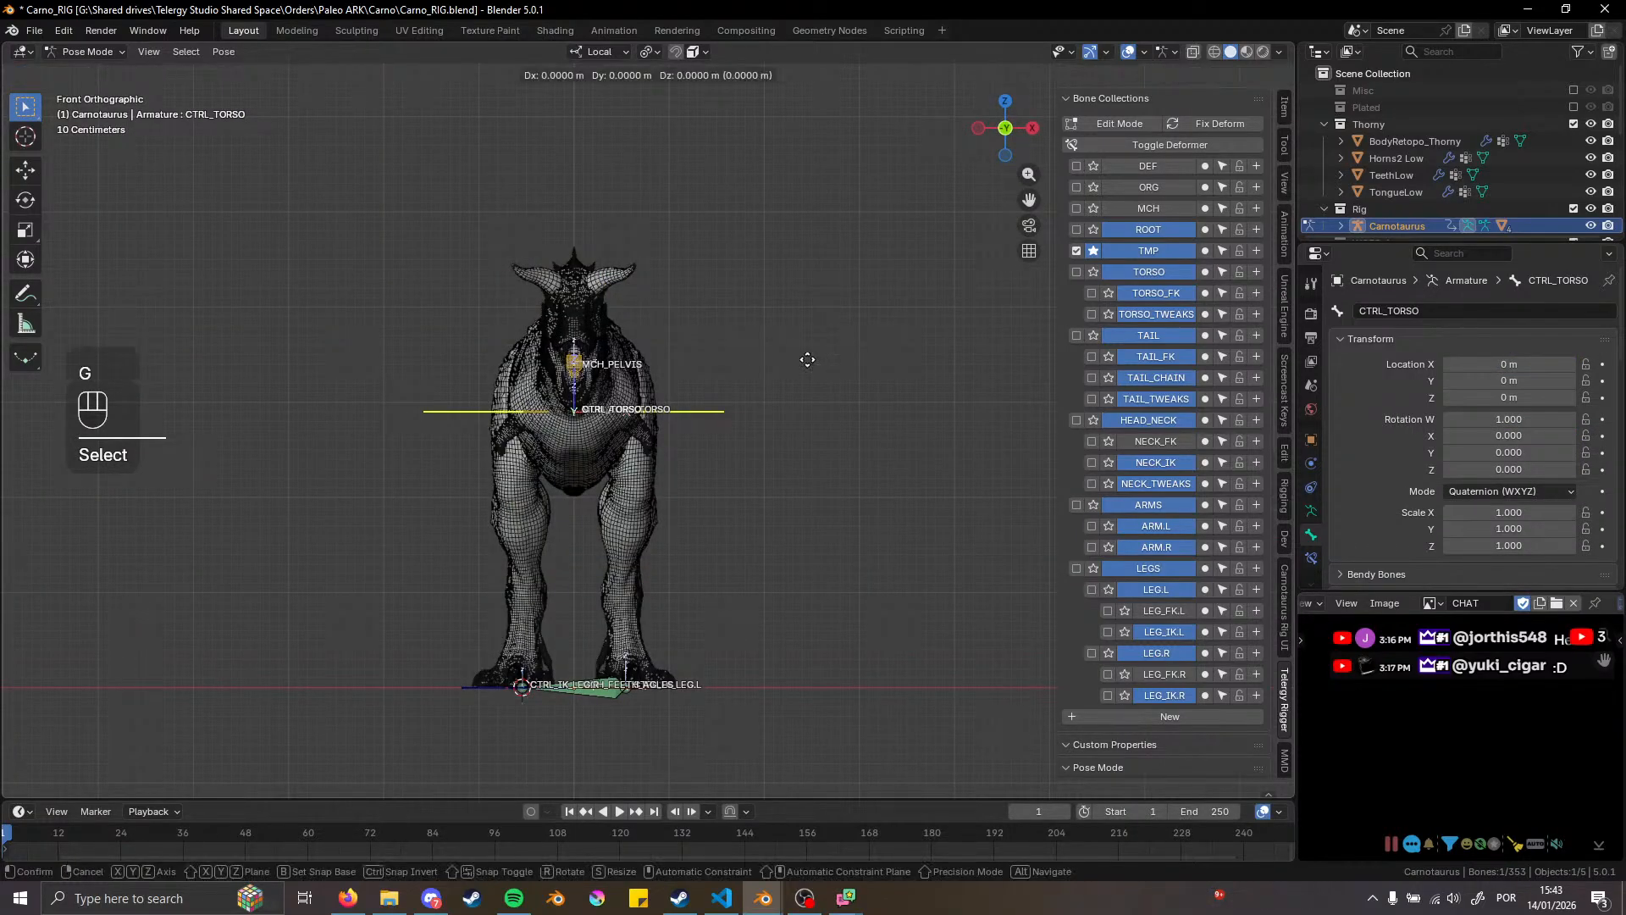
key("x")
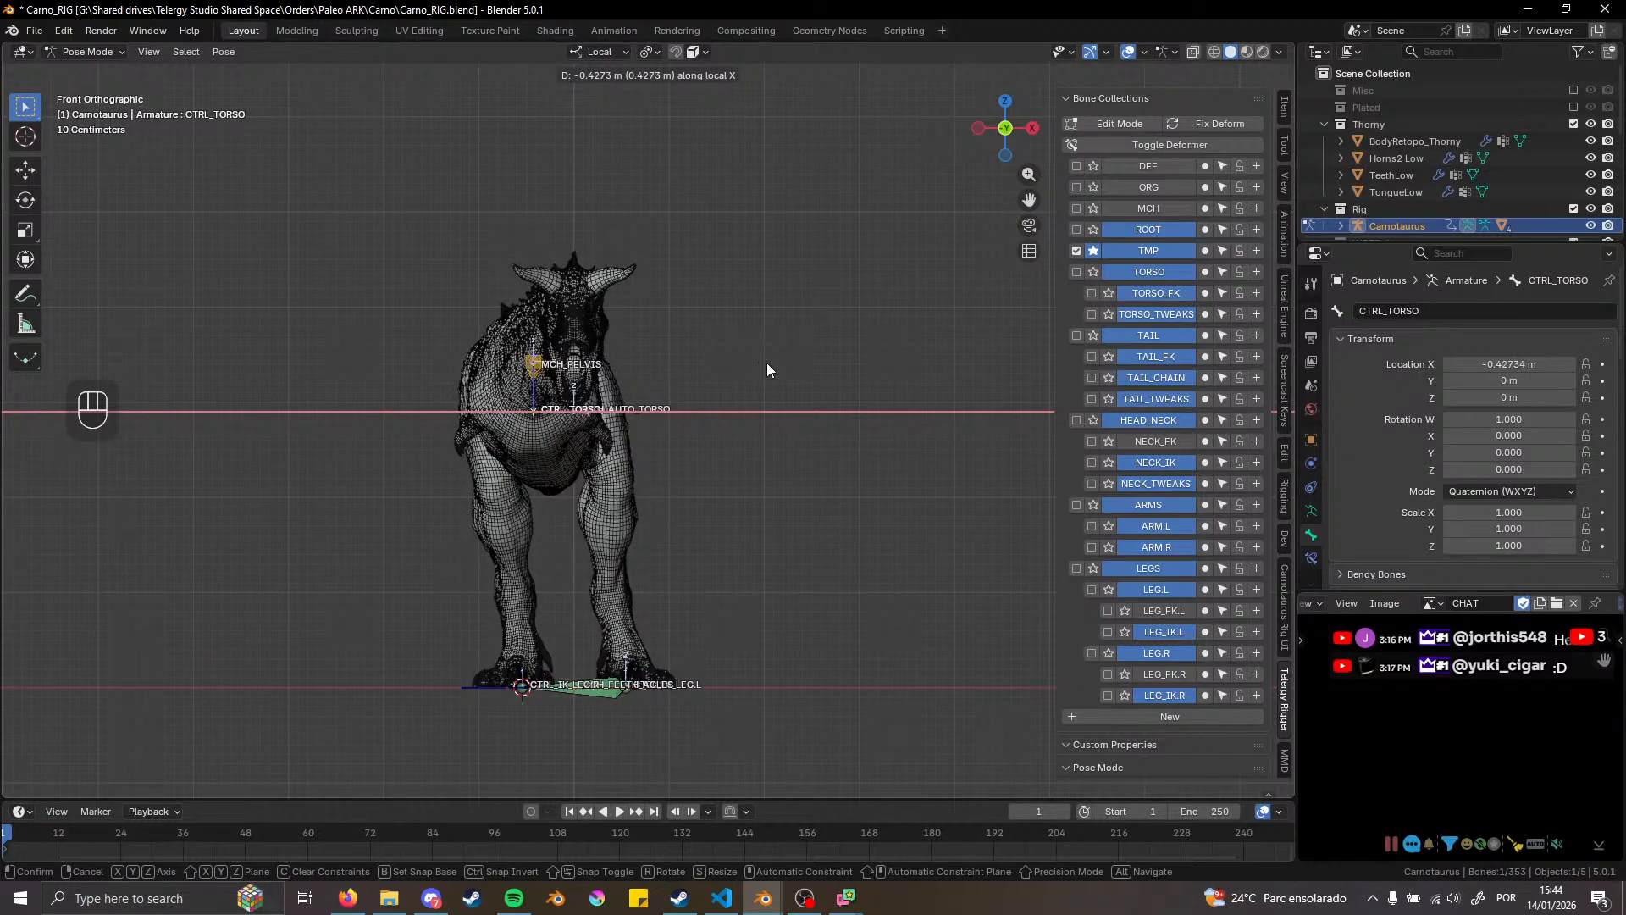
right_click(758, 361)
Reselect MCH_AUTO_TORSO, bring back the Drivers Editor and select the keyframe at 1.0 on the X Location curve
middle_click_drag(717, 355, 720, 395)
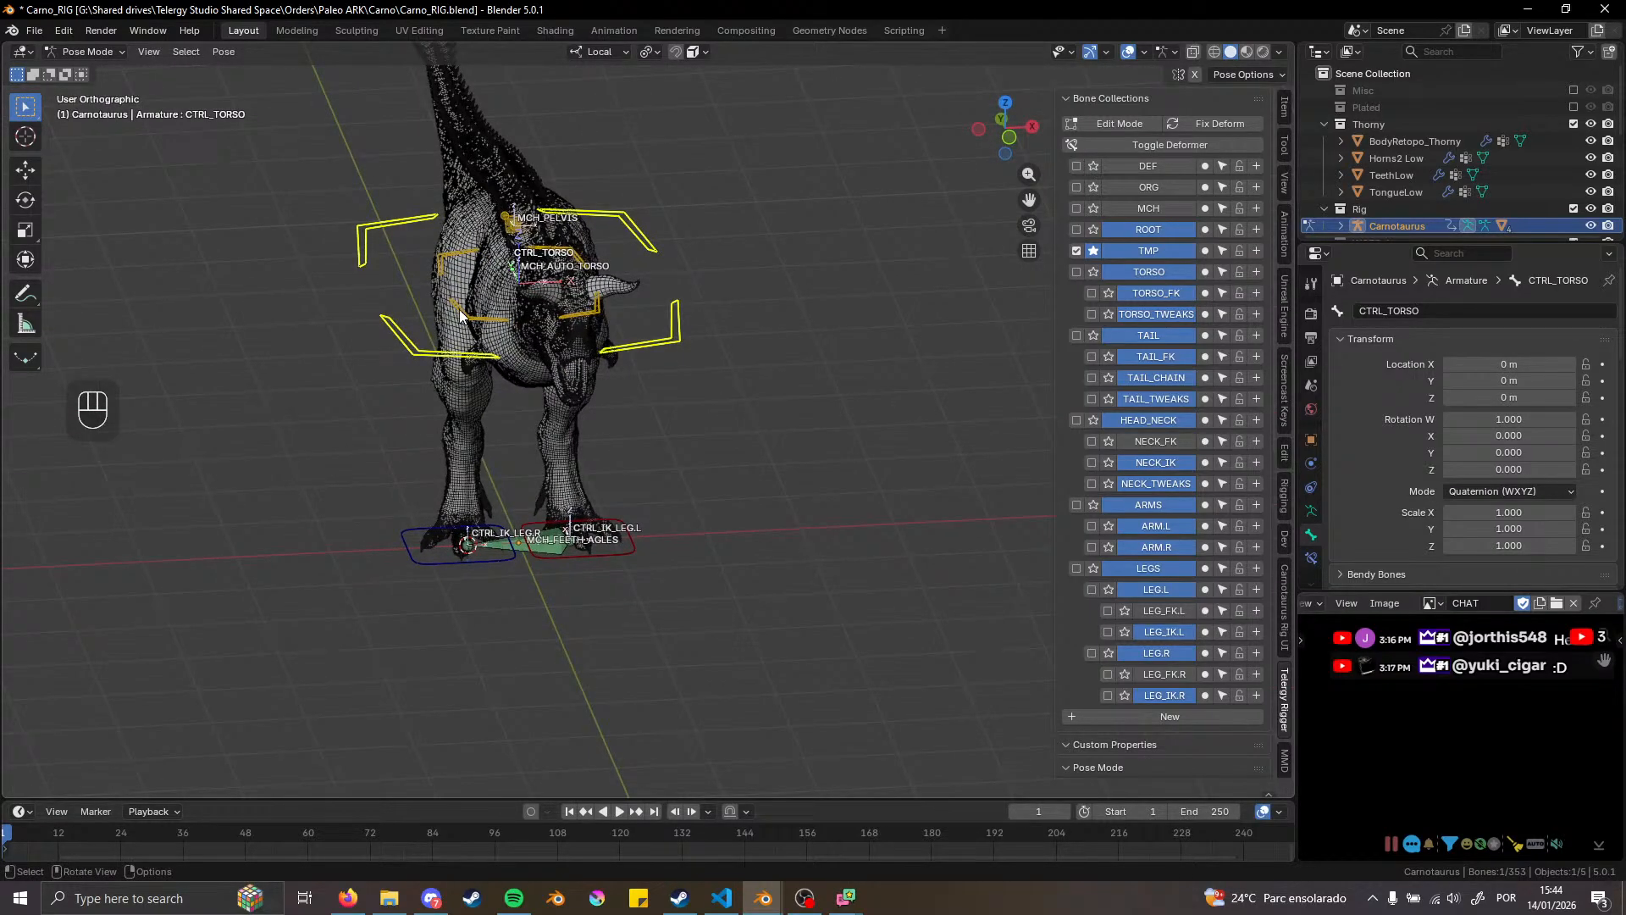
left_click(596, 391)
mouse_move(776, 891)
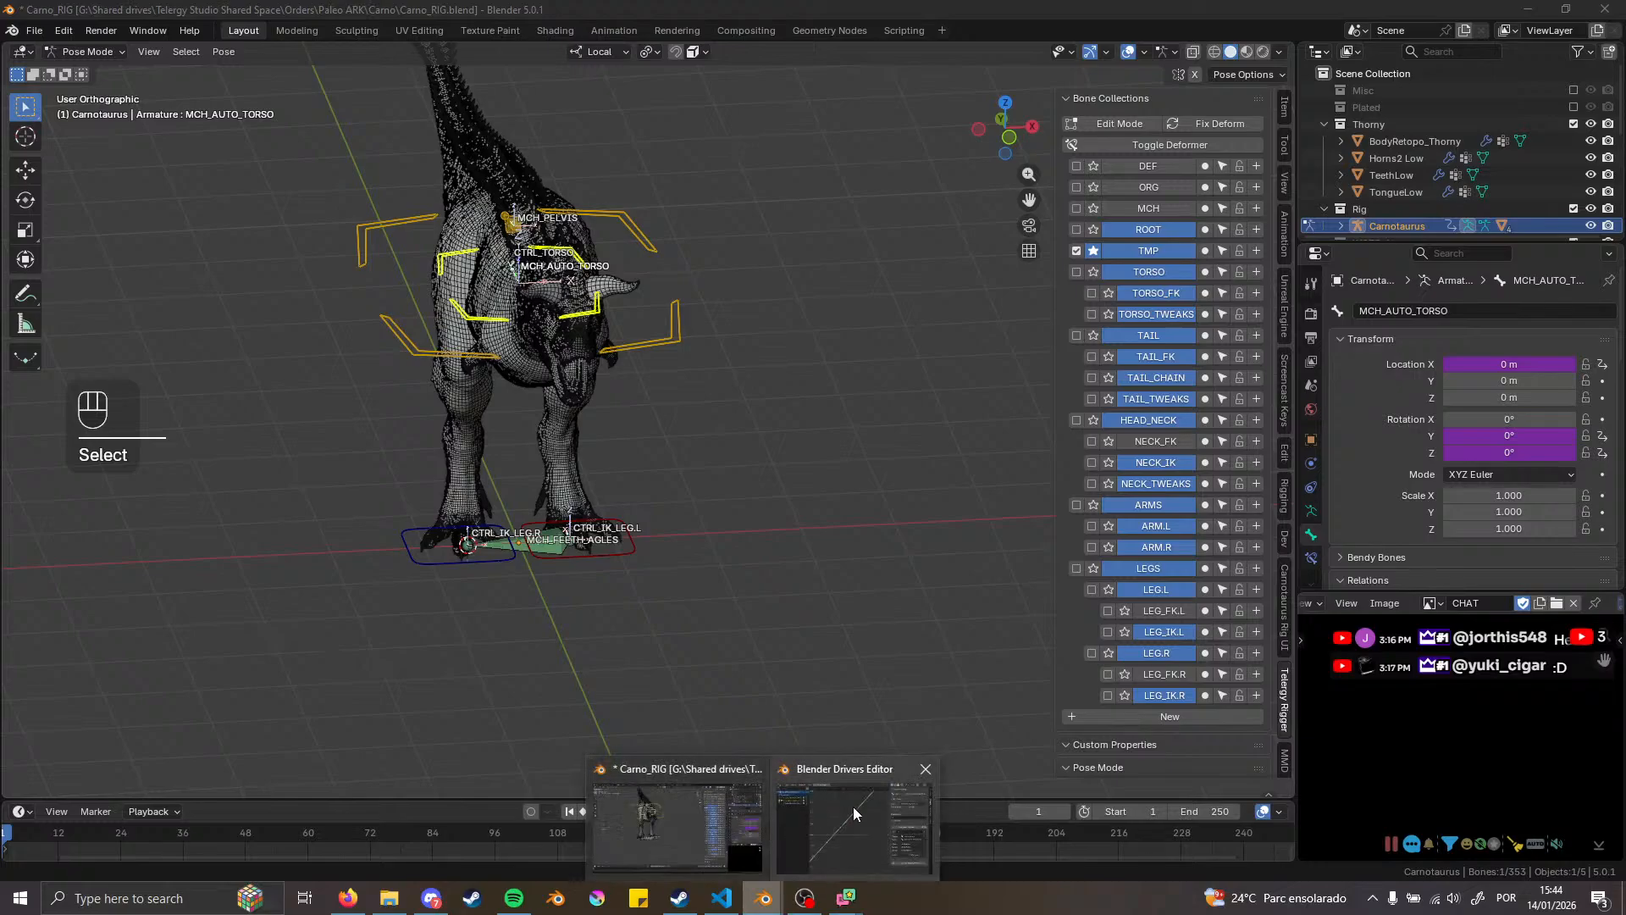
left_click(852, 806)
left_click(742, 349)
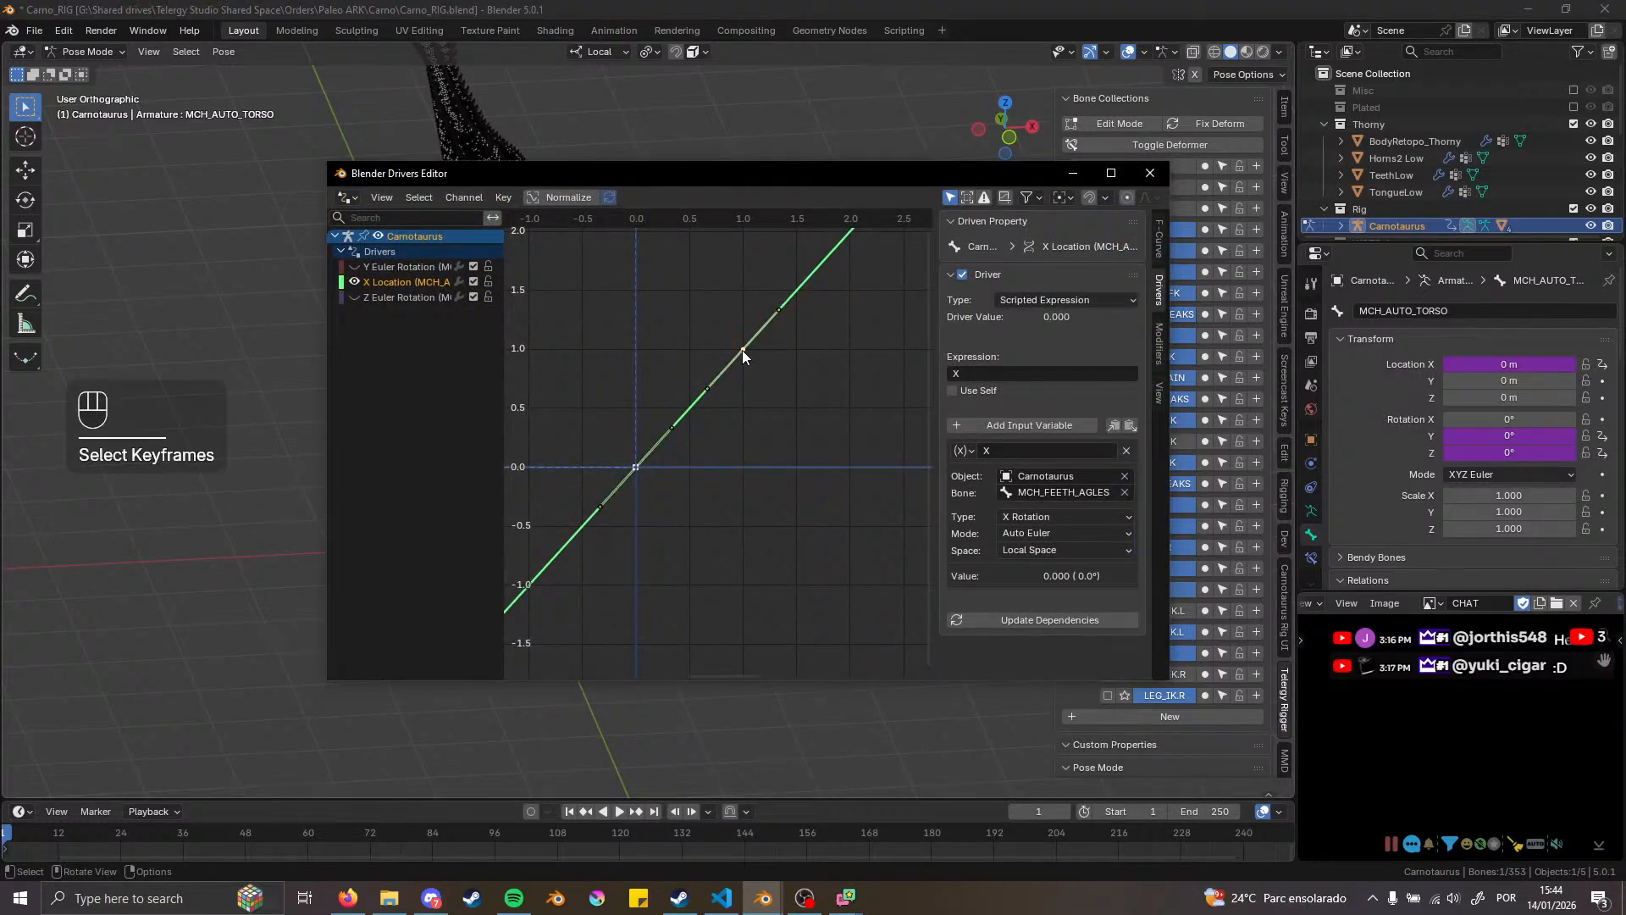
scroll(740, 364, "down", 1)
middle_click_drag(737, 379, 766, 416)
scroll(701, 458, "down", 2)
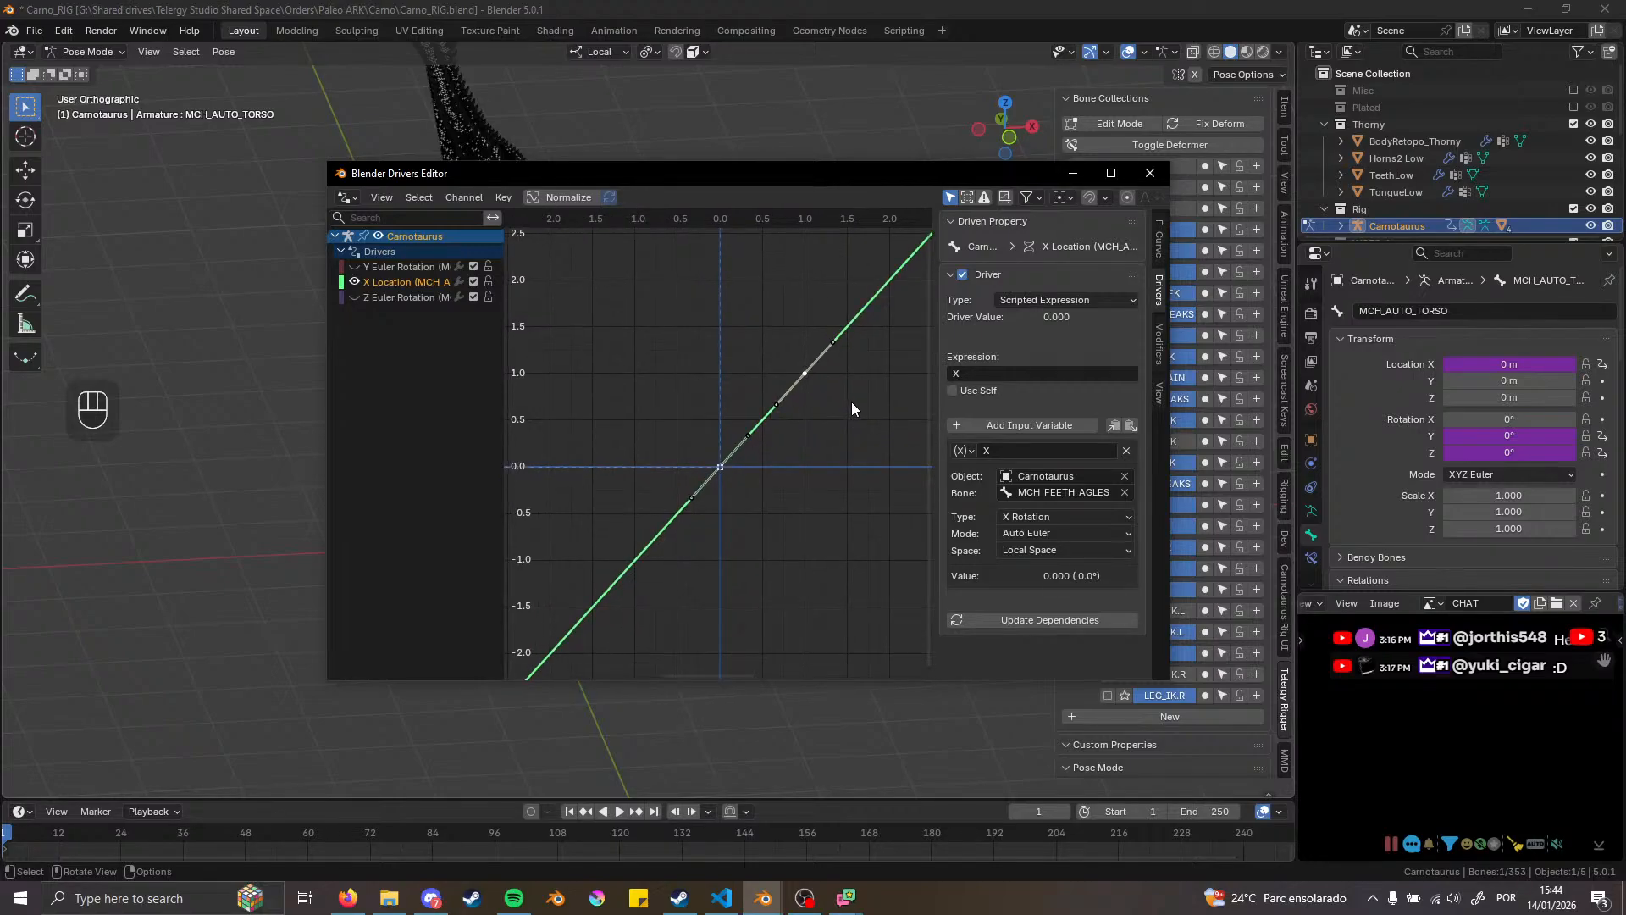
Set the curve pivot point to the 2D cursor and scale the selected keyframe by 0.4 along Y
key("period")
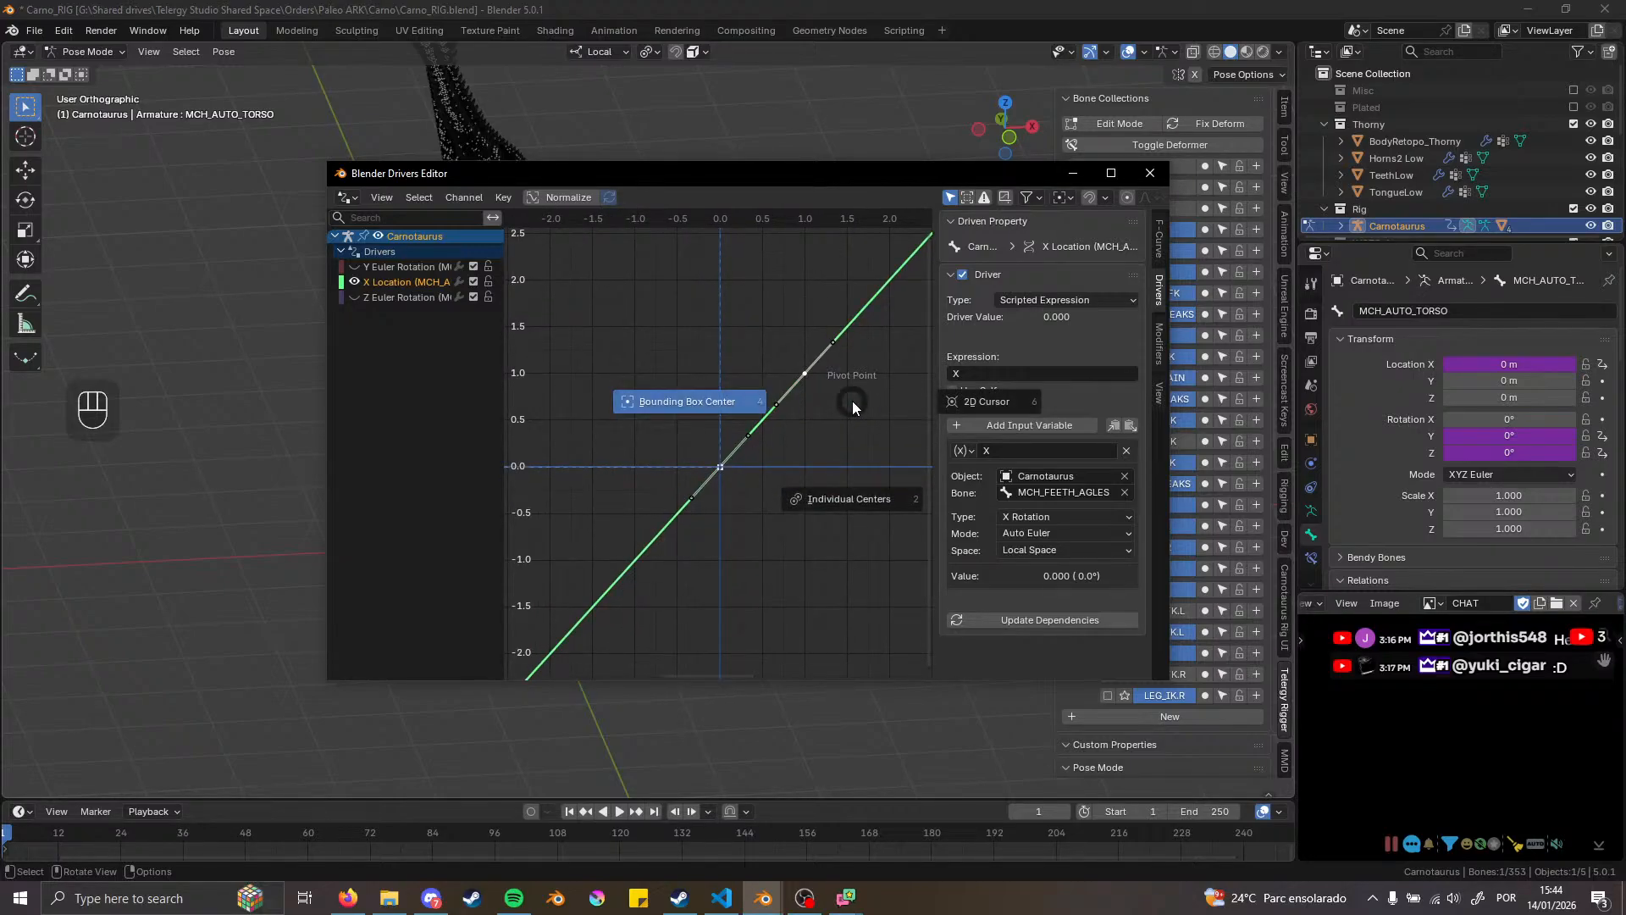
left_click(968, 400)
key("s")
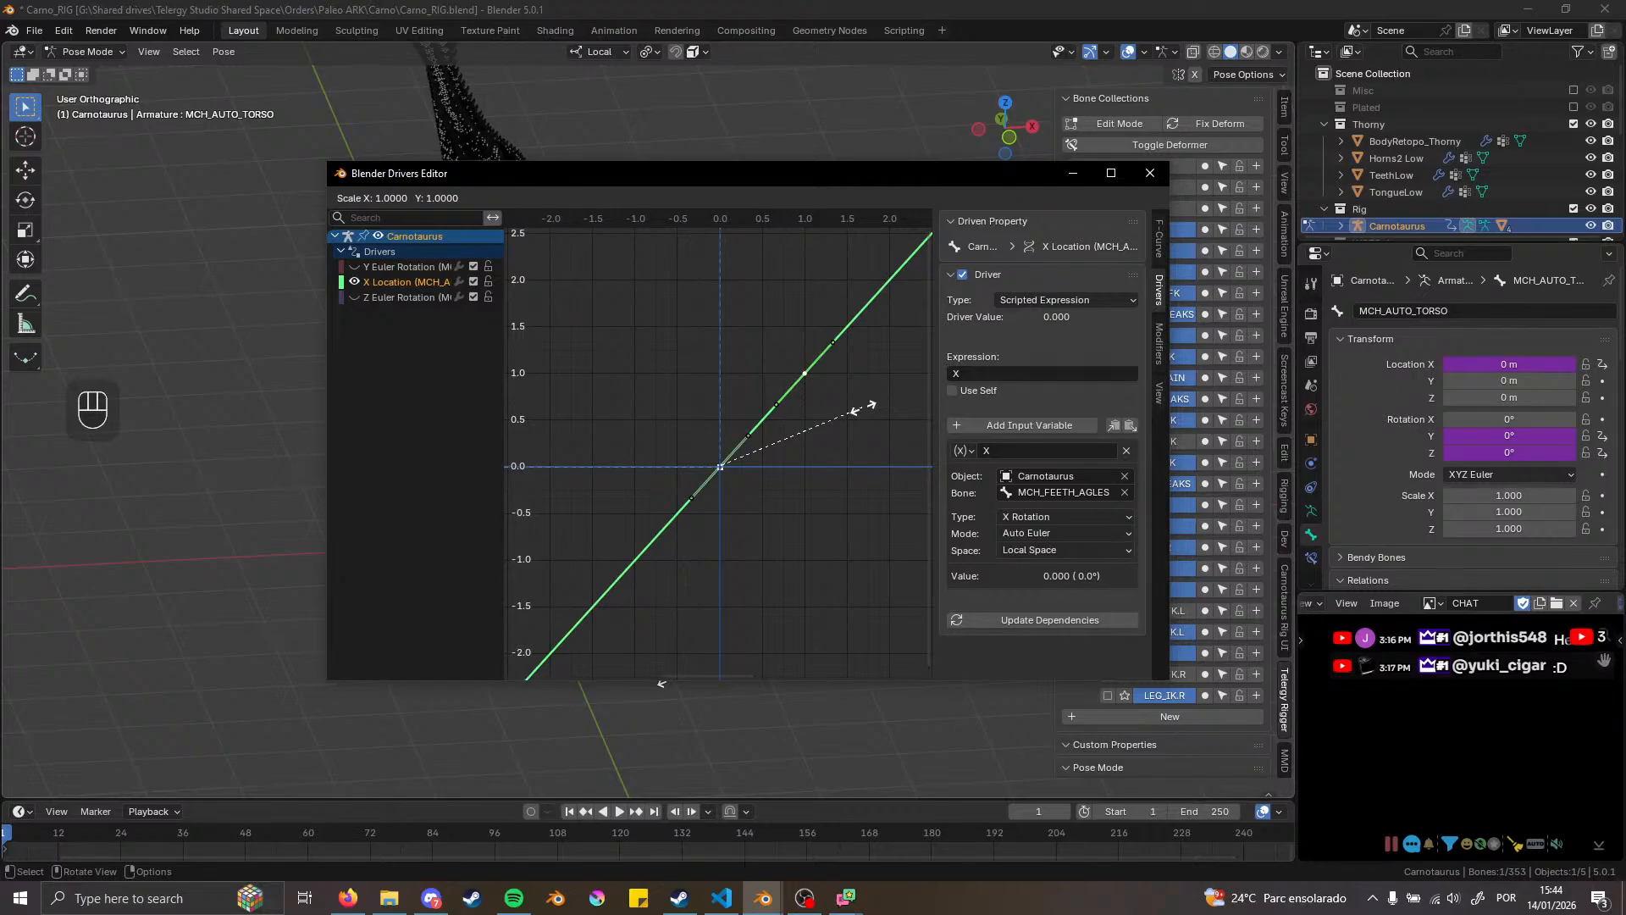
key("y")
key("period")
key("4")
left_click(863, 410)
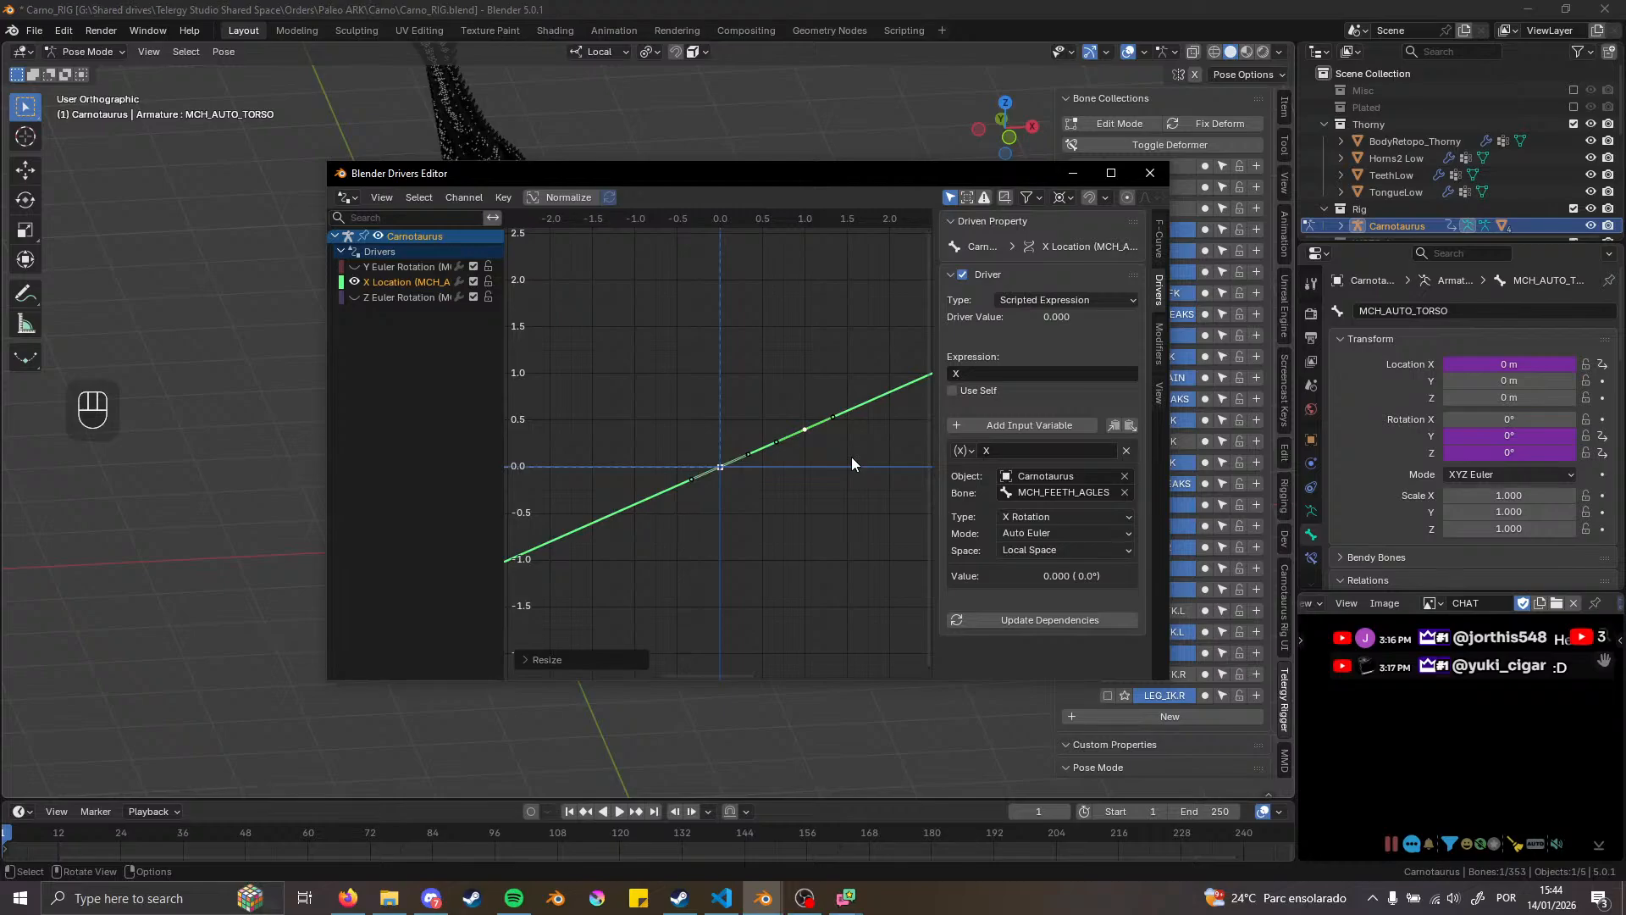
Duplicate the scaled keyframe and mirror the copy to the negative side by scaling it -1 along X
key("g")
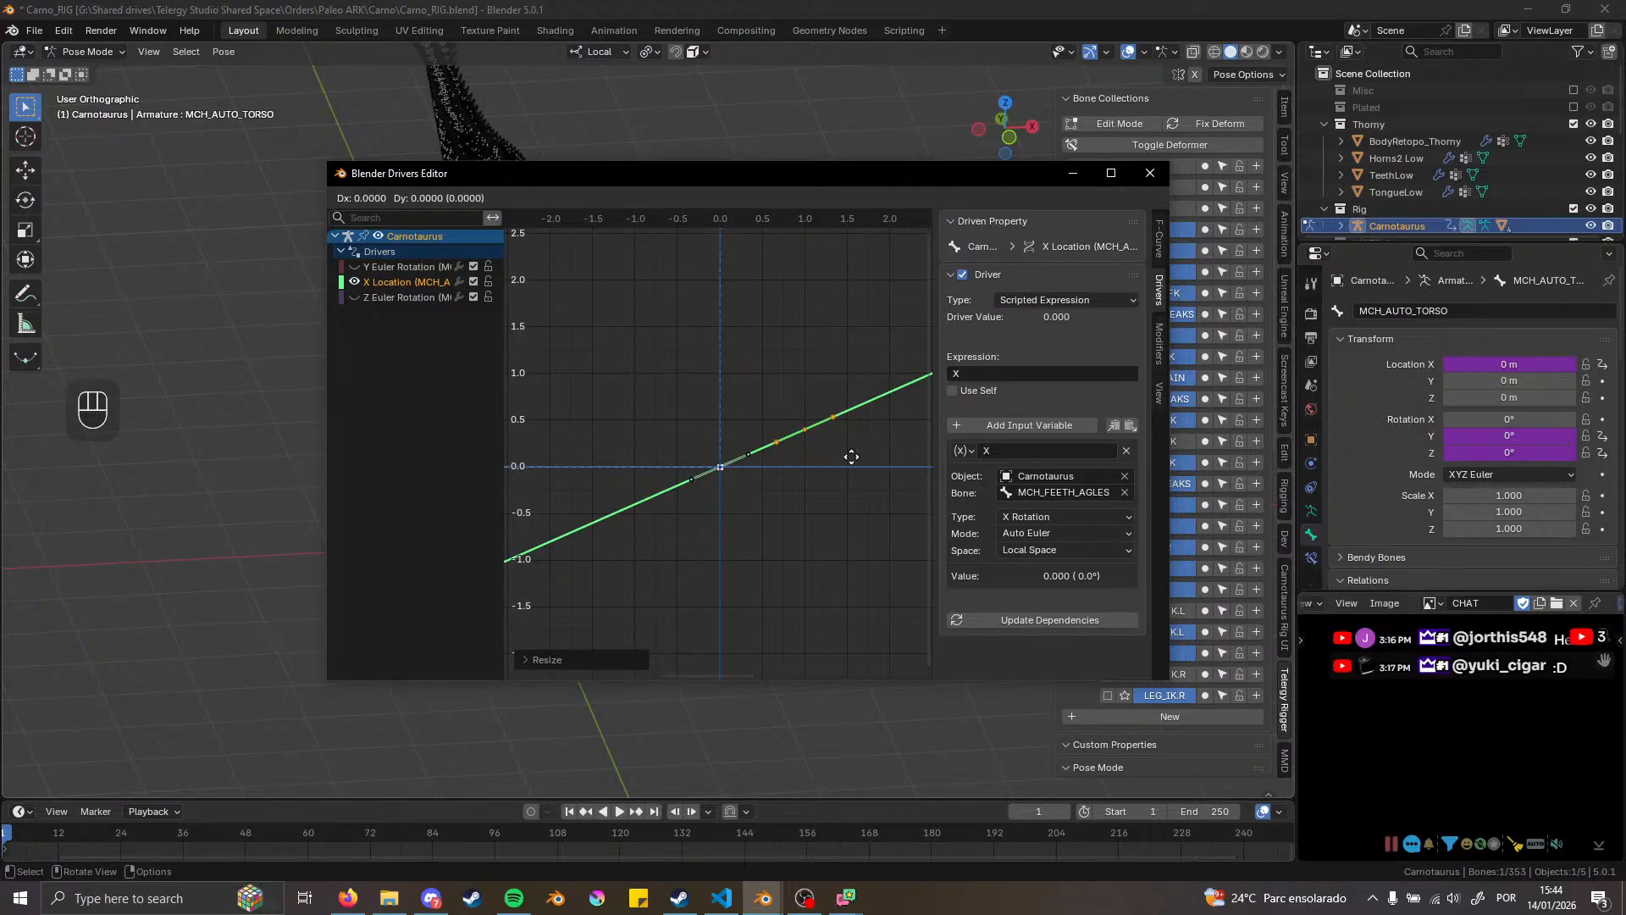
key("s")
key("x")
type("-1")
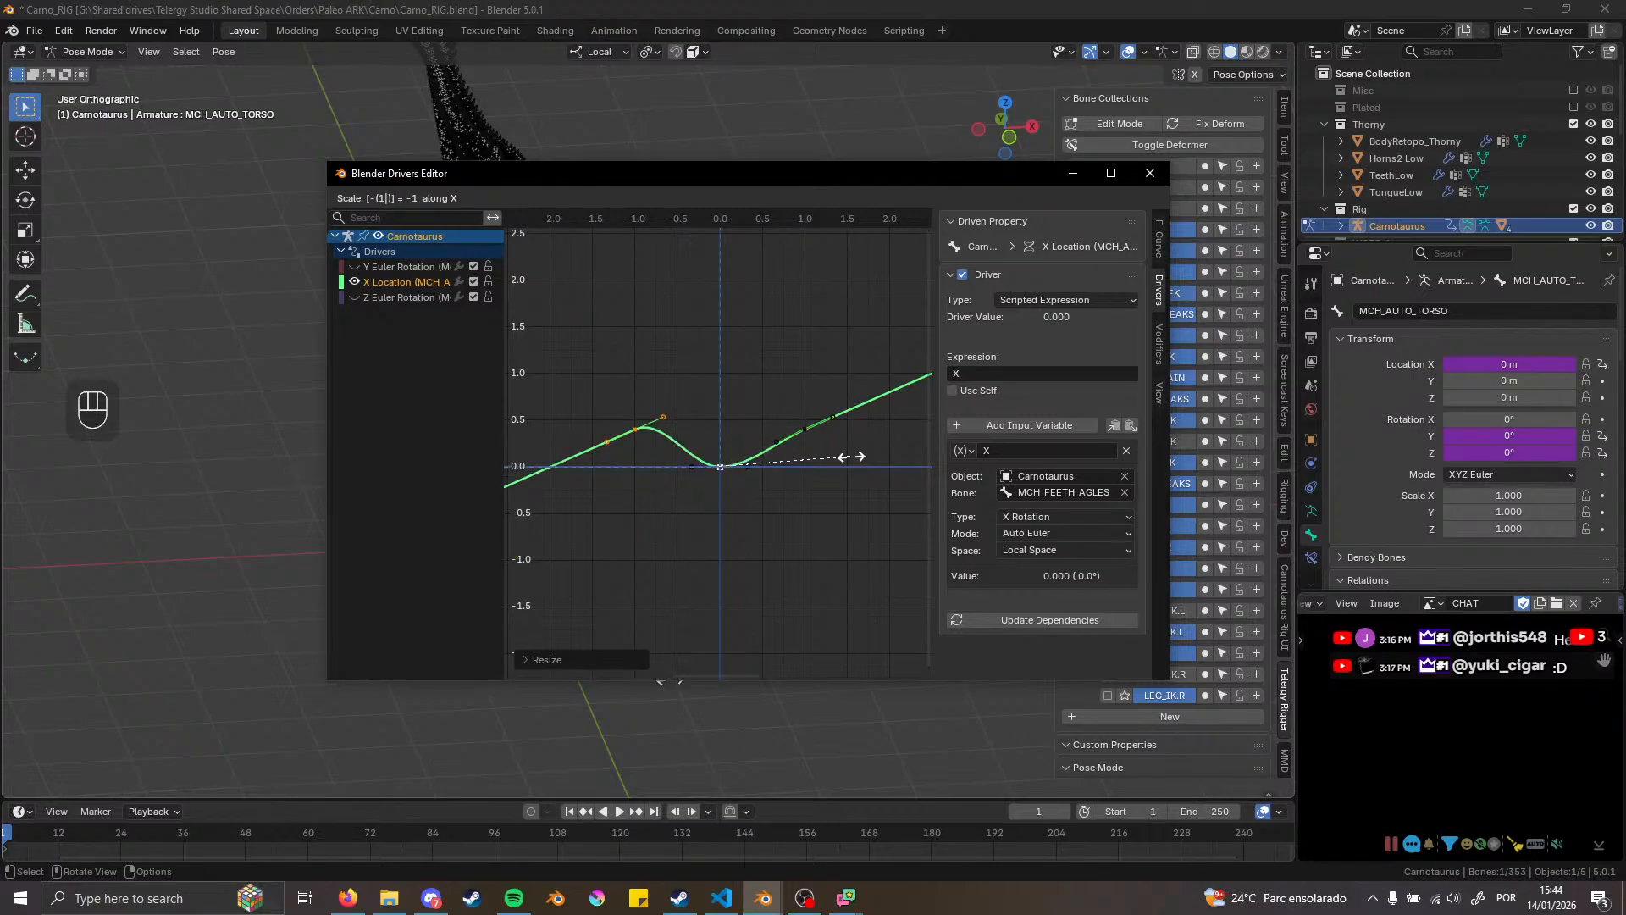
left_click(851, 458)
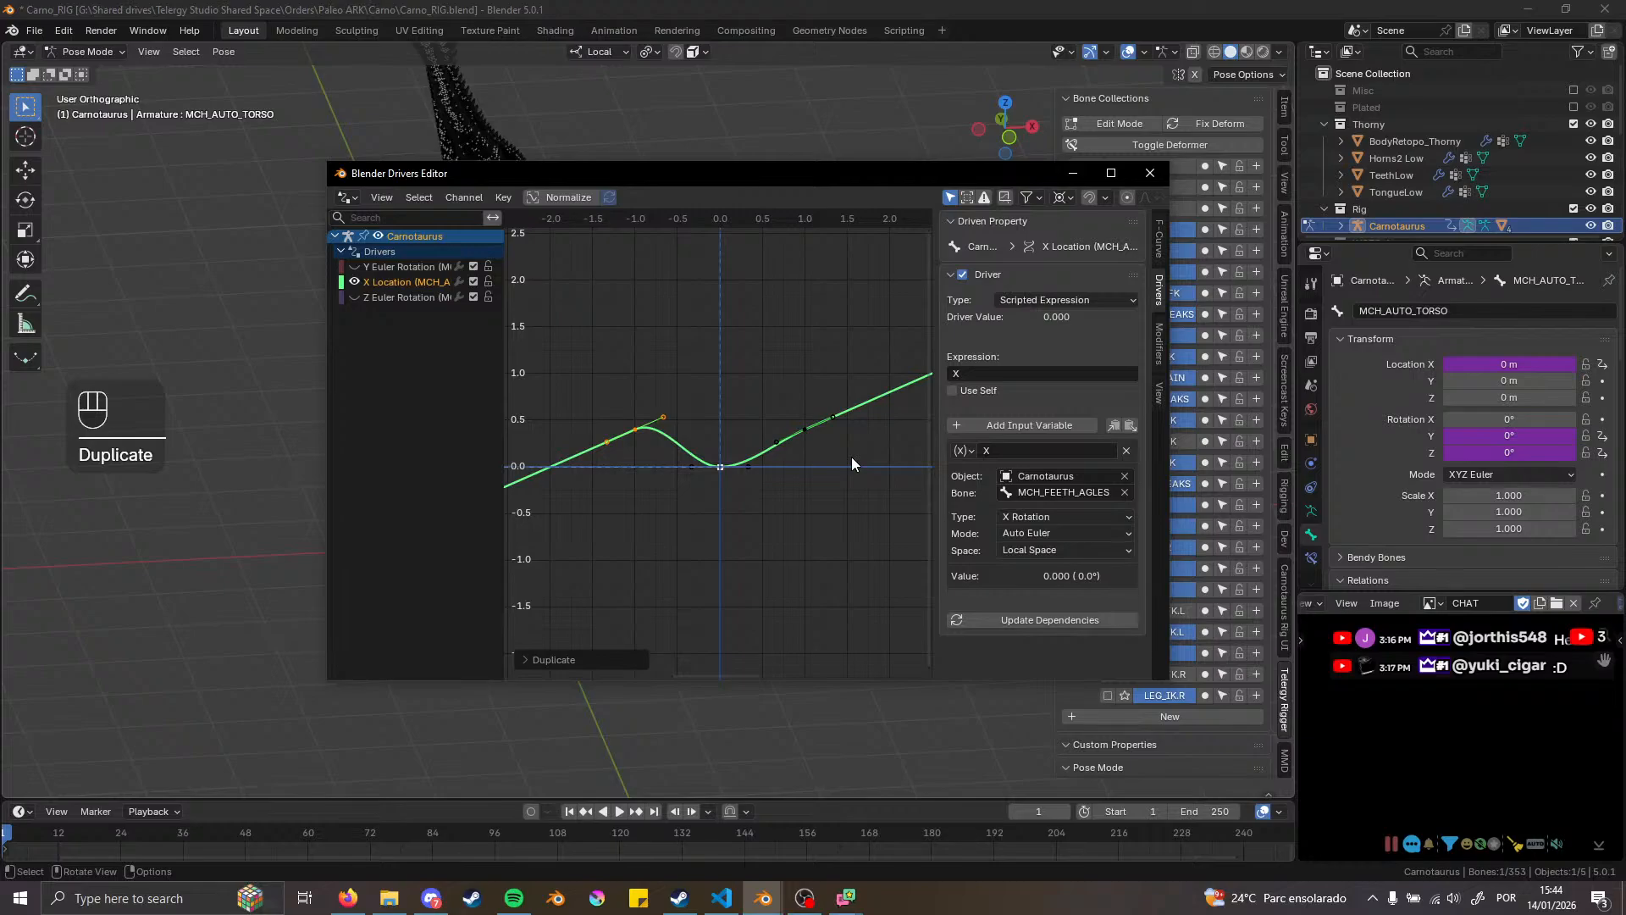
Flip the duplicated keyframe below zero by scaling it -1 along Y
key("g")
key("s")
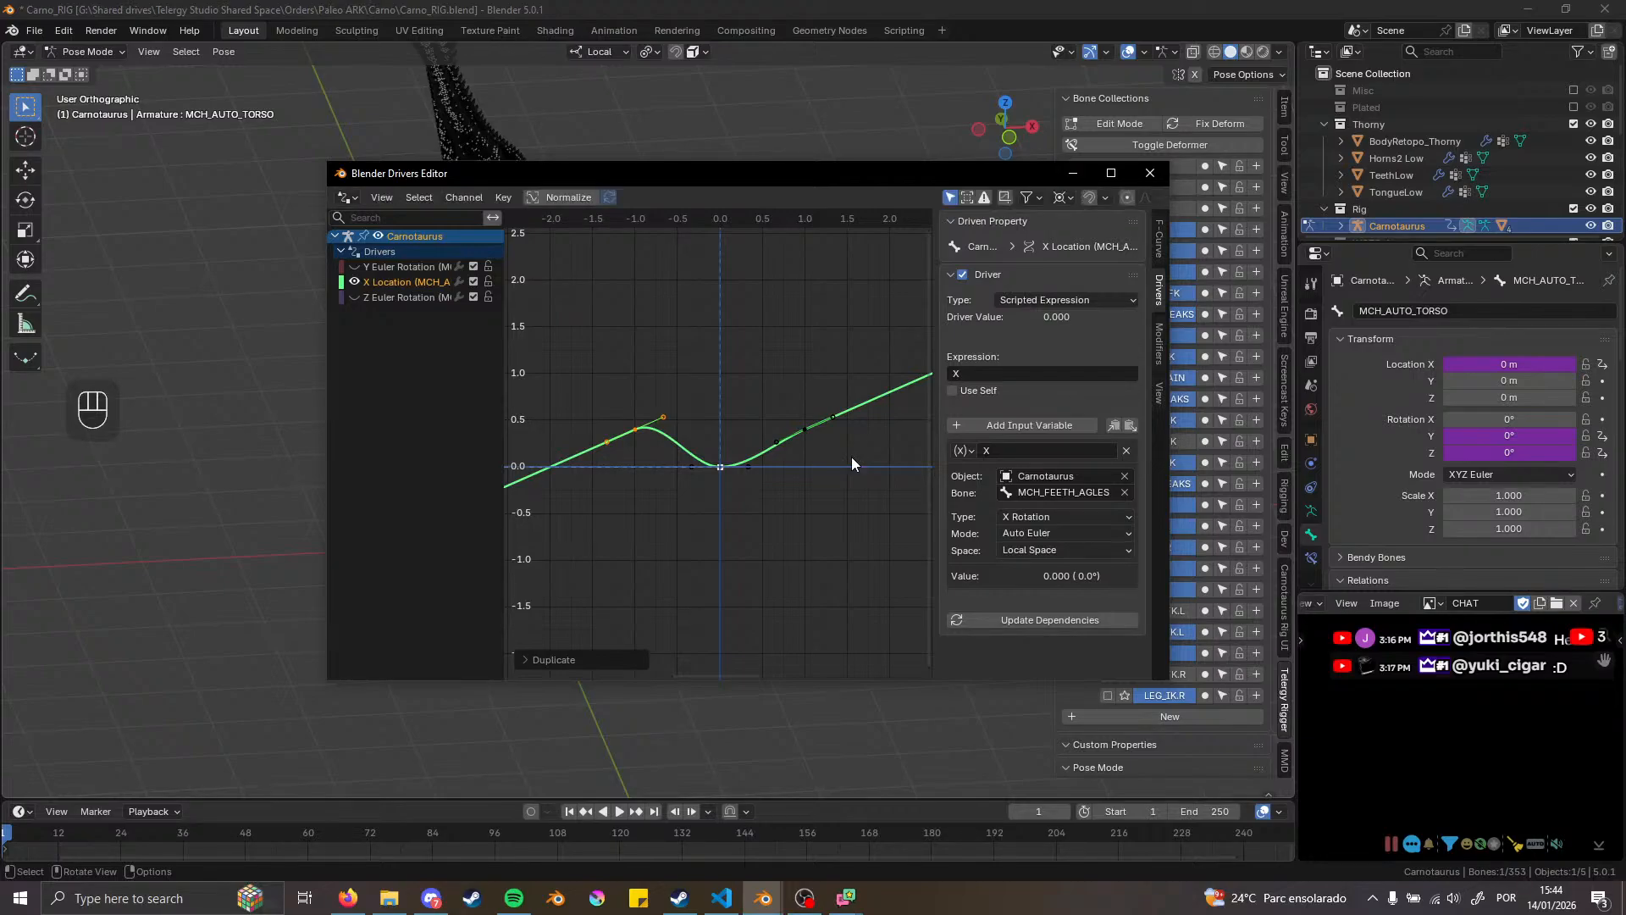
type("y")
type("-1")
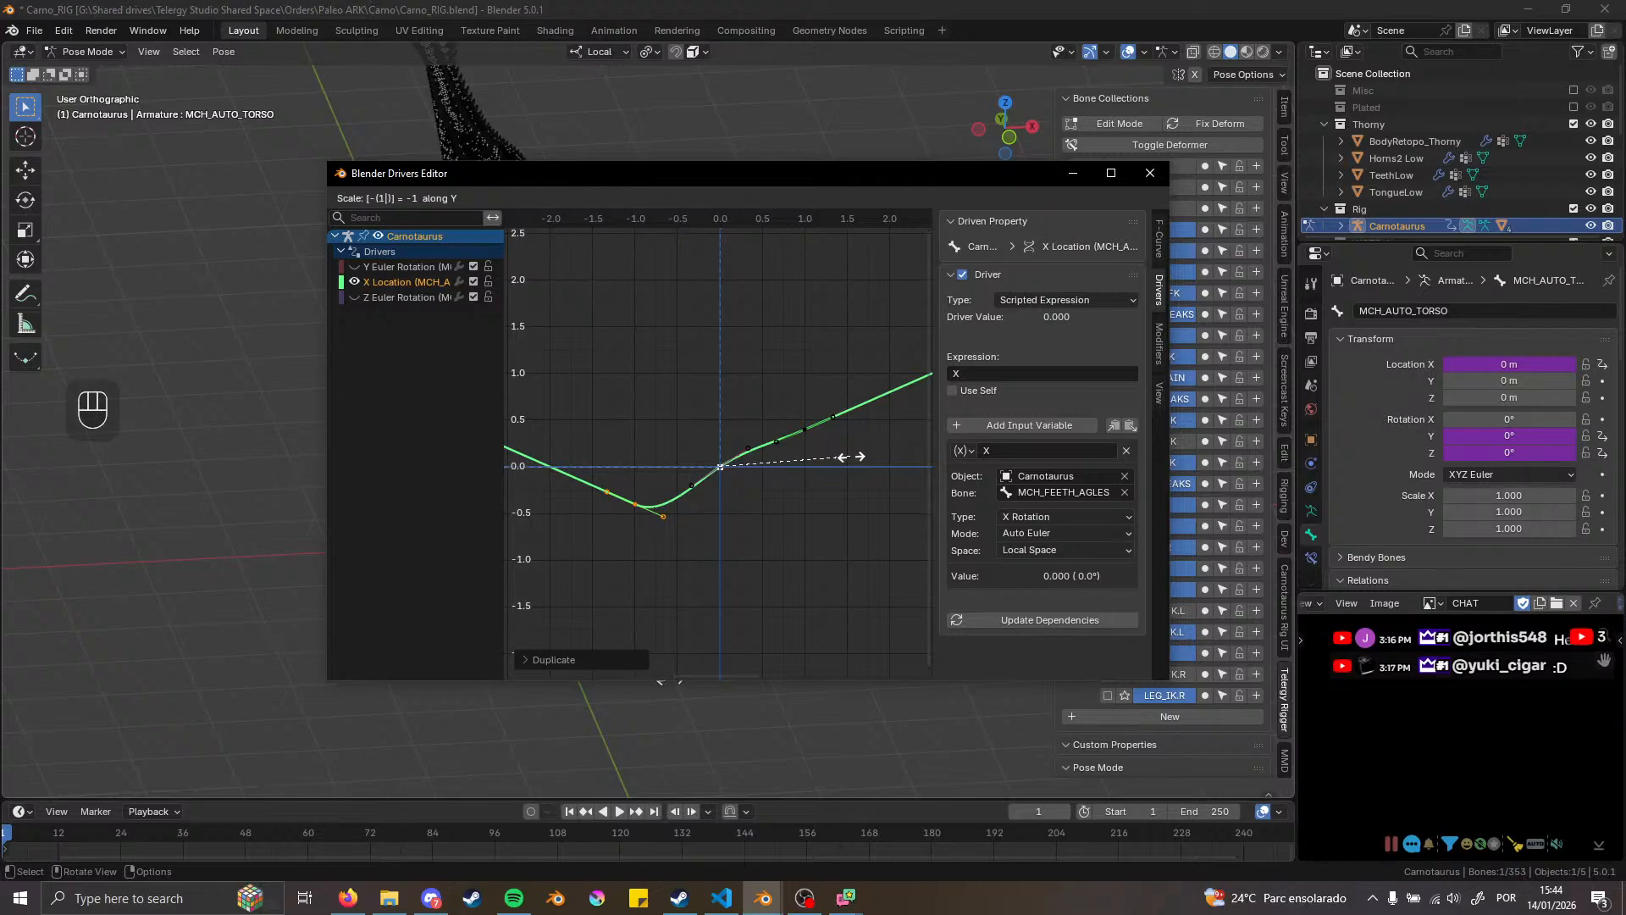
left_click(851, 457)
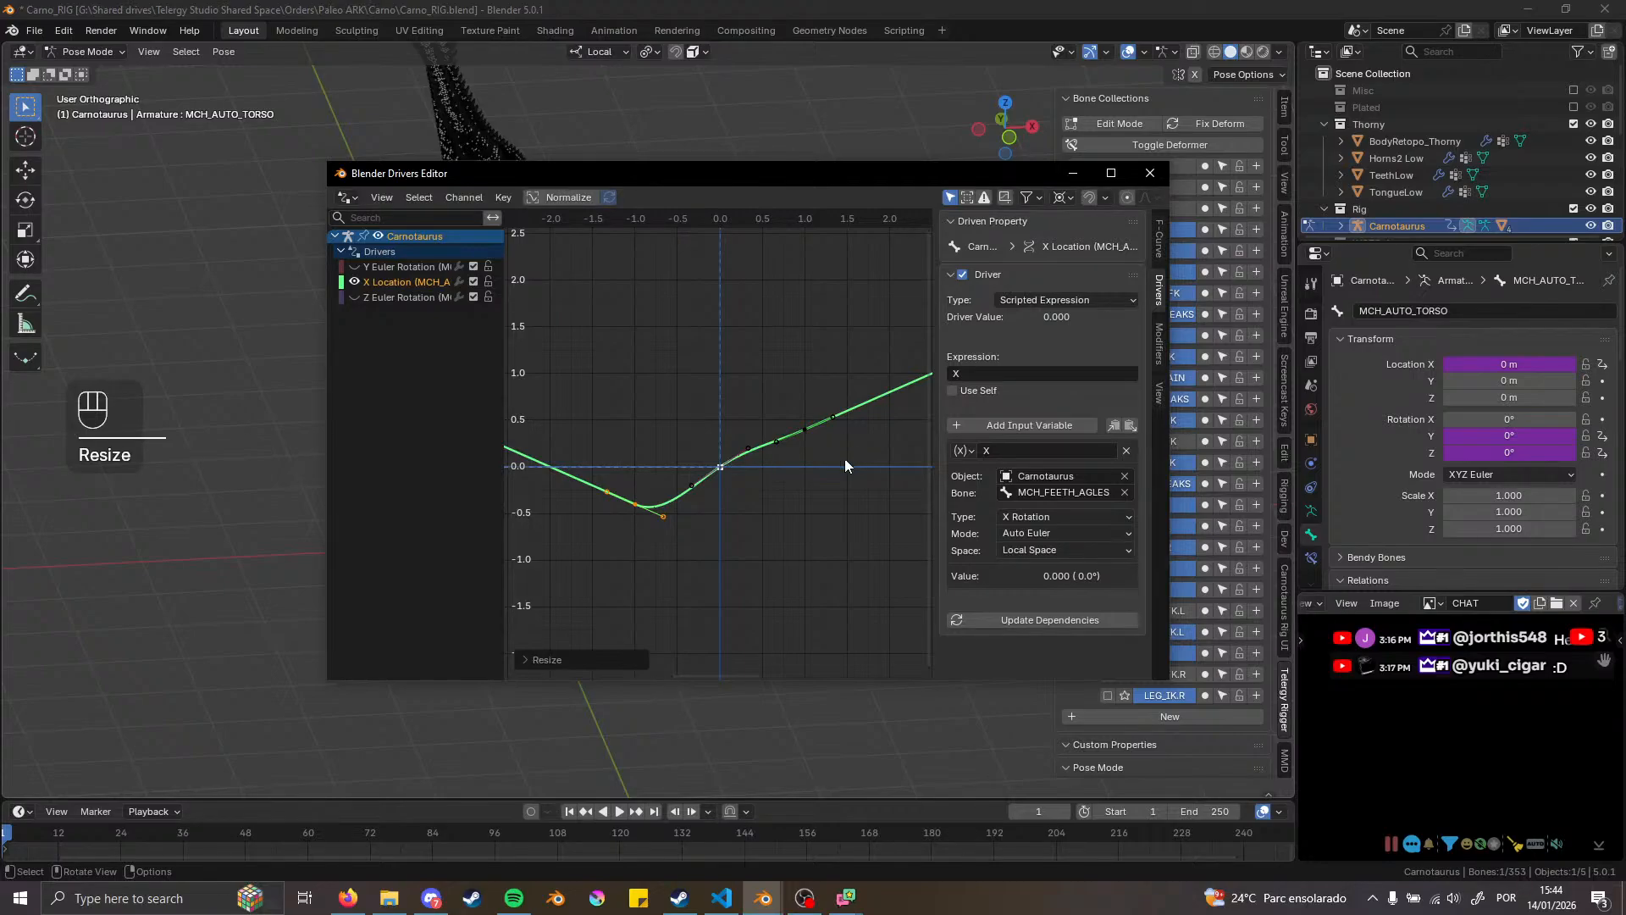
Flatten the handles of the X Location keyframe at -1.0 by scaling them to 0 along Y about individual centers
scroll(622, 511, "up", 1)
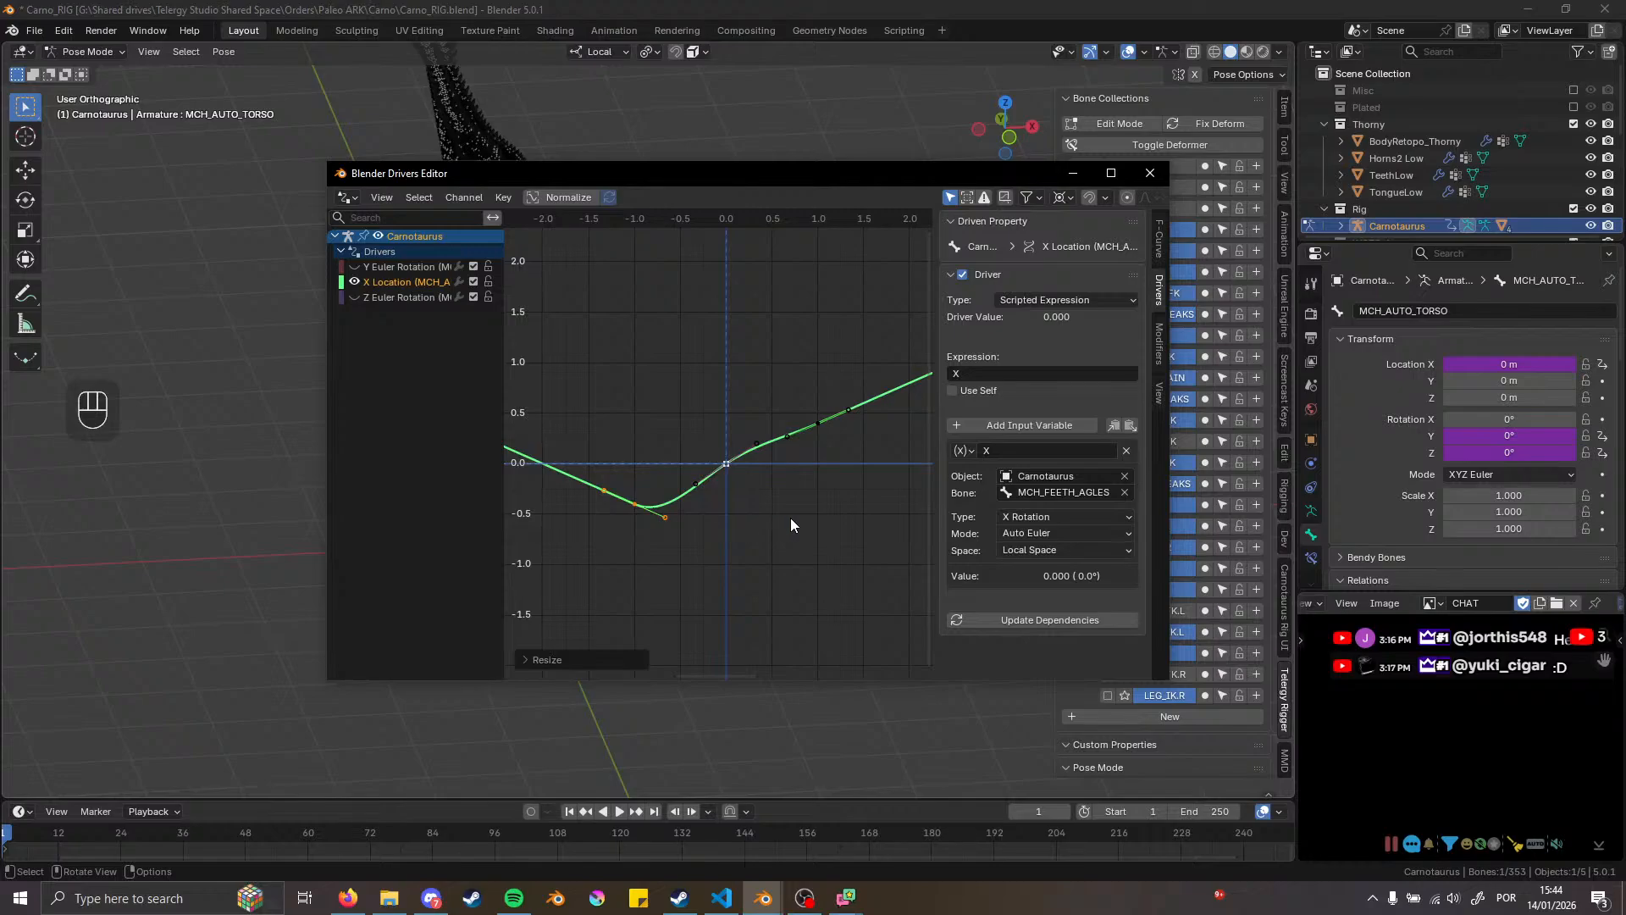
left_click(632, 503)
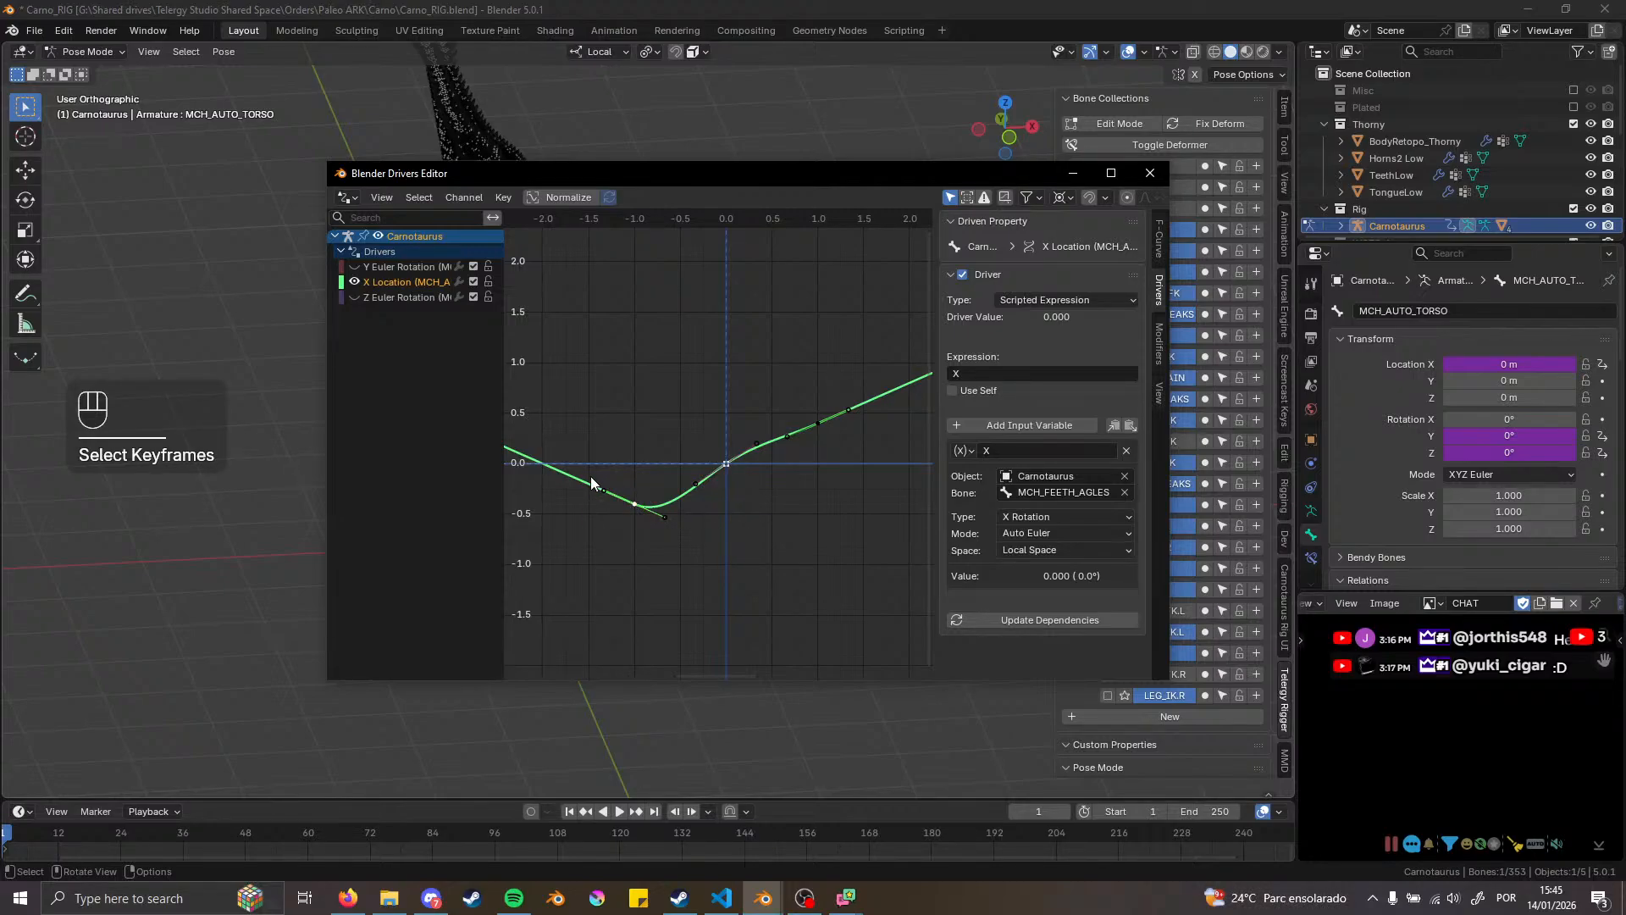
left_click(675, 538)
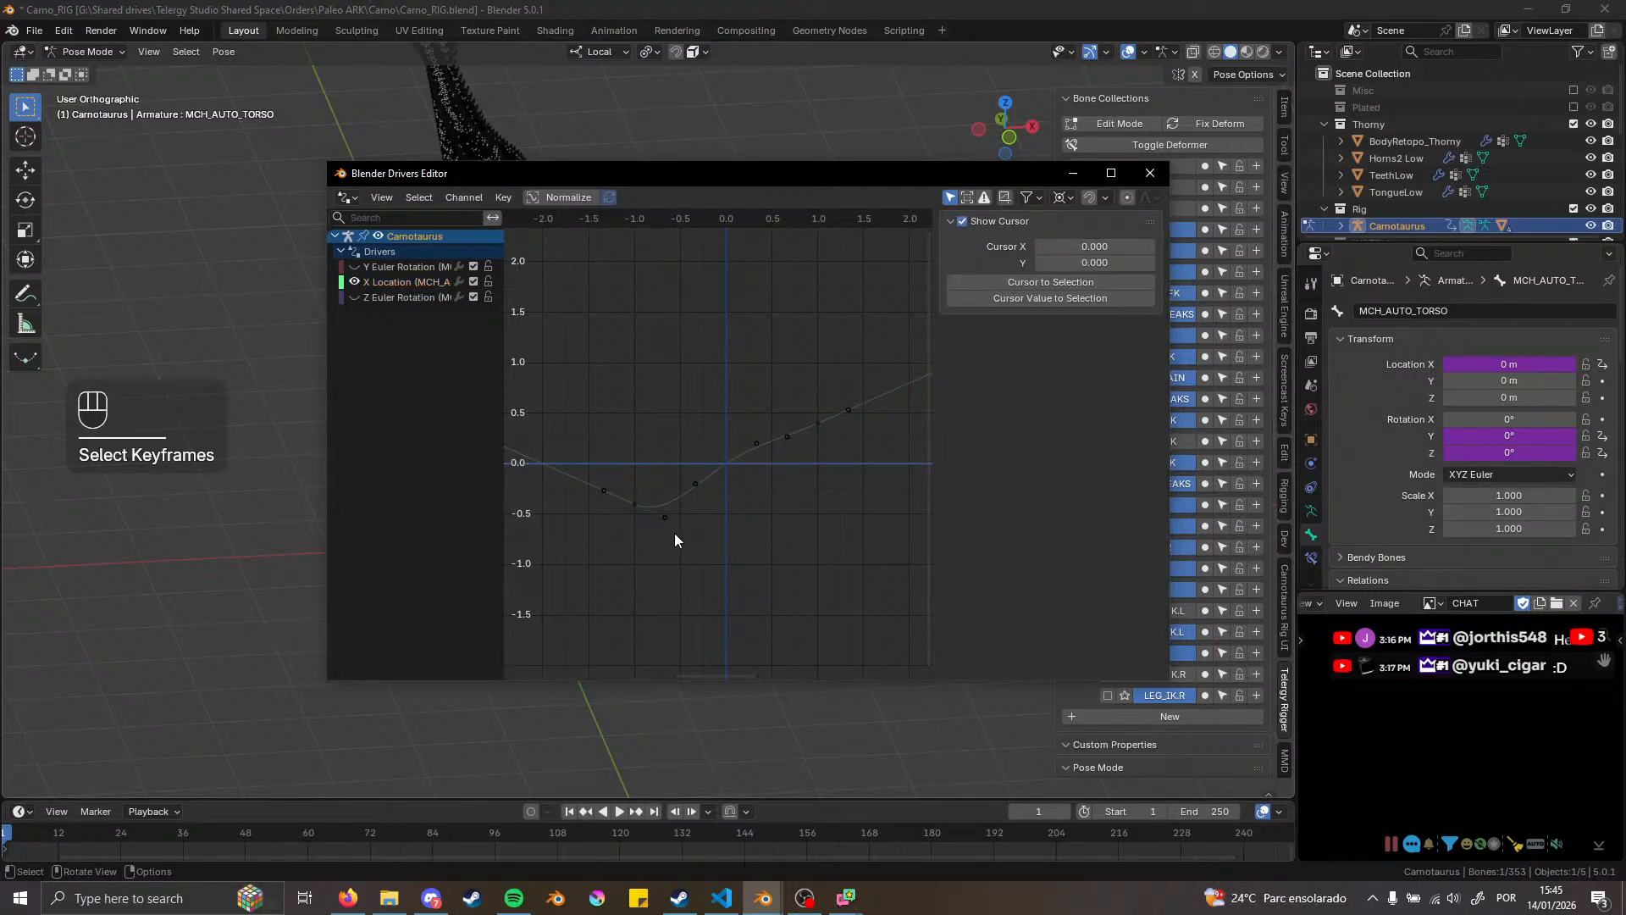
left_click(633, 507)
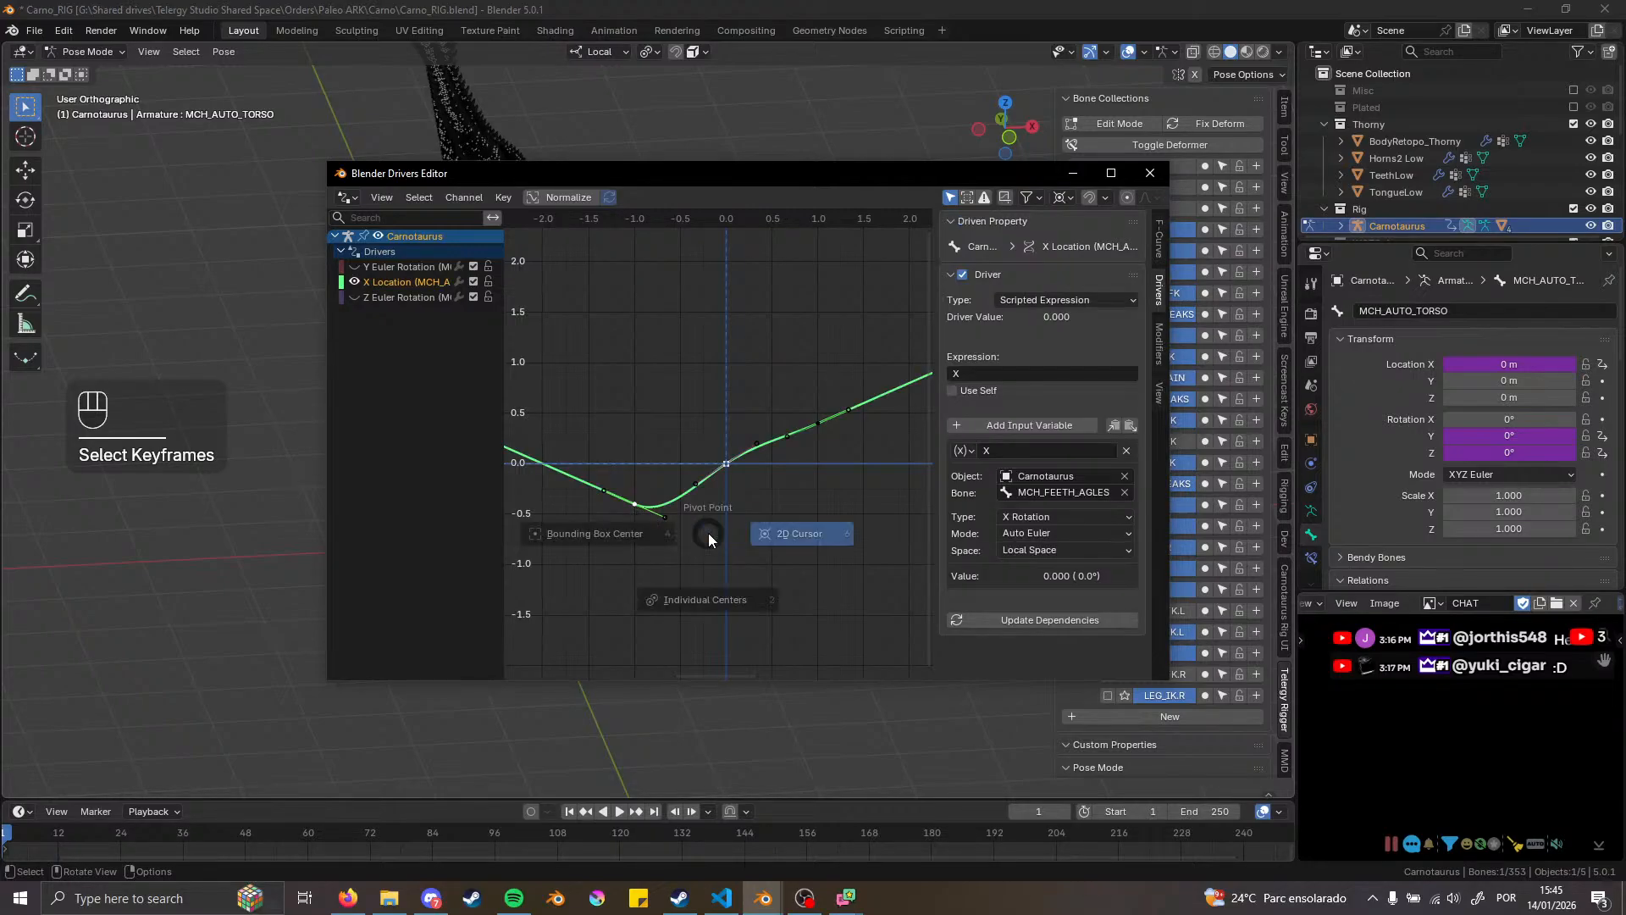
key("s")
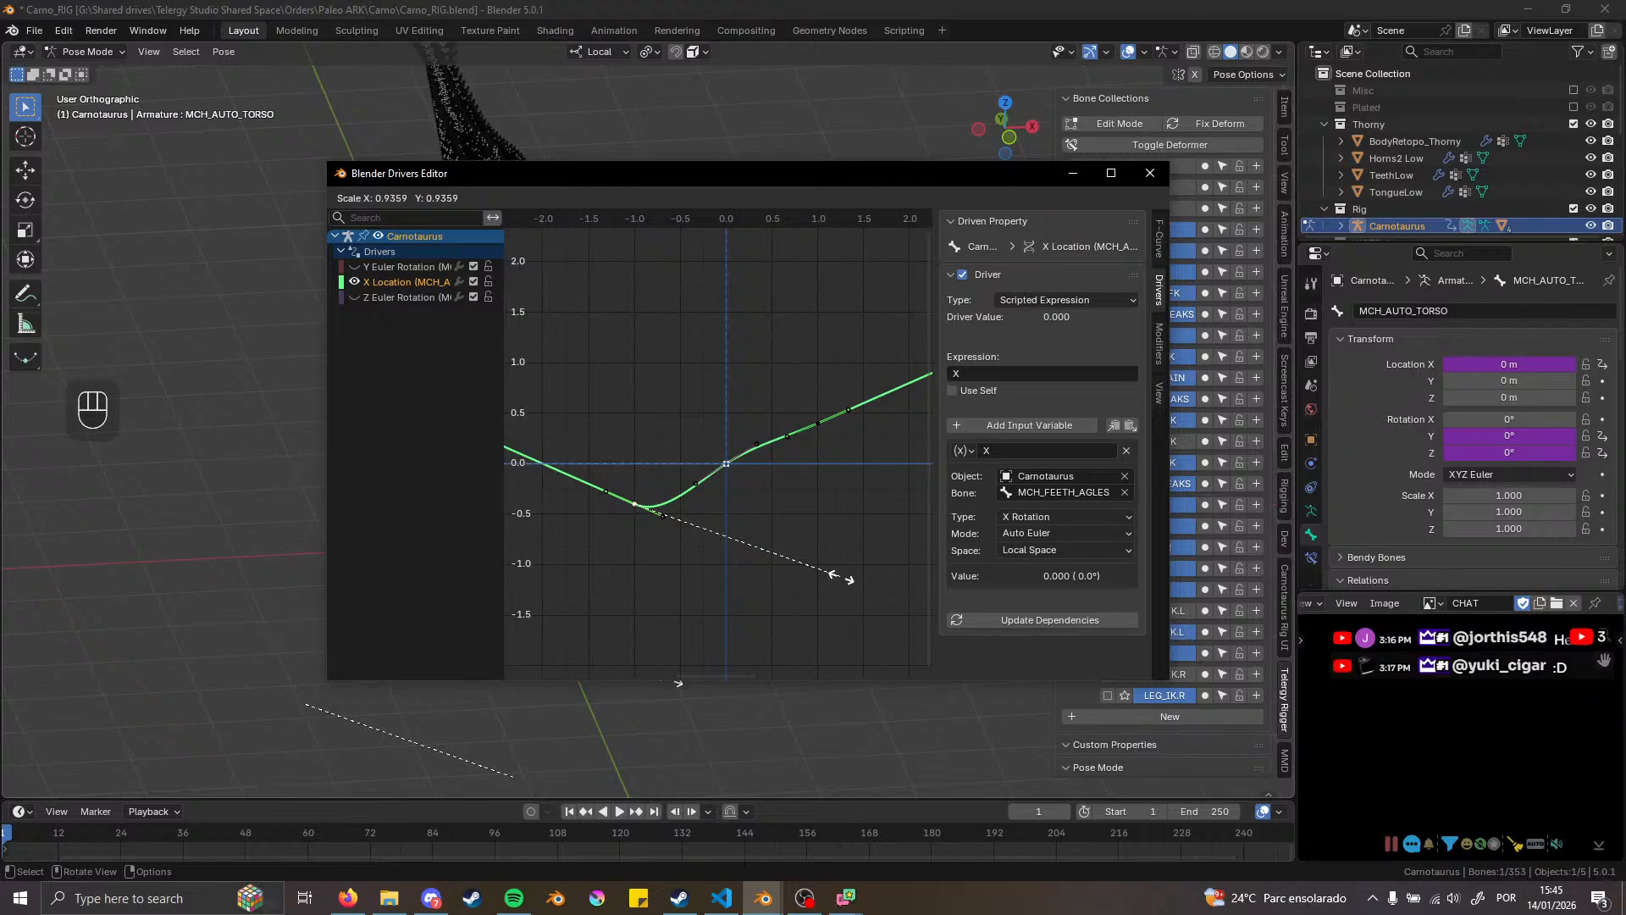
key("y")
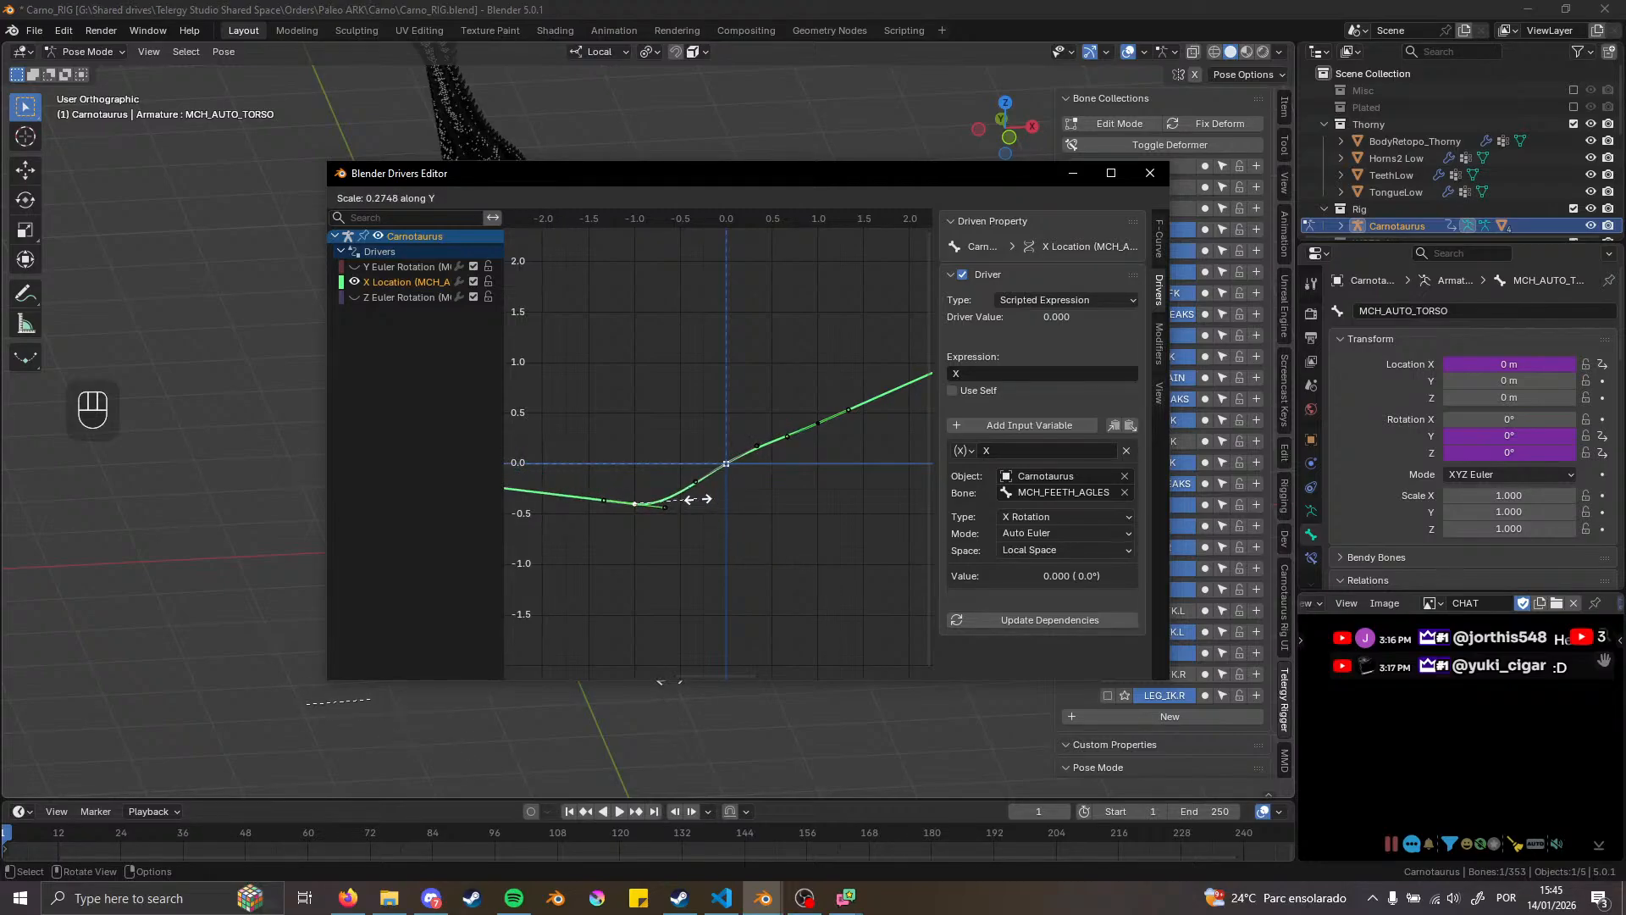
left_click(724, 538)
scroll(699, 481, "up", 1)
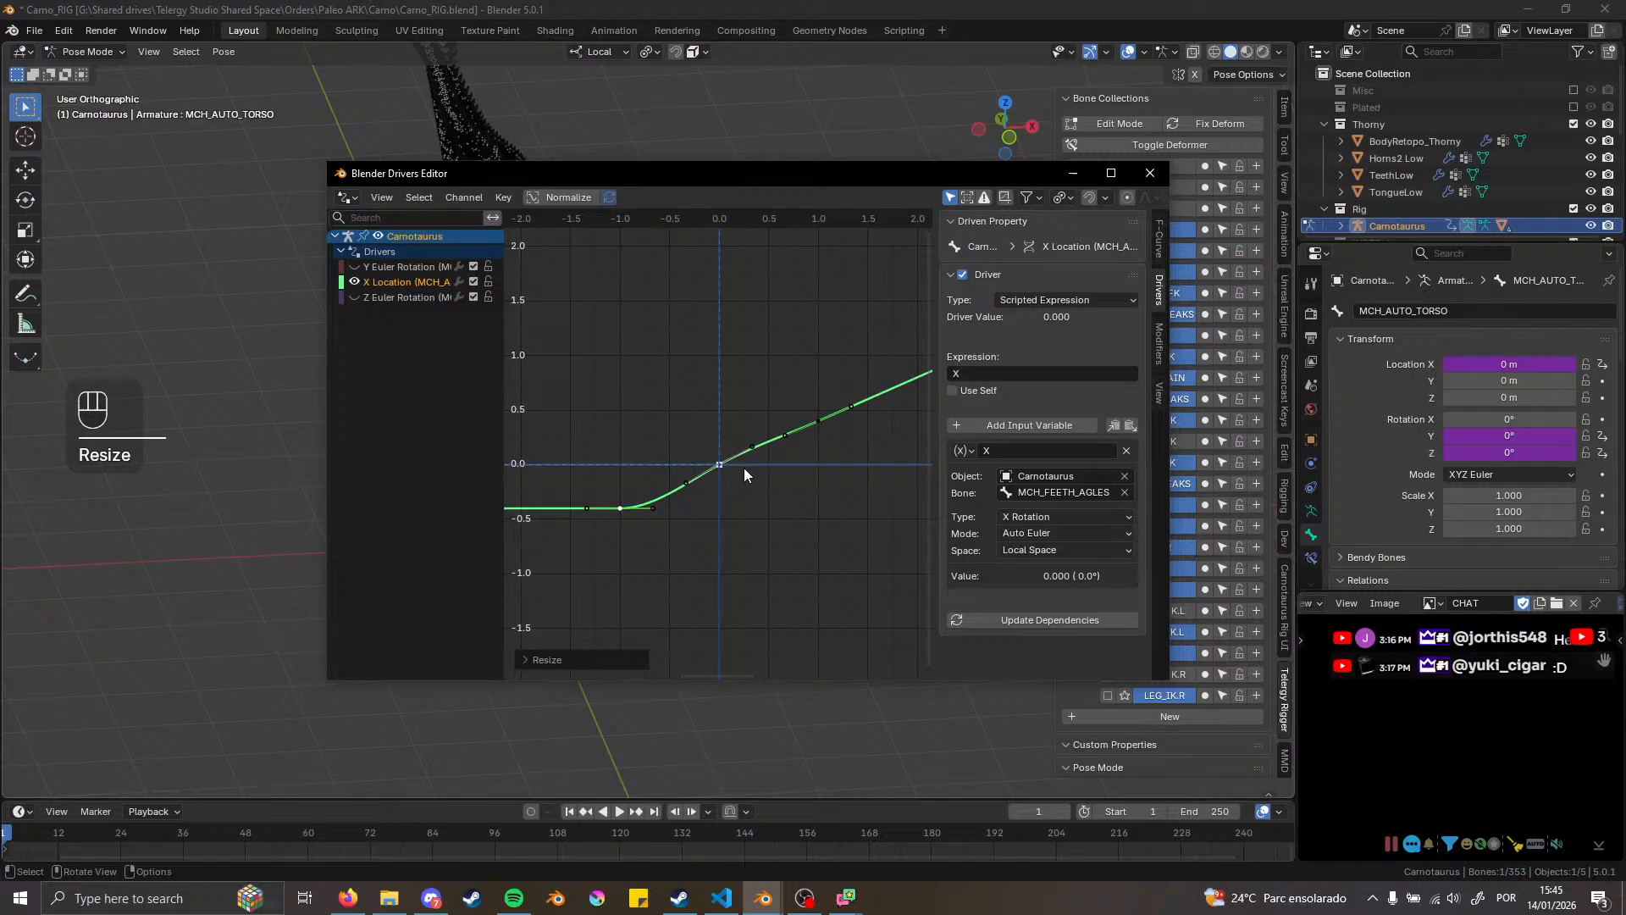
Scale the handles of the X Location keyframe at 1.0 to 0 along Y, then deselect all keyframes
left_click(817, 421)
key("s")
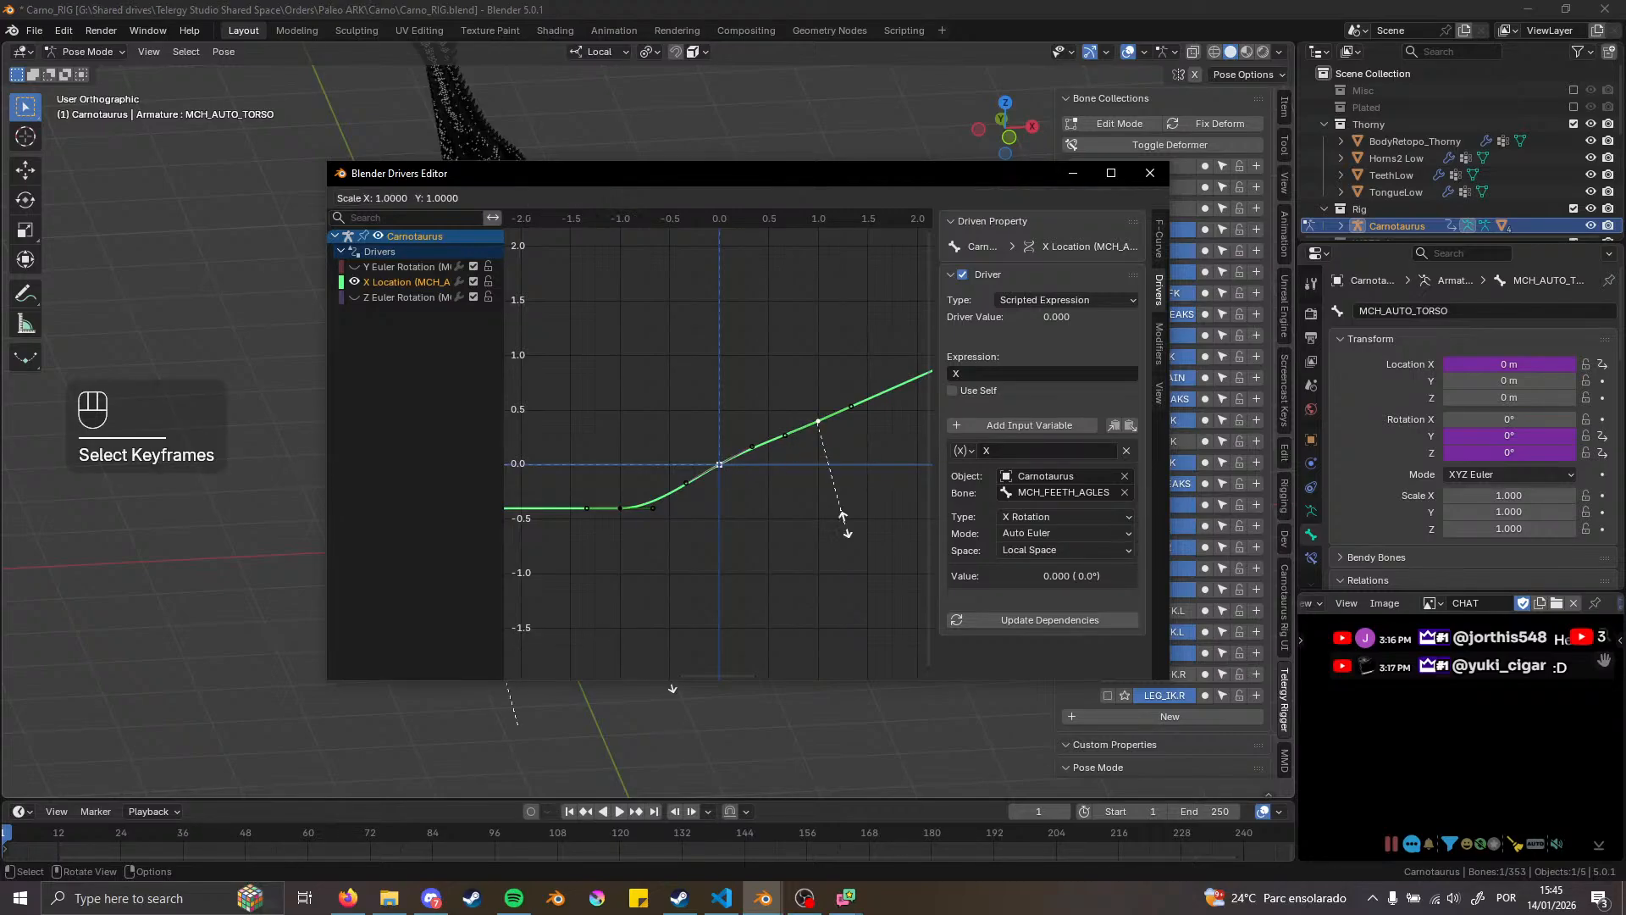
key("y")
key("0")
left_click(845, 531)
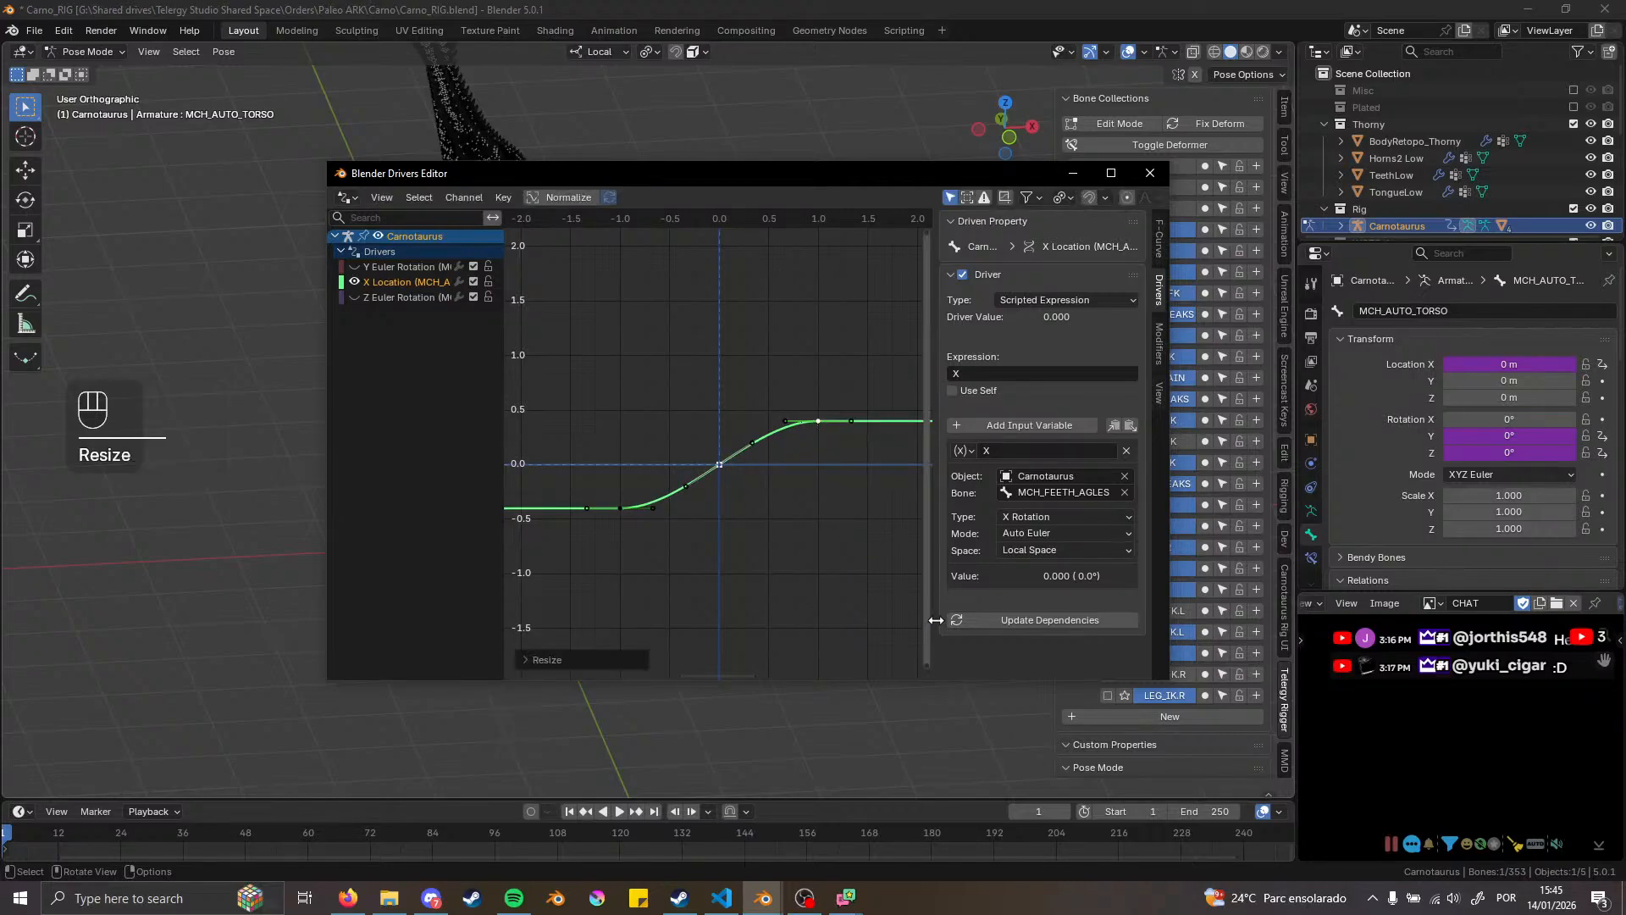
key("alt+a")
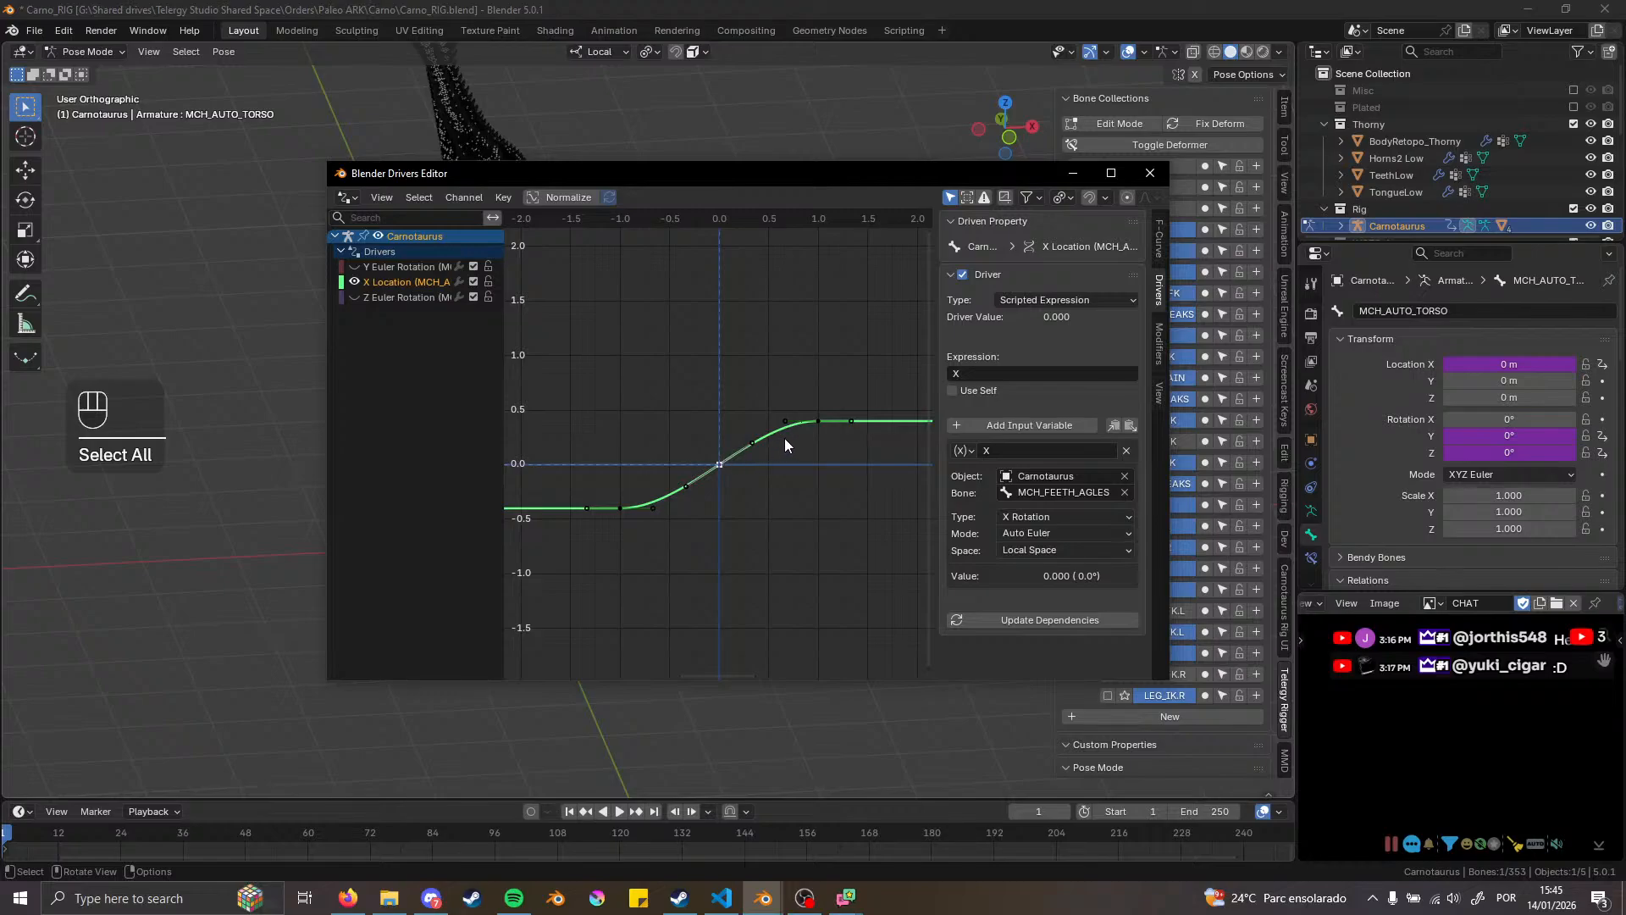
Select both end keyframes of the X Location curve and lengthen their handles by scaling them about 1.83
scroll(784, 444, "up", 2)
left_click(719, 466)
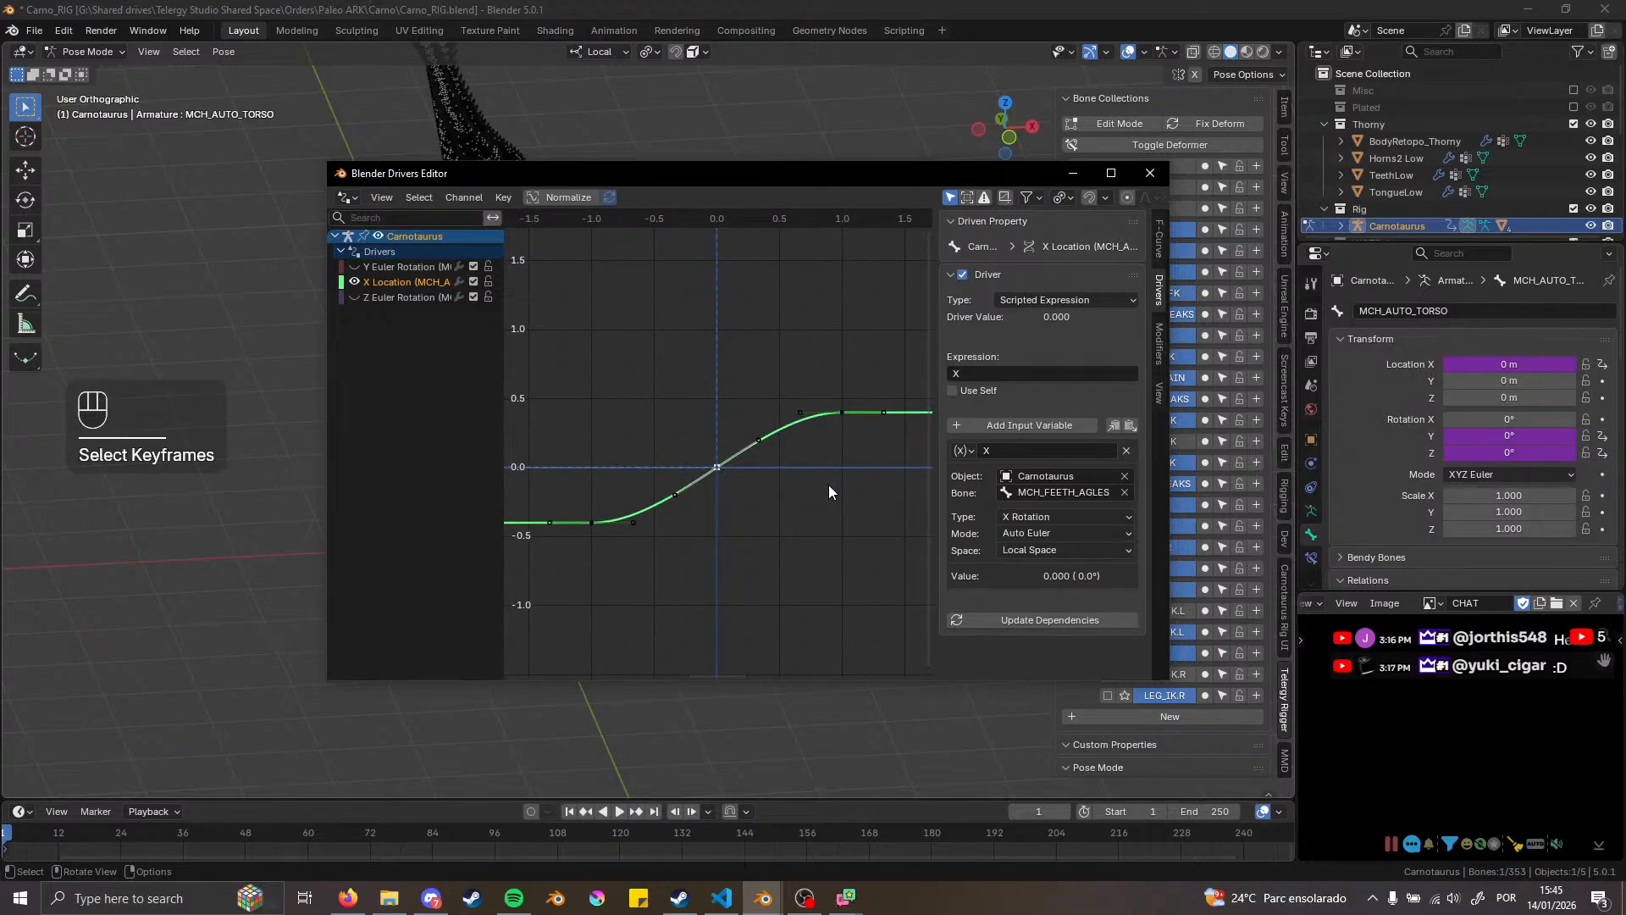
left_click(591, 522)
key("s")
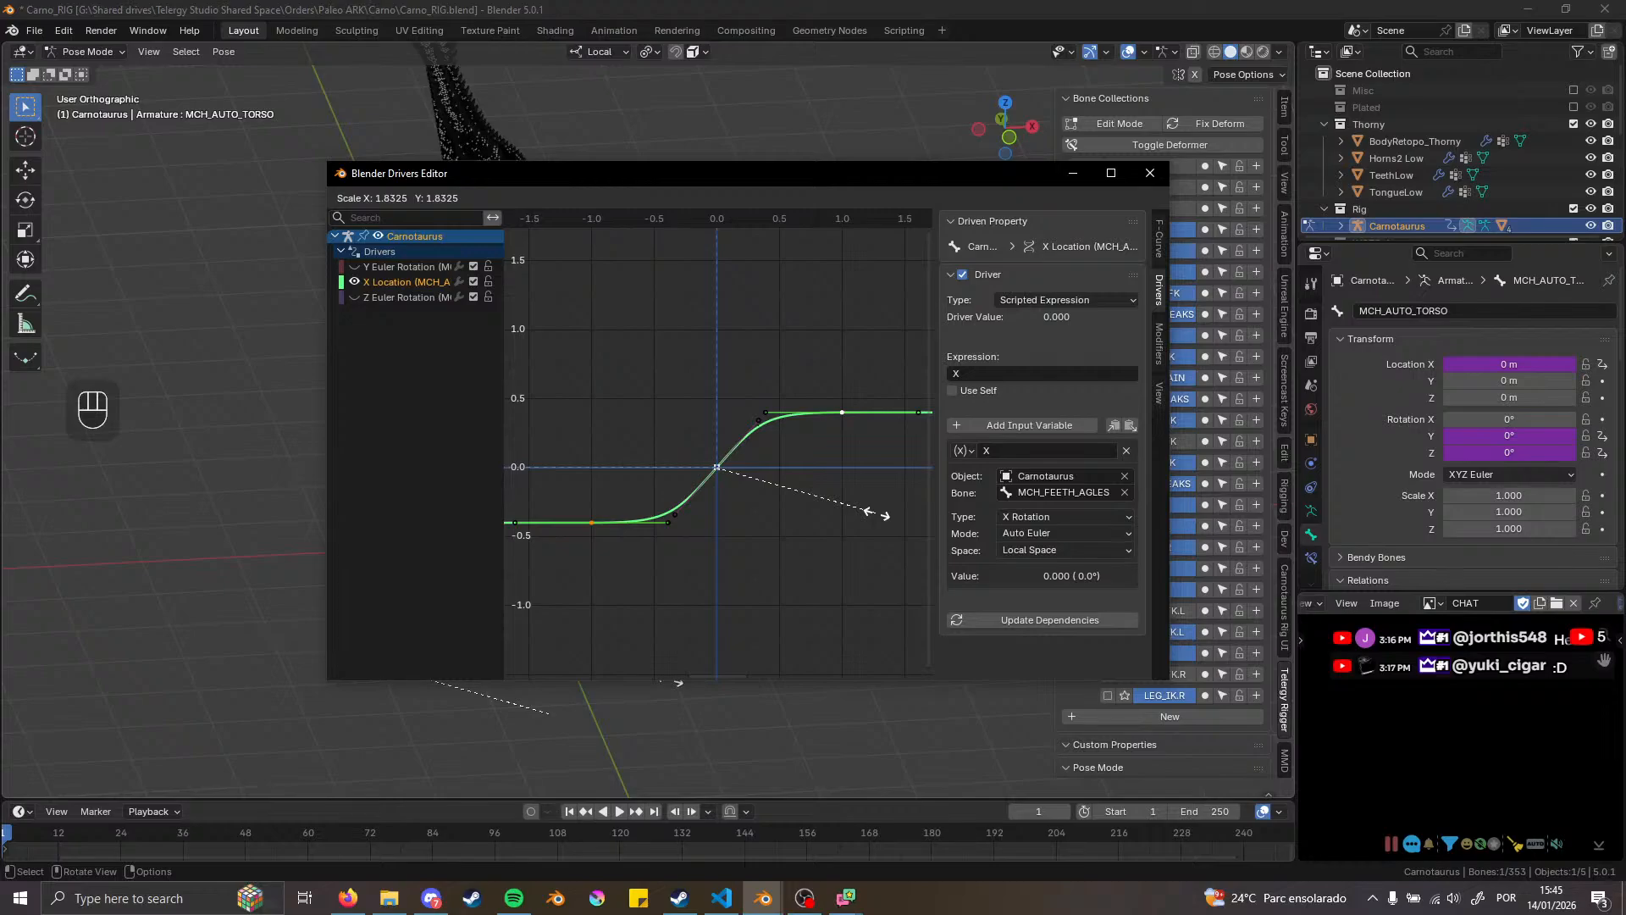
left_click(877, 514)
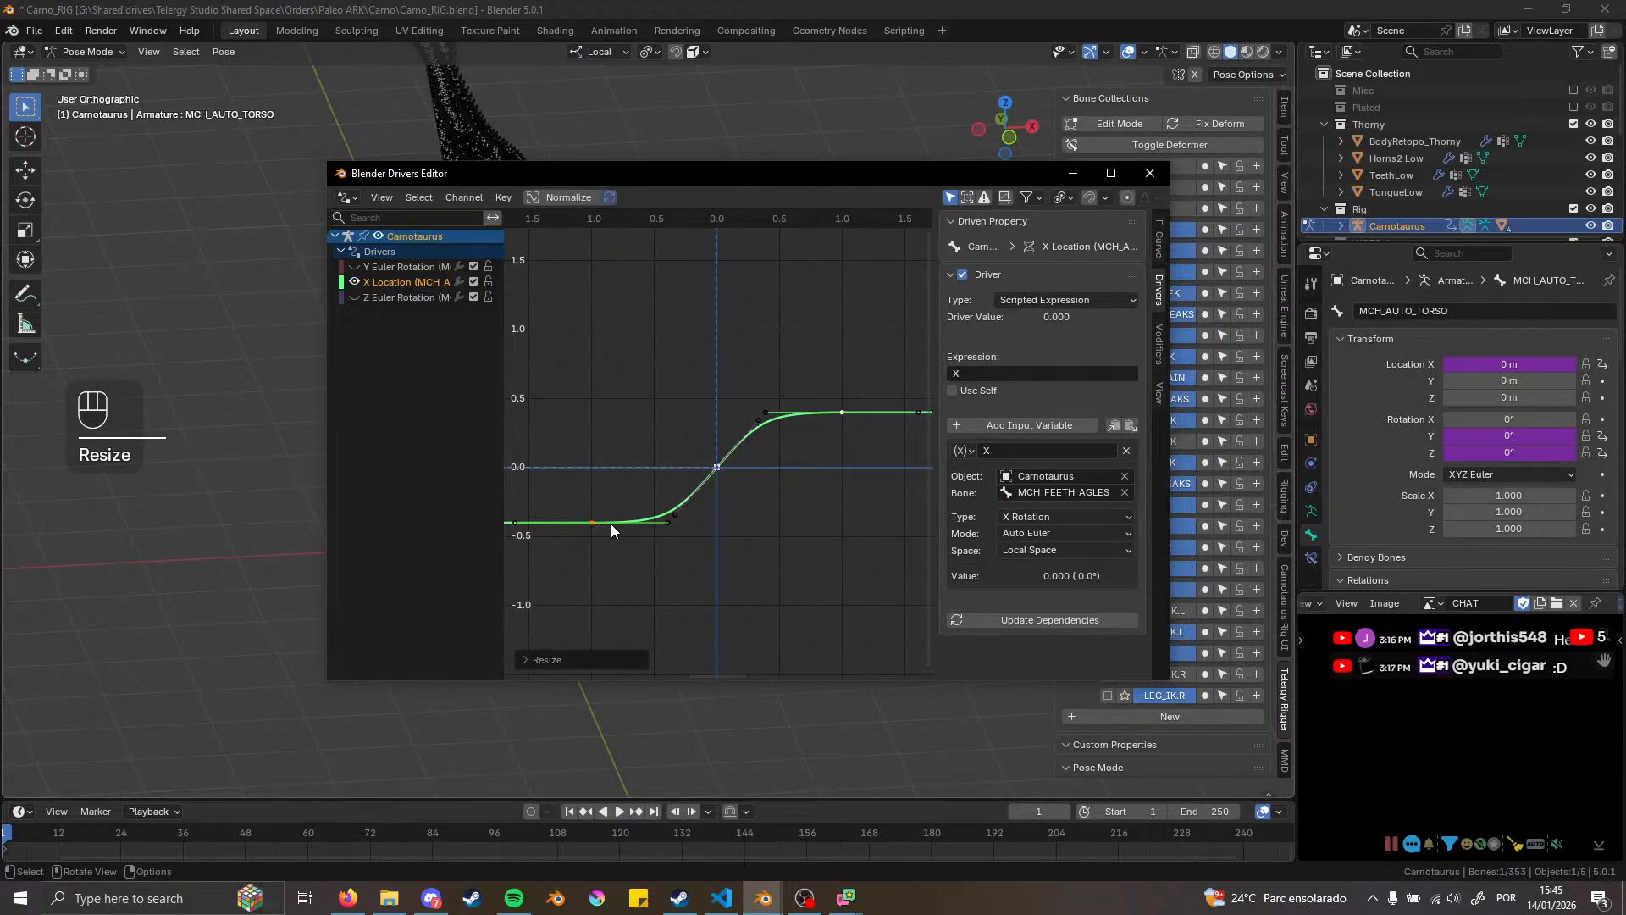
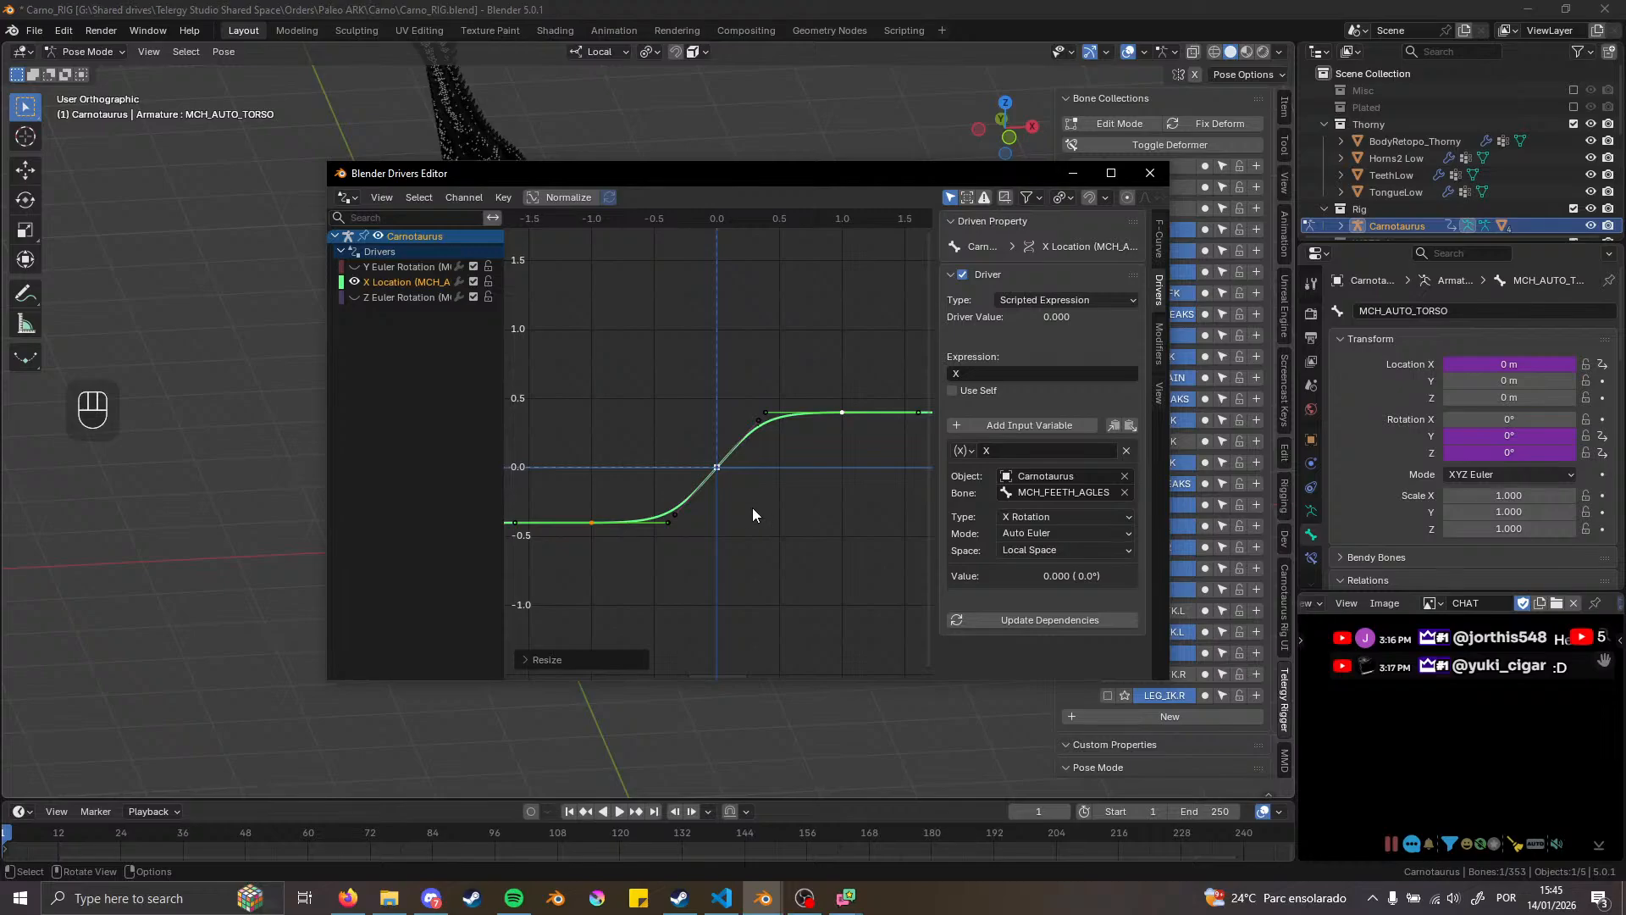
Put the Drivers Editor away and test the torso response in front view with a cancelled move of CTRL_IK_LEG.L
left_click(1074, 174)
left_click(589, 566)
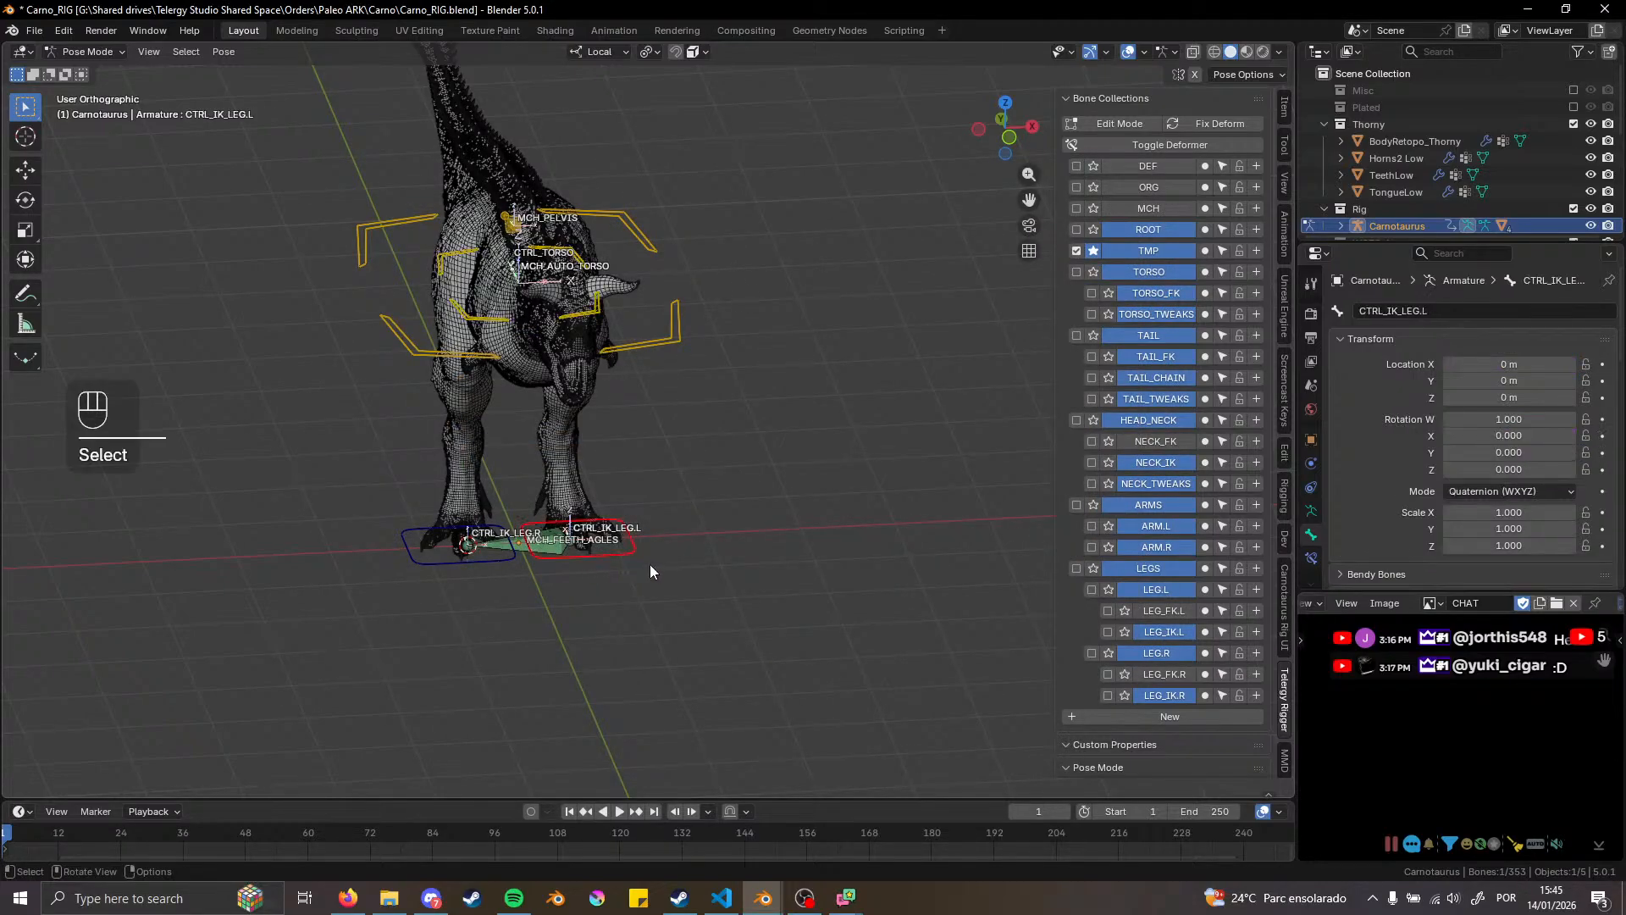
key("KP_1")
key("g")
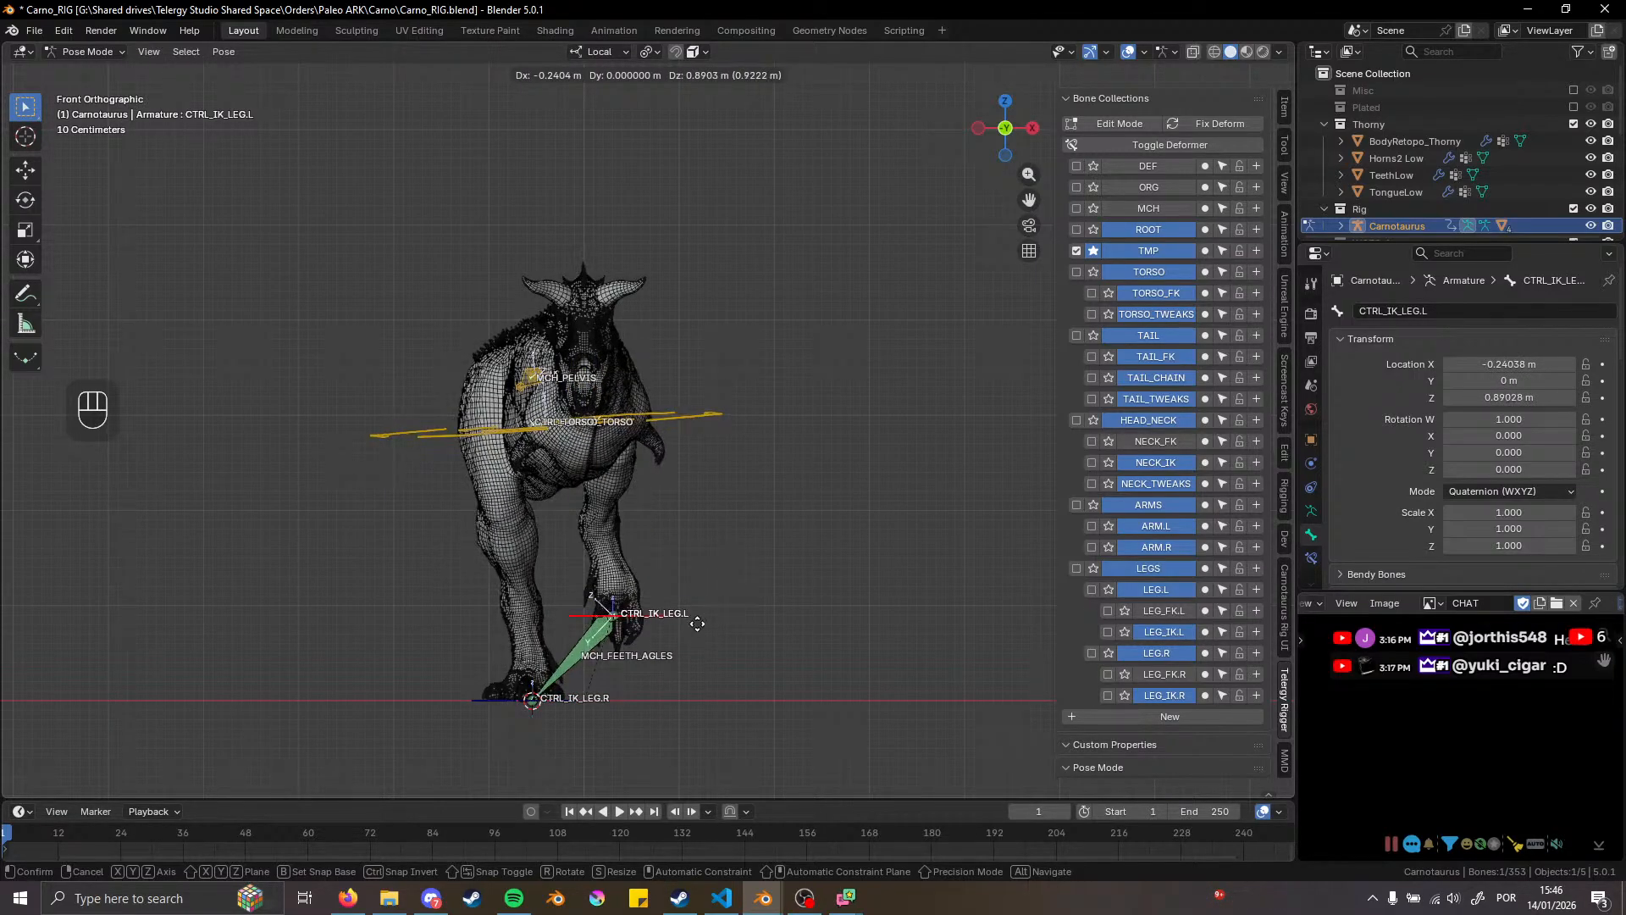
right_click(696, 622)
Switch to a perspective view without overlays and test how the body follows a cancelled move of CTRL_IK_LEG.L
scroll(641, 470, "down", 2)
middle_click_drag(643, 476, 527, 506)
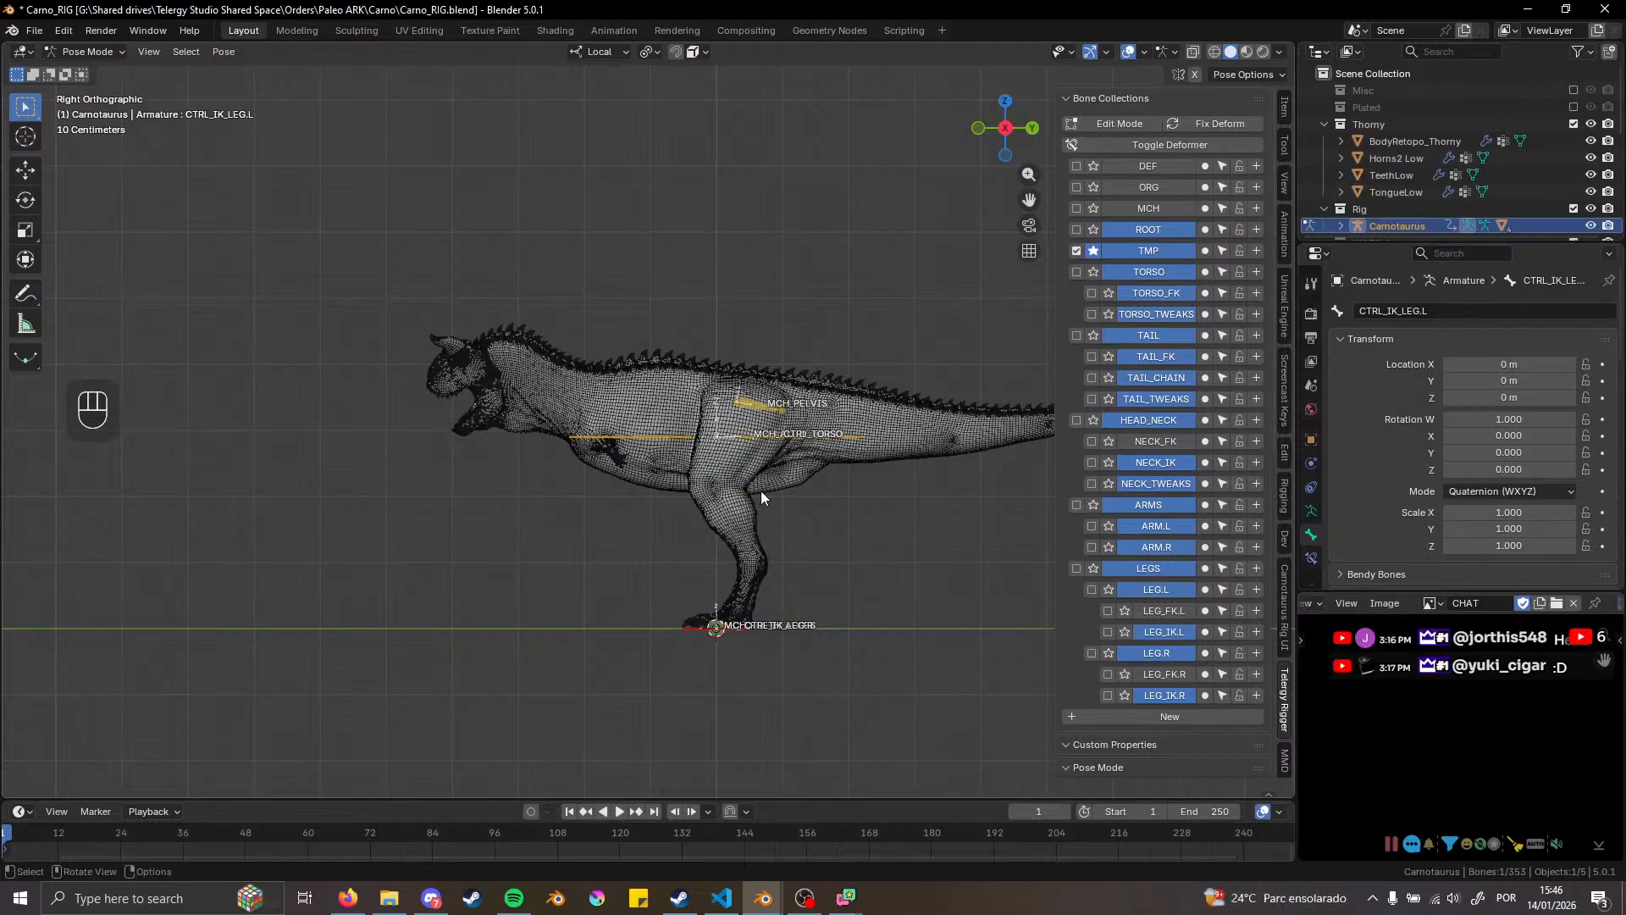
left_click(1029, 251)
mouse_move(833, 411)
middle_mouse_down()
mouse_move(637, 432)
mouse_move(731, 486)
mouse_move(739, 474)
mouse_move(696, 479)
middle_mouse_up()
key("z")
scroll(624, 530, "up", 1)
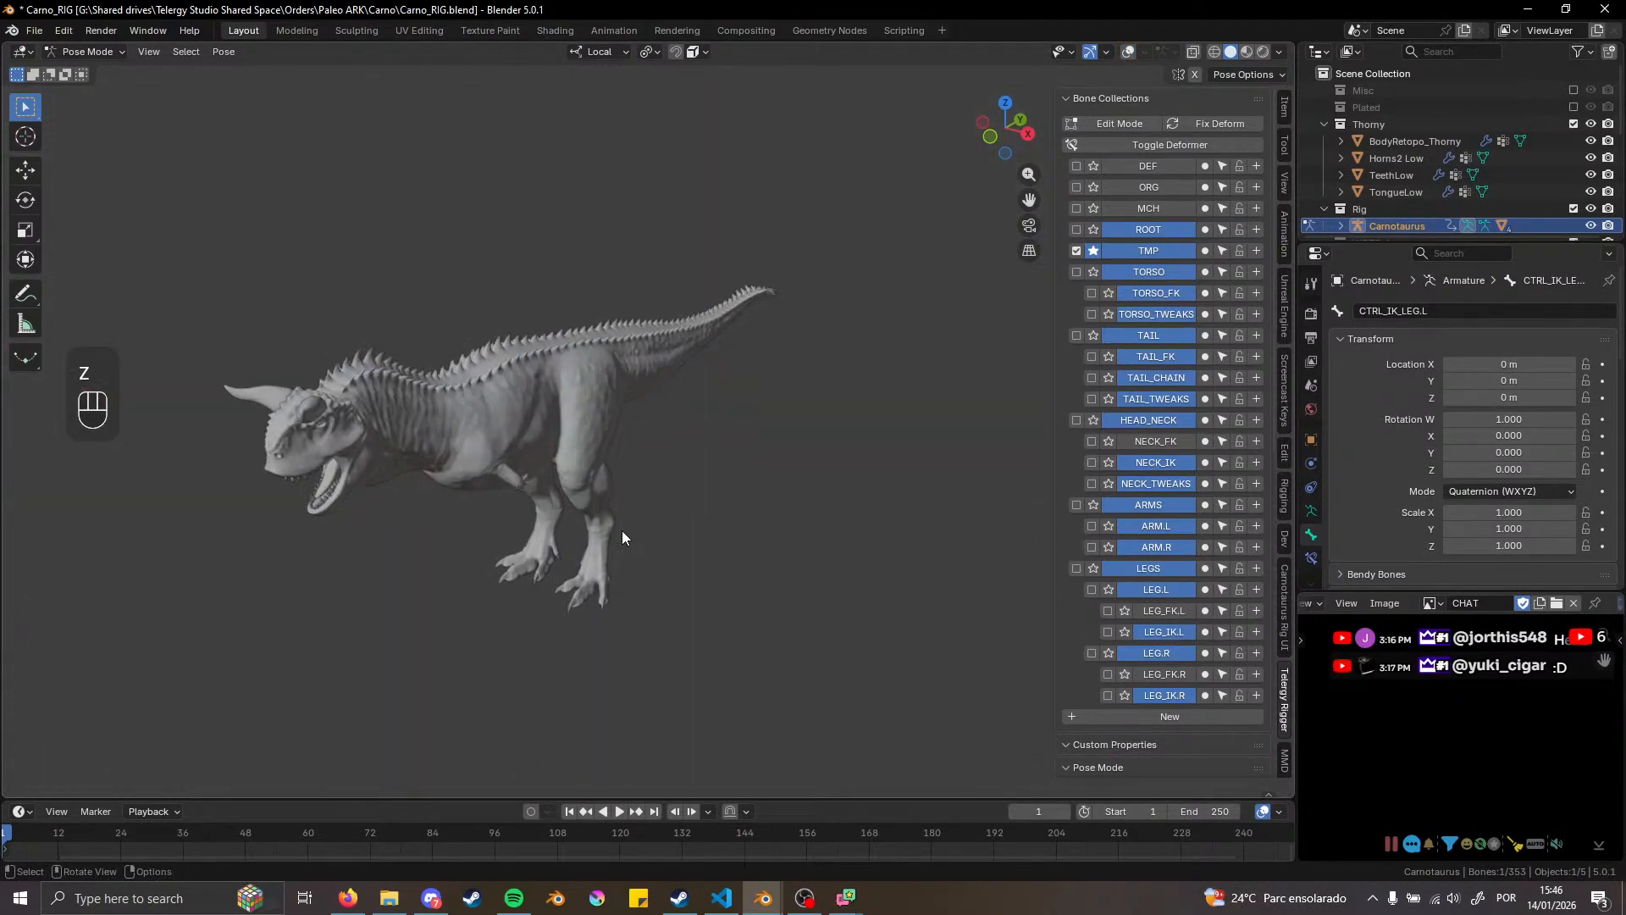
middle_click_drag(622, 530, 610, 530)
key("g")
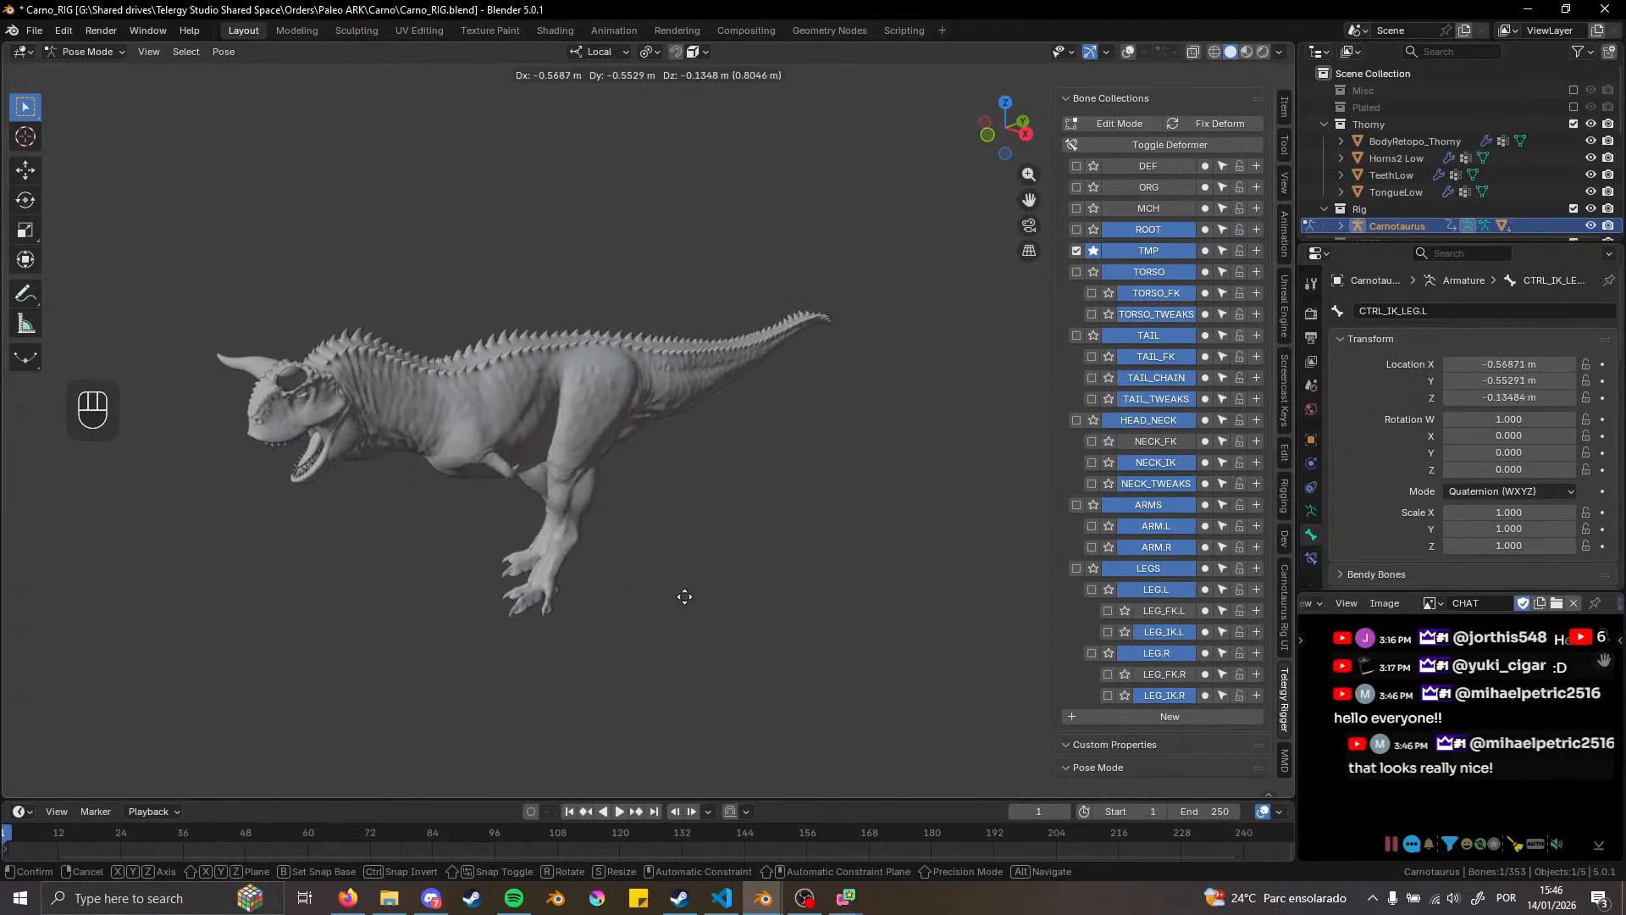
right_click(638, 512)
Test the stride from the side by moving CTRL_IK_LEG.L back and up, then cancel the move
scroll(639, 511, "down", 1)
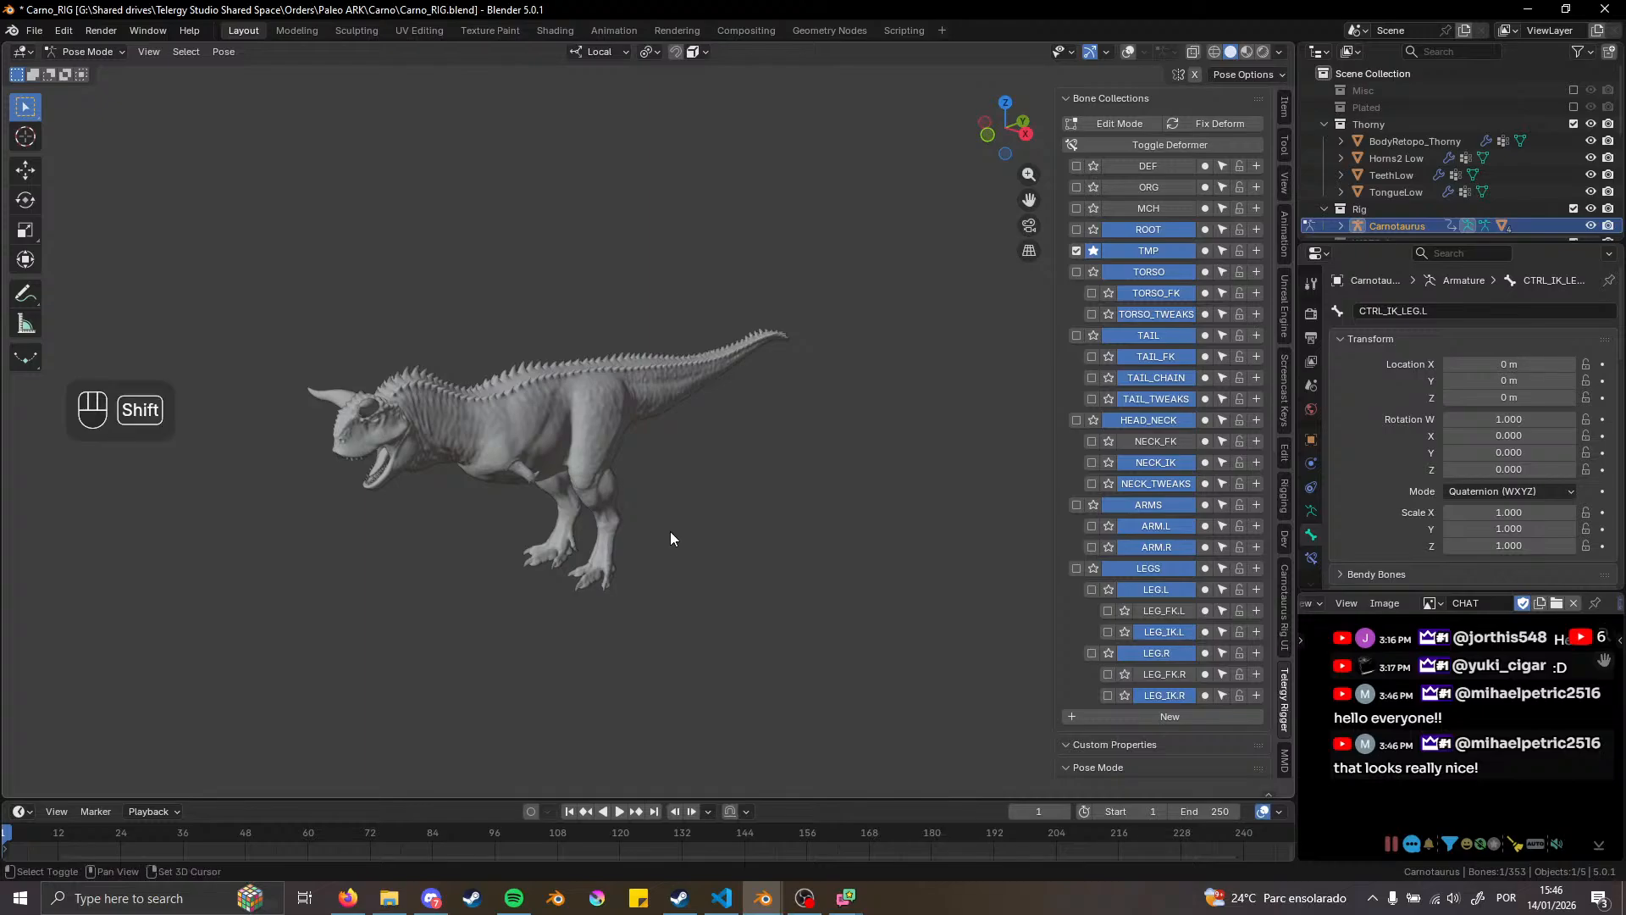
middle_click_drag(670, 532, 643, 511, "shift")
scroll(660, 525, "up", 2)
key("g")
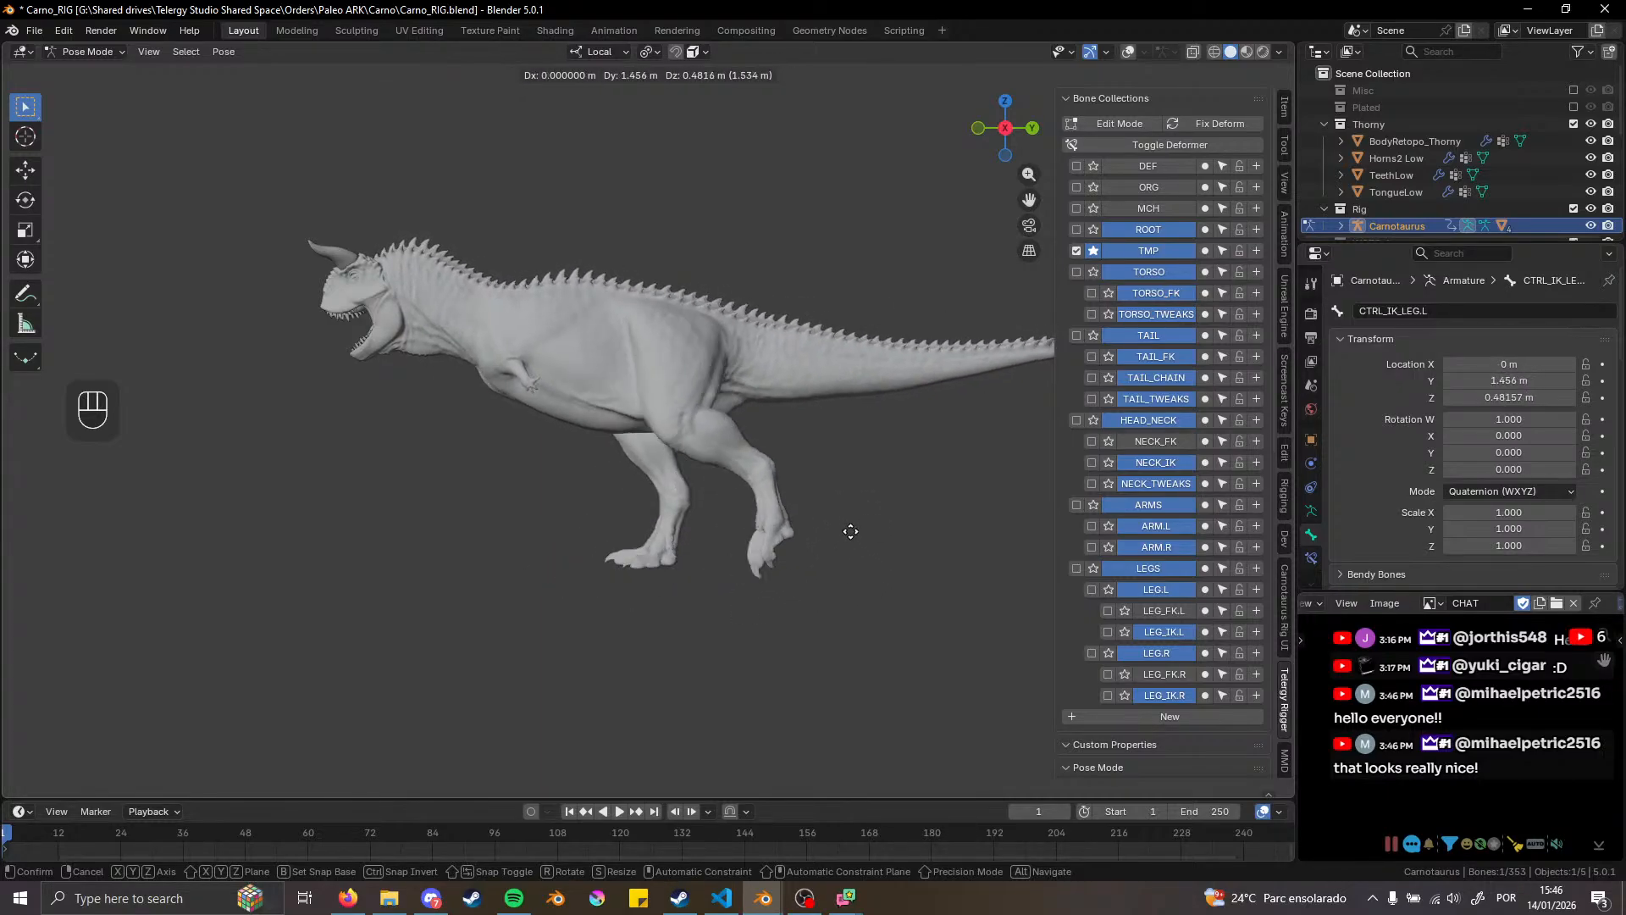
right_click(850, 567)
Check the torso's reaction from the front and from above with cancelled moves of CTRL_IK_LEG.L
middle_click_drag(715, 472, 892, 510)
key("g")
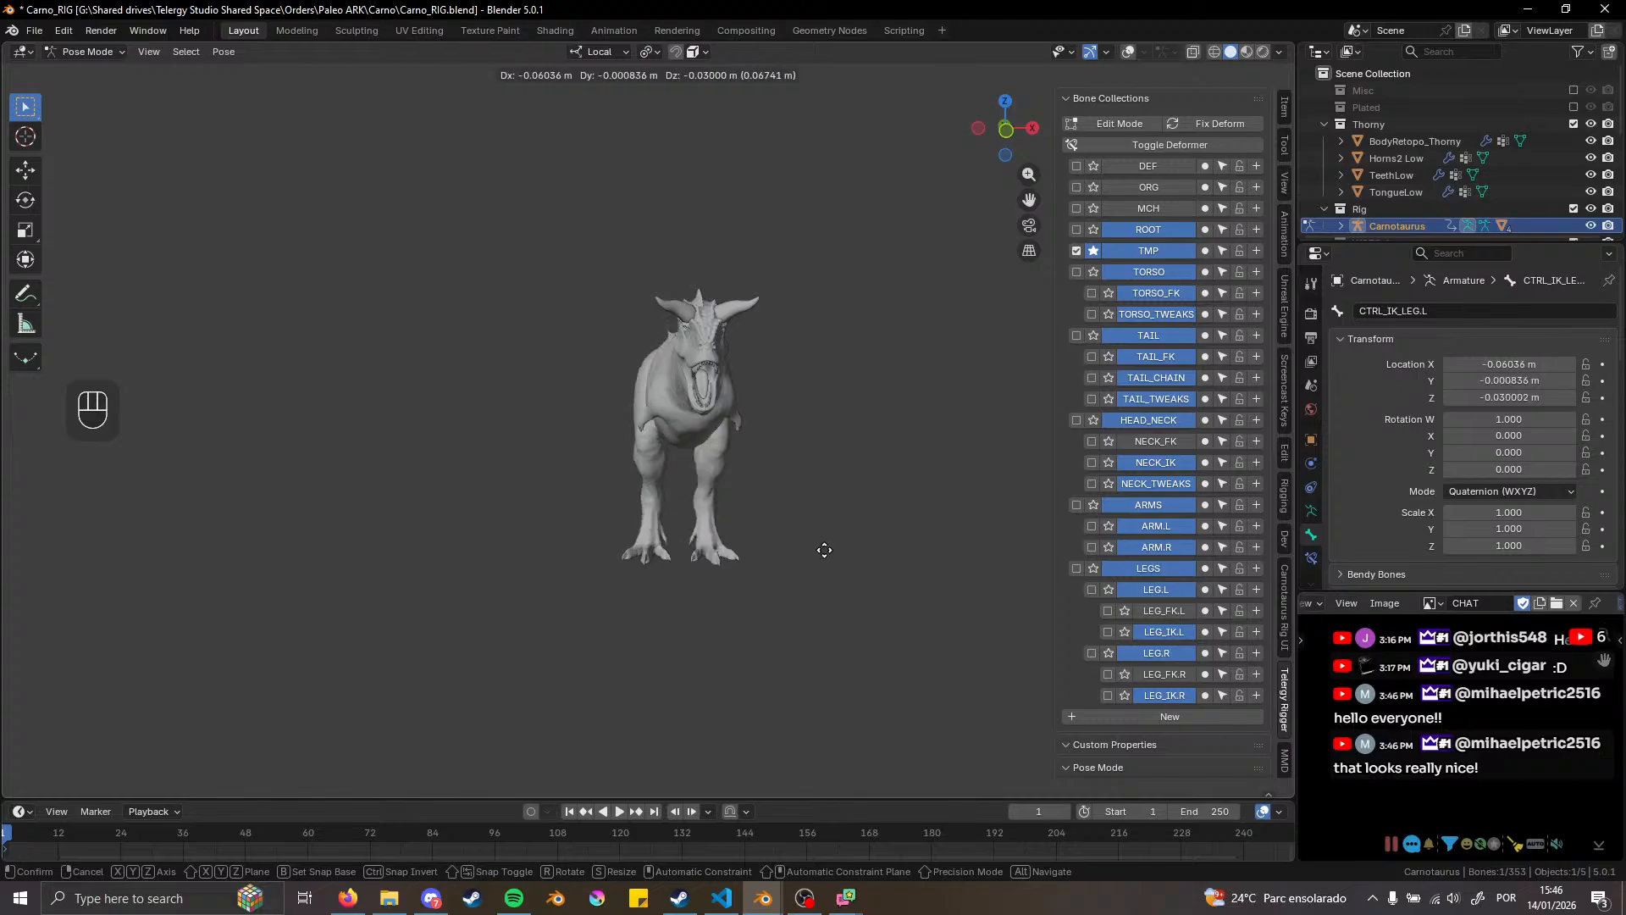
right_click(820, 474)
middle_click_drag(820, 474, 771, 577)
key("g")
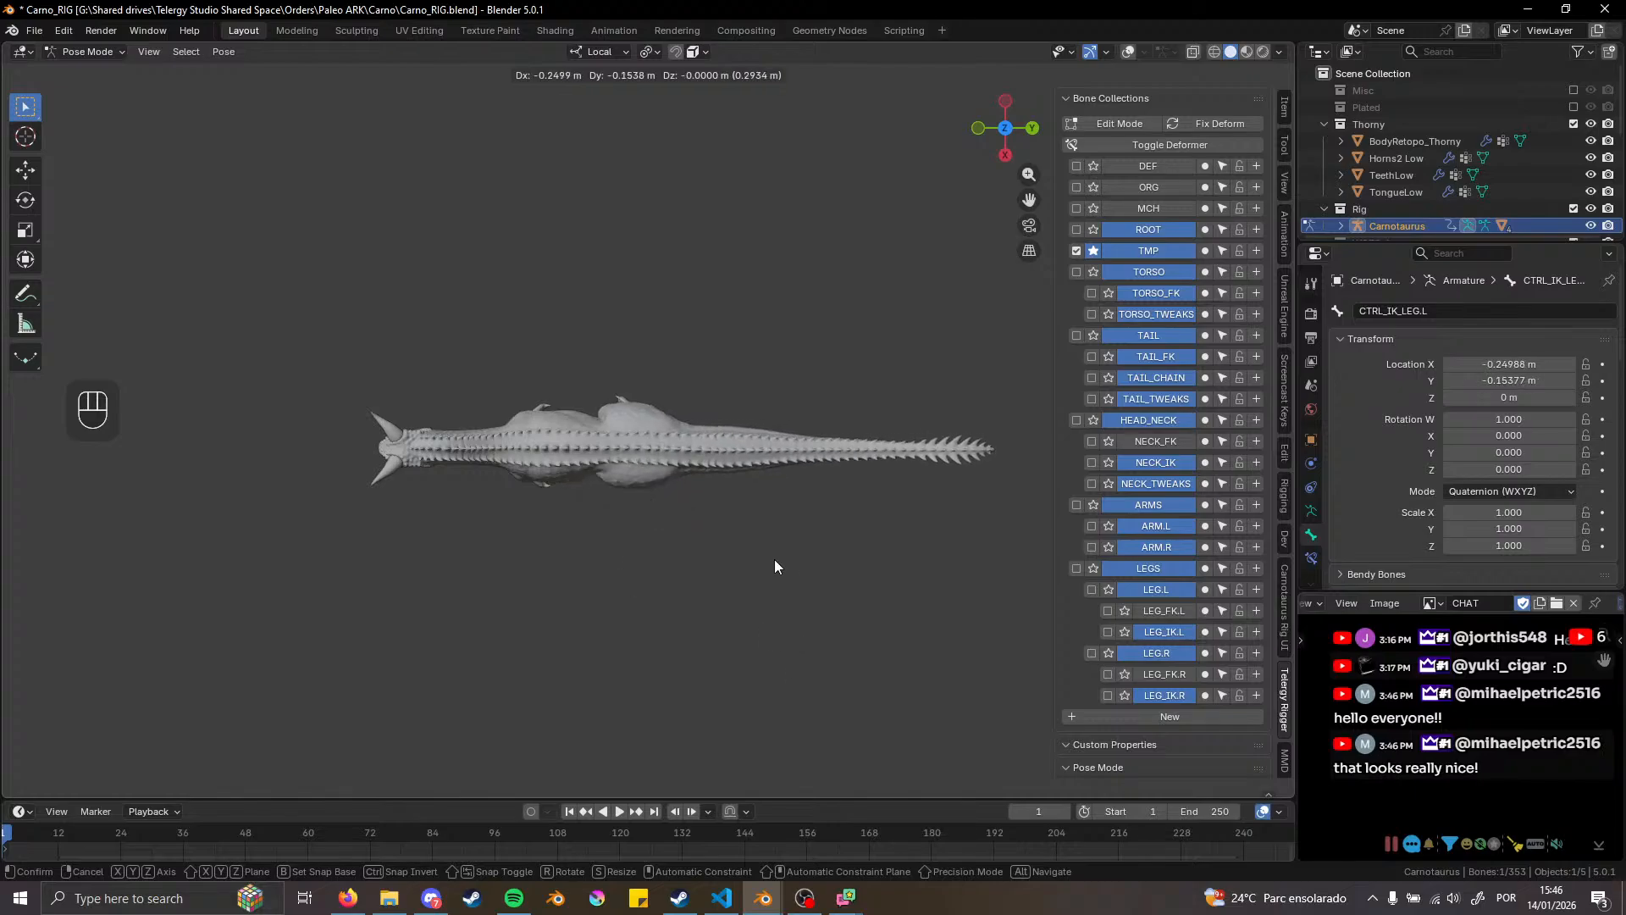
right_click(754, 542)
Show the viewport overlays again and select the MCH_AUTO_TORSO bone
scroll(704, 507, "down", 2)
middle_click_drag(699, 503, 809, 383)
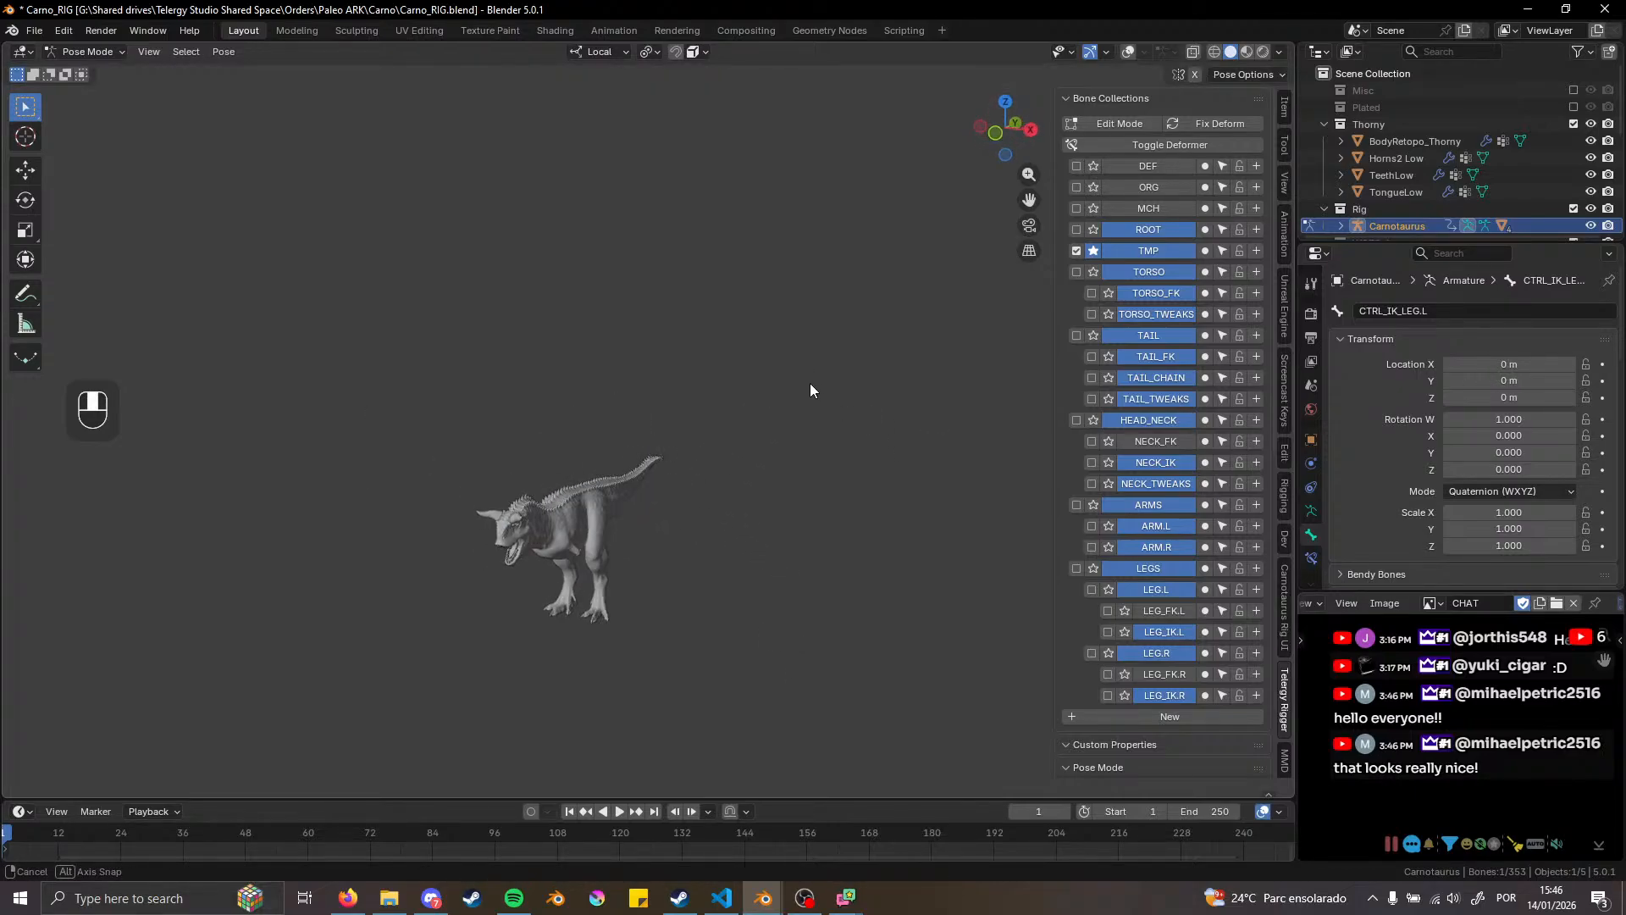
scroll(583, 571, "up", 6)
middle_click_drag(674, 581, 678, 471, "shift")
key("z")
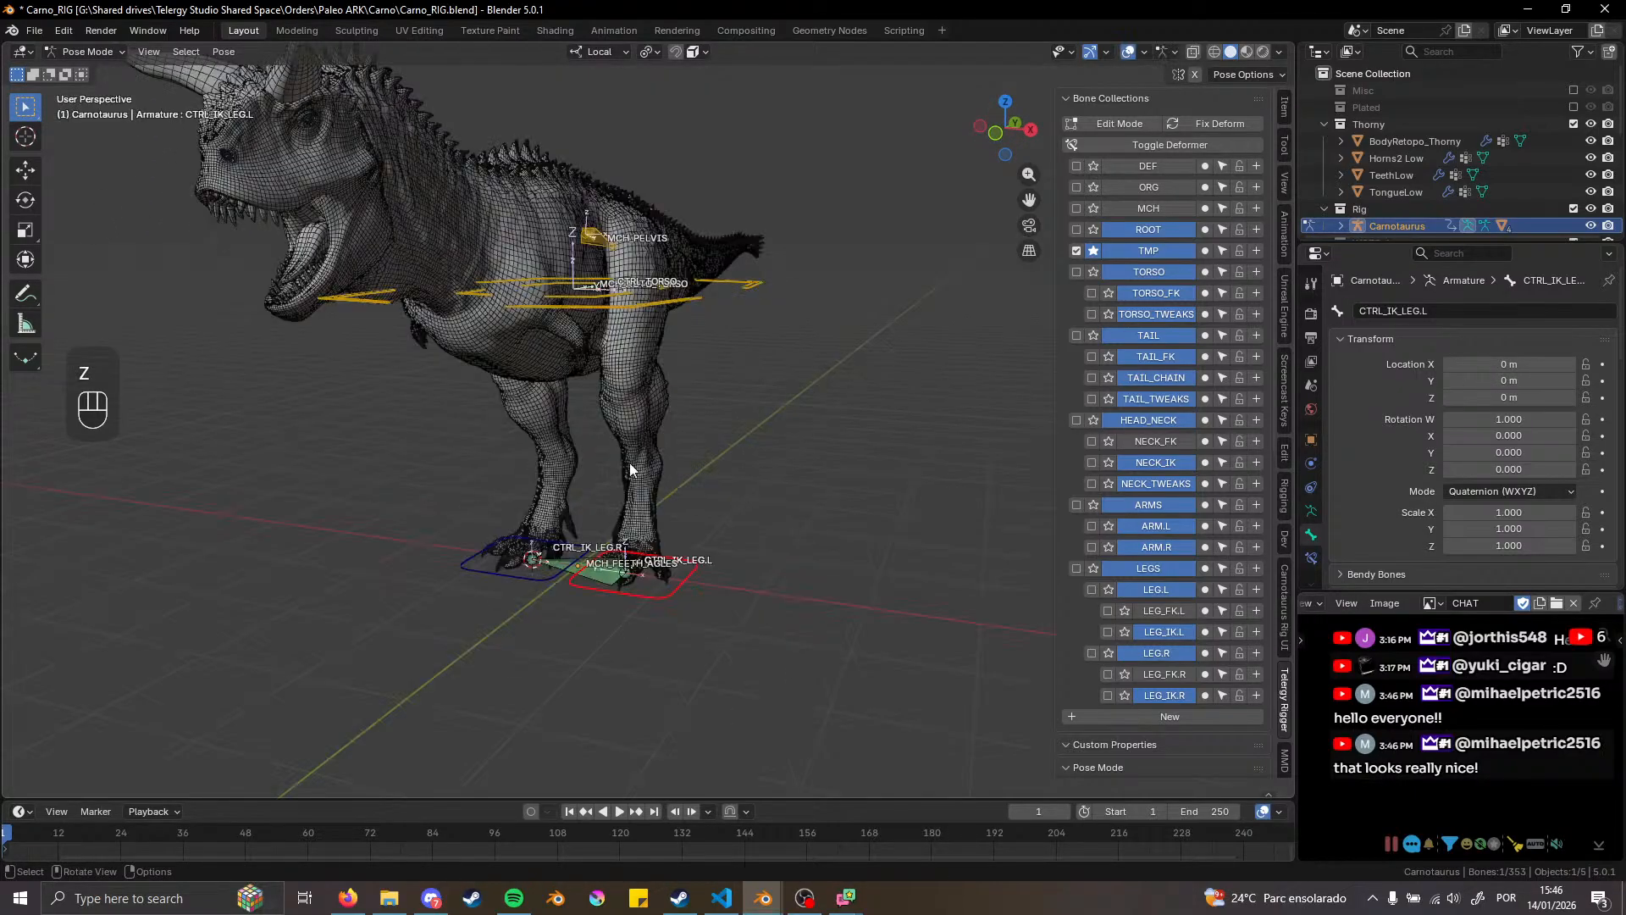
scroll(601, 430, "down", 2)
middle_click_drag(583, 351, 561, 383, "shift")
scroll(561, 383, "up", 2)
middle_click_drag(615, 480, 632, 403)
left_click(564, 421)
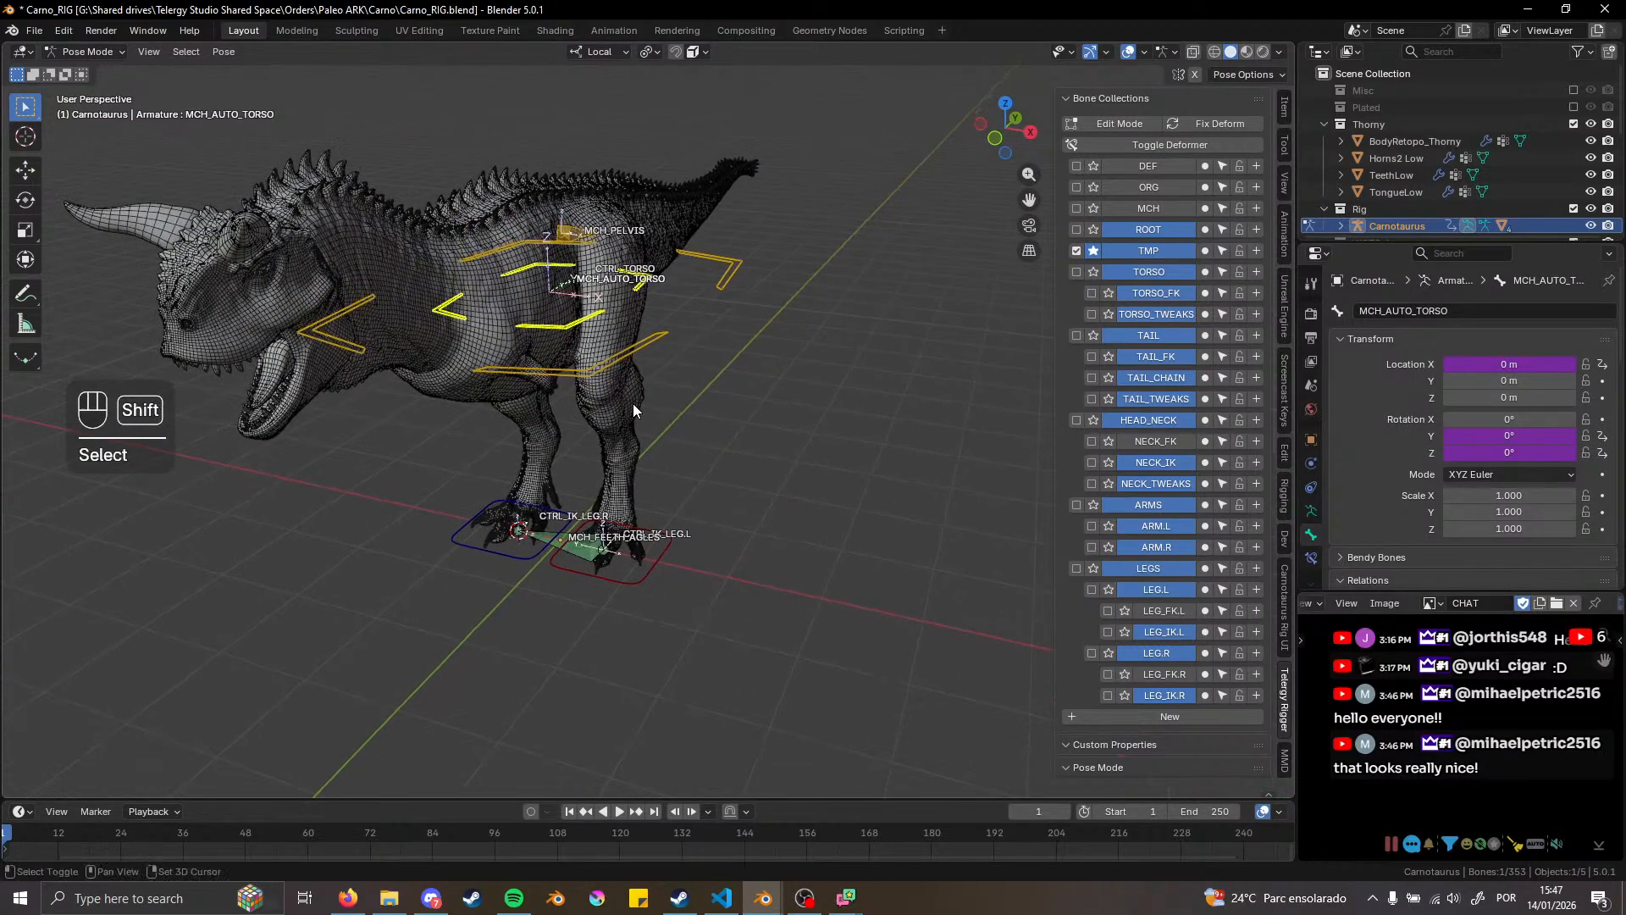
left_click(564, 569)
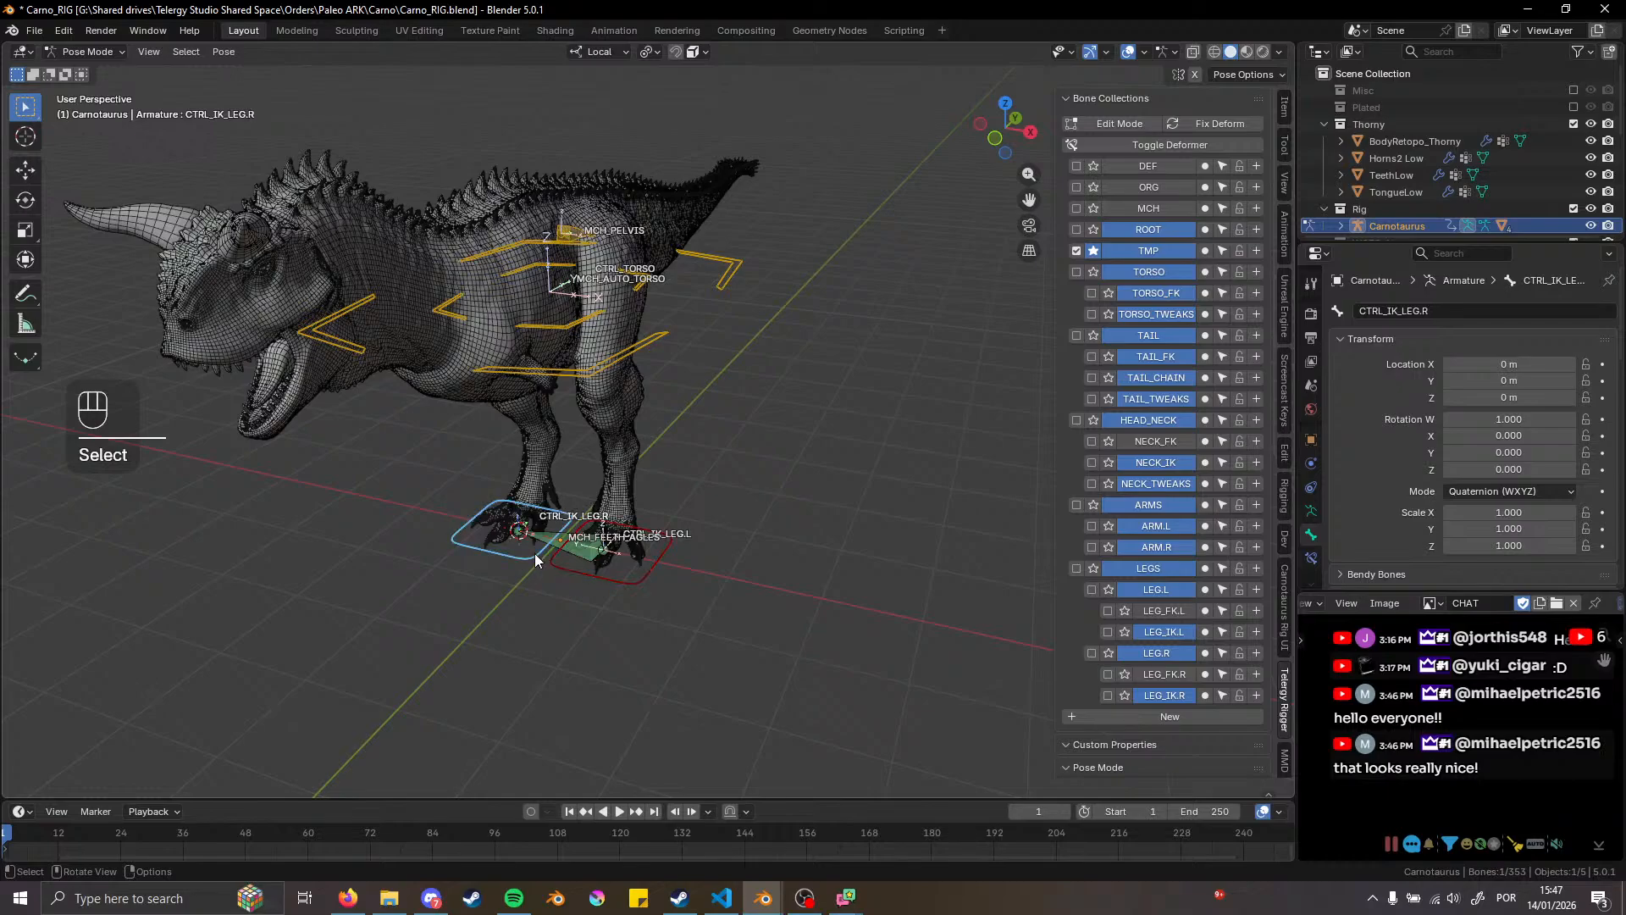
left_click(538, 553)
left_click(571, 571)
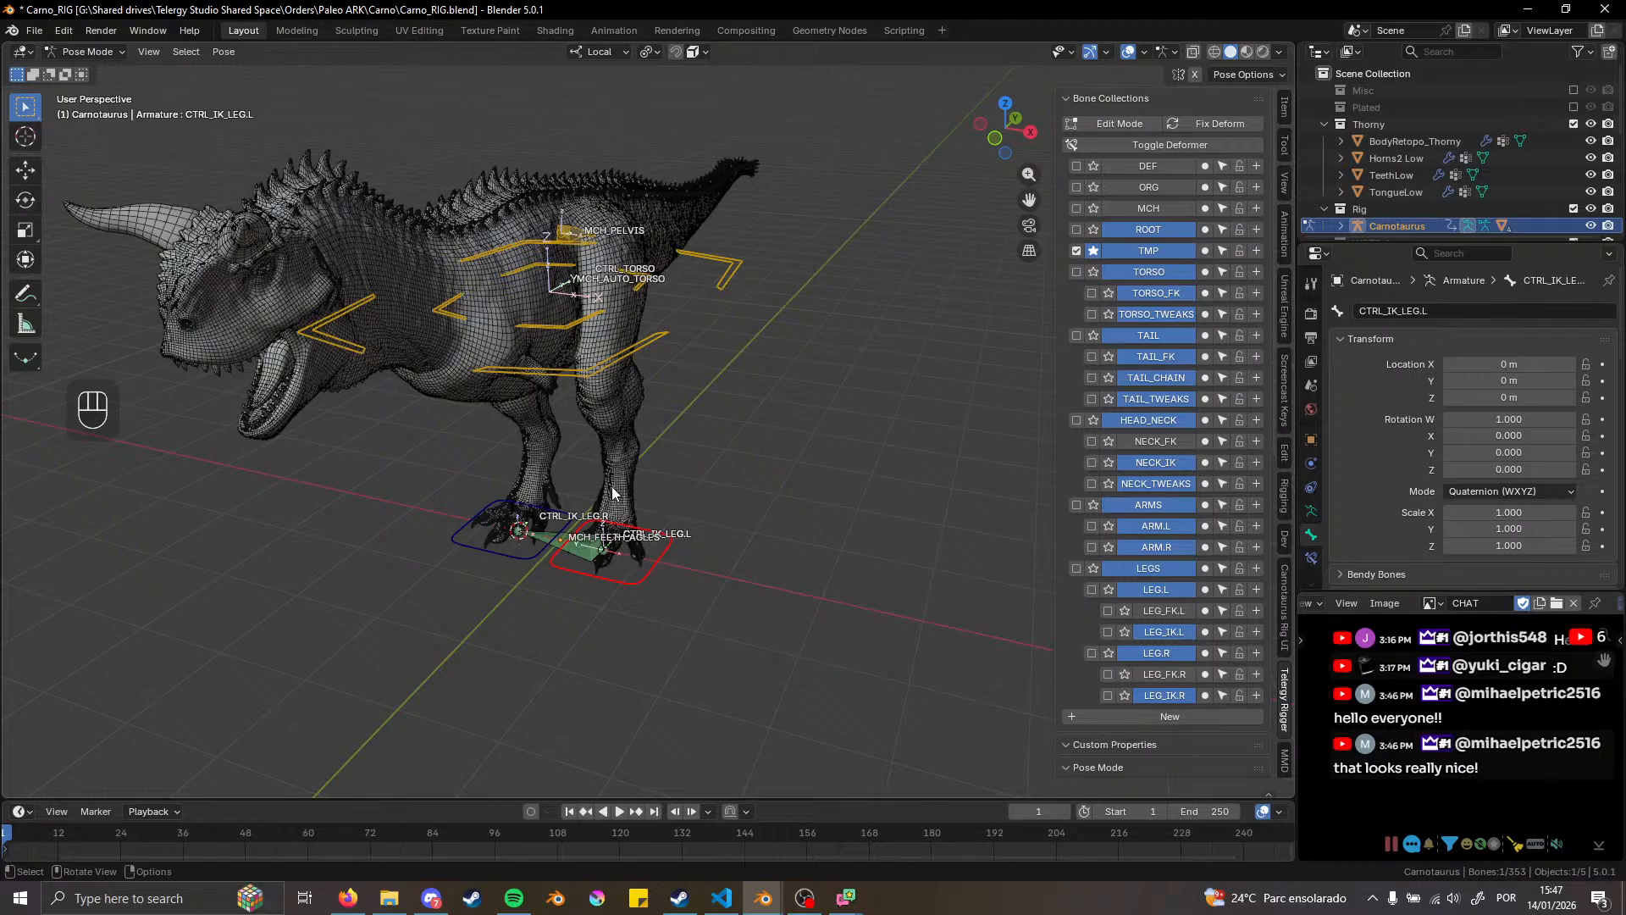
left_click(549, 566)
left_click(531, 556)
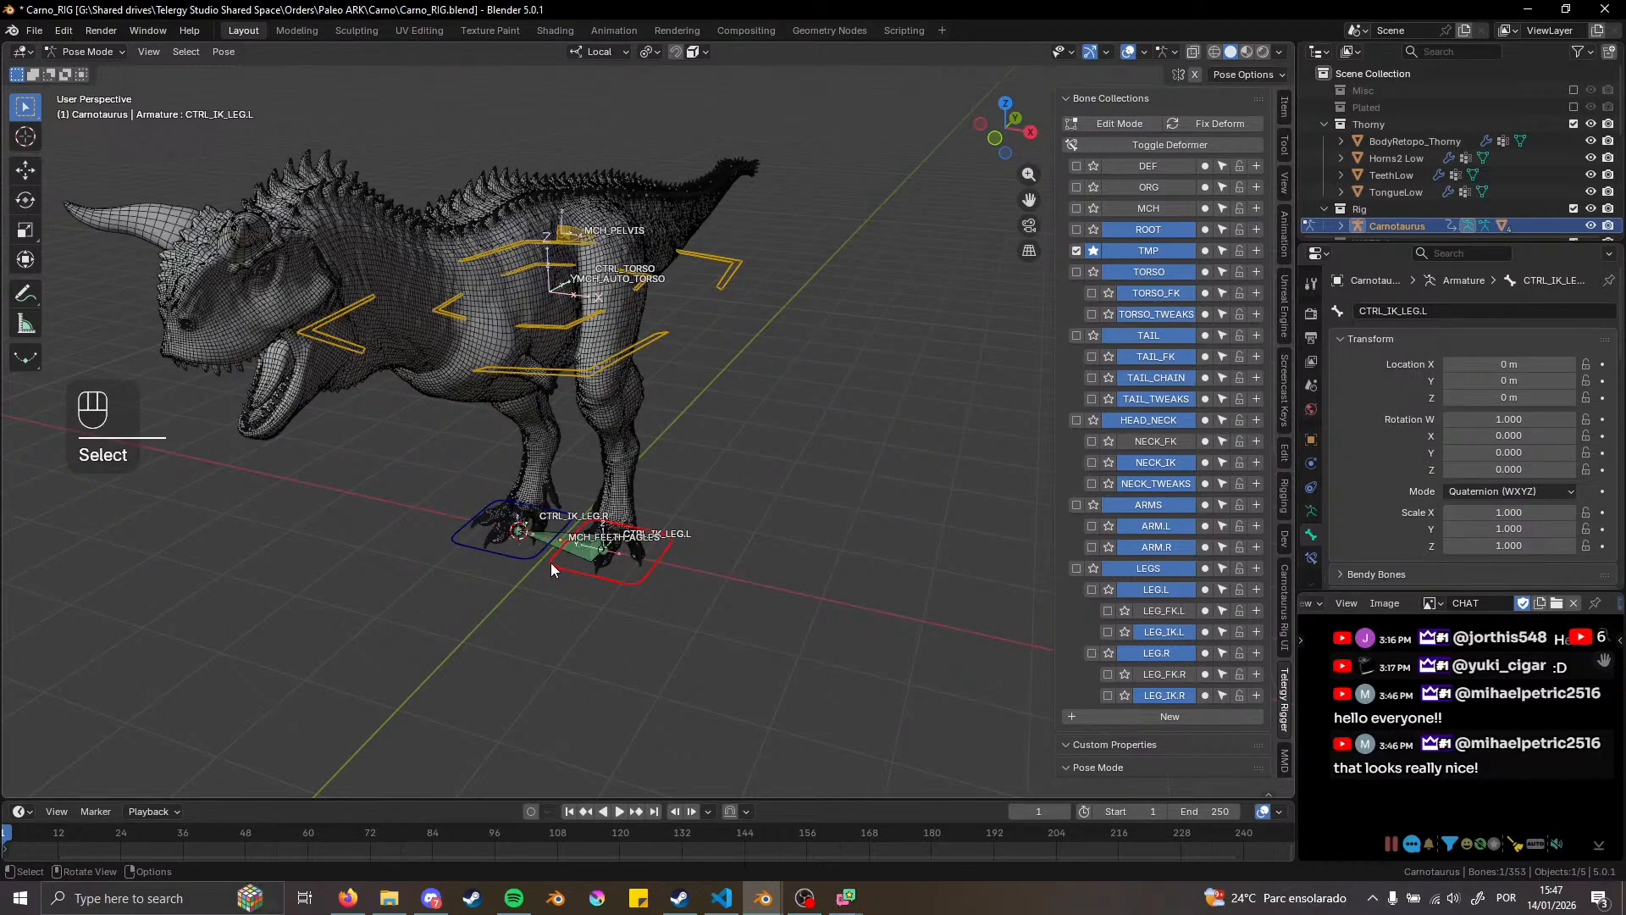
Add a Copy Location constraint to MCH_AUTO_TORSO with CTRL_IK_LEG.L as its target
left_click(577, 324)
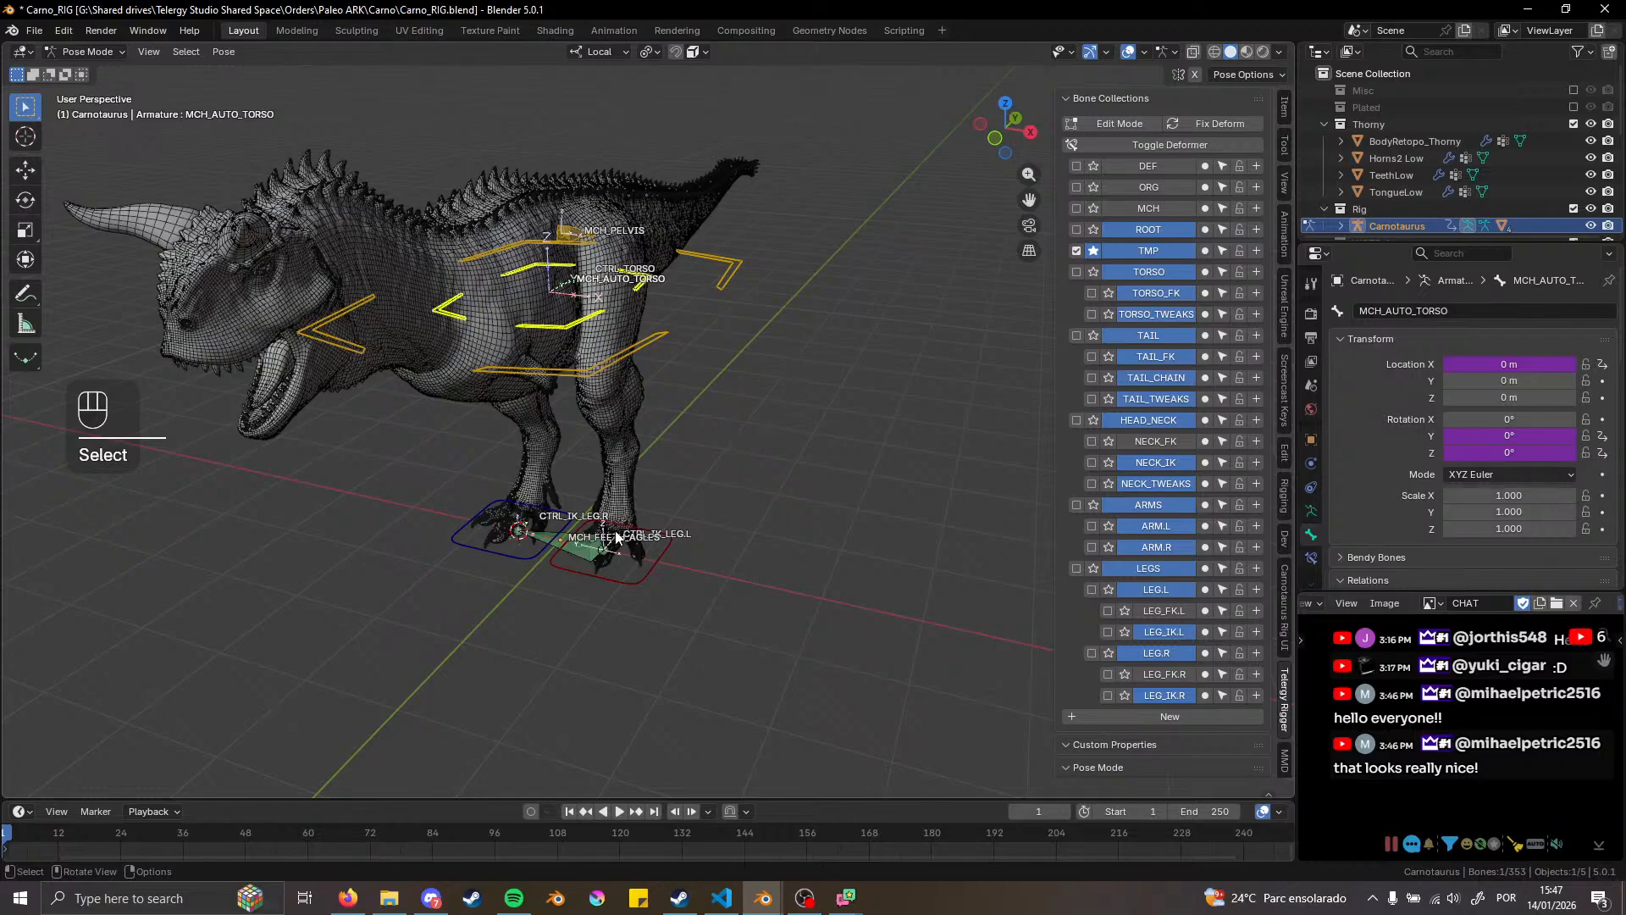
left_click(586, 576, "shift")
left_click(562, 343, "shift")
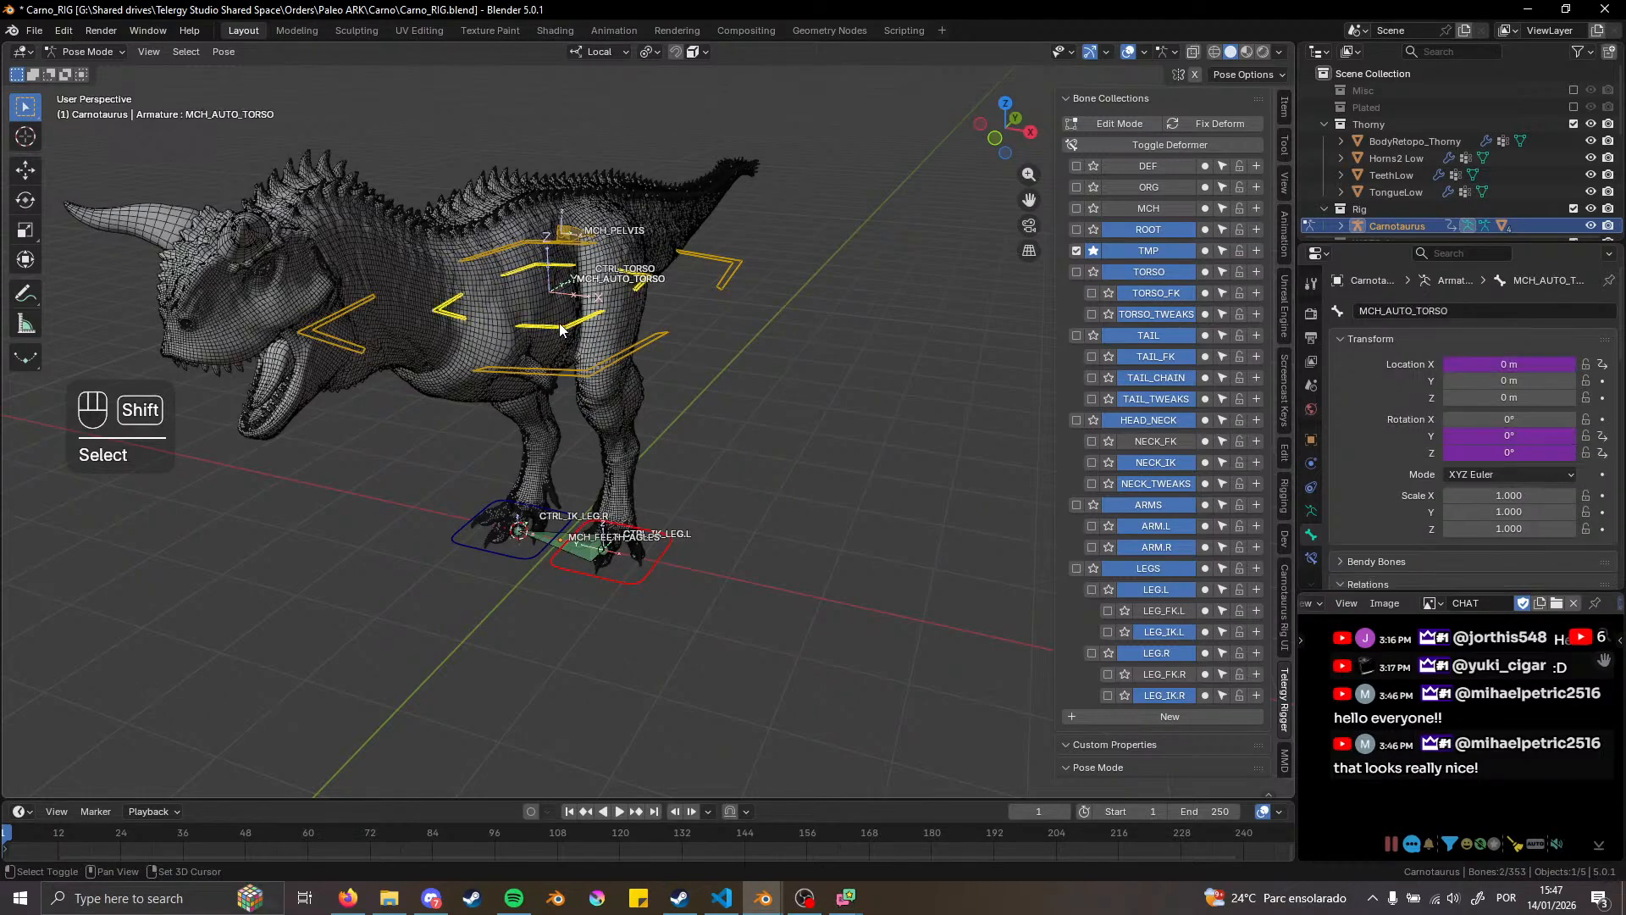
key("d")
left_click(766, 454)
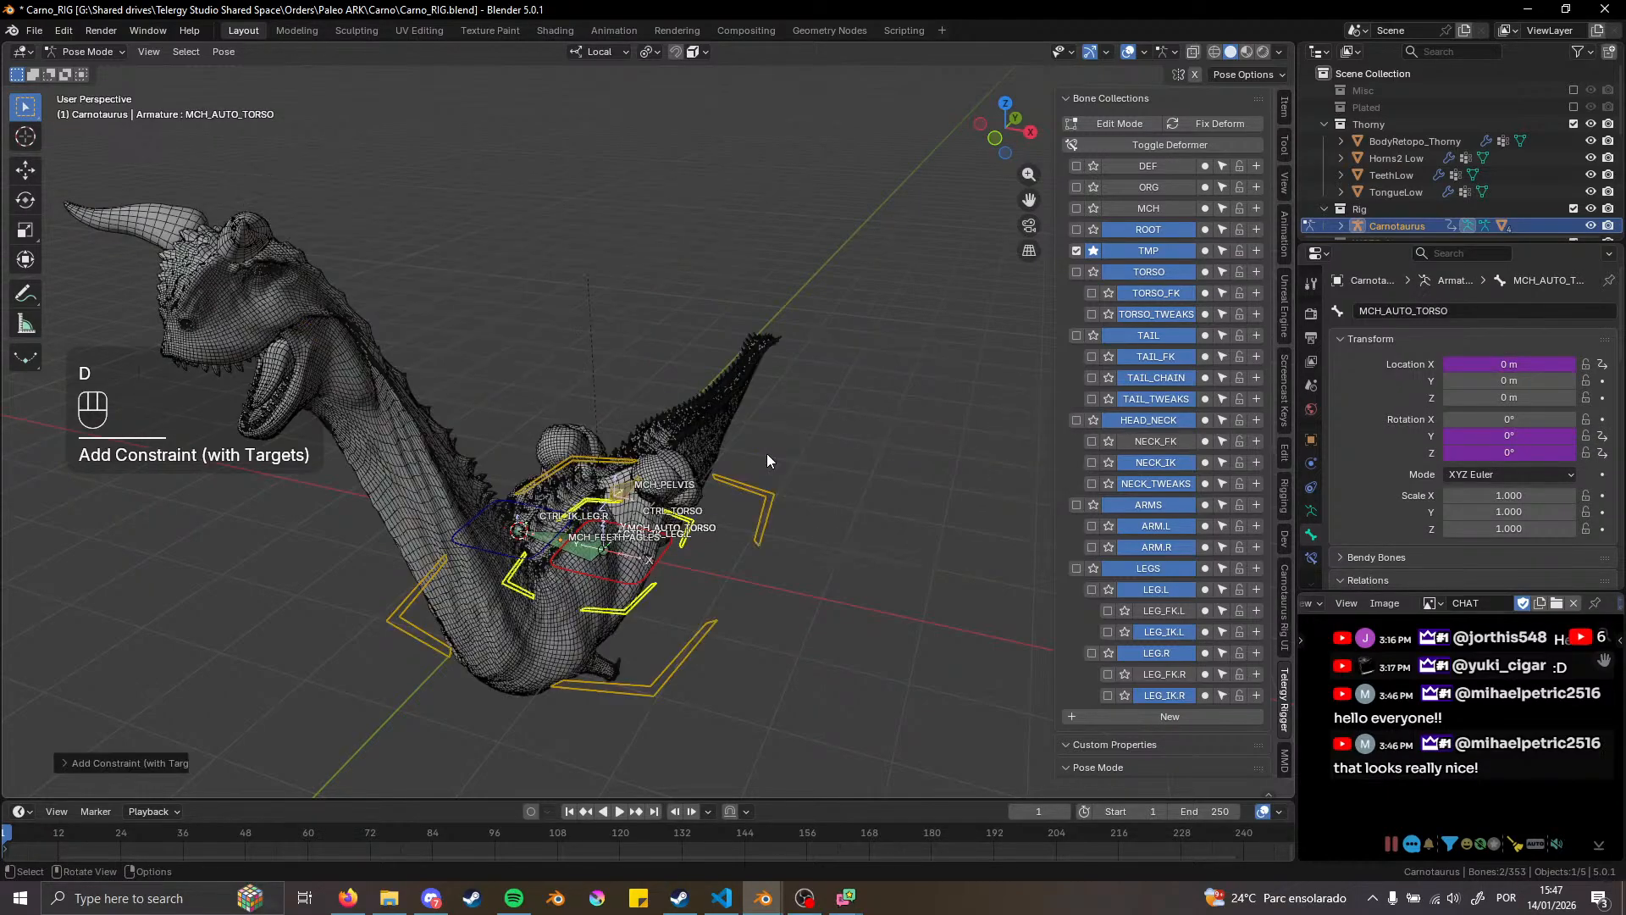
Set both the target and owner space of MCH_AUTO_TORSO's Copy Location constraint to Local Space
left_click(1311, 558)
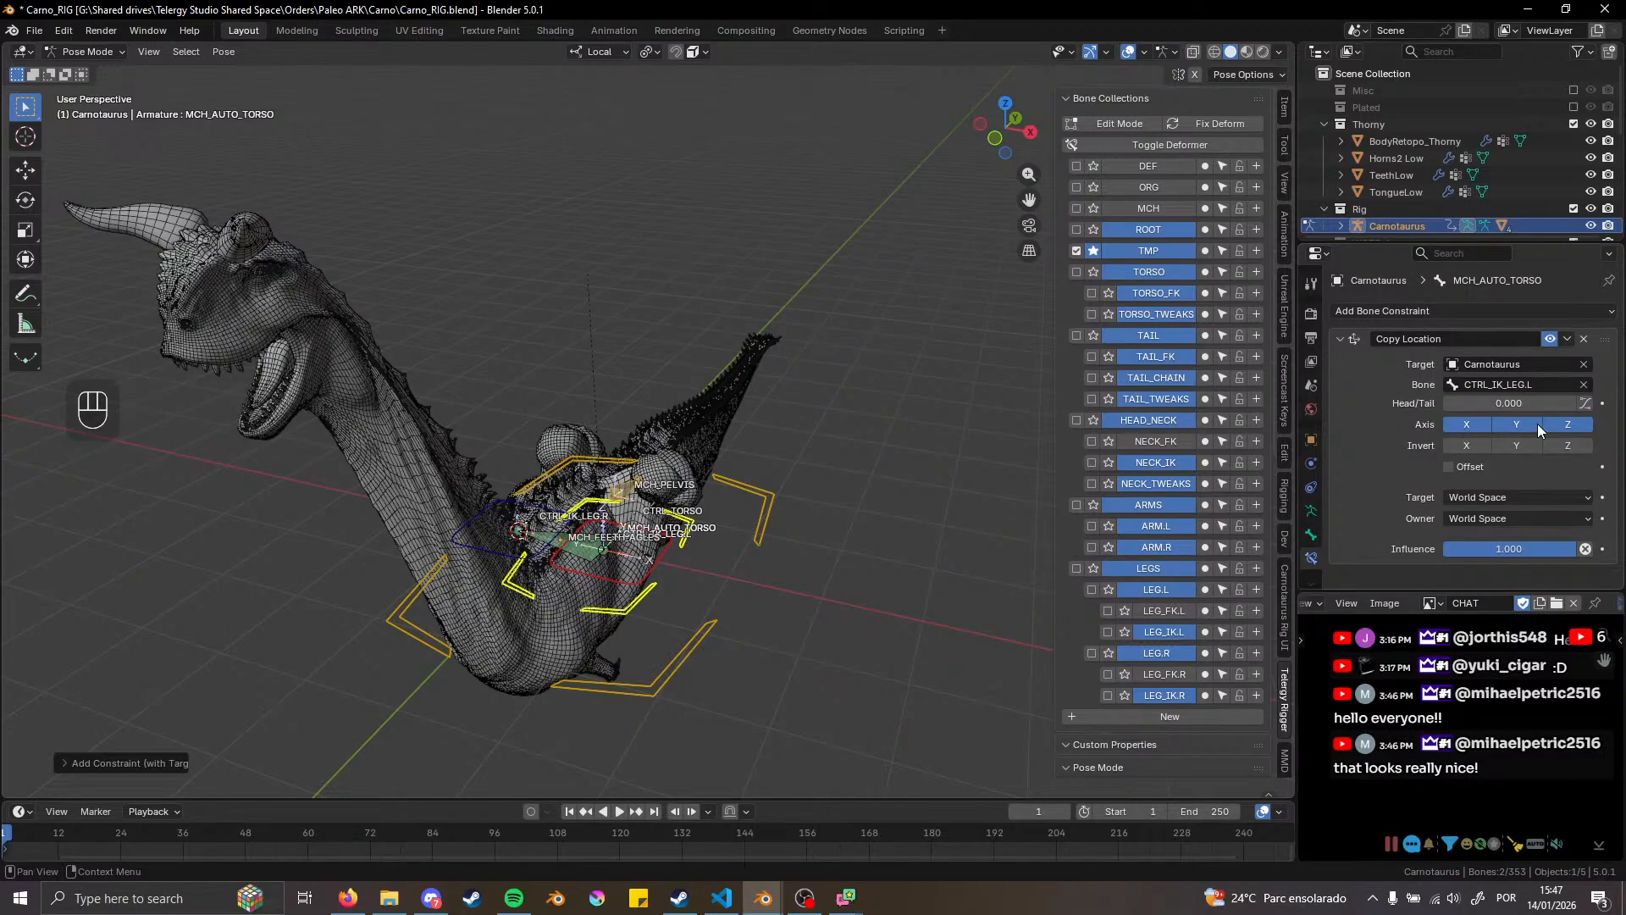
left_click(1504, 501)
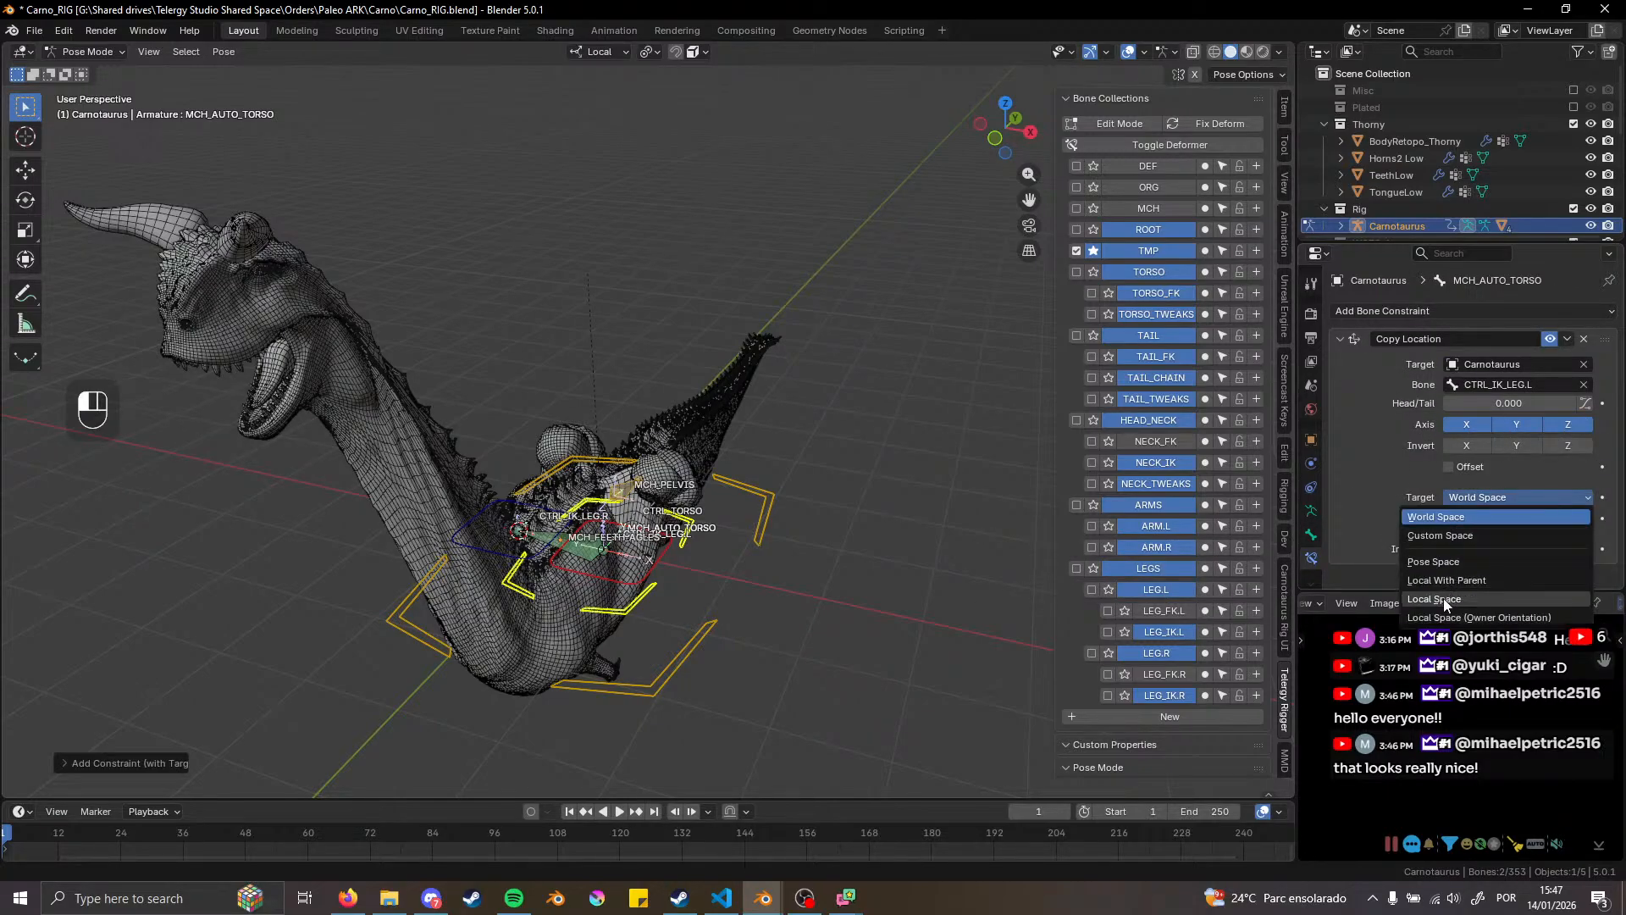
left_click(1445, 599)
left_click(1493, 513)
left_click(1478, 619)
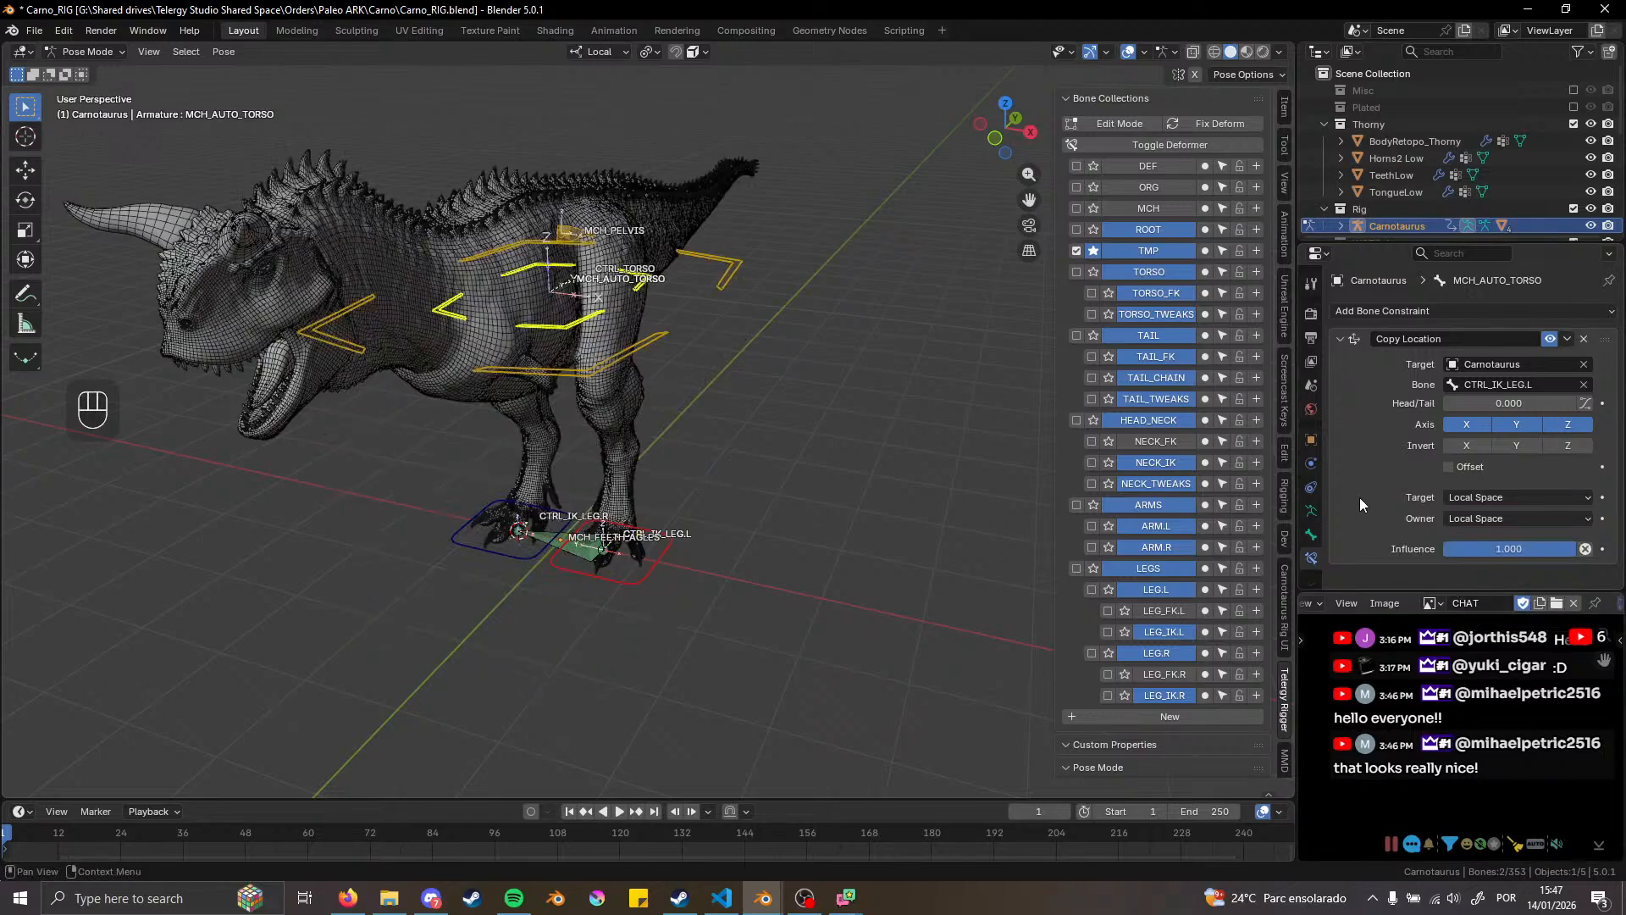
Exclude the Z axis from MCH_AUTO_TORSO's Copy Location constraint and duplicate the constraint
middle_click_drag(375, 342, 618, 272)
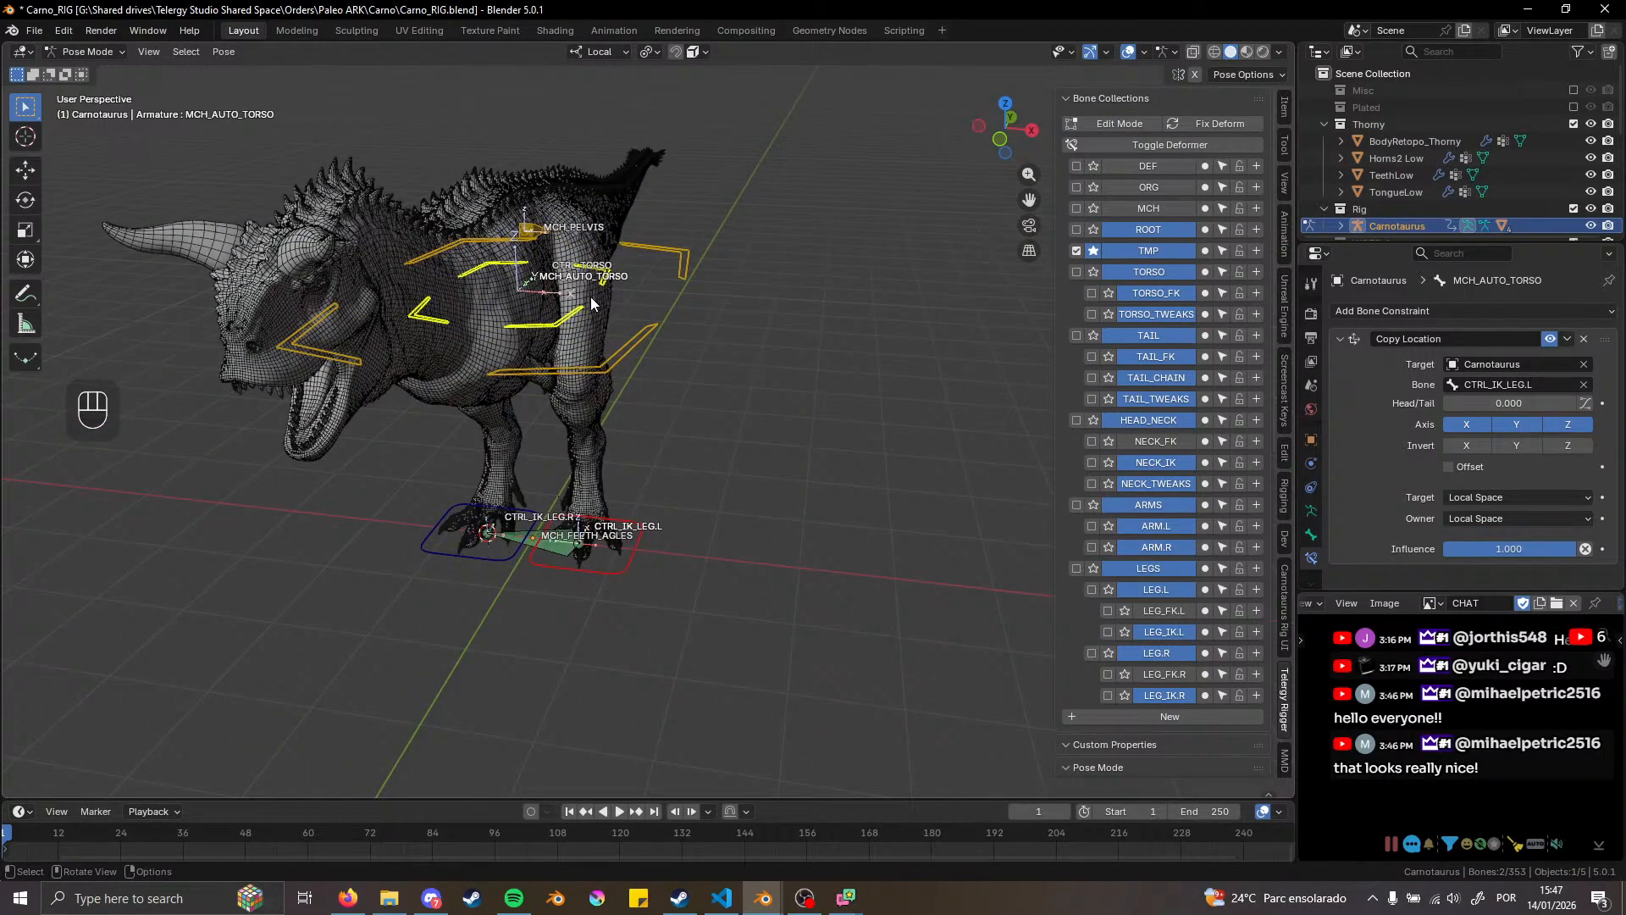
middle_click_drag(664, 461, 628, 459, "shift")
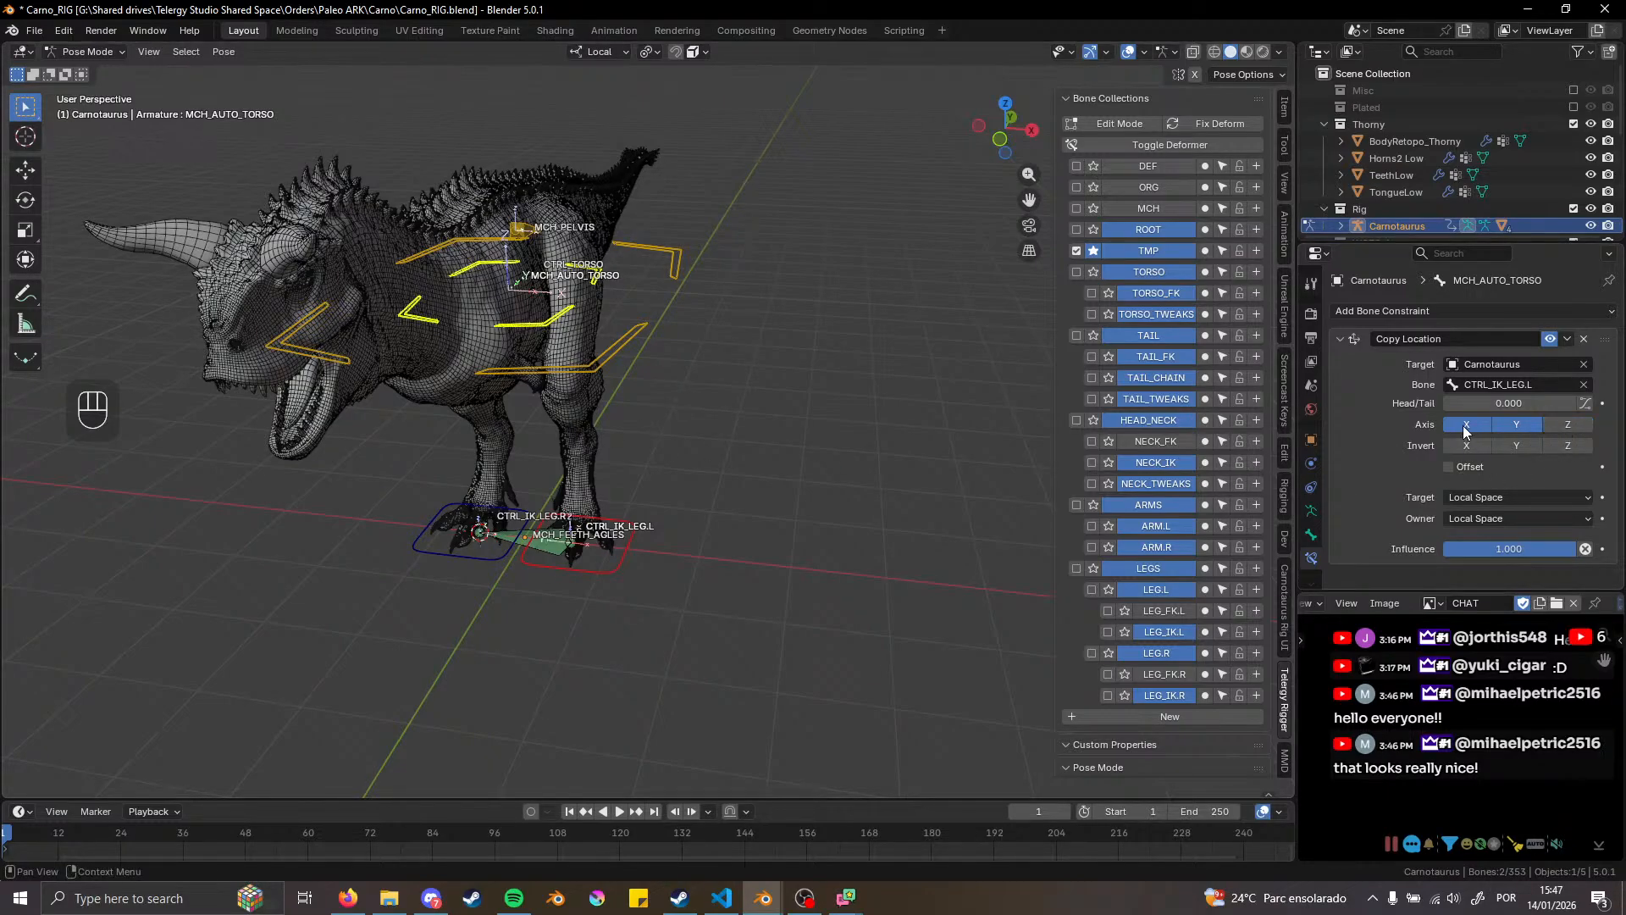
middle_click_drag(817, 412, 792, 347, "shift")
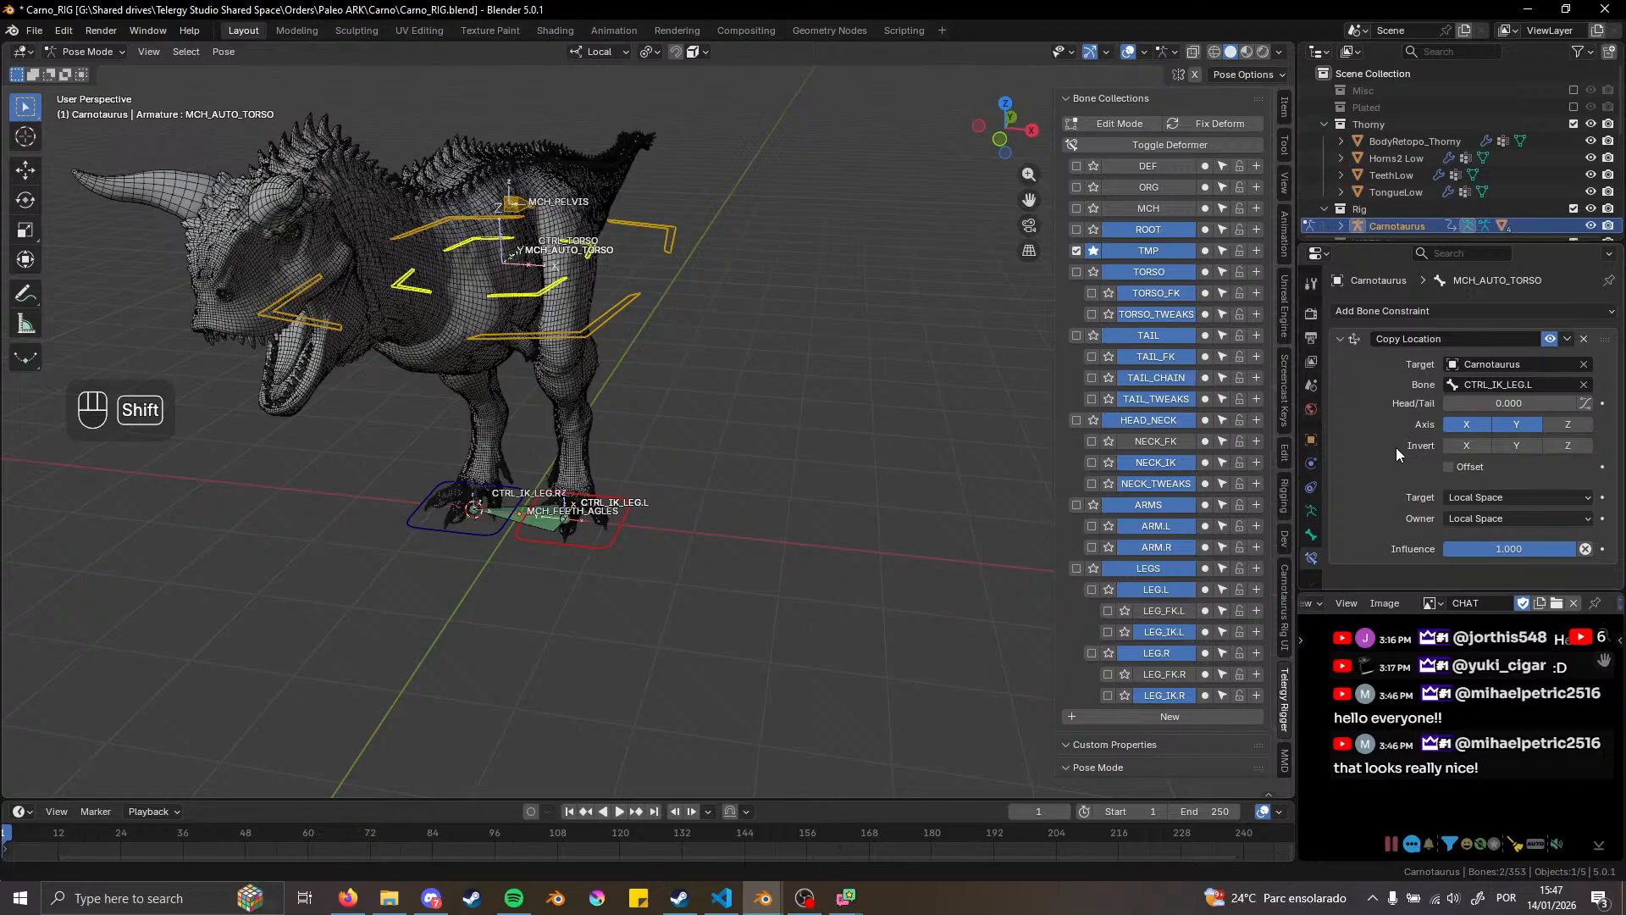
key("shift+d")
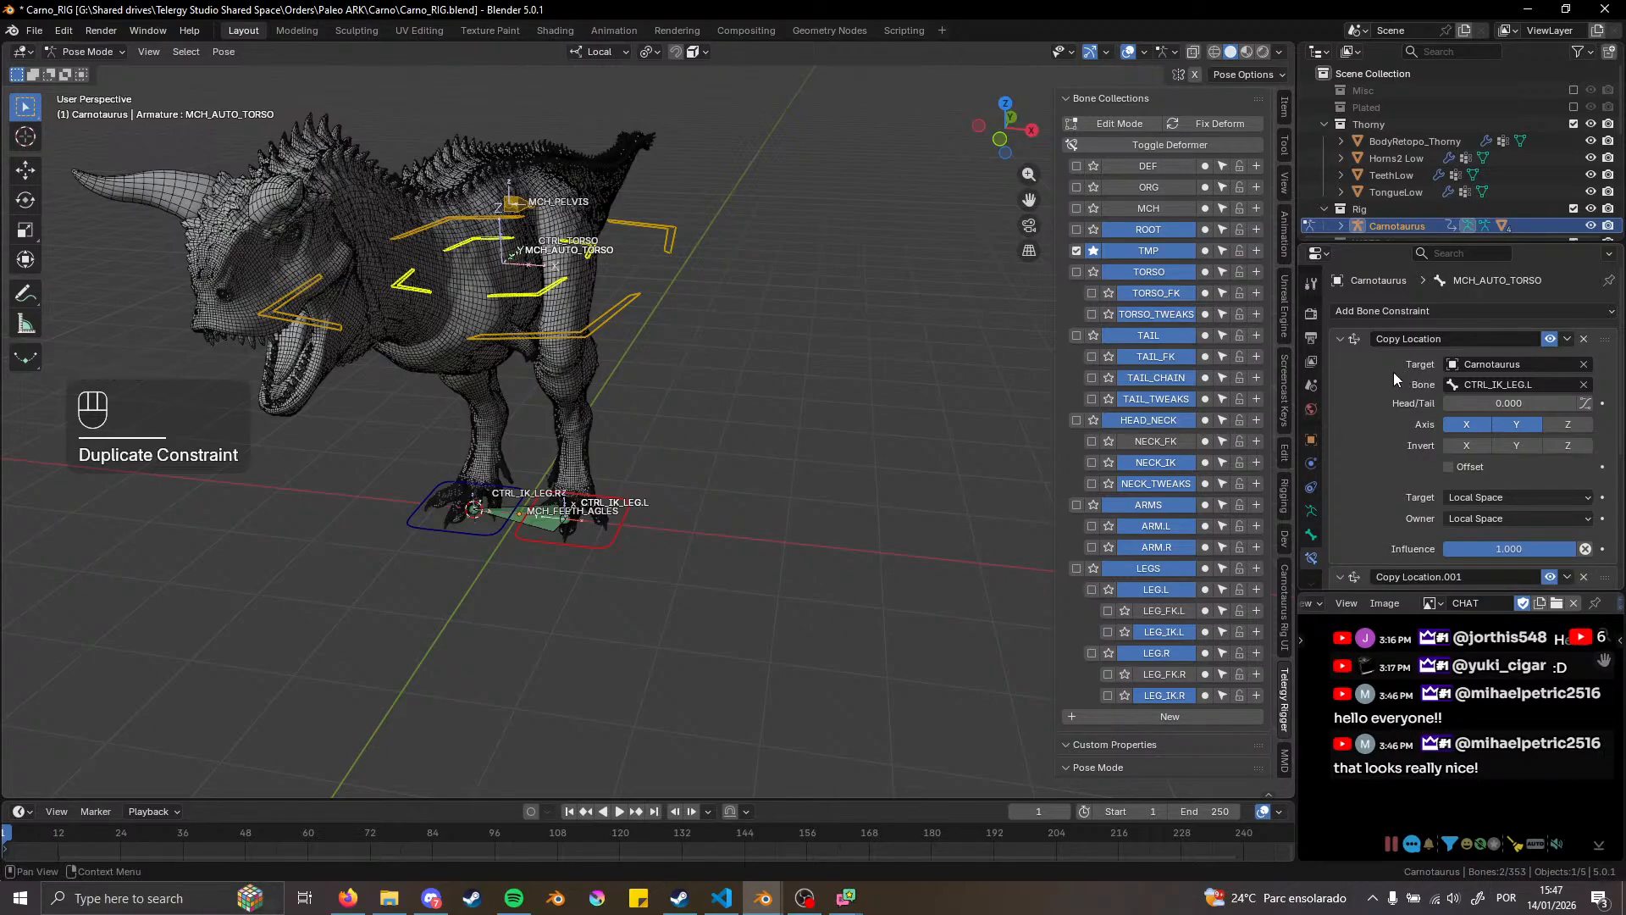
Rename the original constraint Copy Location Left and its duplicate Copy Location Right
scroll(1440, 449, "down", 1)
double_click(1470, 307)
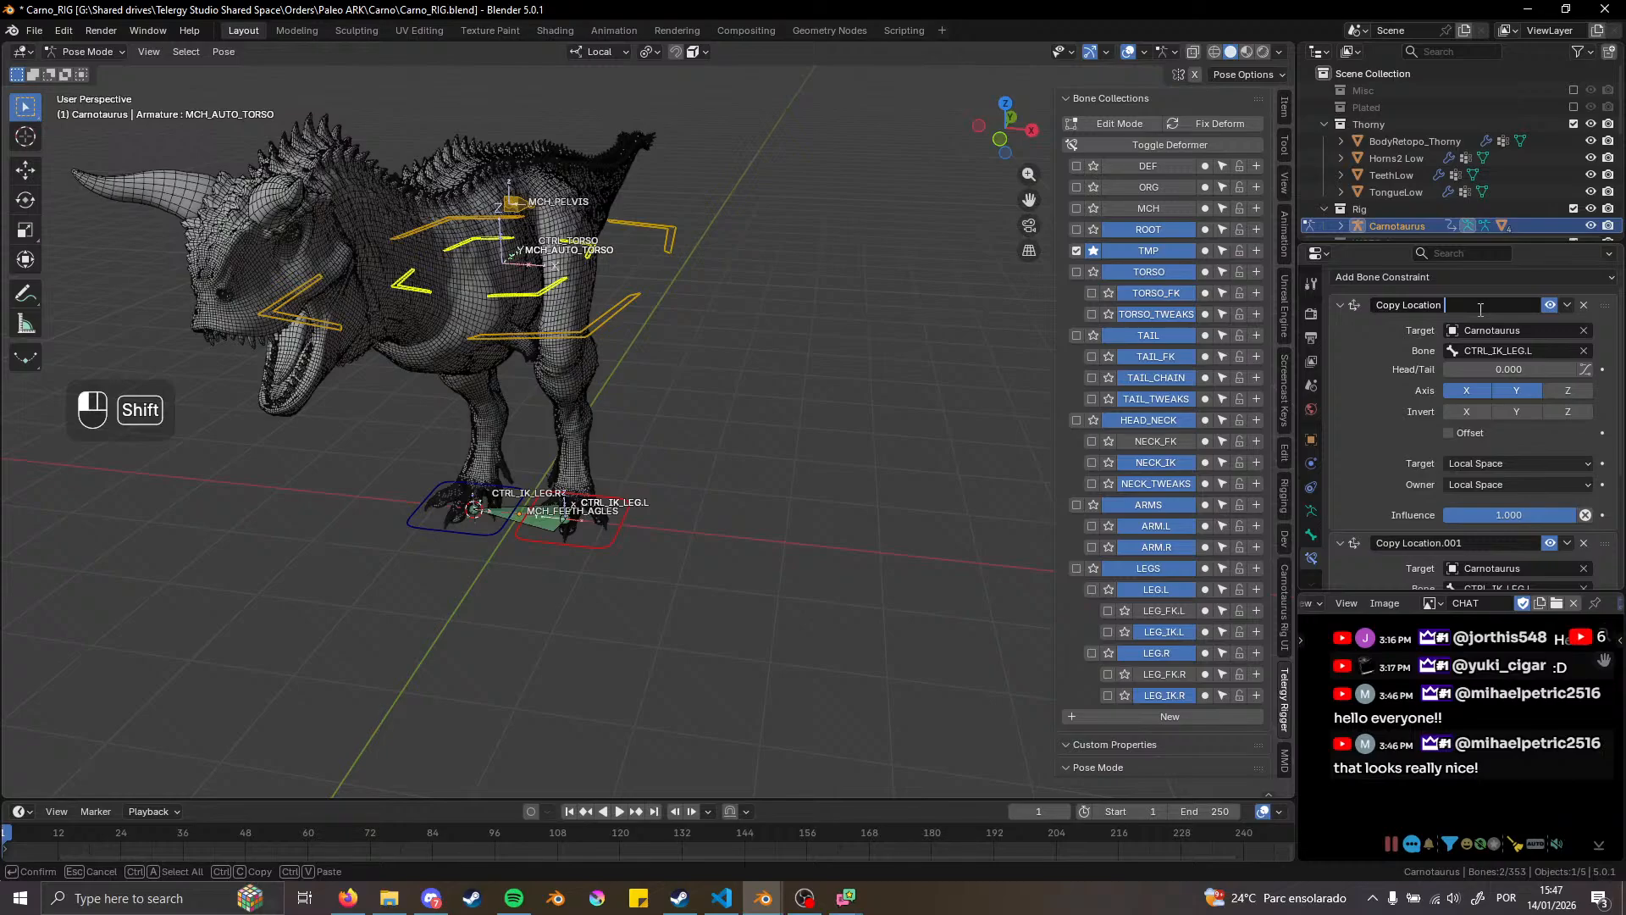
type("Left")
key("Return")
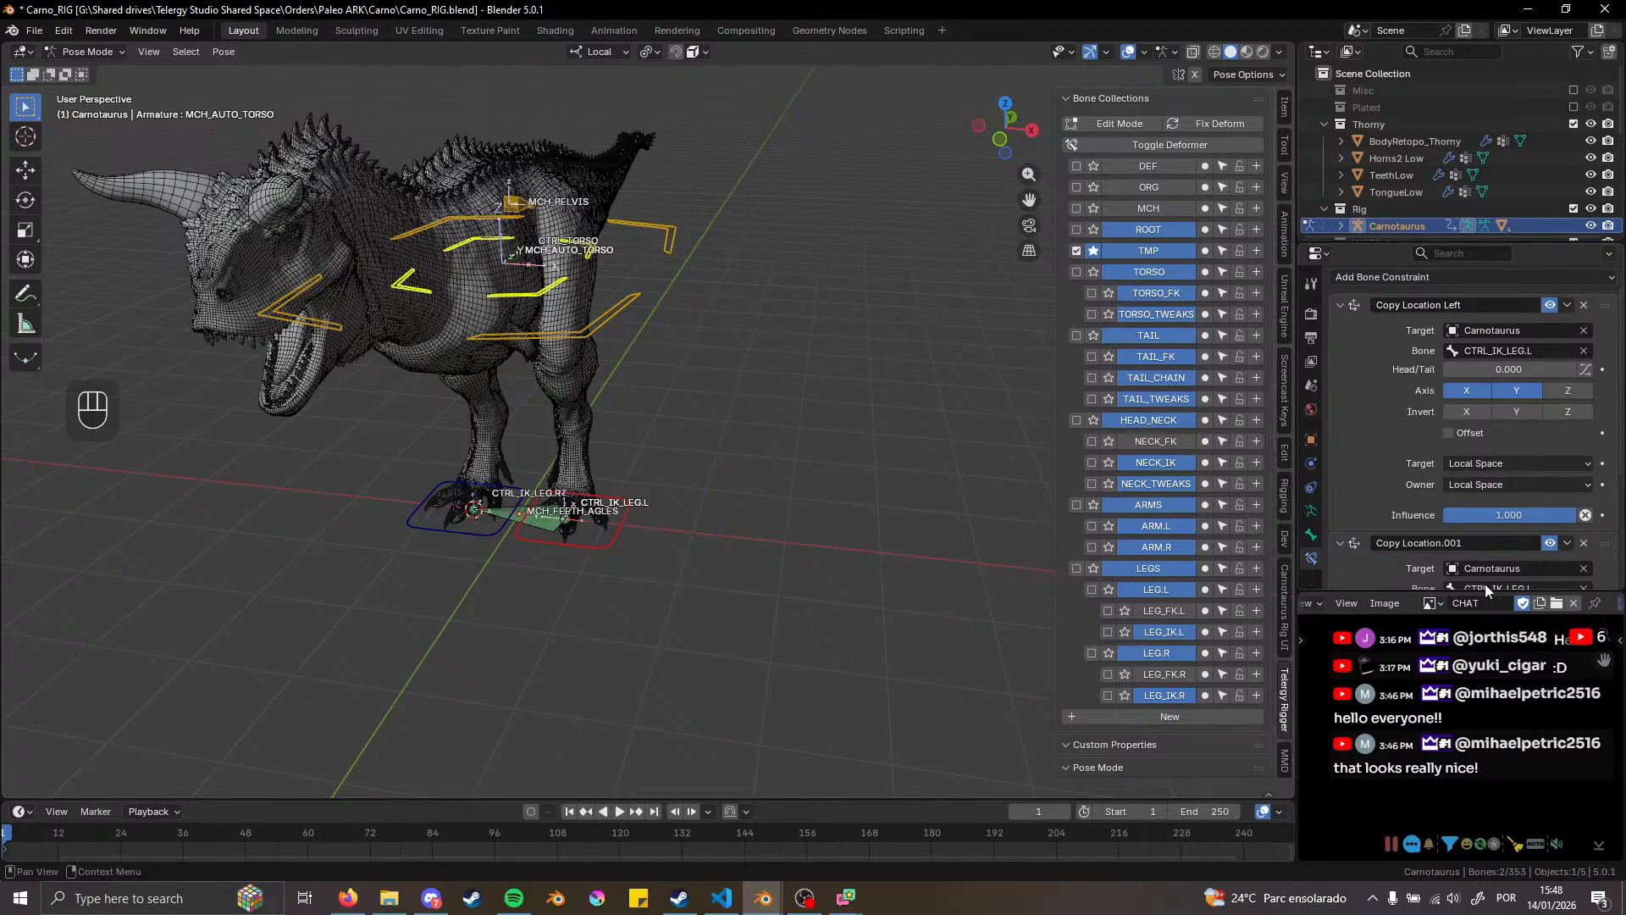
double_click(1480, 542)
key("BackSpace")
key("BackSpace")
key("BackSpace")
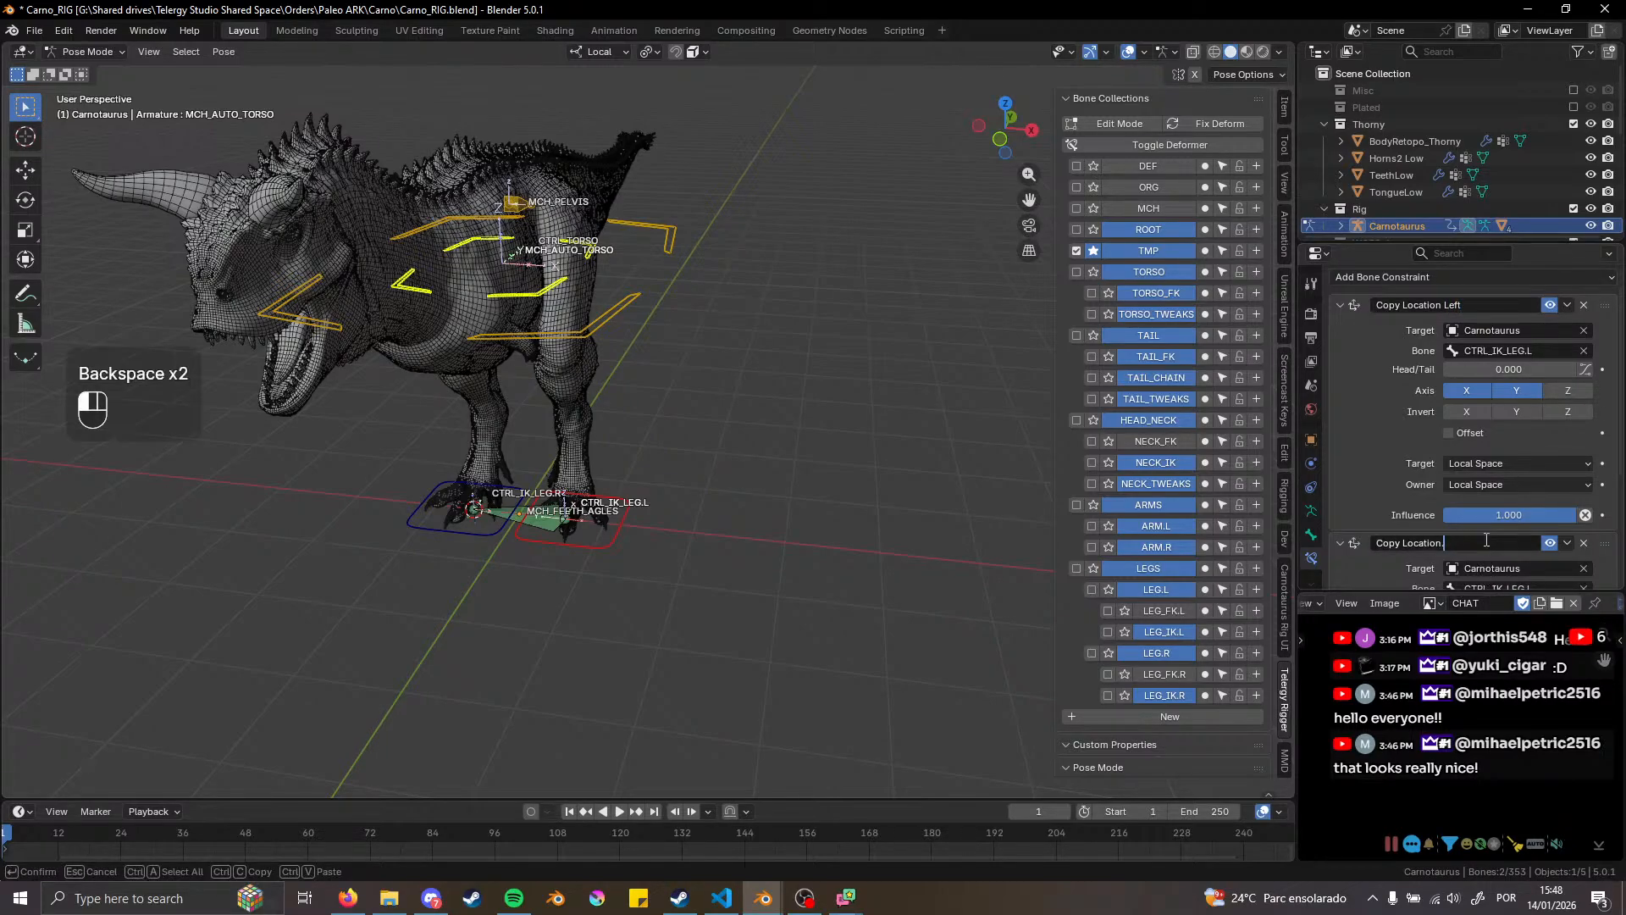
type("Right")
key("Return")
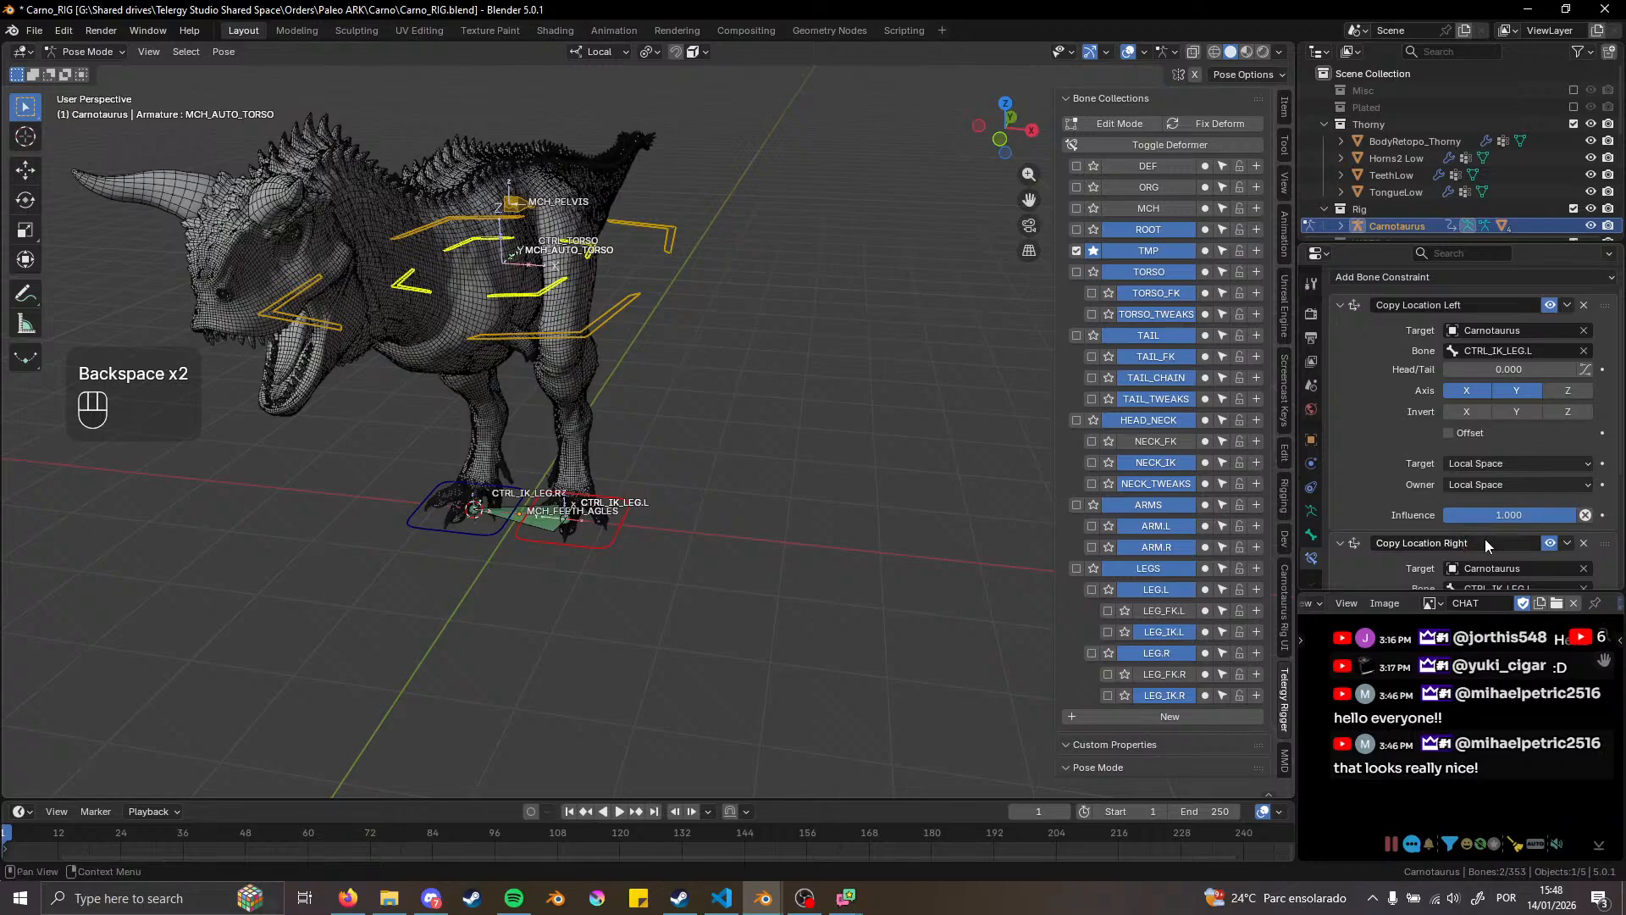
Set Copy Location Right's target bone to CTRL_IK_LEG.R and lower the constraint's influence
scroll(1486, 539, "down", 3)
left_click(1557, 488)
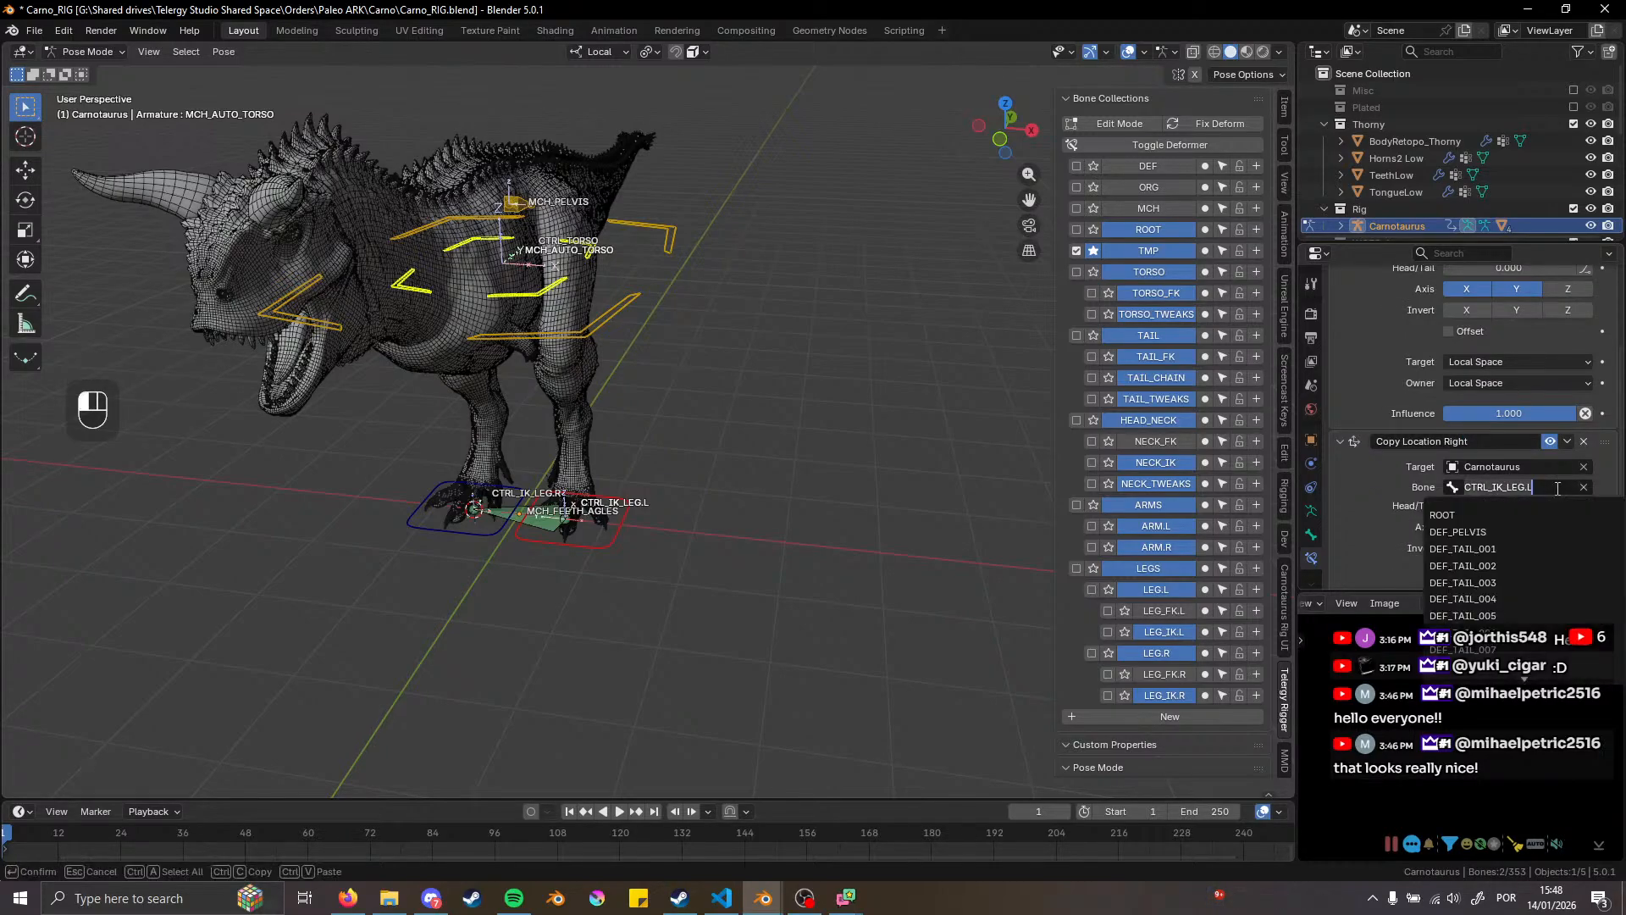
left_click(1557, 488)
key("BackSpace")
type("R")
key("Return")
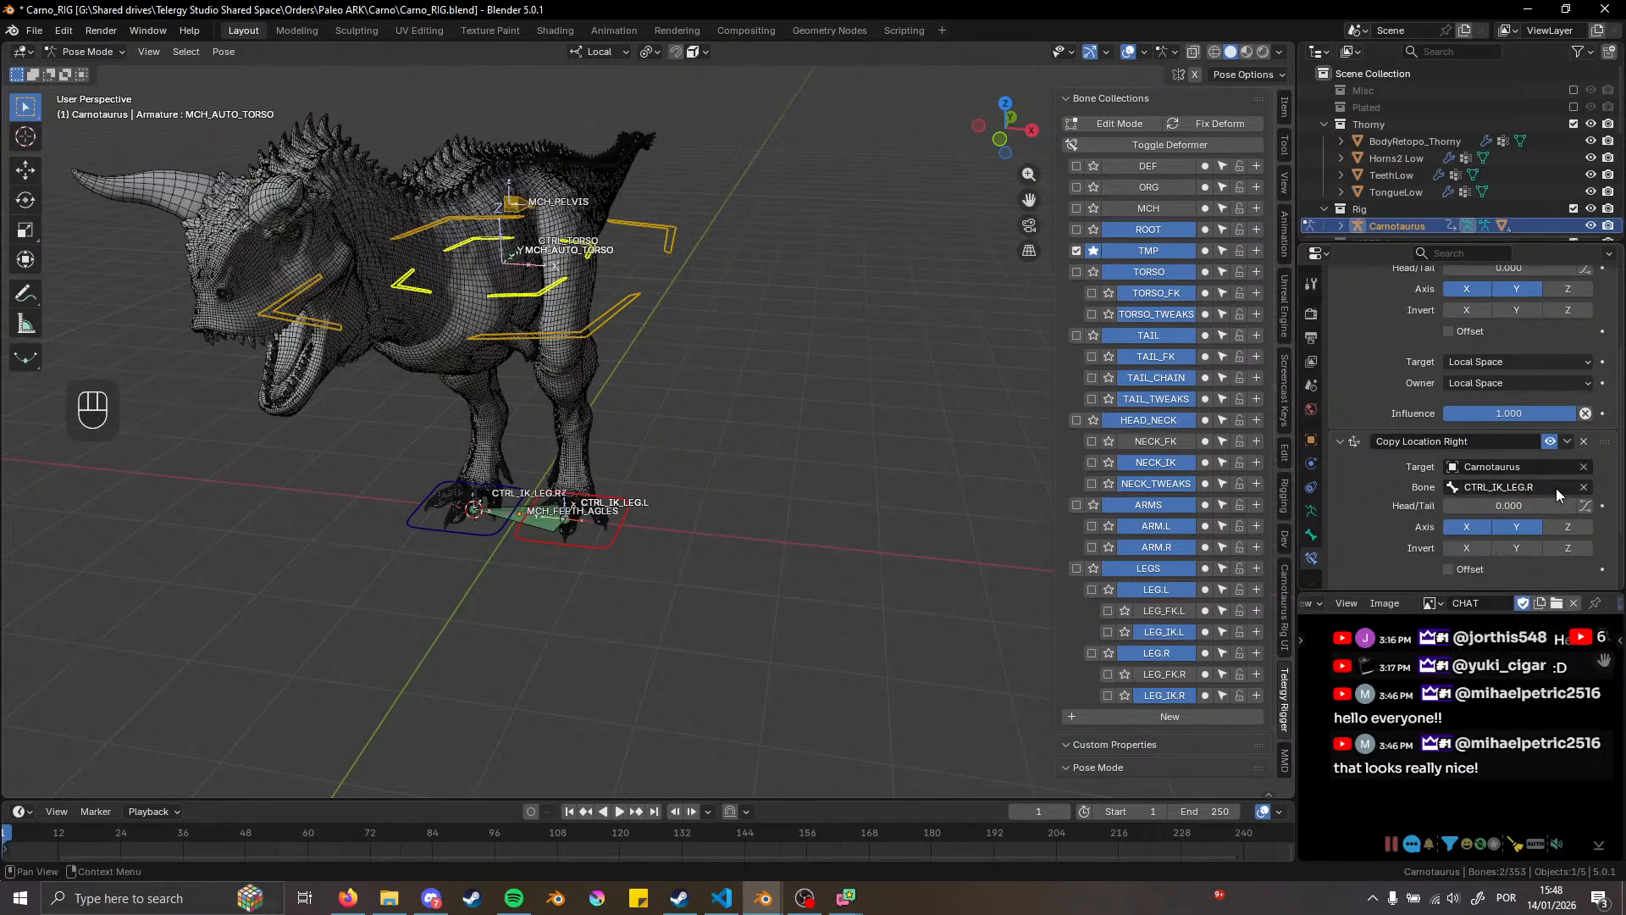
scroll(1431, 483, "down", 2)
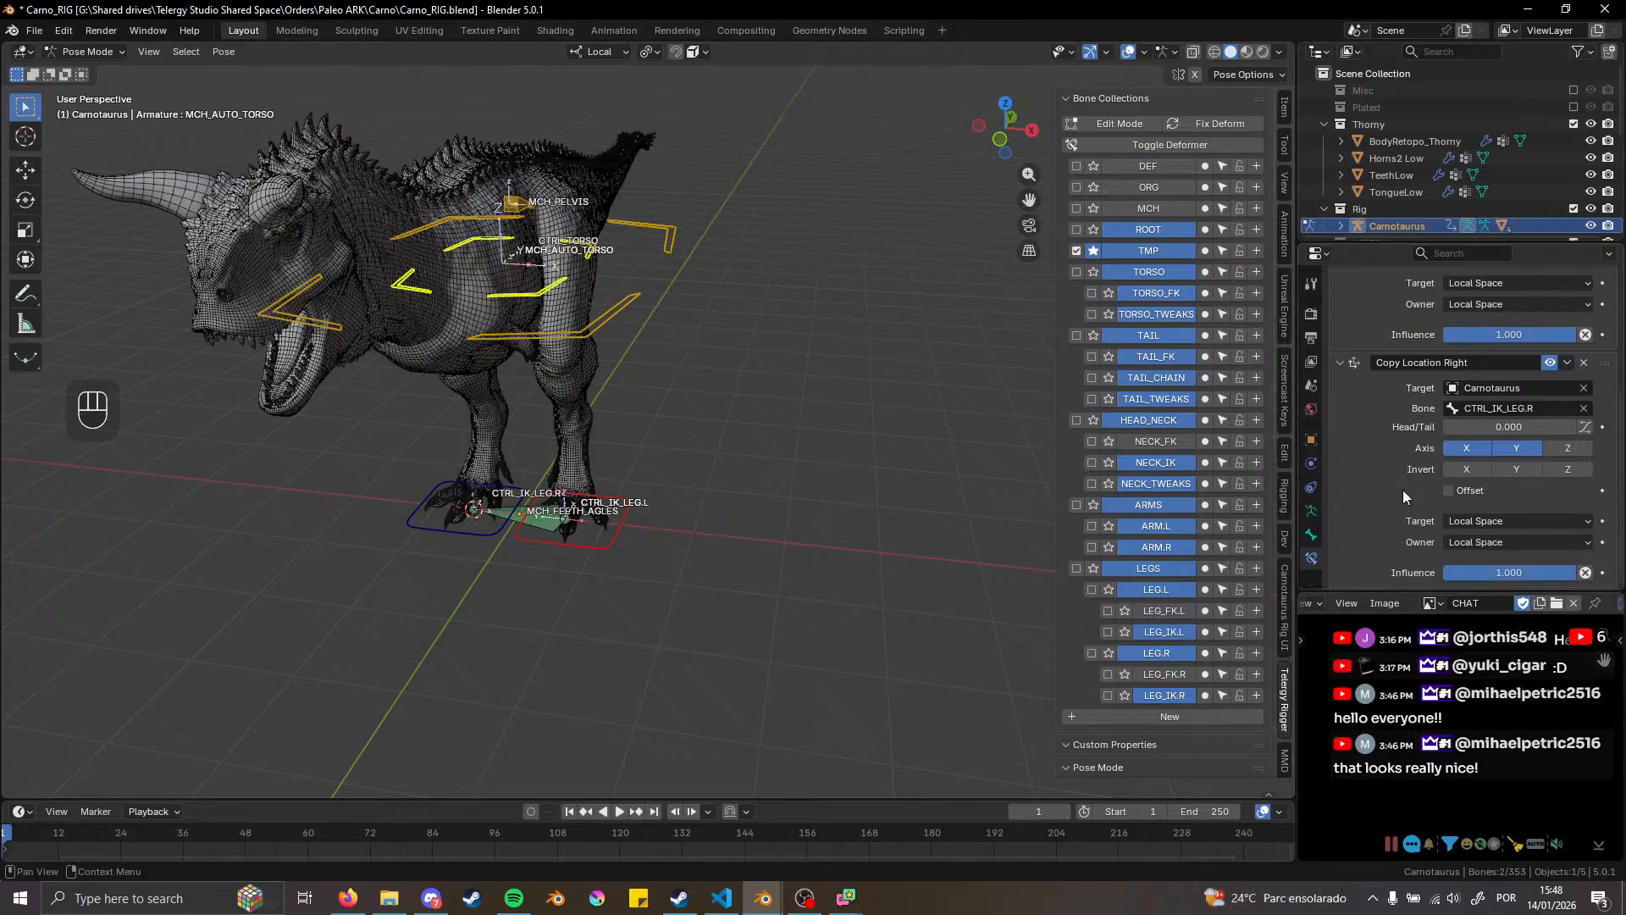
left_click(1497, 572)
Check how the torso follows CTRL_IK_LEG.L with cancelled moves seen from the front and from the side
left_click(588, 547)
key("g")
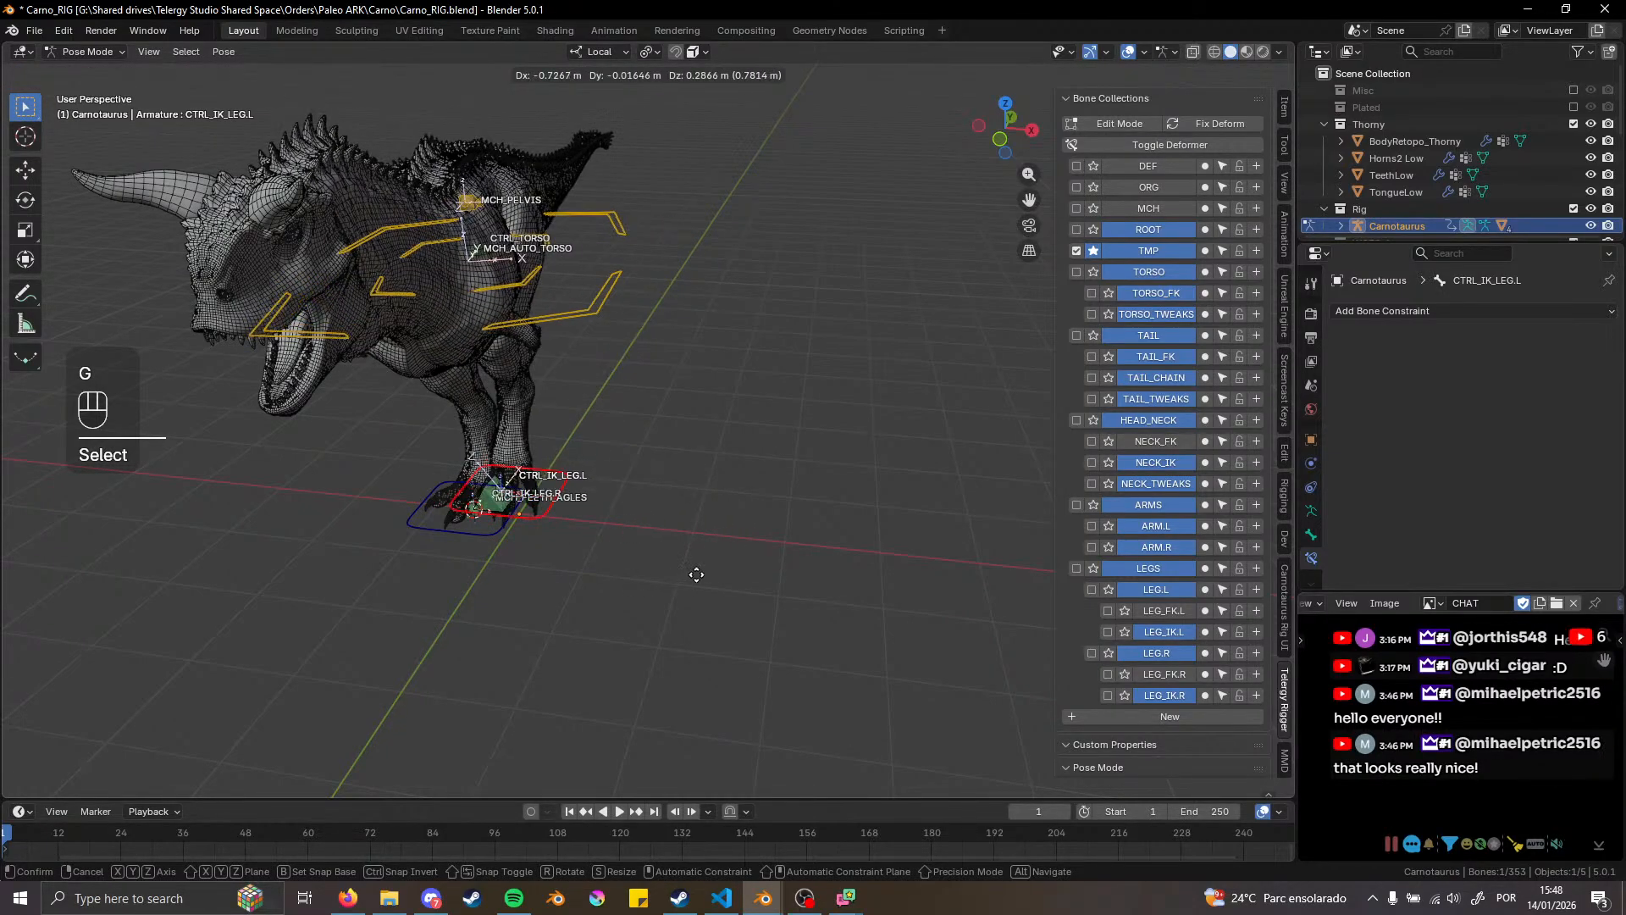
right_click(686, 539)
middle_click_drag(685, 539, 719, 461)
middle_click_drag(822, 508, 635, 517)
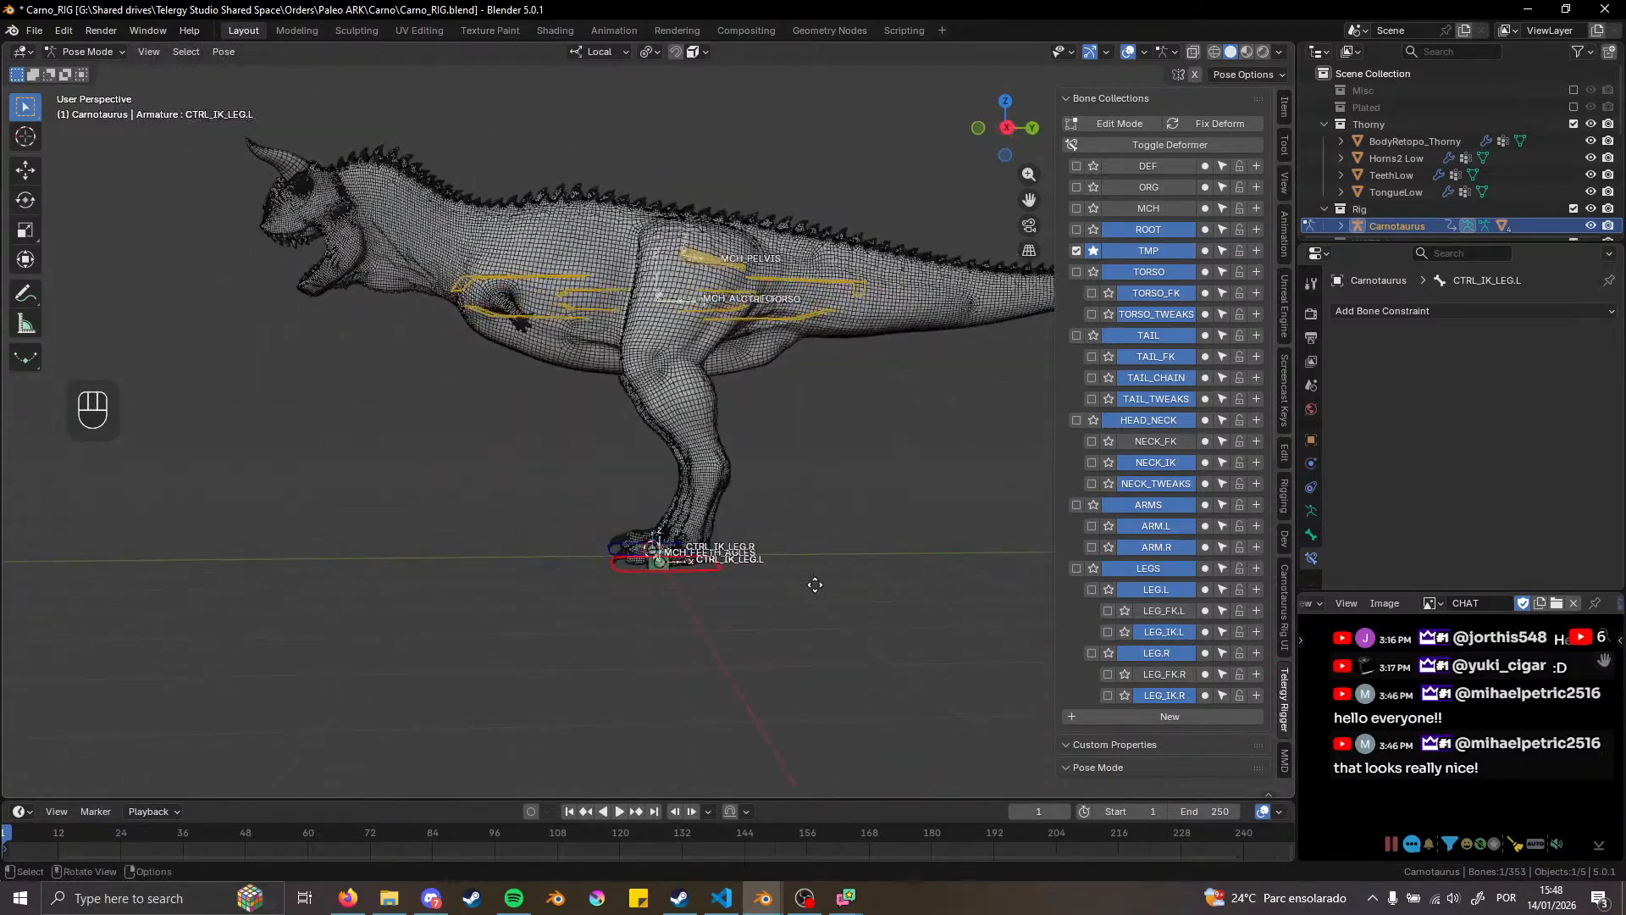
key("g")
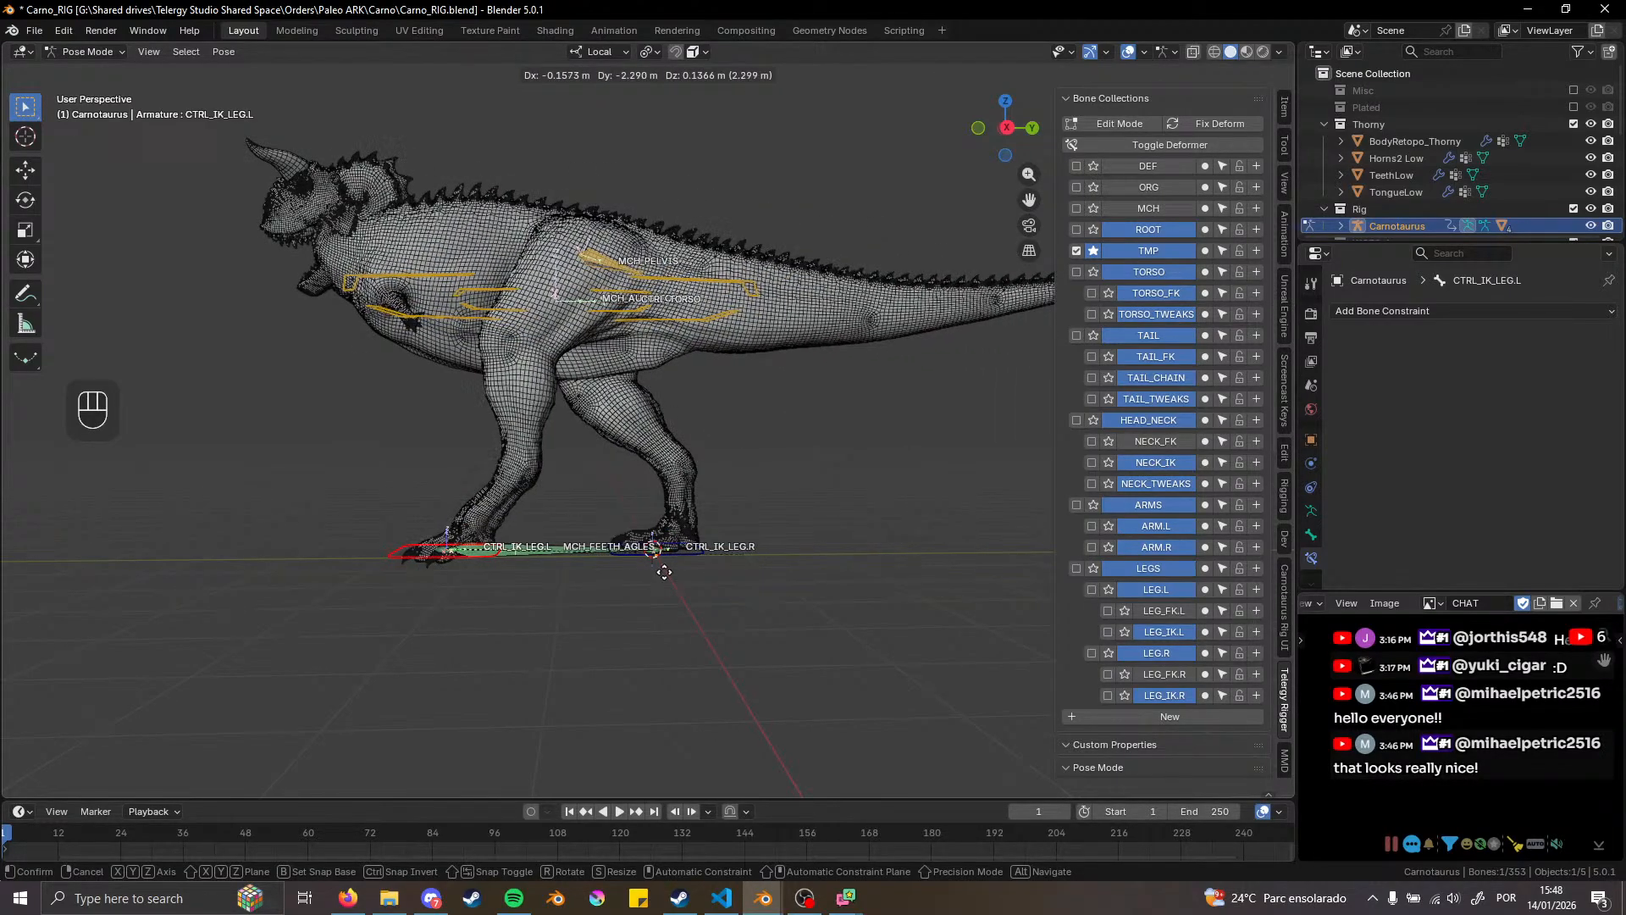
right_click(762, 539)
Set the head's parent to Chest in the Carnotaurus rig's parenting options
middle_click_drag(231, 201, 249, 256, "shift")
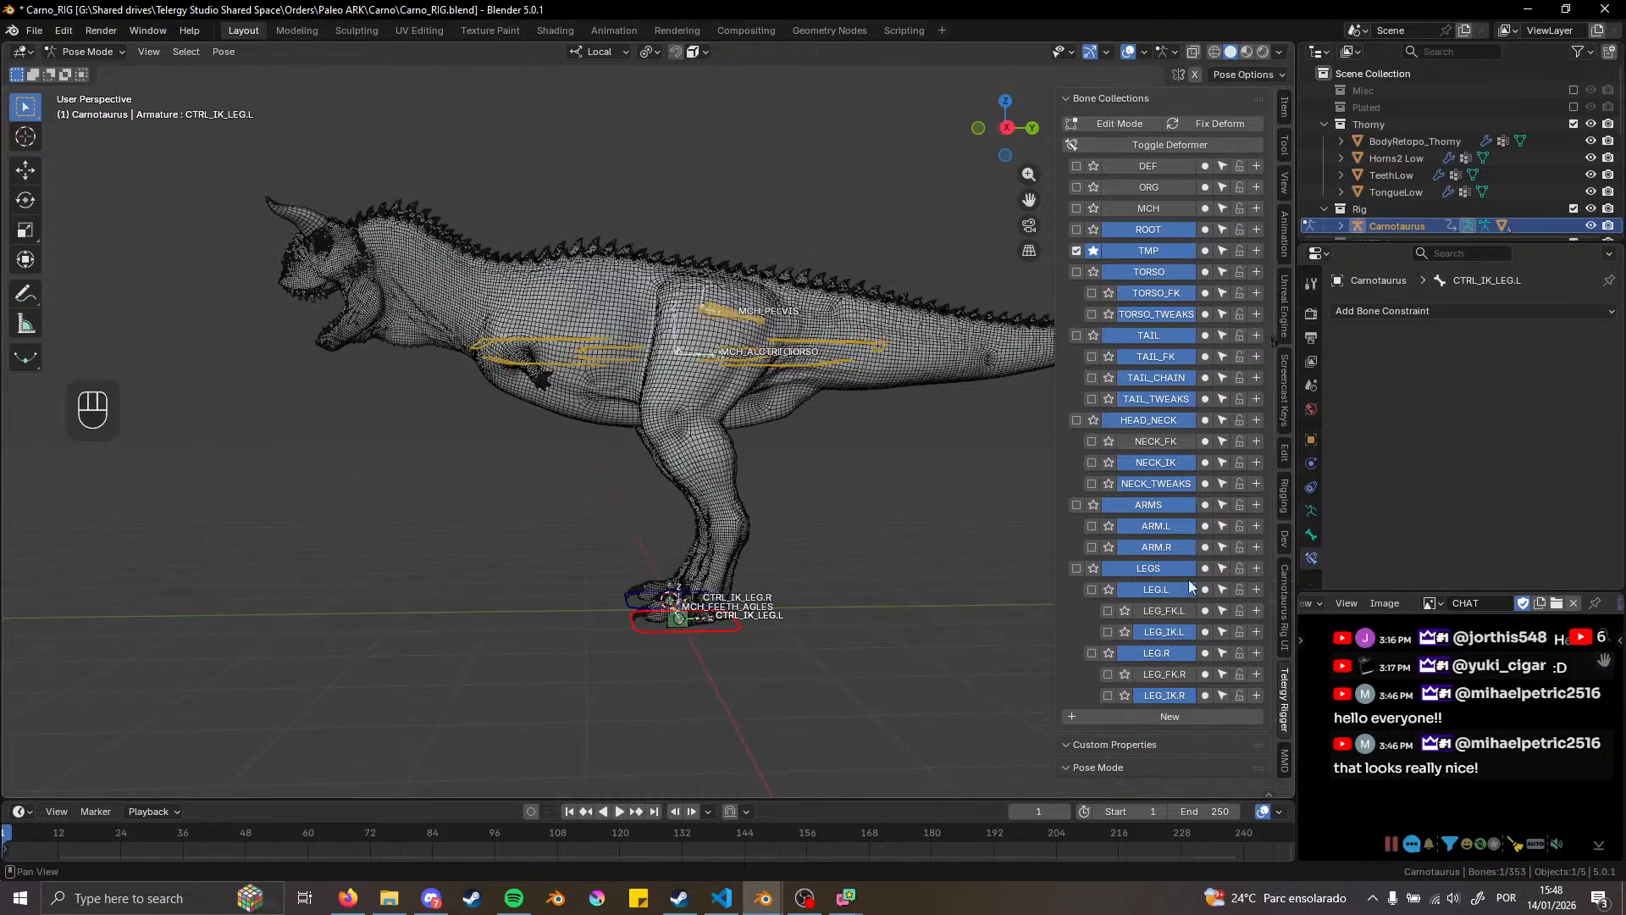
left_click(1285, 603)
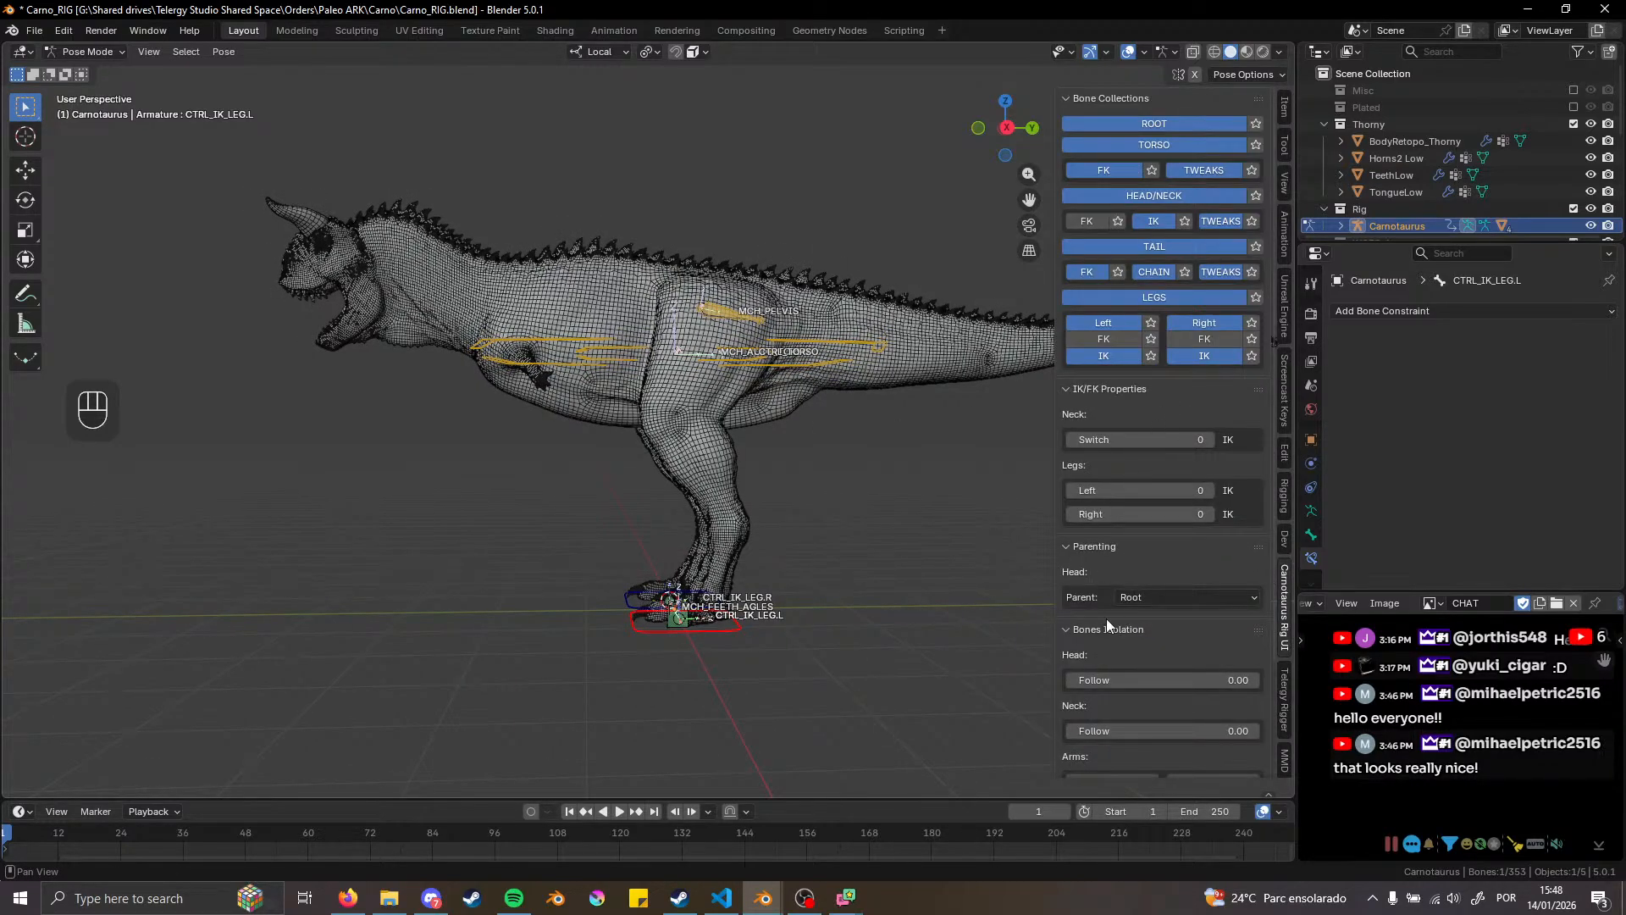
left_click(1158, 601)
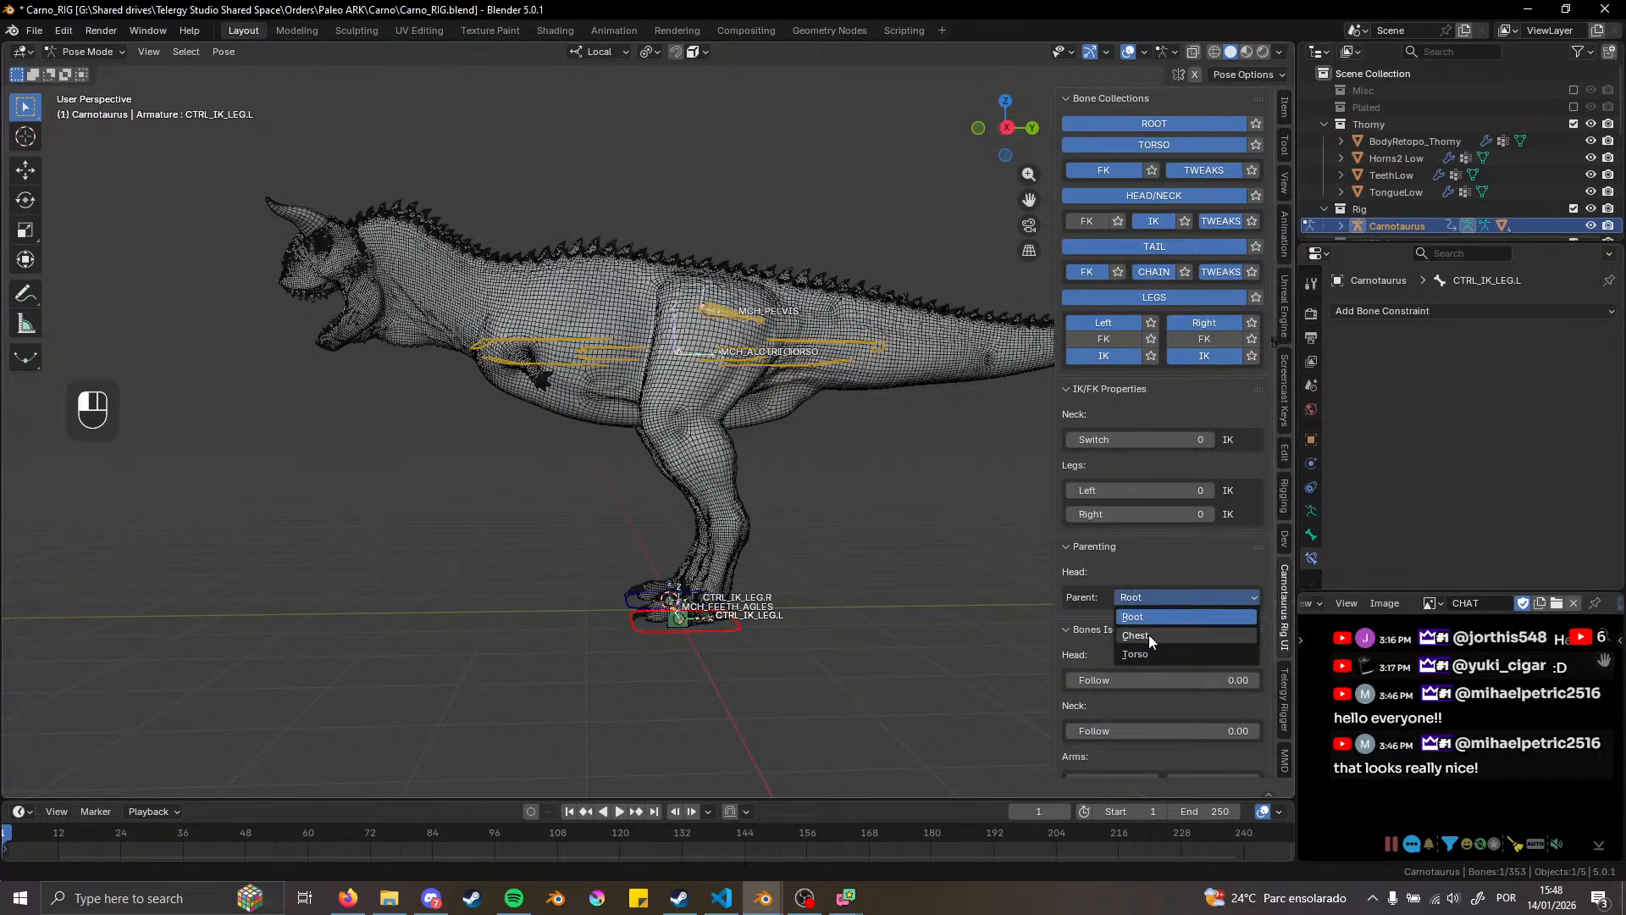
left_click(1150, 635)
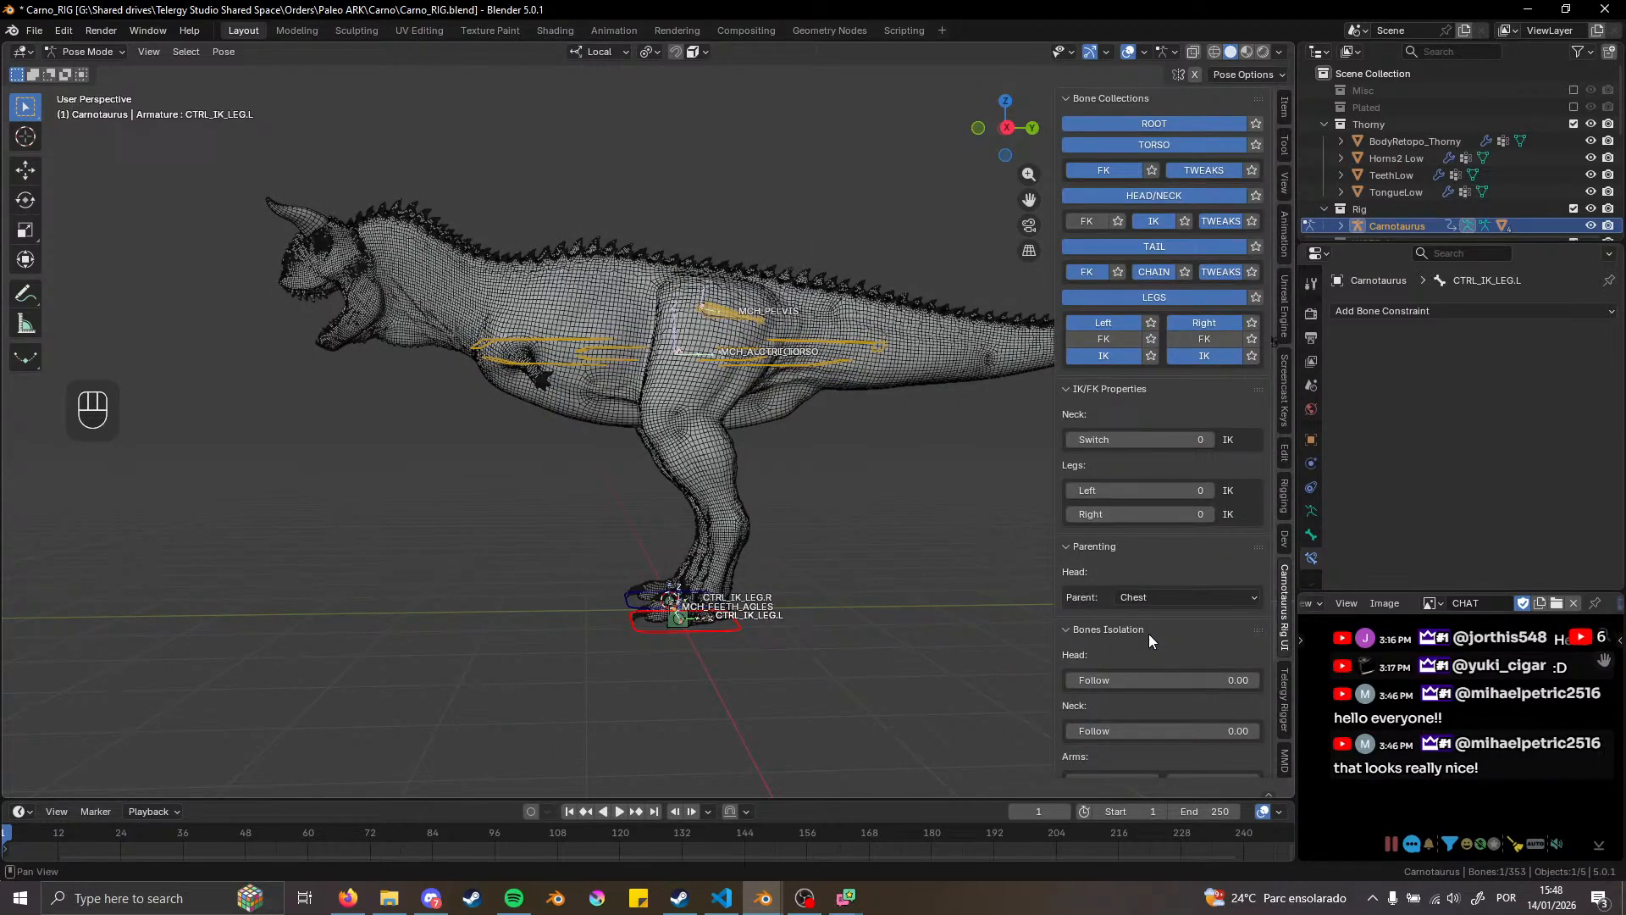
Check the body and head from the side with a cancelled move of CTRL_IK_LEG.L, and save the file
left_click(732, 635)
key("g")
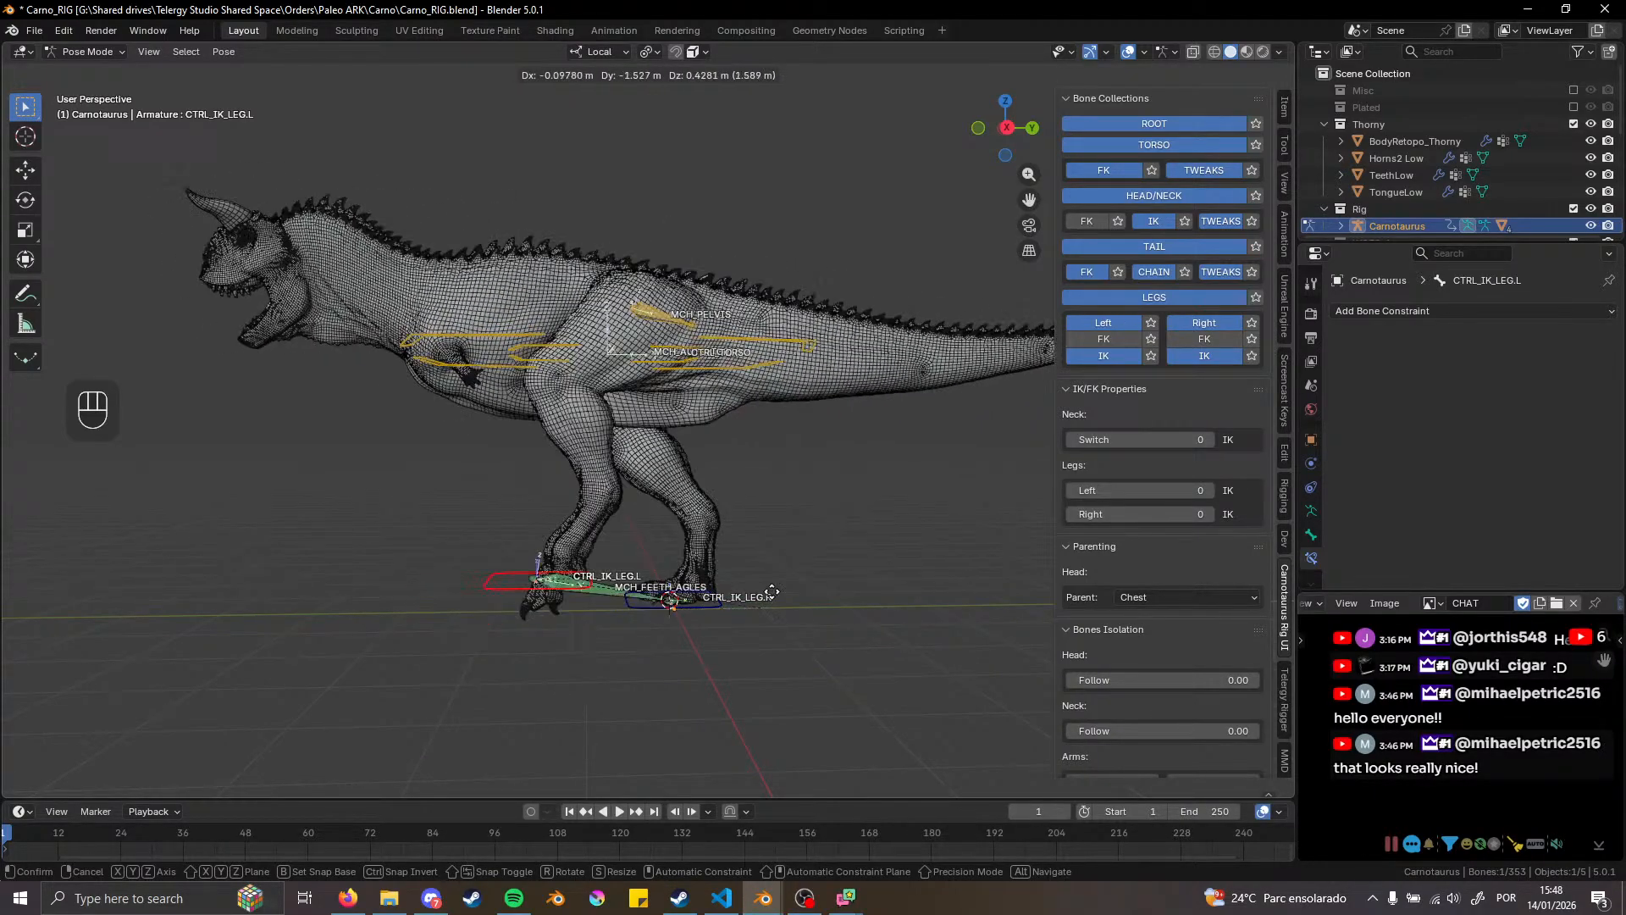
right_click(578, 671)
scroll(688, 500, "down", 3)
middle_click_drag(688, 499, 786, 533)
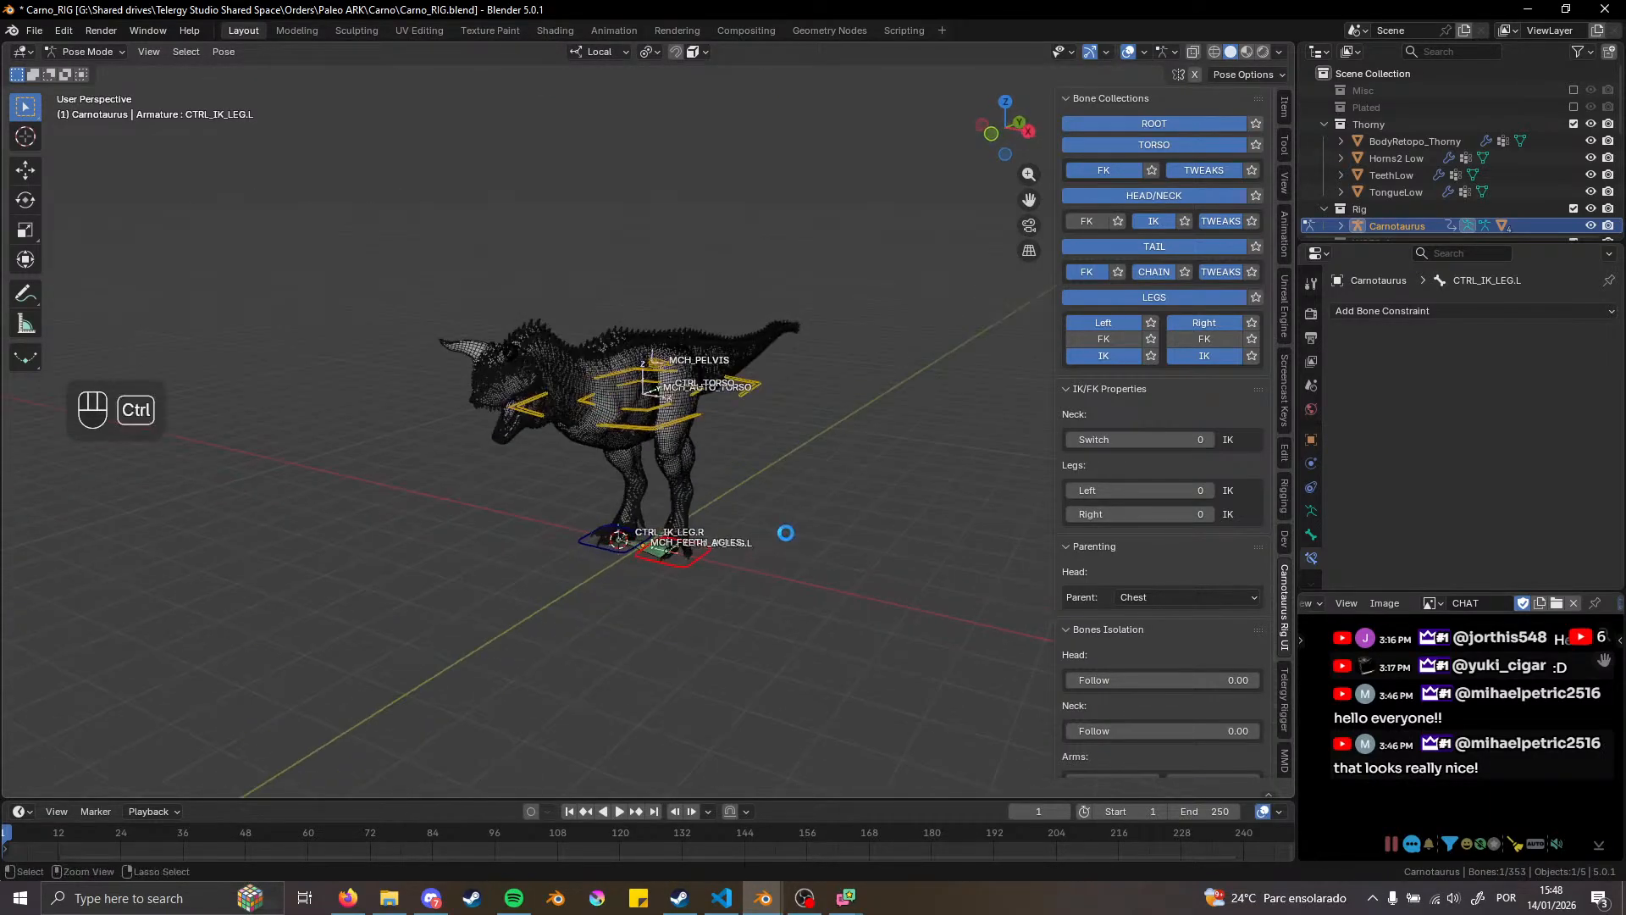
key("ctrl+s")
Check the torso's sideways reaction from the front with cancelled moves of CTRL_IK_LEG.L and CTRL_IK_LEG.R
middle_click_drag(643, 483, 767, 540)
key("g")
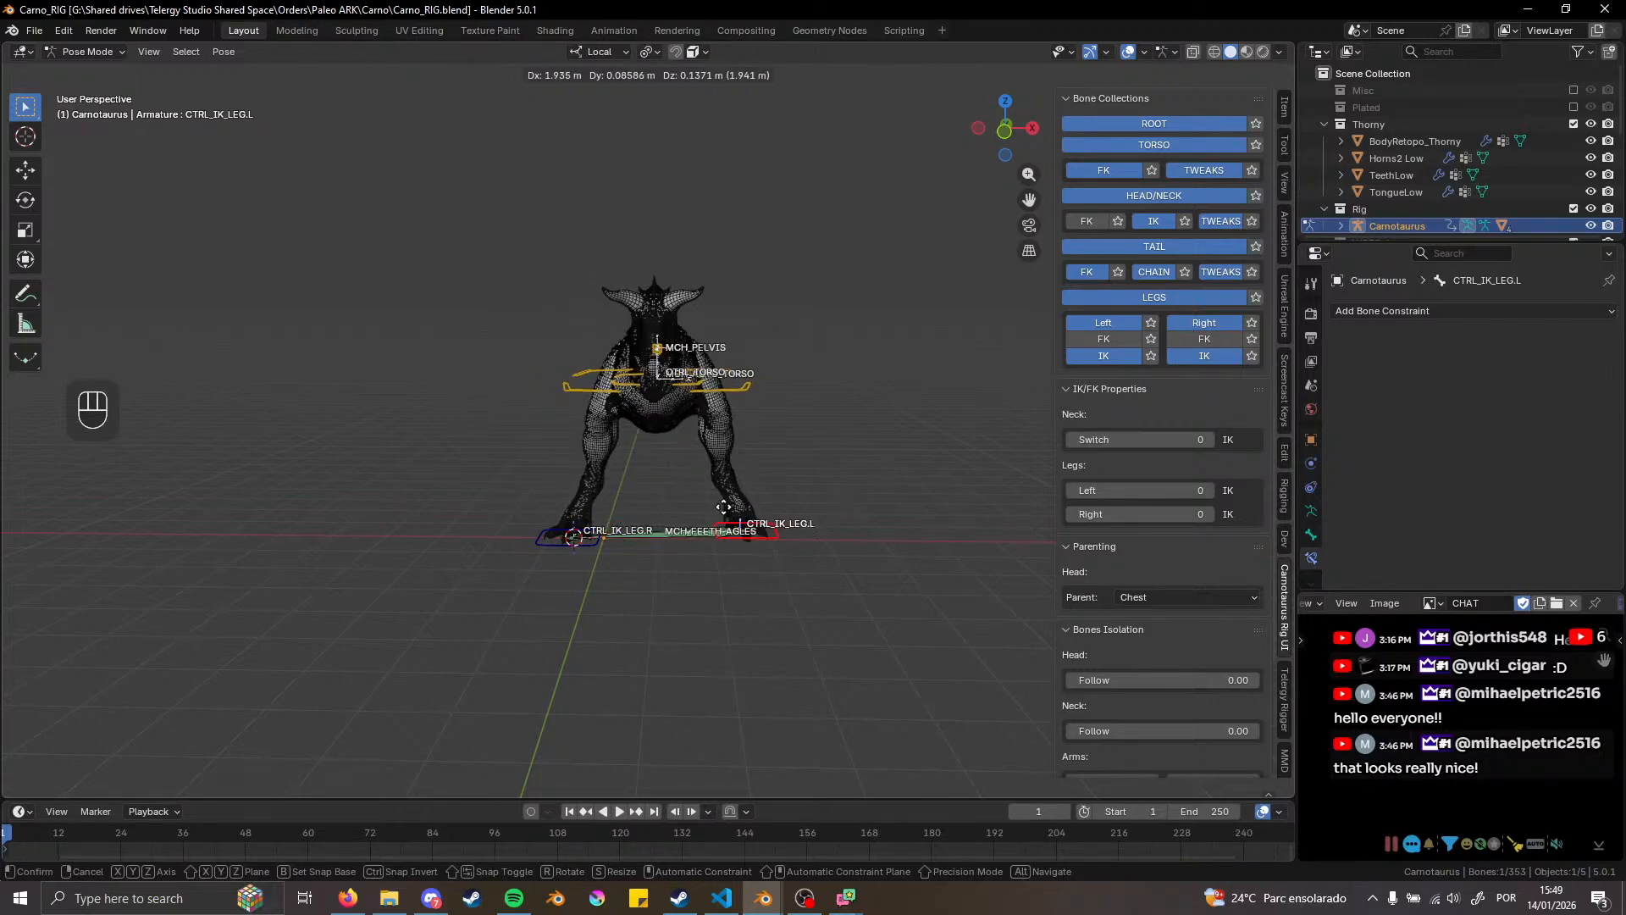
right_click(724, 506)
scroll(586, 552, "up", 3)
left_click(589, 548)
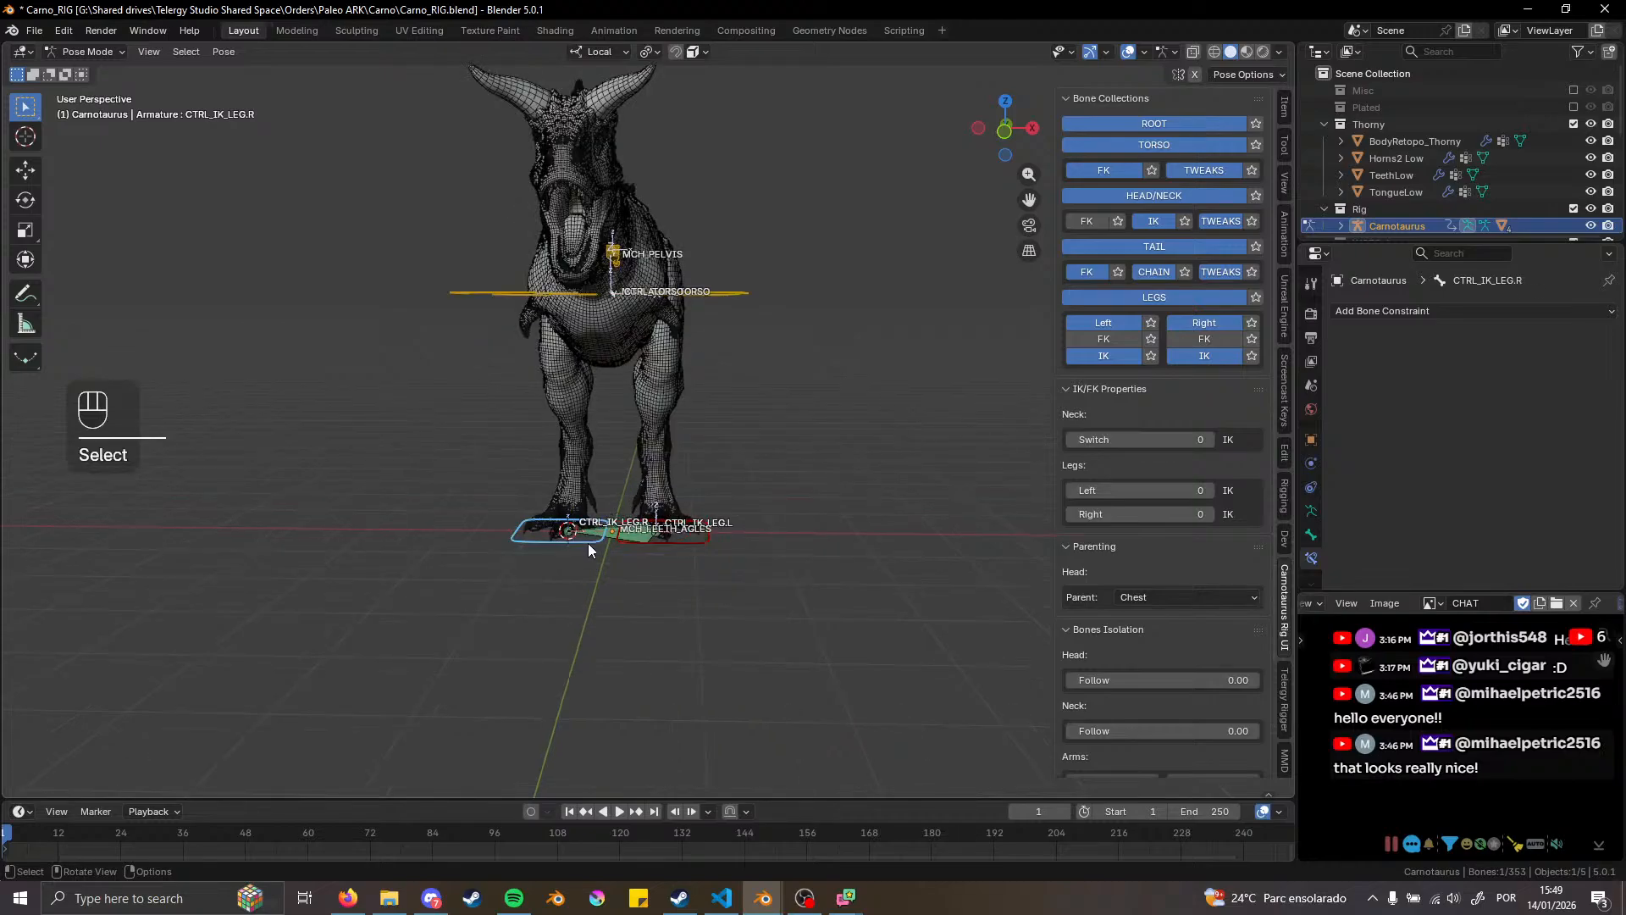
scroll(588, 549, "down", 4)
key("g")
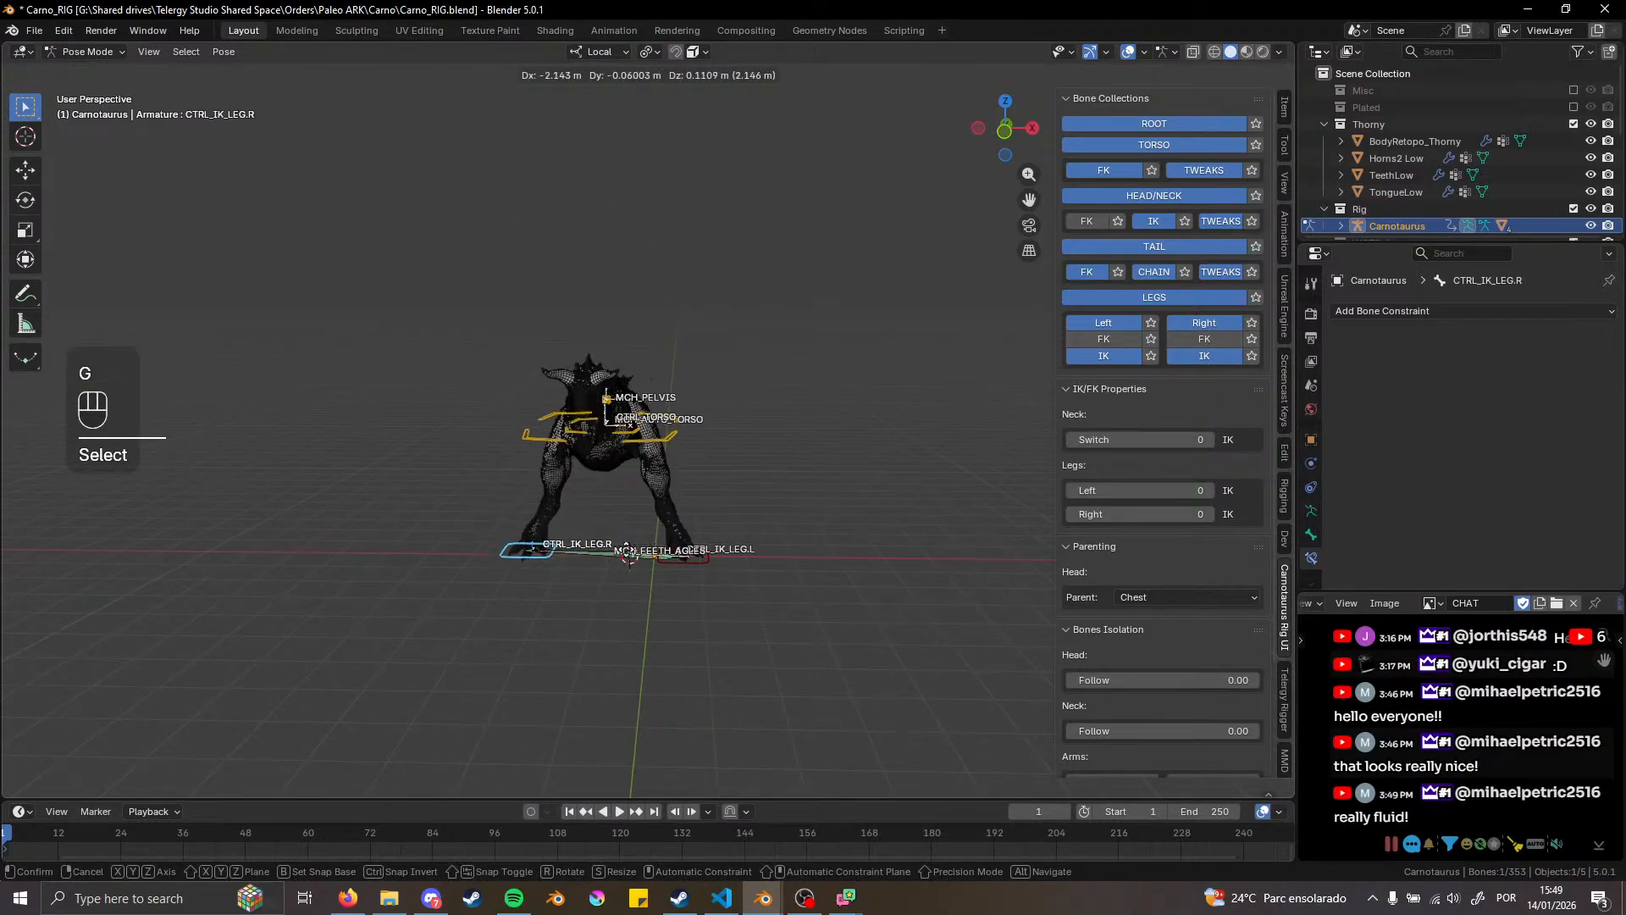
right_click(628, 542)
middle_click_drag(627, 542, 717, 534)
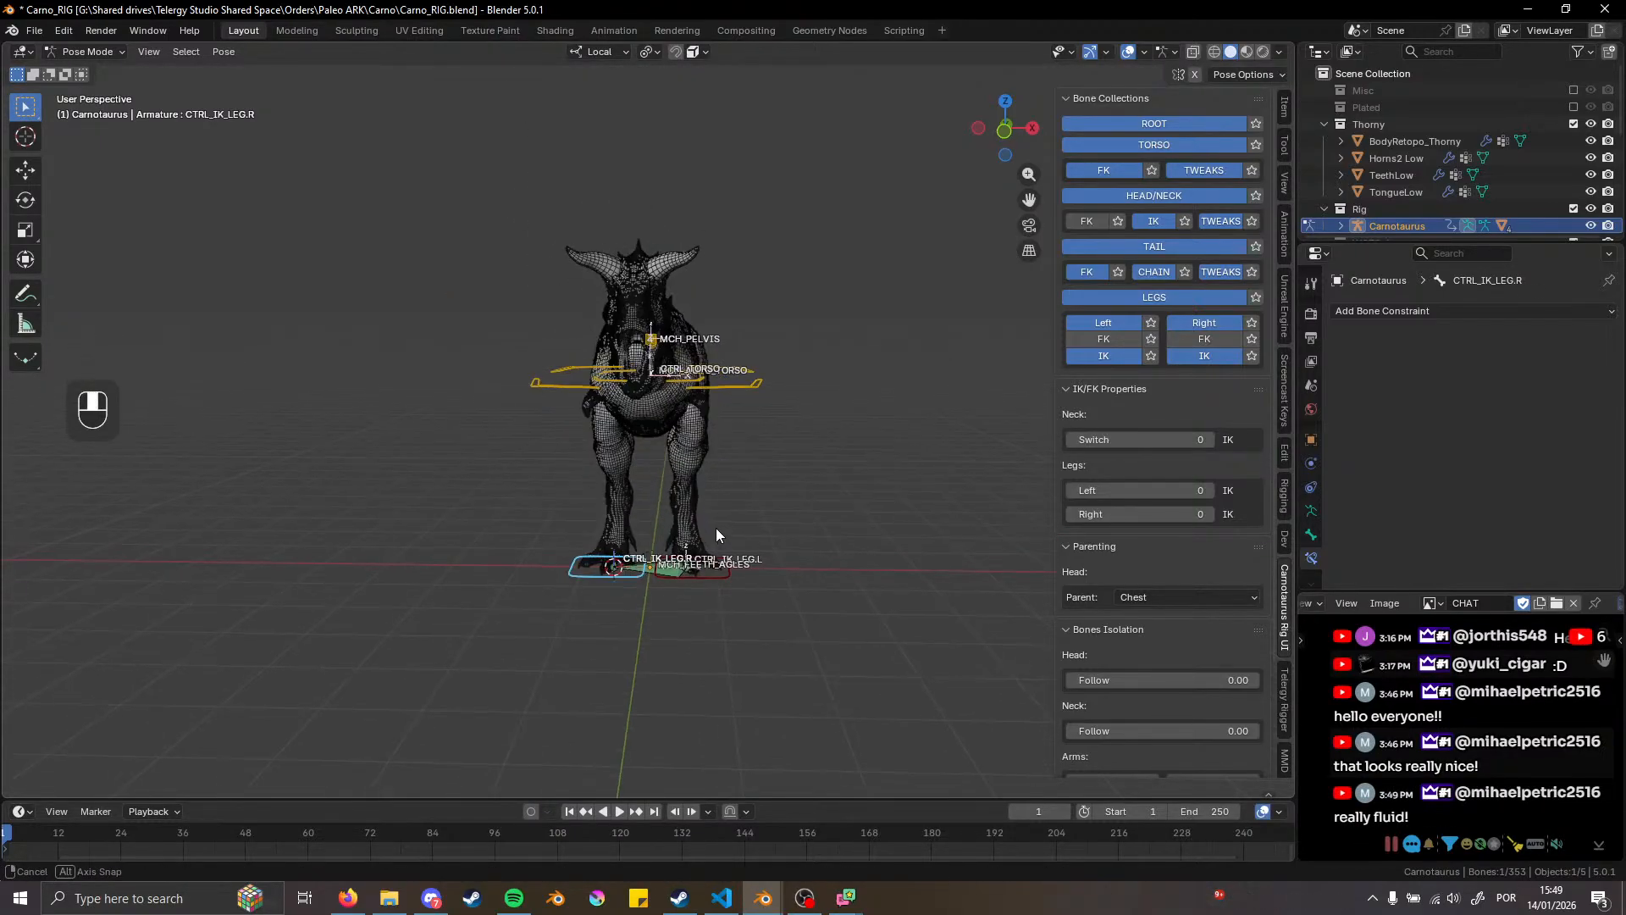
key("g")
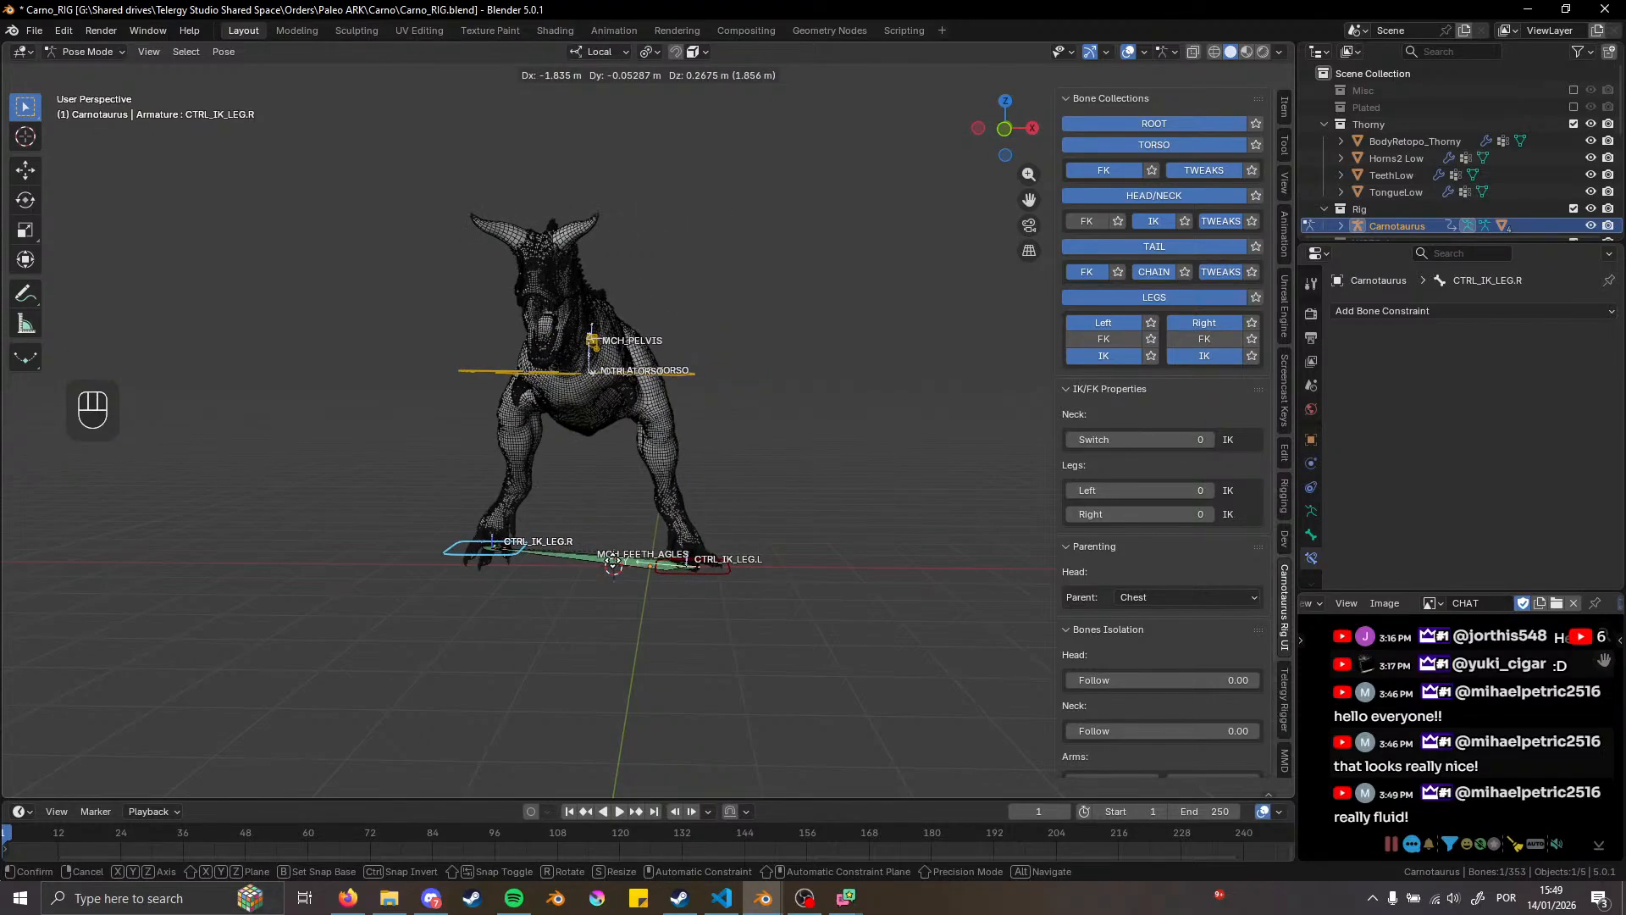
right_click(745, 565)
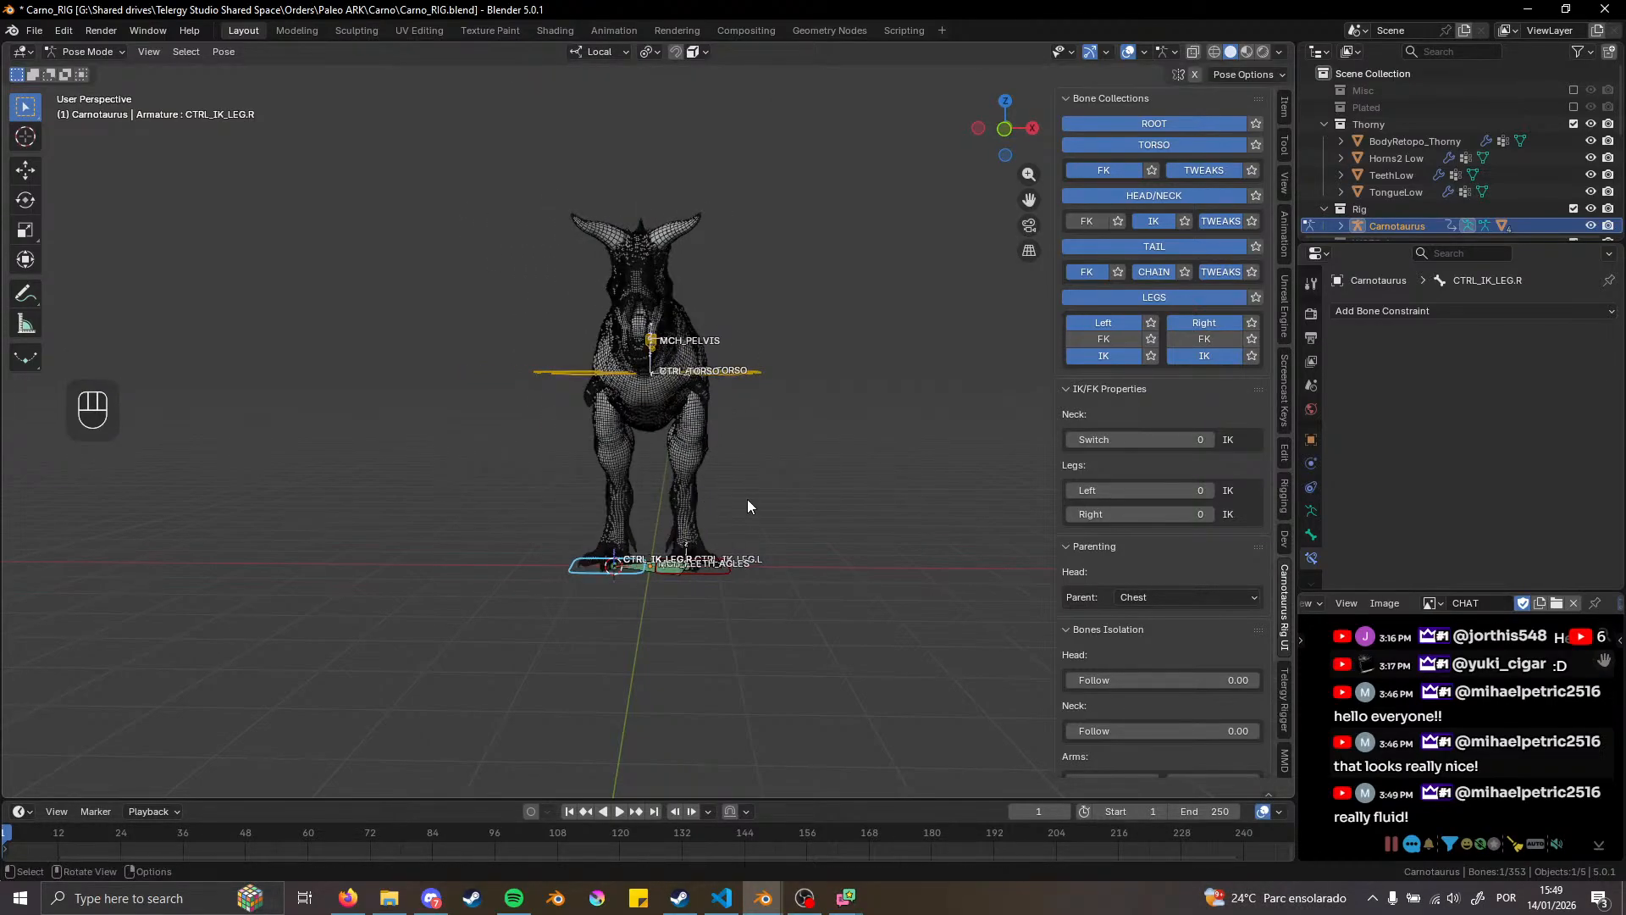
Check the torso's reaction in side view with another cancelled move of CTRL_IK_LEG.L
middle_click_drag(748, 500, 572, 490)
middle_click_drag(815, 517, 746, 513, "shift")
scroll(729, 516, "up", 2)
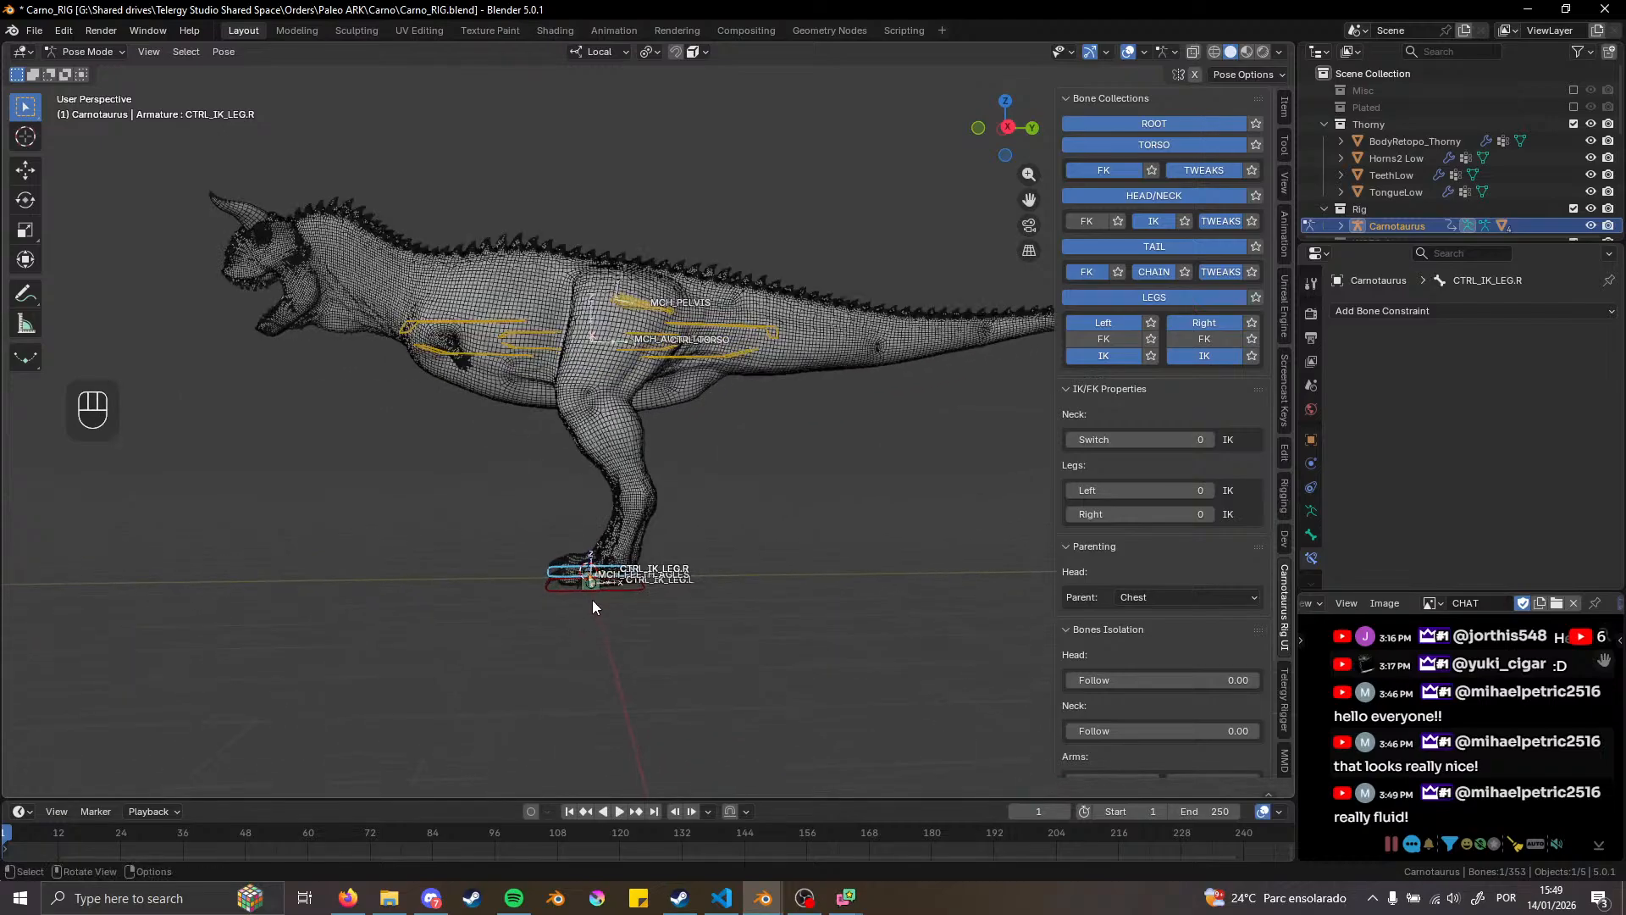
left_click(647, 588)
key("g")
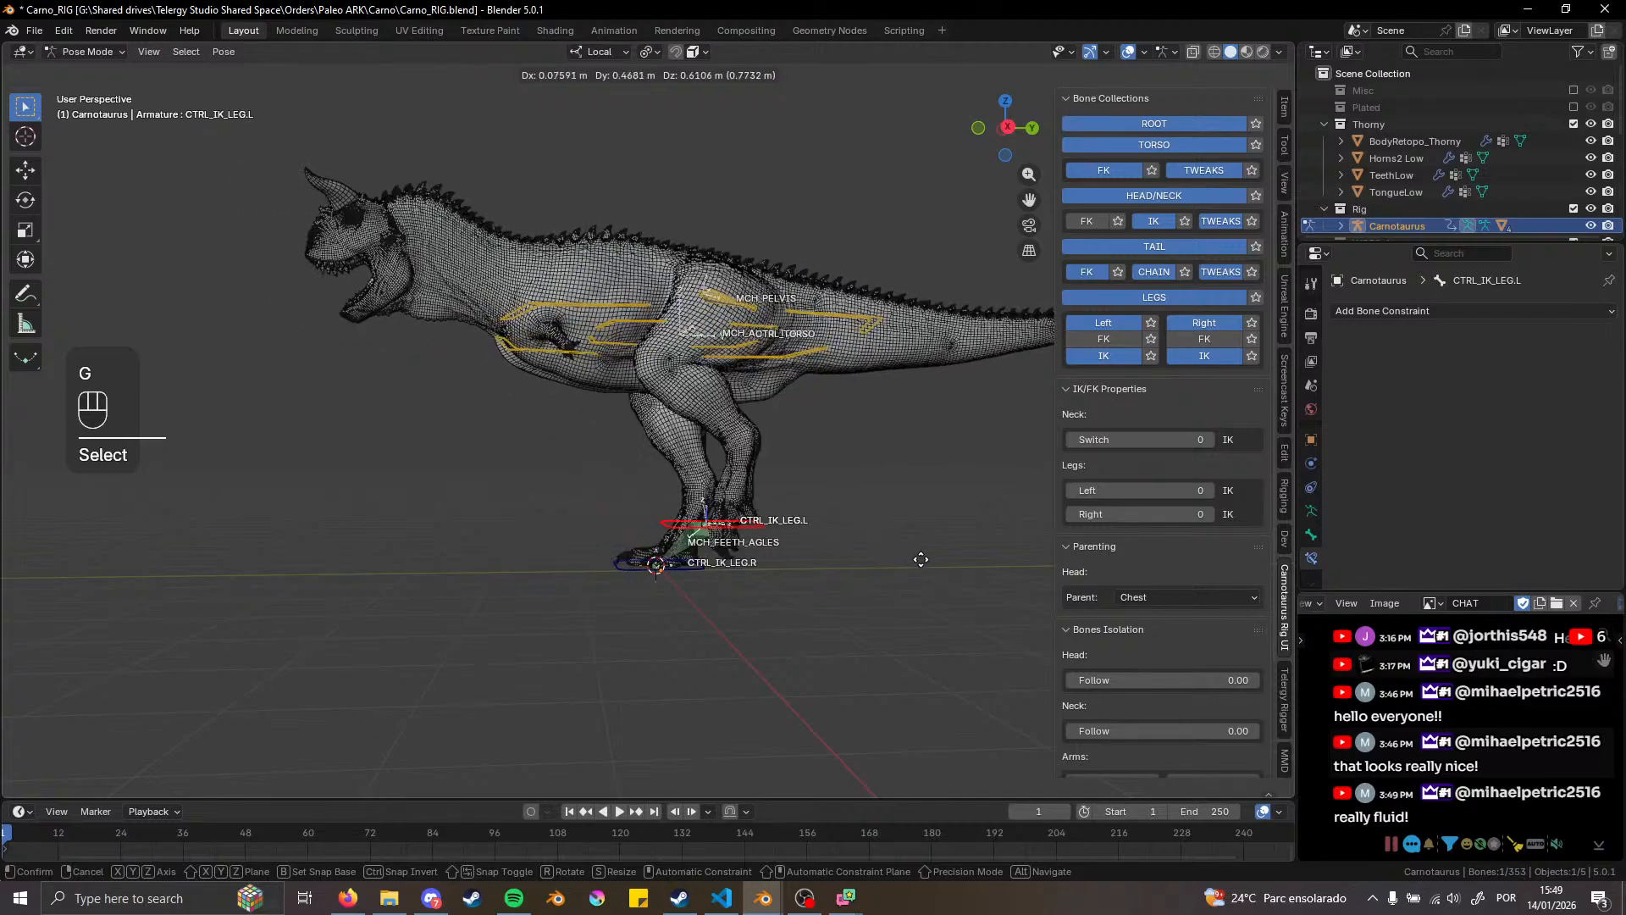
right_click(643, 591)
scroll(742, 447, "down", 3)
Move the MCH_PELVIS and MCH_AUTO_TORSO bones into the MCH bone collection and clear the selection
scroll(742, 455, "up", 5)
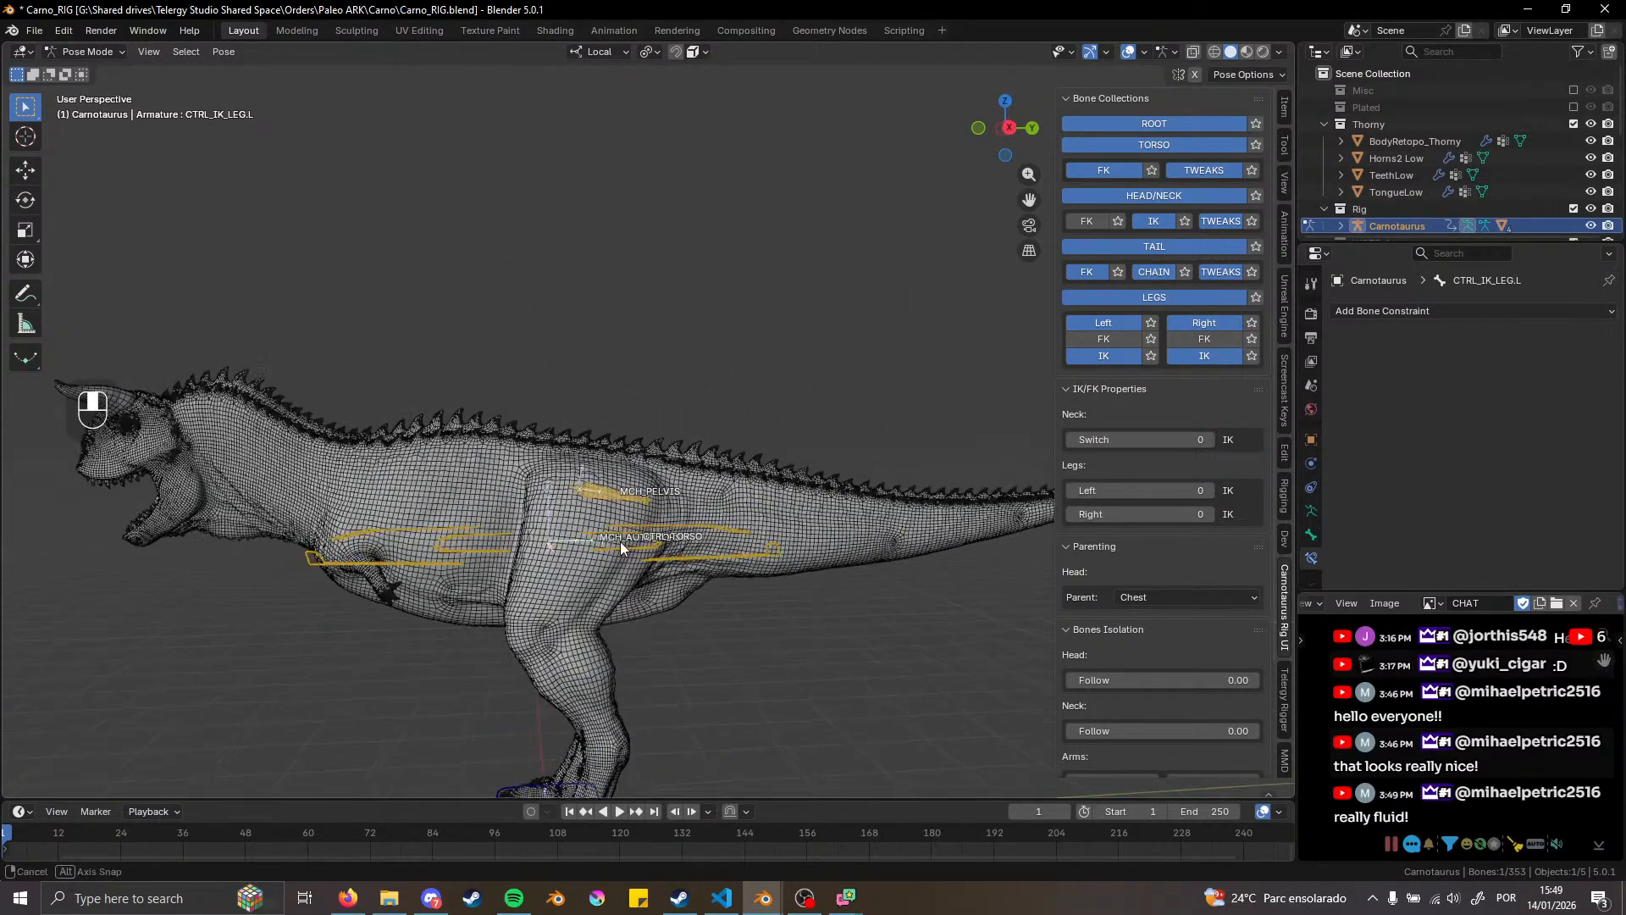
middle_click_drag(621, 541, 564, 532)
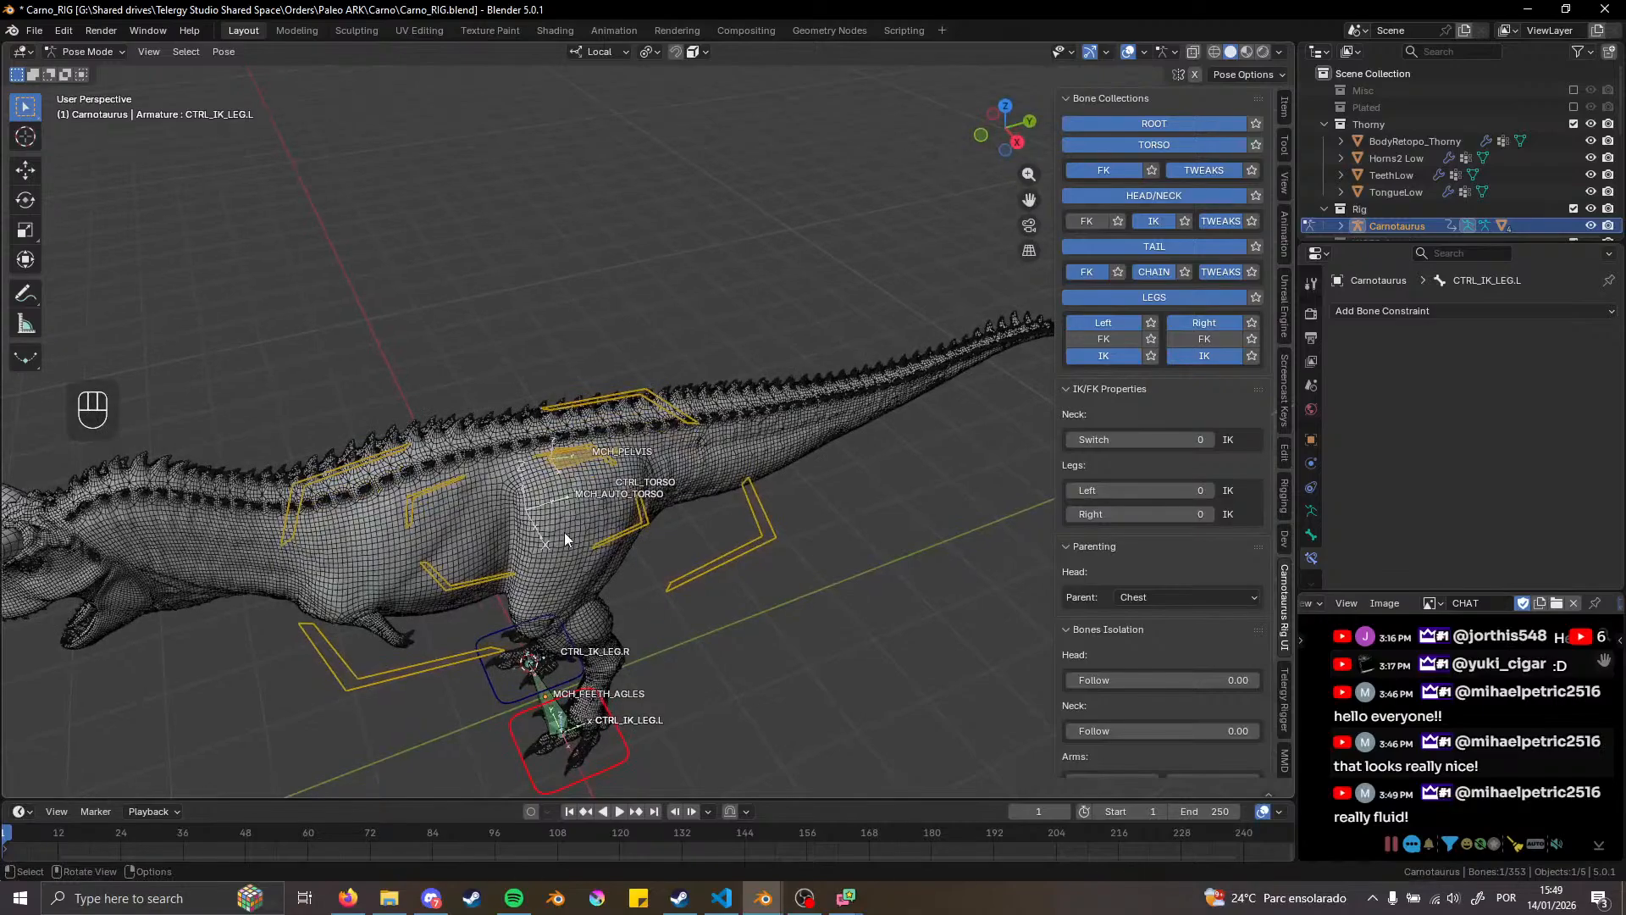
left_click_drag(551, 445, 642, 508)
middle_click_drag(414, 505, 998, 491)
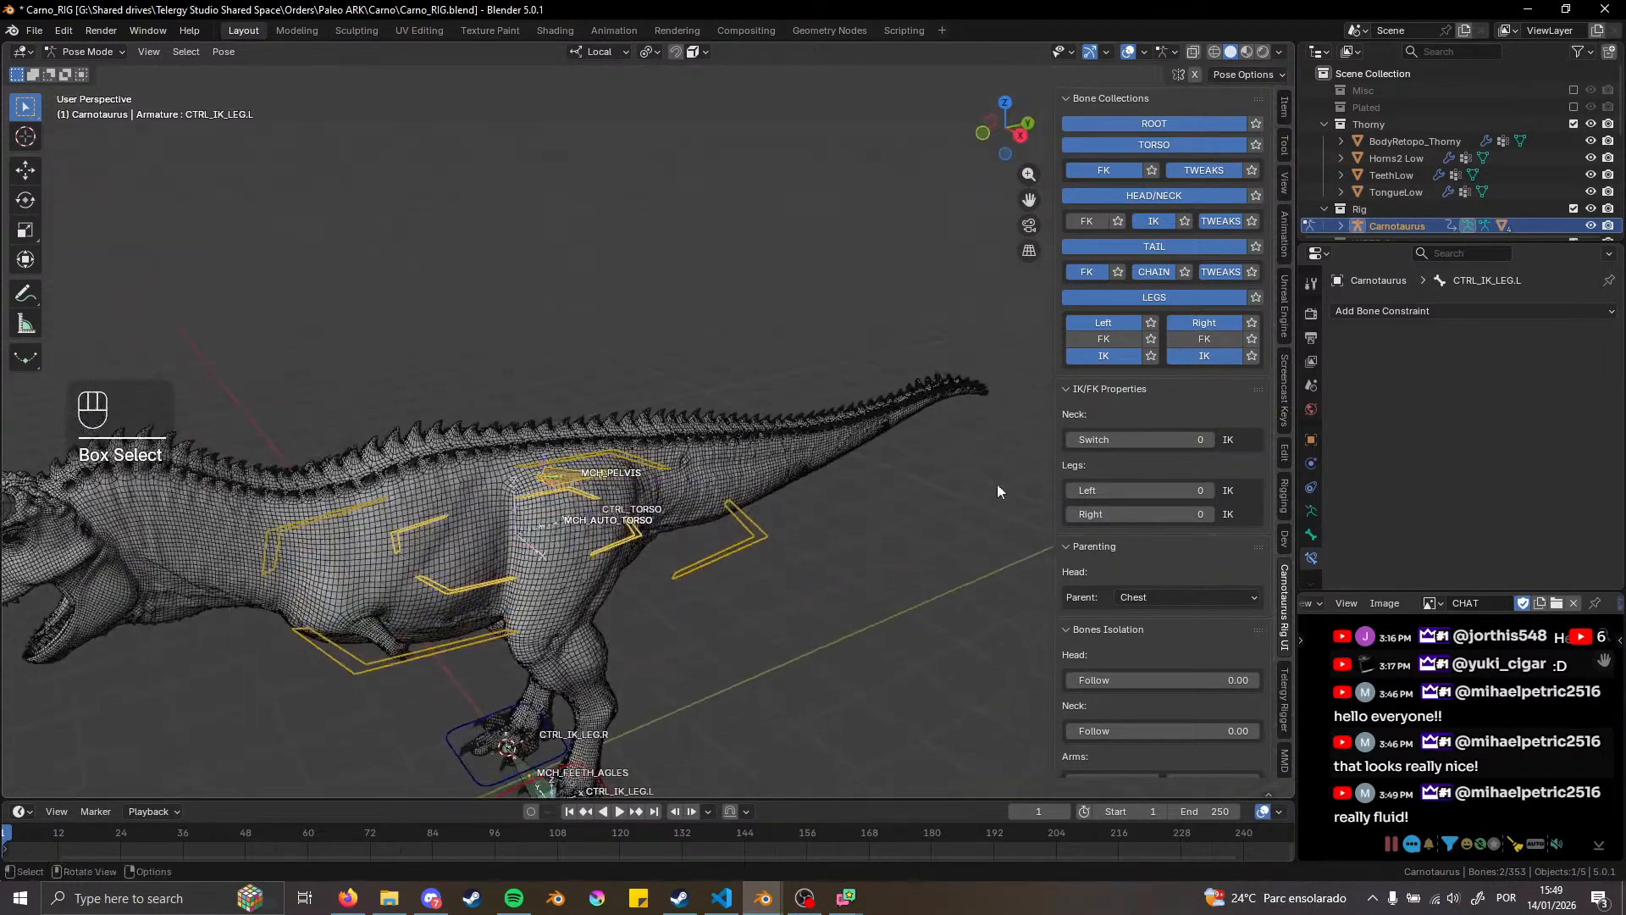
left_click(1284, 494)
left_click(1286, 685)
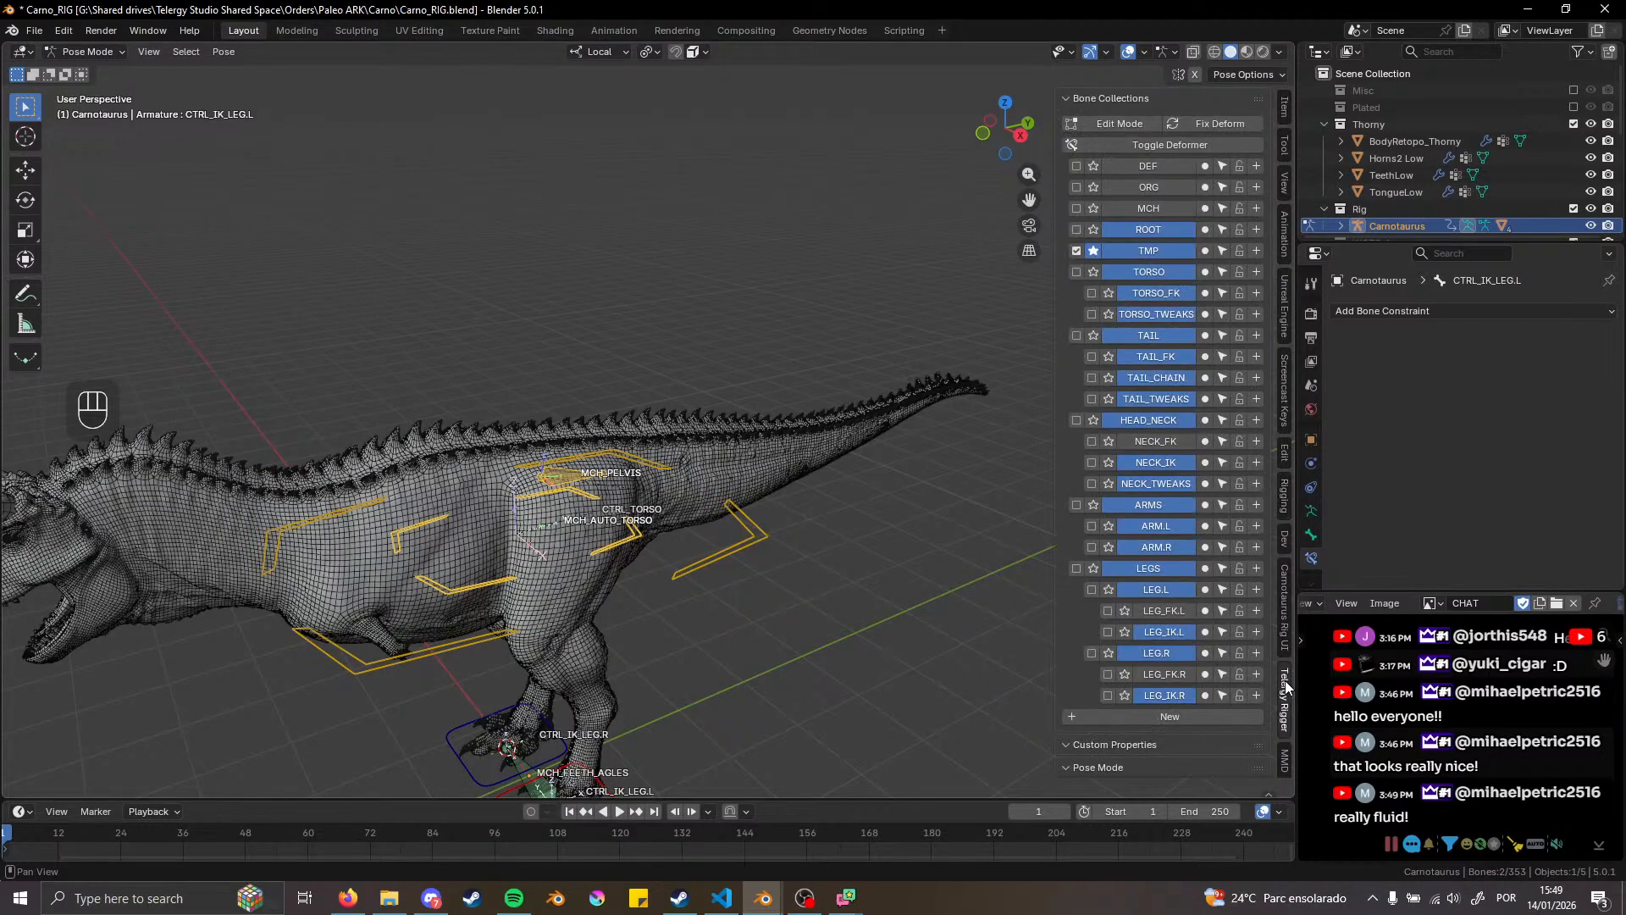
left_click(1207, 215)
left_click(923, 549)
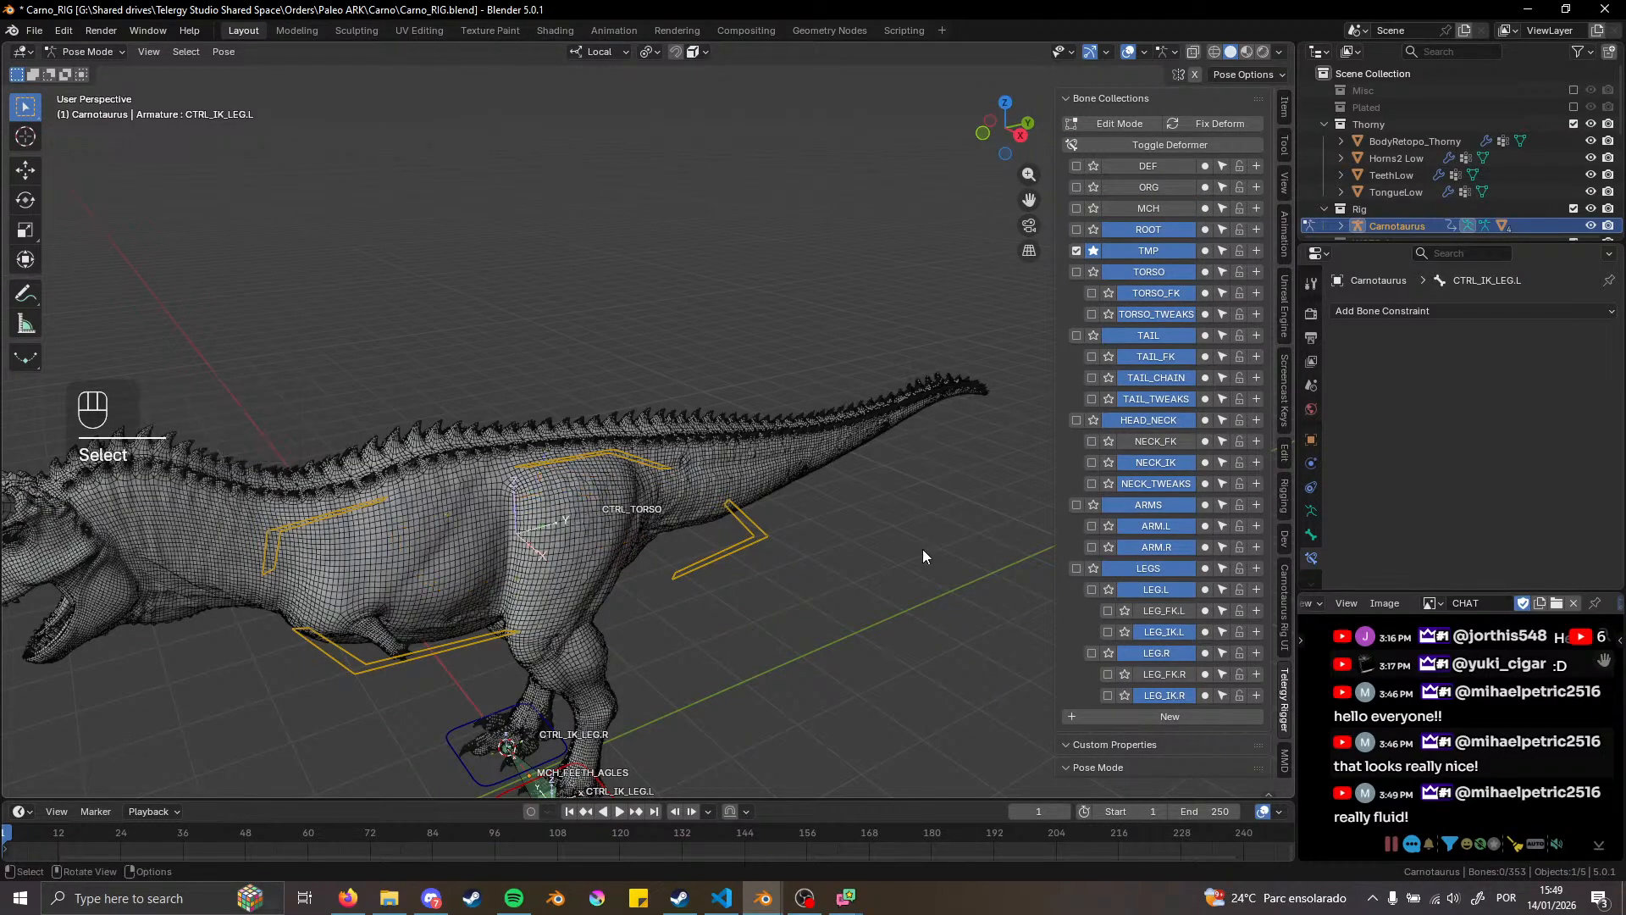
Move the MCH_FEETH_AGLES bone between the feet into the MCH bone collection and clear the selection
scroll(805, 517, "down", 2)
middle_click_drag(696, 496, 691, 331, "shift")
middle_click_drag(690, 443, 753, 444)
scroll(588, 511, "up", 4)
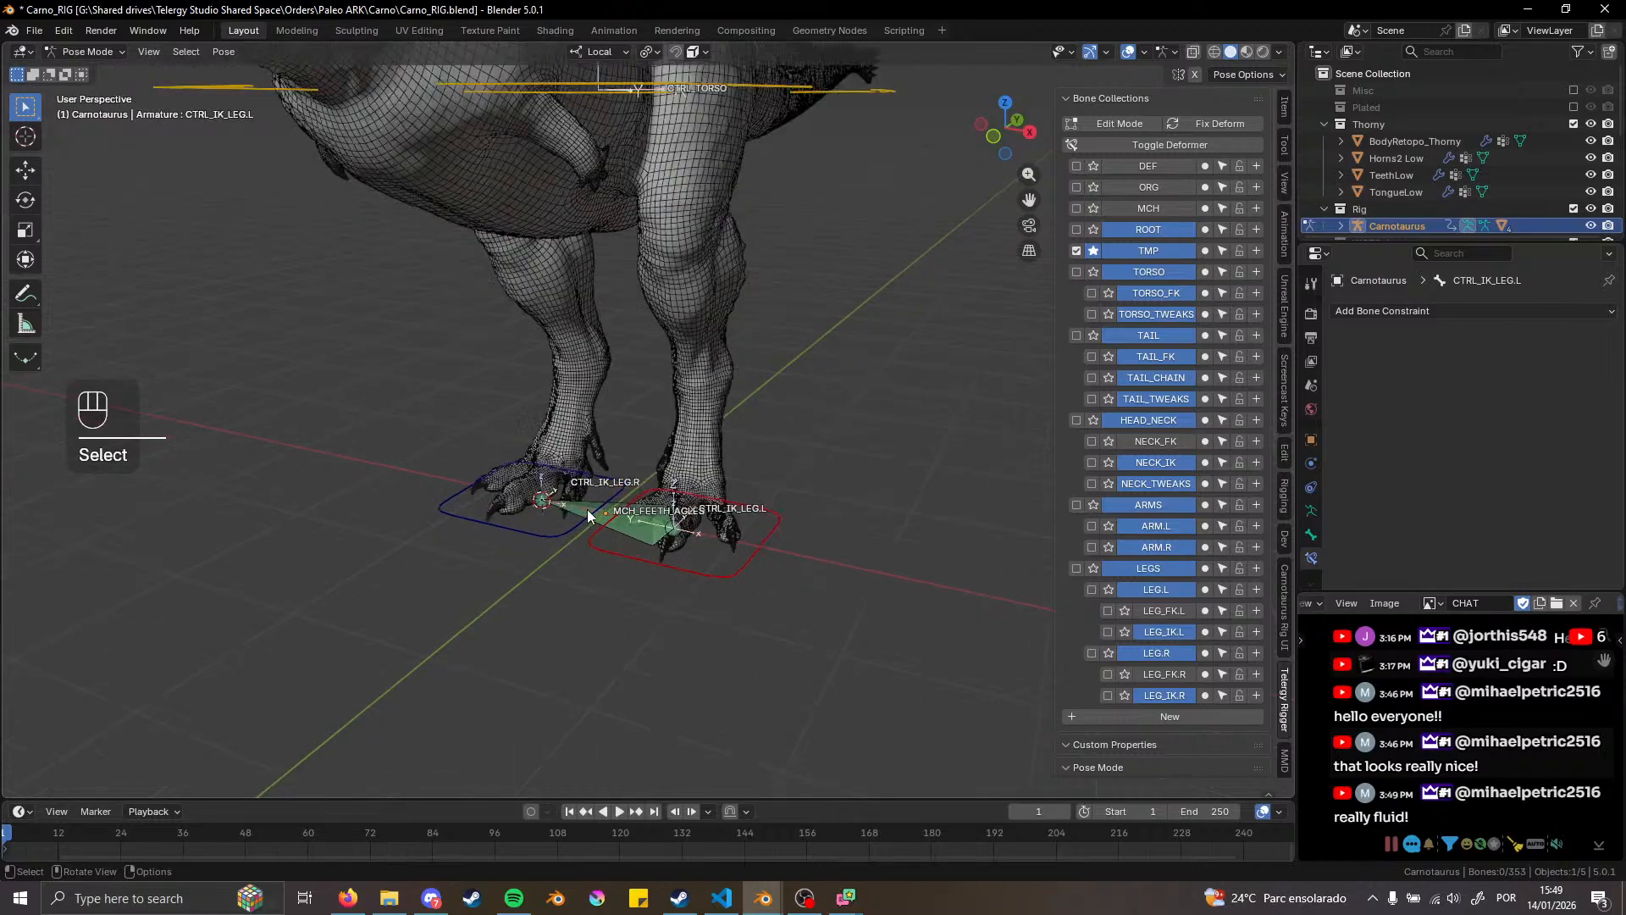
left_click(604, 514)
scroll(603, 511, "down", 2)
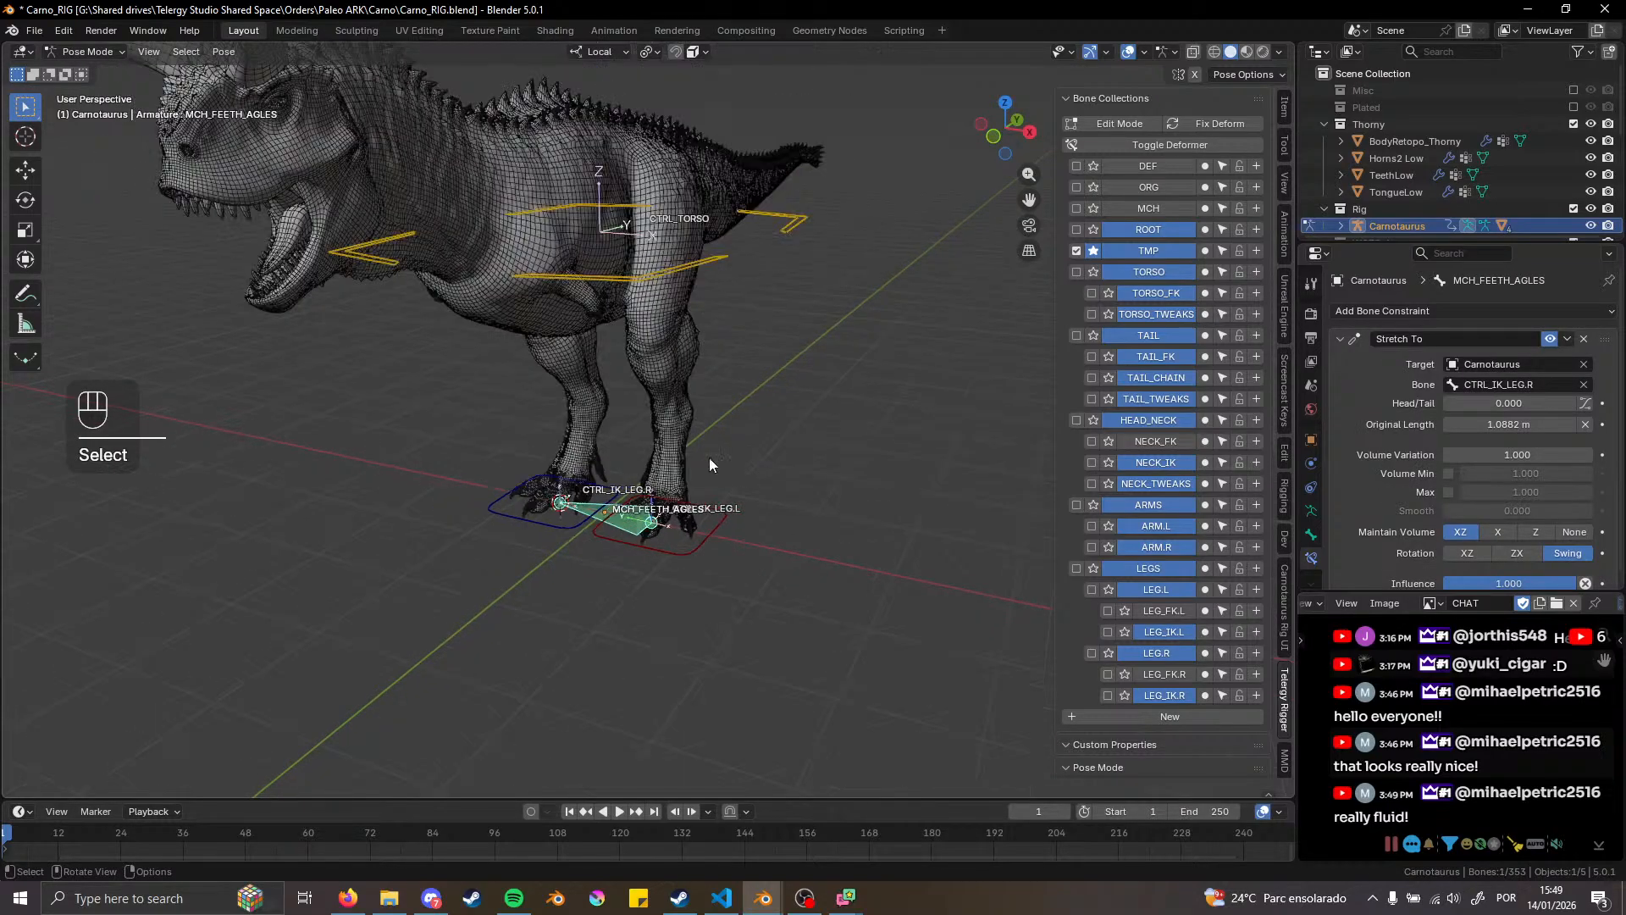
left_click(1206, 207)
left_click(894, 409)
Move the CTRL_TORSO bone into the TORSO bone collection and clear the selection
scroll(737, 384, "down", 1)
middle_click_drag(763, 372, 668, 444, "shift")
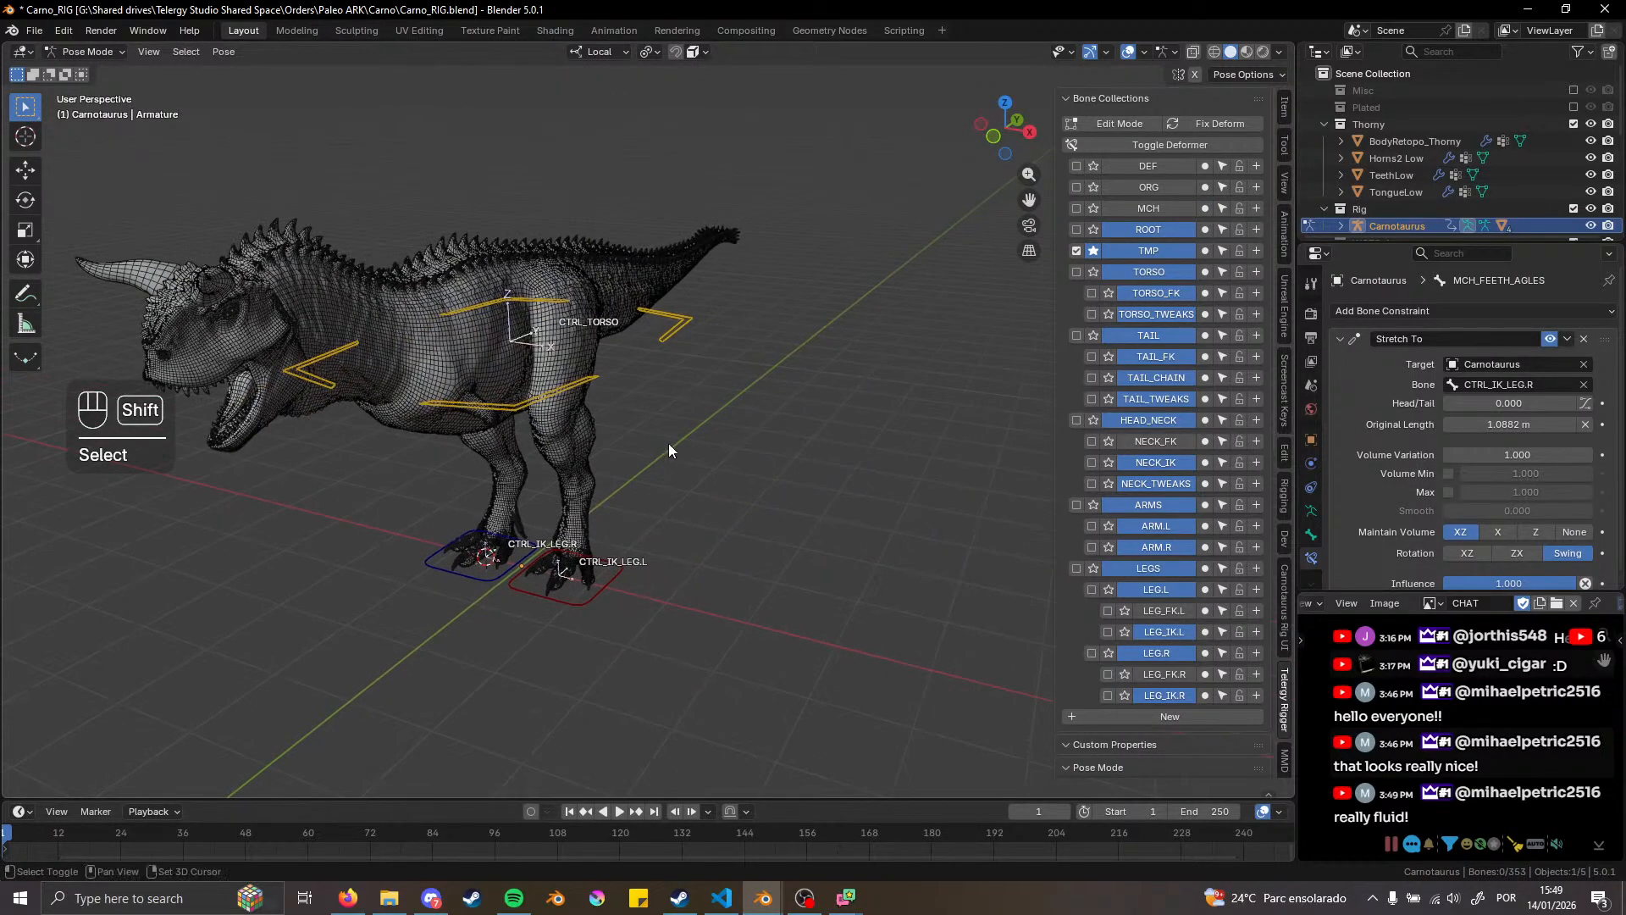
left_click(566, 388)
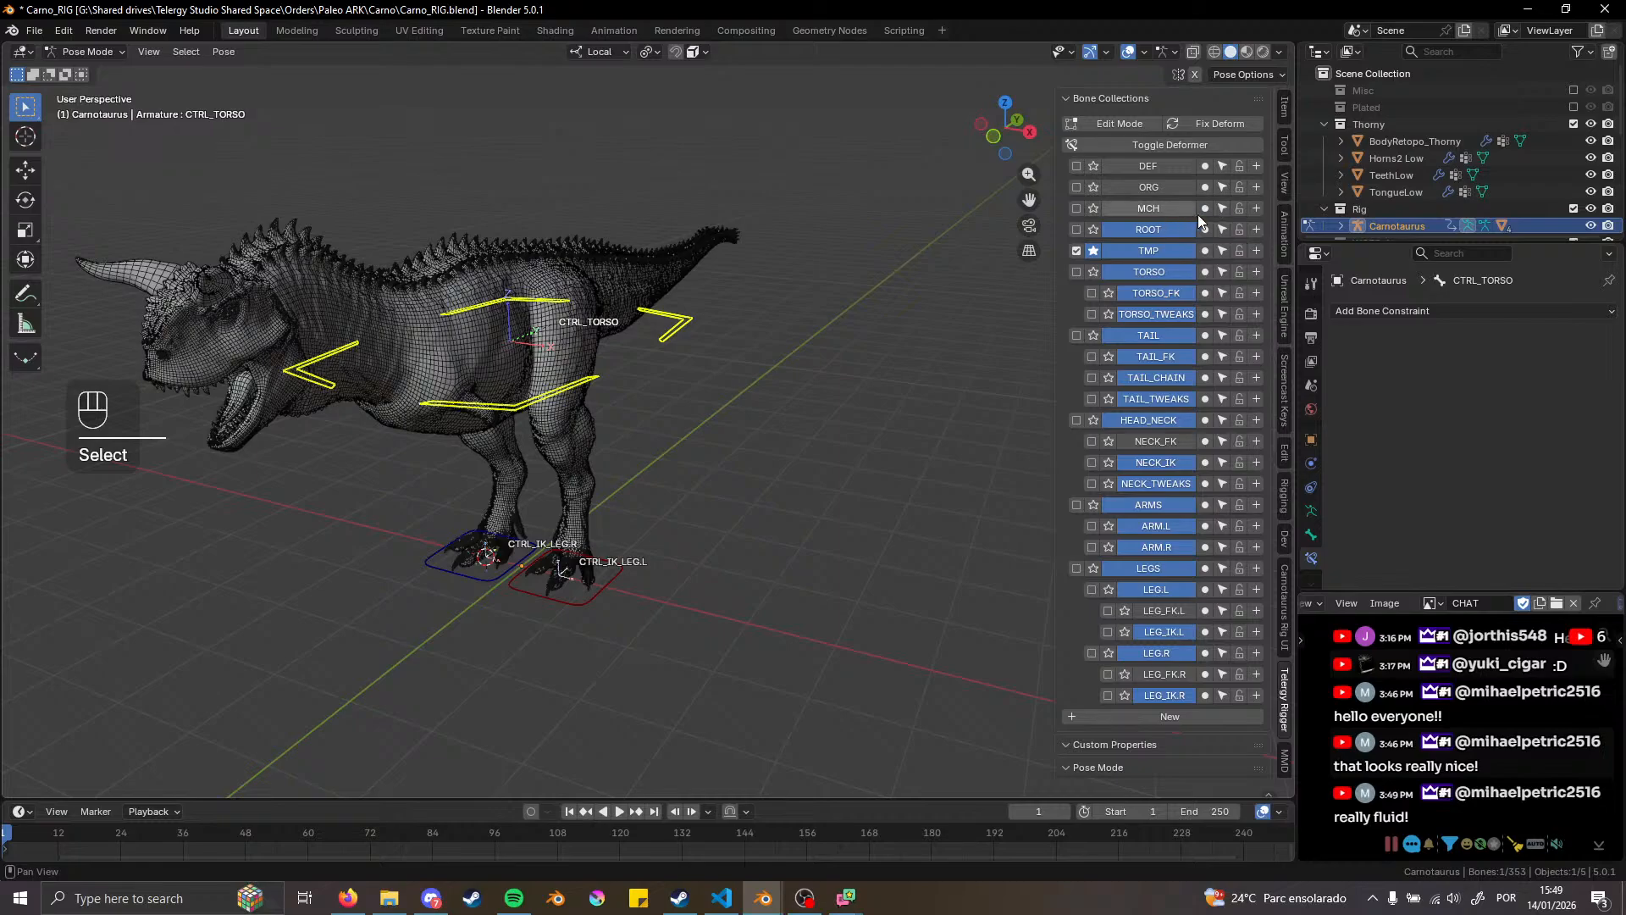
left_click(1204, 272)
left_click(864, 358)
Move CTRL_IK_LEG.L into the LEG_IK.L bone collection and CTRL_IK_LEG.R into LEG_IK.R
left_click(593, 607)
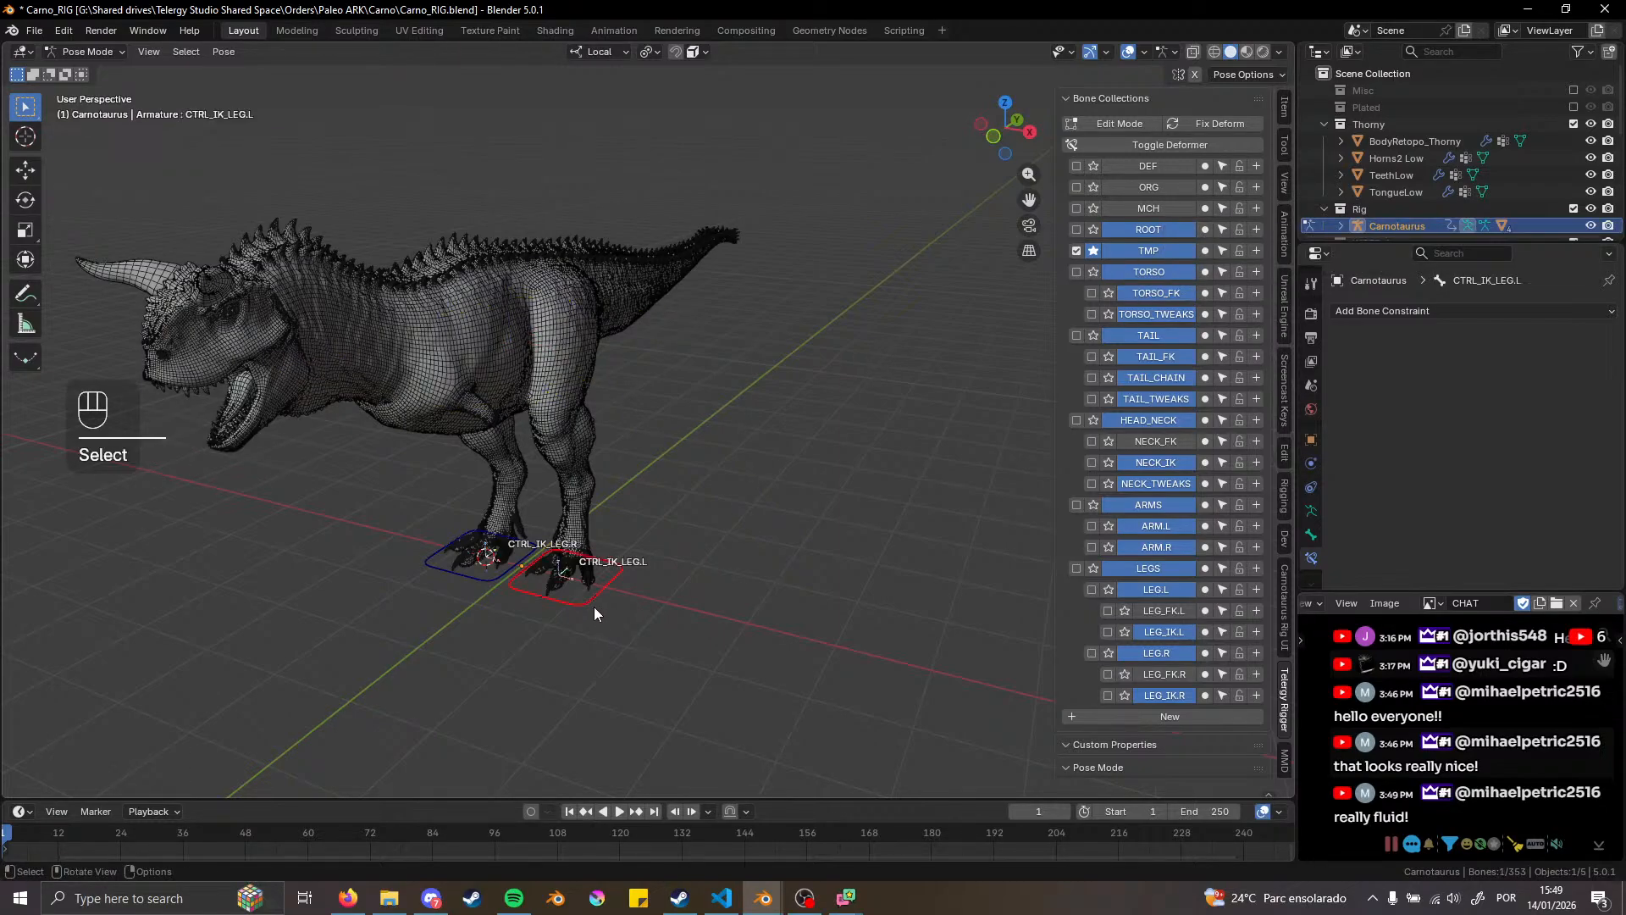
scroll(1191, 466, "down", 2)
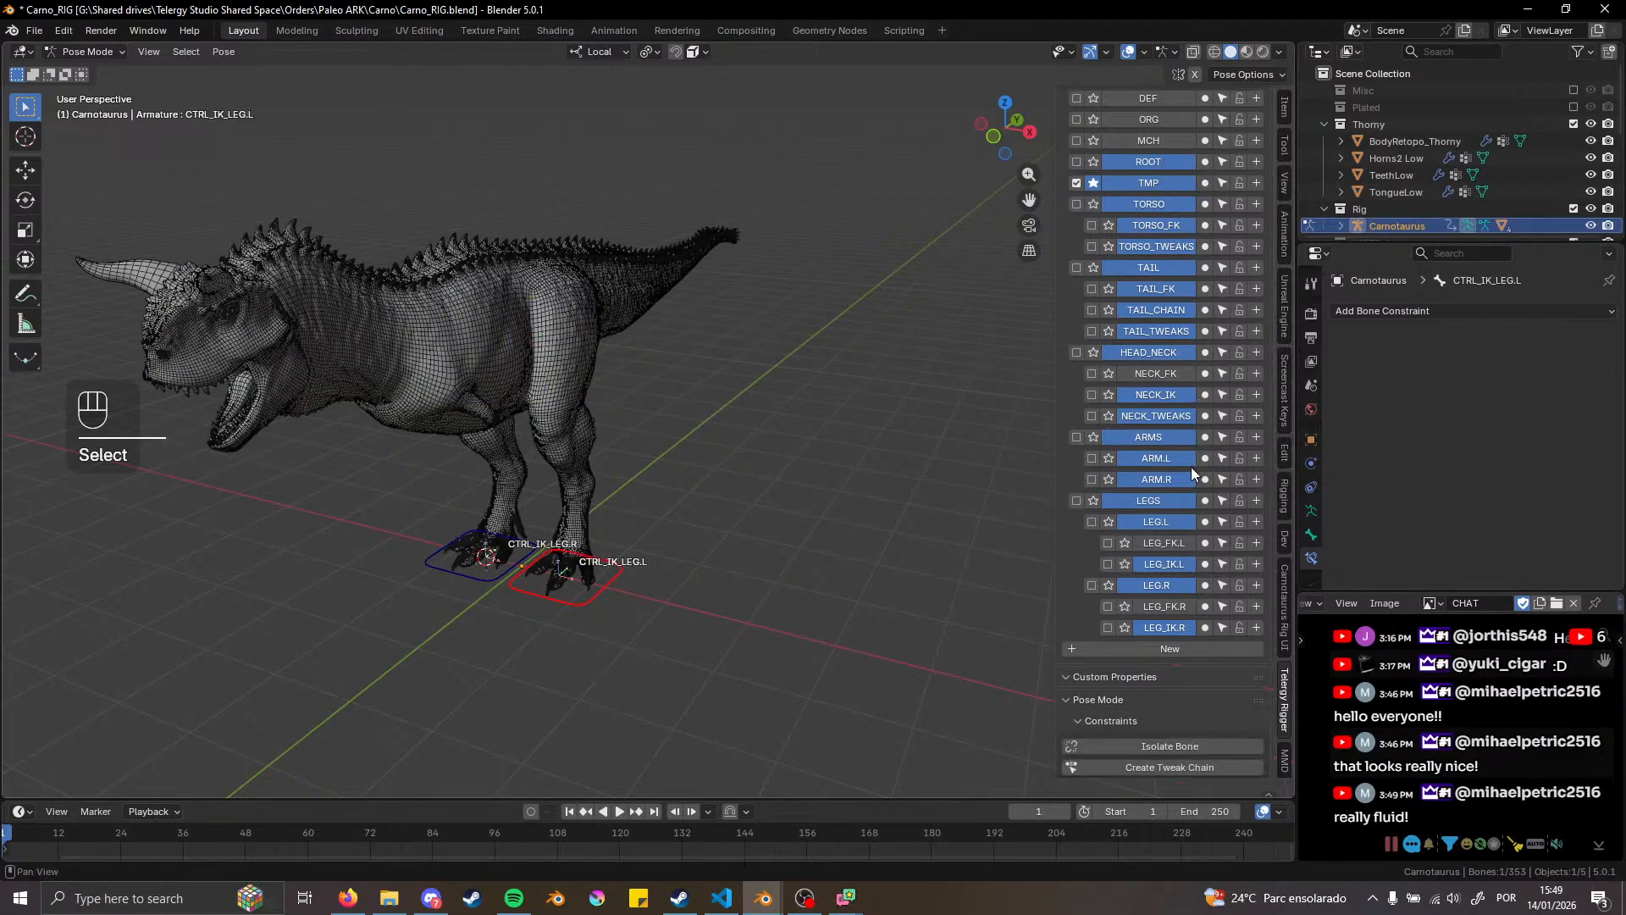
left_click(1206, 564)
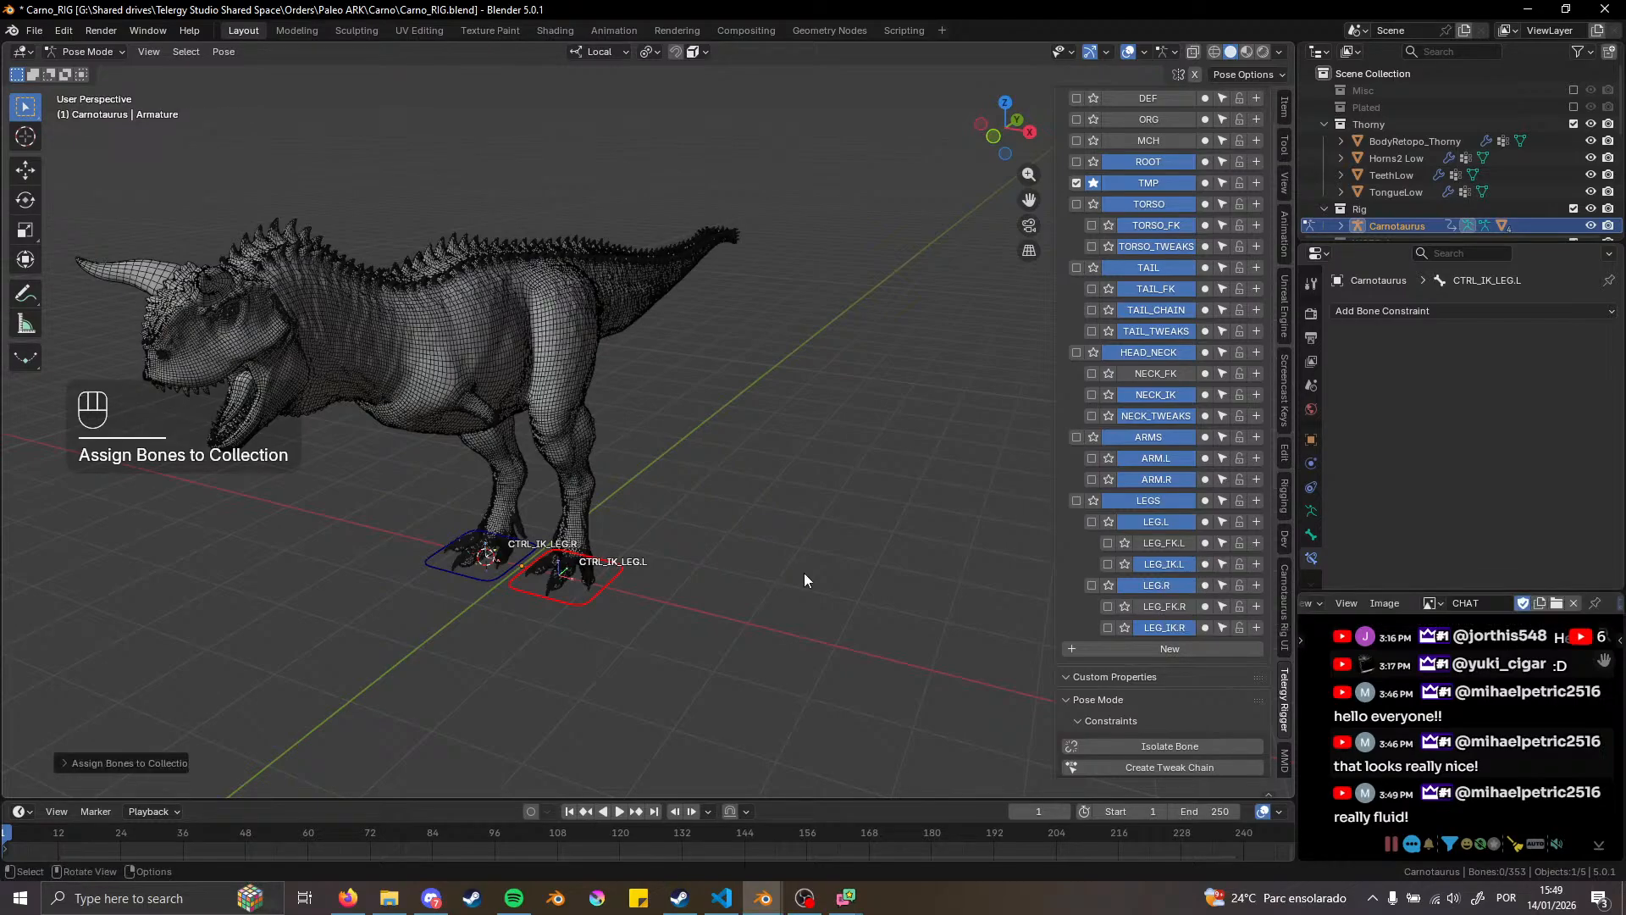
left_click(497, 574)
left_click(1206, 628)
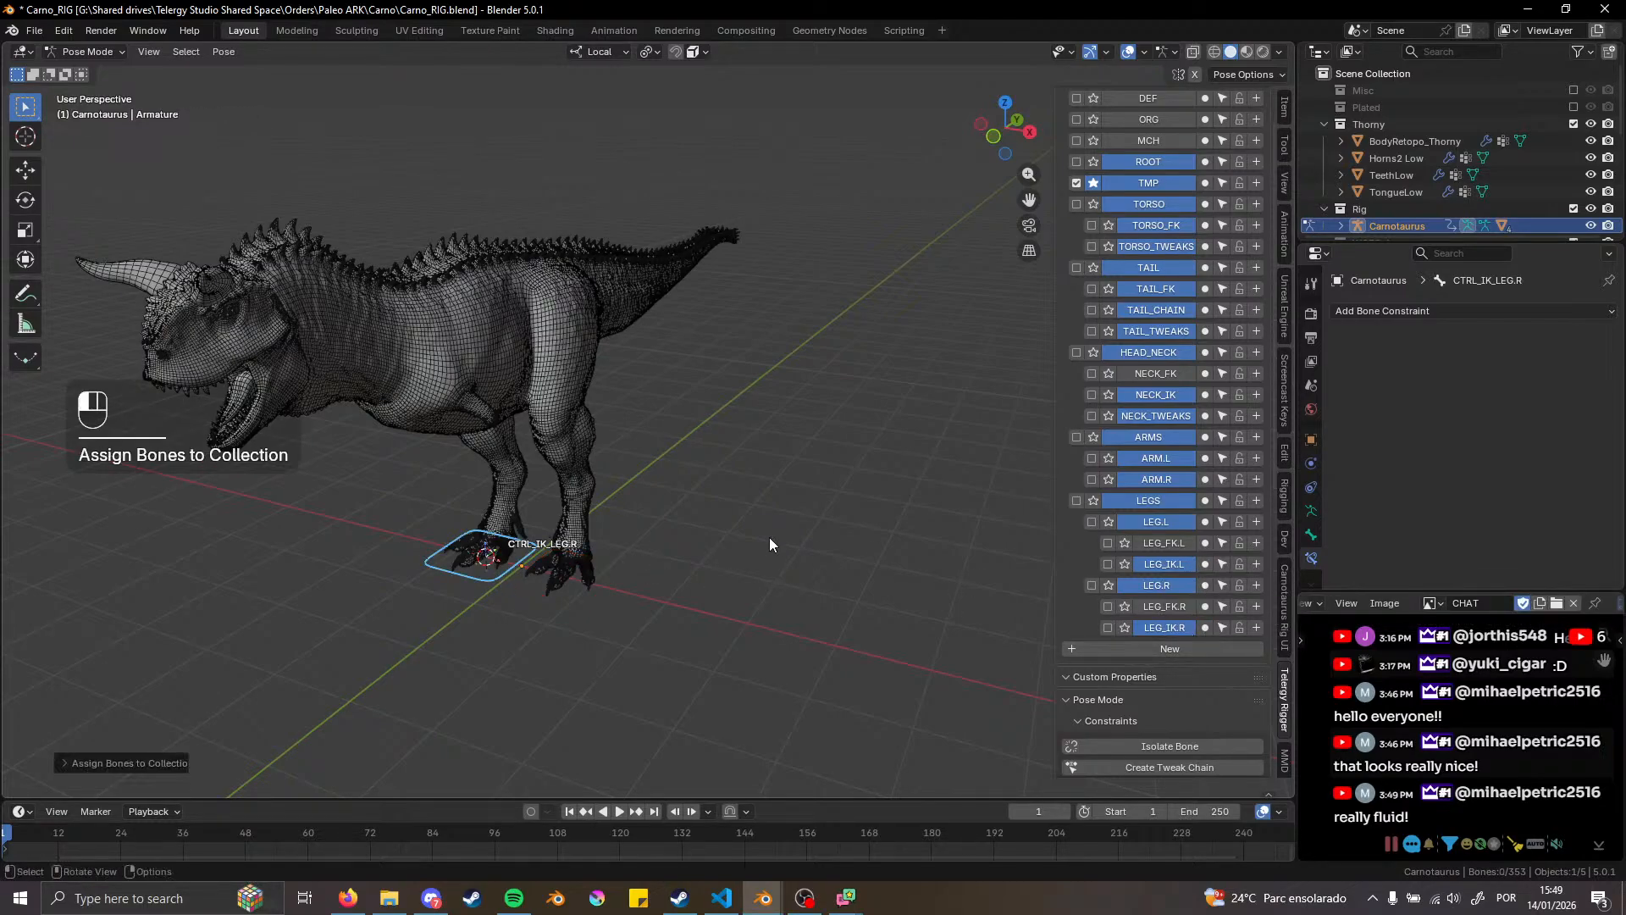
left_click(725, 429)
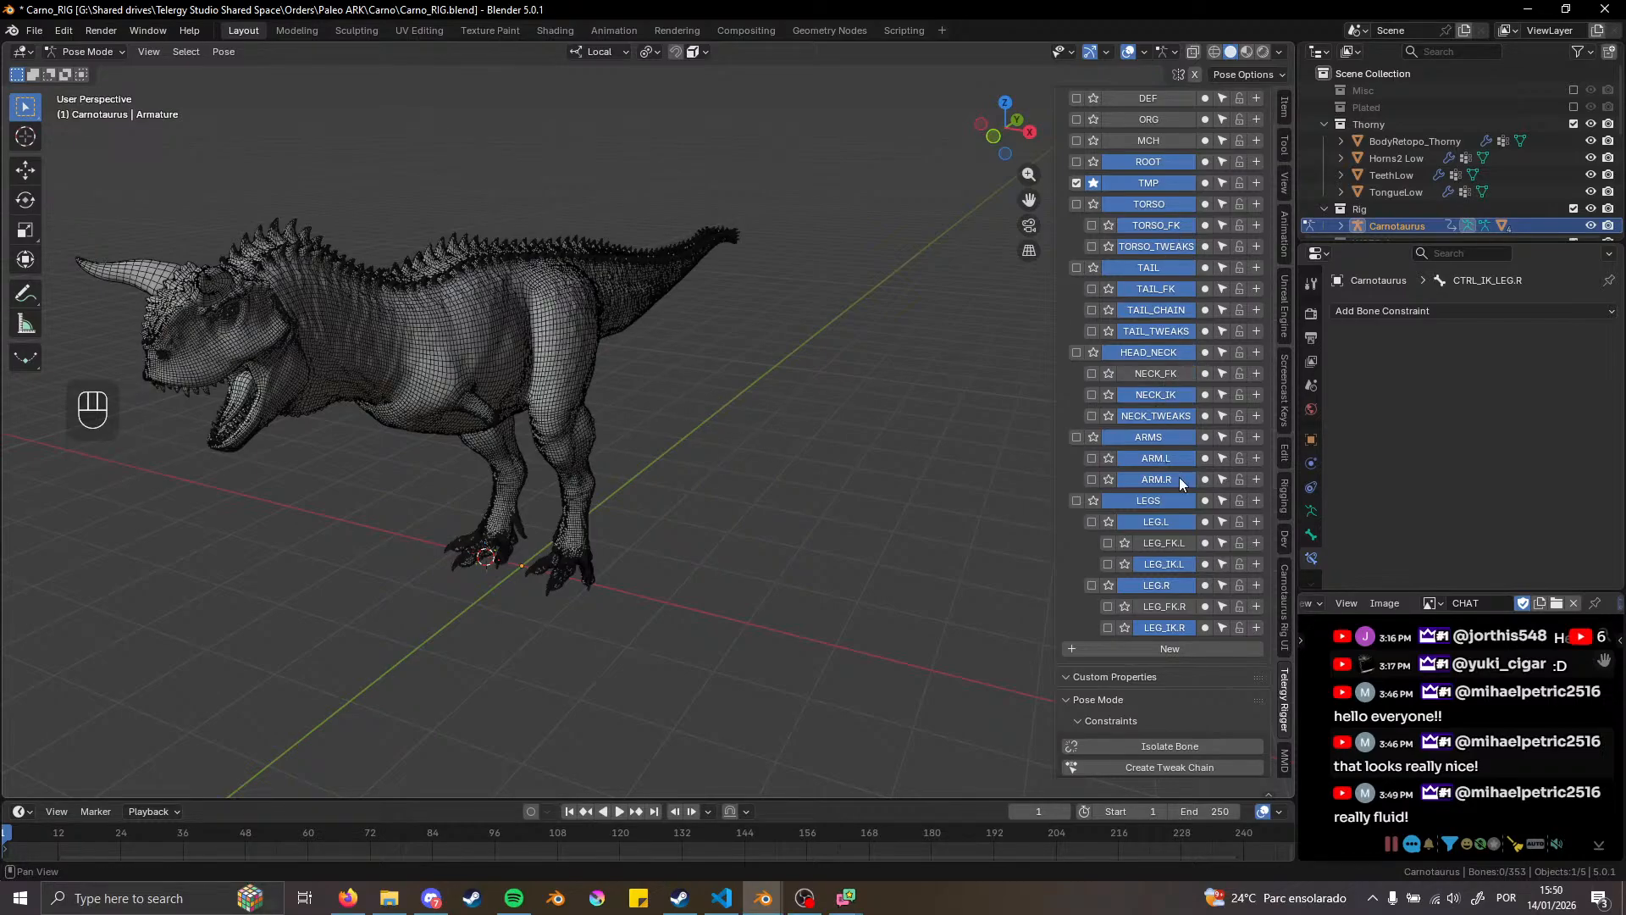
Turn off solo for the TMP collection and hide the armature's bone axes and names
scroll(1189, 465, "up", 2)
left_click(1093, 252)
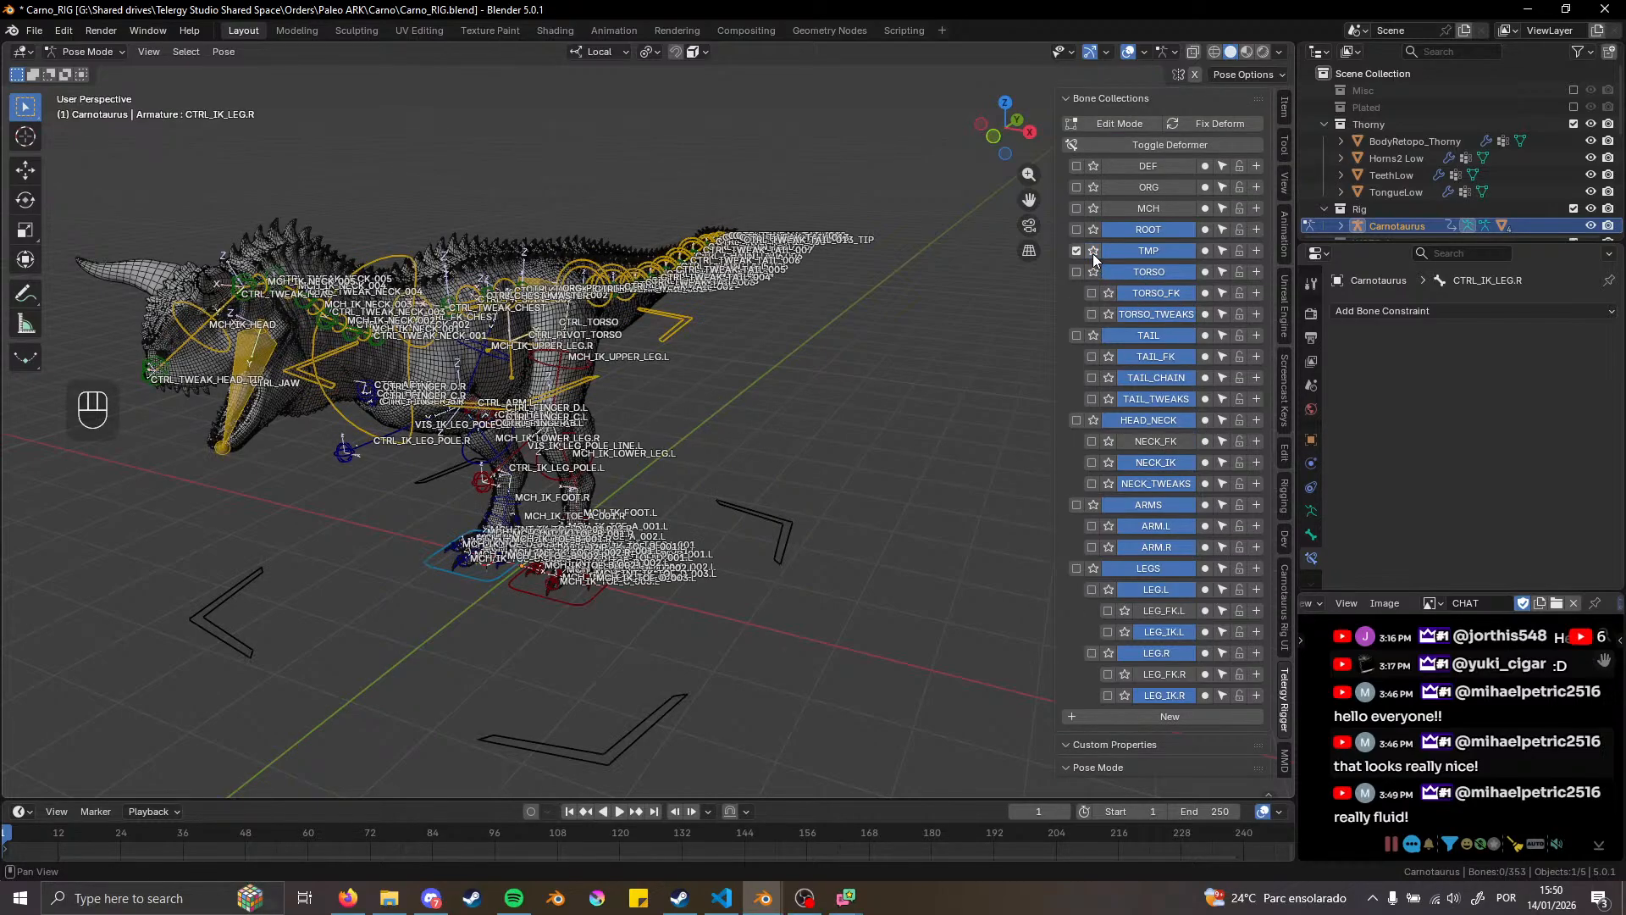
left_click(1311, 512)
scroll(1411, 551, "down", 3)
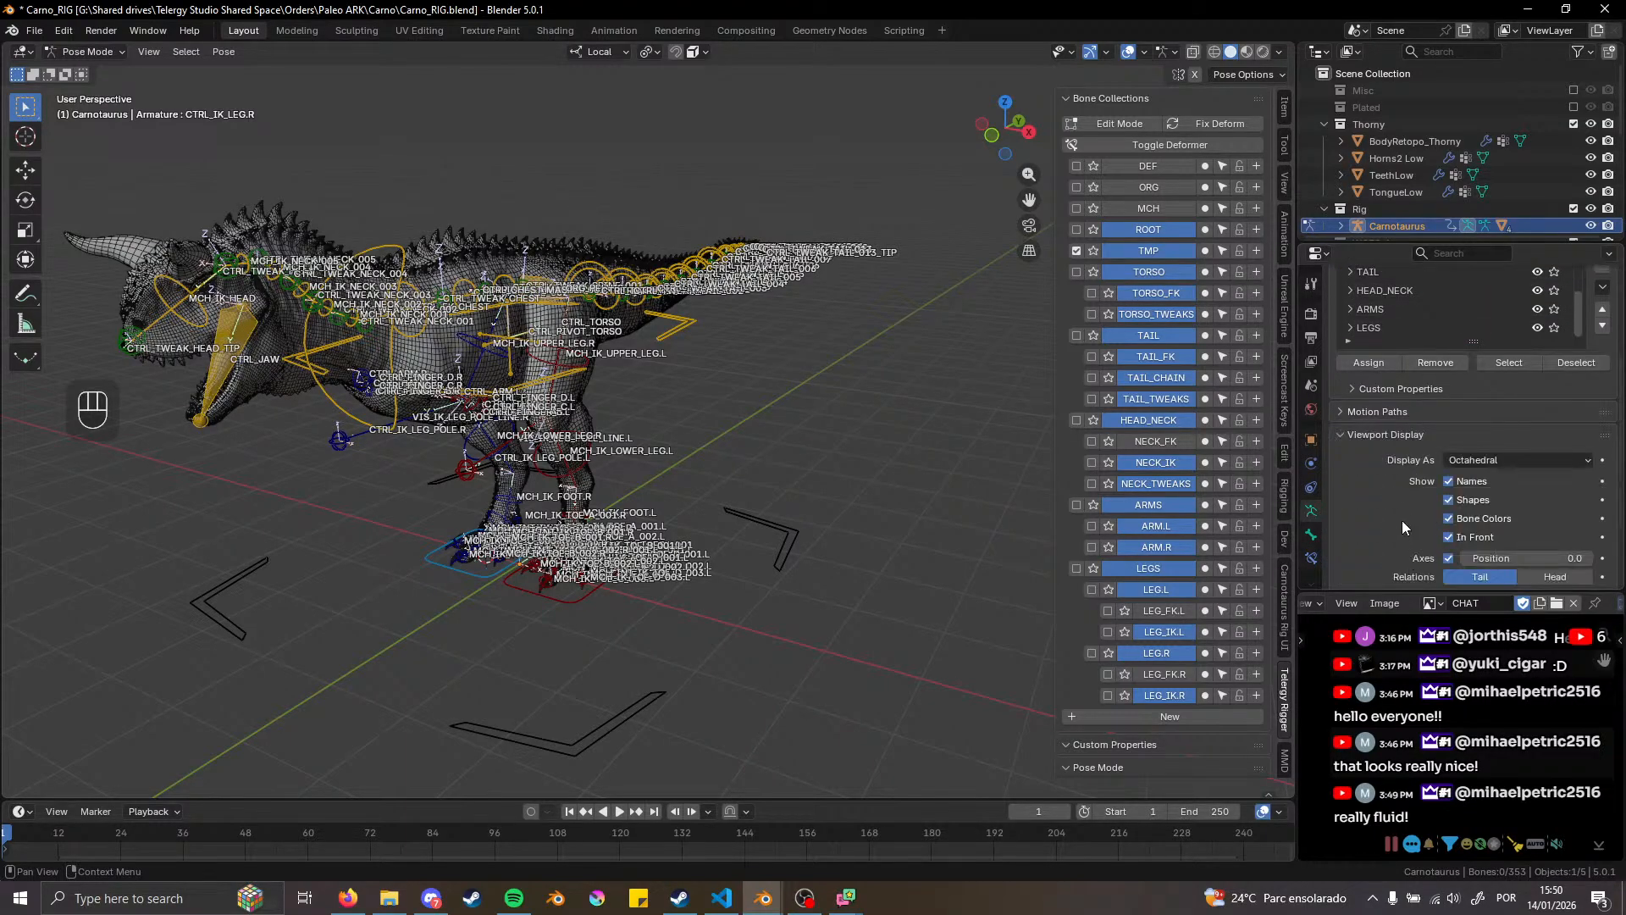
scroll(1423, 518, "down", 1)
left_click(1451, 525)
left_click(1448, 448)
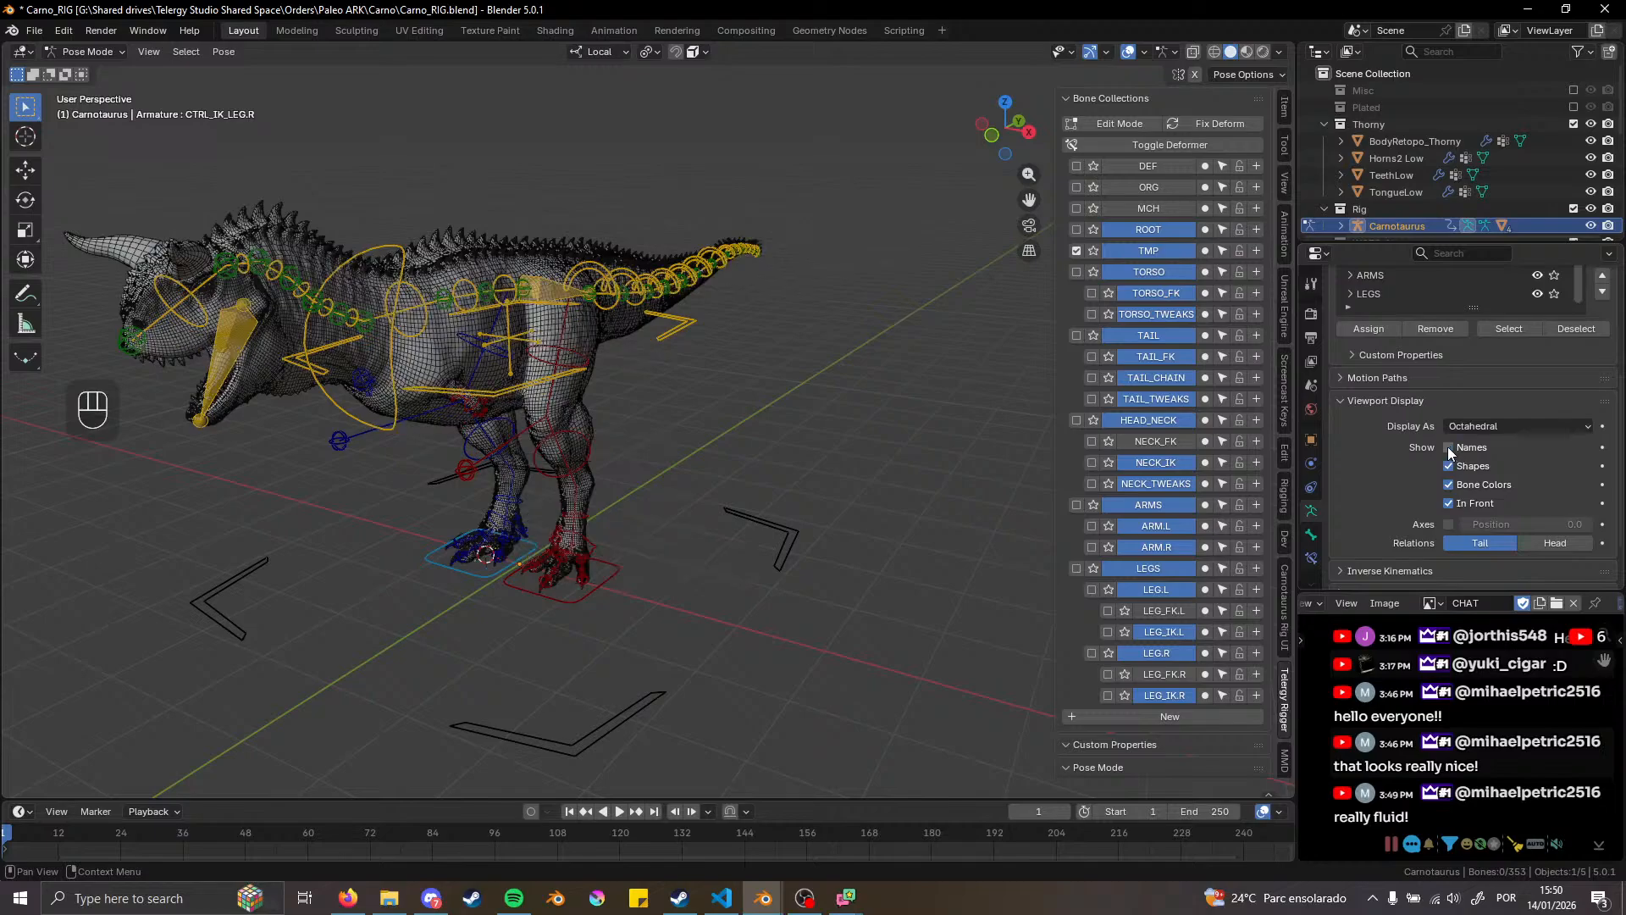
Check the body's reaction from the side with a trial move of CTRL_IK_LEG.L
middle_click_drag(608, 475, 710, 561)
left_click(593, 576)
key("g")
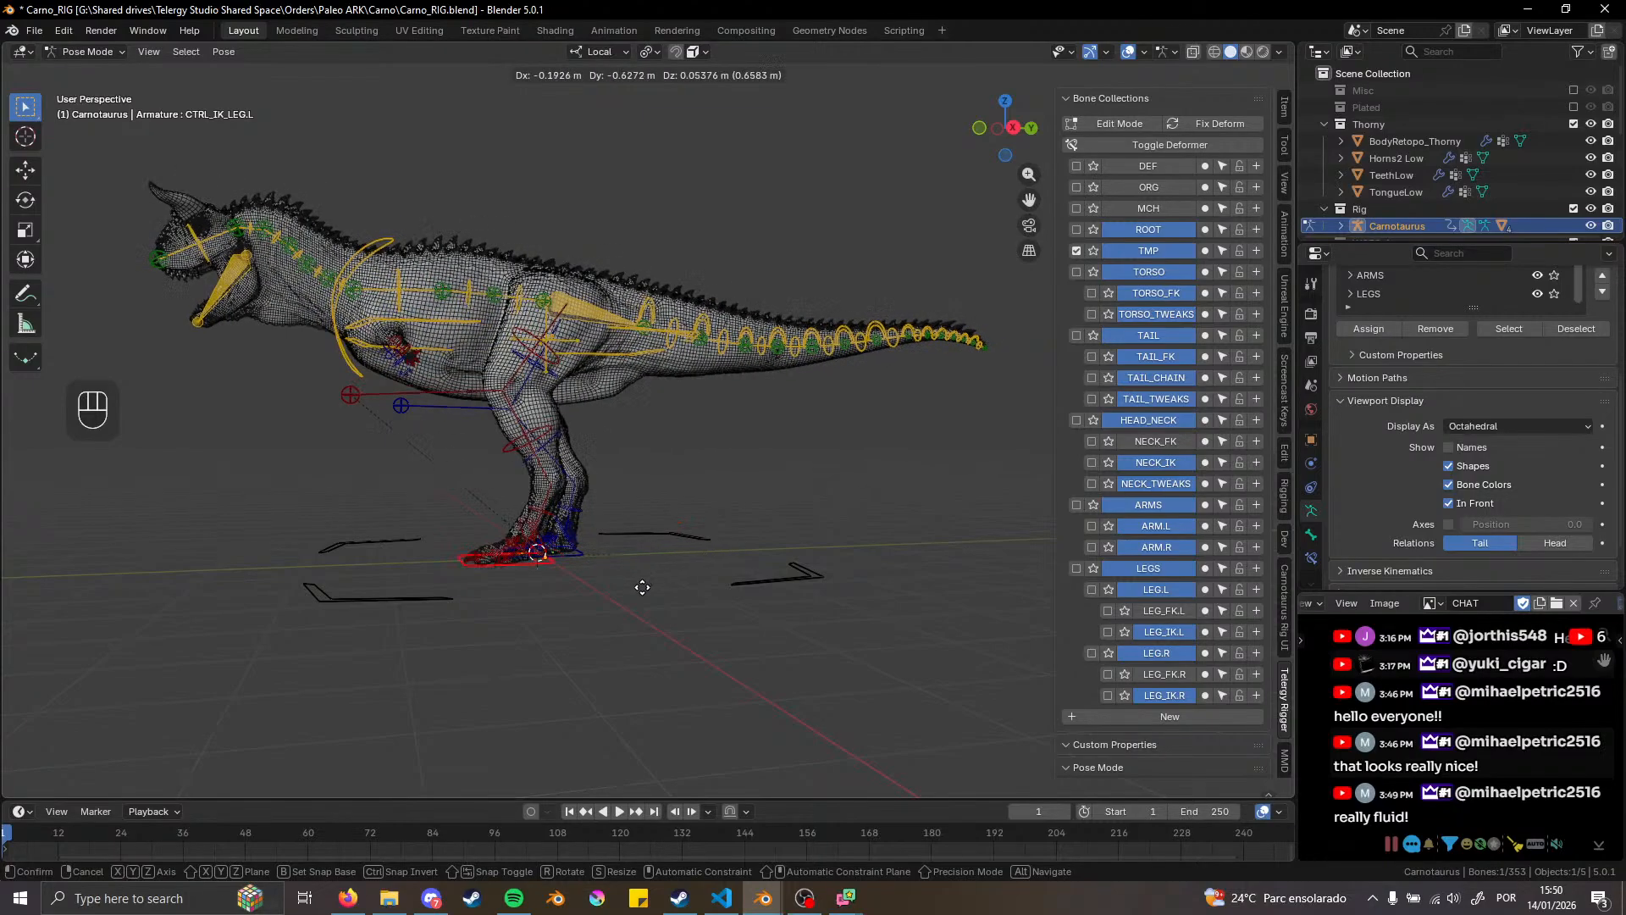
left_click(636, 559)
scroll(533, 428, "down", 4)
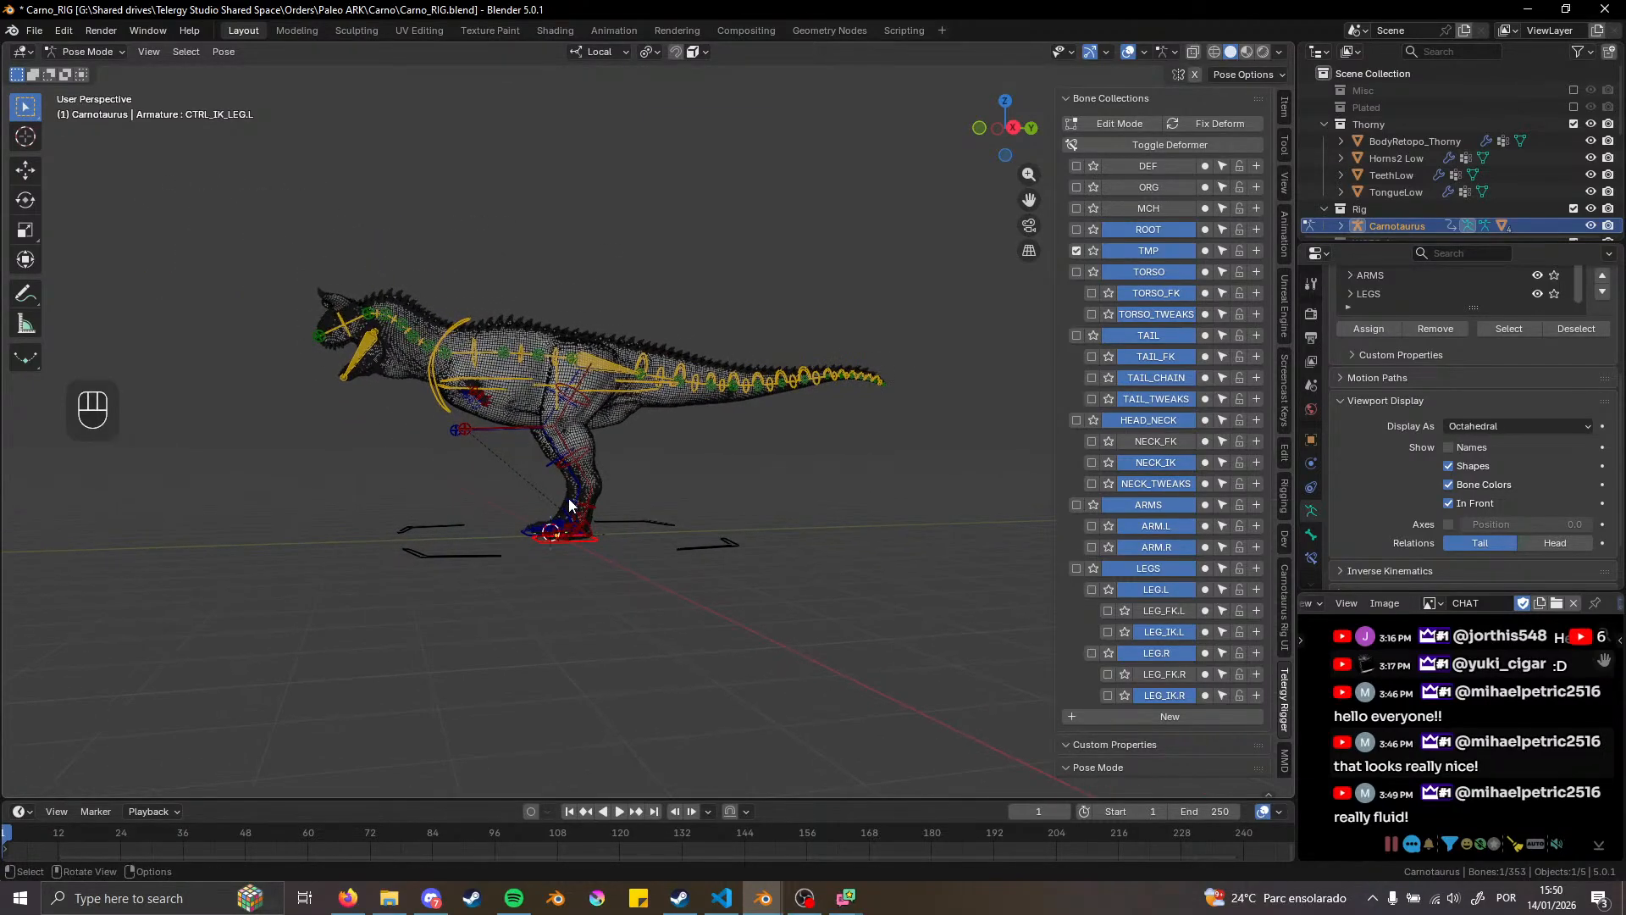
Show the MCH bone collection, select MCH_AUTO_TORSO and open its bone transform properties
middle_click_drag(568, 500, 653, 534)
scroll(585, 516, "up", 7)
scroll(652, 528, "down", 2)
middle_click_drag(715, 432, 672, 451, "shift")
left_click(1154, 212)
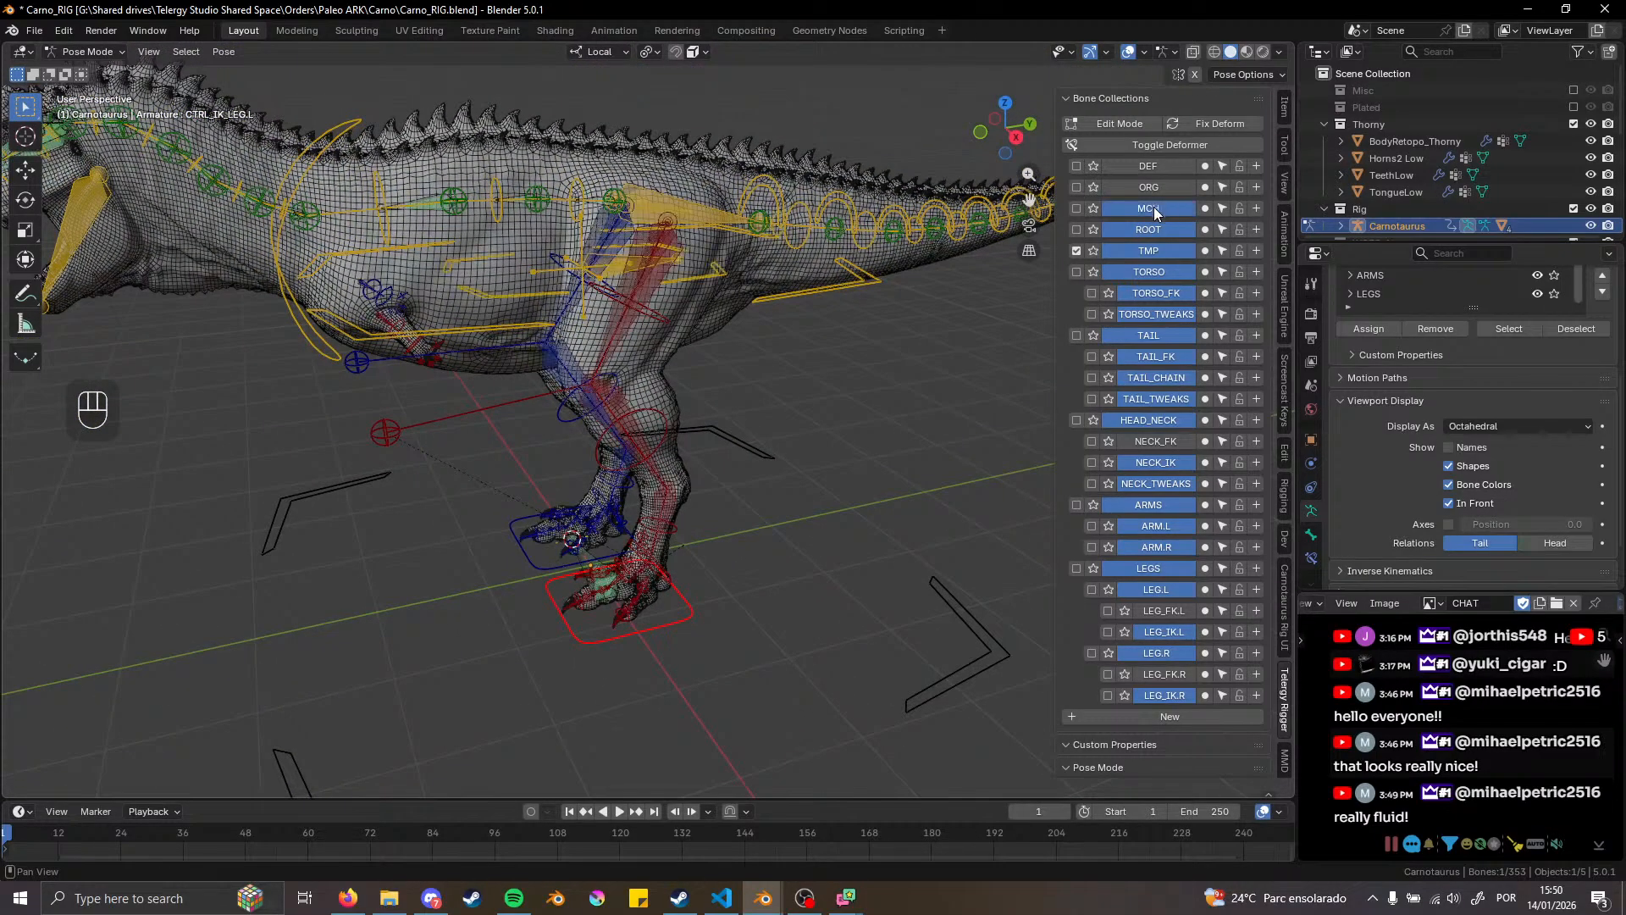
middle_click_drag(813, 388, 840, 418, "shift")
scroll(593, 337, "up", 3)
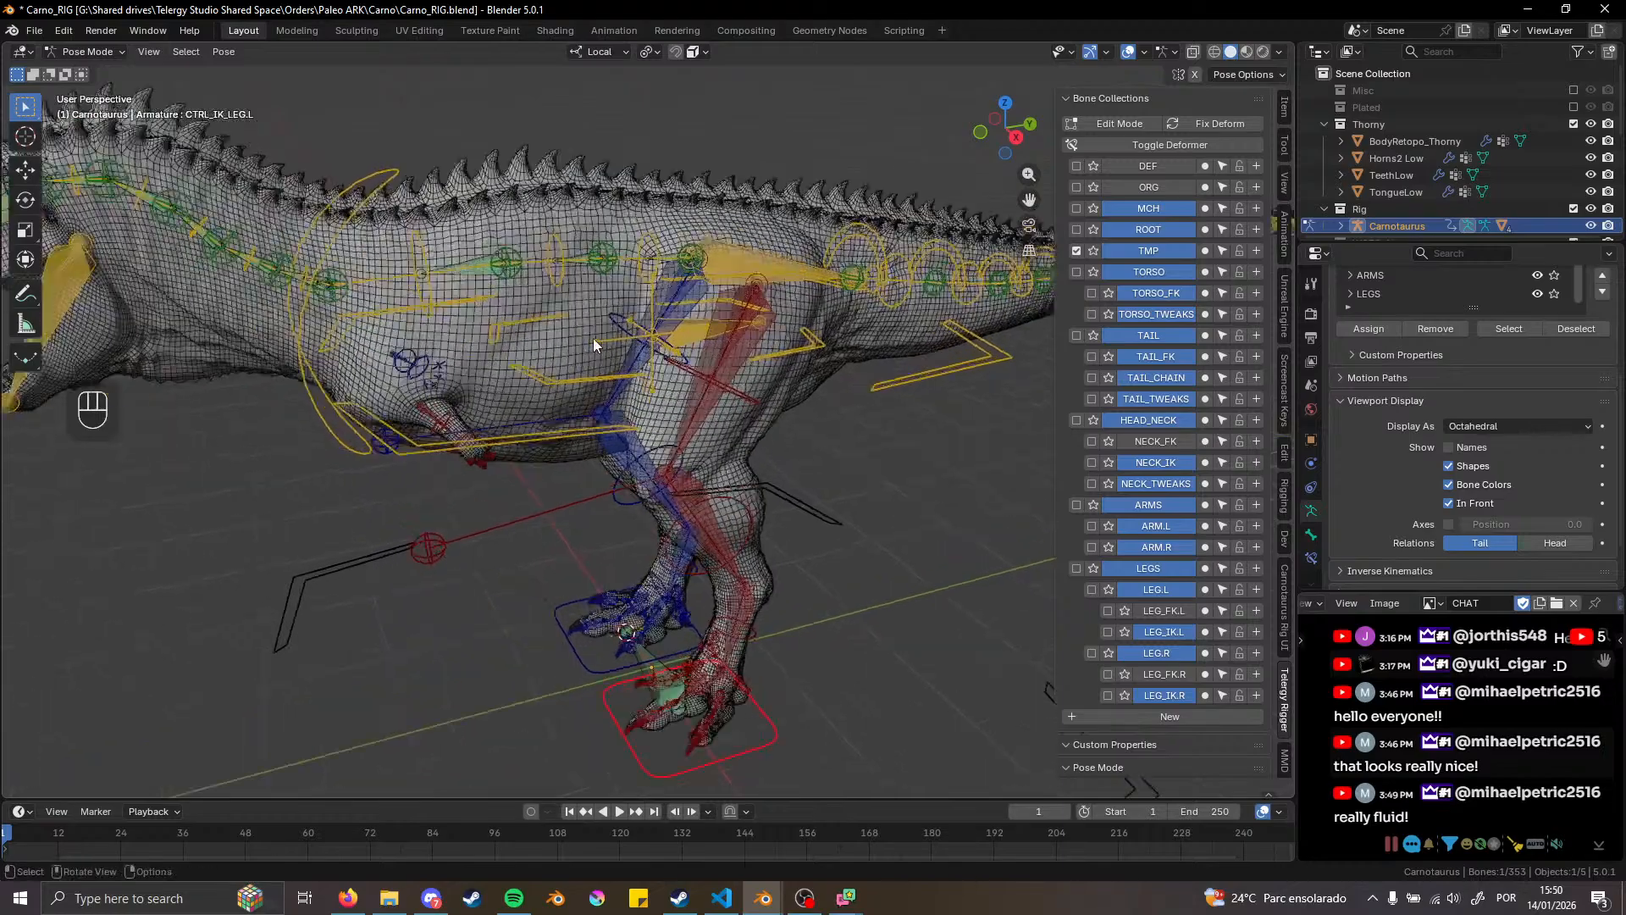
middle_click_drag(786, 337, 617, 393, "shift")
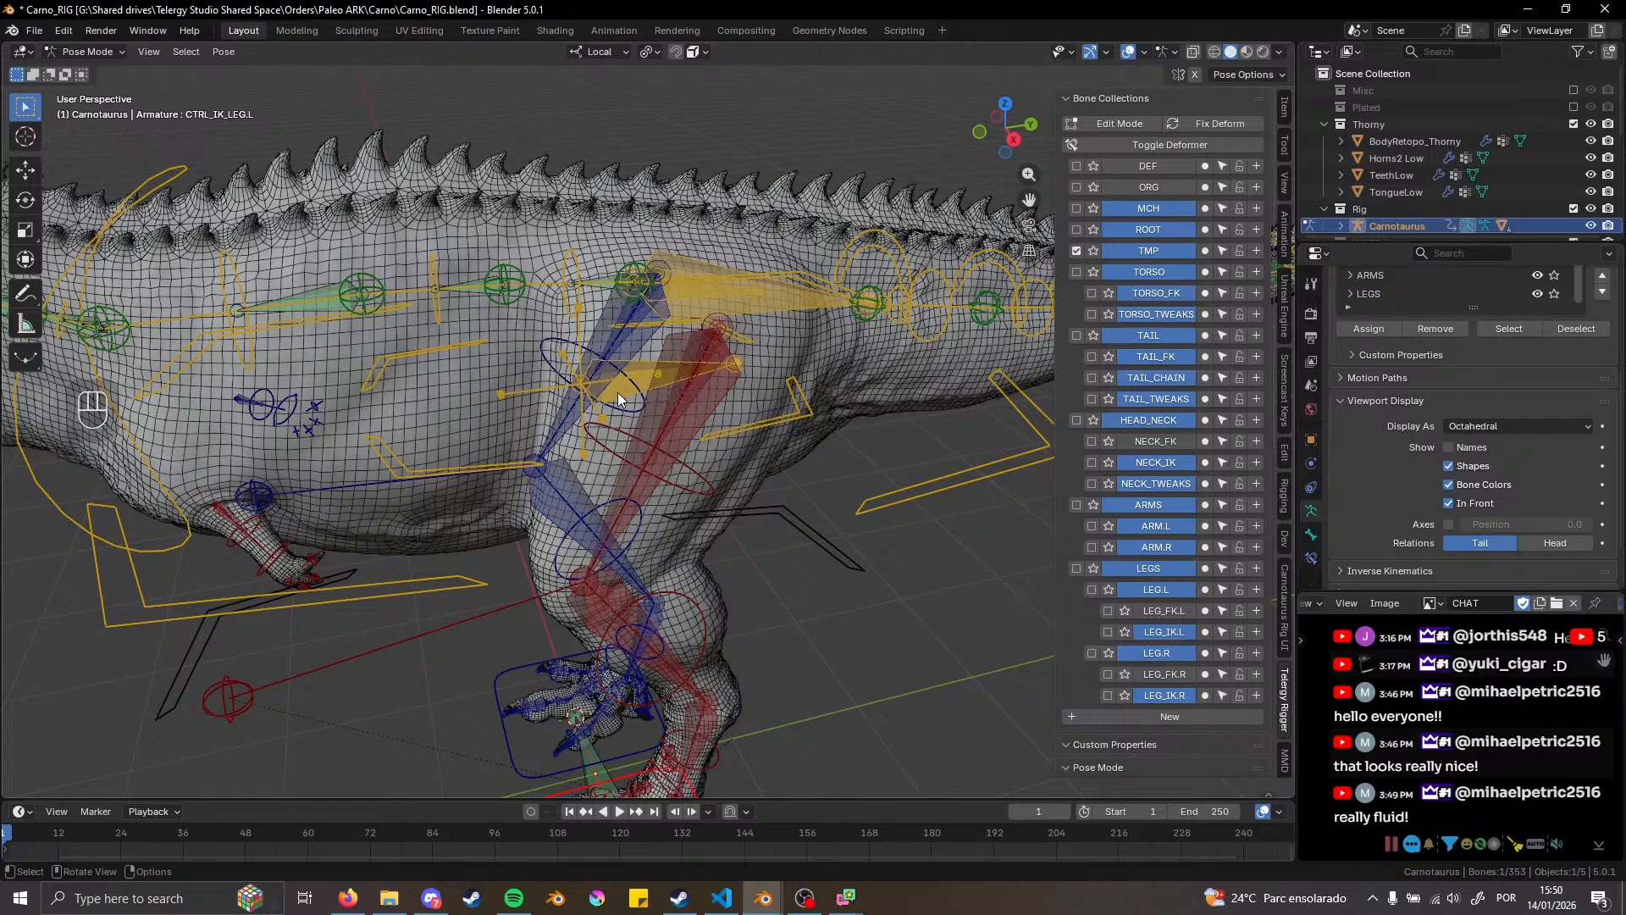
left_click(480, 471)
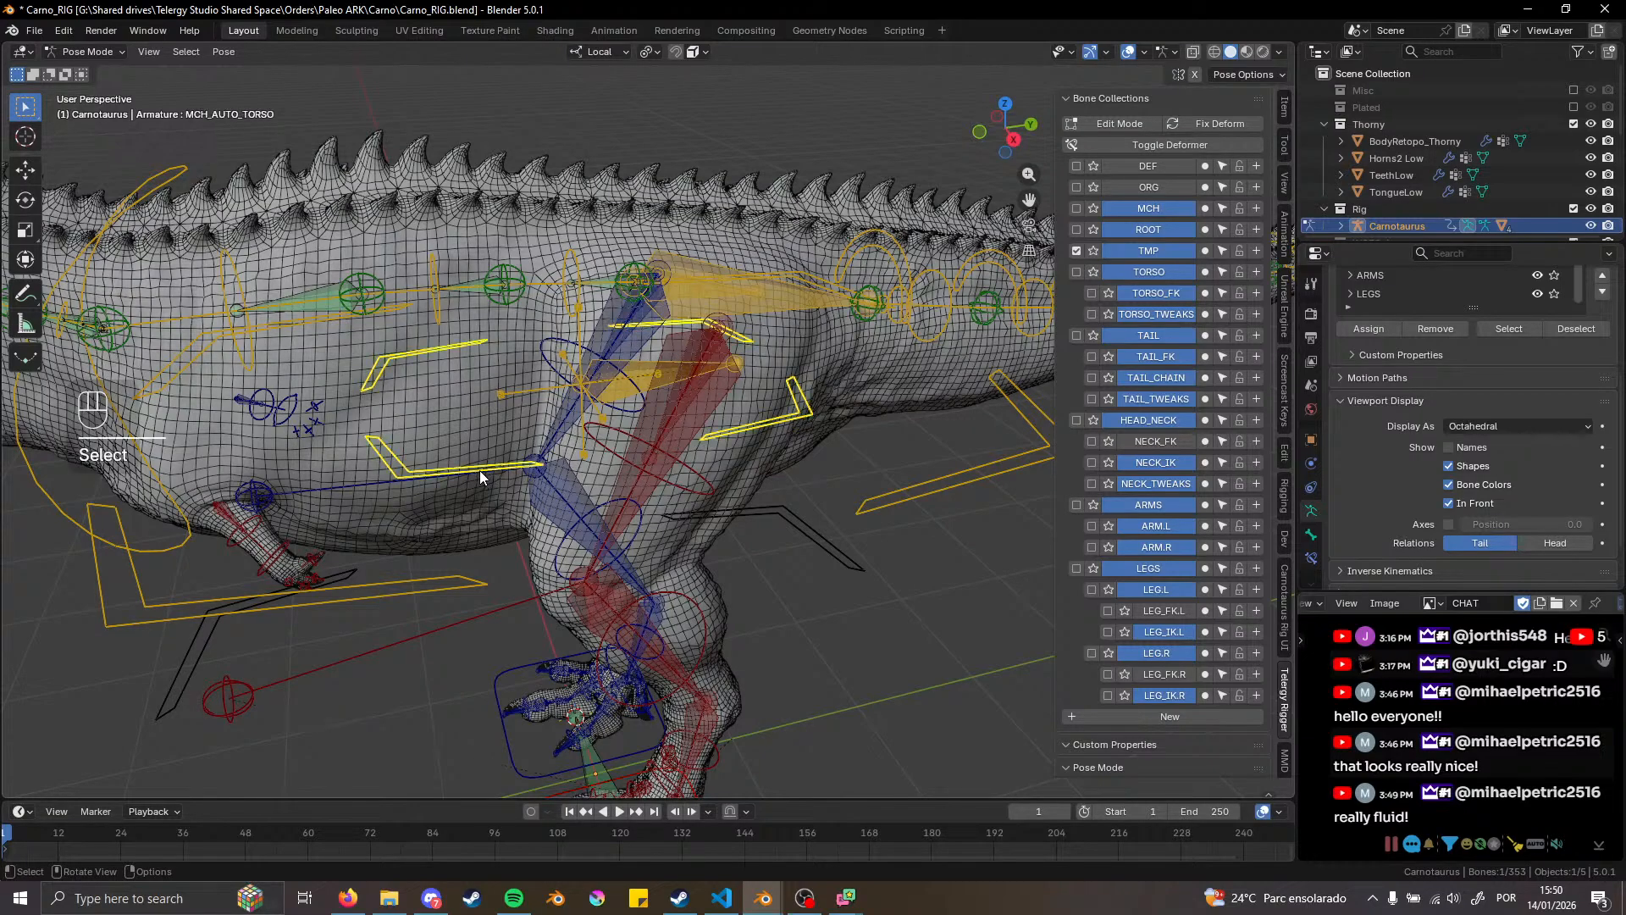
left_click(1311, 535)
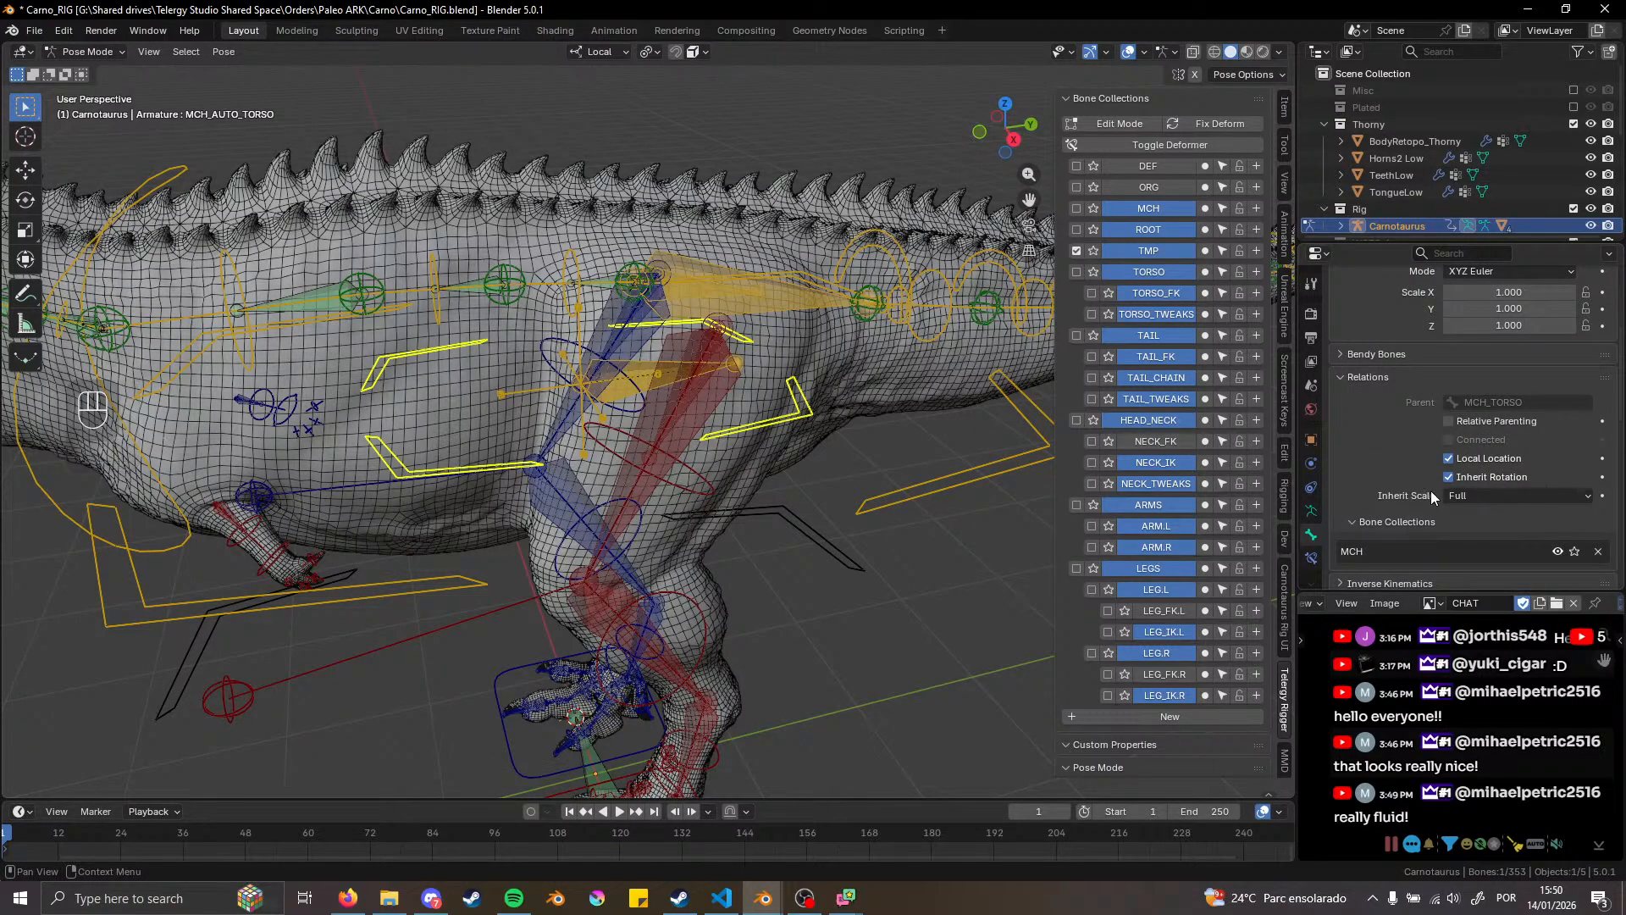
scroll(1428, 492, "up", 6)
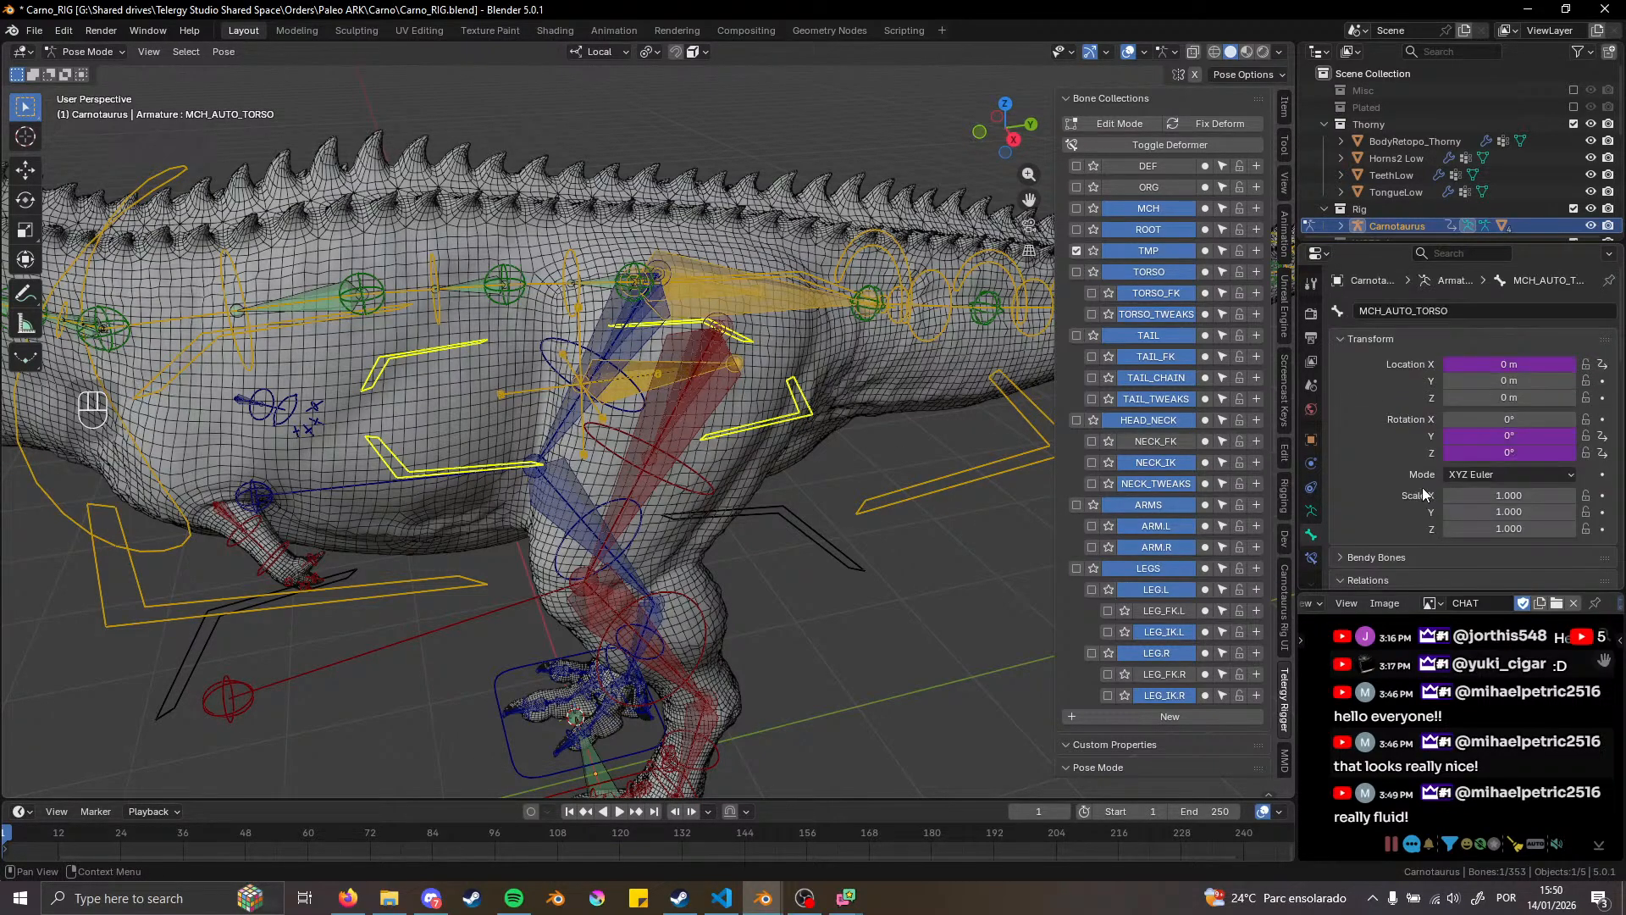
Copy the data path of the Left legs IK/FK switch from the Carnotaurus Rig UI
left_click(1284, 609)
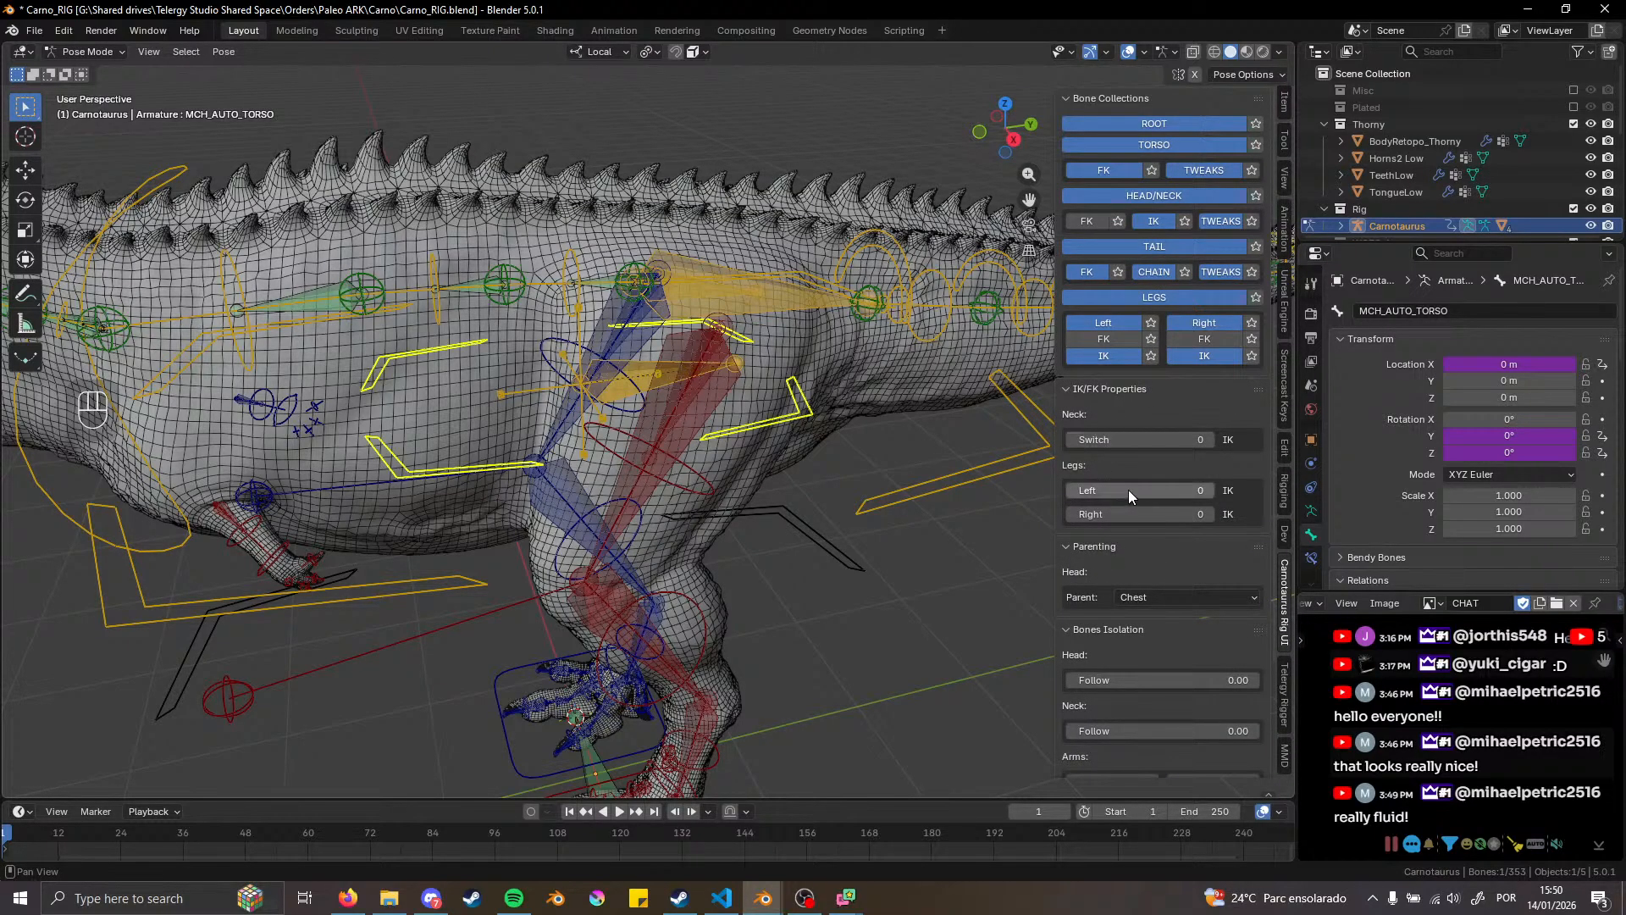
middle_click_drag(721, 439, 725, 429)
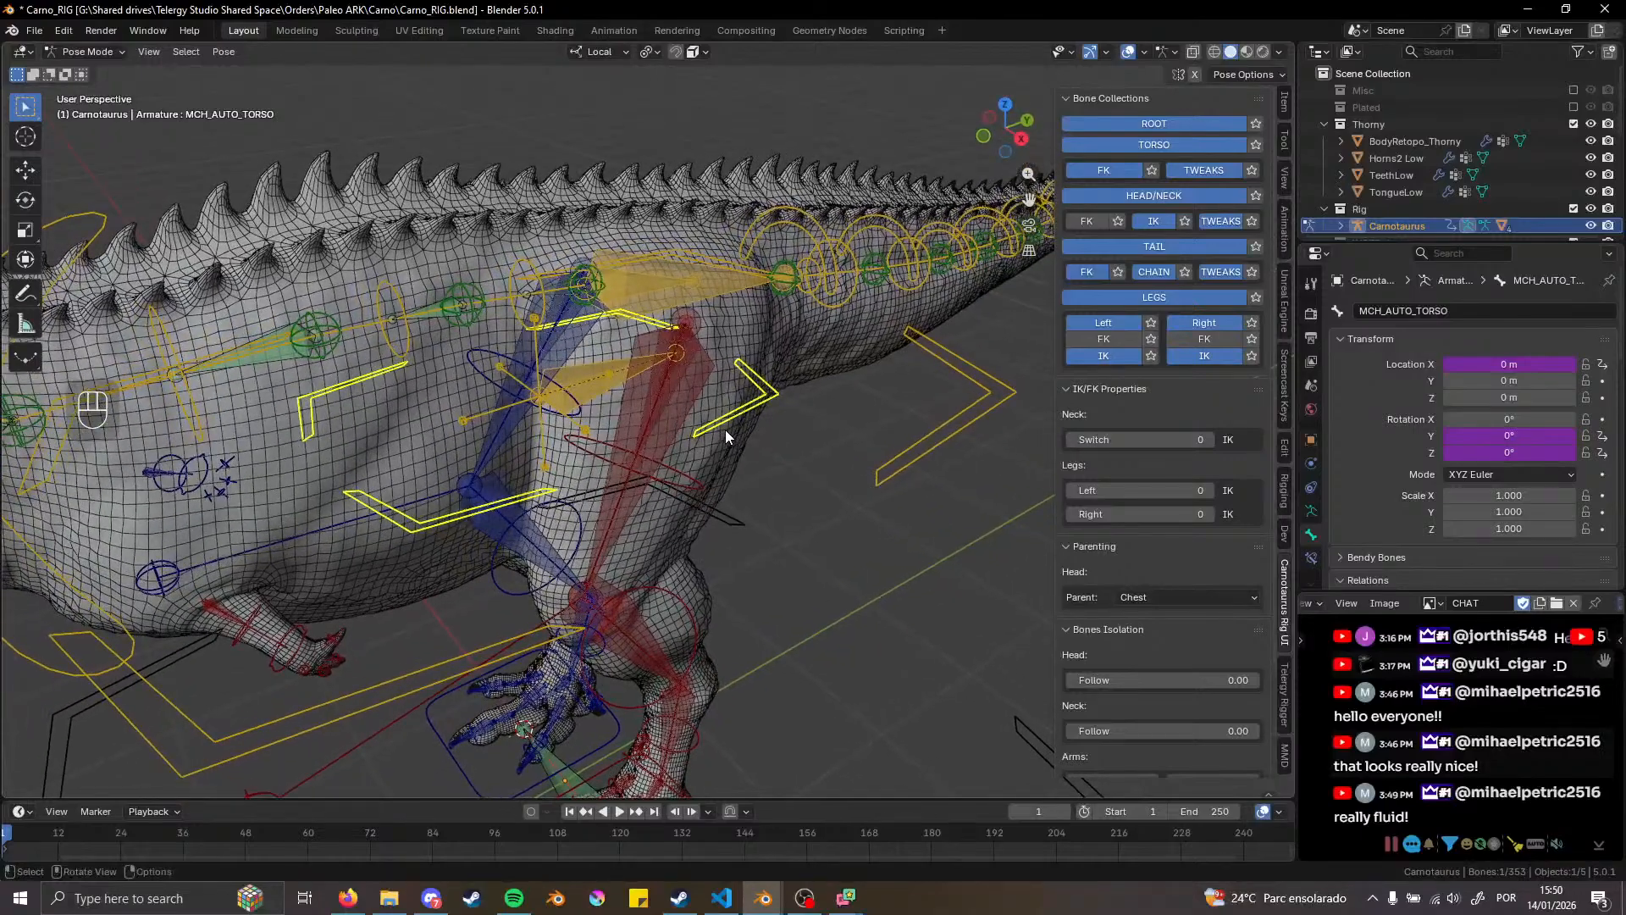
right_click(1145, 490)
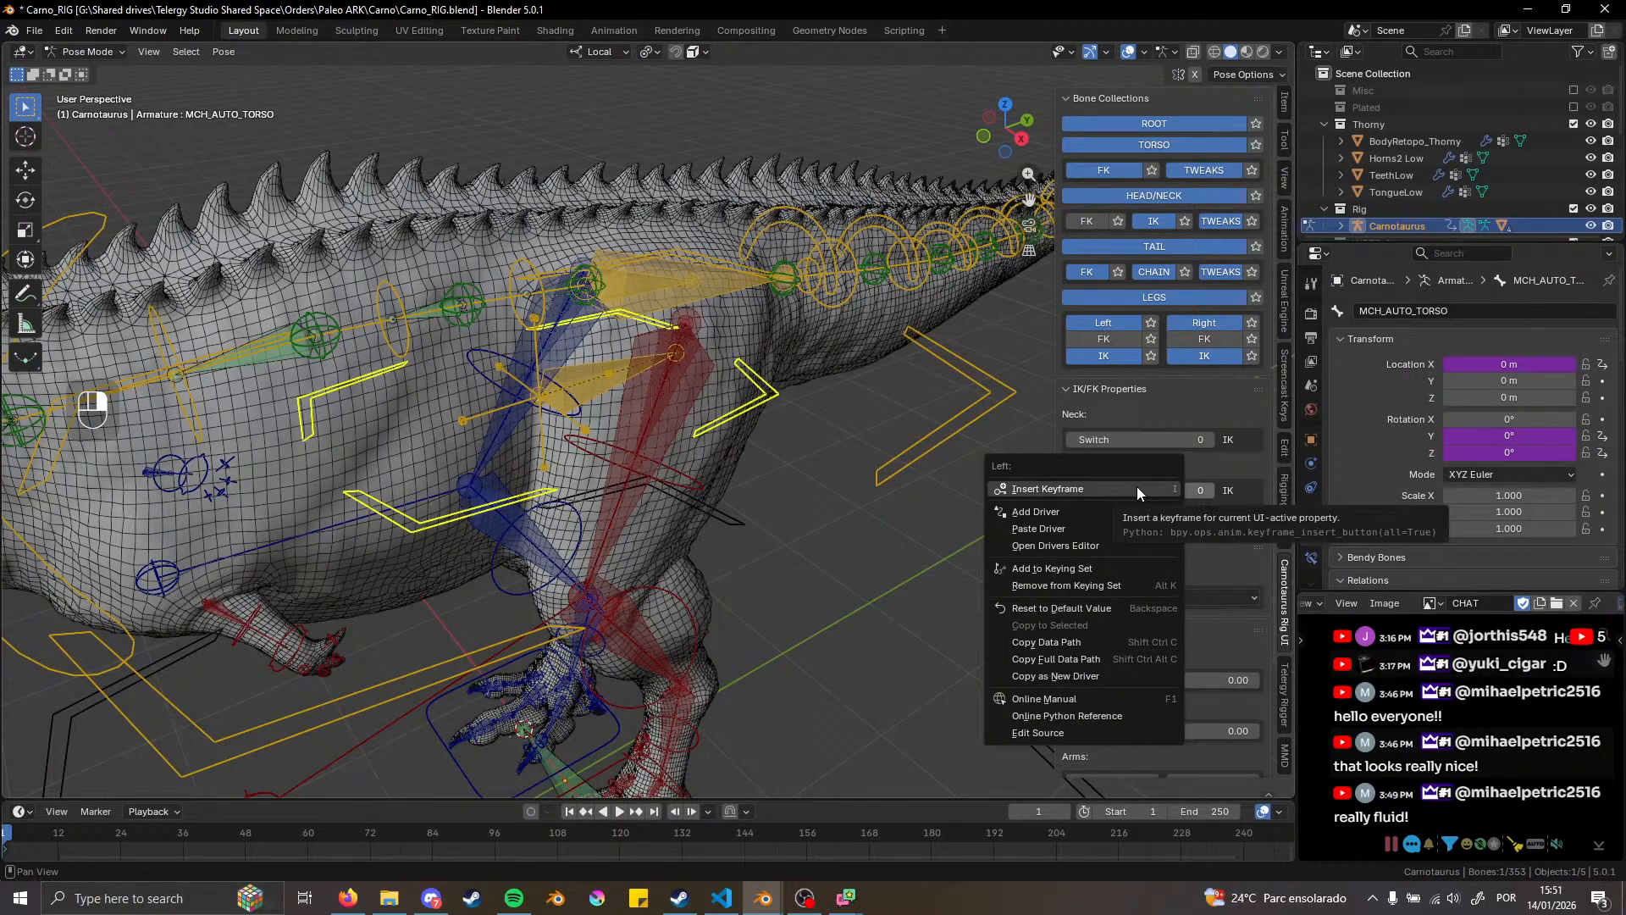
left_click(1045, 644)
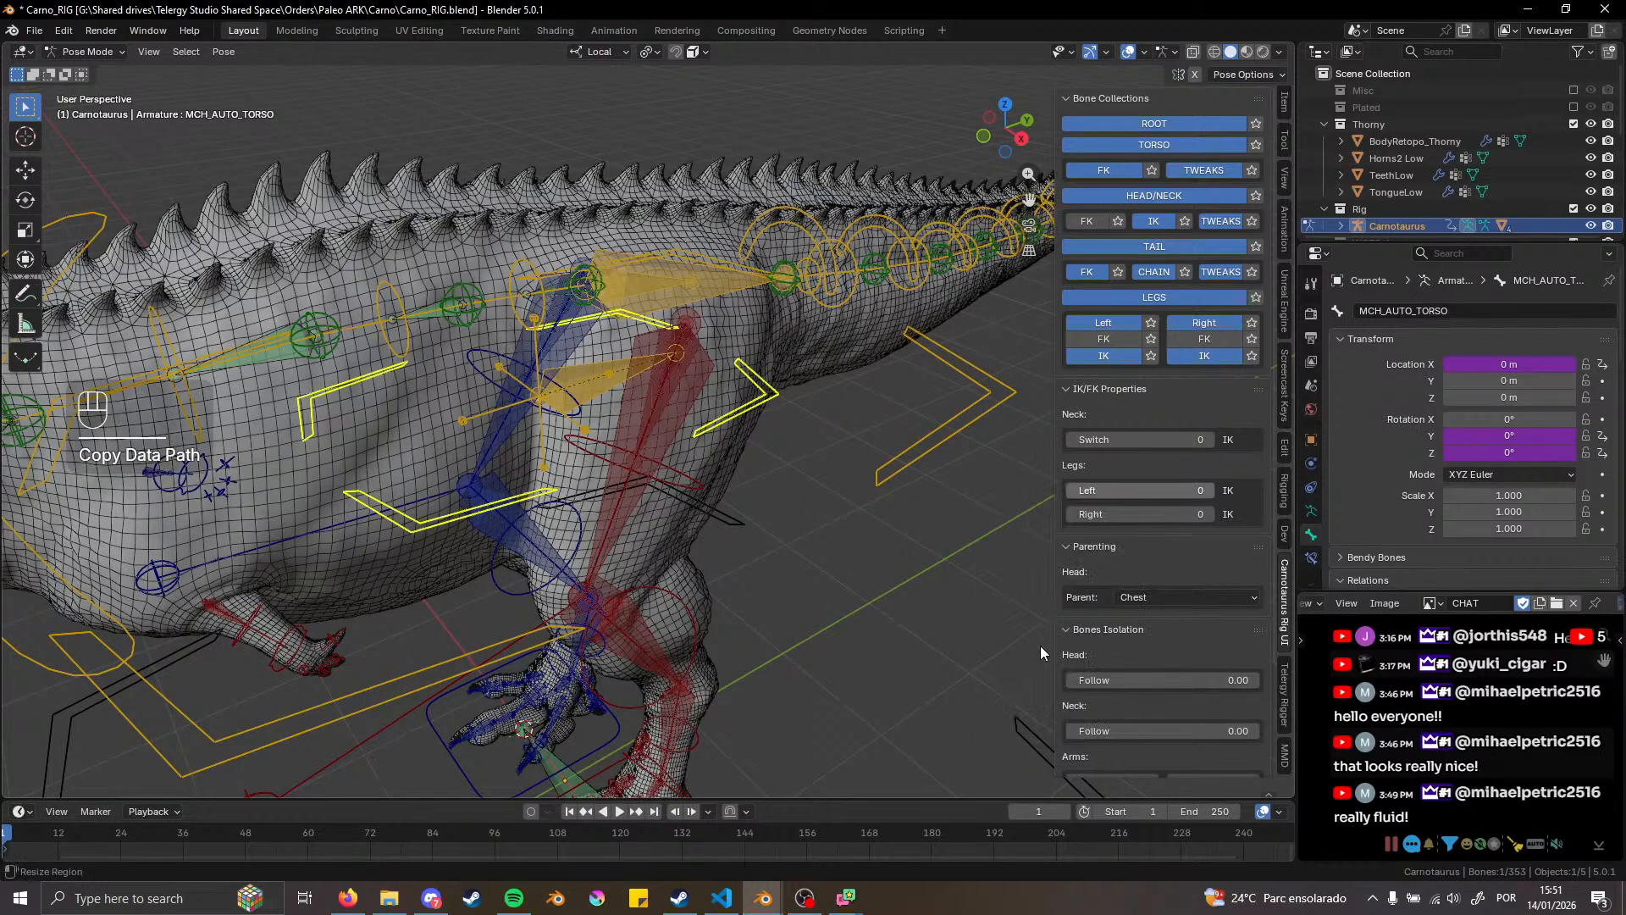
Add a Single Property variable targeting the Carnotaurus object to the X Location driver of MCH_AUTO_TORSO
right_click(1511, 365)
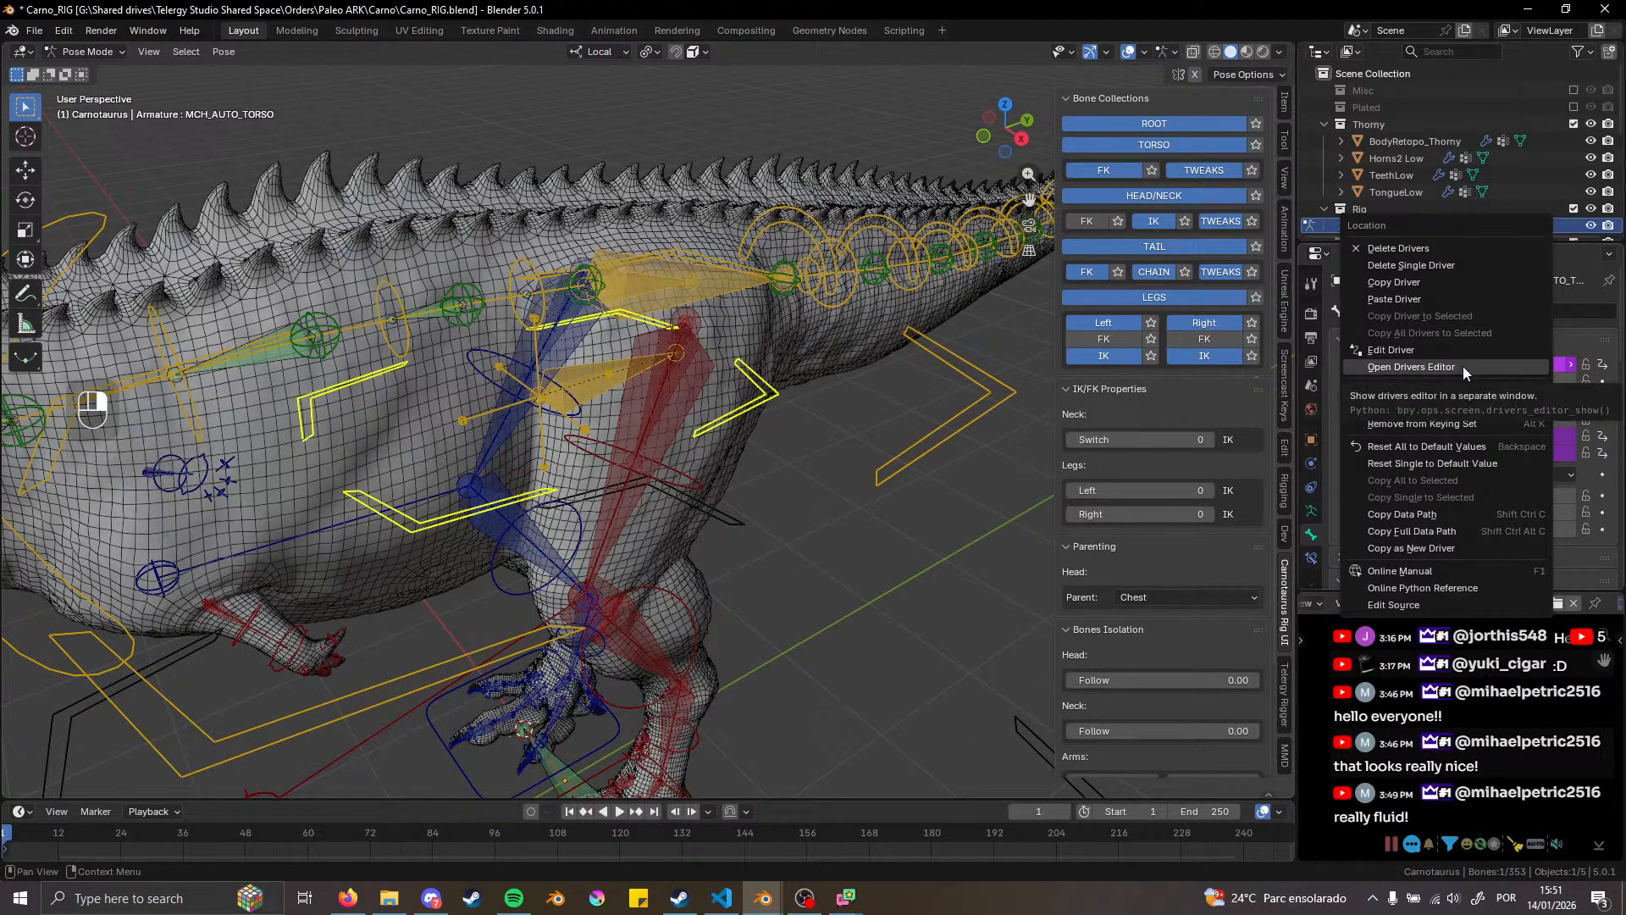
left_click(1415, 349)
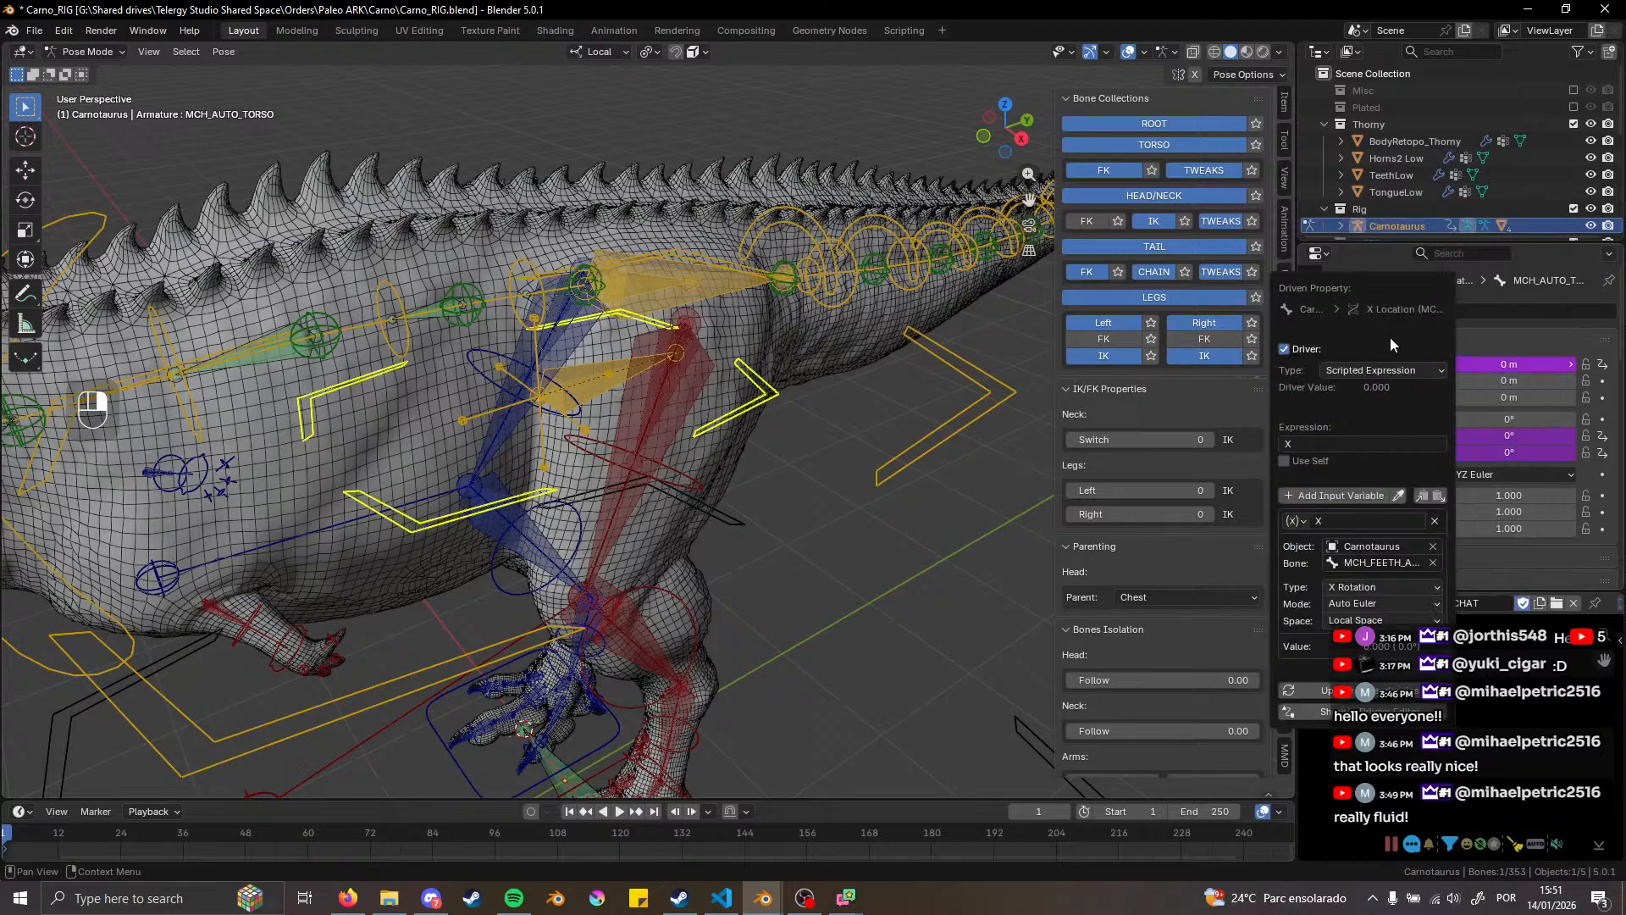
left_click_drag(1360, 289, 706, 145)
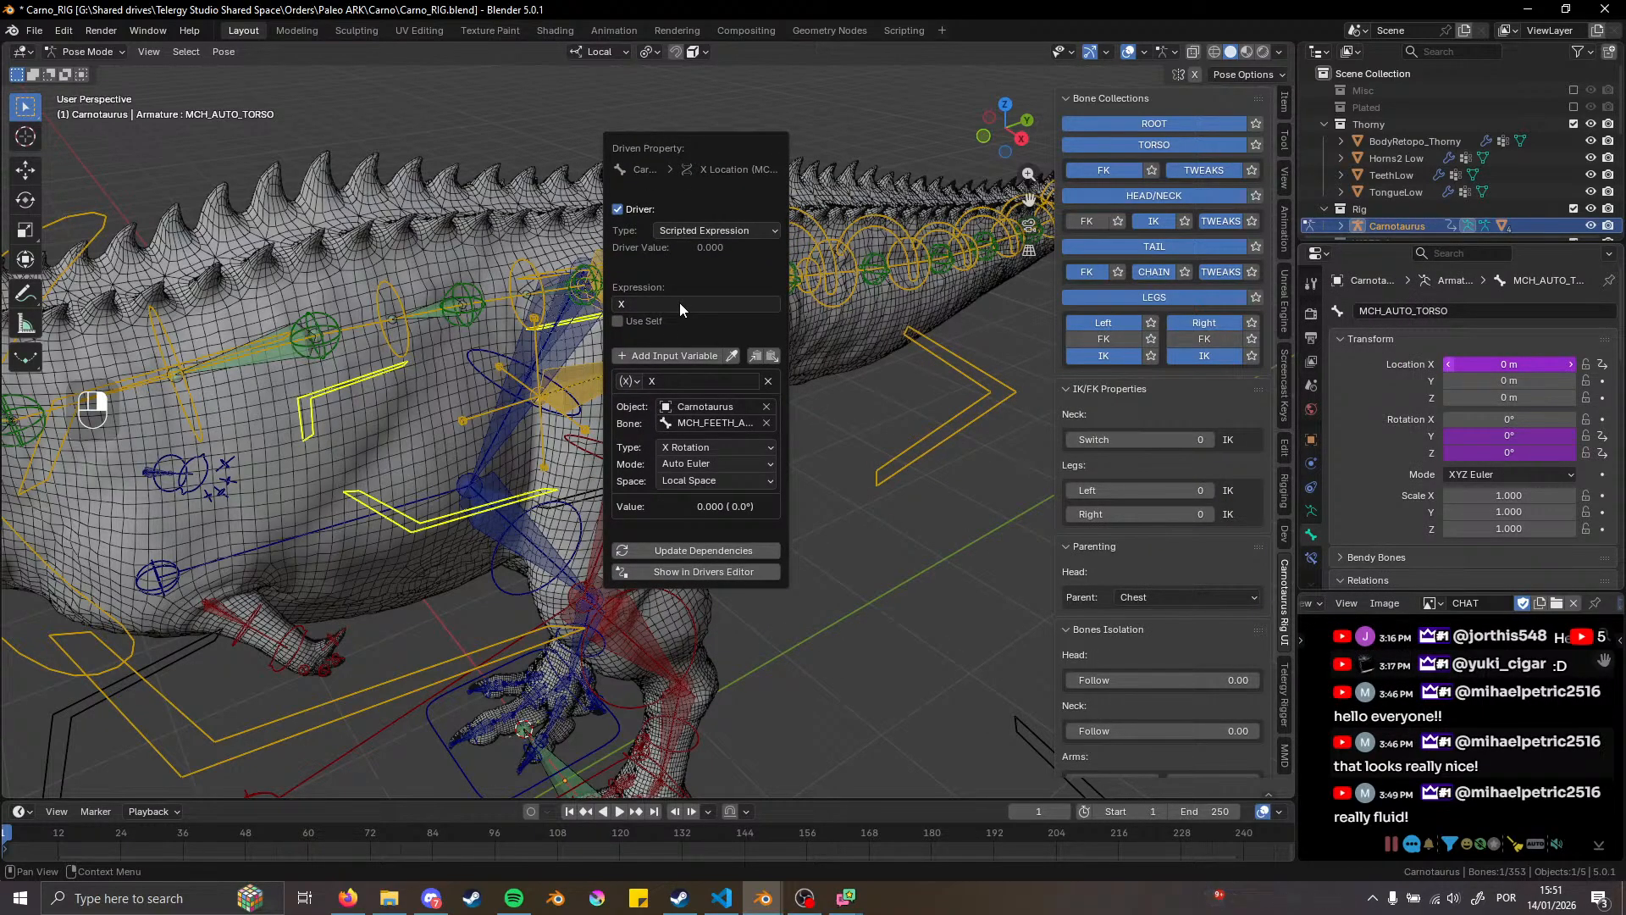
left_click(678, 356)
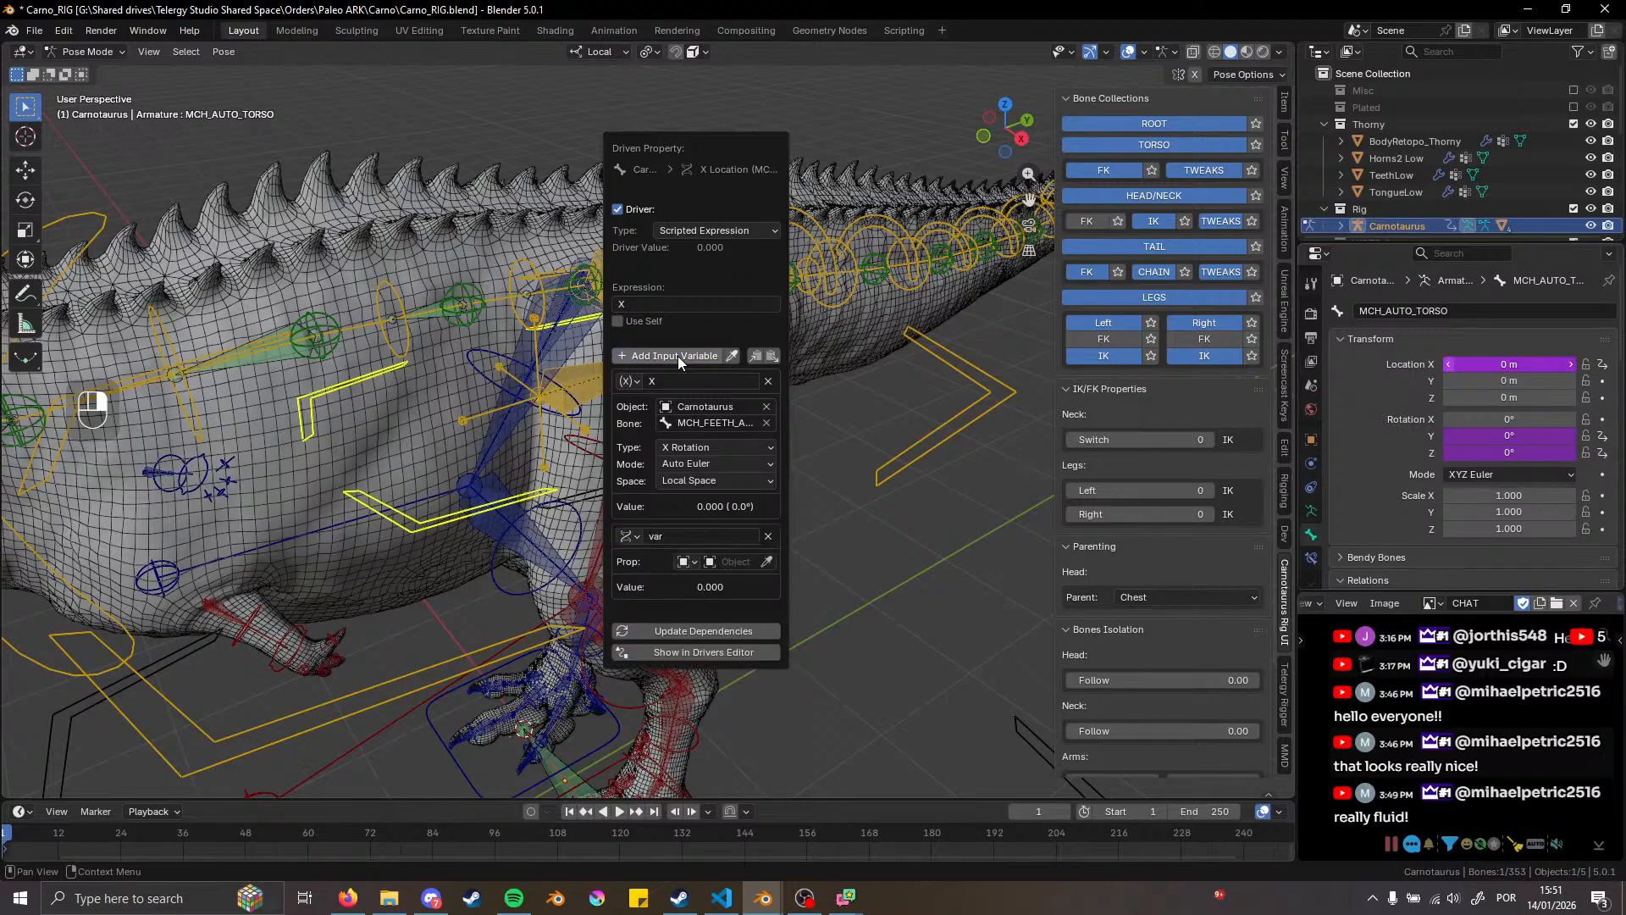
left_click(631, 537)
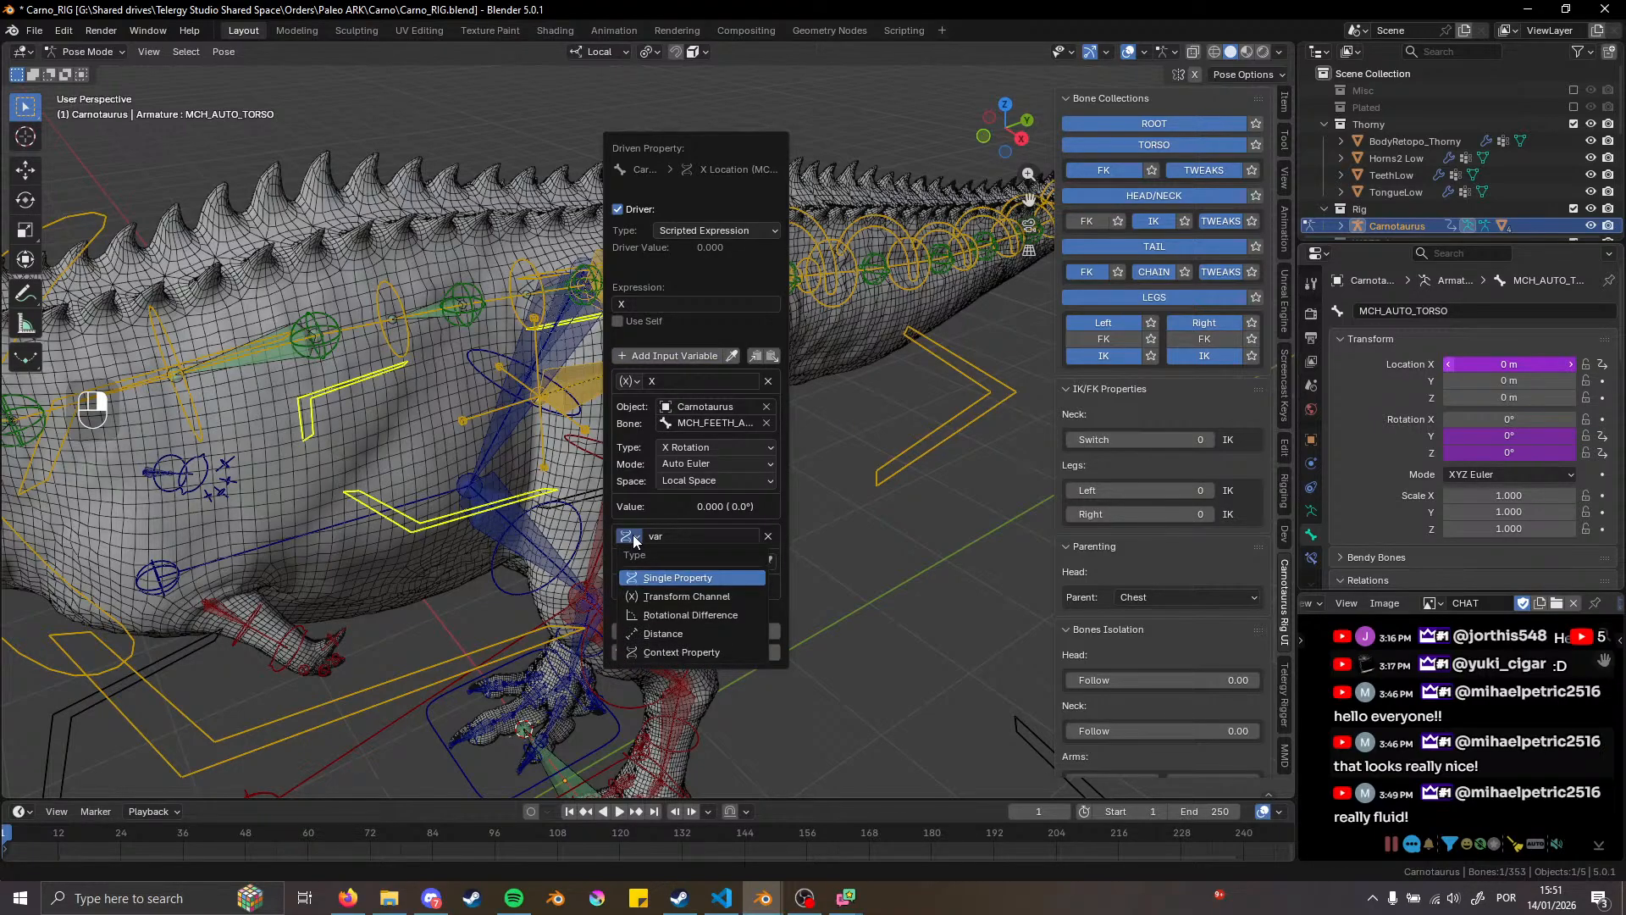
left_click(637, 534)
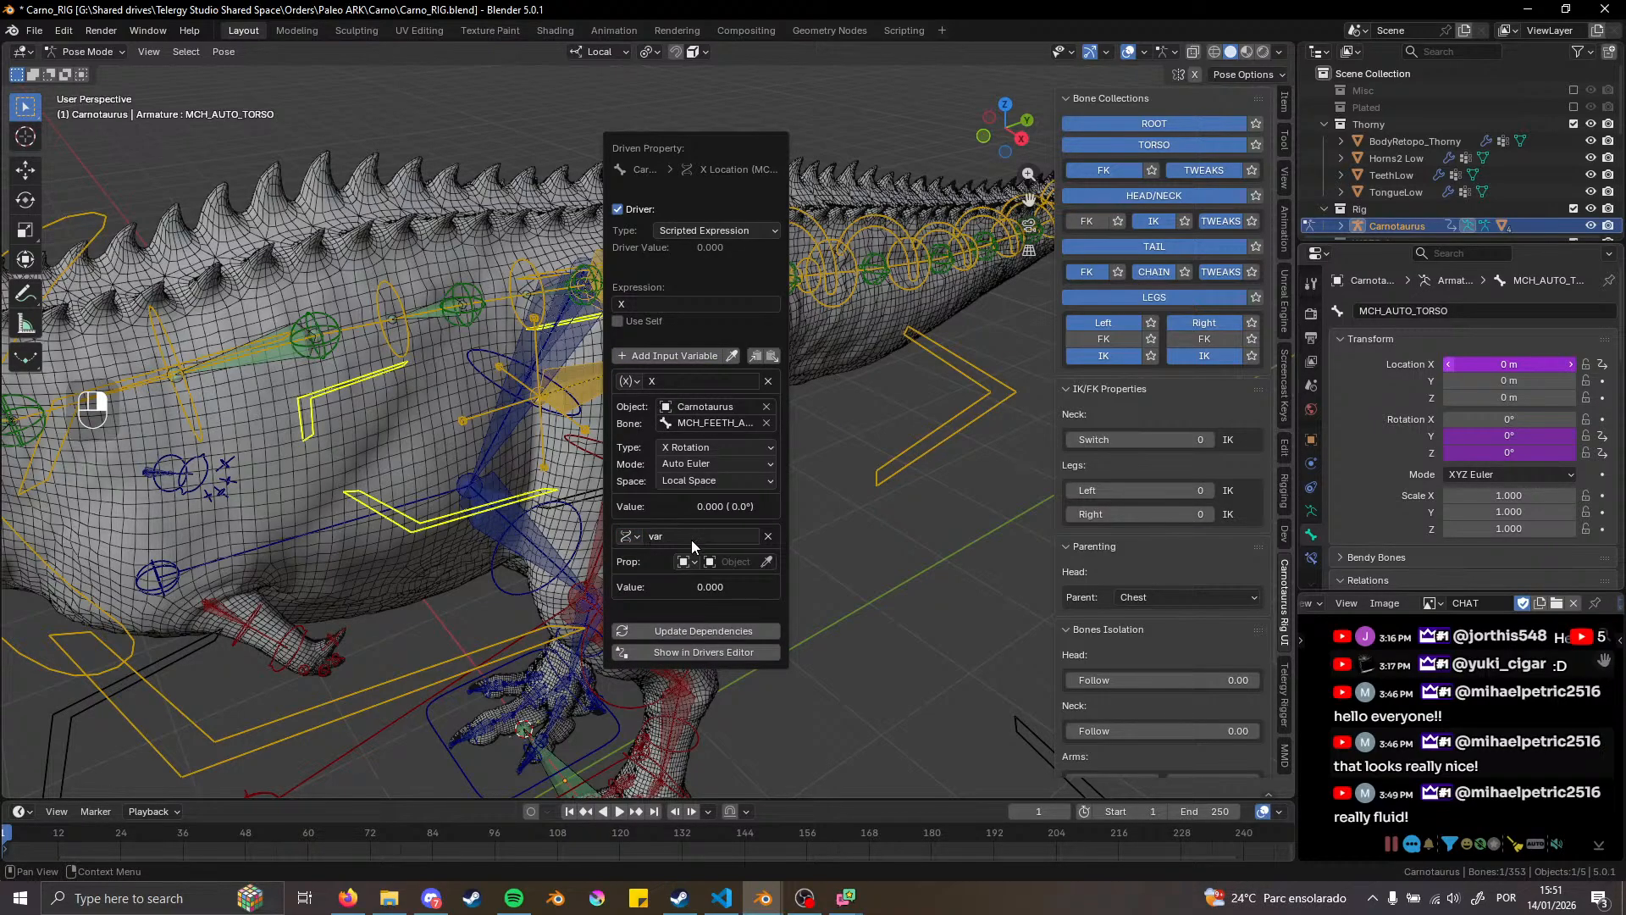
left_click(730, 561)
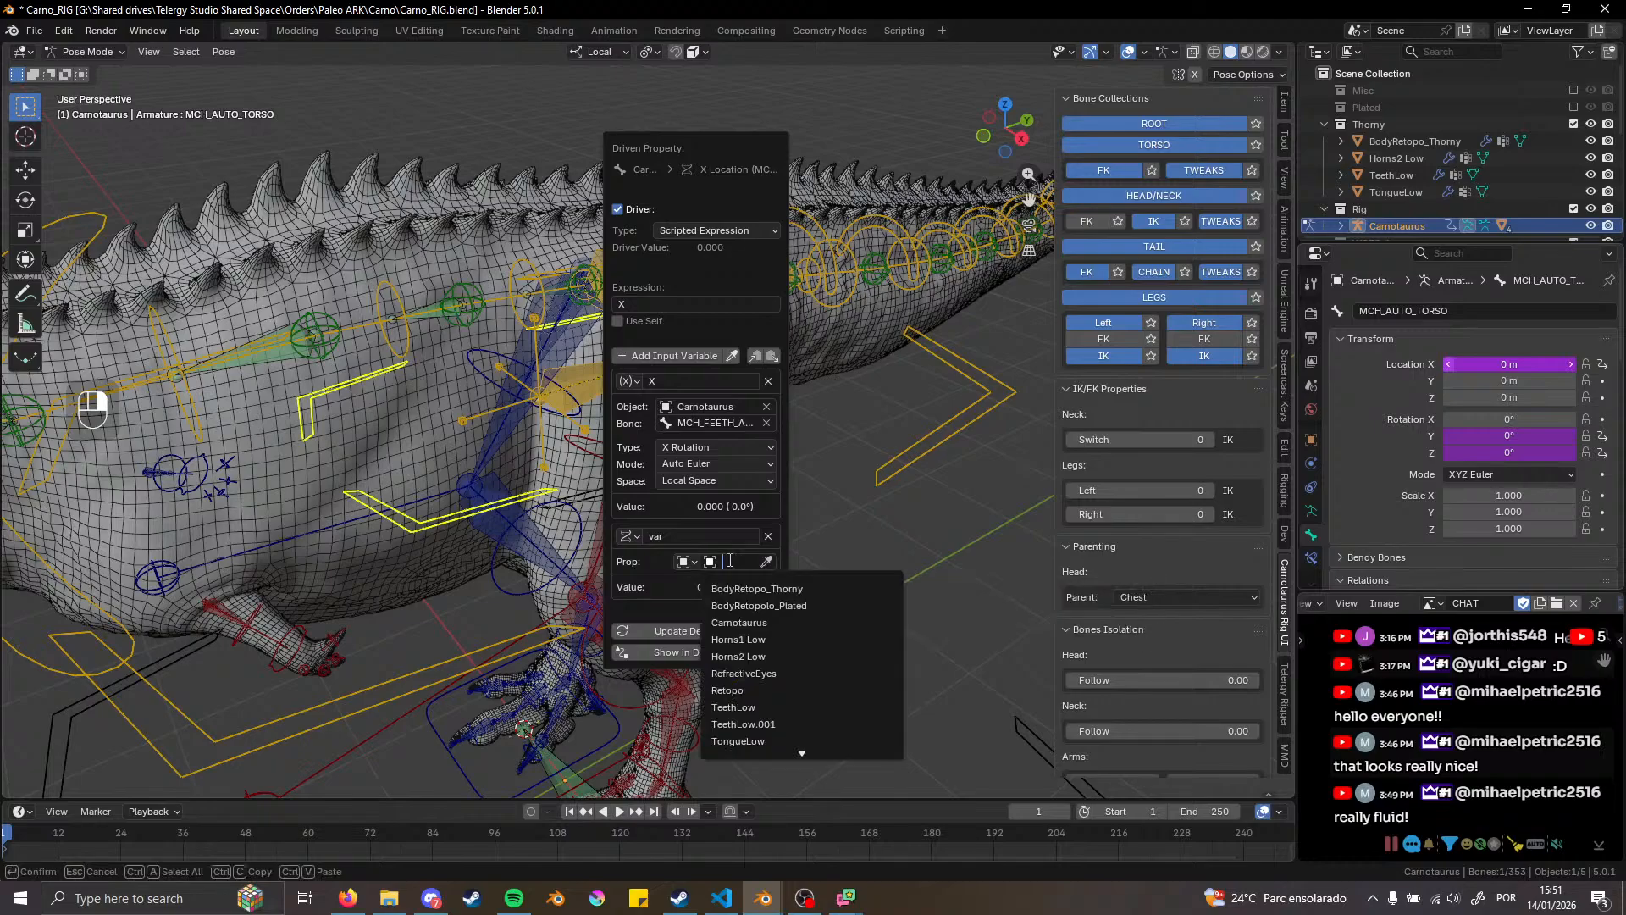
left_click(735, 622)
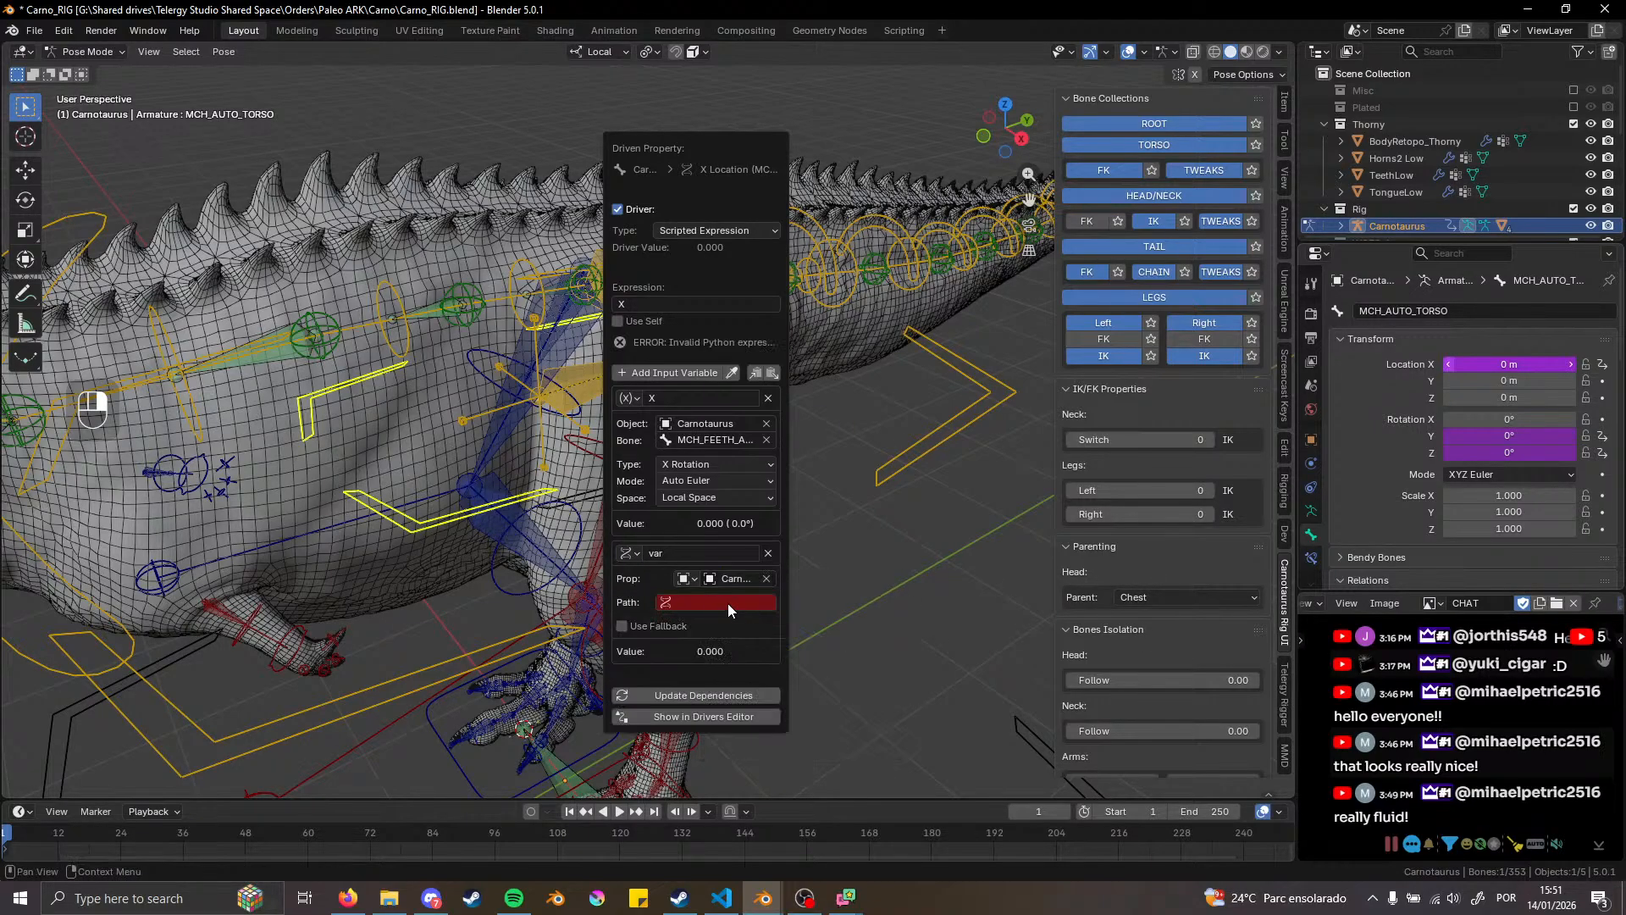
Set the new driver variable's path to the copied rig_props.leg_ikfk_switch_l data path
left_click(716, 602)
key("ctrl+v")
key("ctrl+a")
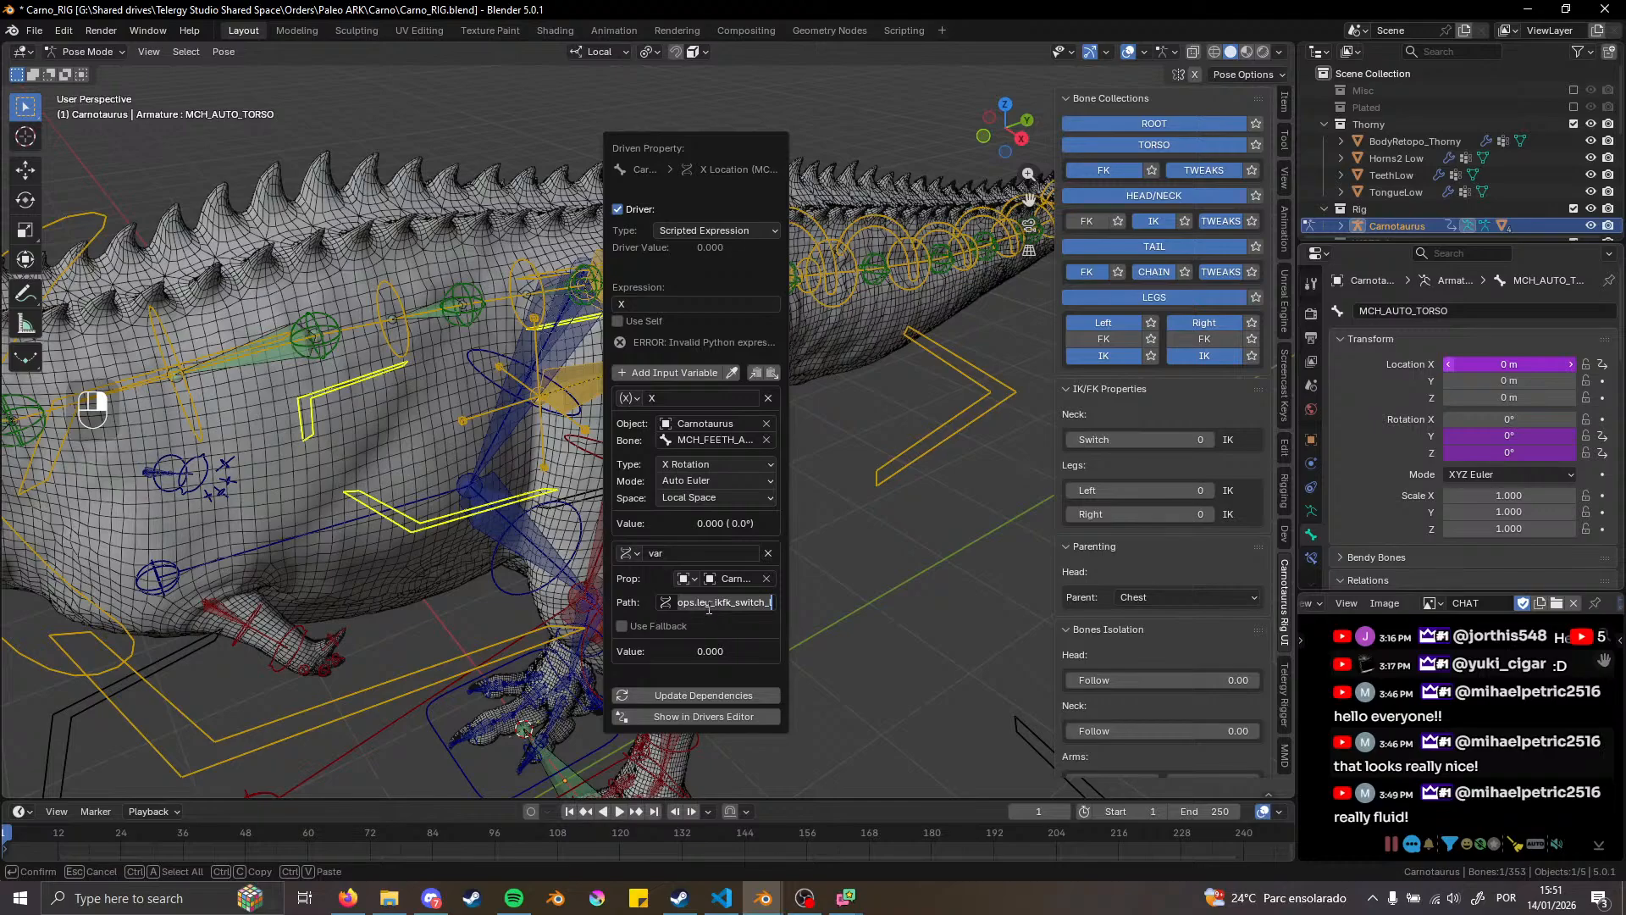
key("Return")
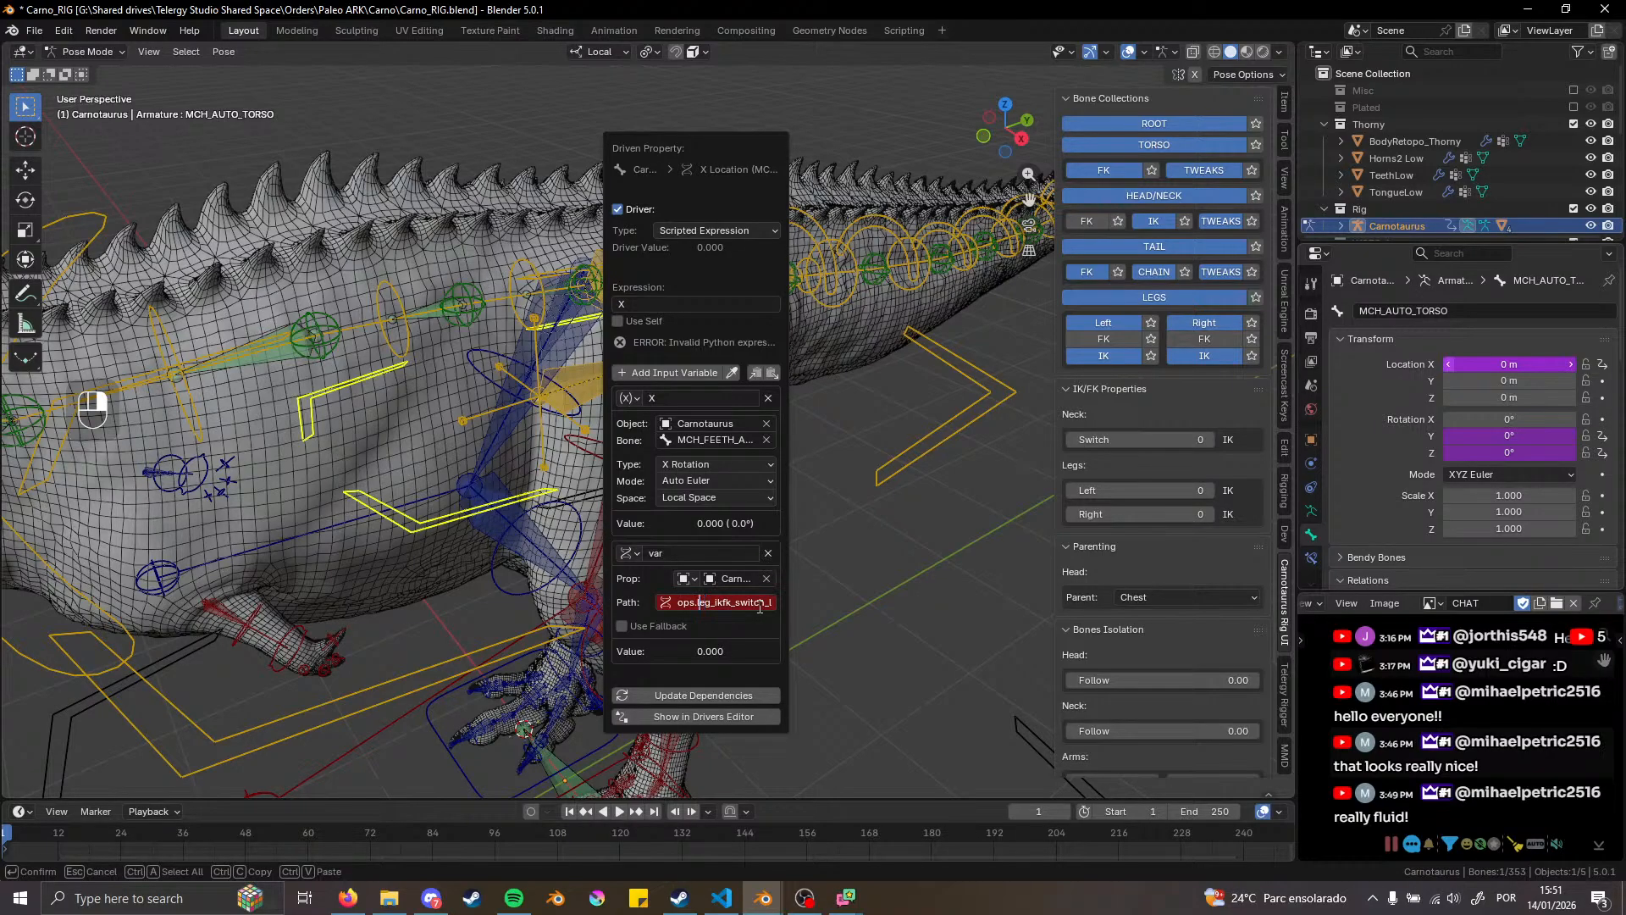
key("Home")
key("End")
key("Return")
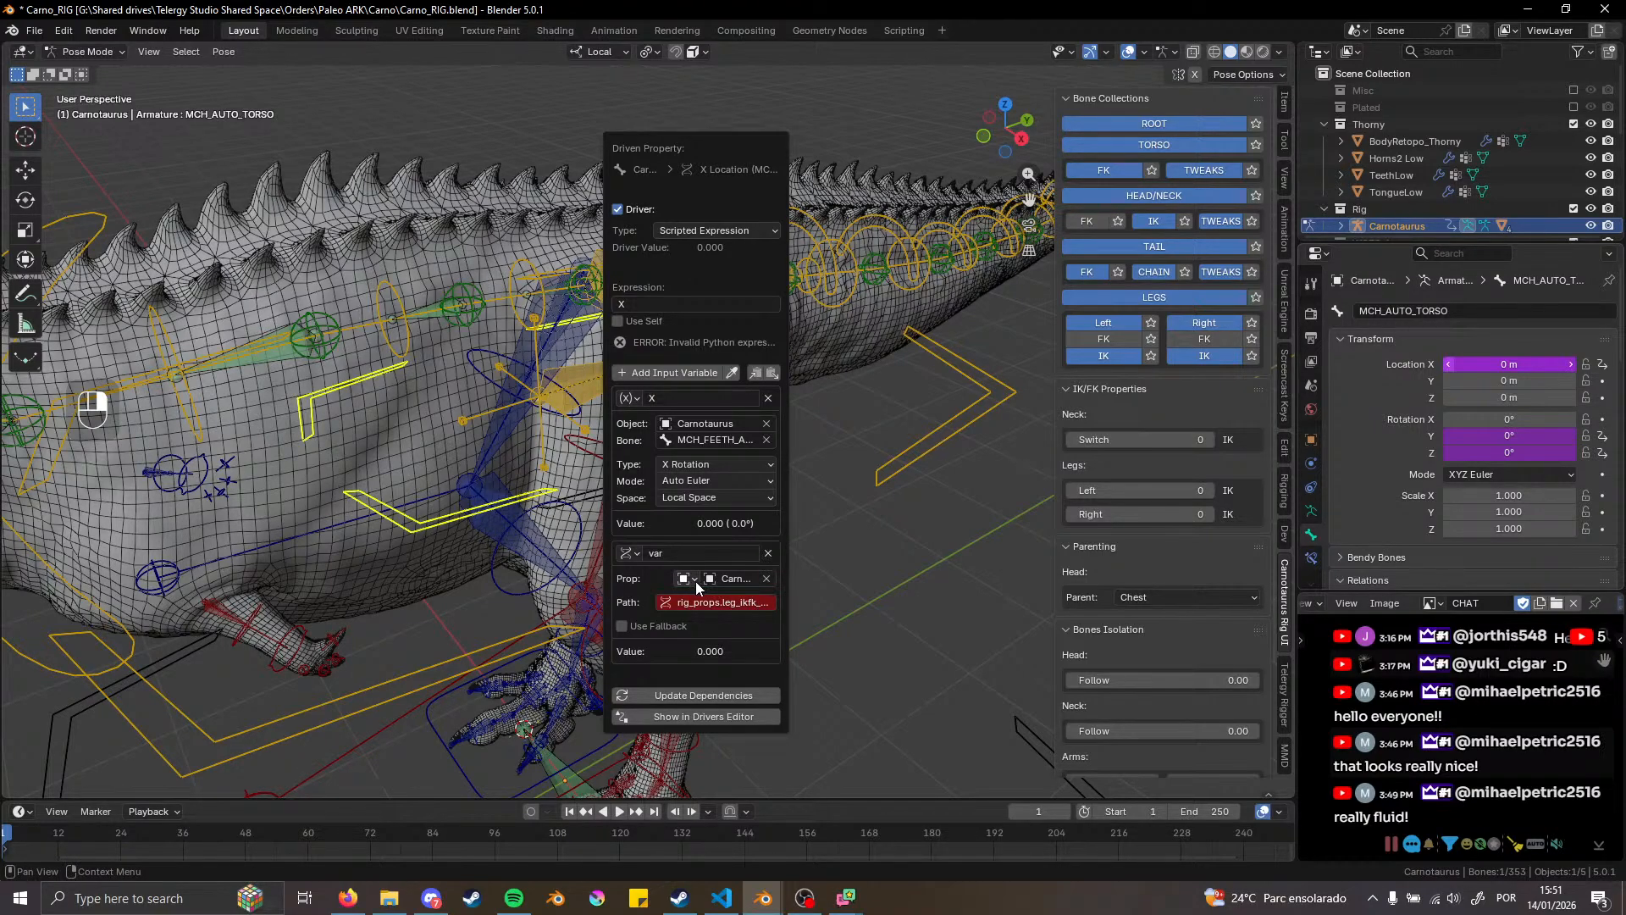
Retarget the new variable of the X Location driver from the Carnotaurus object to the Armature data-block, using the Armature ID type
left_click(766, 580)
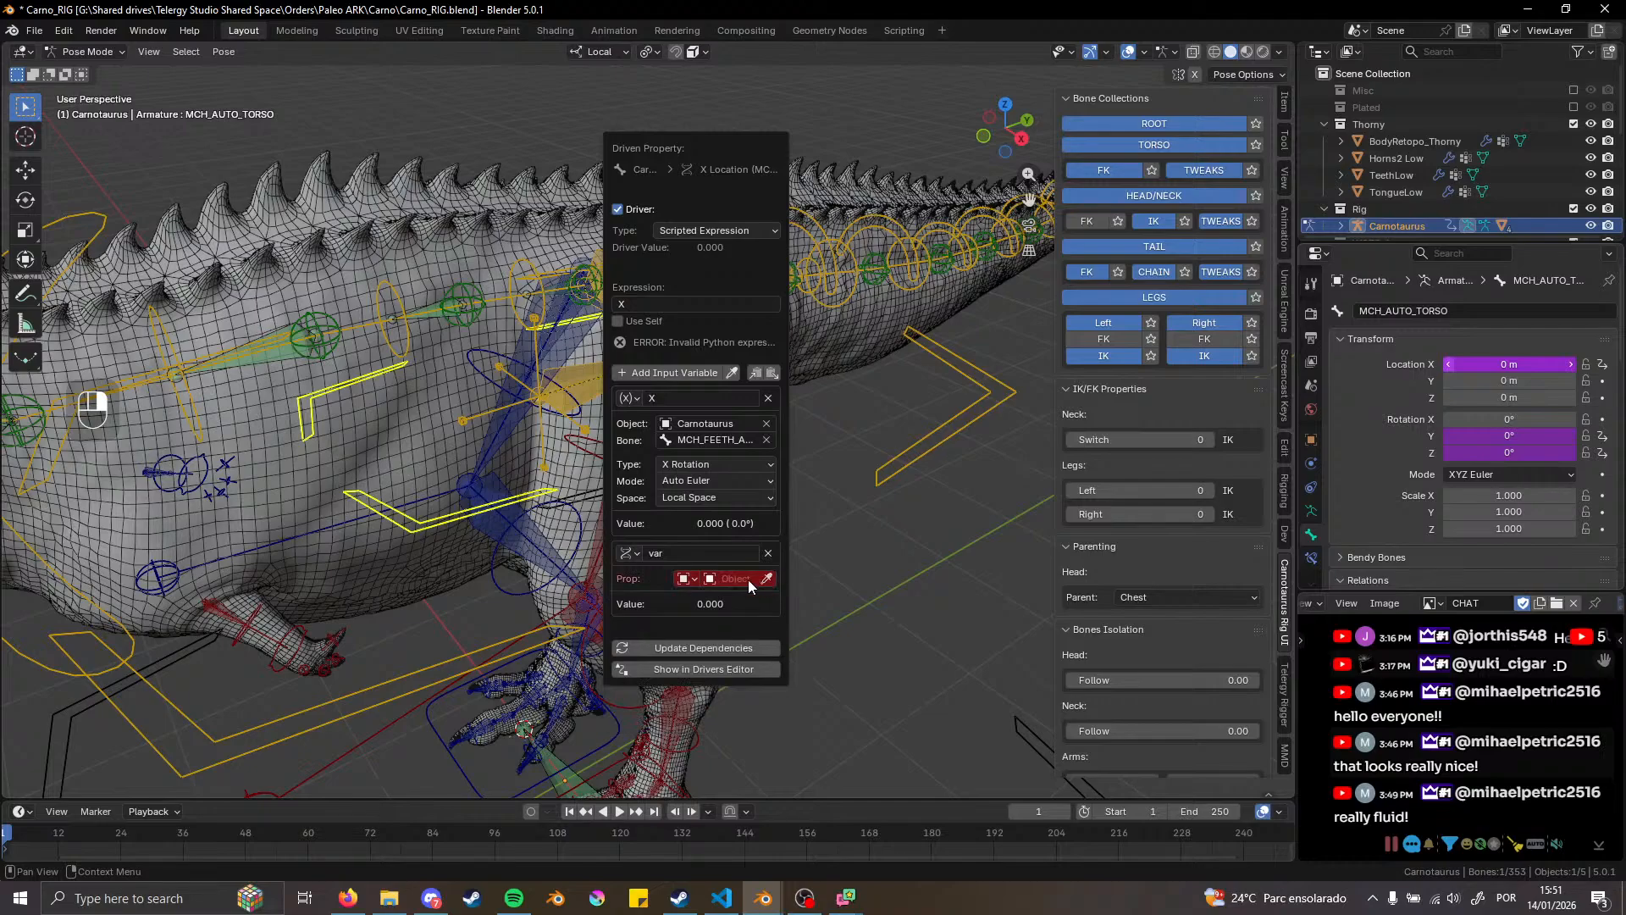
left_click(687, 580)
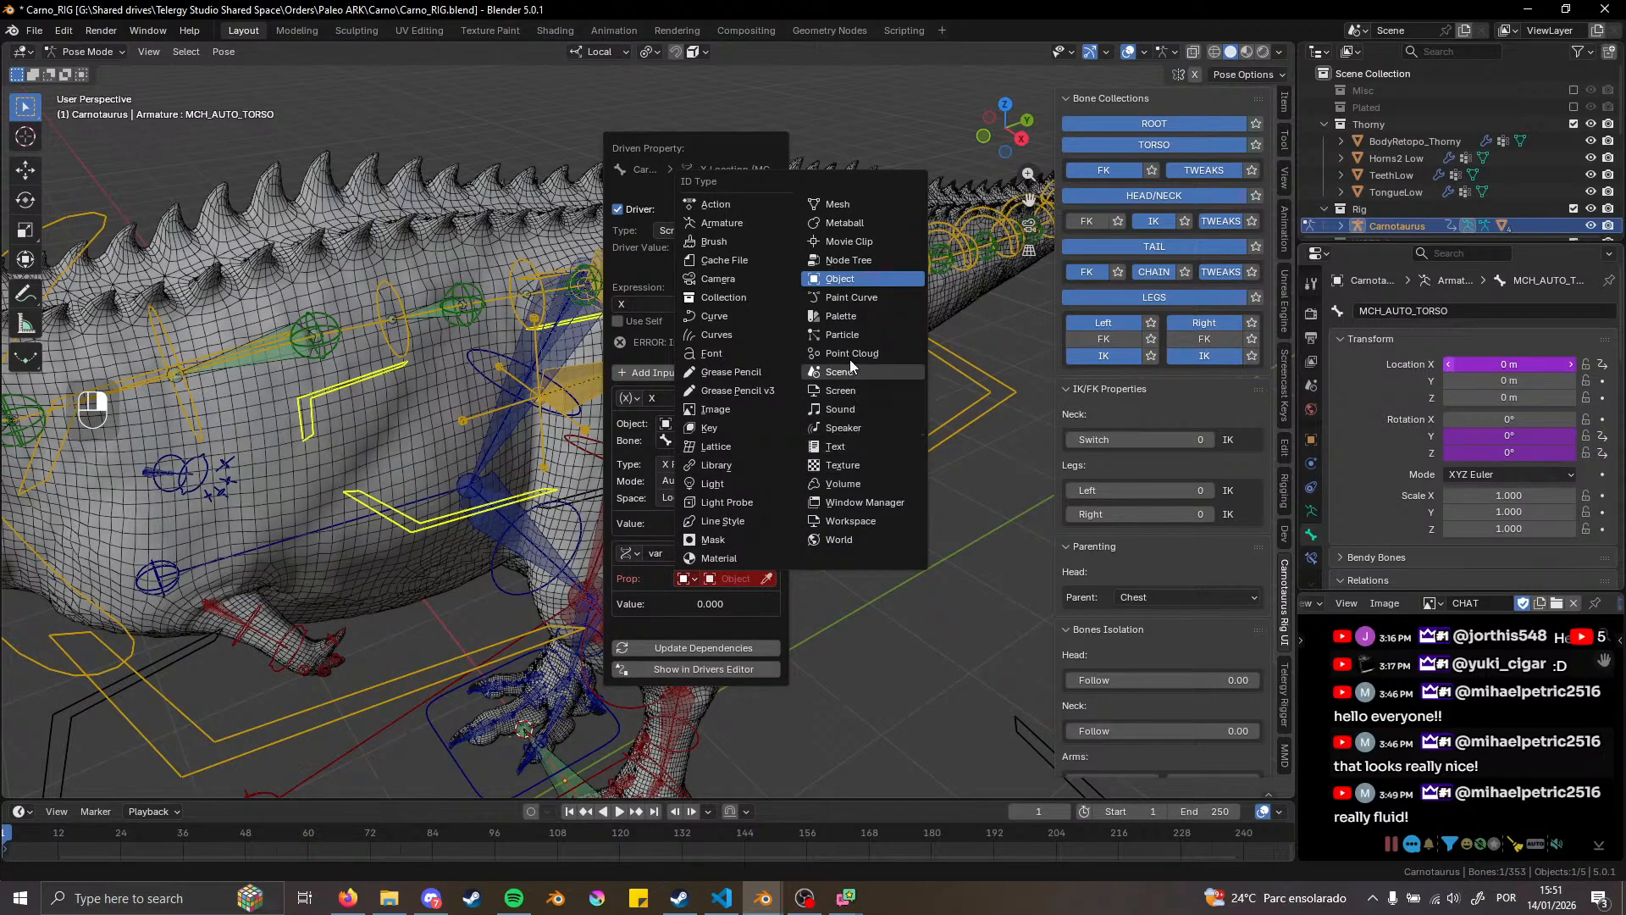
left_click(717, 222)
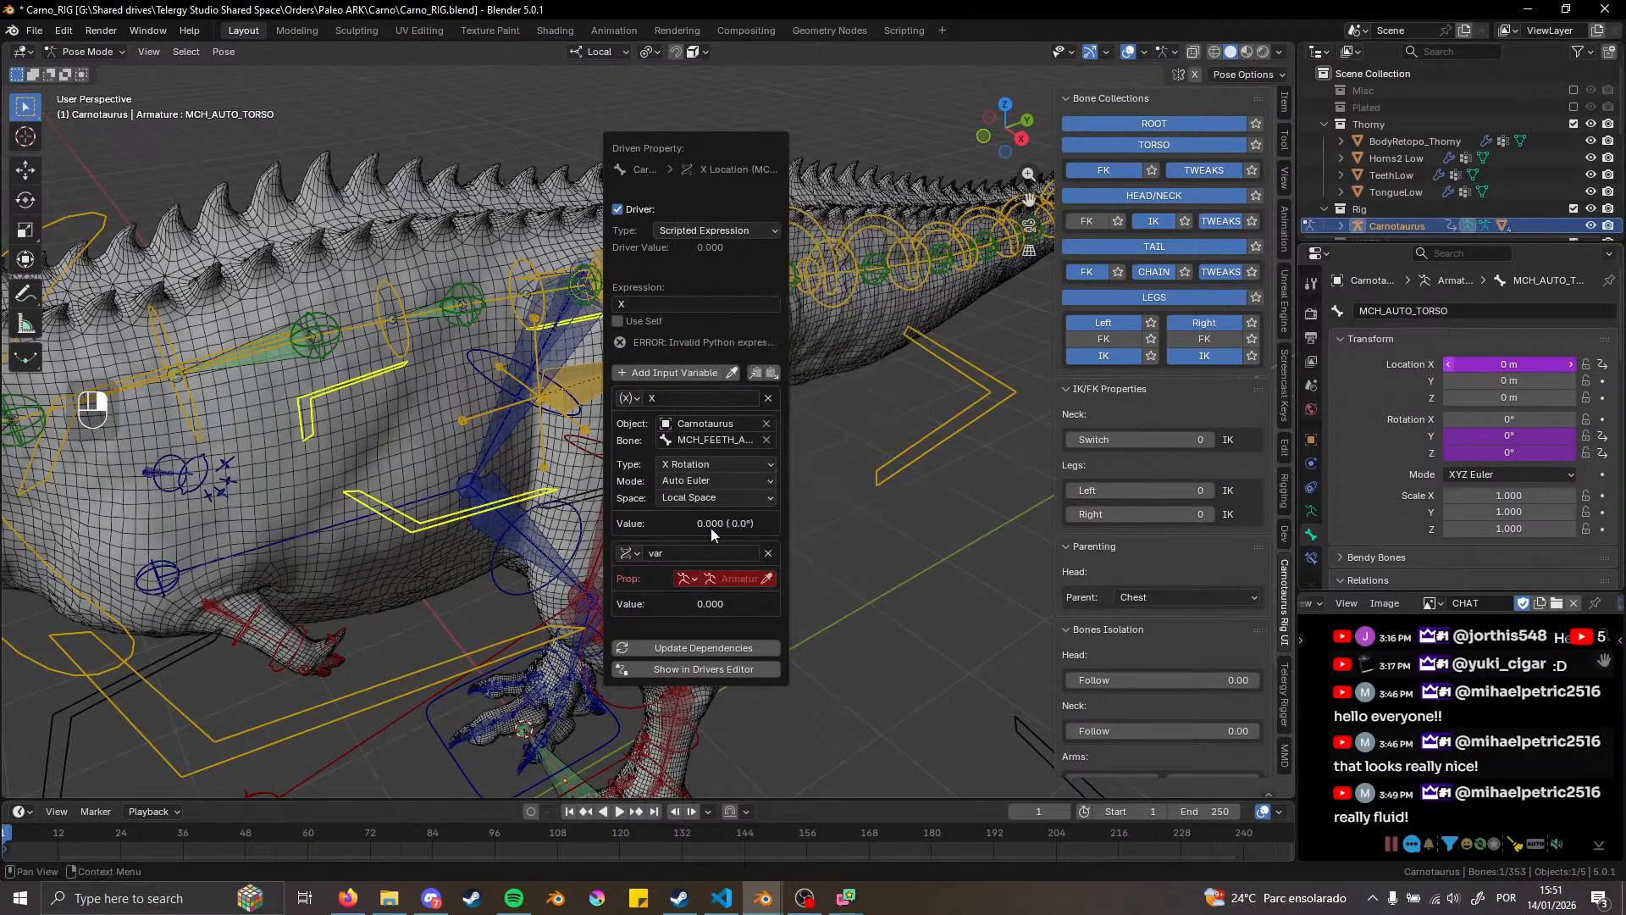
left_click(734, 579)
left_click(737, 608)
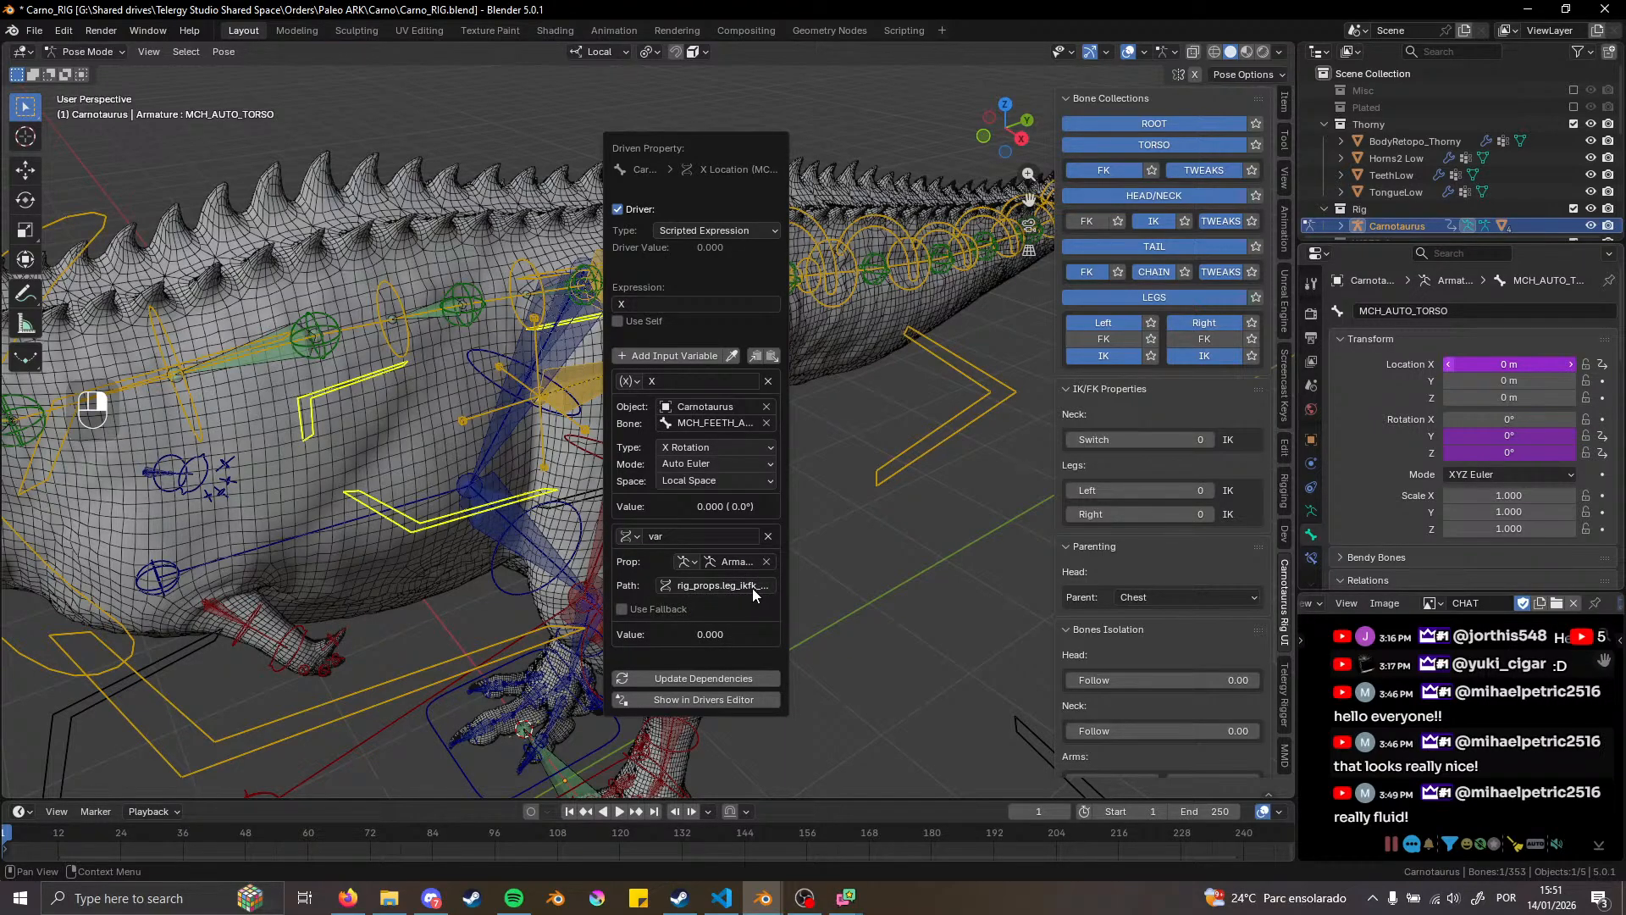
Rename the left leg switch variable of the X Location driver to IK_L
left_click(673, 534)
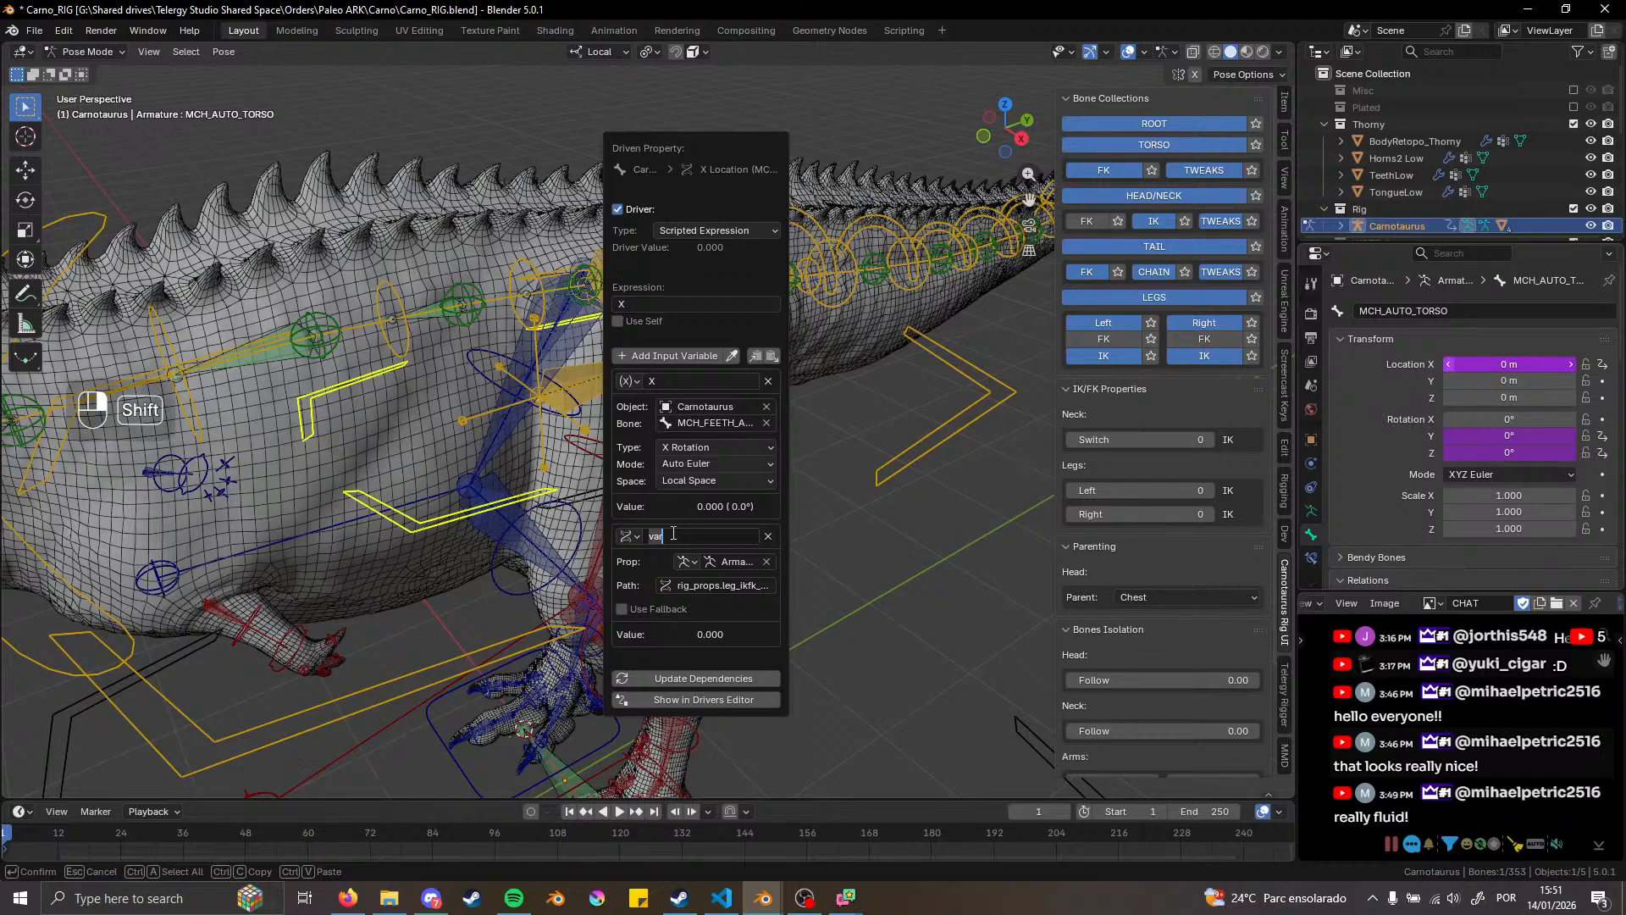
type("IK")
key("BackSpace")
key("BackSpace")
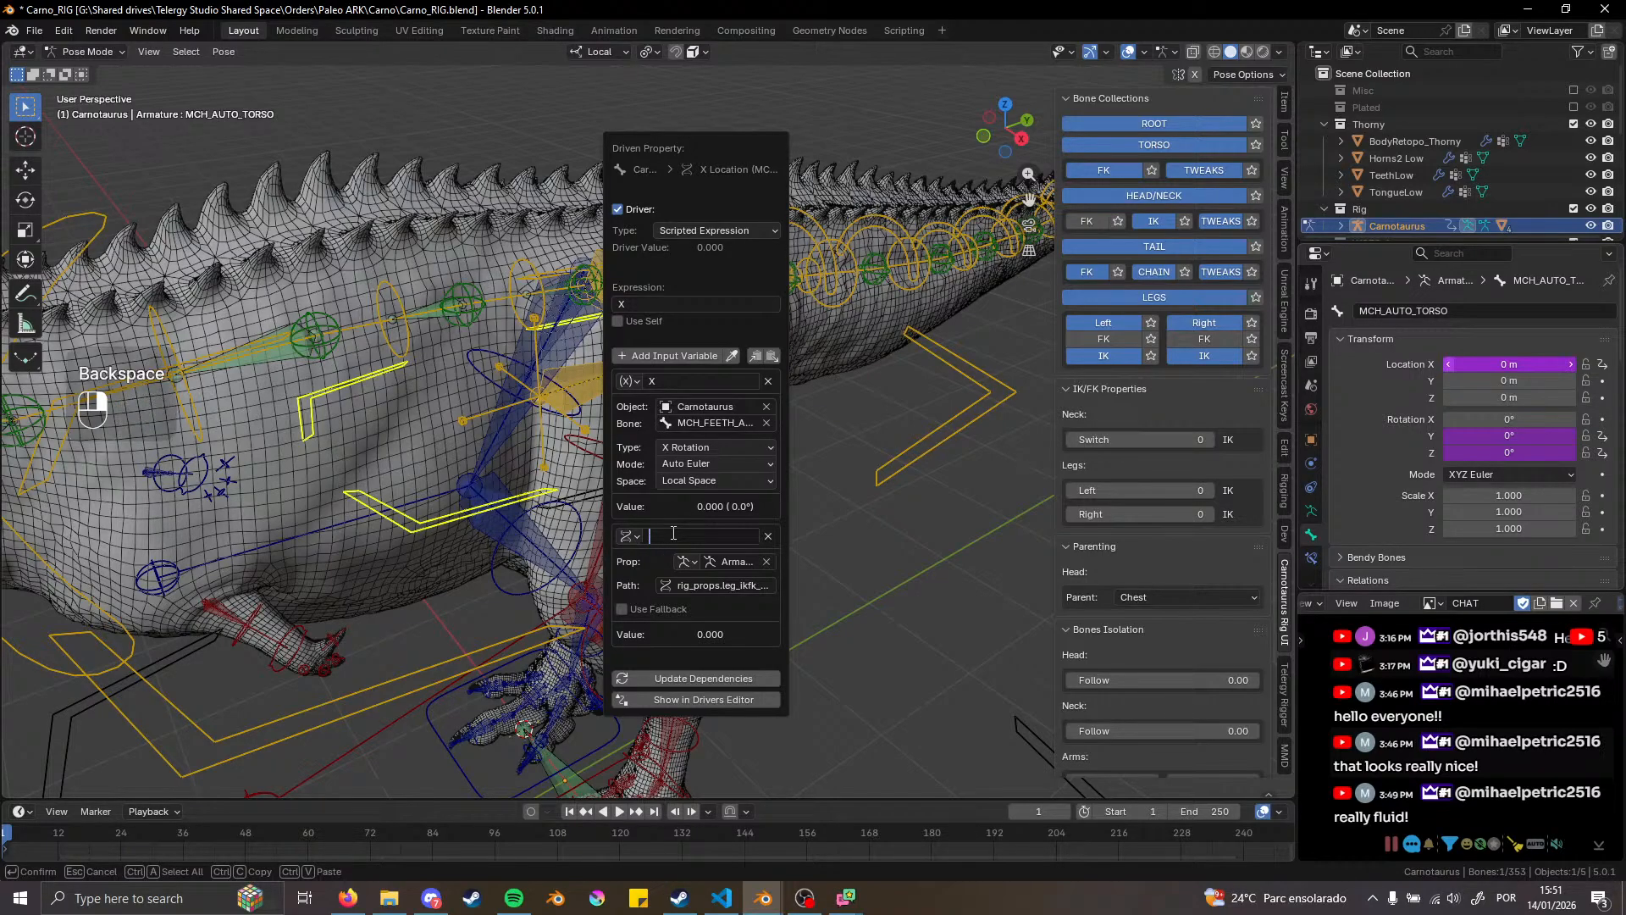
type("IK")
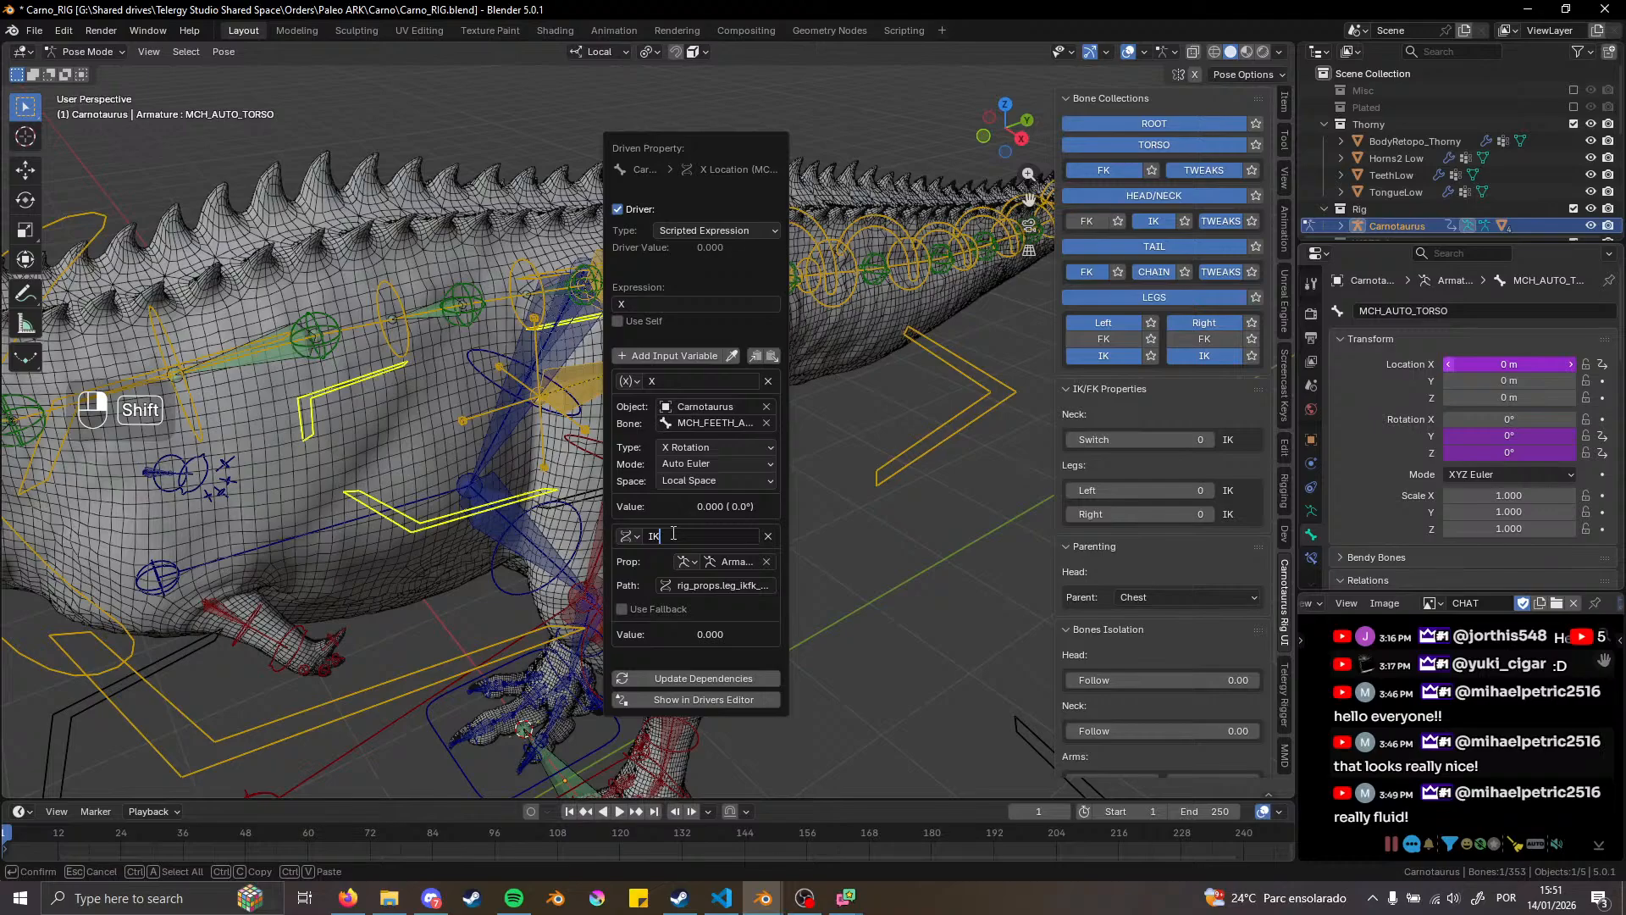
type("_L")
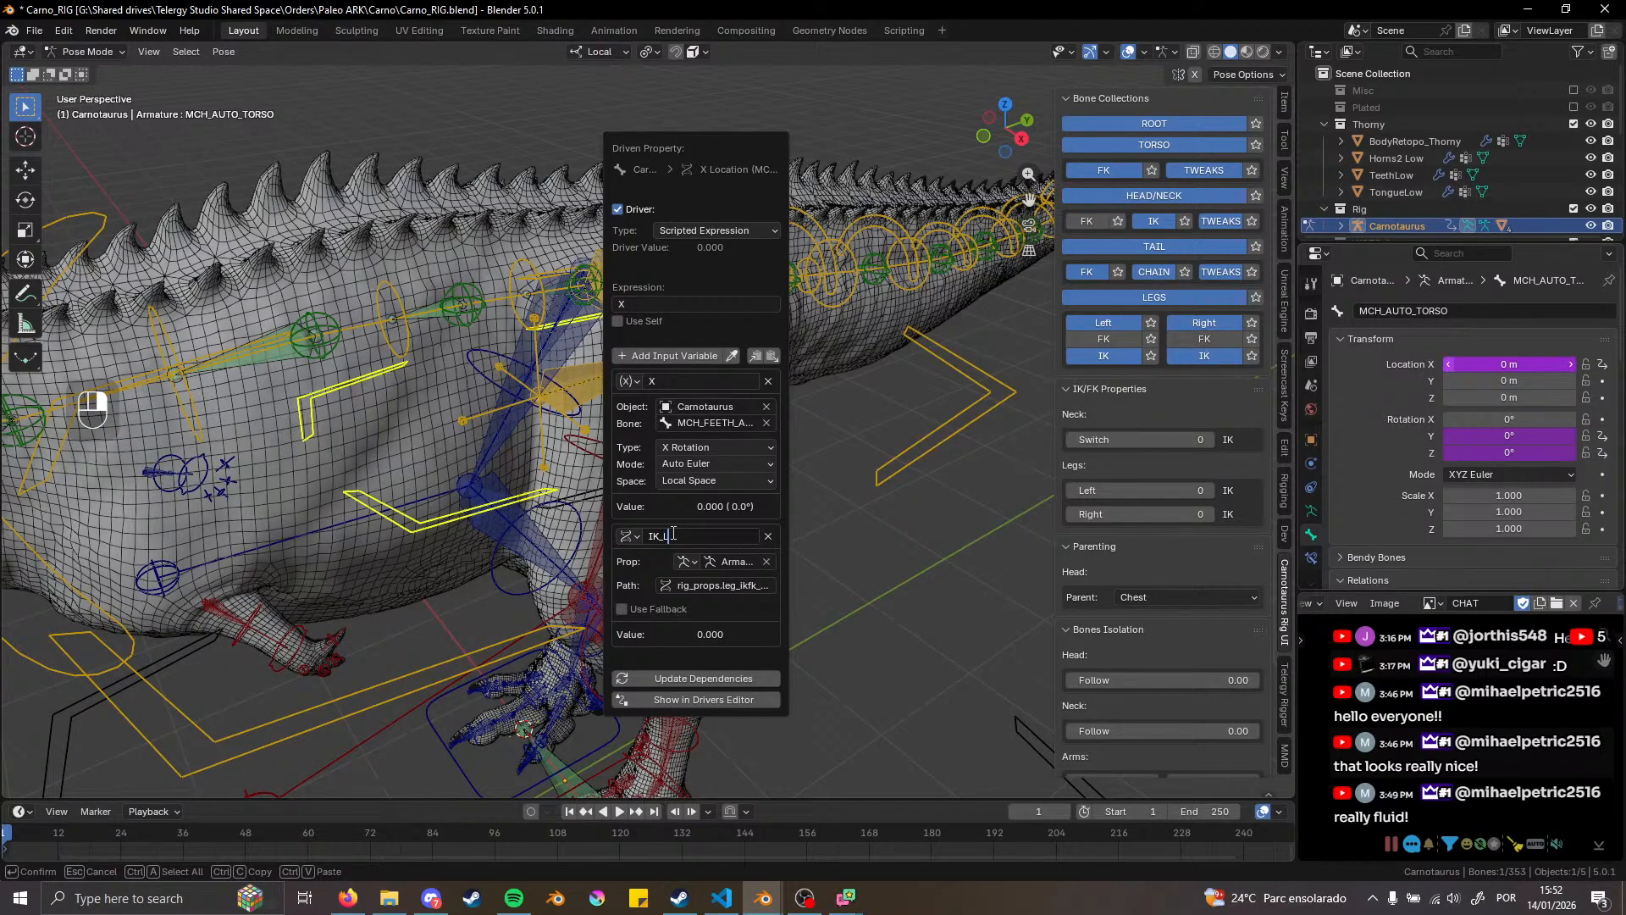
key("Return")
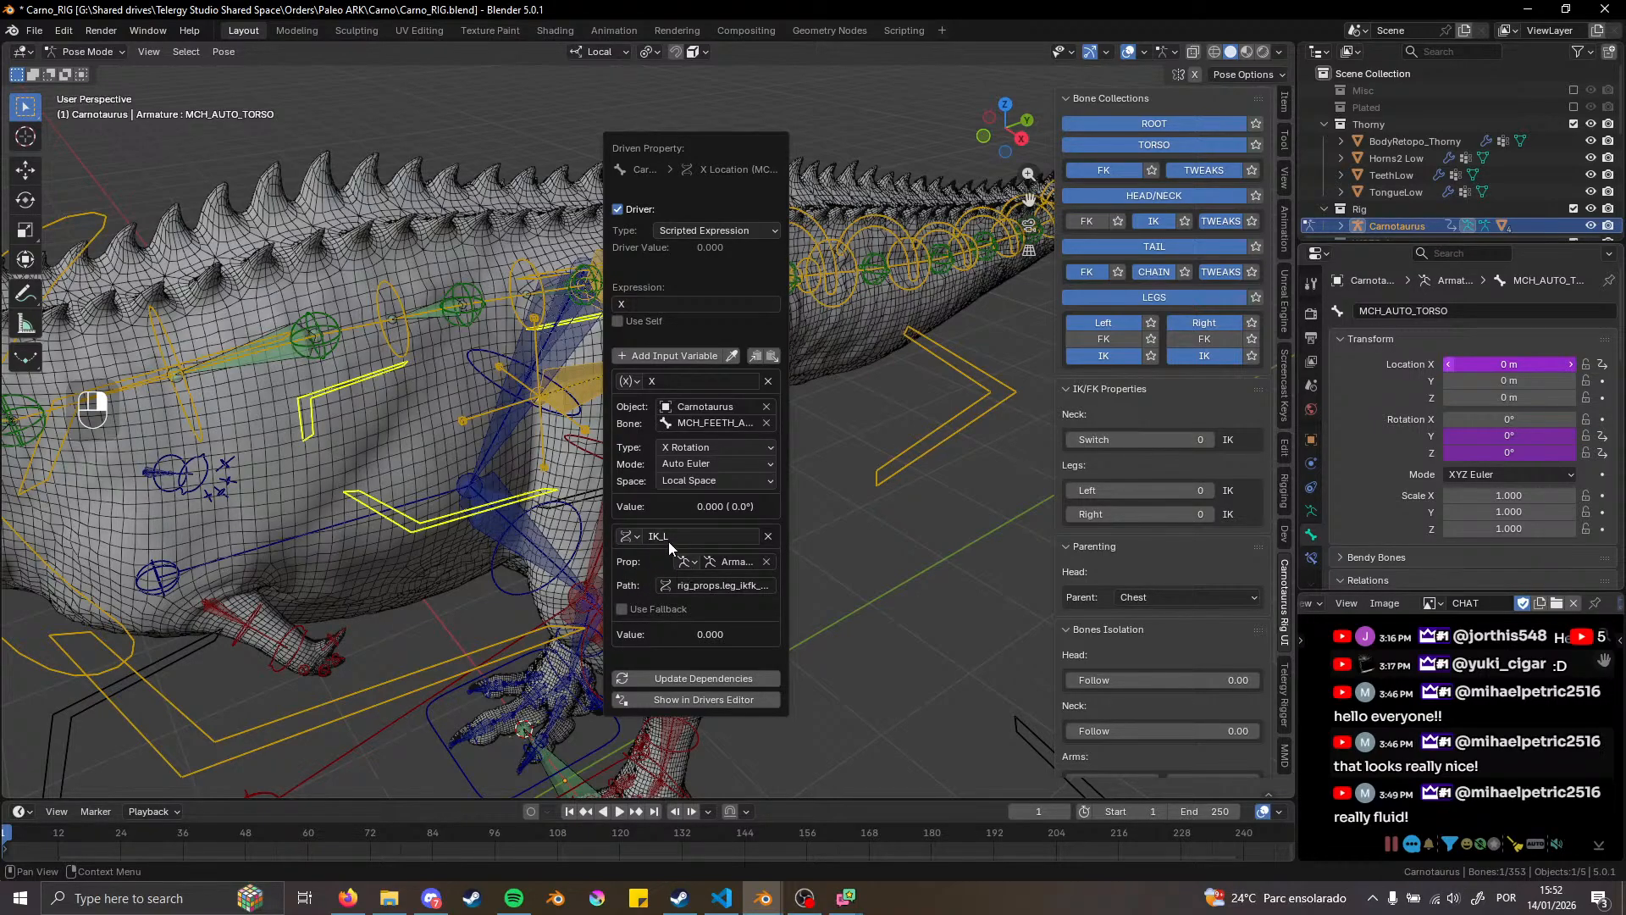
Add another input variable to the X Location driver and name it IK_R
left_click(665, 356)
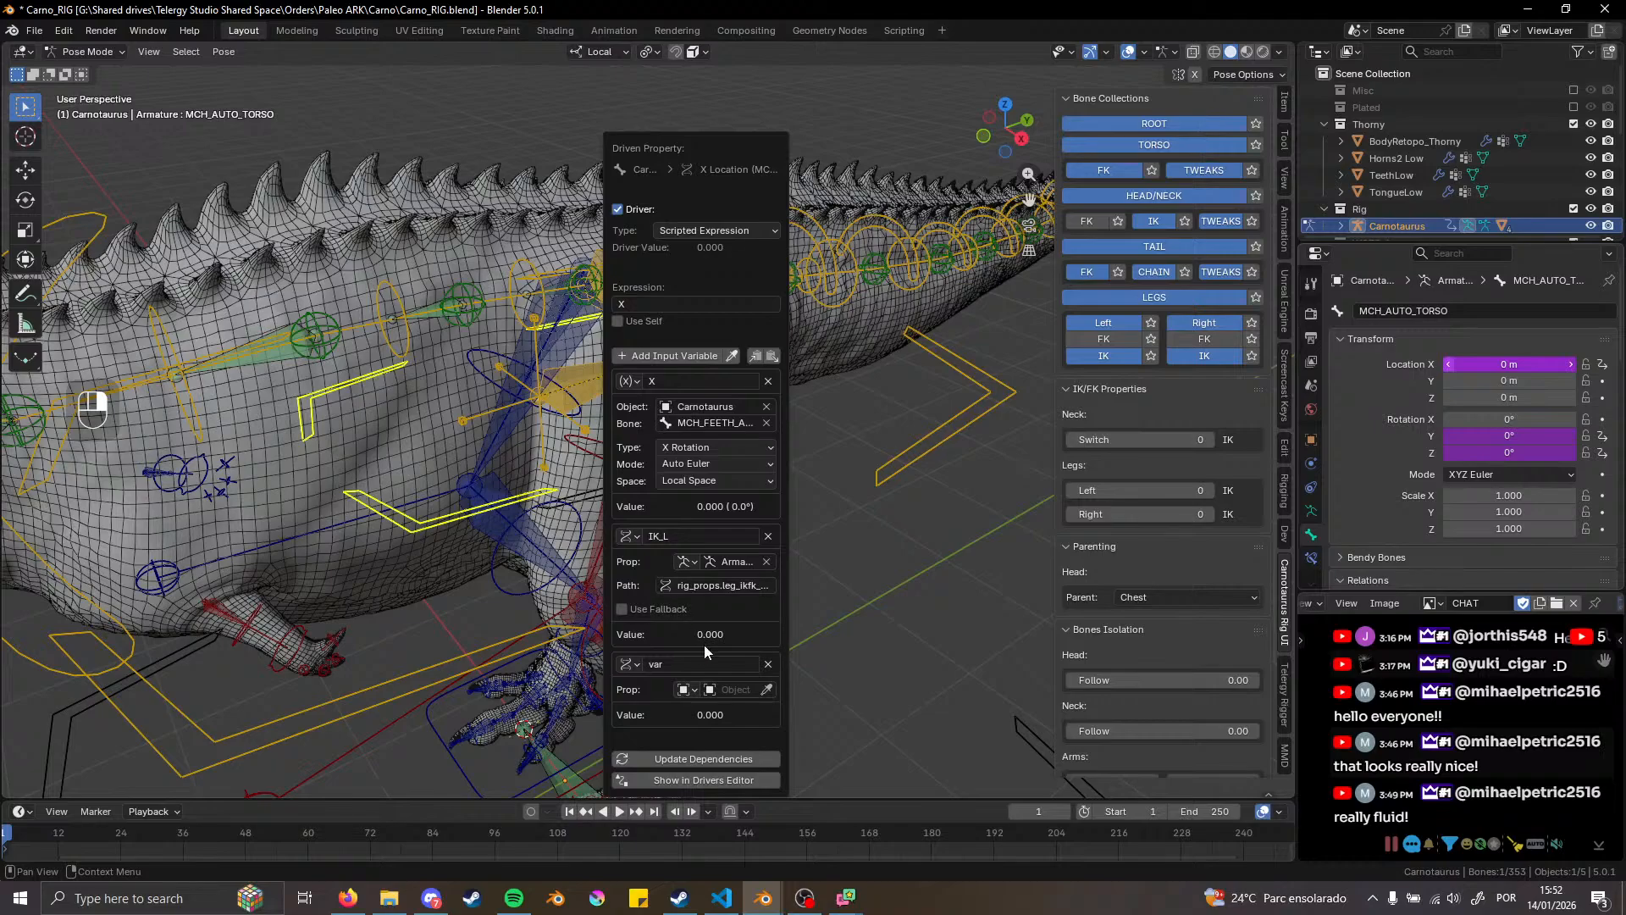
left_click(682, 663)
type("IK")
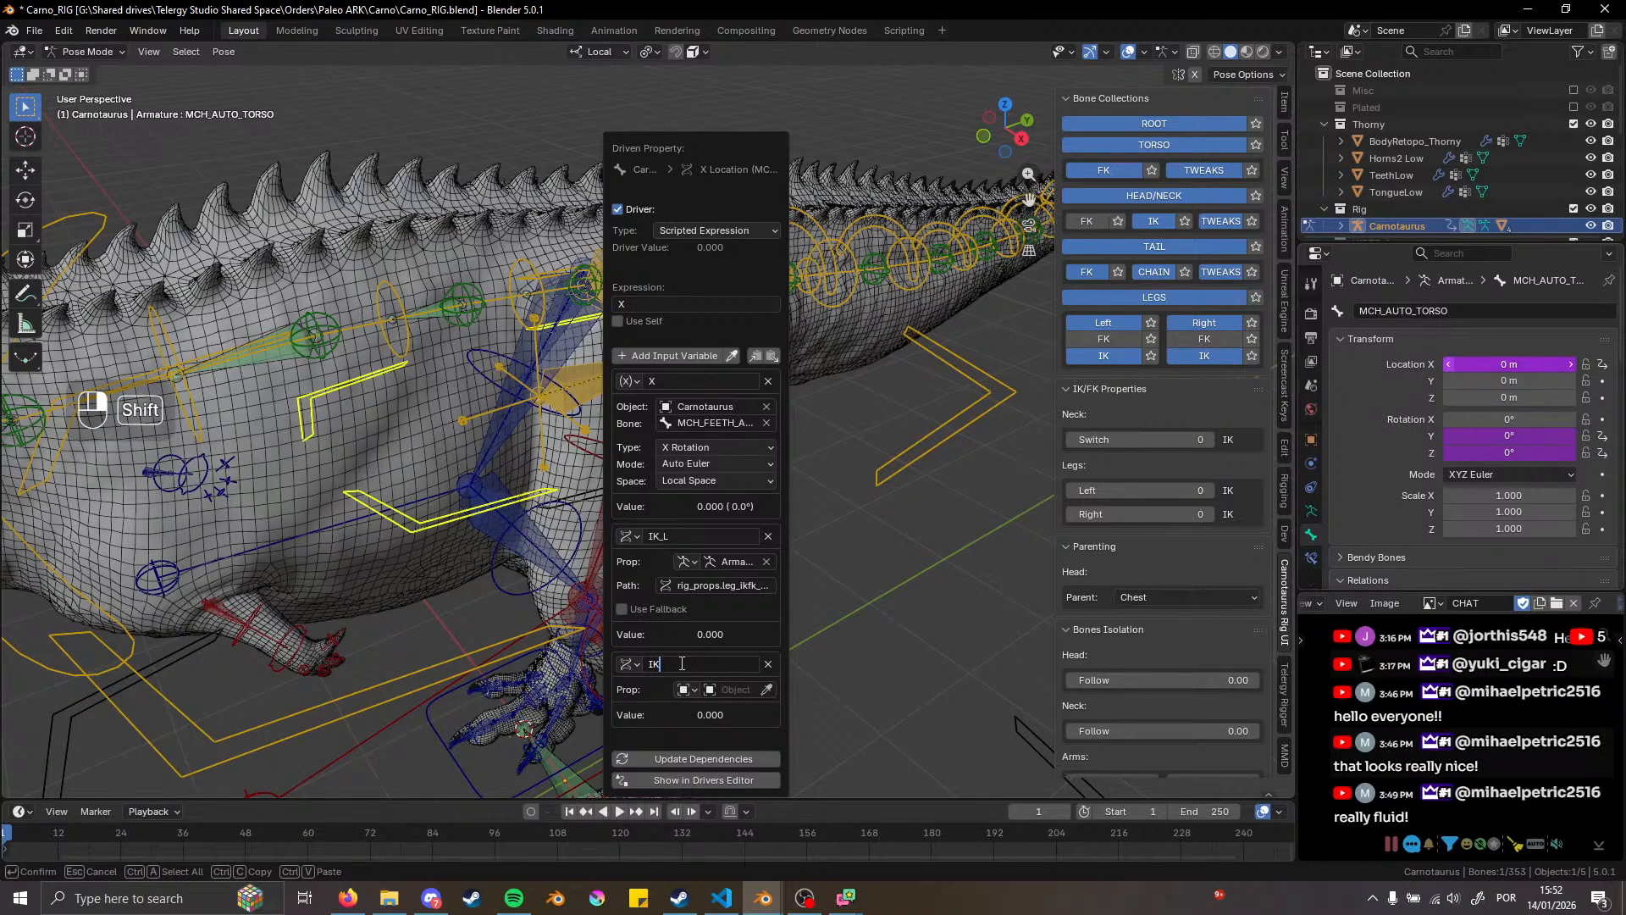
type("_R")
key("Return")
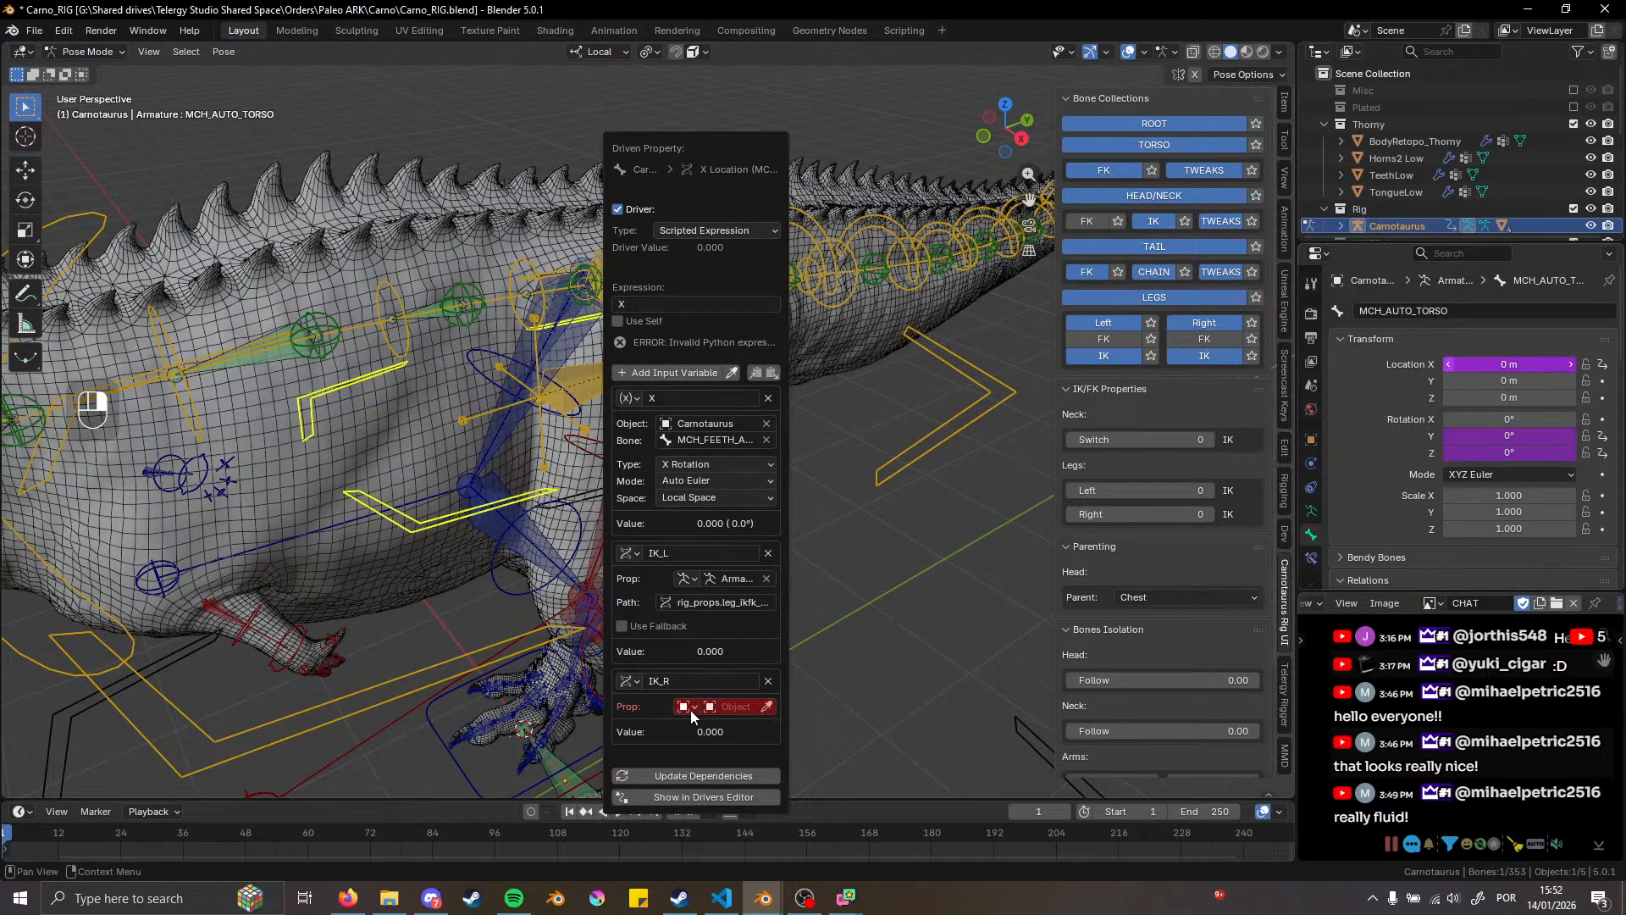
Target IK_R to the Armature data-block with the Armature ID type and paste the rig_props leg IK/FK switch path
left_click(687, 707)
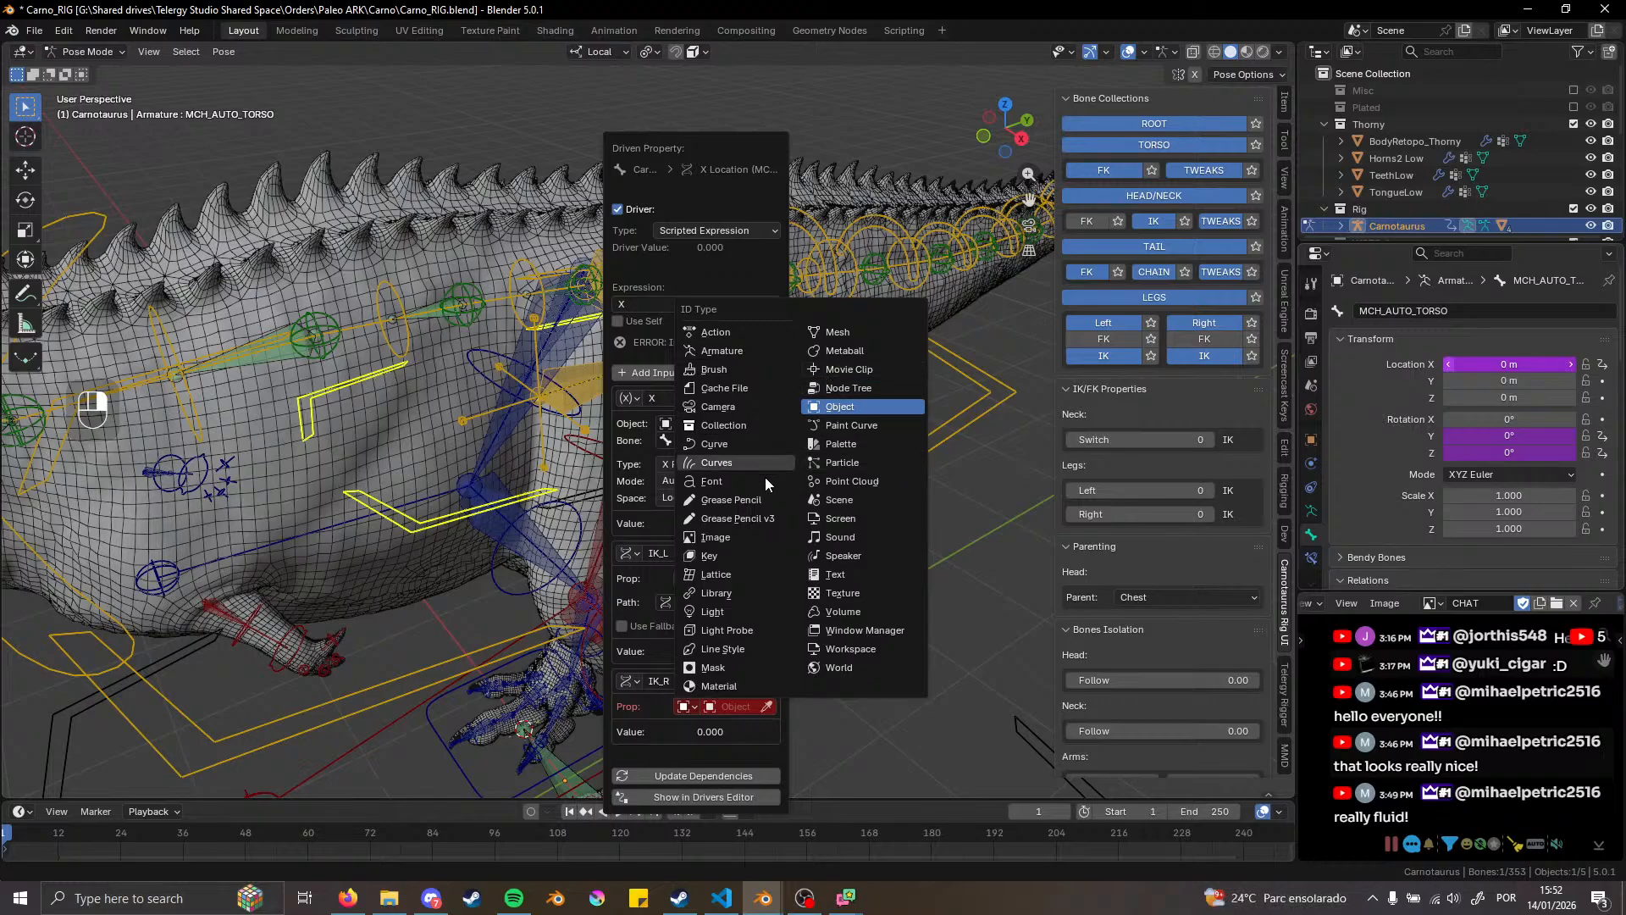
left_click(712, 350)
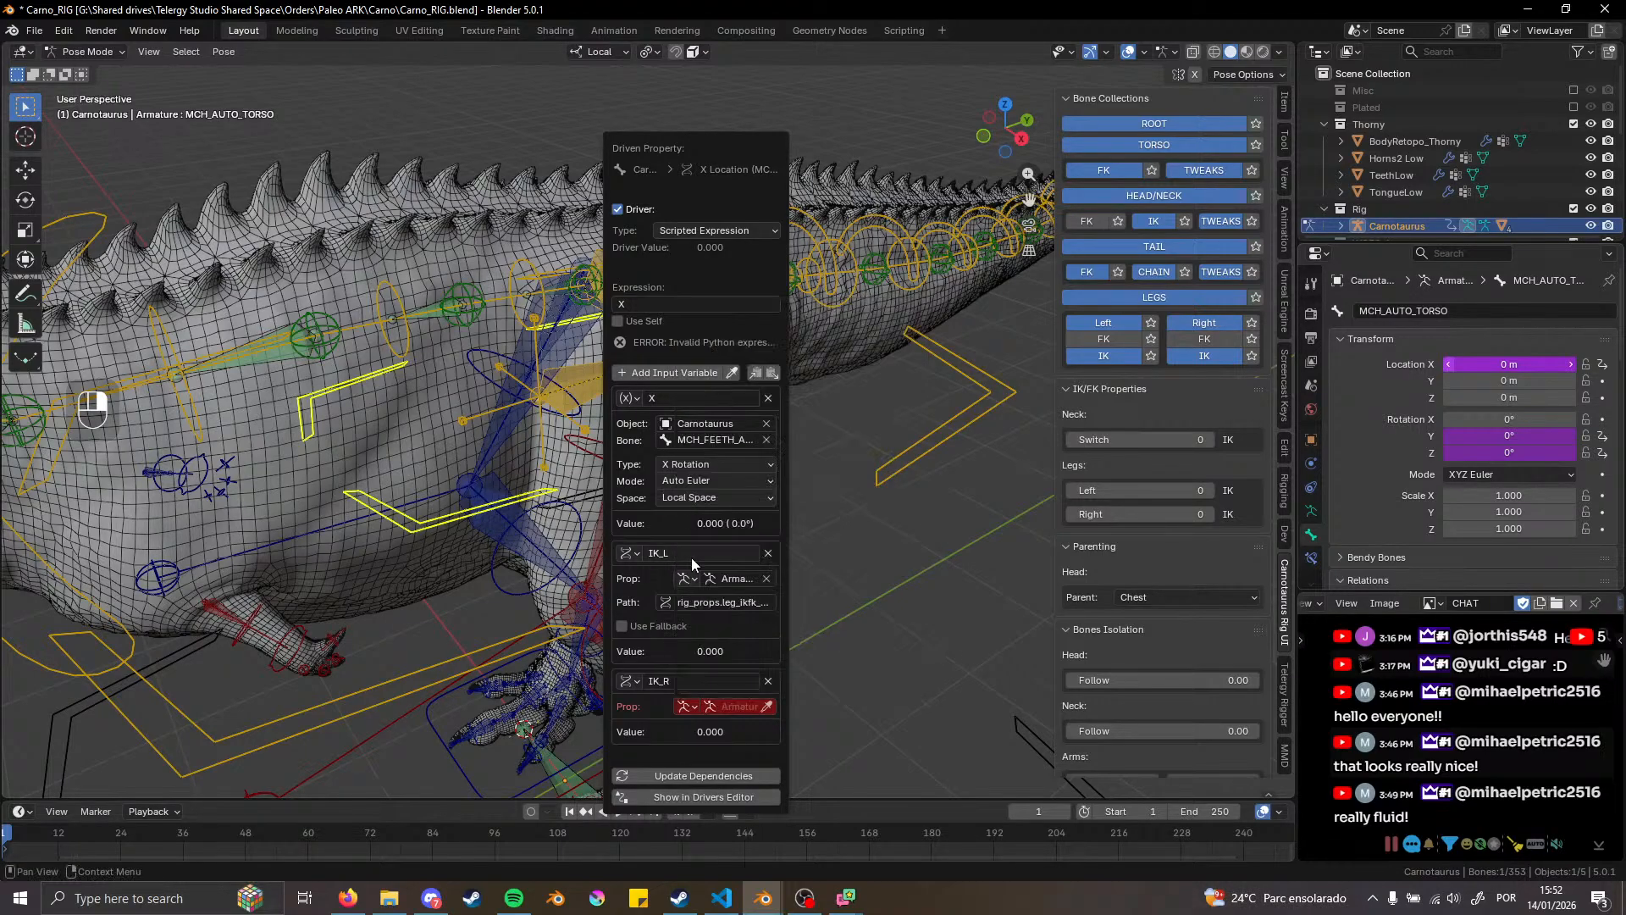
left_click(739, 705)
key("ctrl+v")
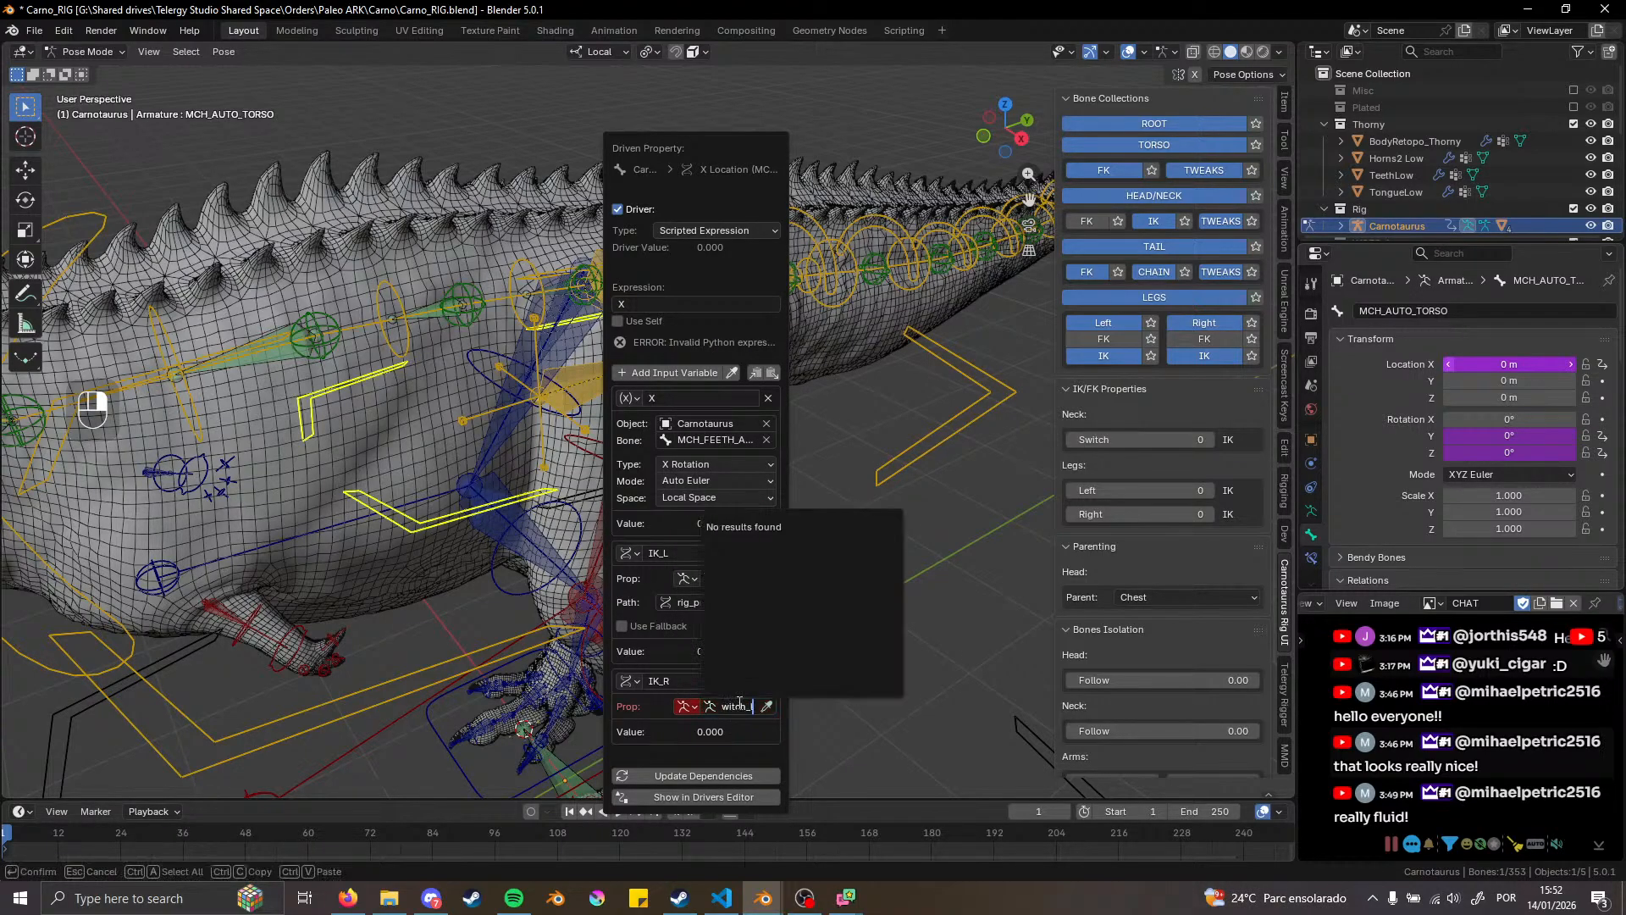
key("Return")
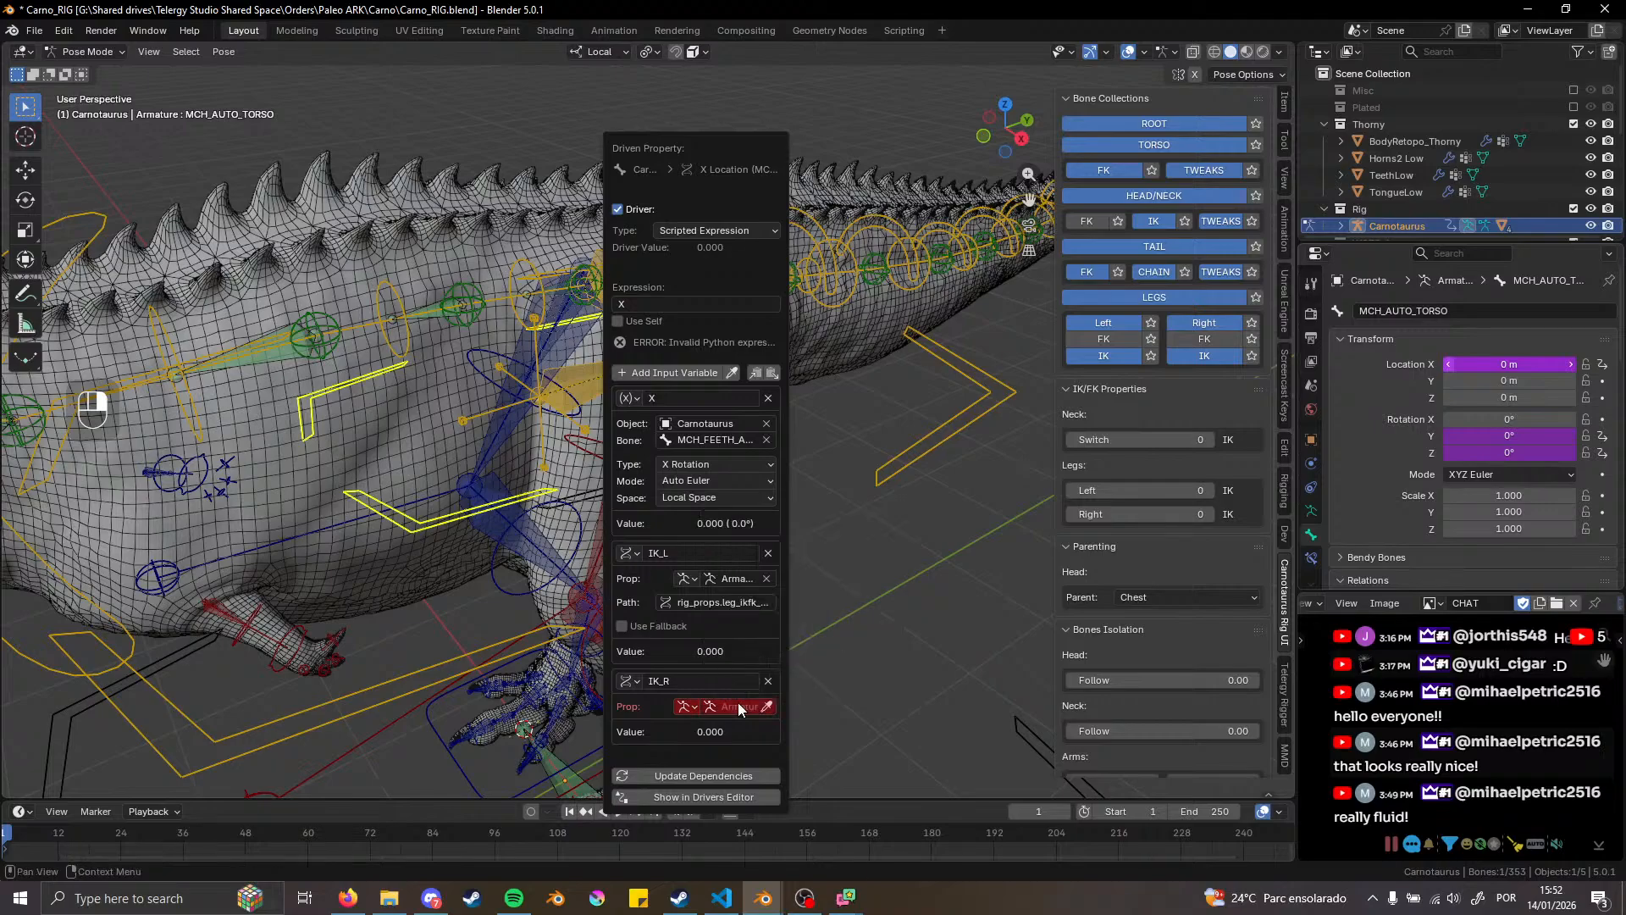
left_click(739, 703)
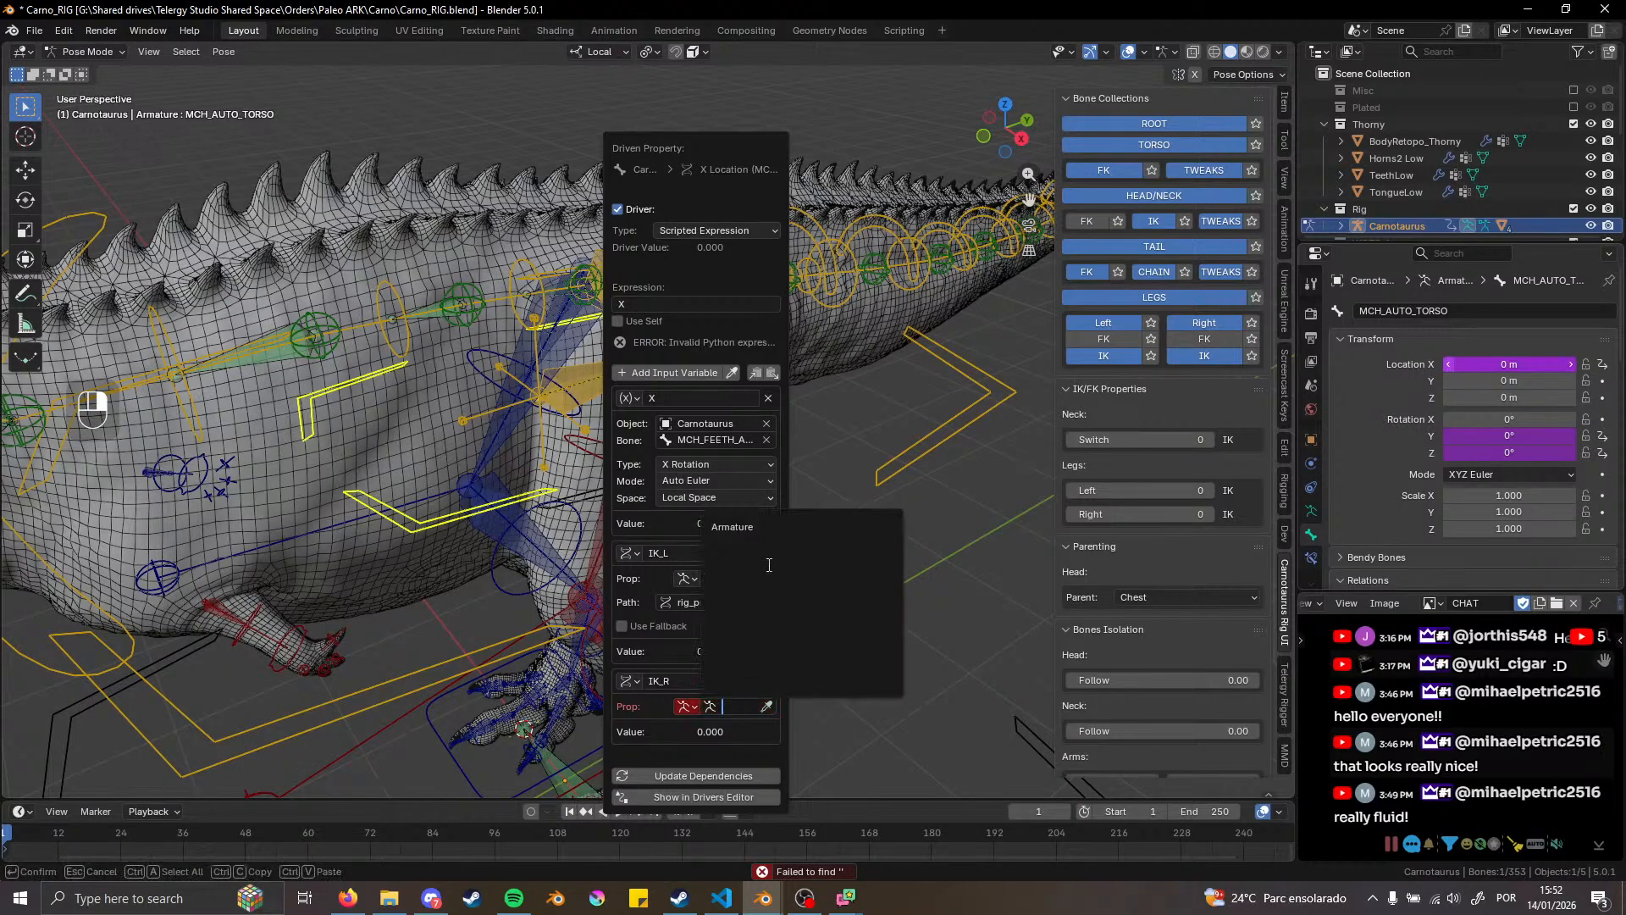
left_click(750, 524)
key("ctrl+v")
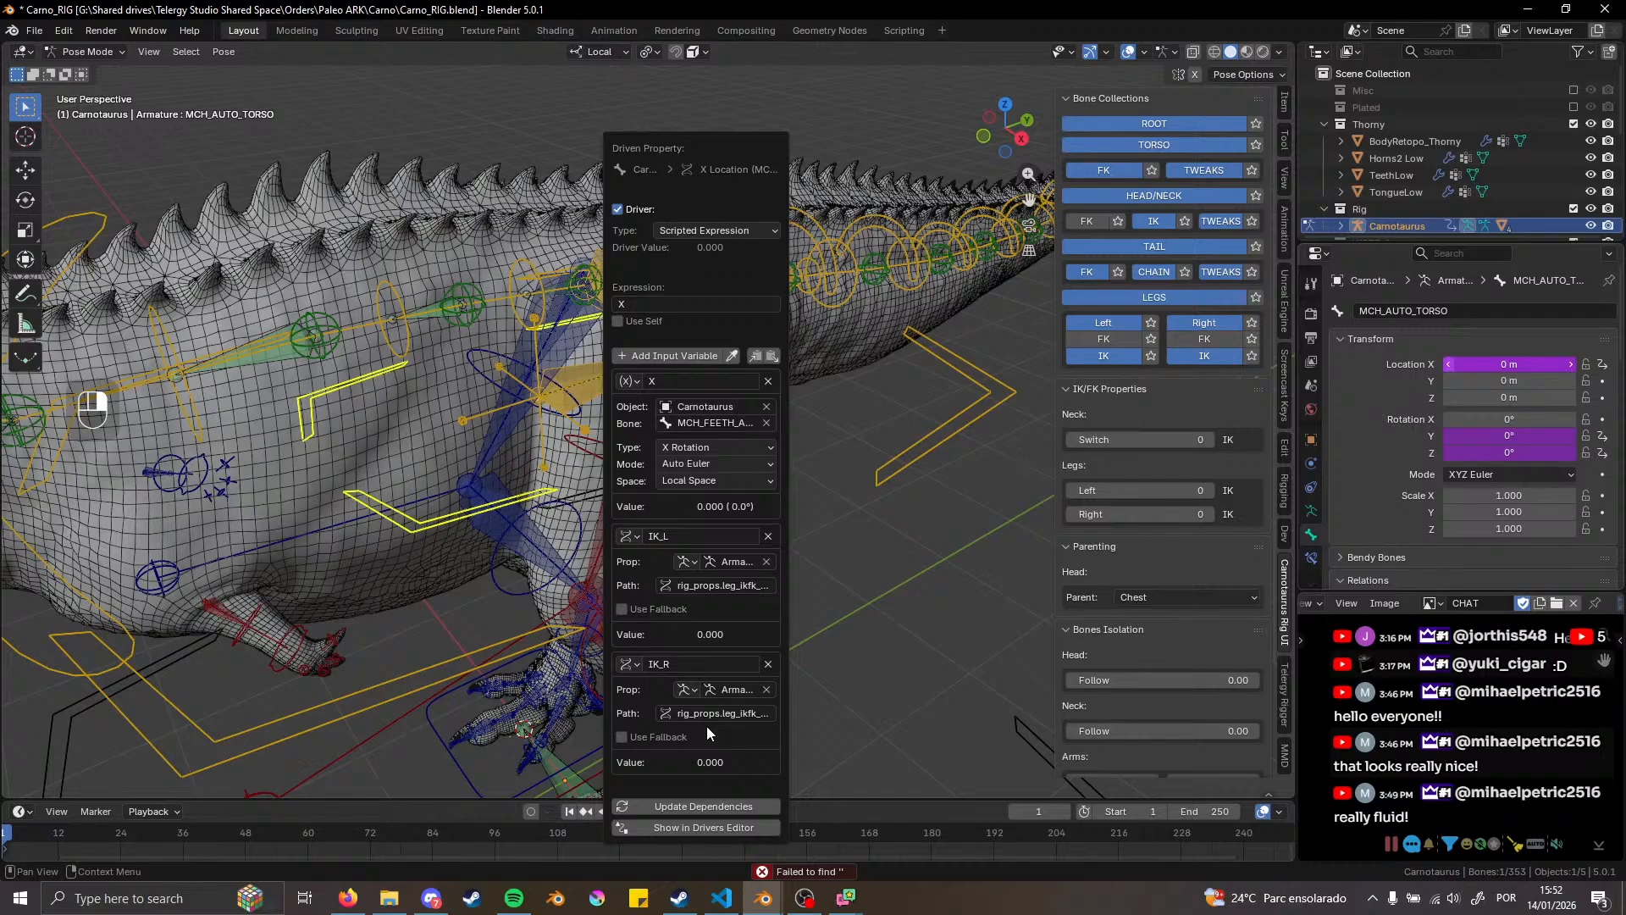
Set the X Location driver's expression to X*IK_L*IK_R
left_click(696, 304)
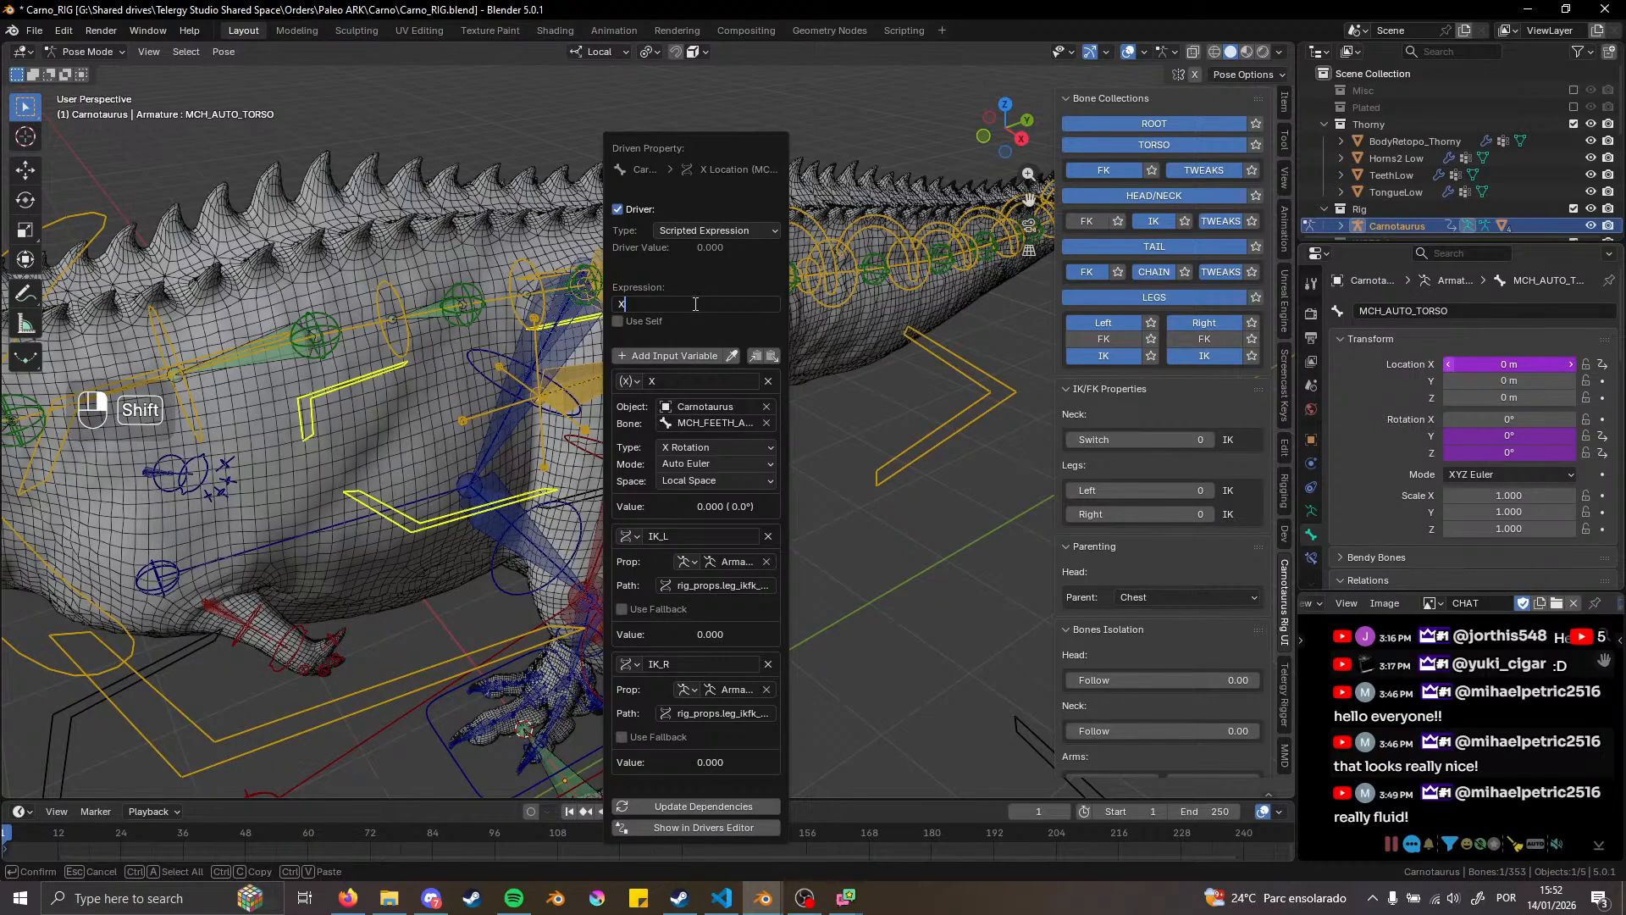
type("*IK_L*IK_R")
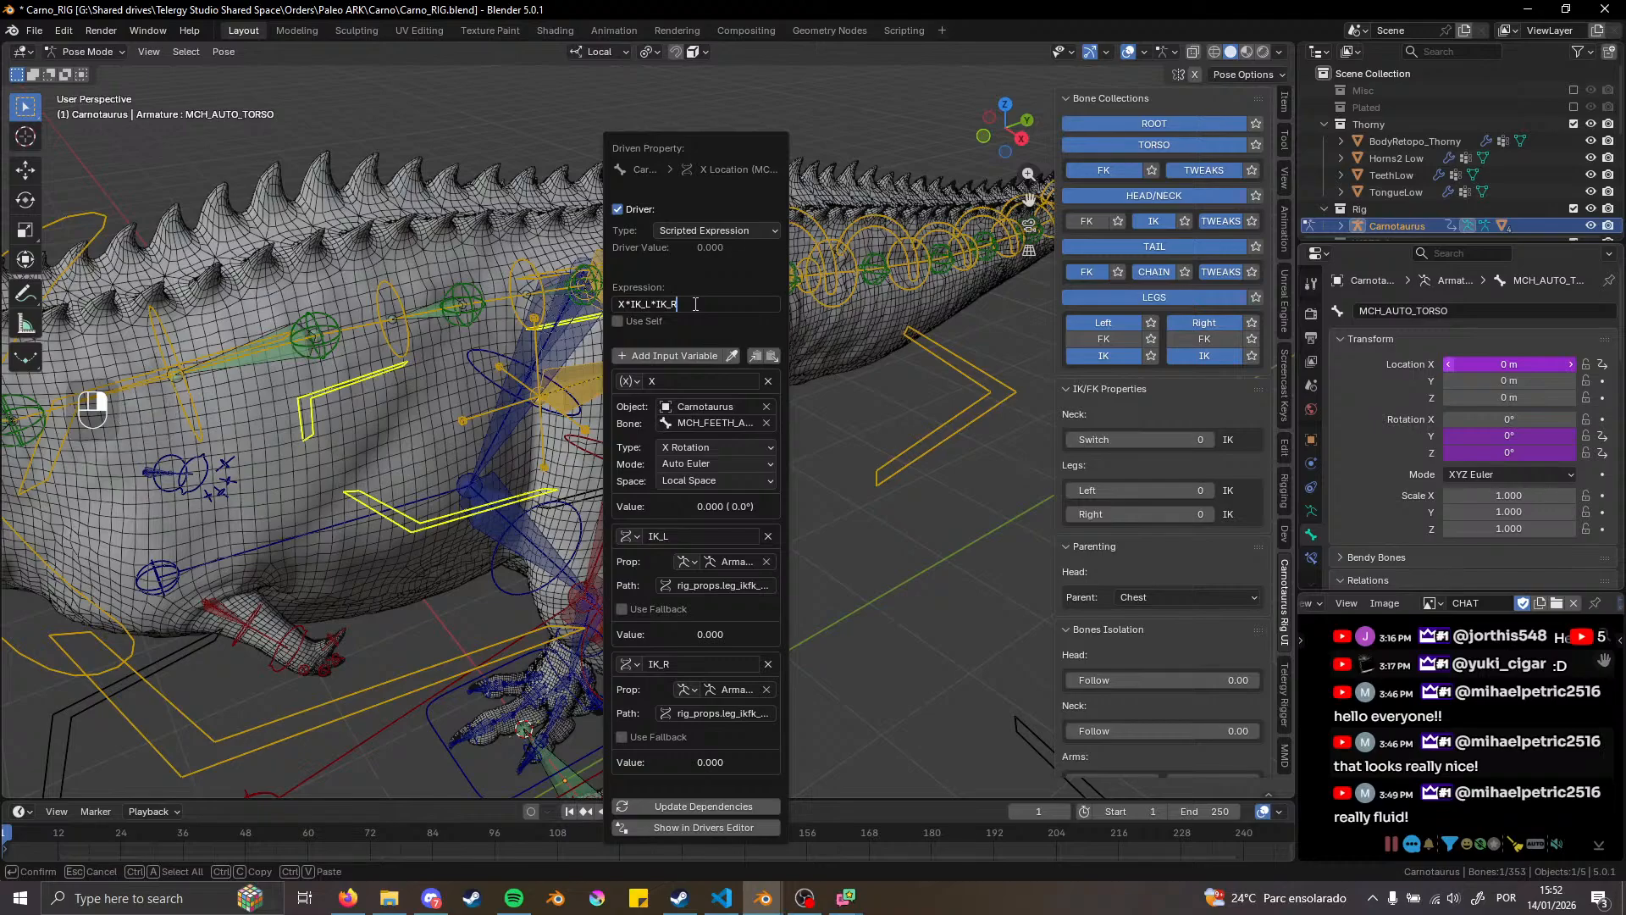
key("Return")
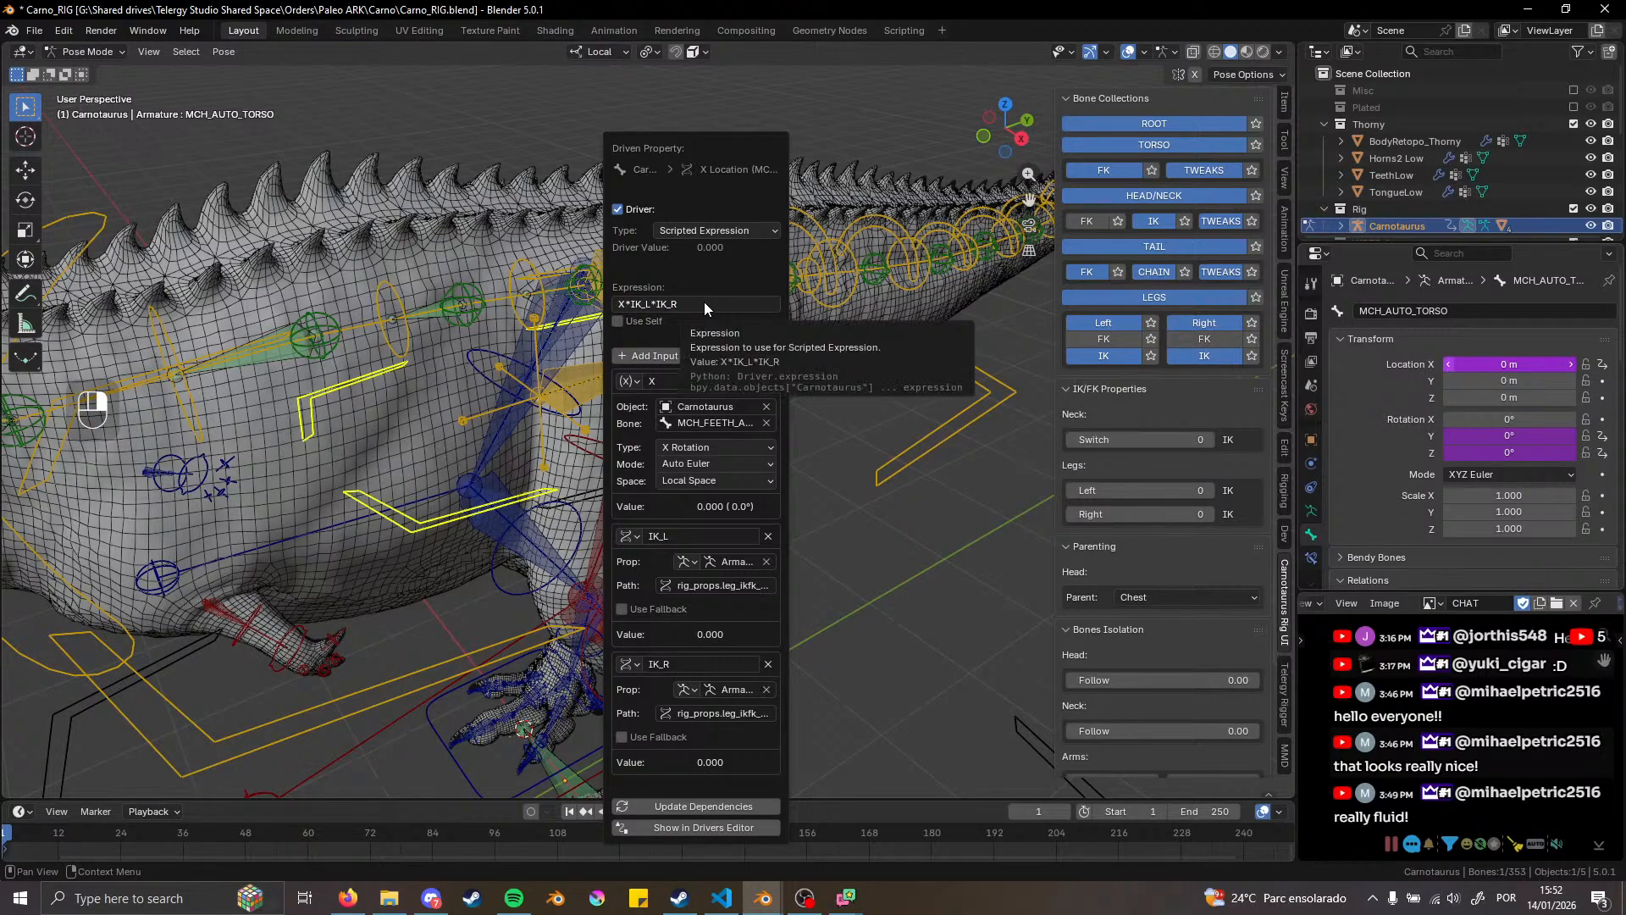
Invert both switch factors so the X Location driver's expression reads X*(1-IK_L)*(1-IK_R)
left_click(633, 305)
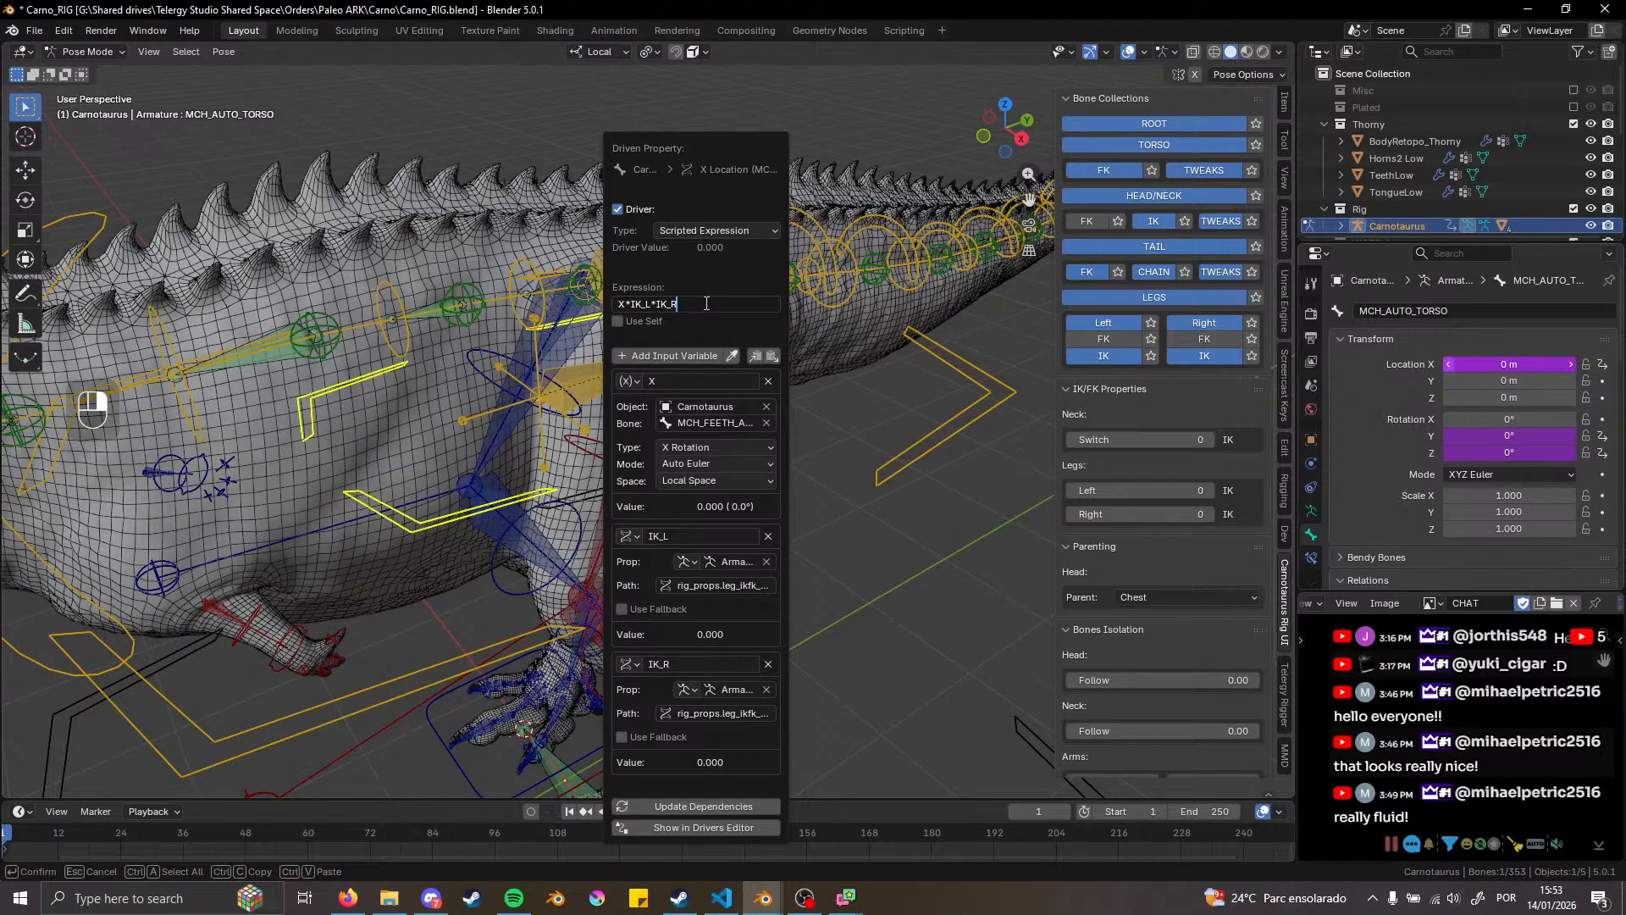
key("Left")
key("Left")
key("Left")
type("1-")
key("Left")
type("(")
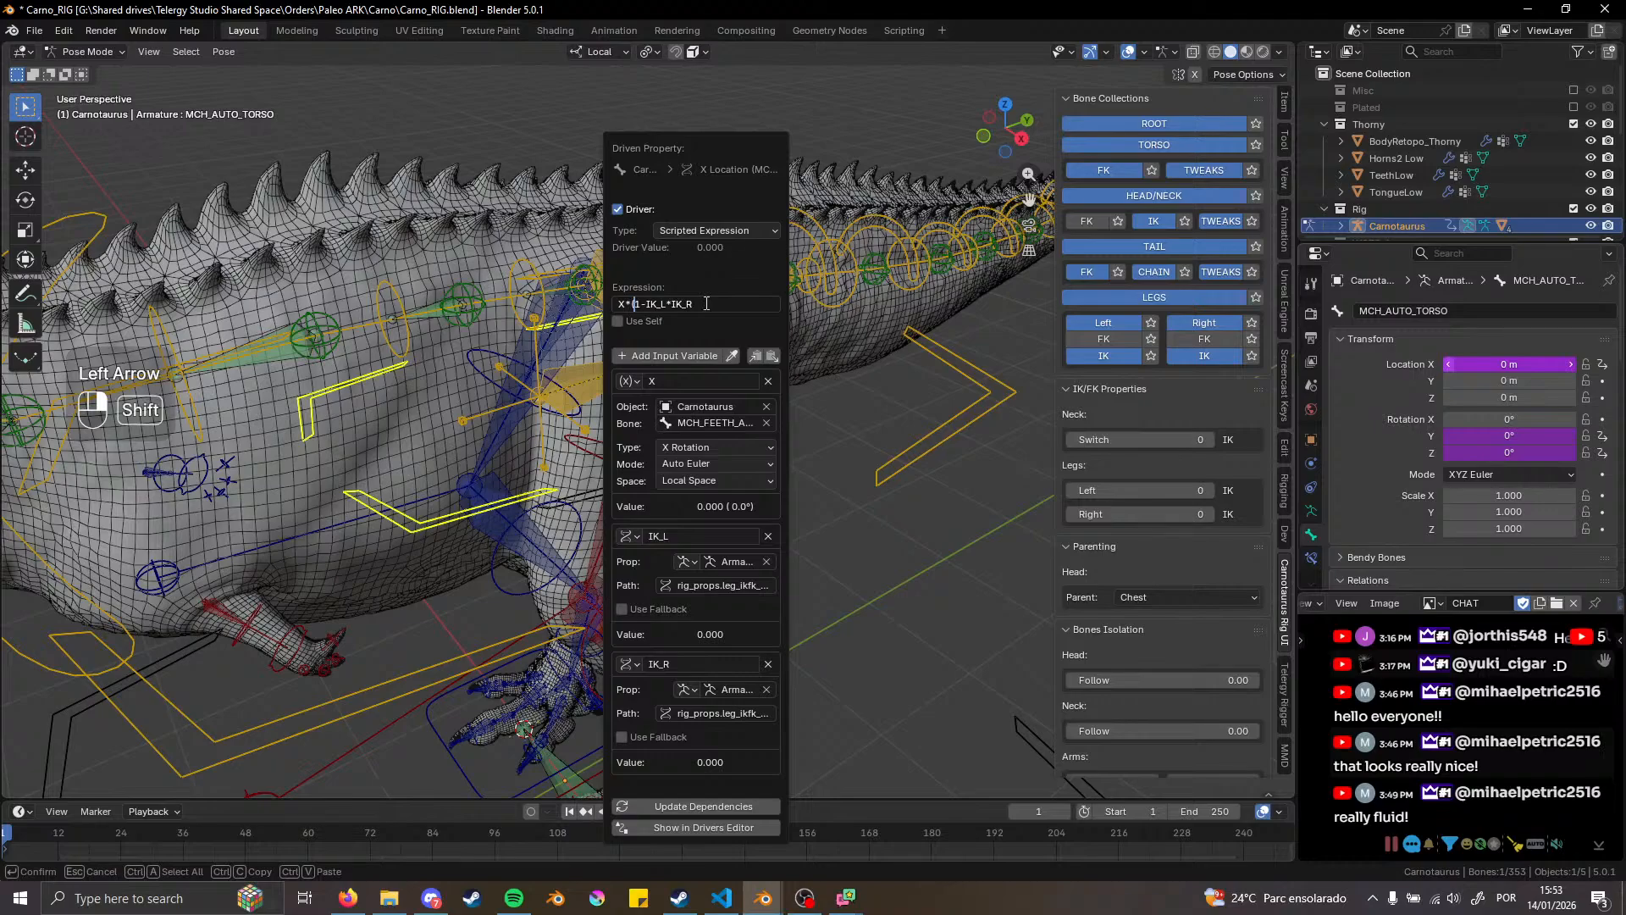
key("Right")
key("Right")
key("Right")
key("Right")
key("Right")
key("Right")
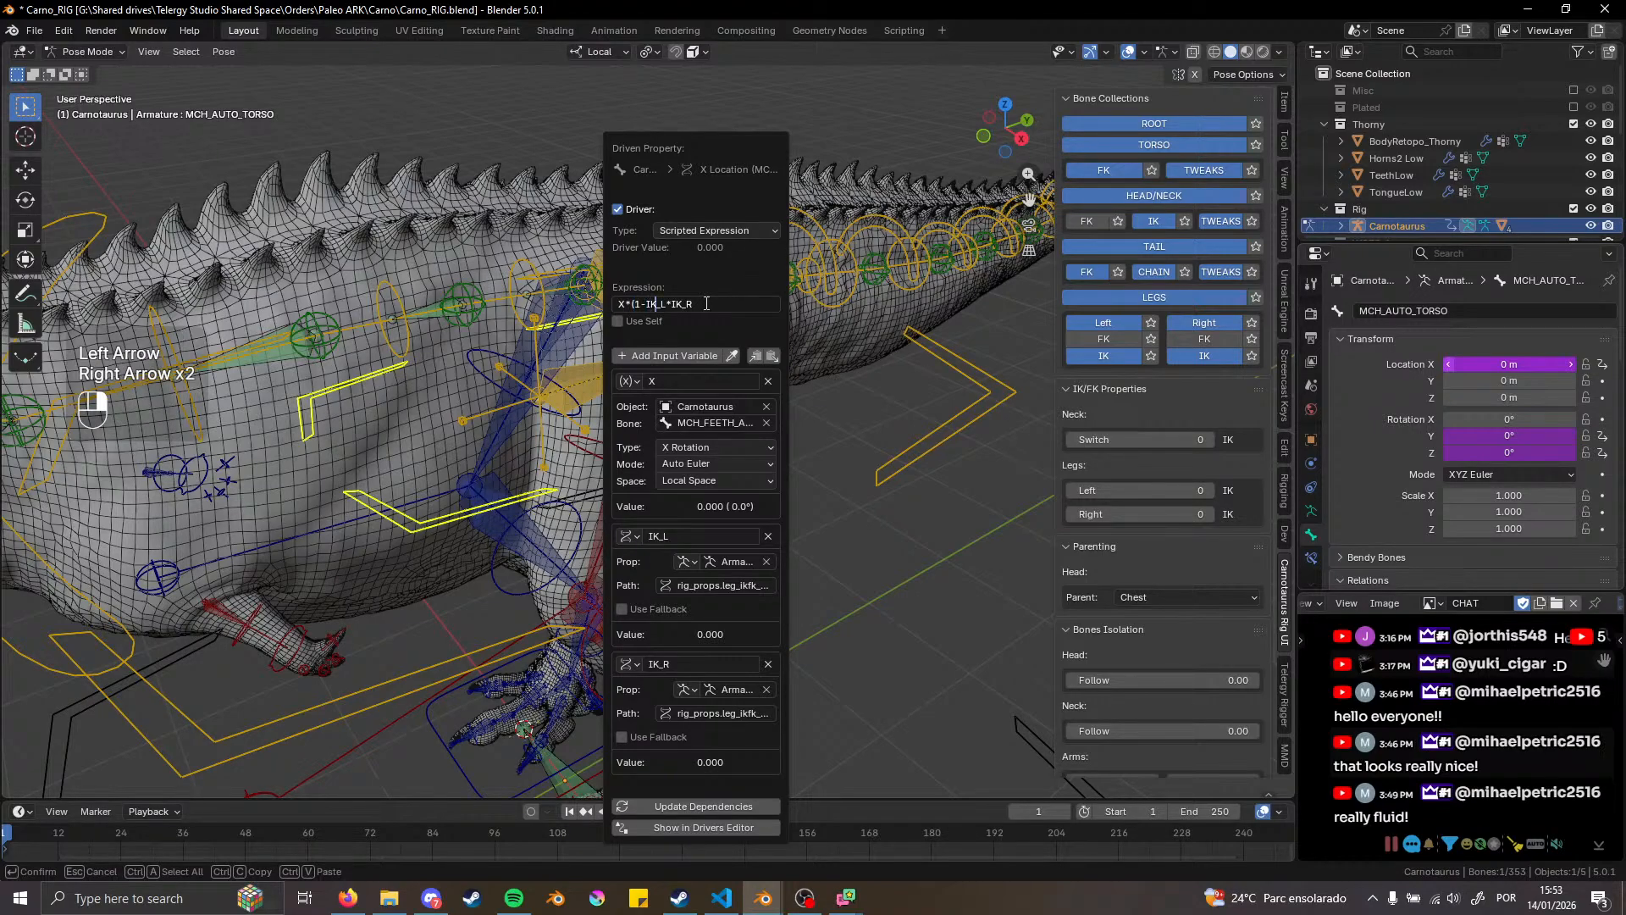
type(")*")
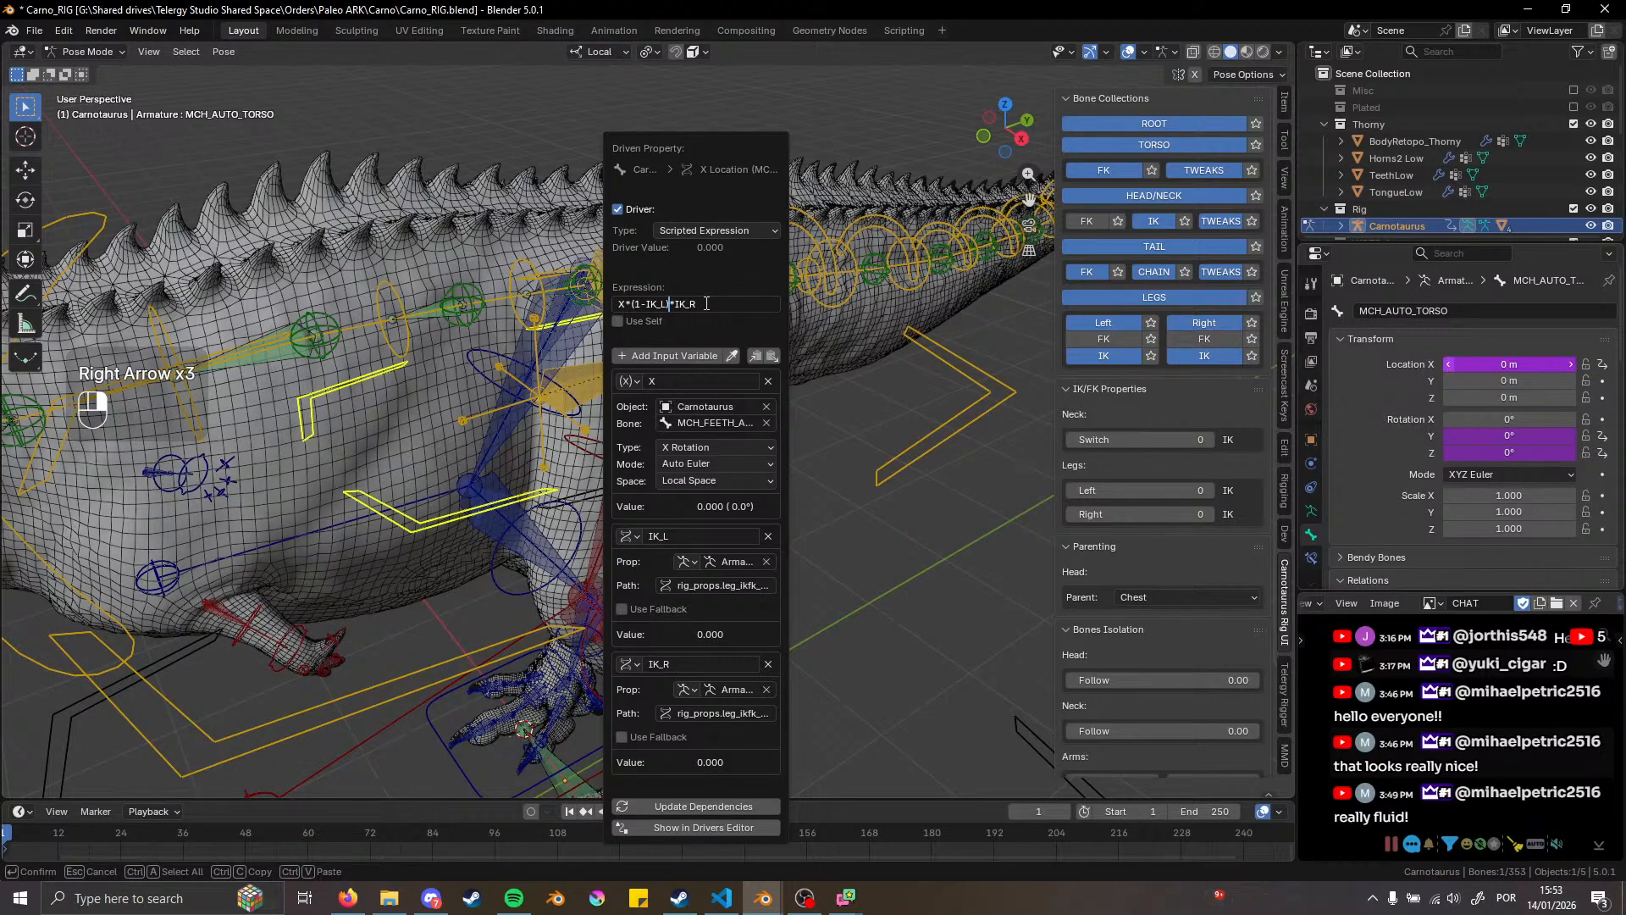
type("(1")
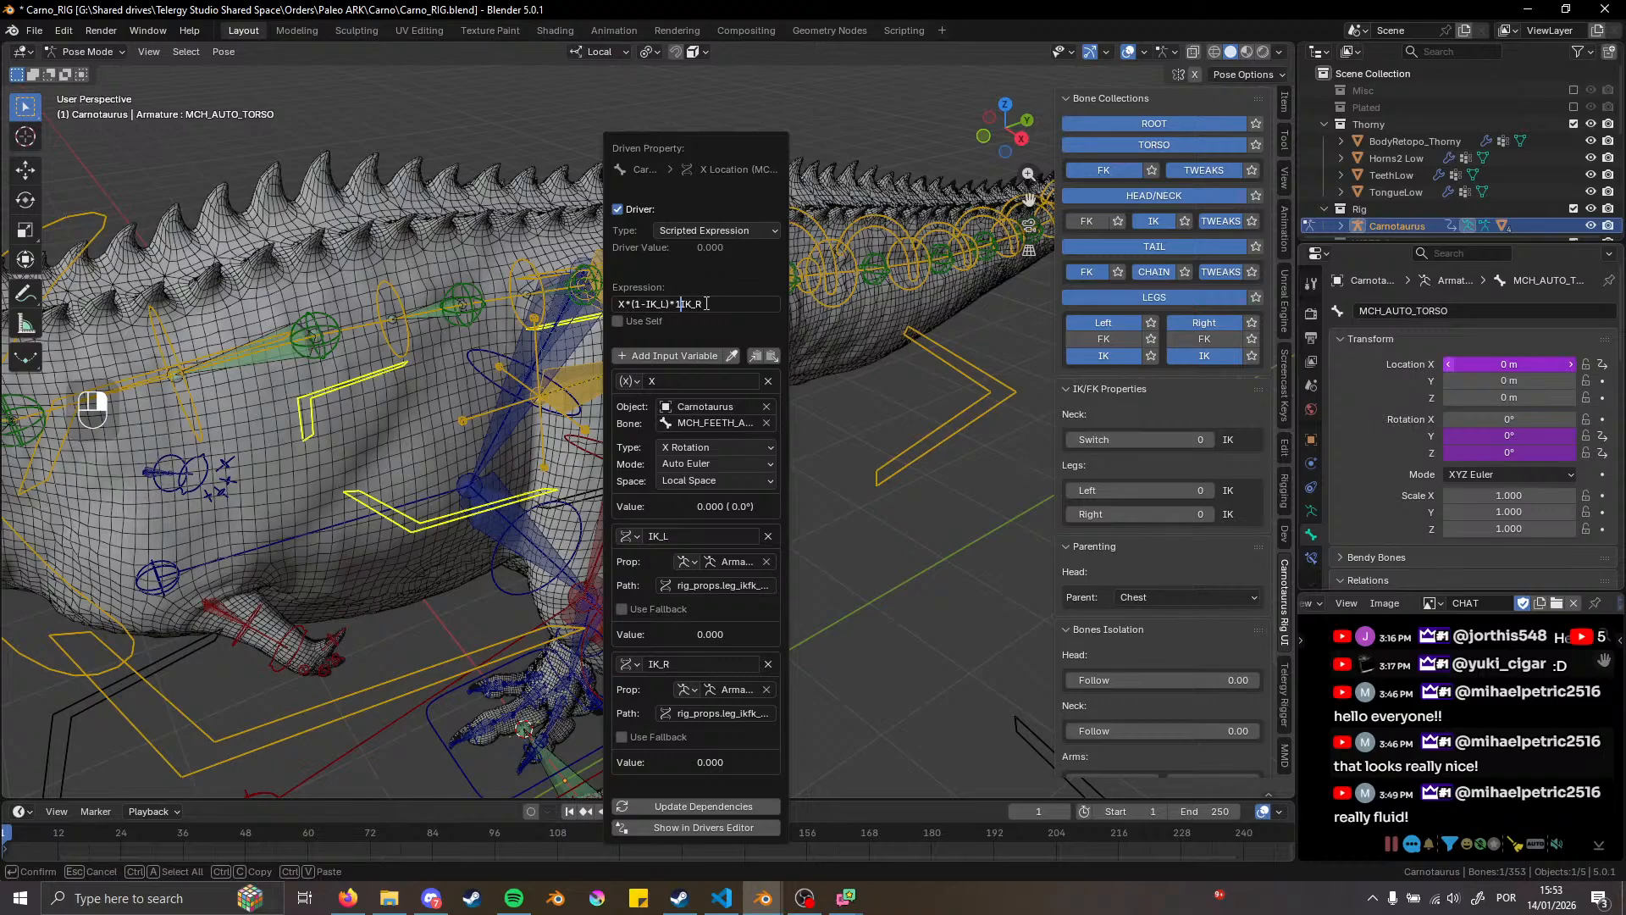
type("-")
key("Left")
key("Left")
key("Left")
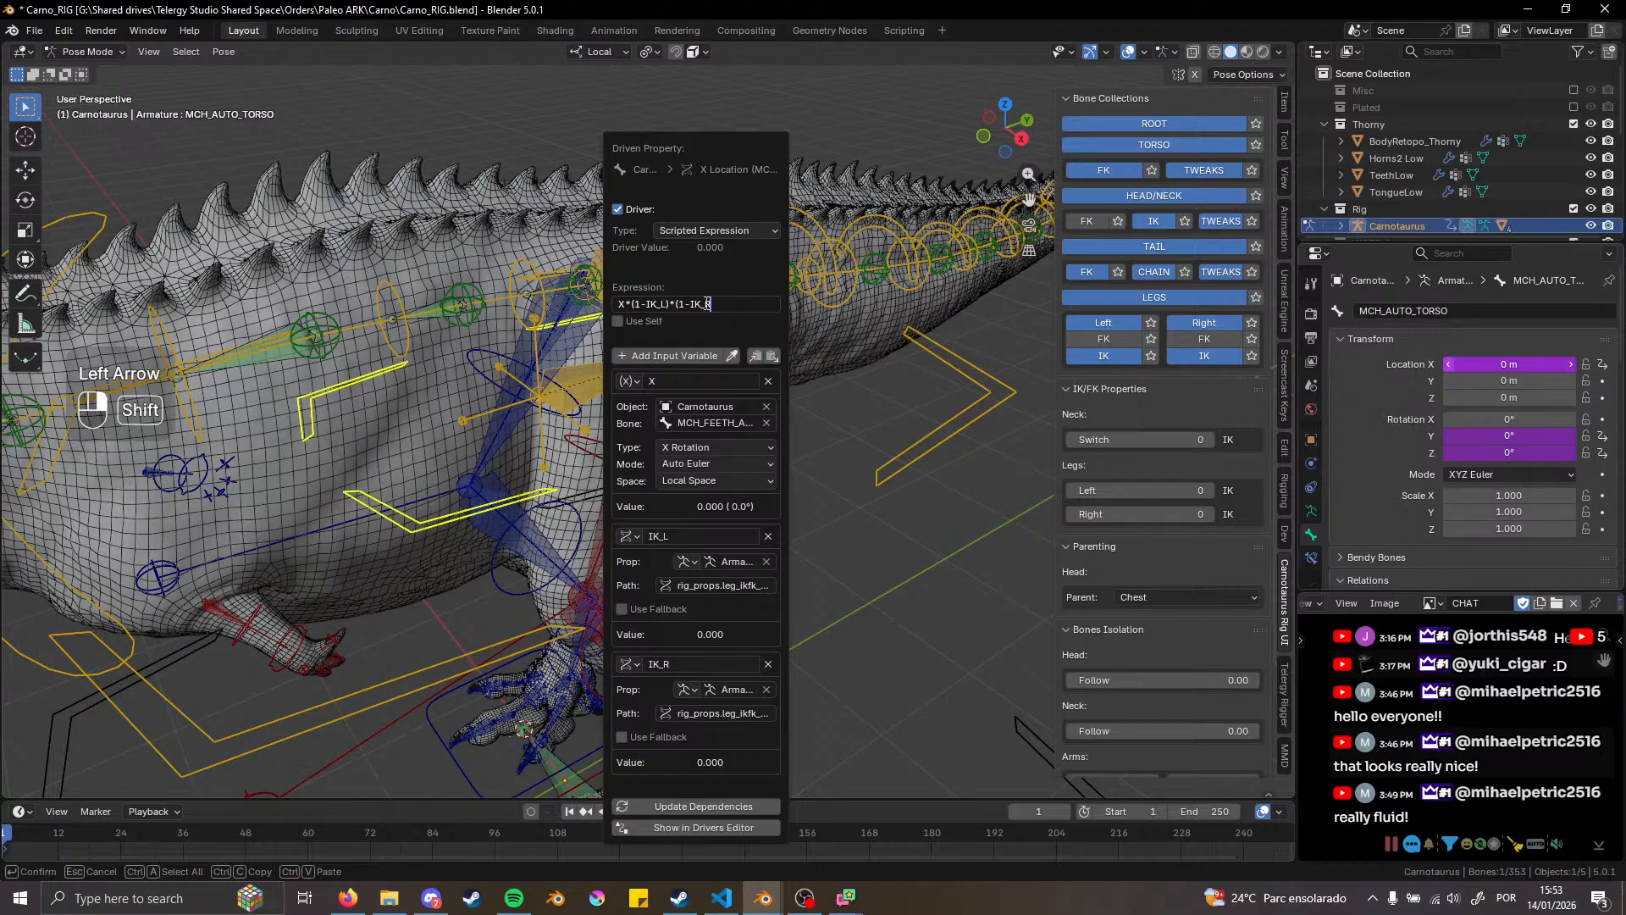
left_click(707, 303)
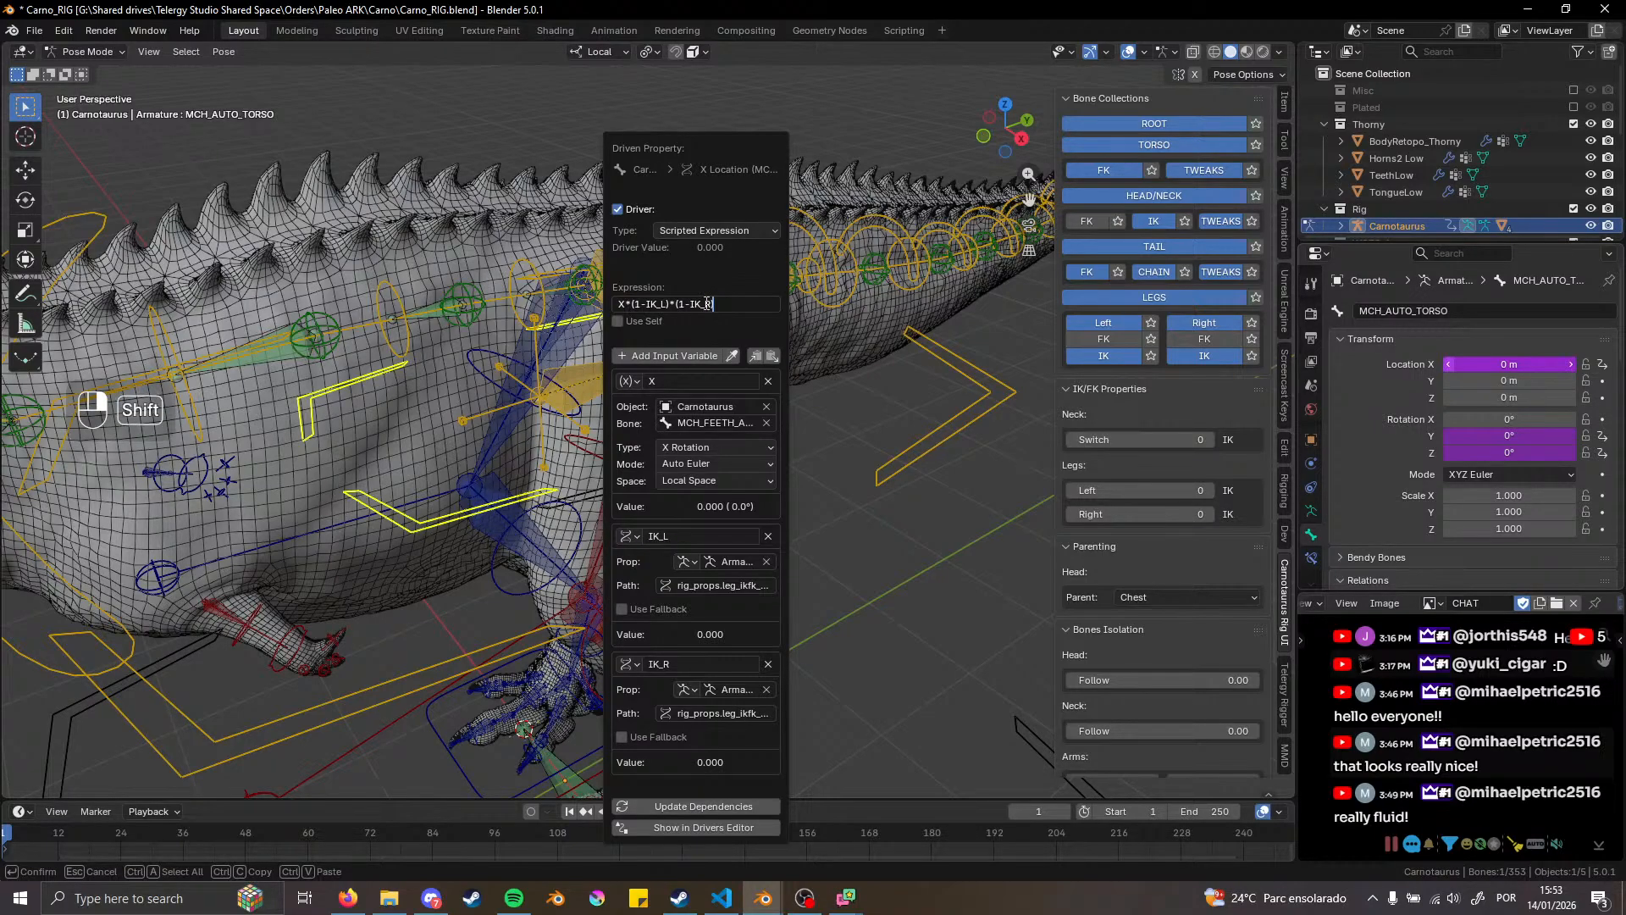
Copy the *(1-IK_L)*(1-IK_R) part of the driver expression and confirm the expression
key("shift+Left")
key("shift+Left")
key("shift+Left")
key("shift+Left")
key("shift+Left")
key("shift+Left")
key("shift+Left")
key("shift+Left")
key("shift+Left")
key("shift+Left")
key("shift+Left")
key("shift+Left")
key("shift+Left")
key("ctrl+c")
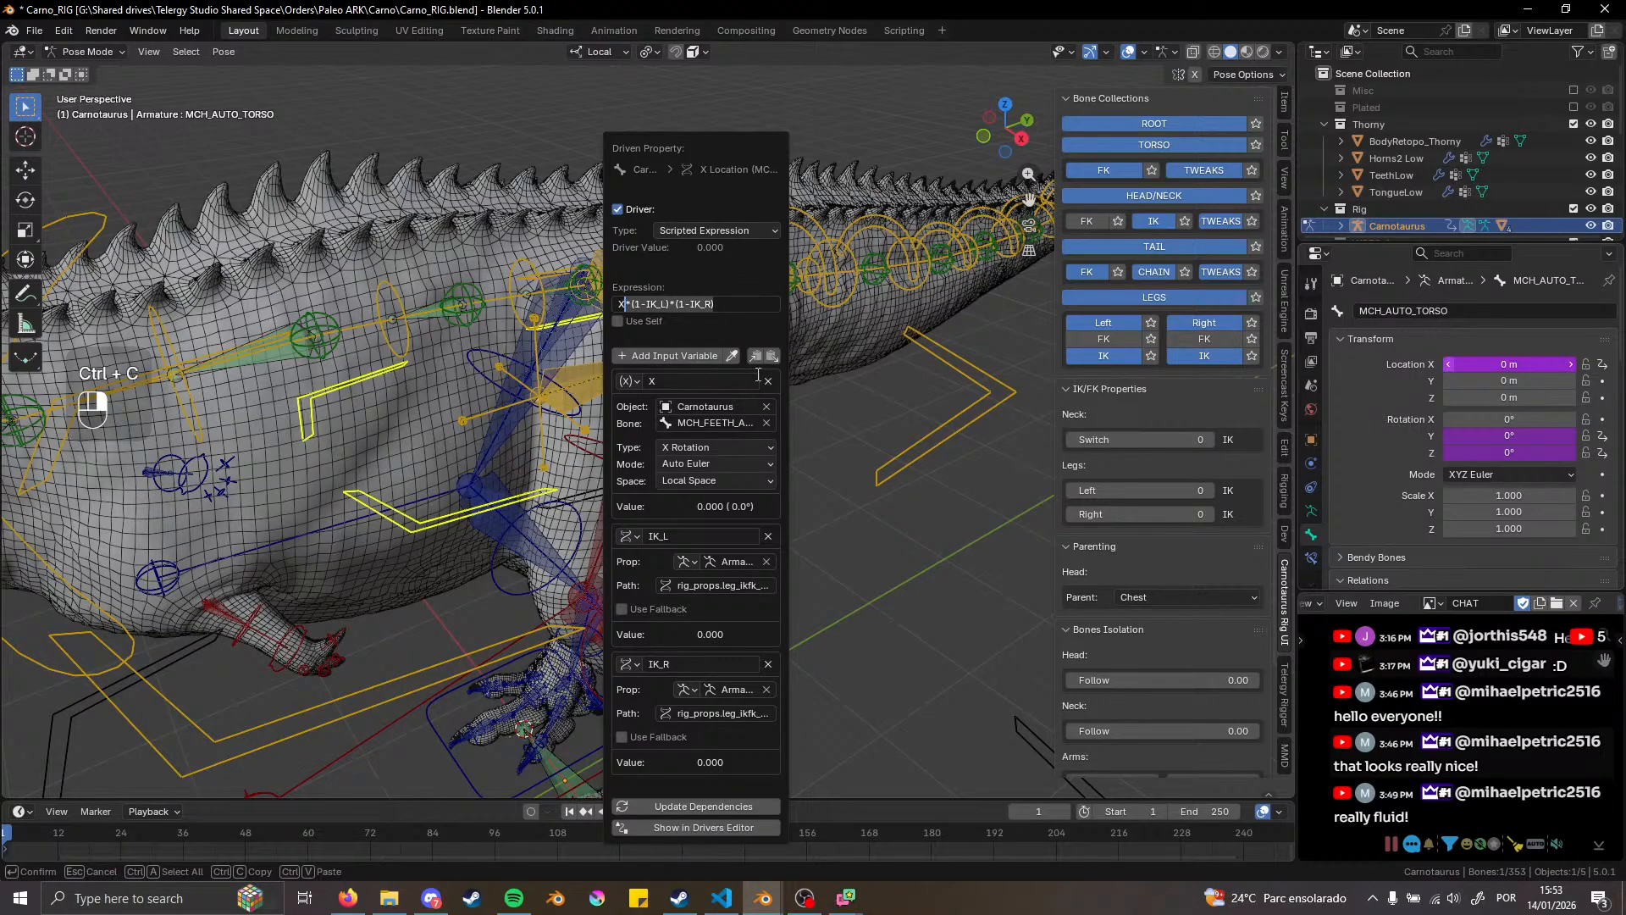
left_click(750, 332)
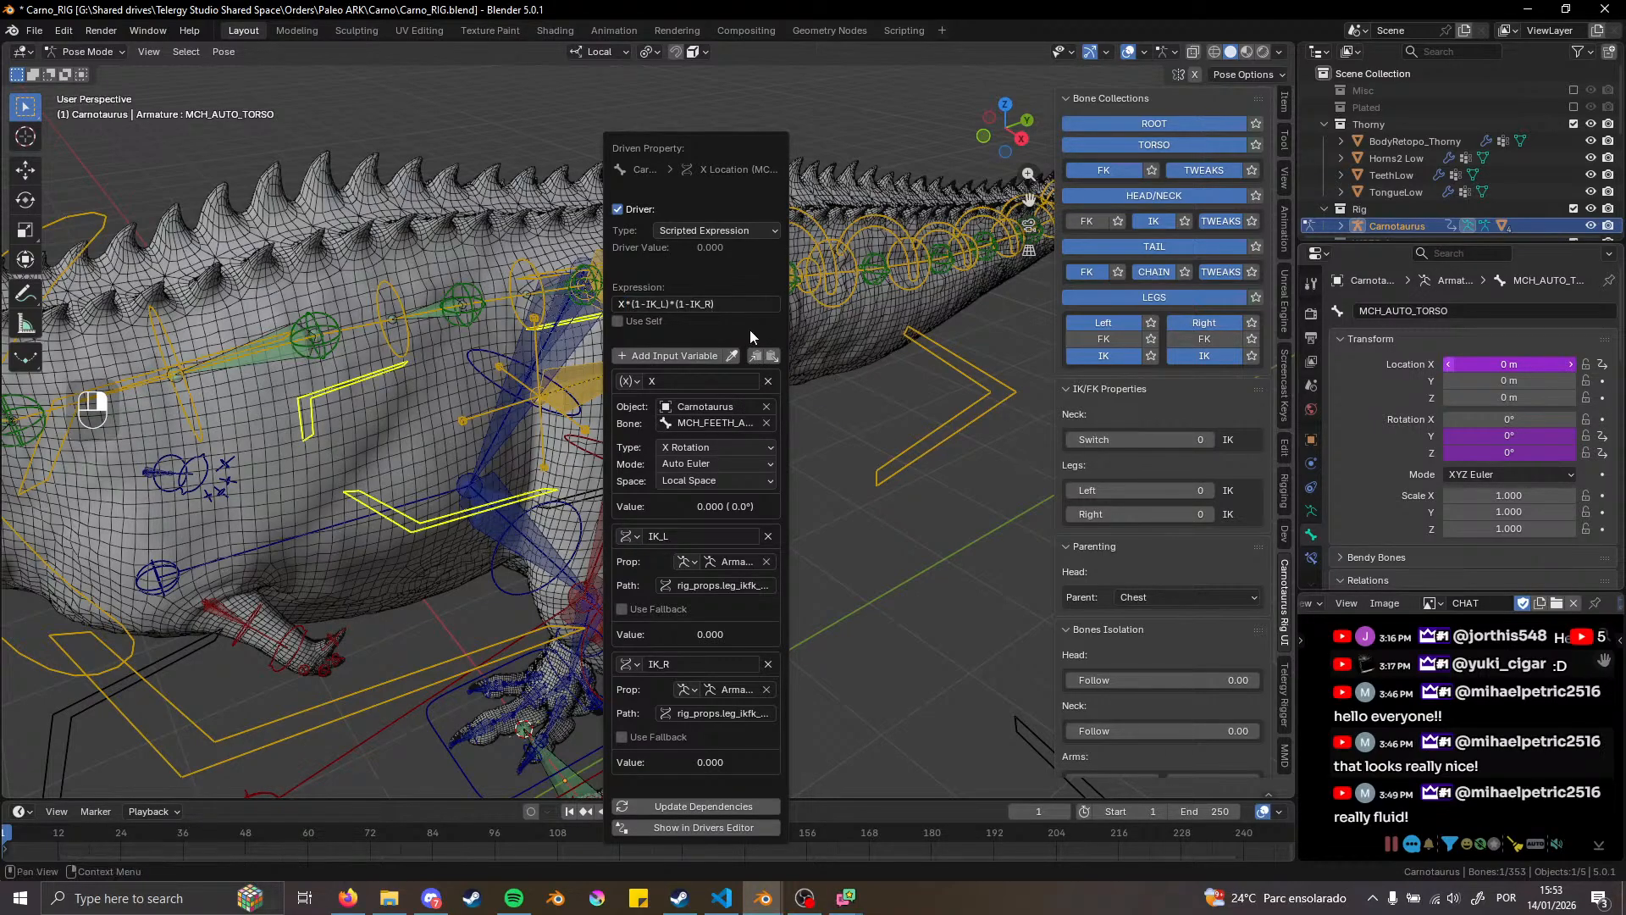
Copy the X Location driver's variables into the Y Rotation driver of MCH_AUTO_TORSO and delete the duplicate X variable
left_click(756, 357)
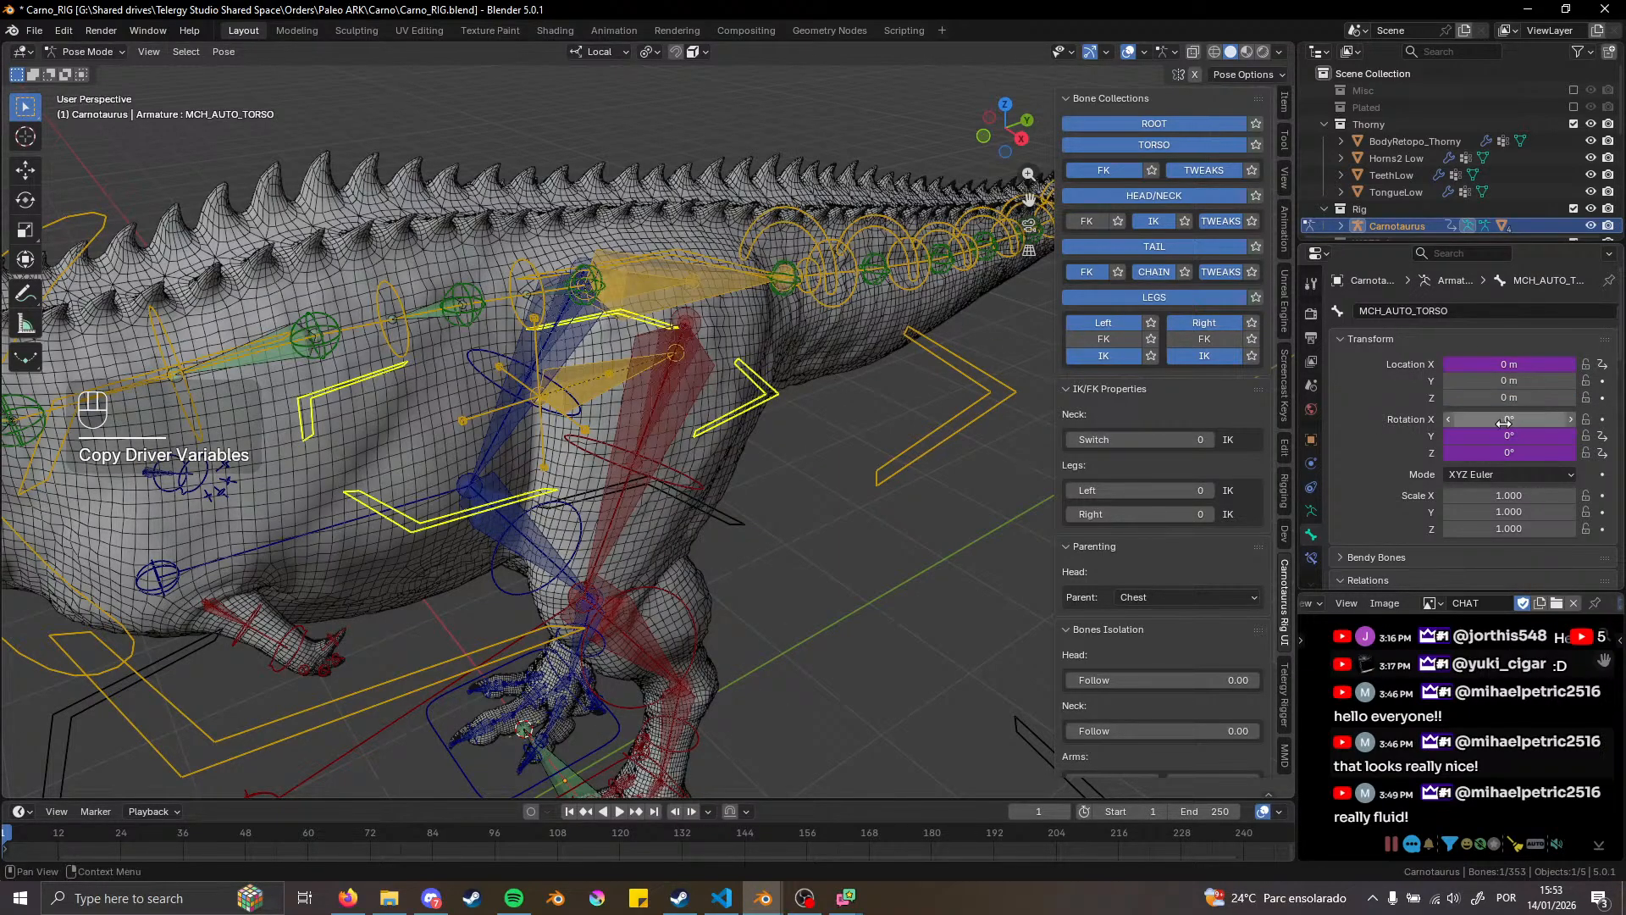
right_click(1483, 435)
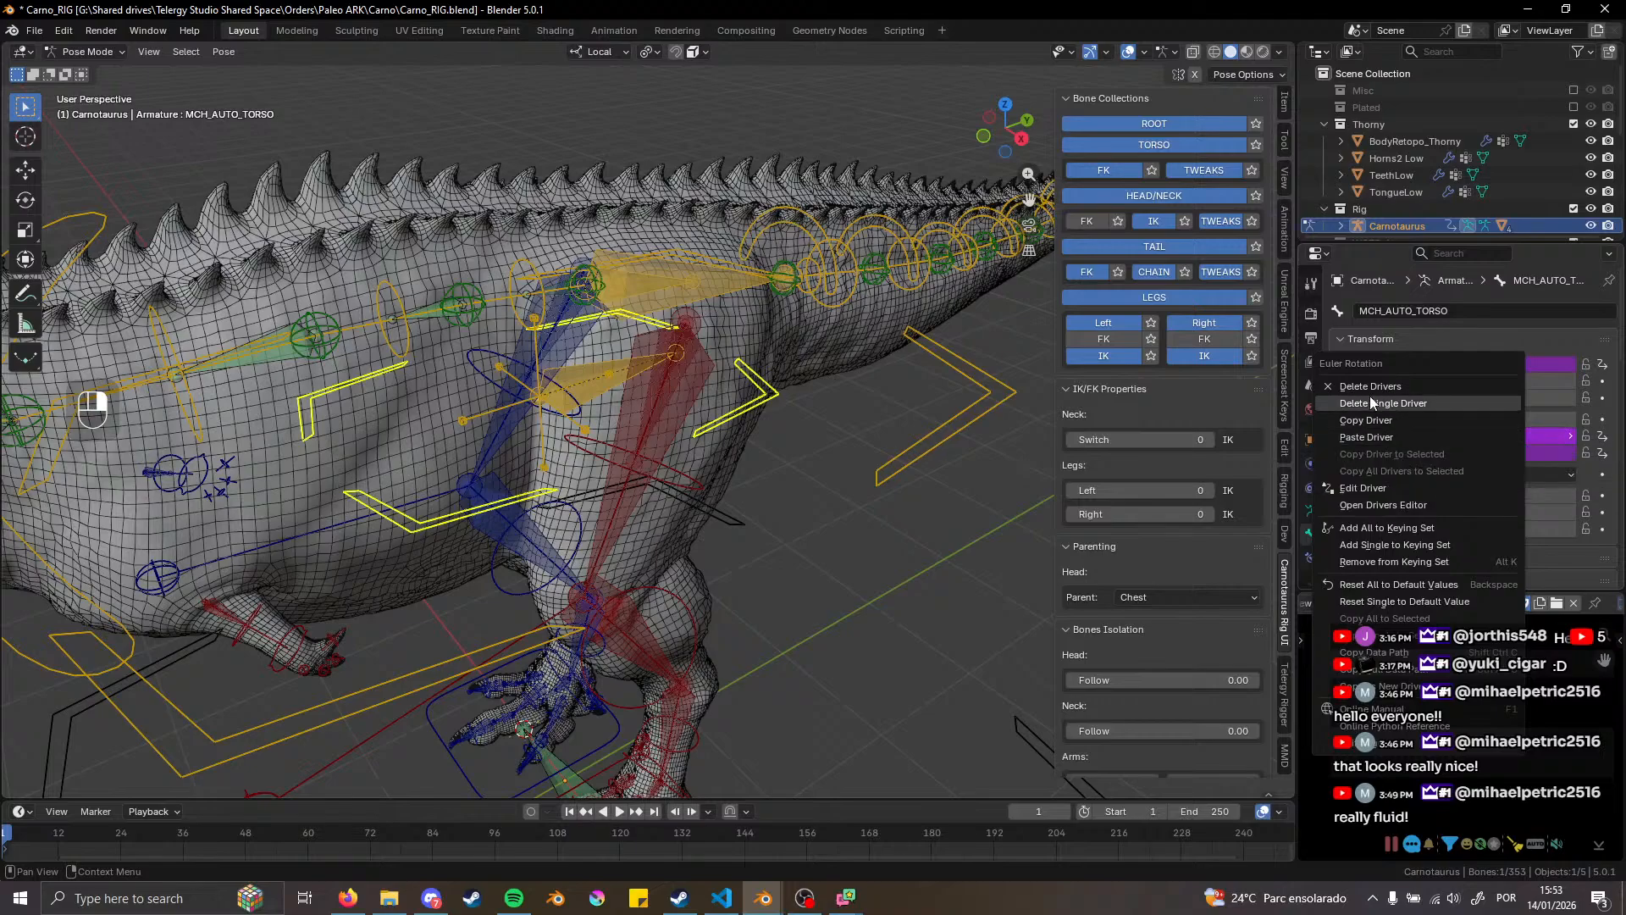
left_click(1365, 489)
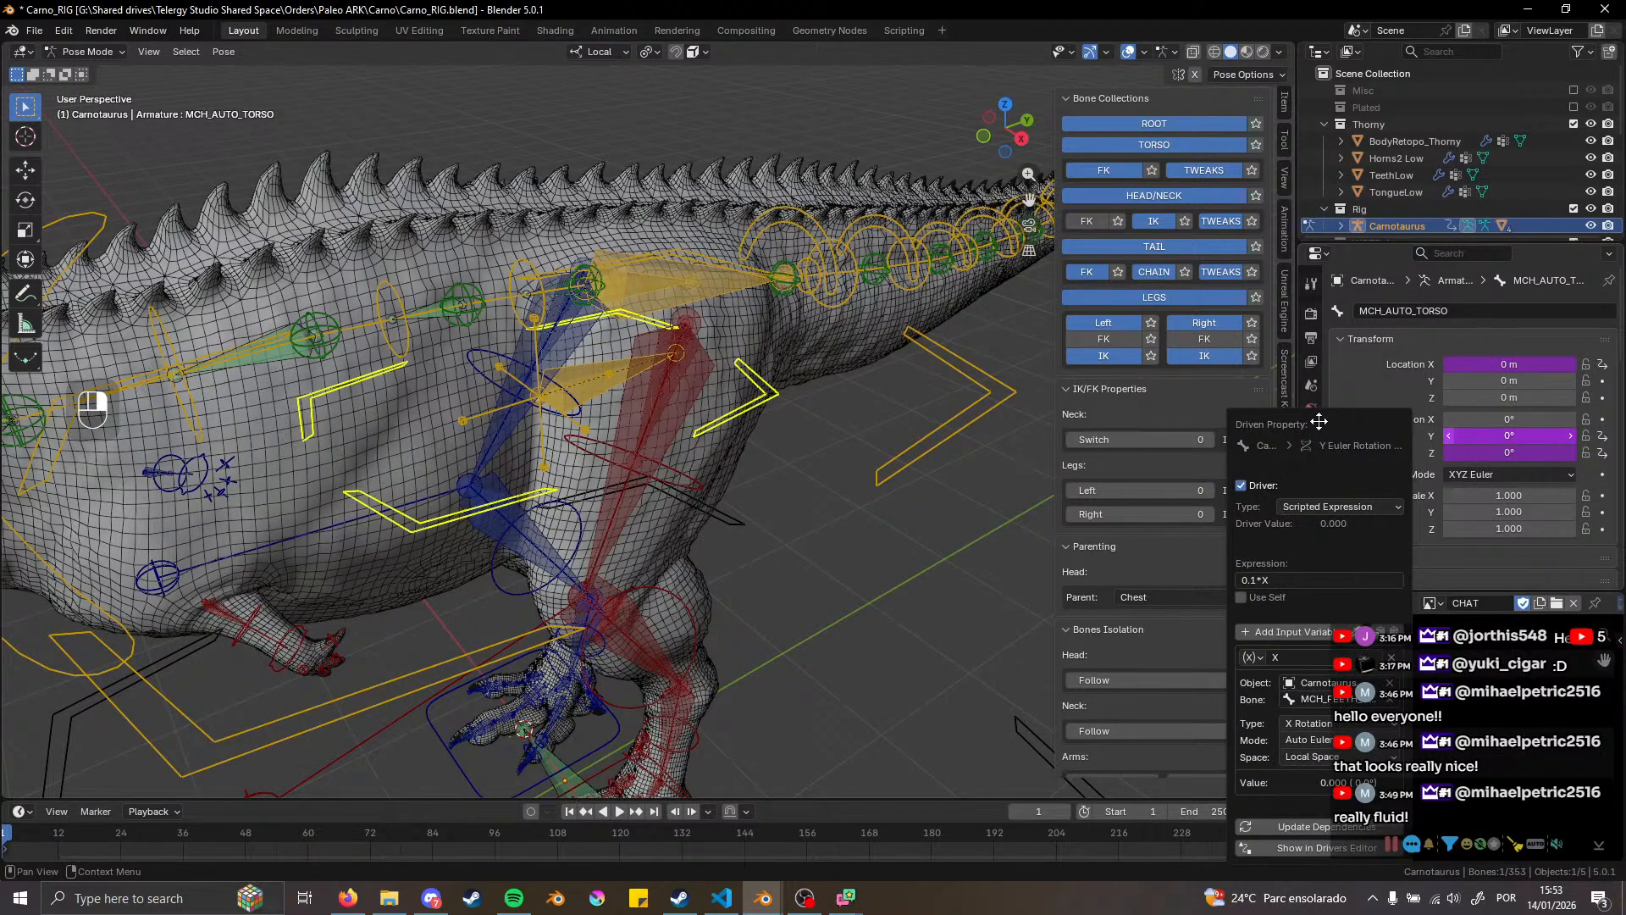
left_click_drag(1319, 421, 681, 211)
left_click(764, 421)
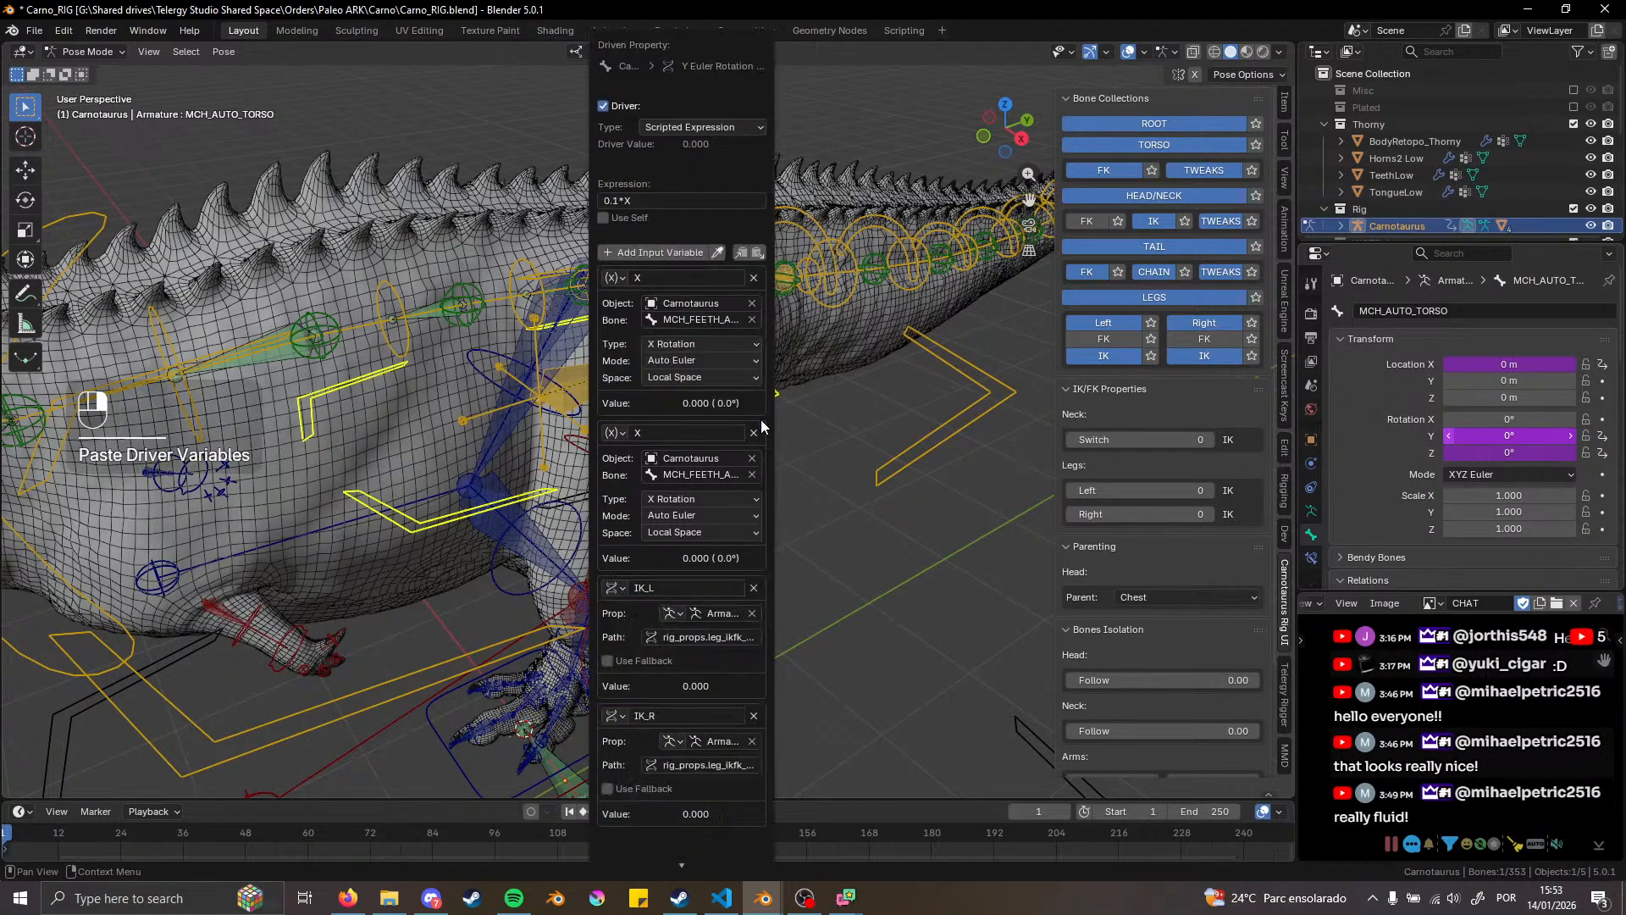
left_click(754, 433)
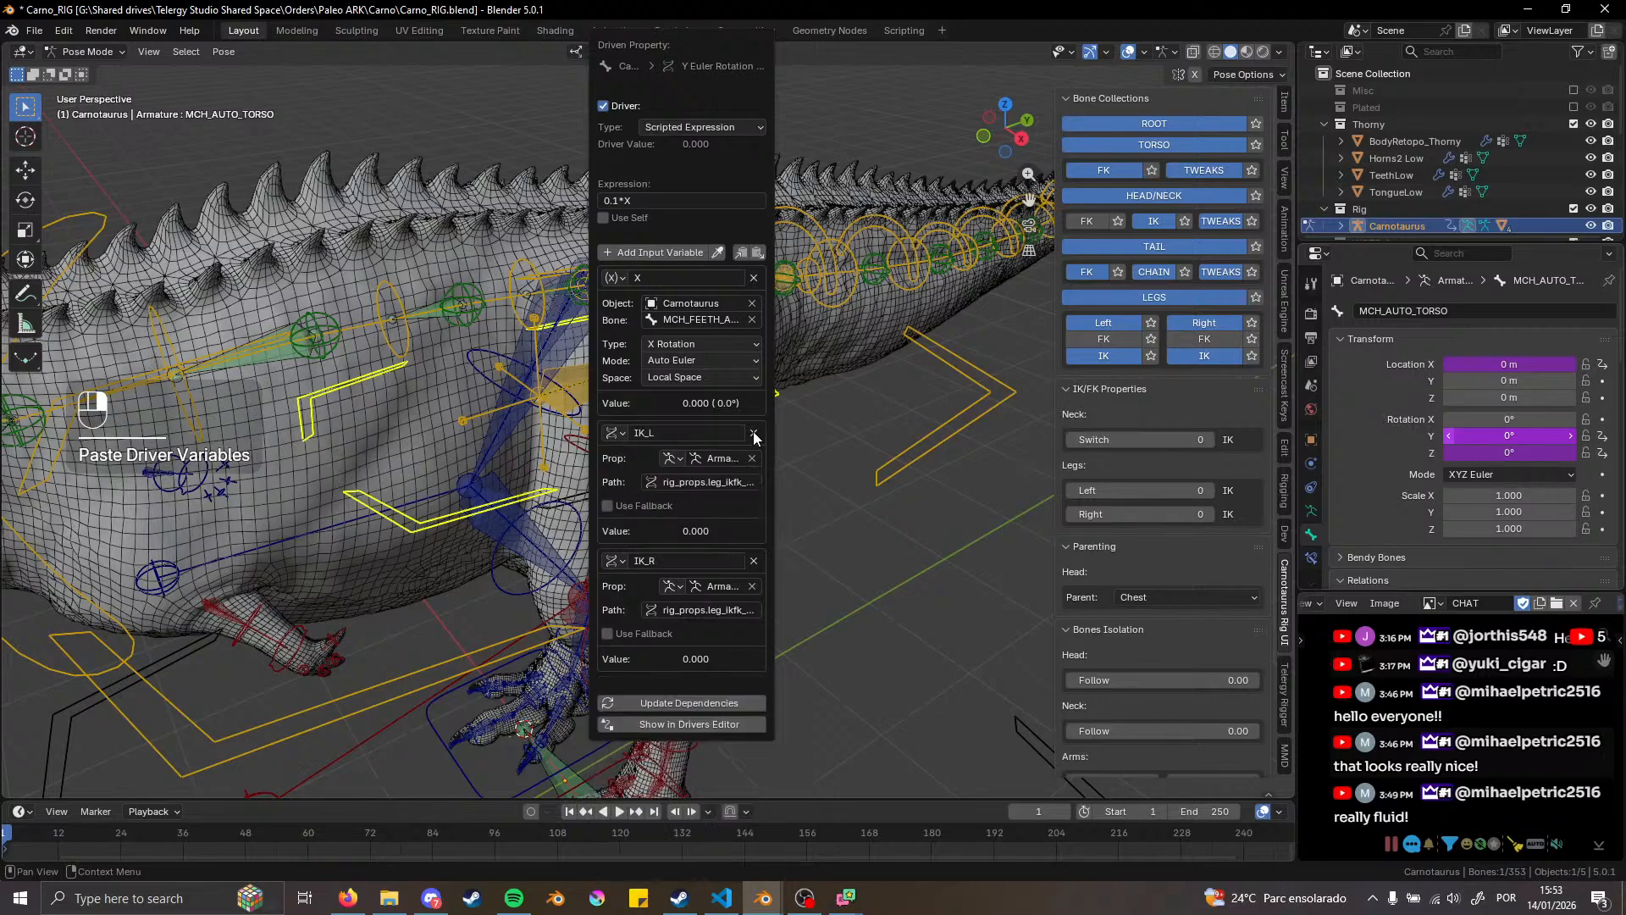
Set the Y Rotation driver's expression on MCH_AUTO_TORSO to 0.1*X*(1-IK_L)*(1-IK_R)
left_click(669, 200)
key("End")
type("*(1-IK_L)*(1-IK_R")
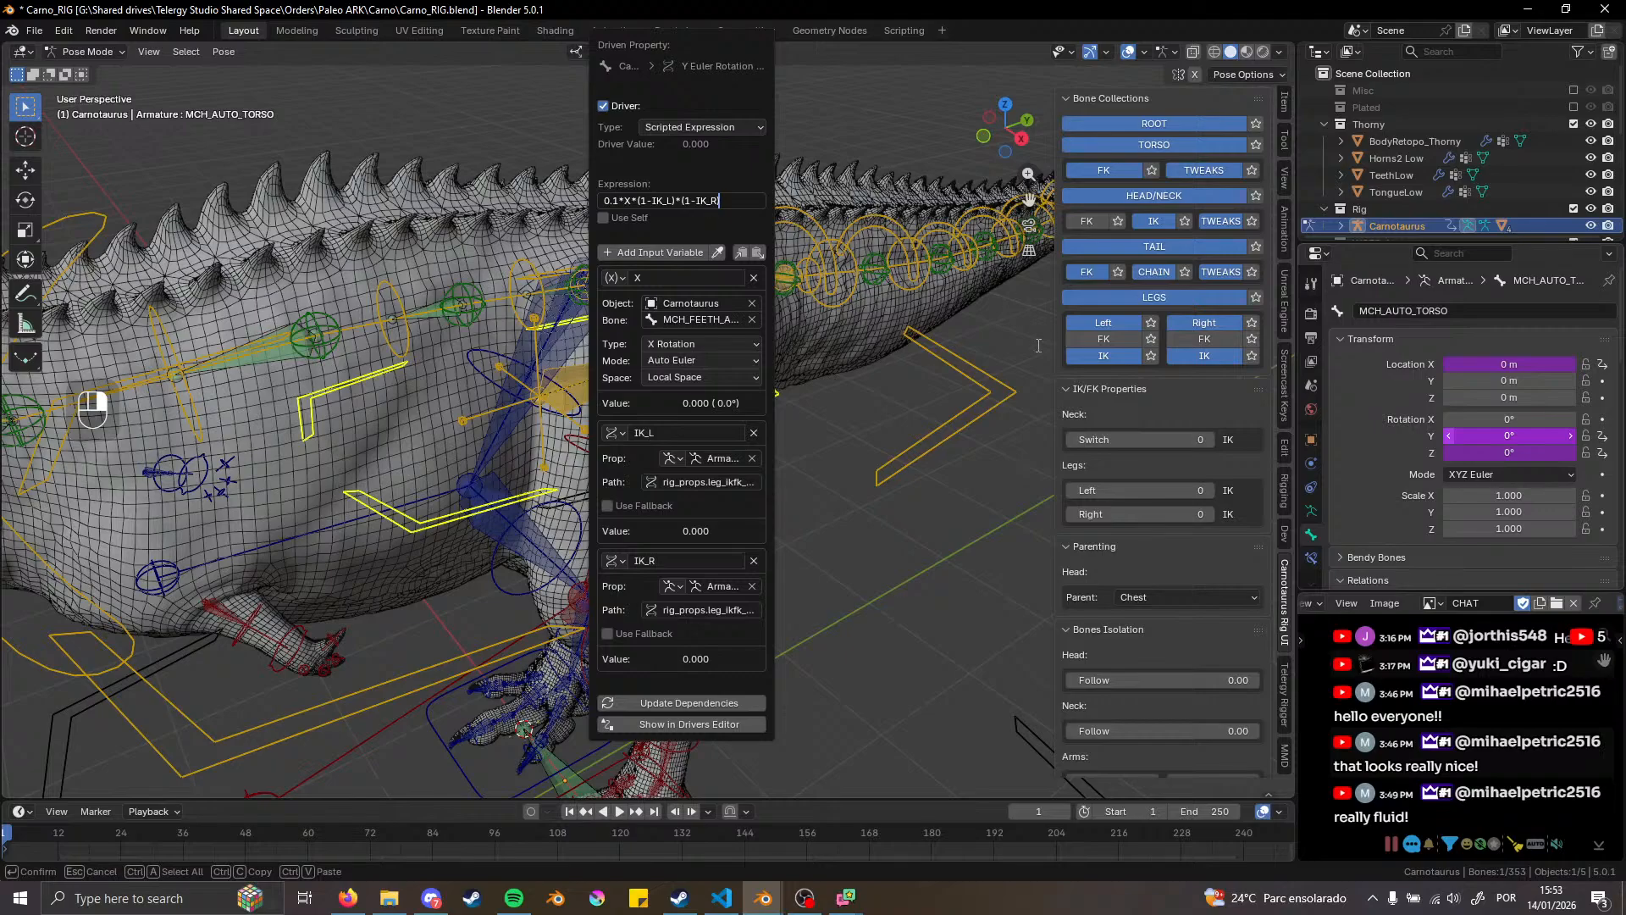
type(")")
key("Return")
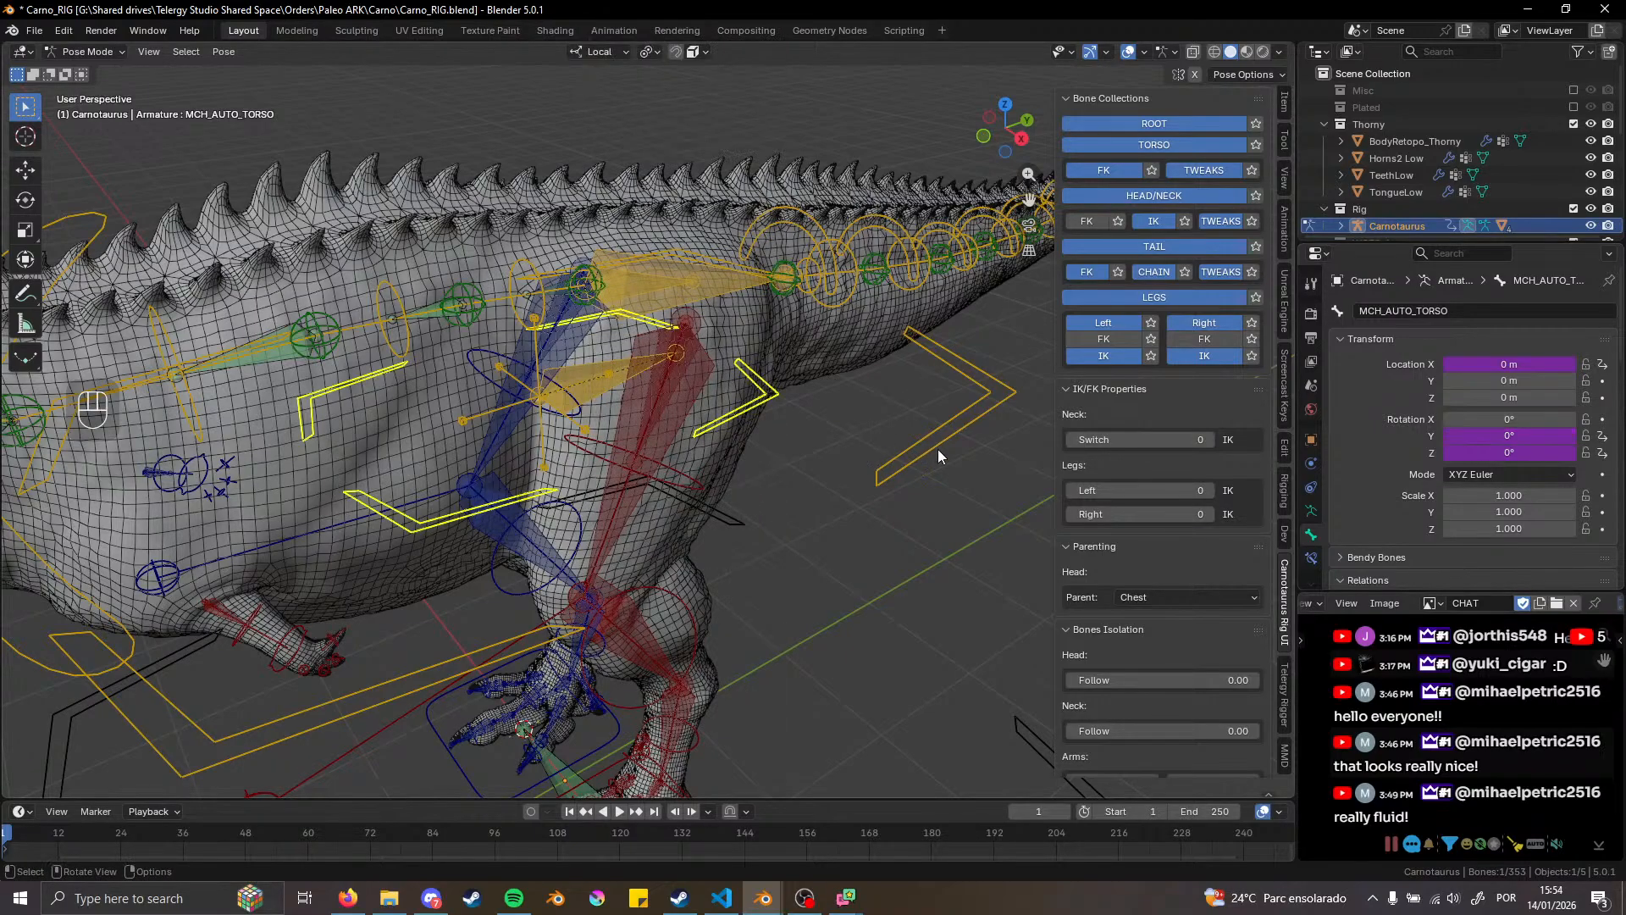
Paste the copied driver variables into the Z Rotation driver of MCH_AUTO_TORSO and delete the duplicate X variable
right_click(1510, 436)
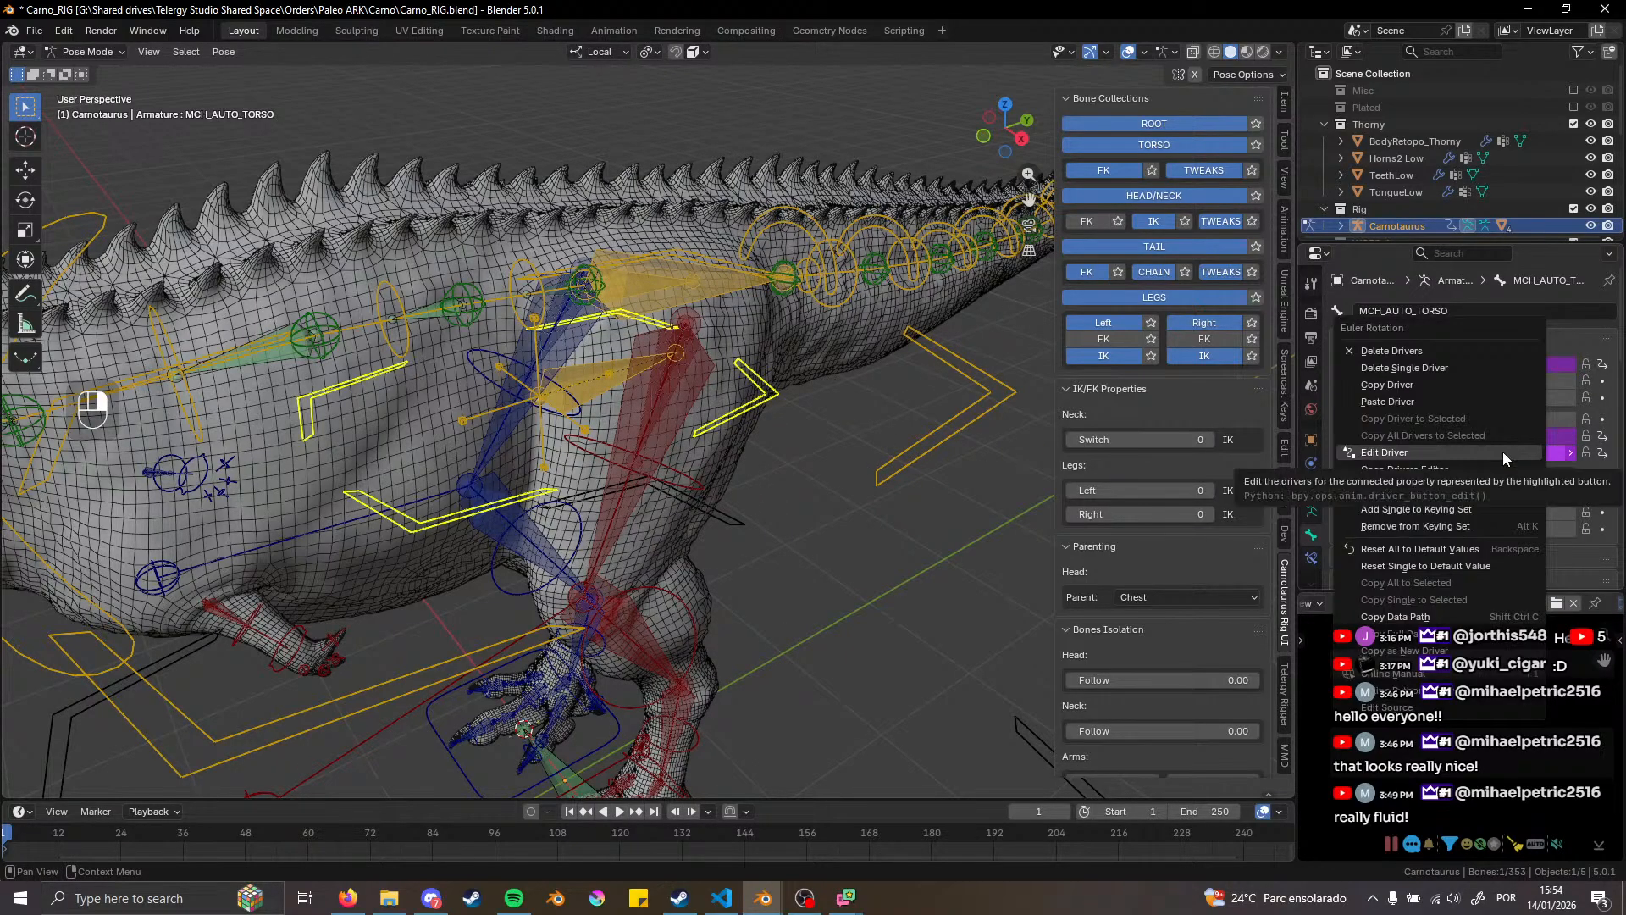
left_click(1501, 450)
left_click_drag(1457, 389, 706, 237)
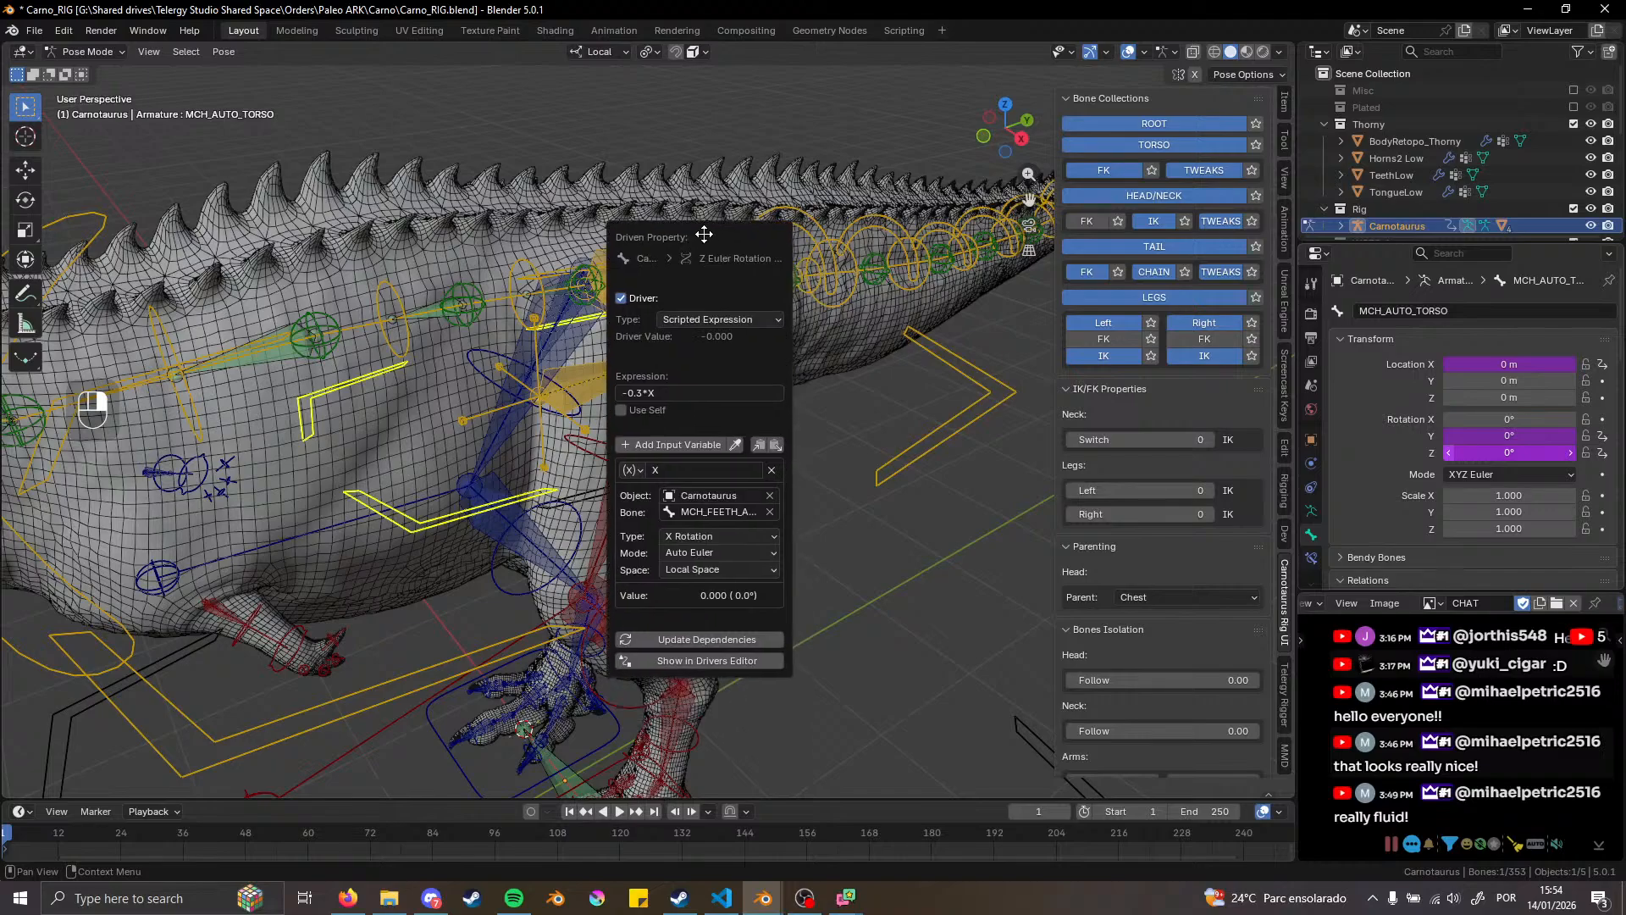
left_click(775, 444)
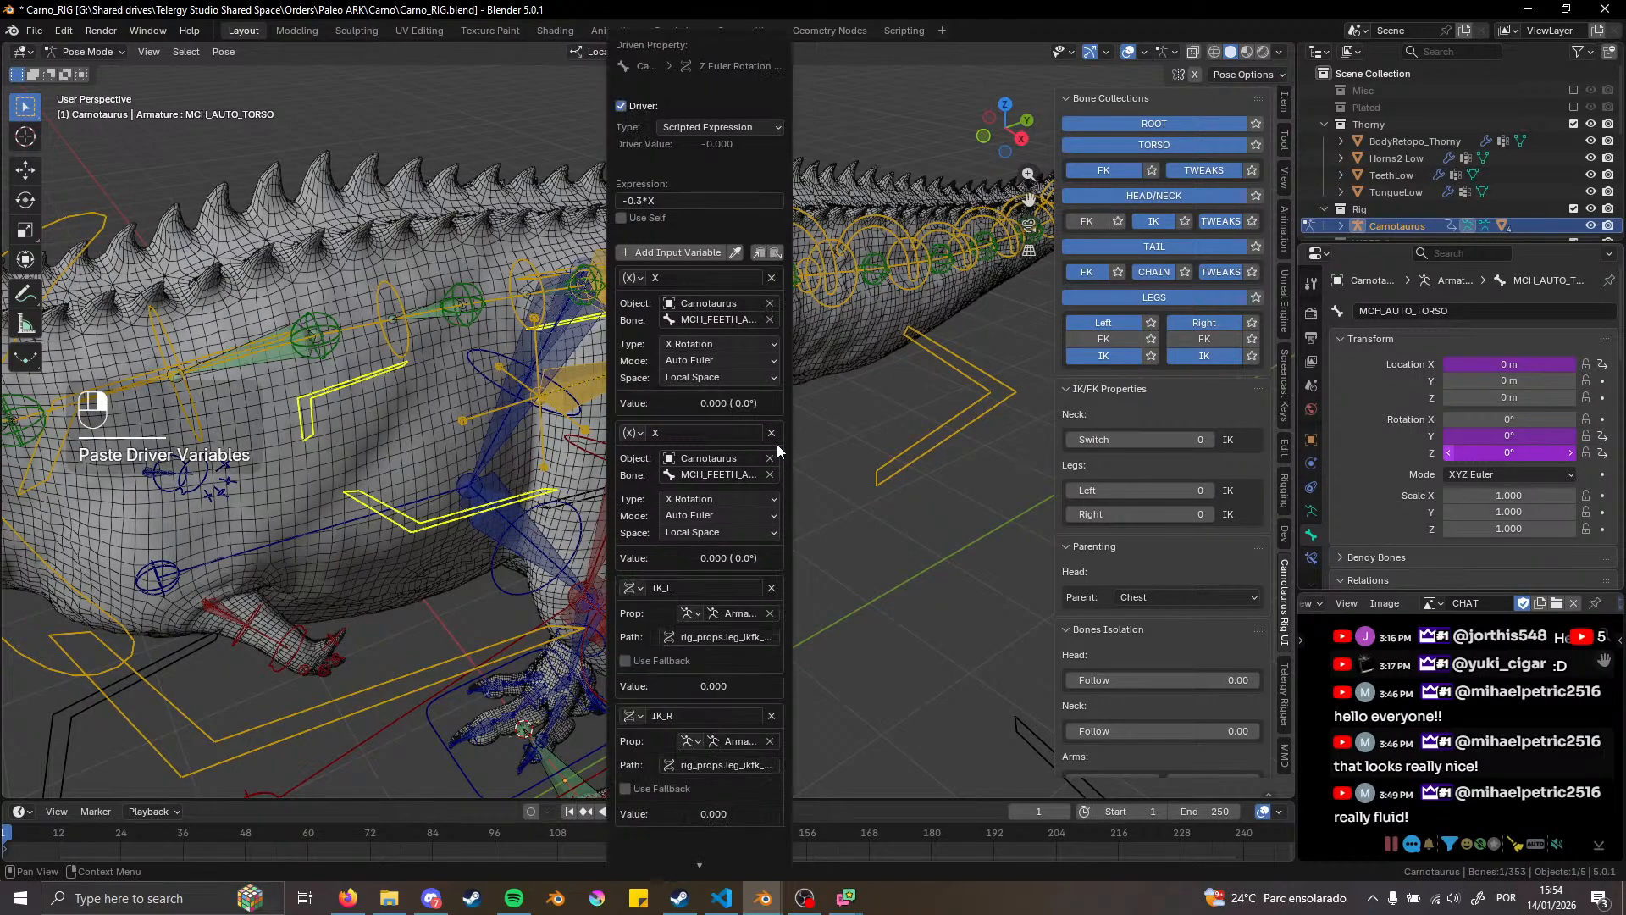
left_click(774, 432)
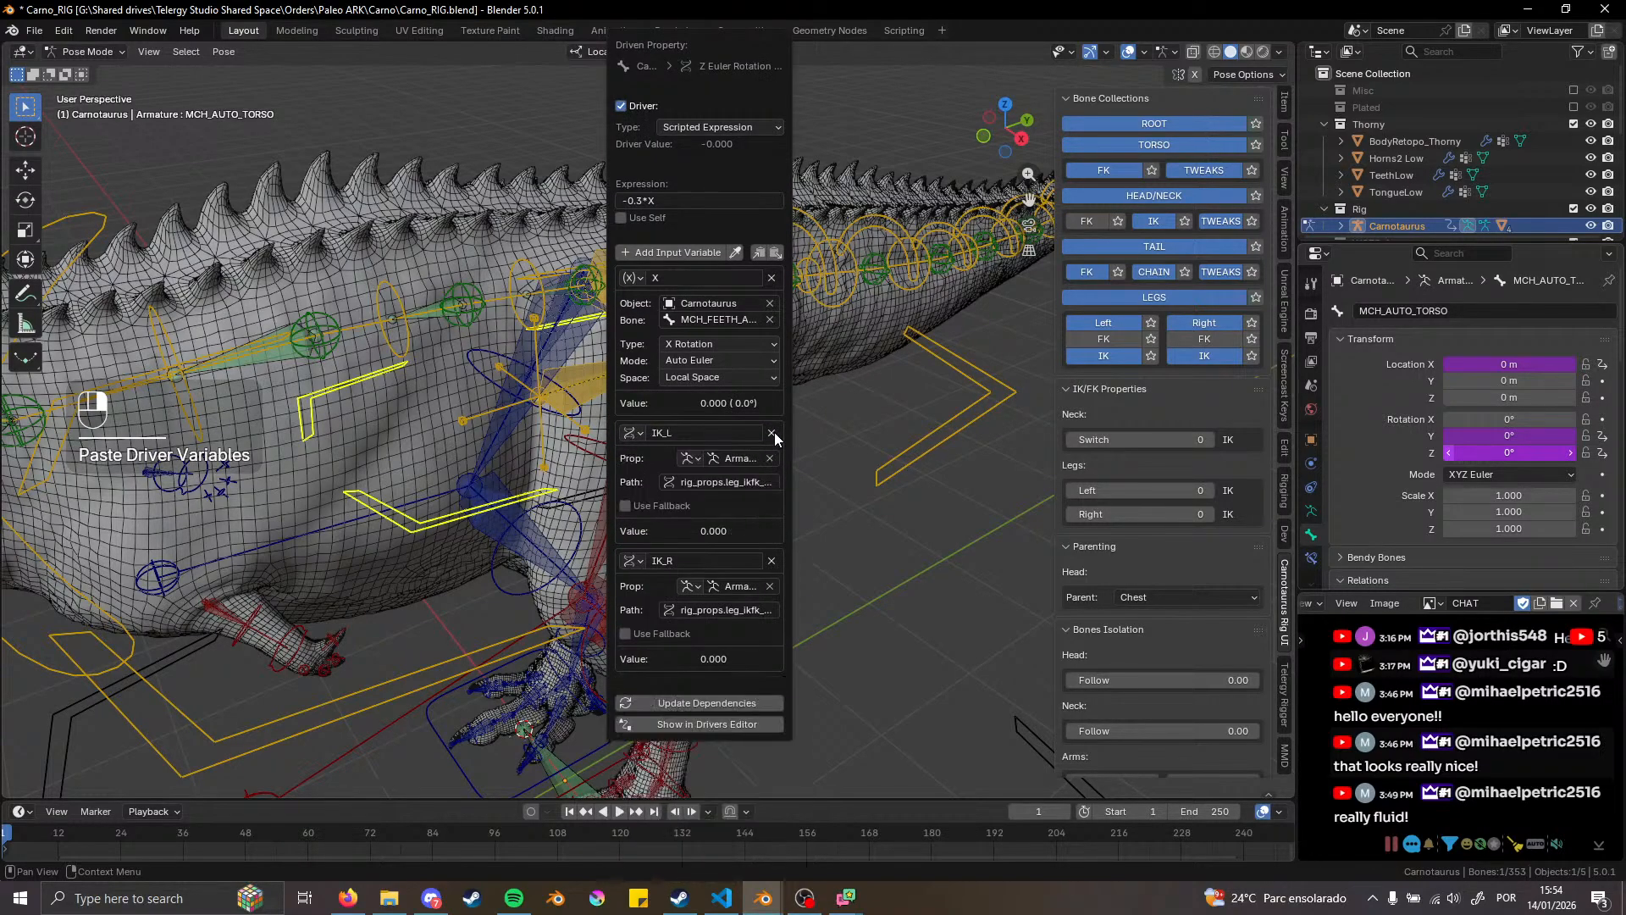
Set the Z Rotation driver's expression to -0.3*X*(1-IK_L)*(1-IK_R)
left_click(698, 201)
key("ctrl")
key("ctrl+v")
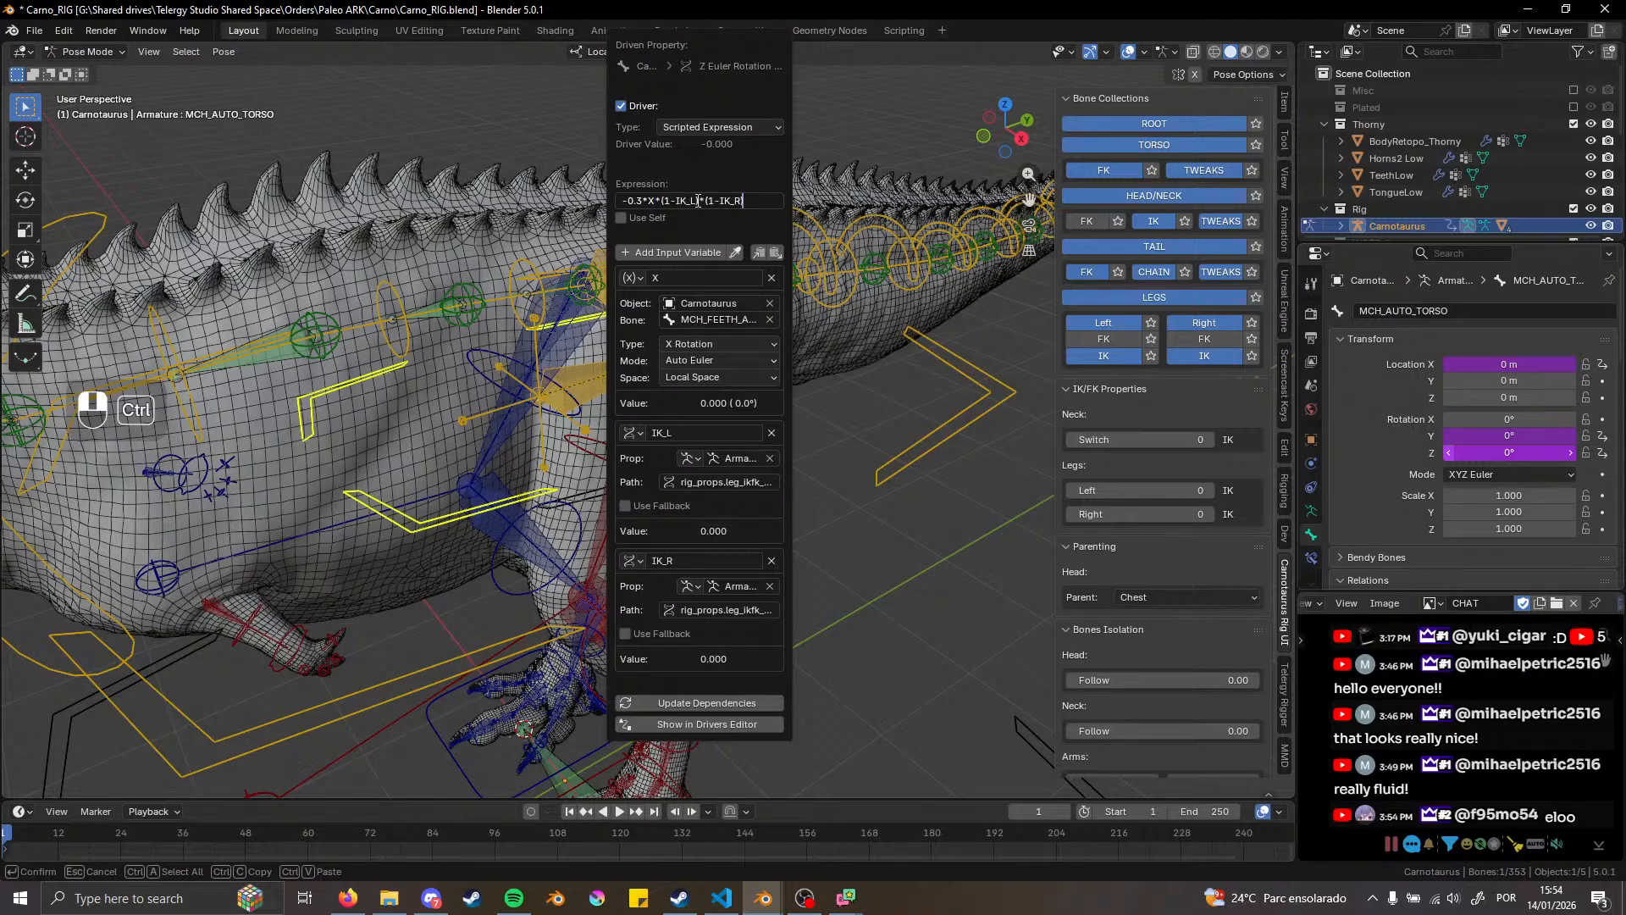
type(")")
key("Return")
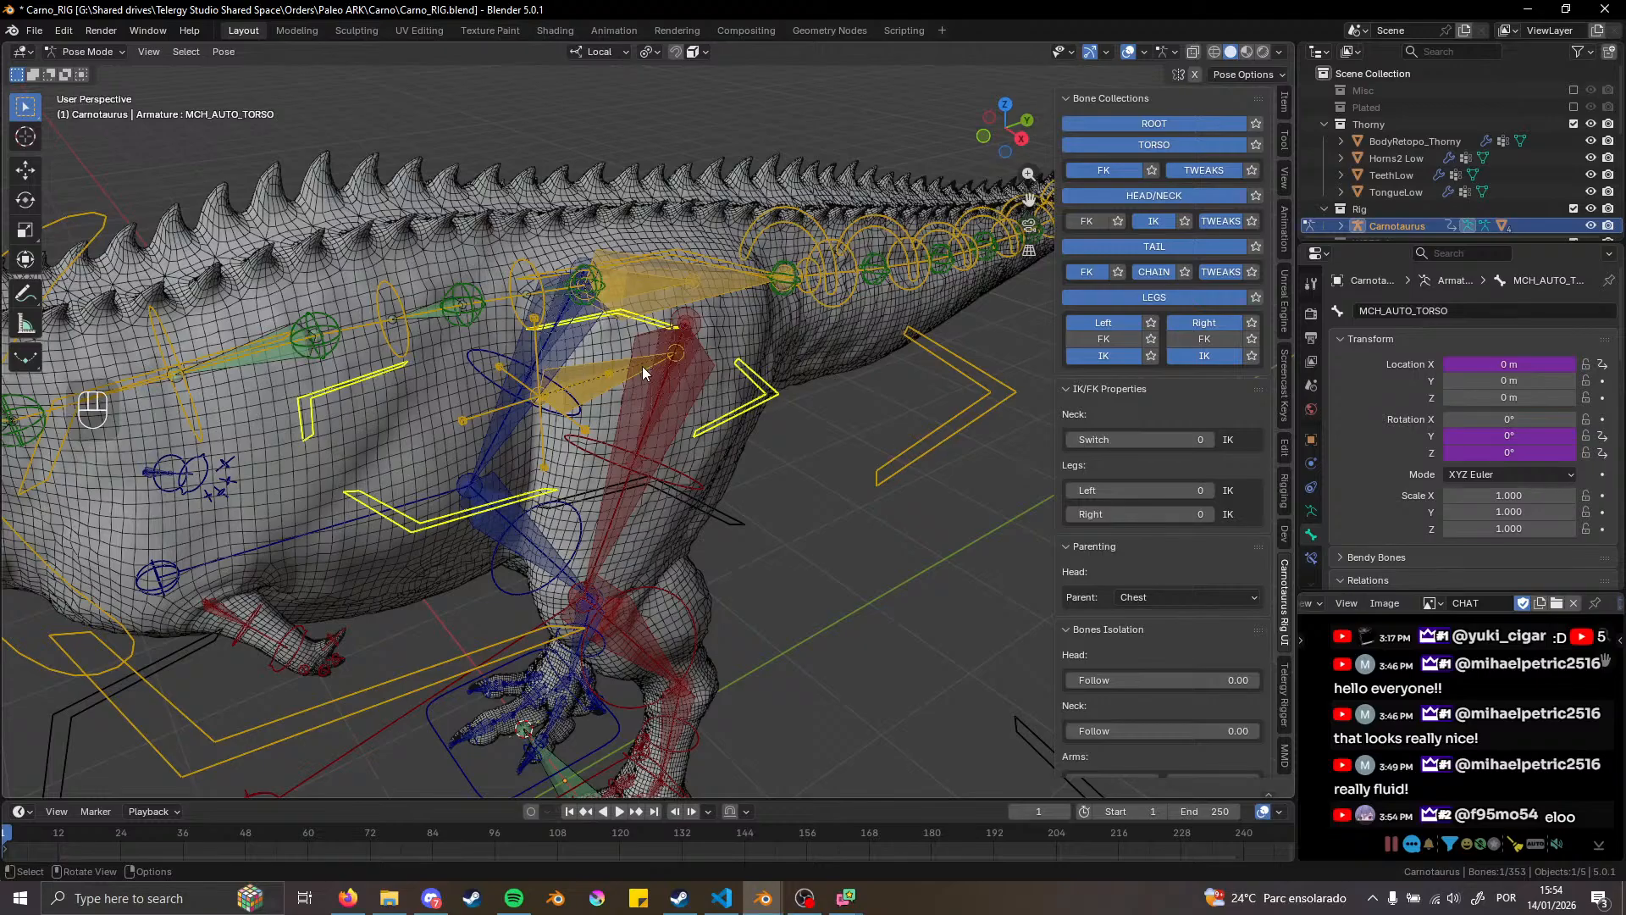
Paste the copied driver variables into the X Rotation driver of the MCH_PELVIS bone and delete the unneeded X variable
middle_click_drag(665, 279, 625, 307)
scroll(676, 287, "up", 1)
left_click(521, 320, "alt")
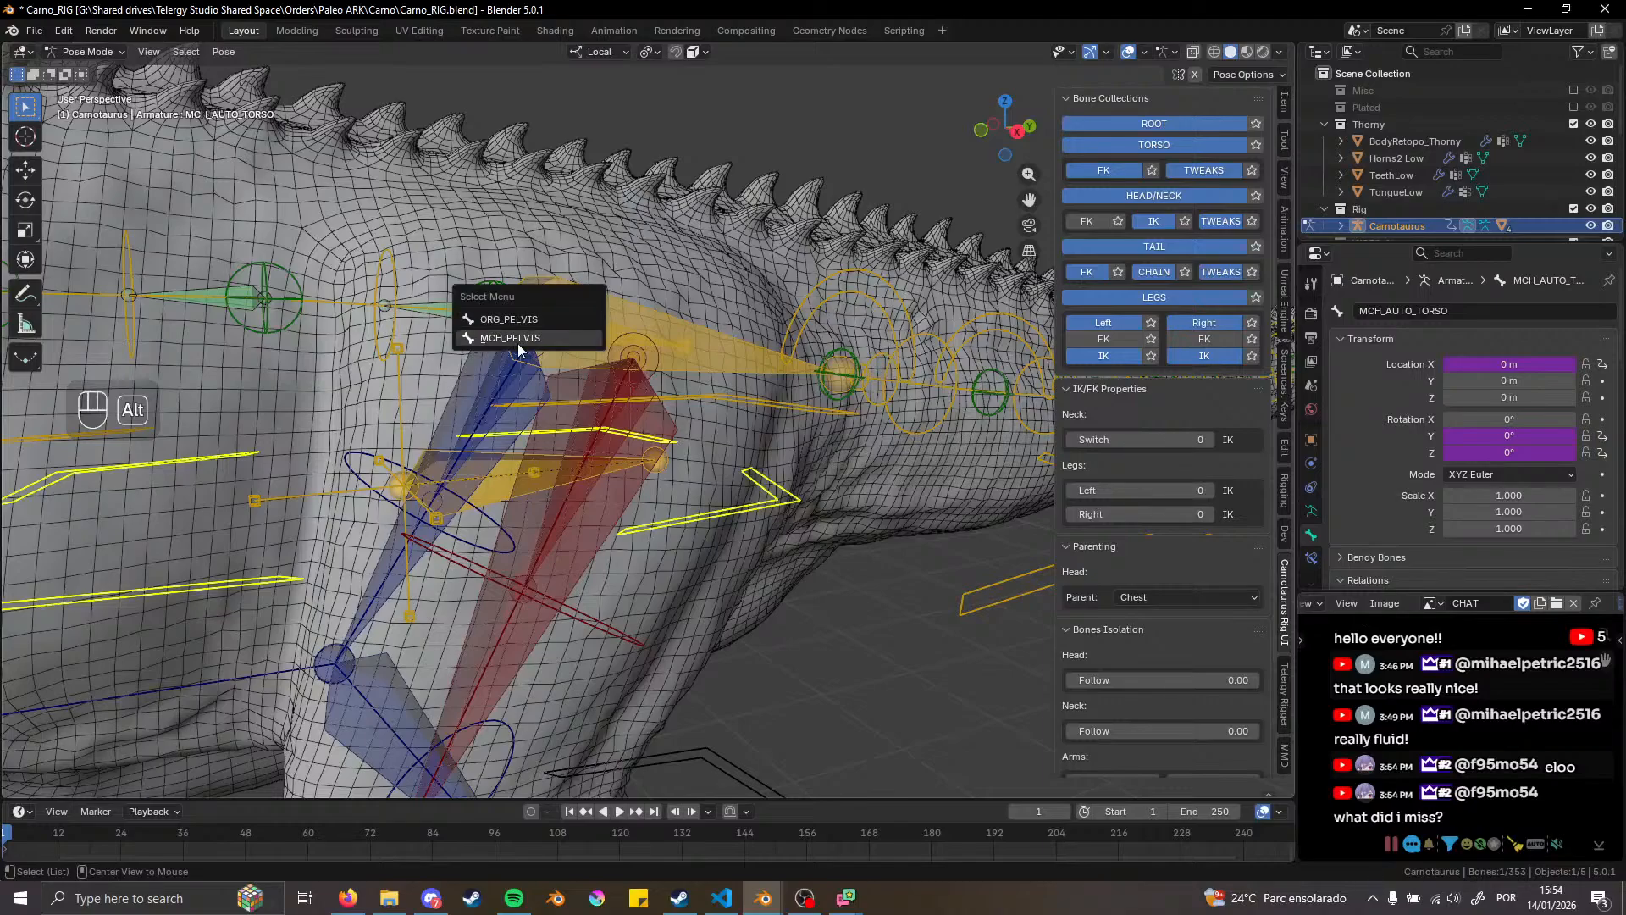
left_click(517, 342)
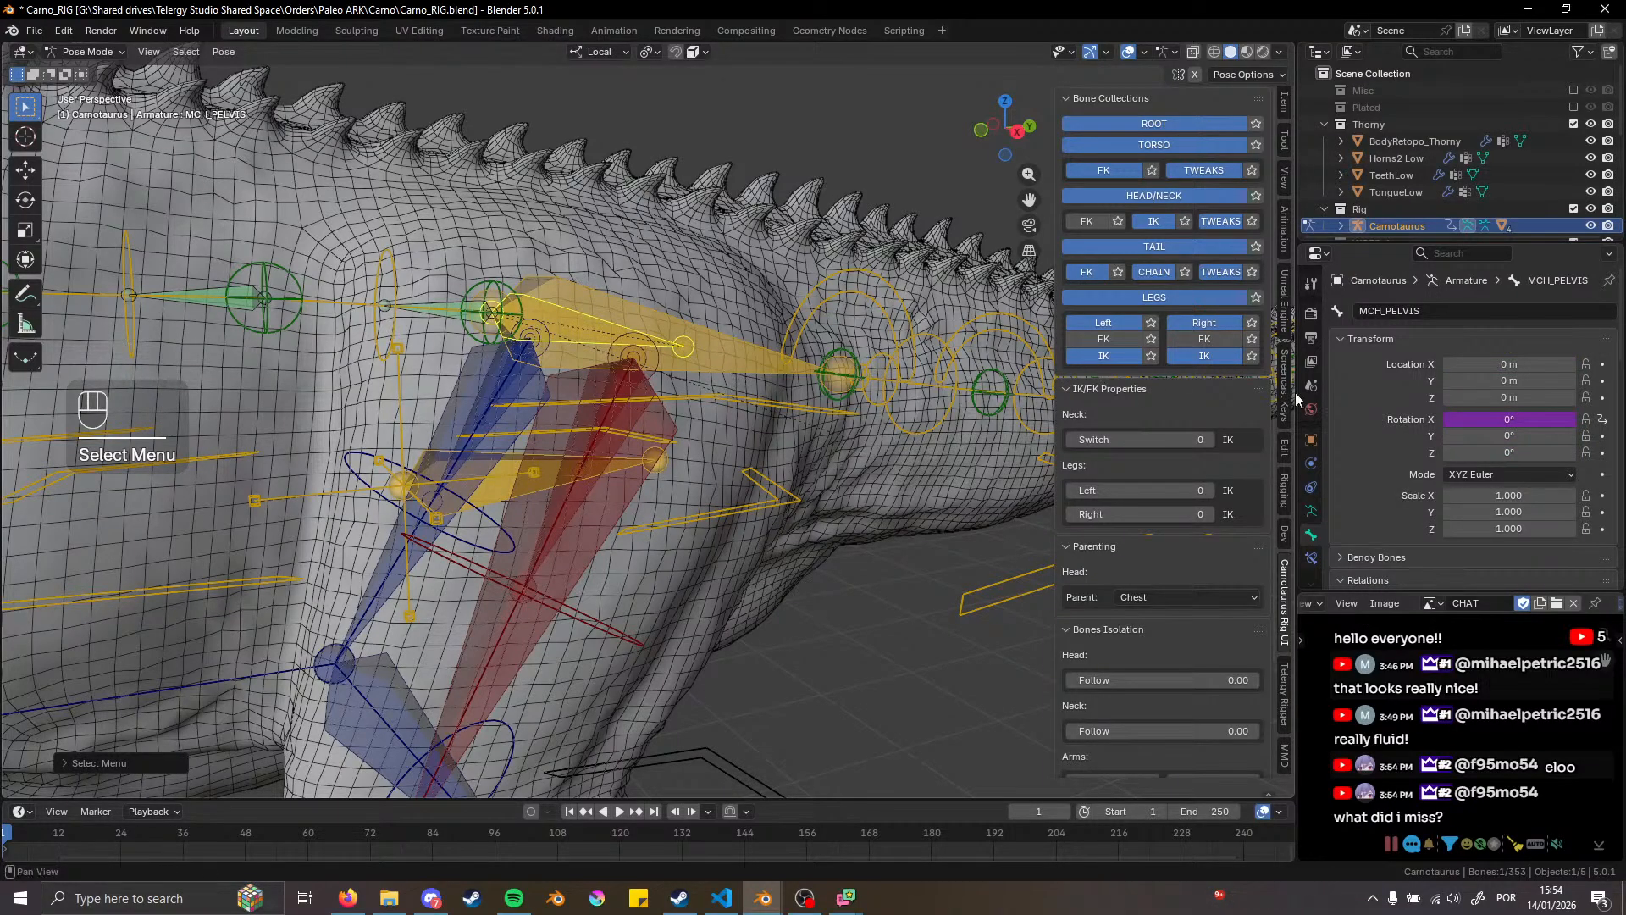
right_click(1520, 418)
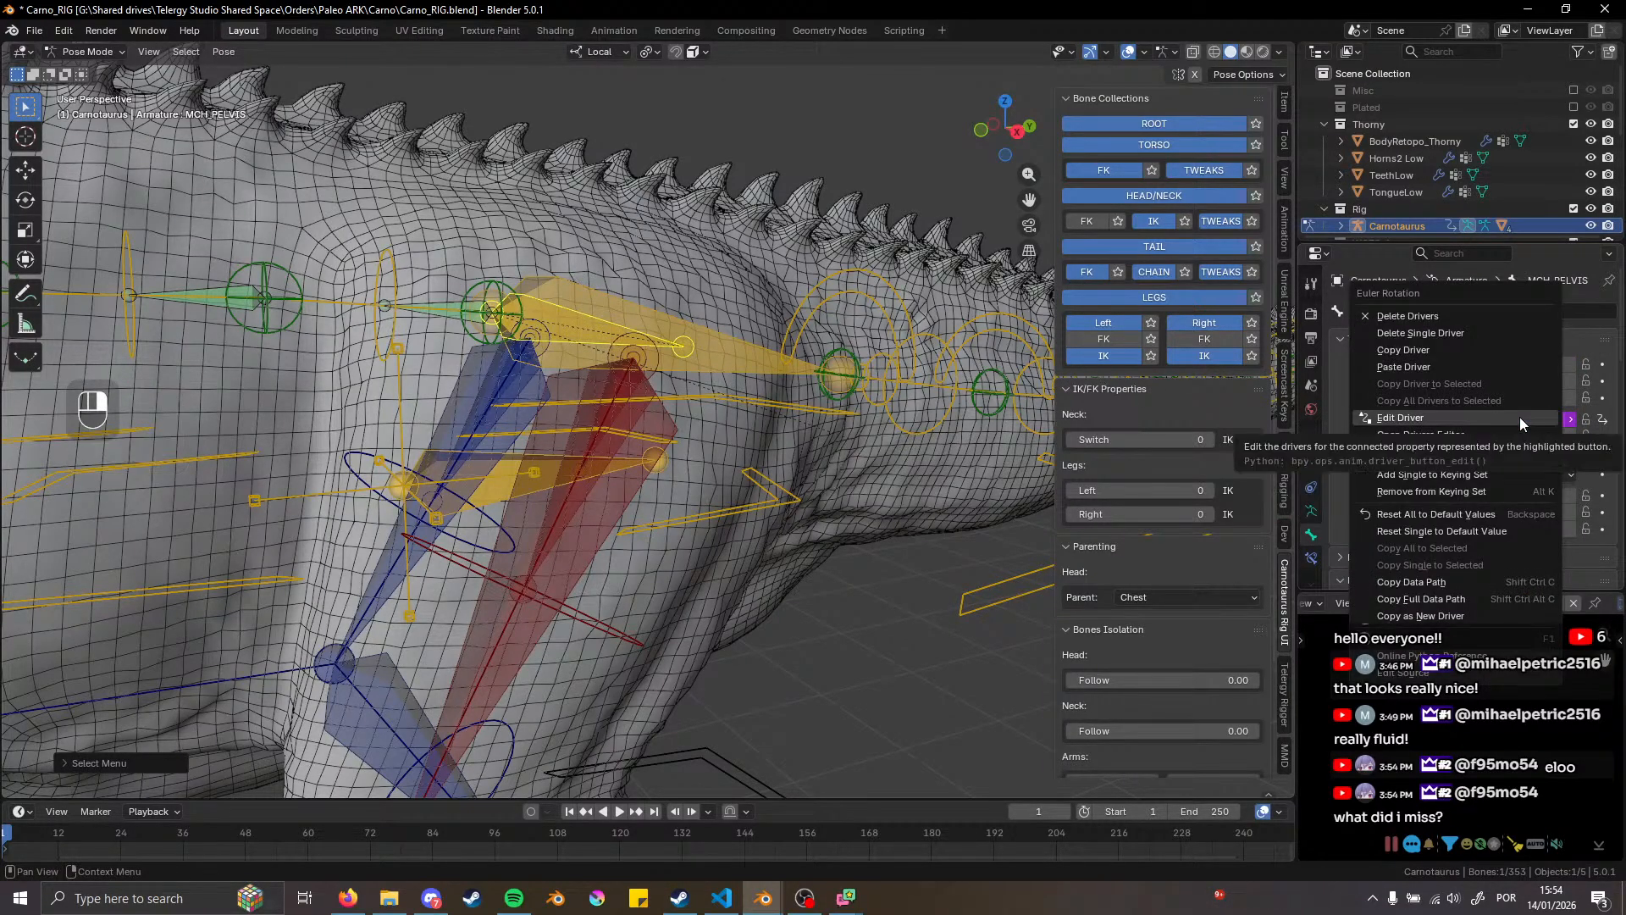
left_click(1447, 418)
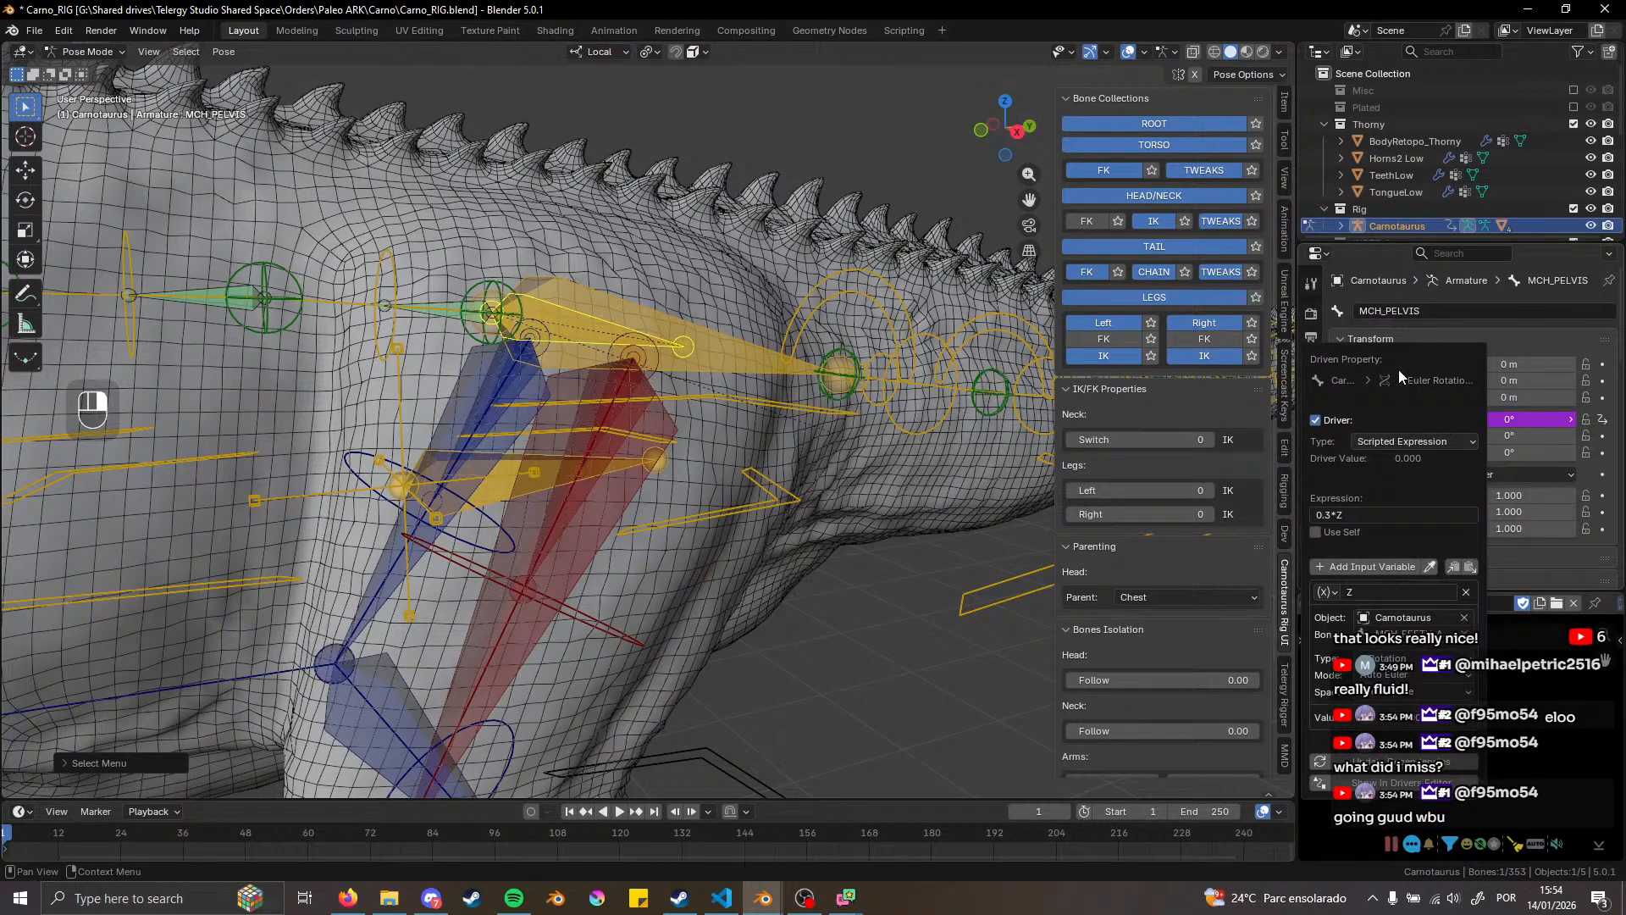
left_click_drag(1399, 369, 645, 173)
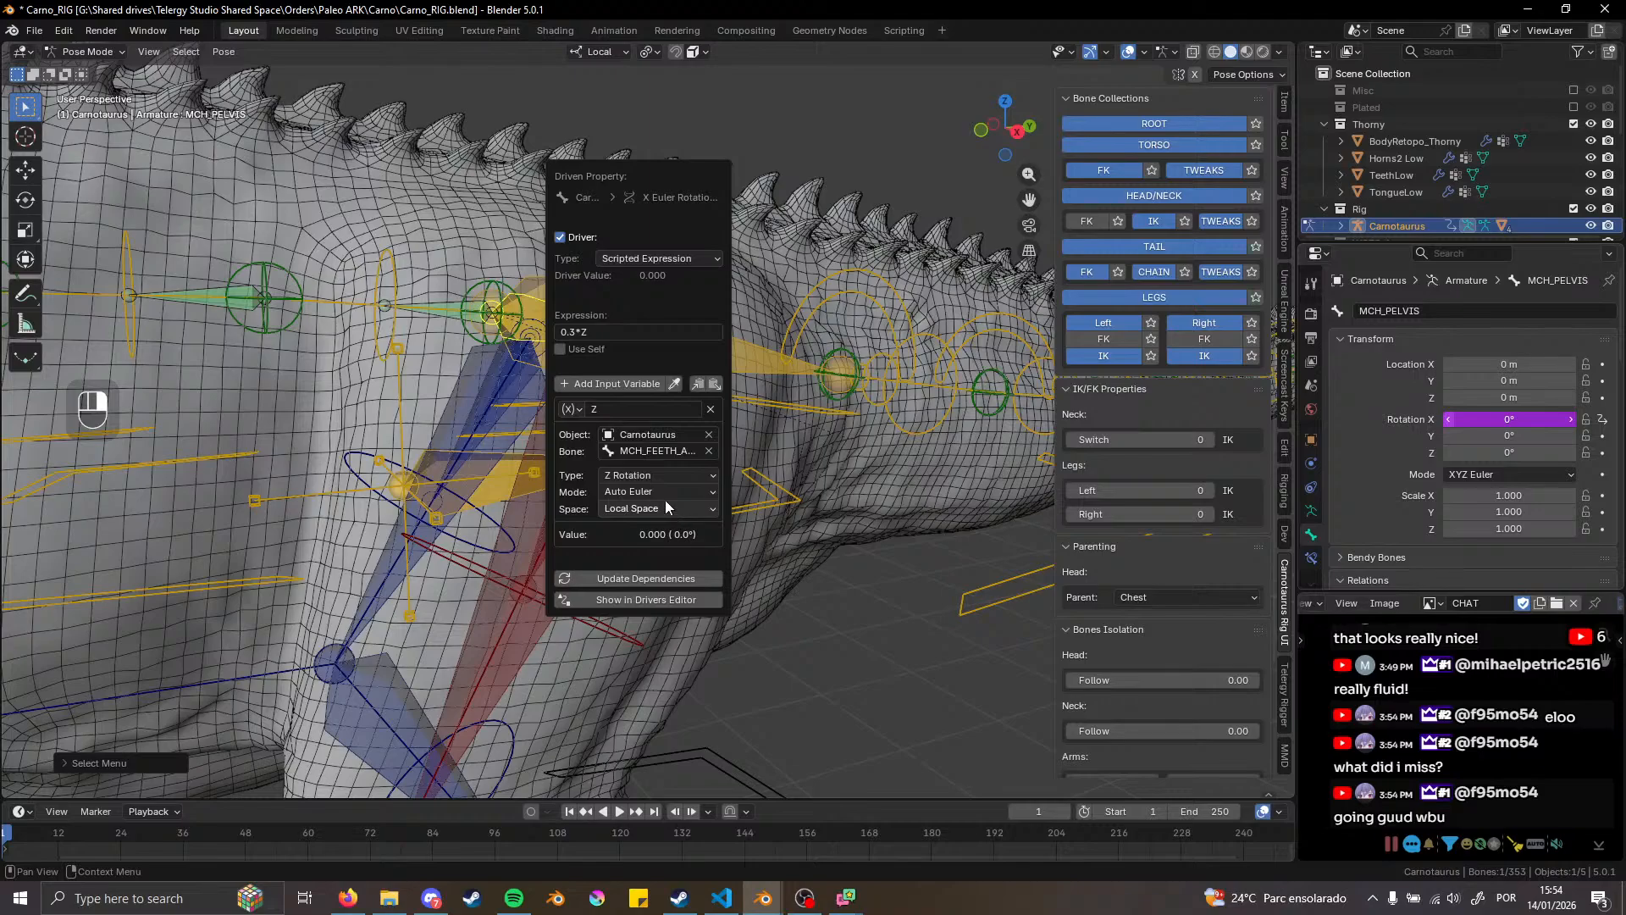
left_click(714, 386)
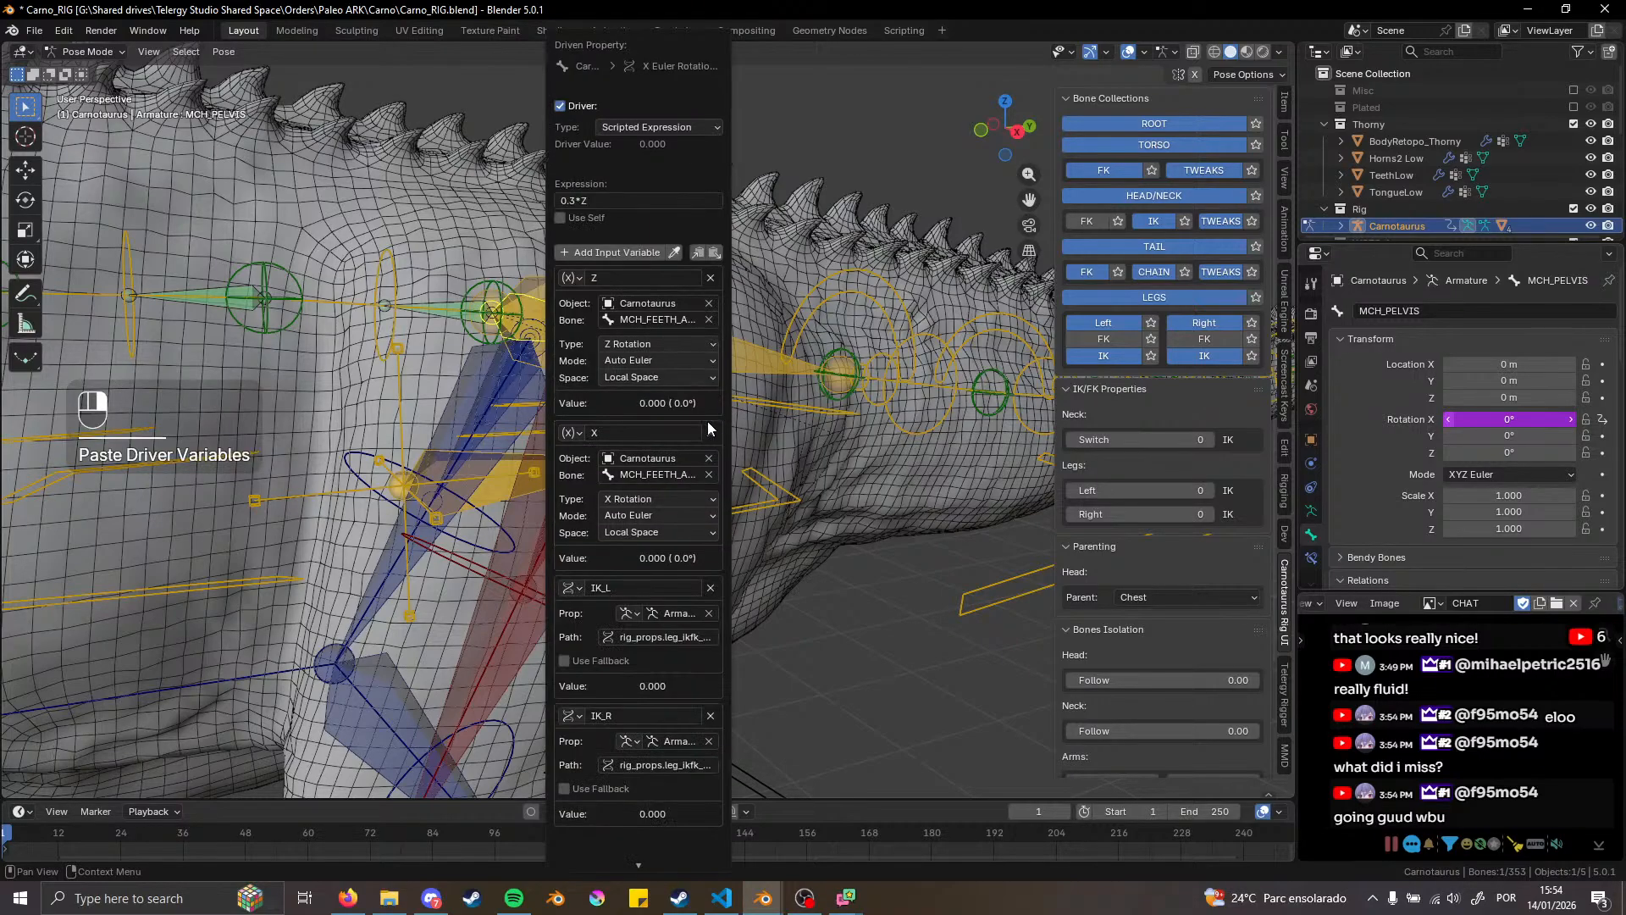
left_click(710, 432)
Set the MCH_PELVIS X Rotation driver's expression to 0.3*Z*(1-IK_L)*(1-IK_R)
left_click(646, 201)
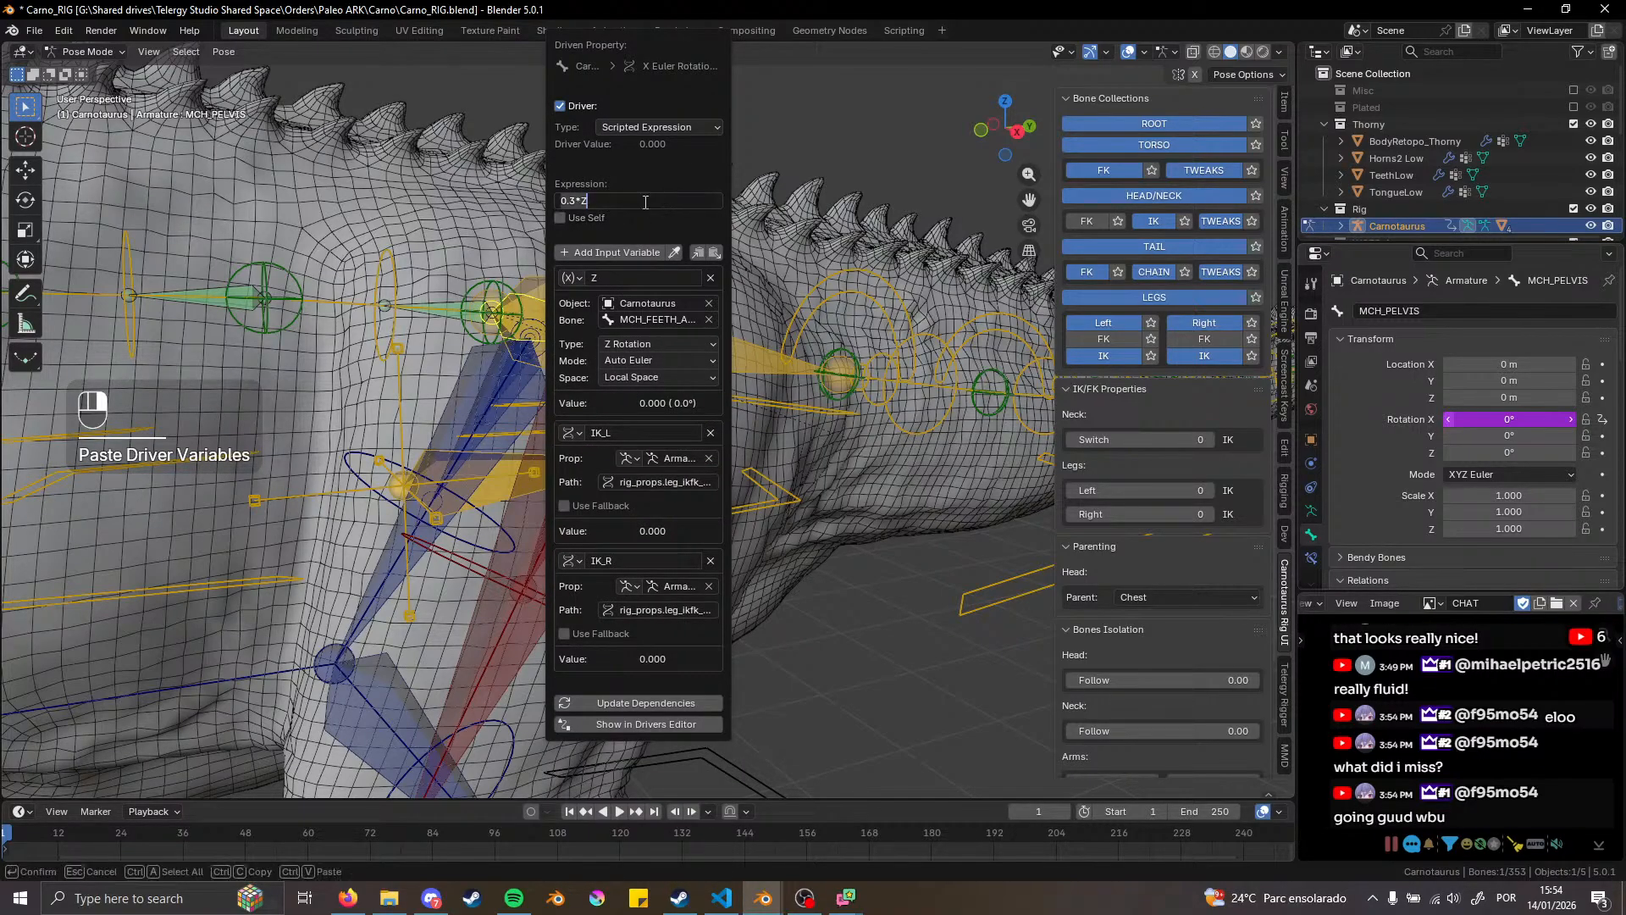
left_click(645, 201)
type("*(1-IK_L)*(1-IK_R)")
key("Return")
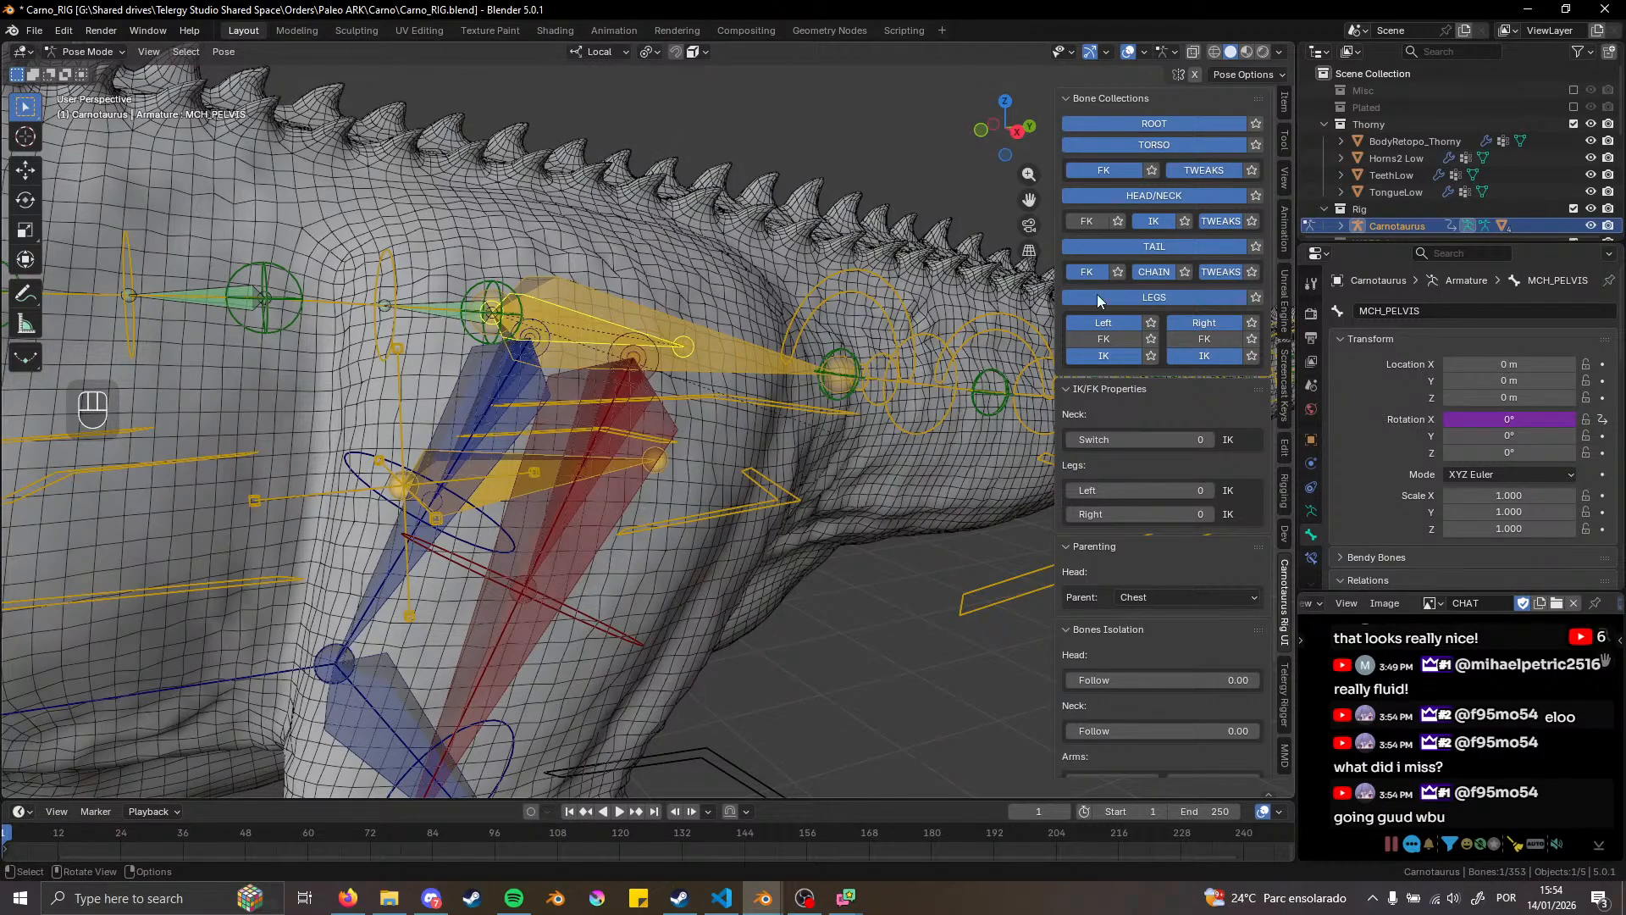
Add a driver to the Influence of MCH_PELVIS's Transformation constraint and paste in the copied variables, keeping only IK_L and IK_R
left_click(1312, 559)
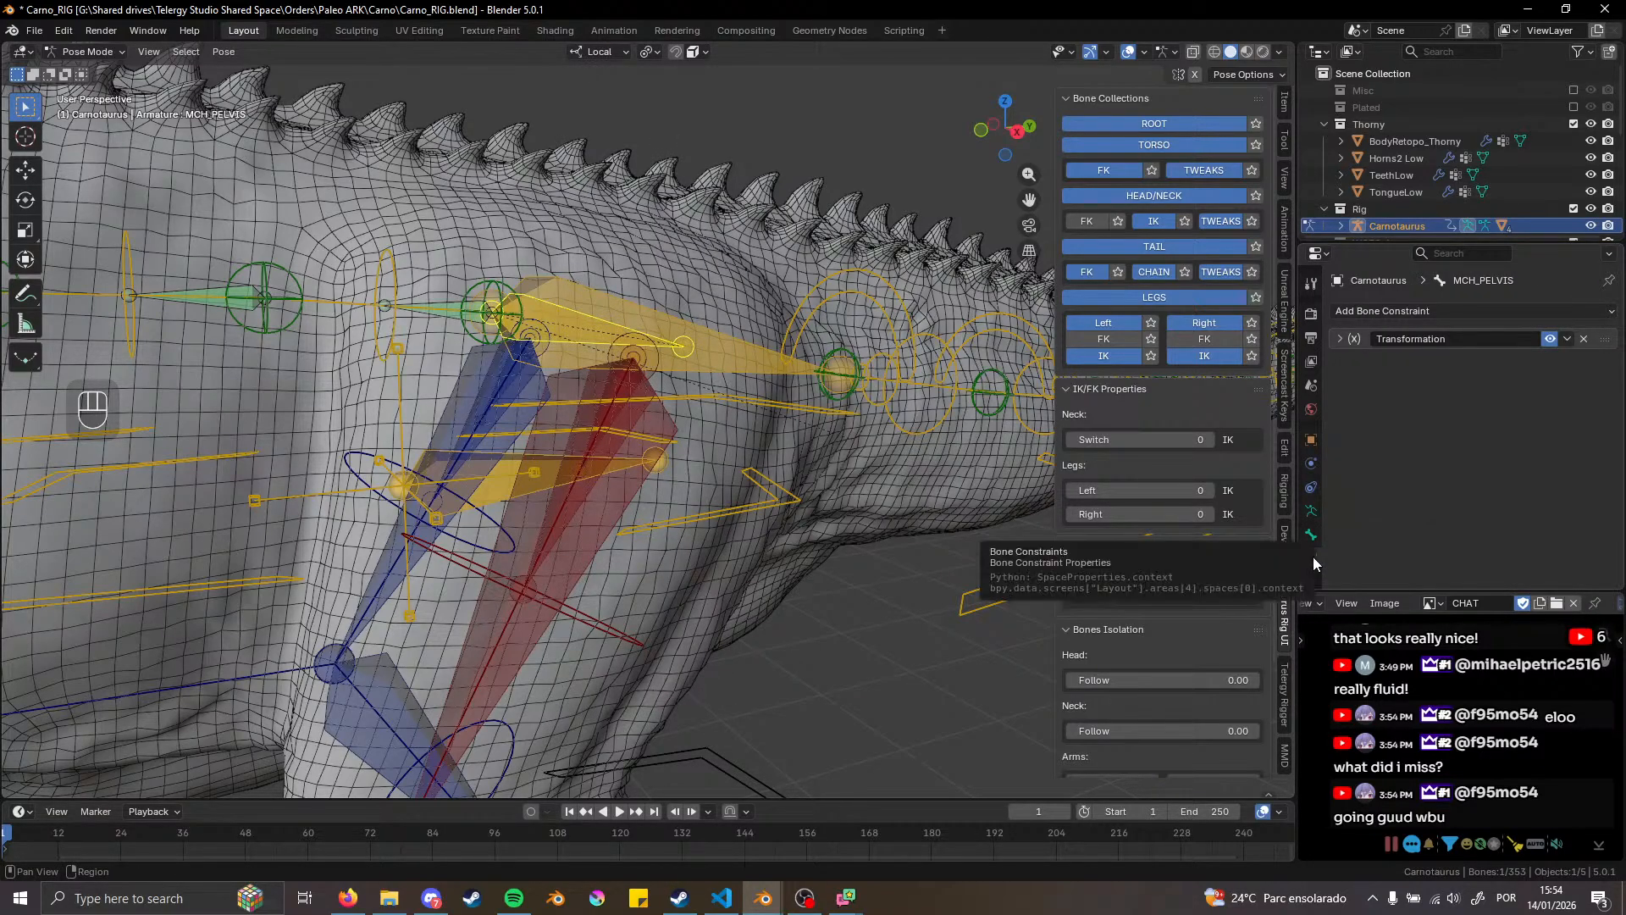
left_click(1338, 338)
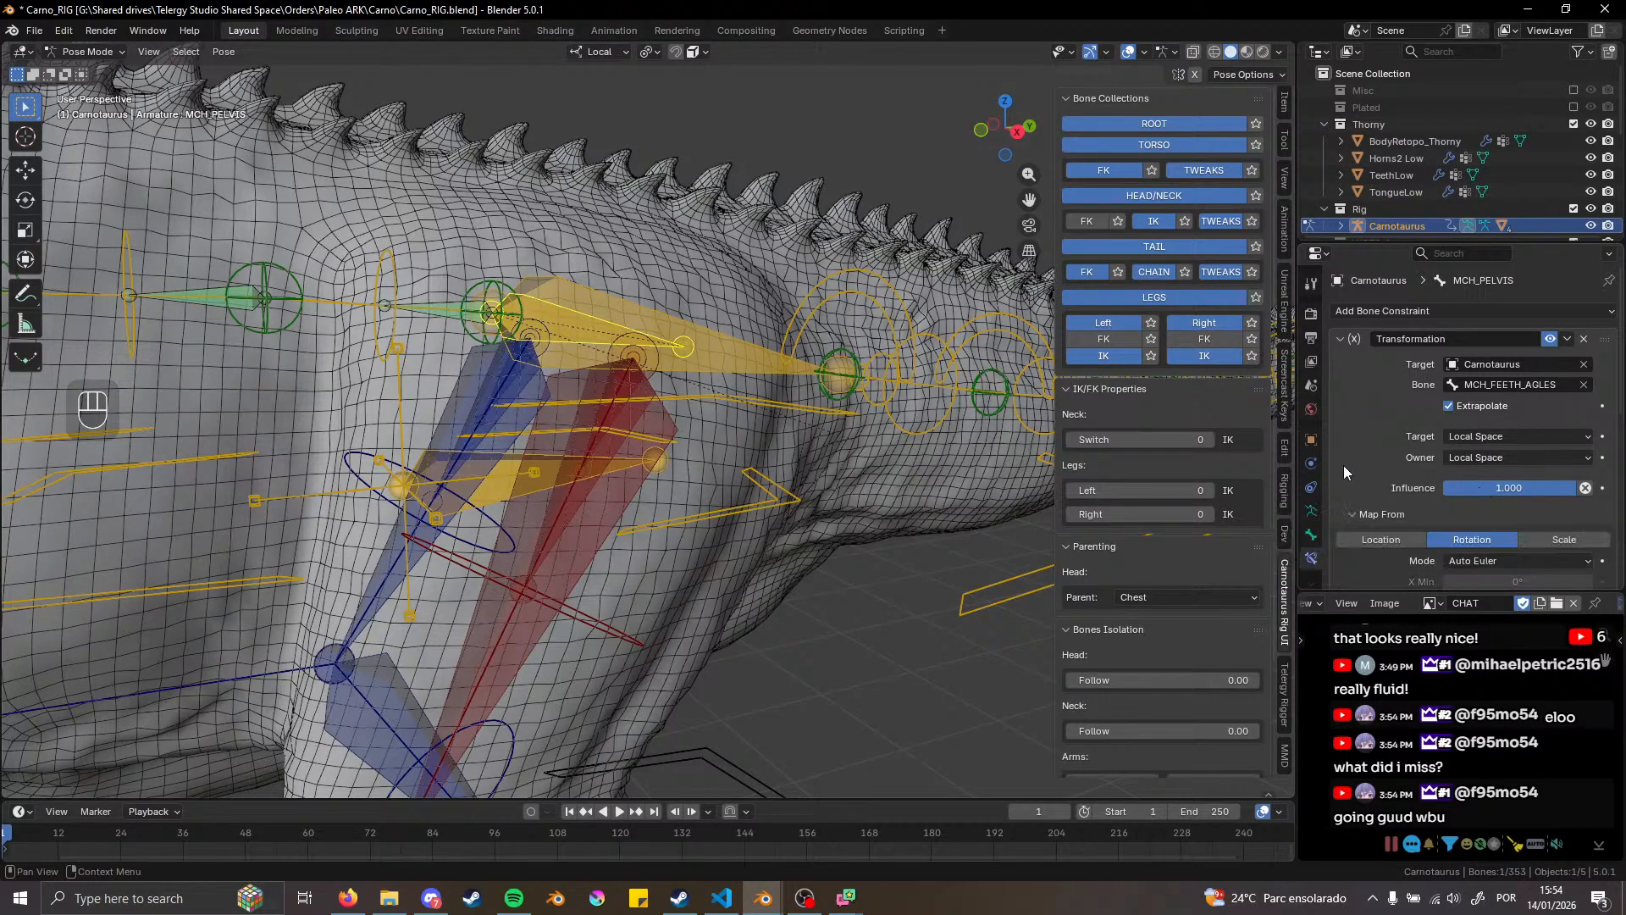
right_click(1124, 489)
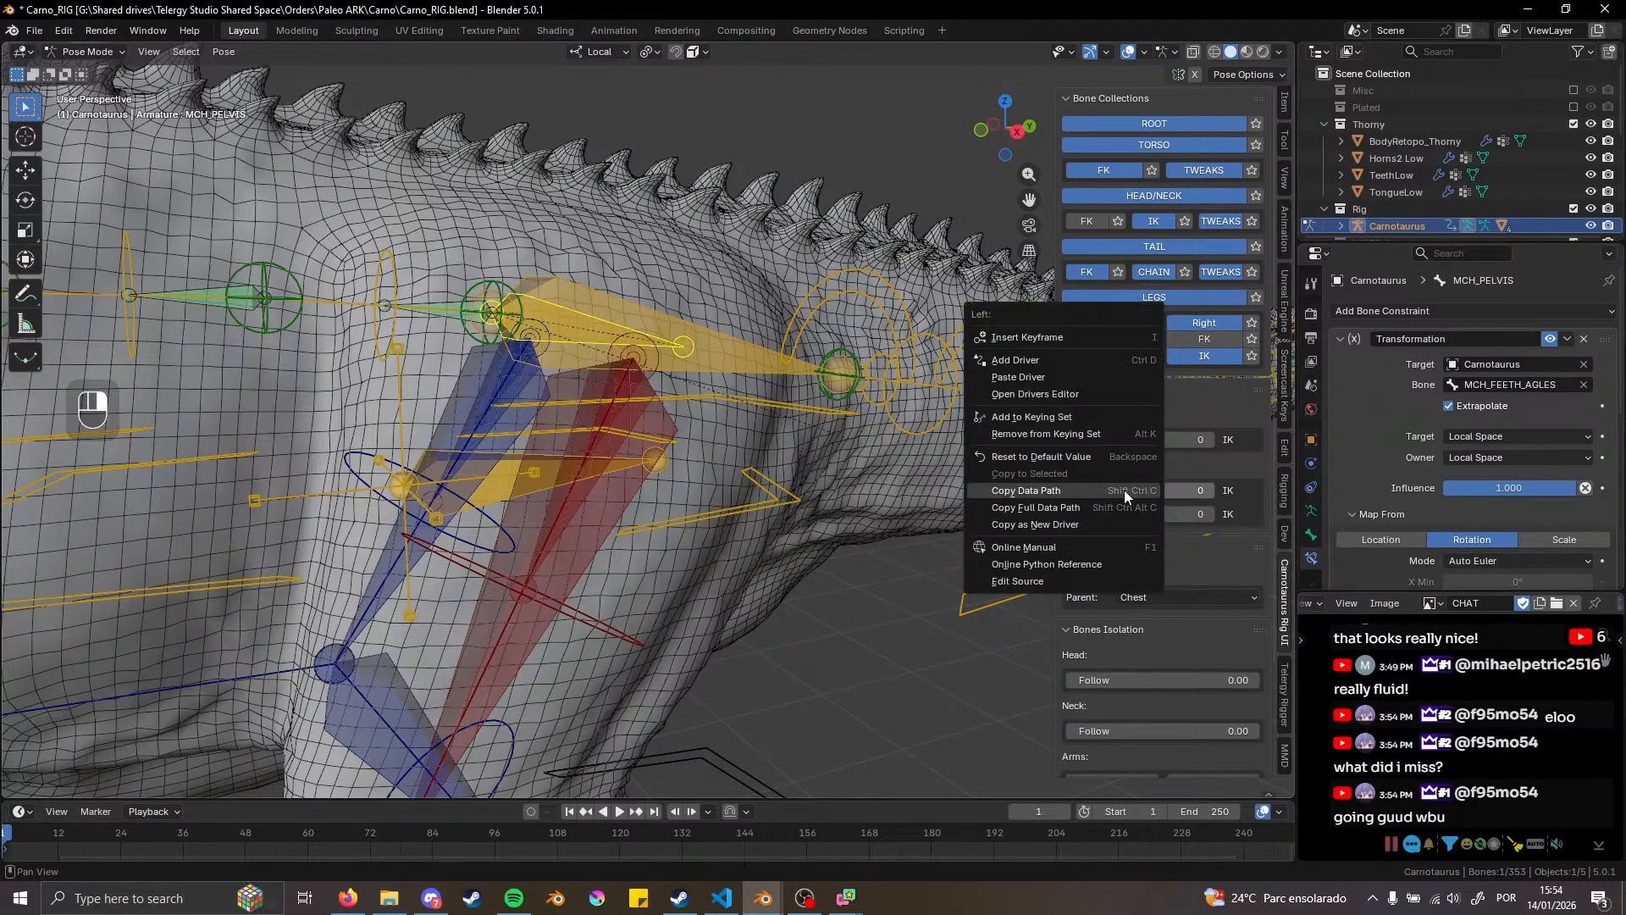
left_click(1070, 520)
right_click(1475, 491)
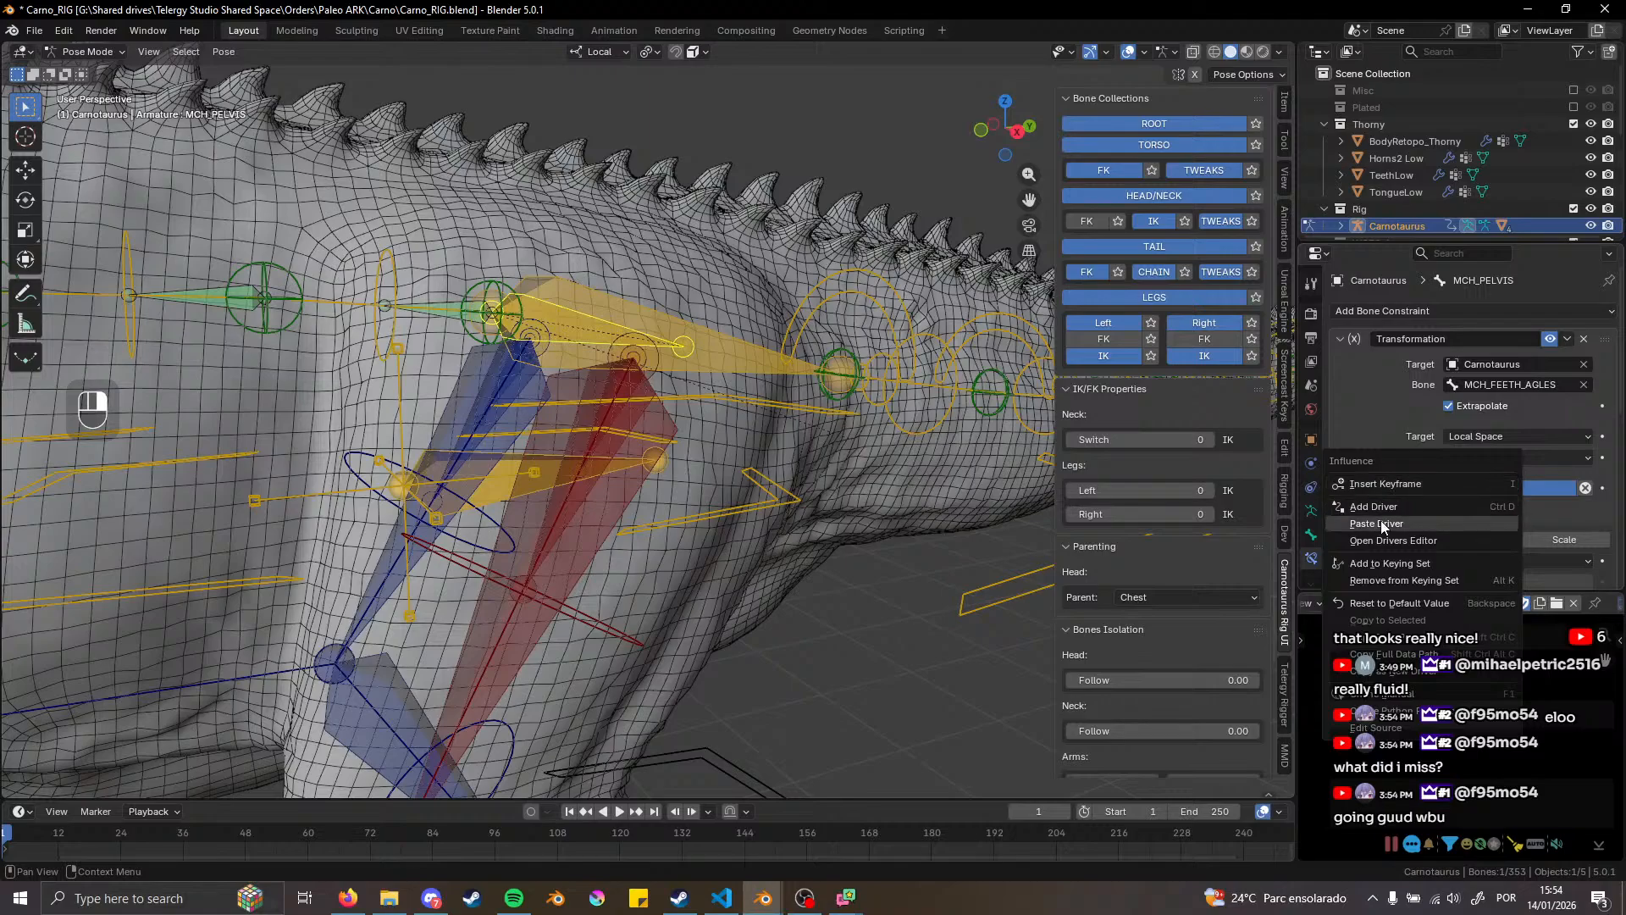
left_click(1409, 507)
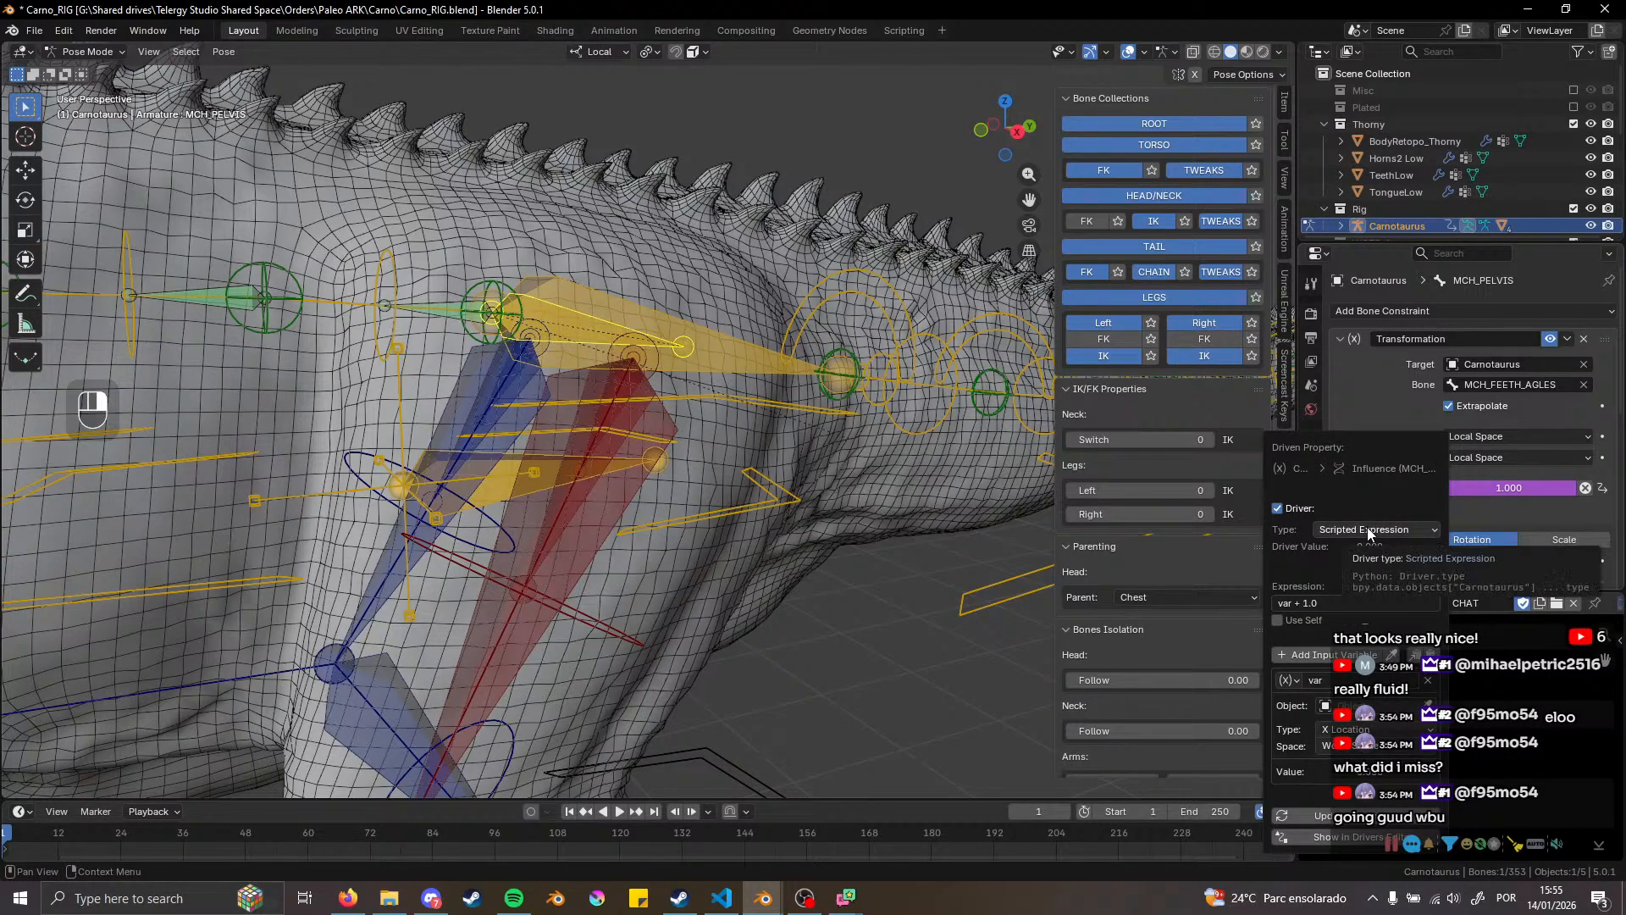
left_click_drag(1344, 447, 813, 239)
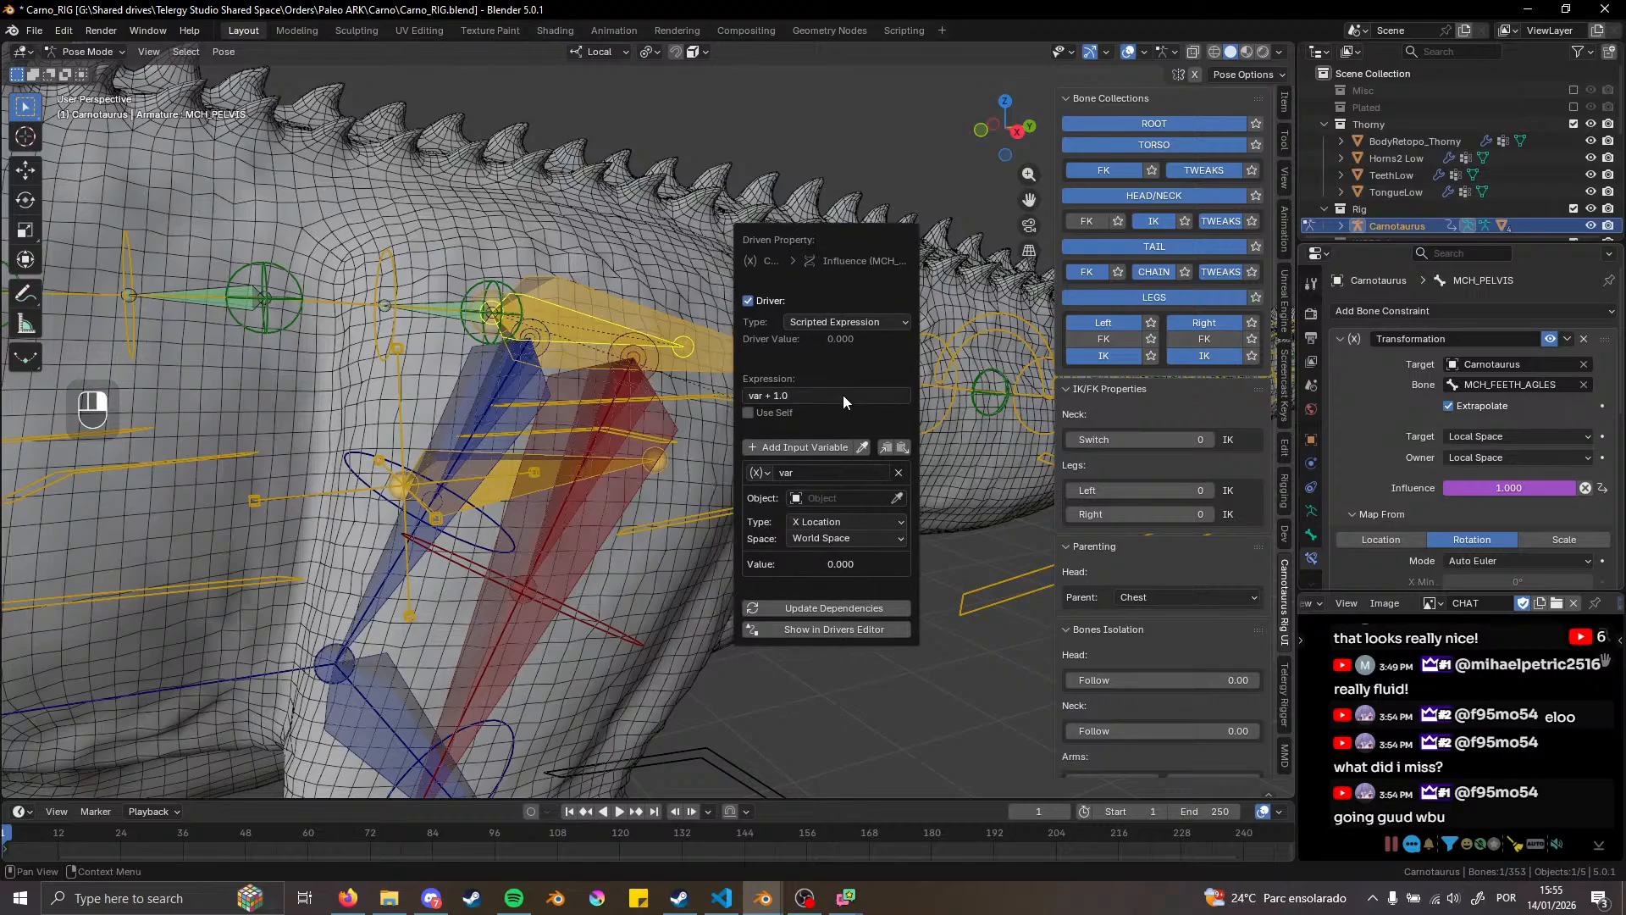
left_click(903, 447)
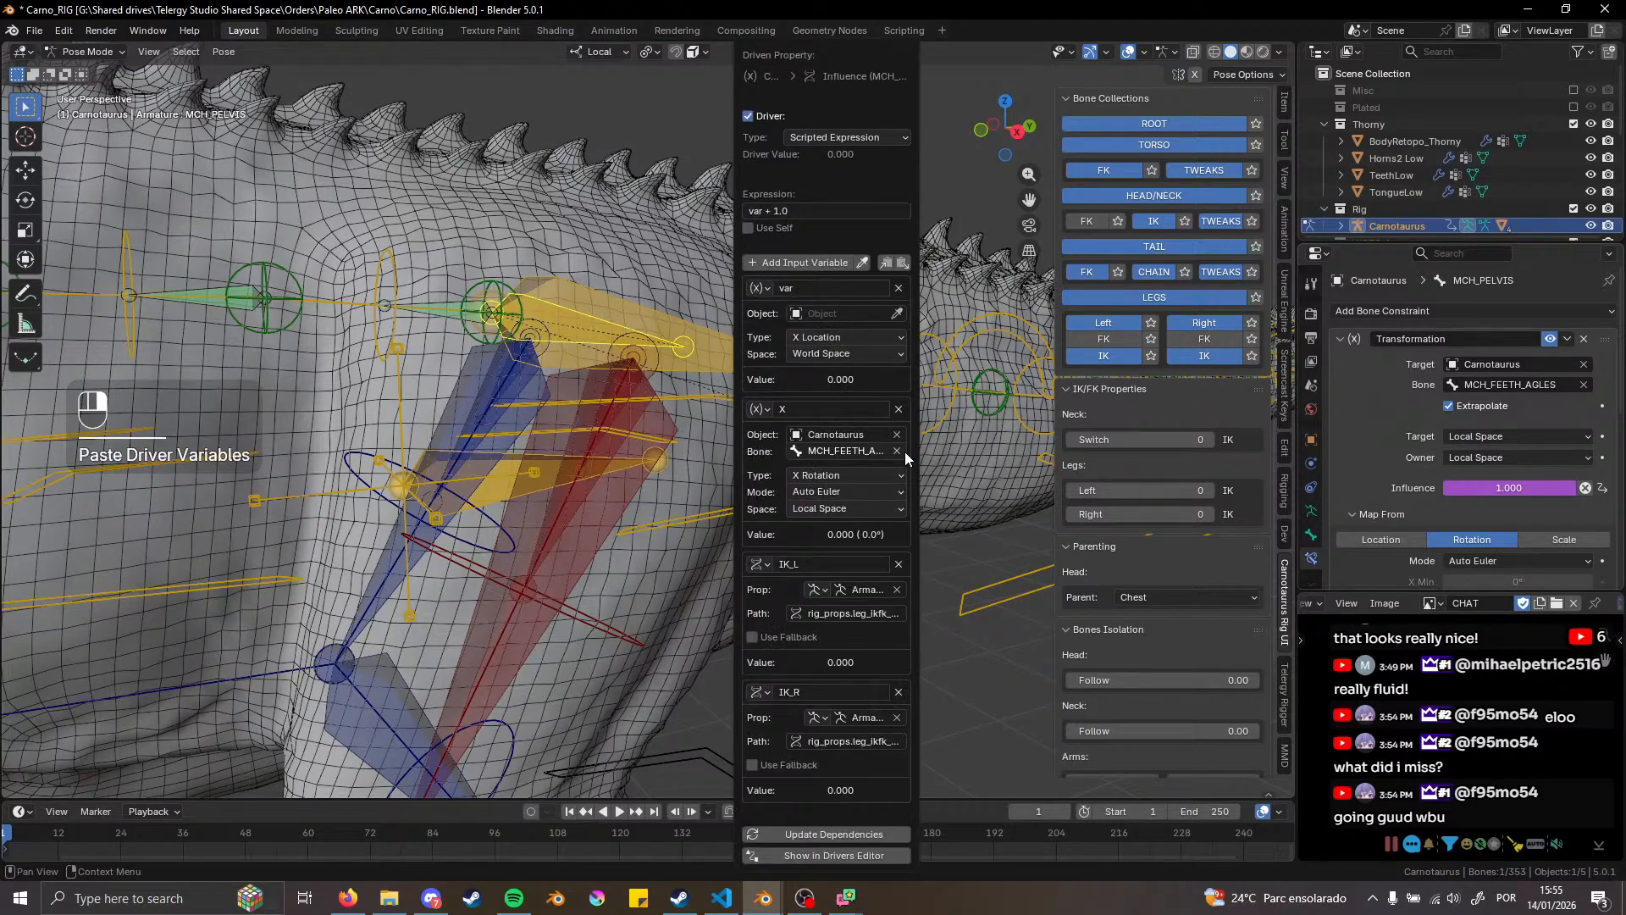
left_click(899, 288)
left_click(898, 305)
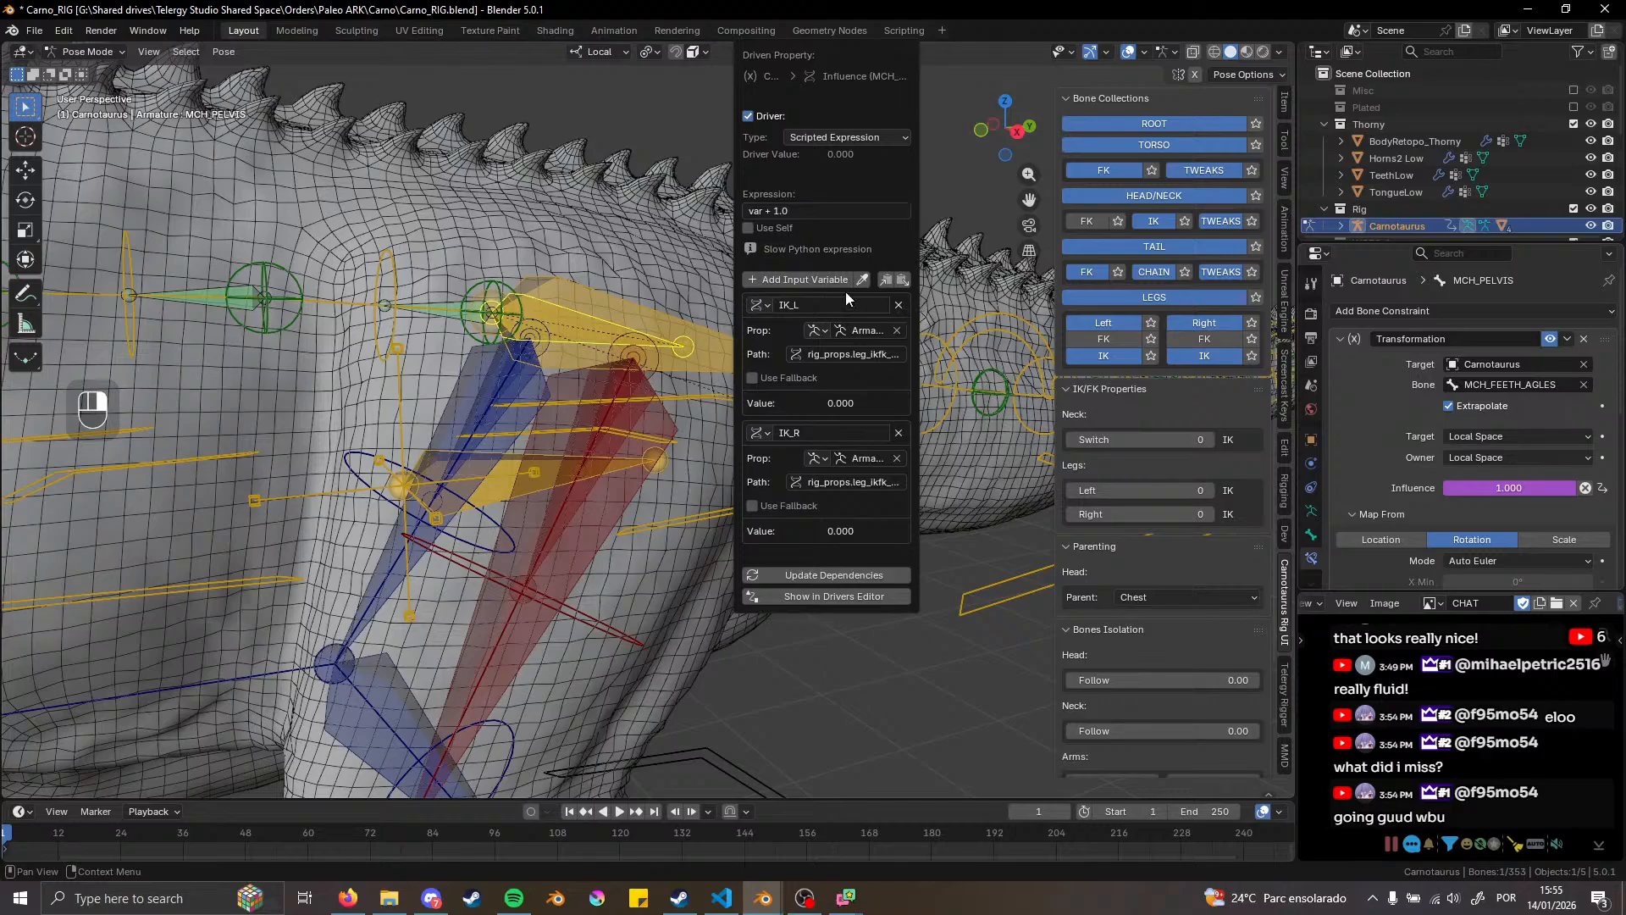
Set the Influence driver's expression to (1-IK_L)*(1-IK_R) and collapse the Transformation constraint
left_click(827, 211)
key("ctrl+v")
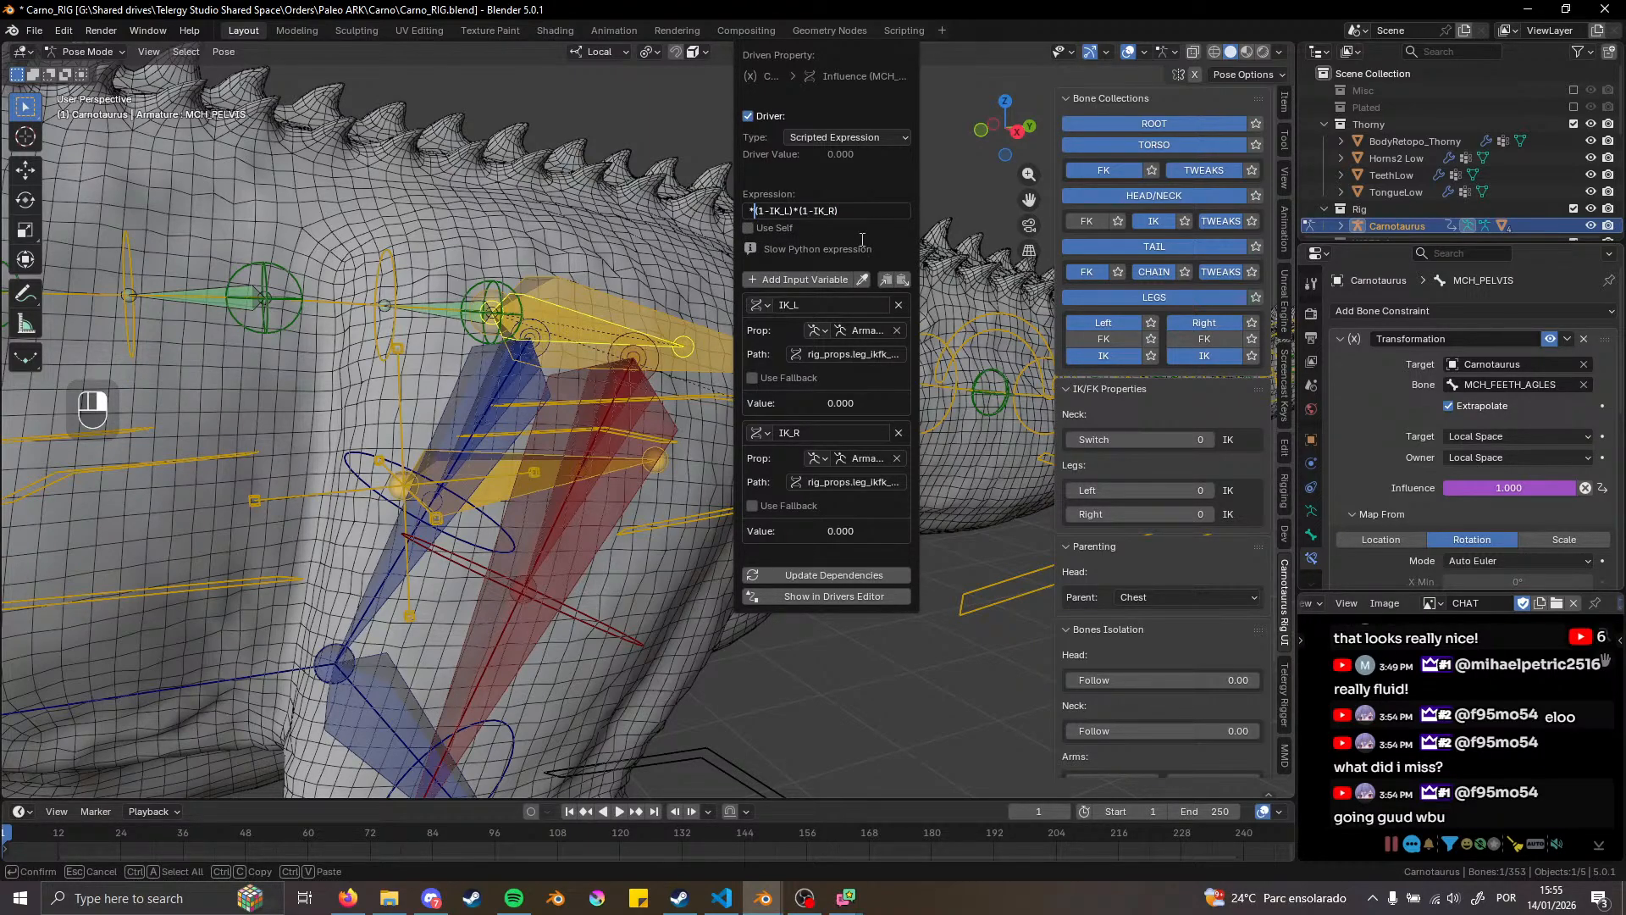
key("Delete")
key("Return")
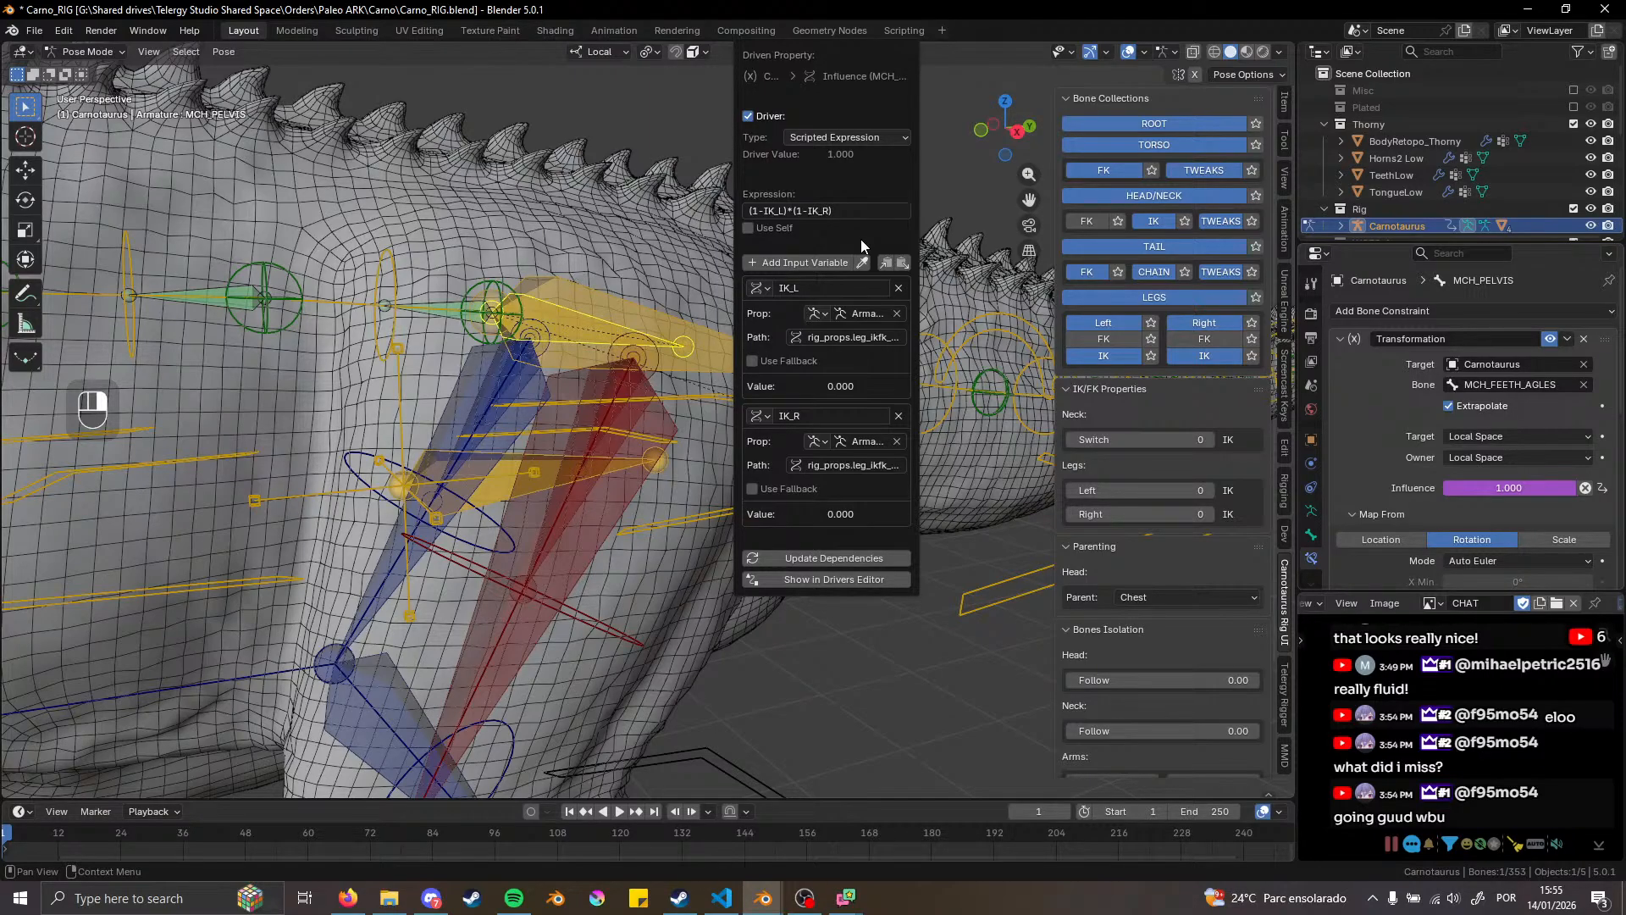
left_click(1339, 338)
Test the torso reaction by moving the CTRL_IK_LEG.L foot control backward with the overlays hidden, and cancel the move
middle_click_drag(702, 300, 781, 342)
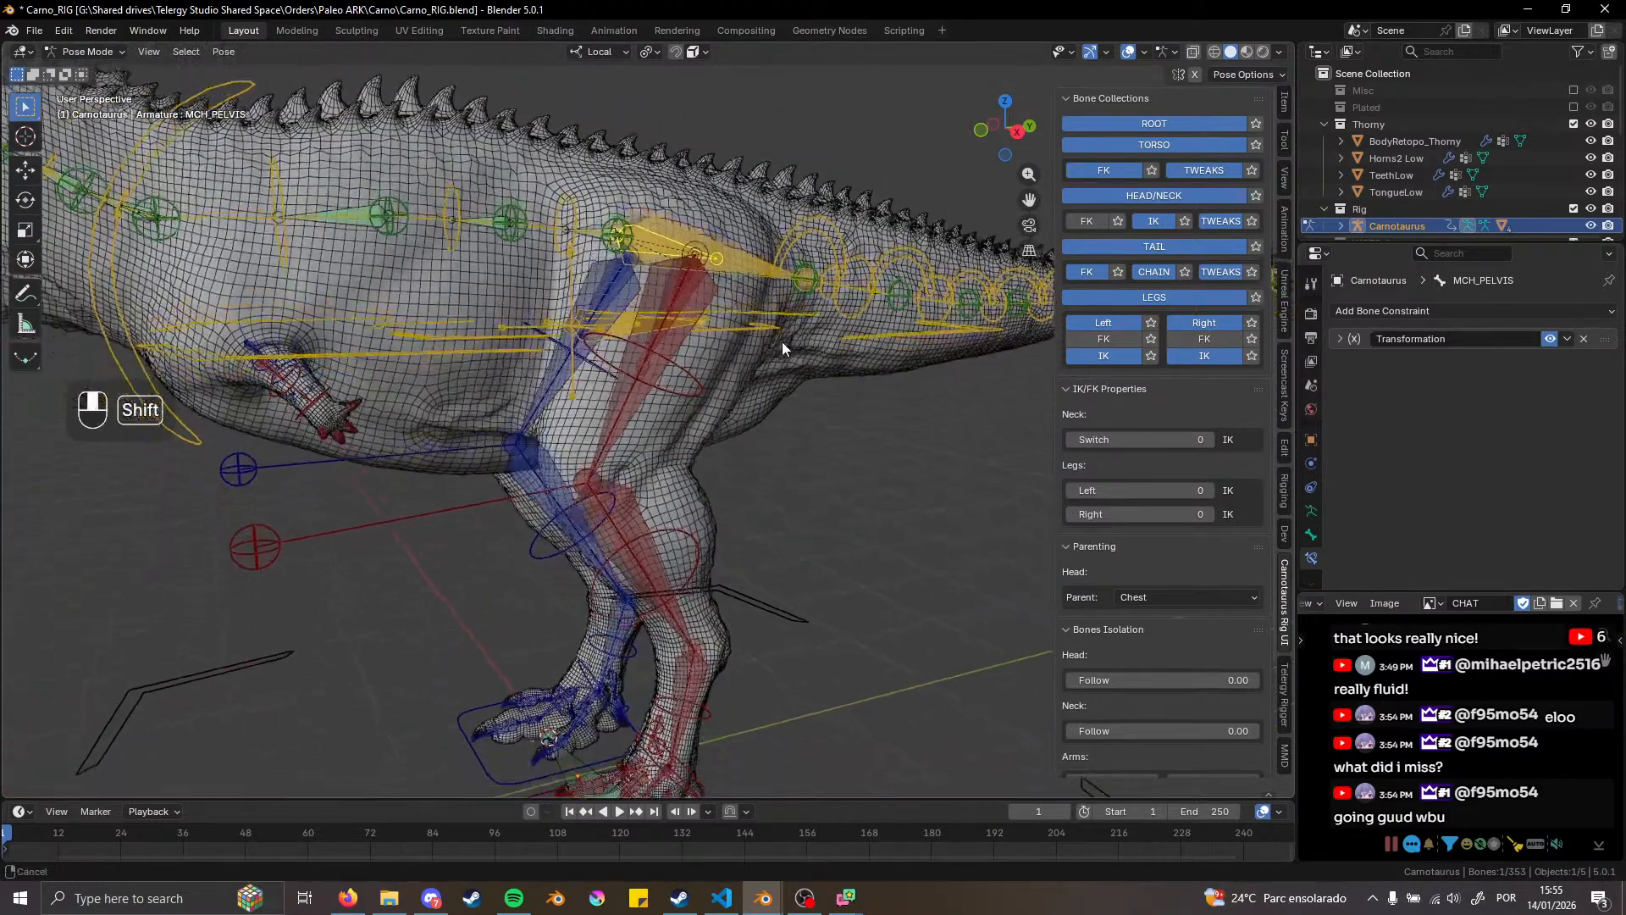
scroll(763, 330, "down", 5)
left_click(716, 603)
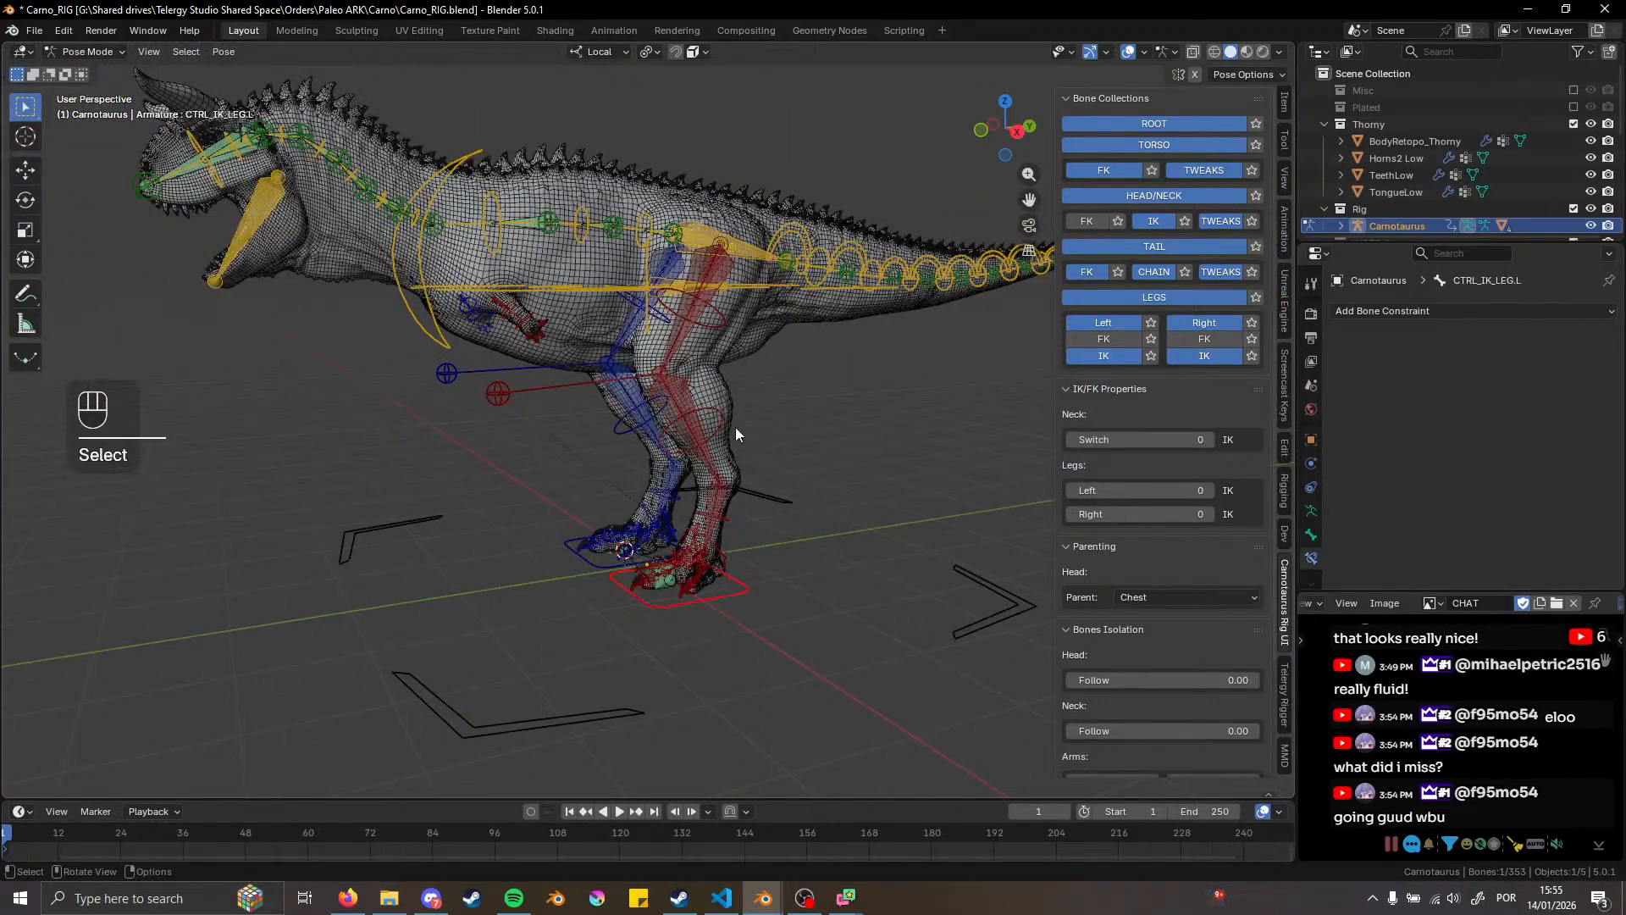
middle_click_drag(736, 427, 705, 475, "shift")
key("alt+shift+z")
scroll(715, 471, "down", 2)
key("g")
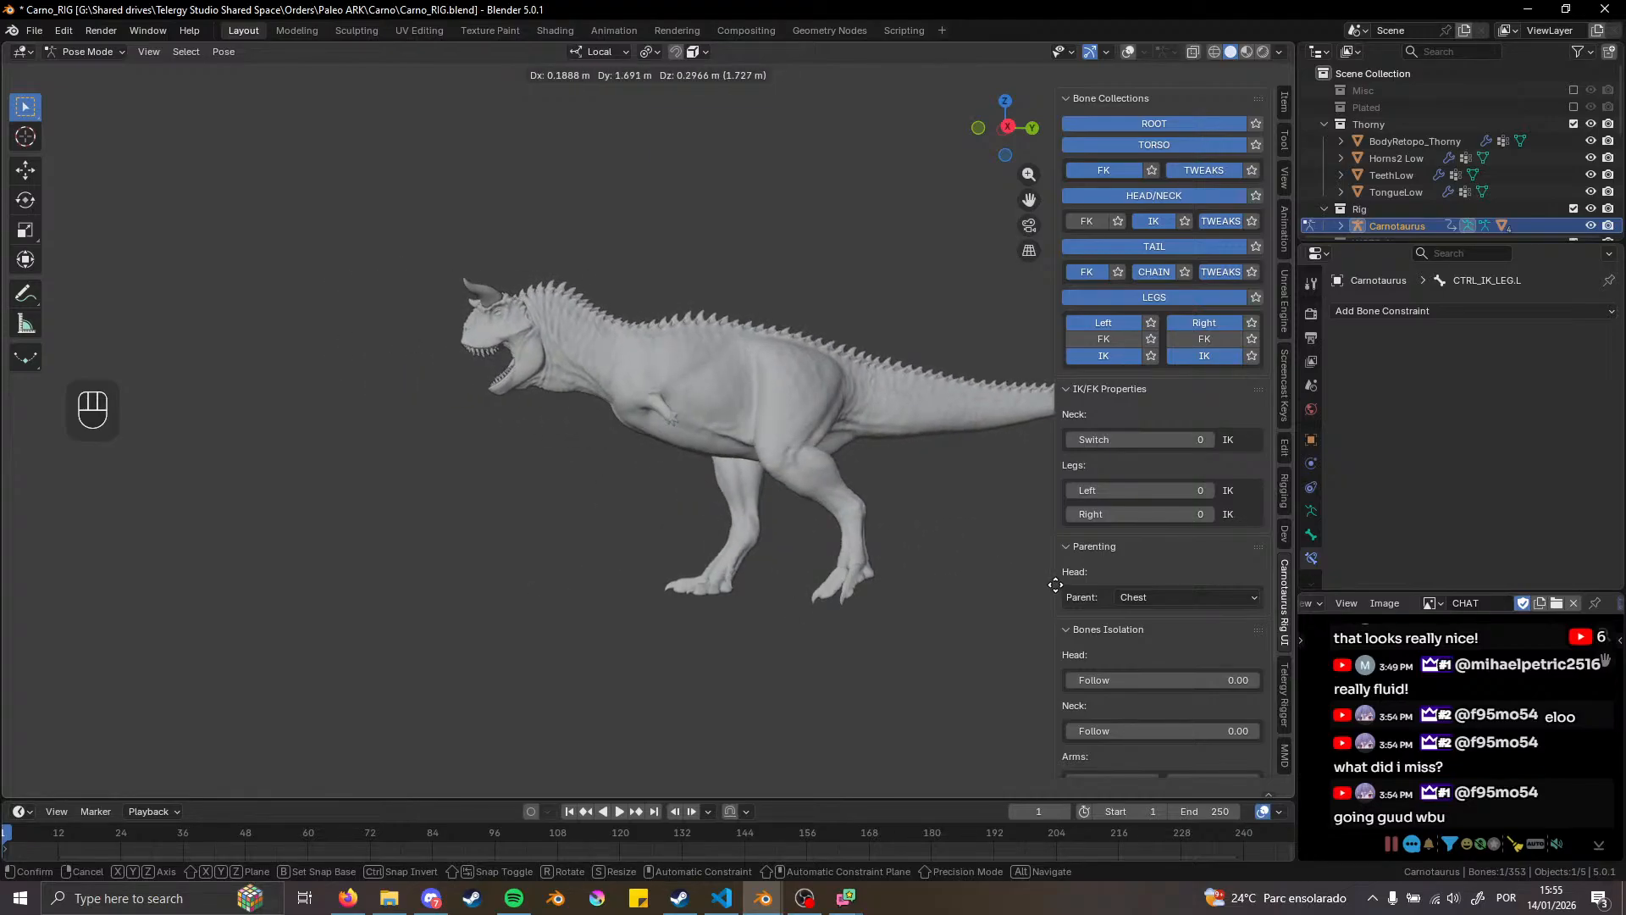
right_click(769, 600)
Test a sideways move of the left leg IK control from the front, and show the overlays again
middle_click_drag(771, 597, 878, 588)
key("g")
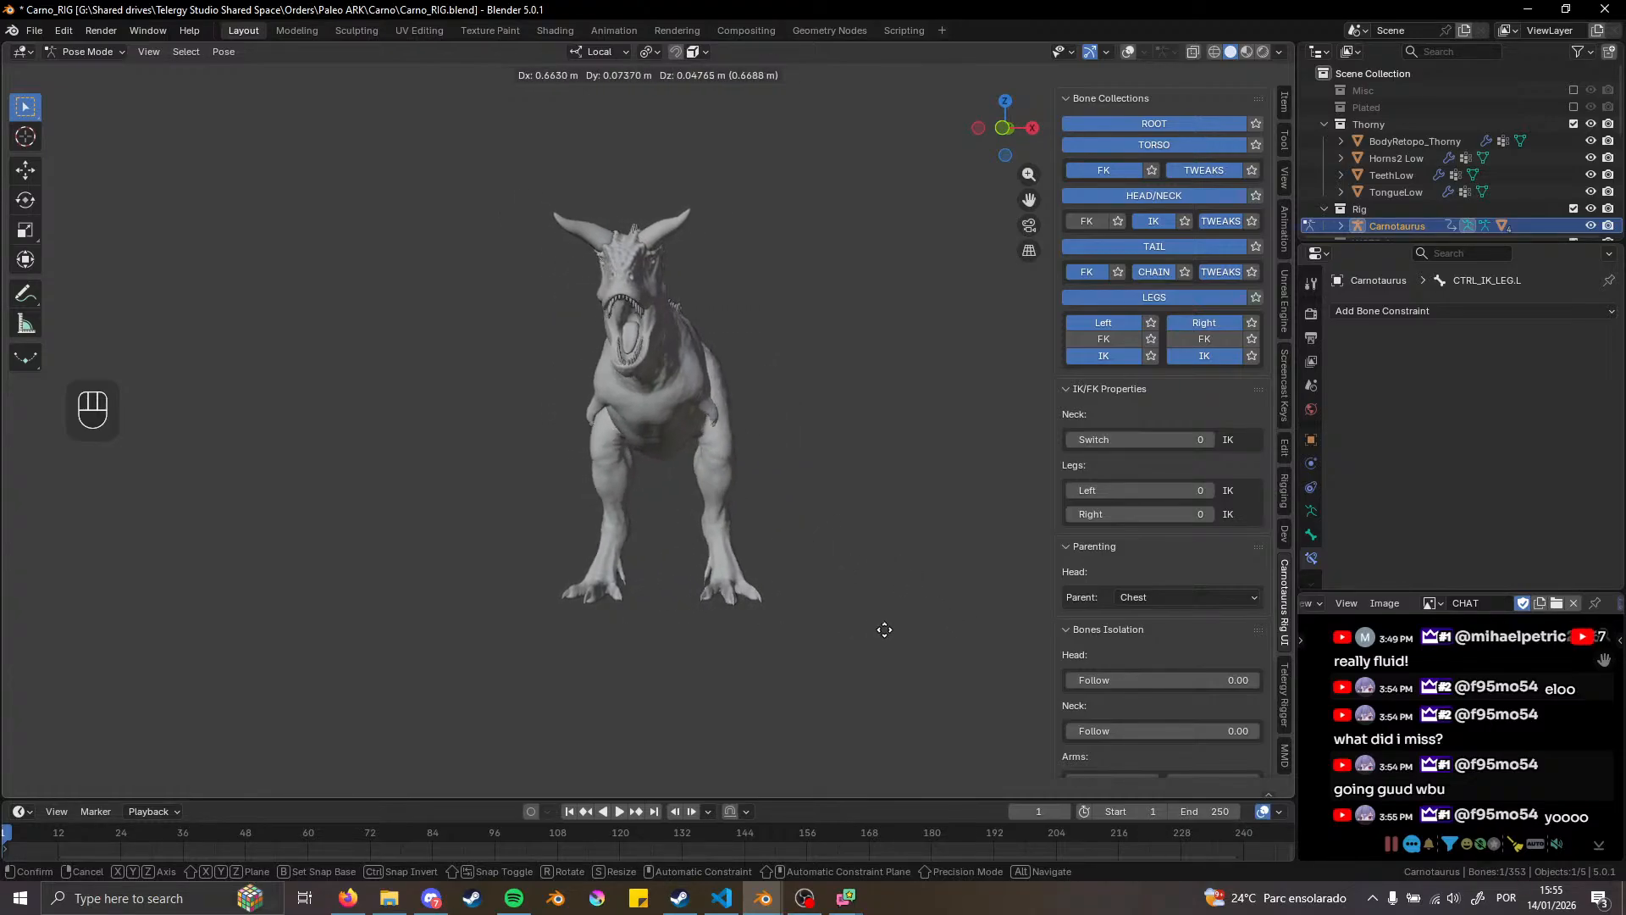
left_click(750, 544)
middle_click_drag(751, 544, 553, 502)
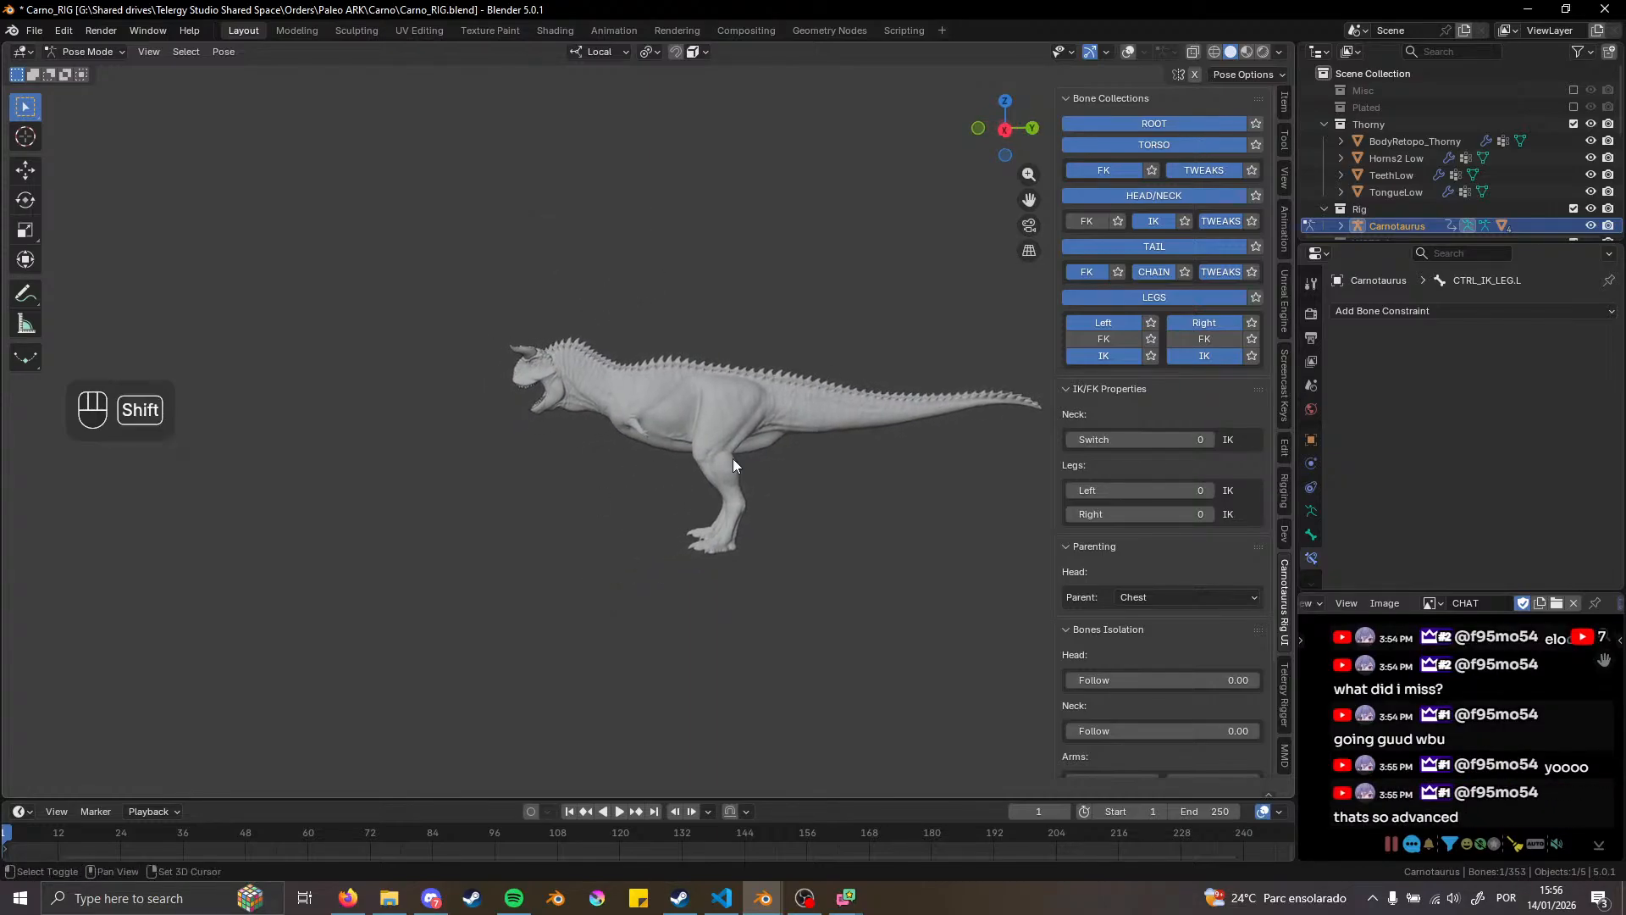
middle_click_drag(733, 459, 641, 466, "shift")
key("alt+shift+z")
scroll(607, 466, "up", 4)
middle_click_drag(715, 572, 730, 503, "shift")
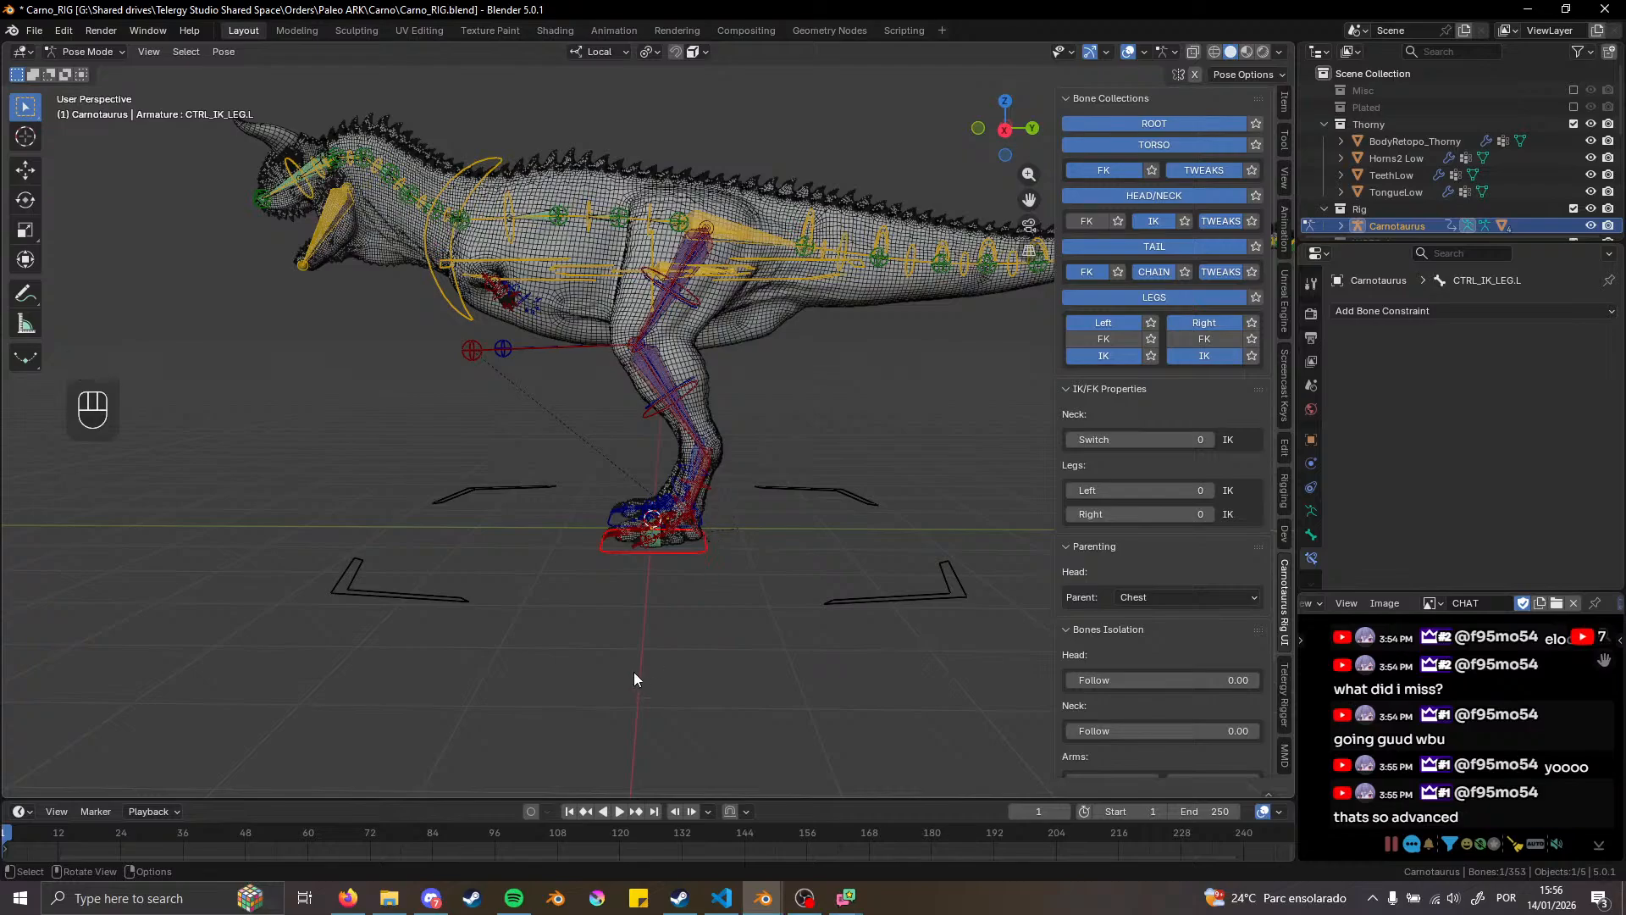
Test the left leg IK control with the overlays shown by moving it backward and sideways
middle_click_drag(783, 364, 669, 499)
key("g")
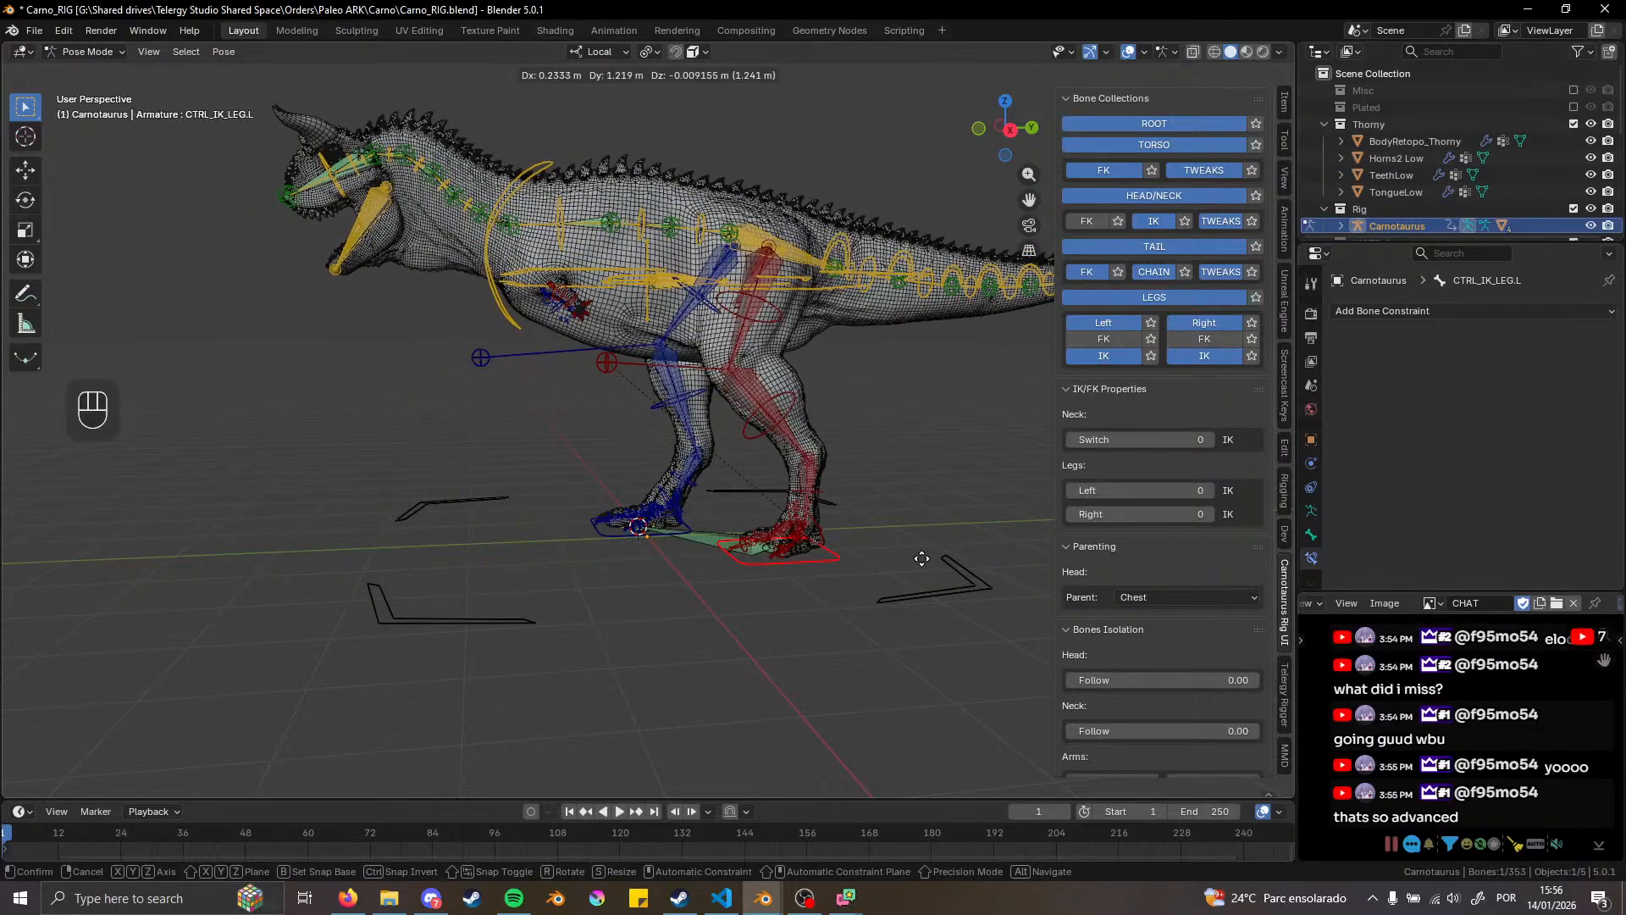
right_click(852, 549)
scroll(727, 576, "up", 3)
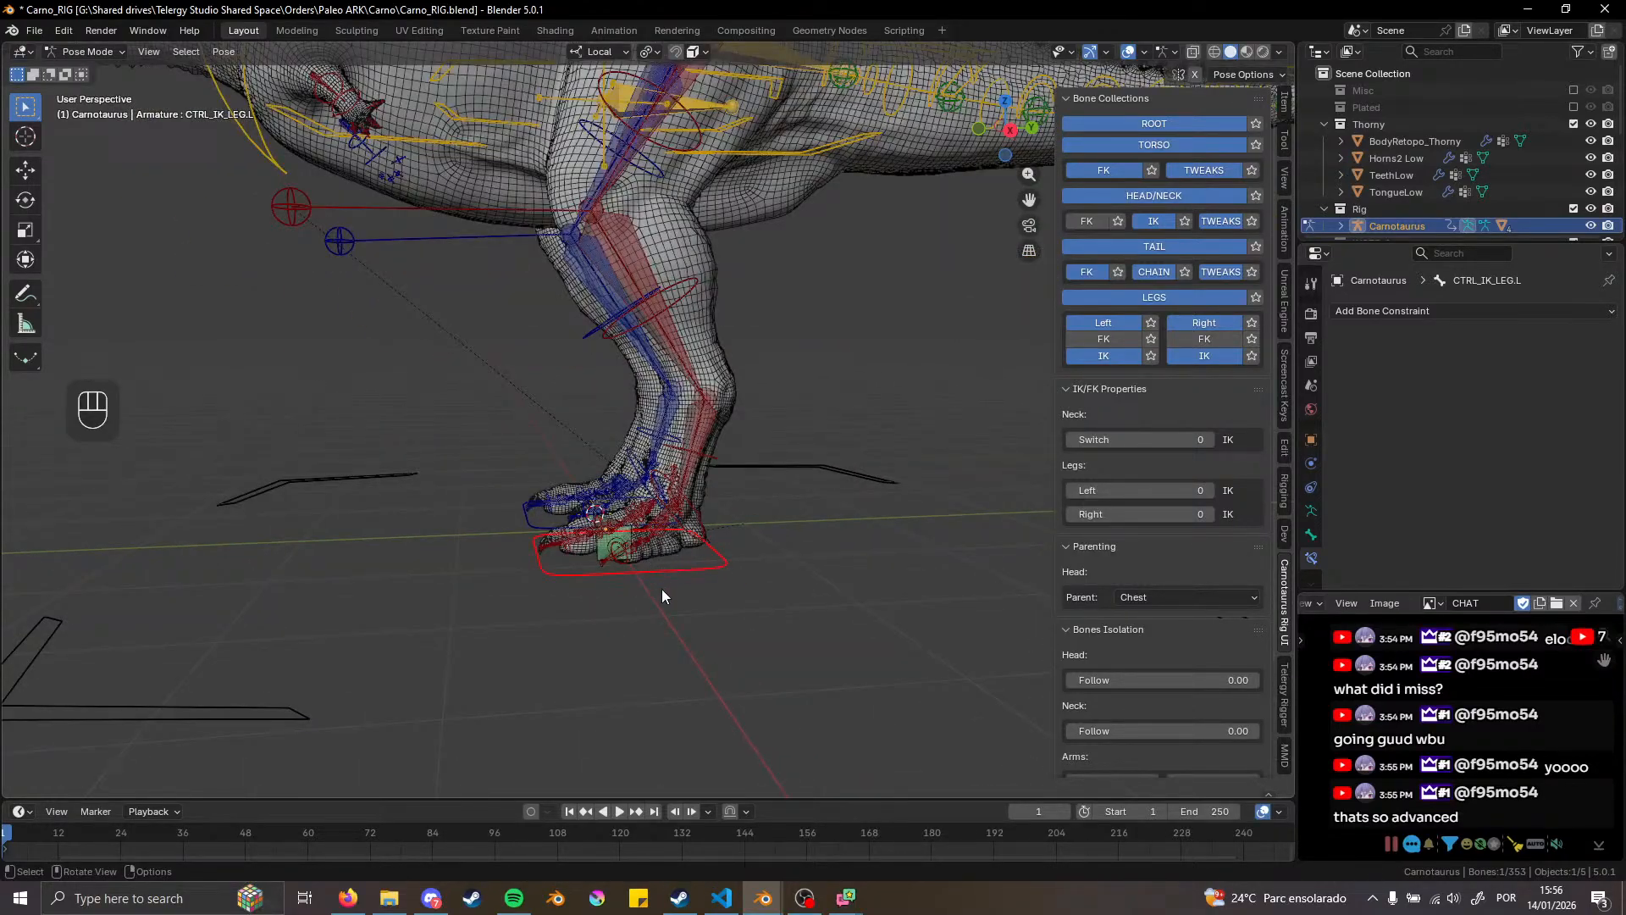
middle_click_drag(663, 590, 745, 554)
left_click(709, 605)
scroll(768, 600, "down", 5)
key("g")
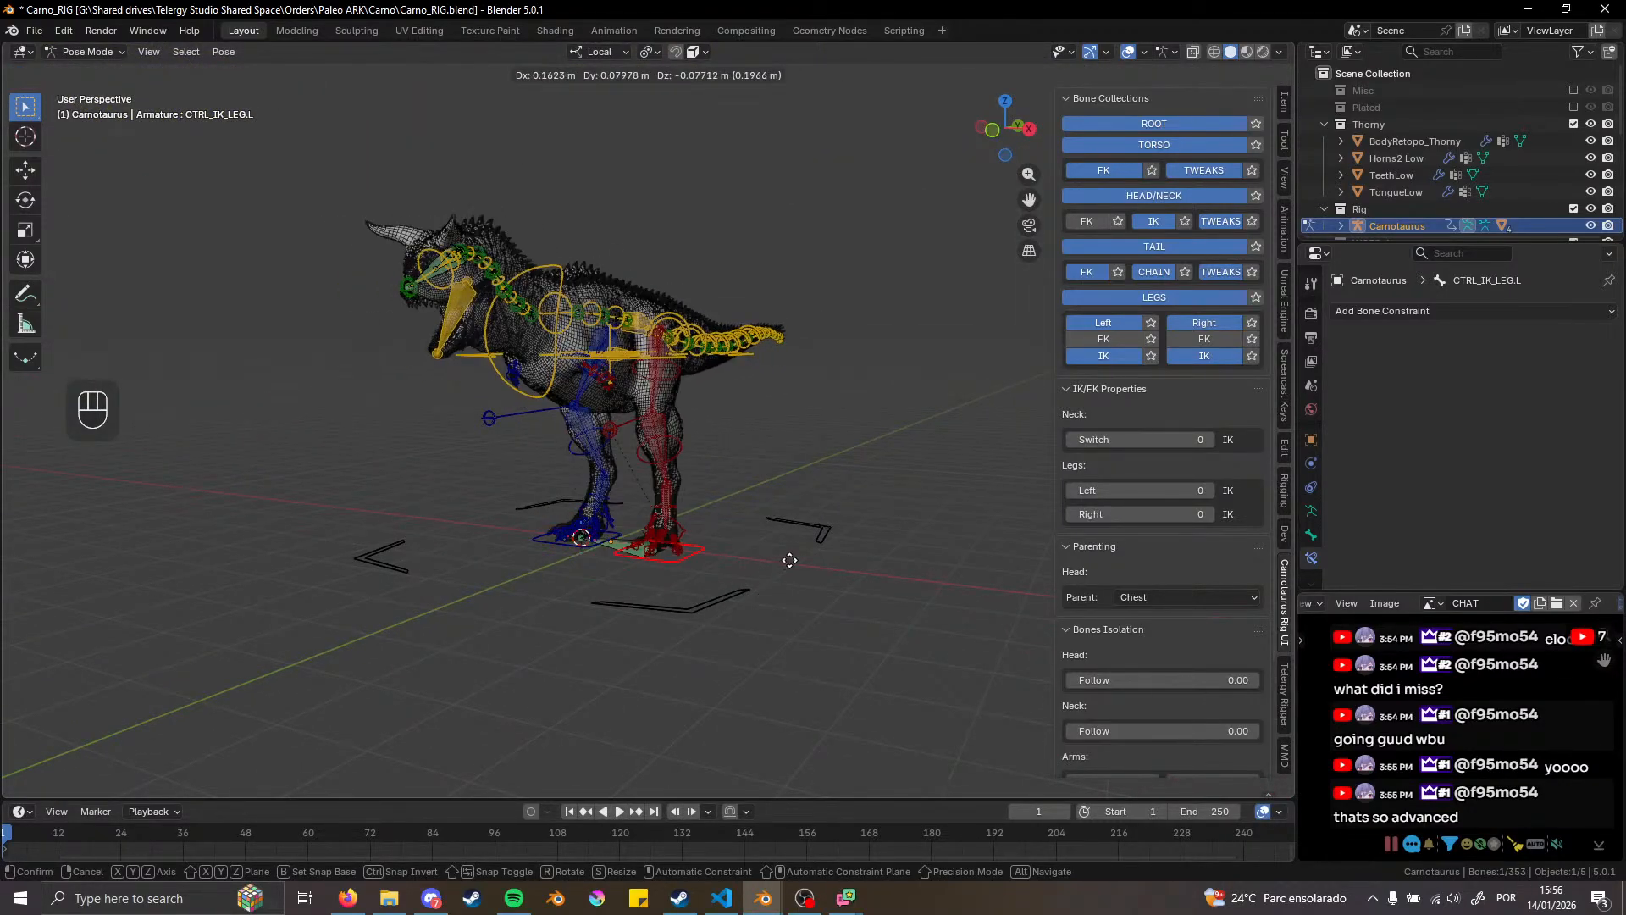
left_click(750, 543)
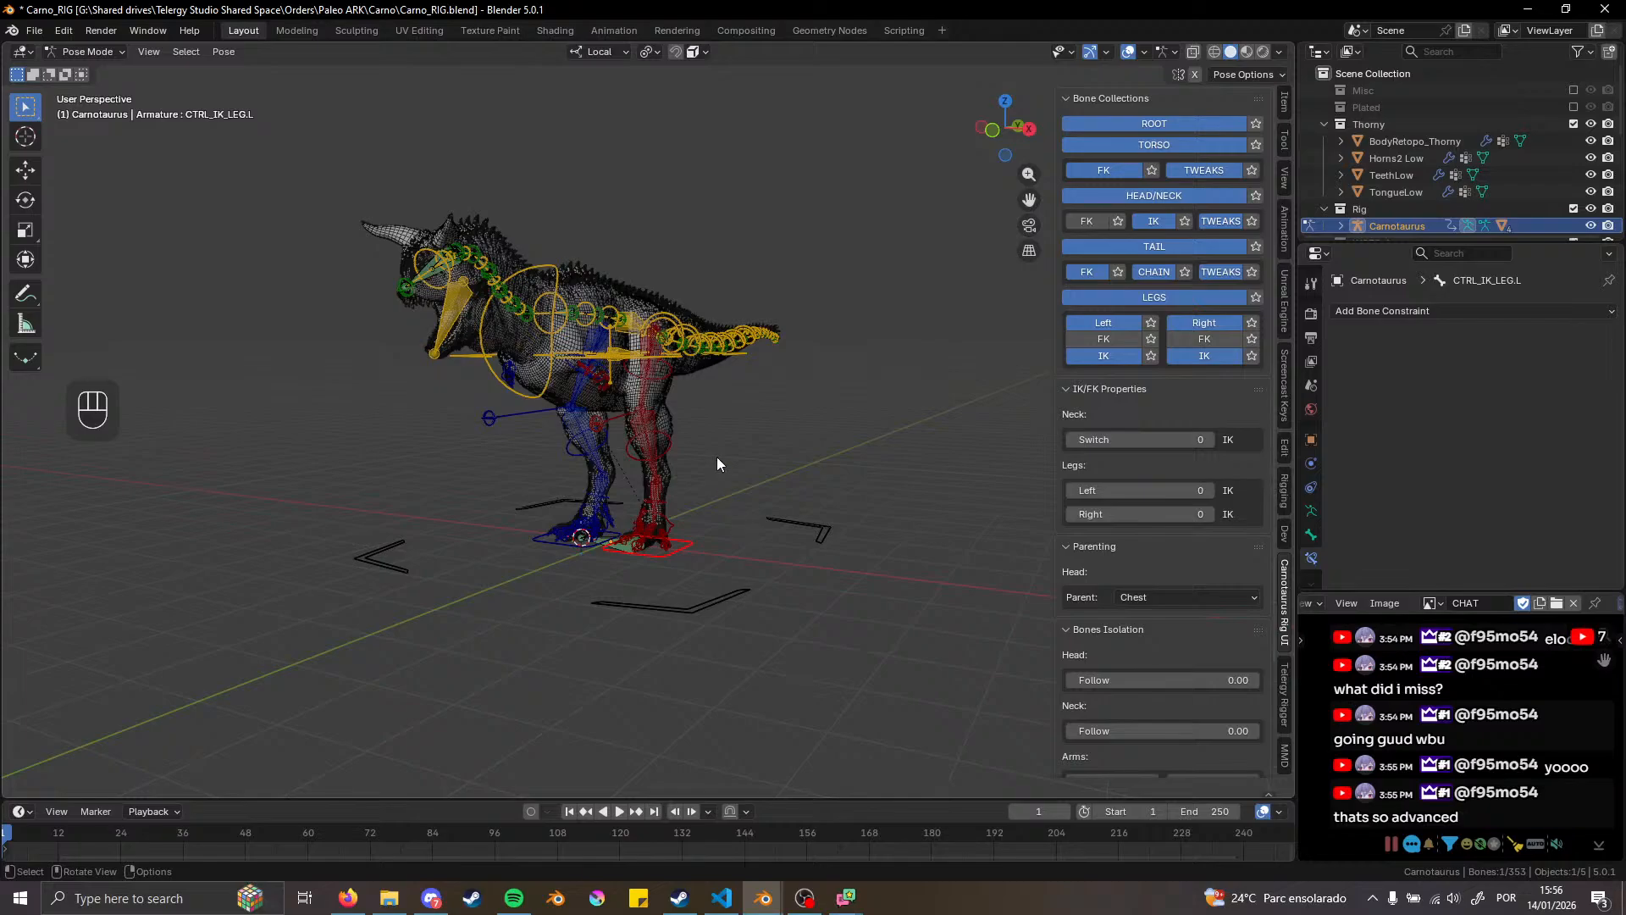
Save the Carno_RIG.blend file
middle_click_drag(716, 464, 679, 593)
key("ctrl+s")
middle_click_drag(728, 487, 711, 456, "shift")
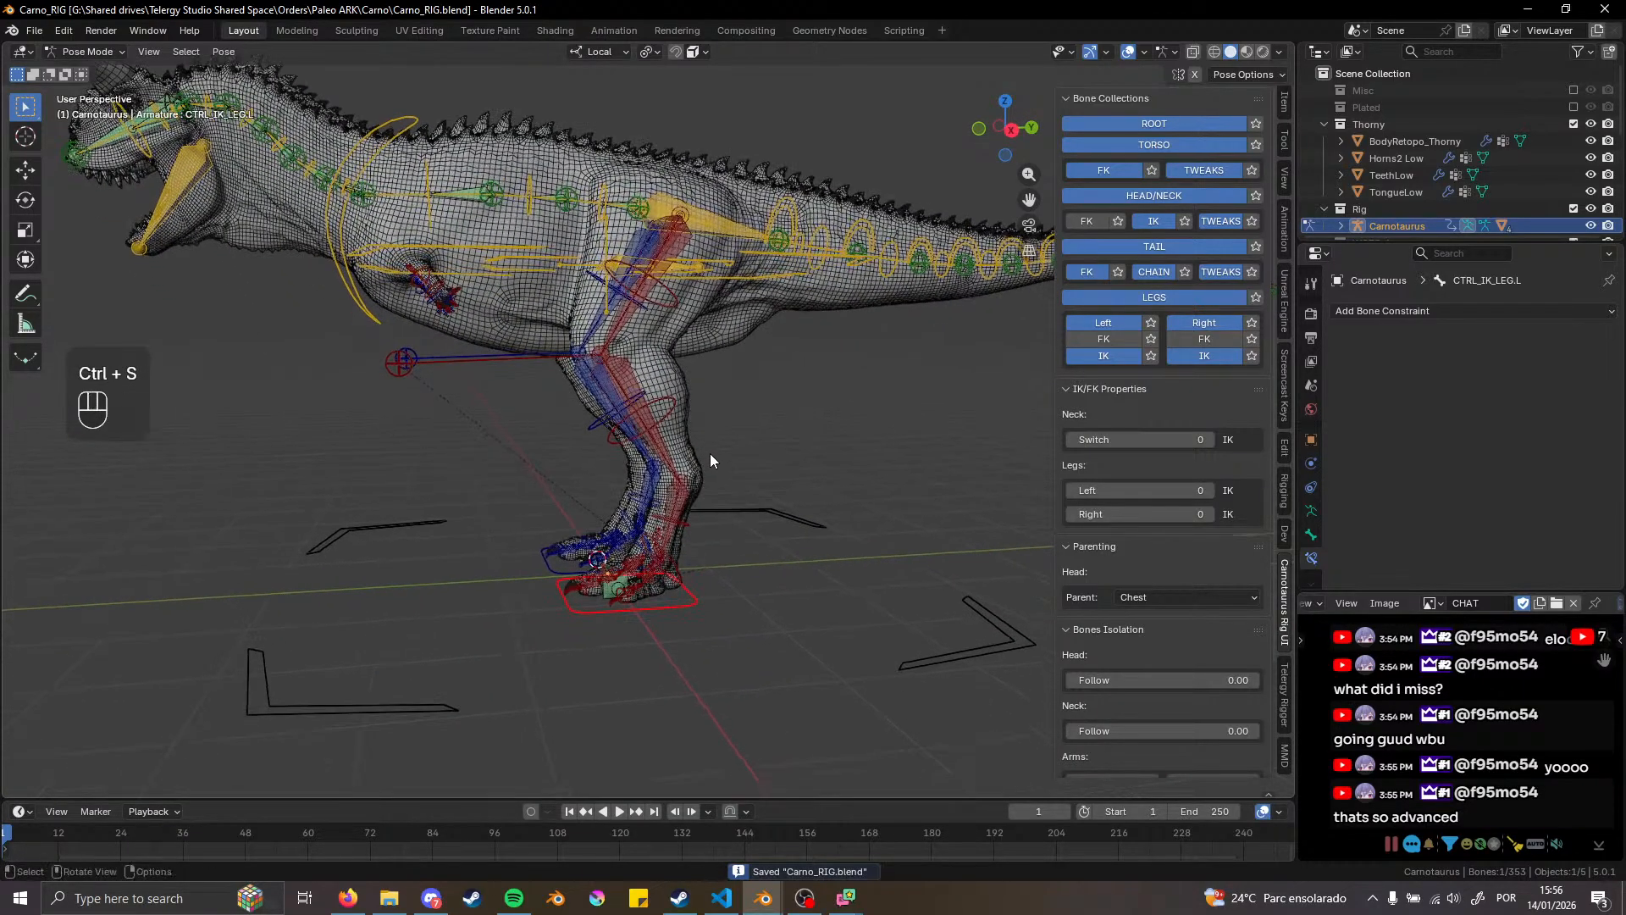